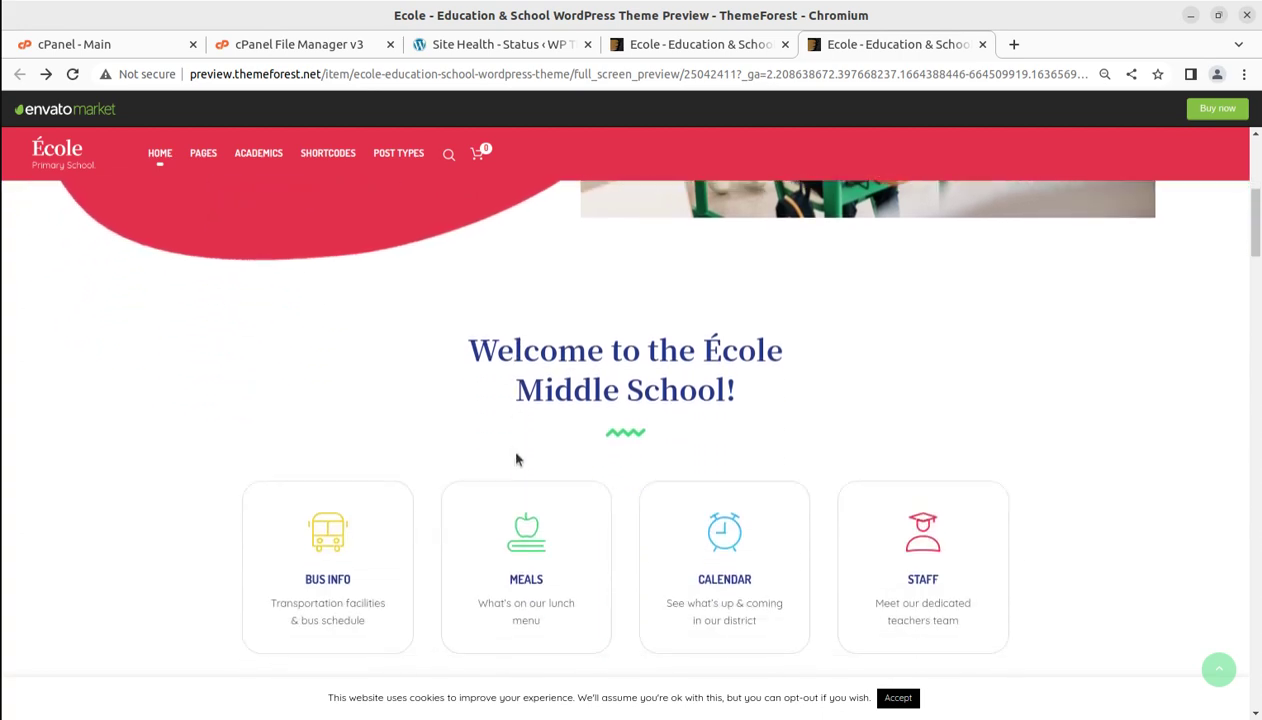
- Examine the École demo homepage, from the welcome section through School News and Upcoming Events to the Frequently Asked Questions
{"action": "scroll", "coordinate": [512, 448], "scroll_direction": "down", "scroll_amount": 8}
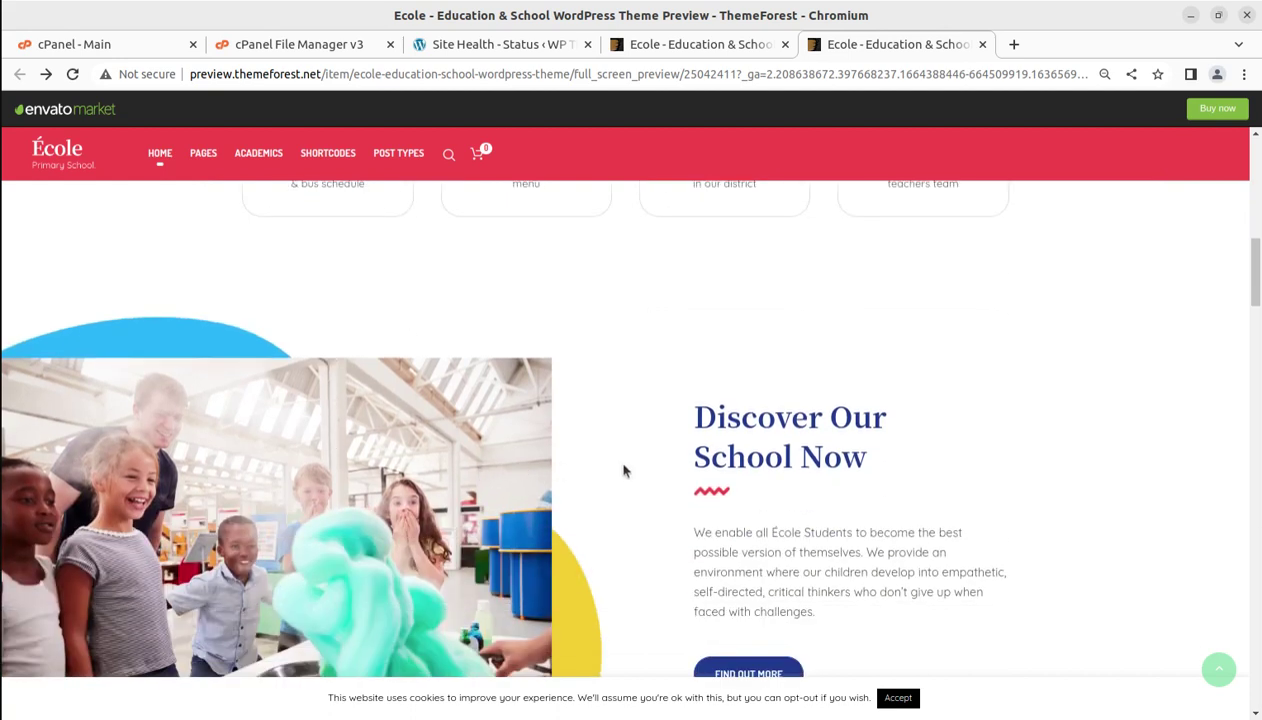
{"action": "scroll", "coordinate": [623, 470], "scroll_direction": "down", "scroll_amount": 3}
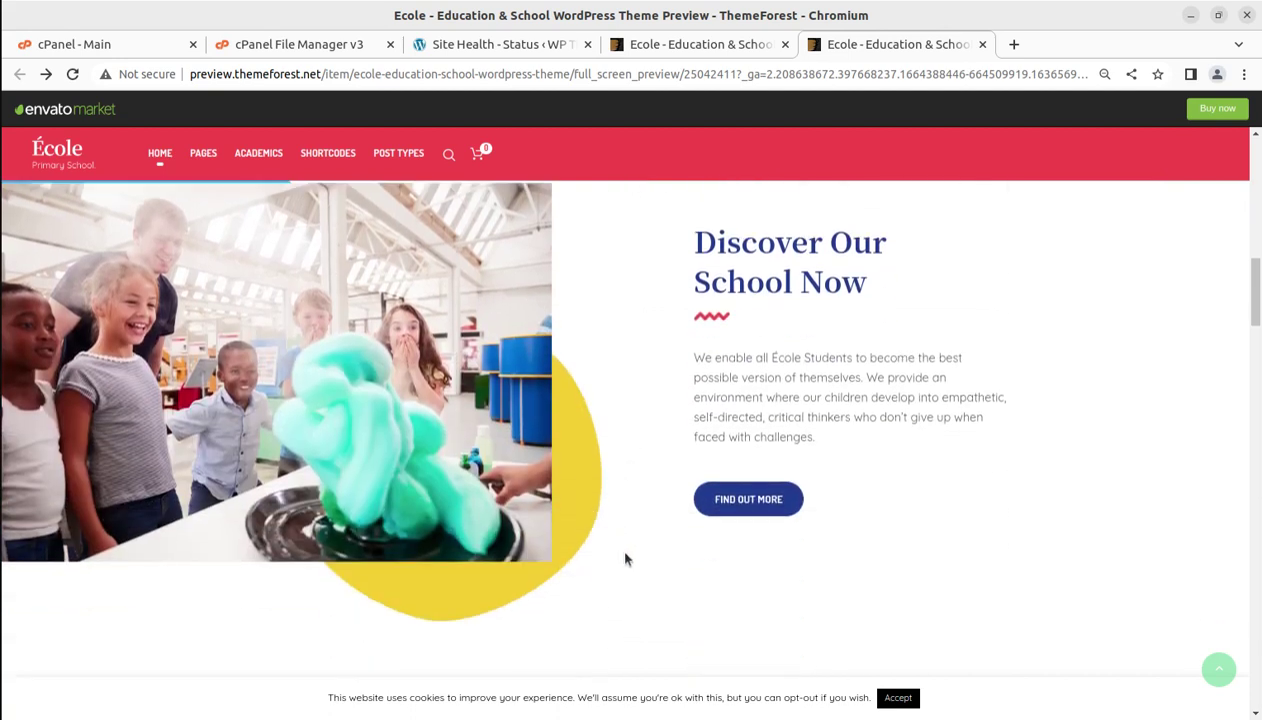
{"action": "scroll", "coordinate": [625, 560], "scroll_direction": "down", "scroll_amount": 5}
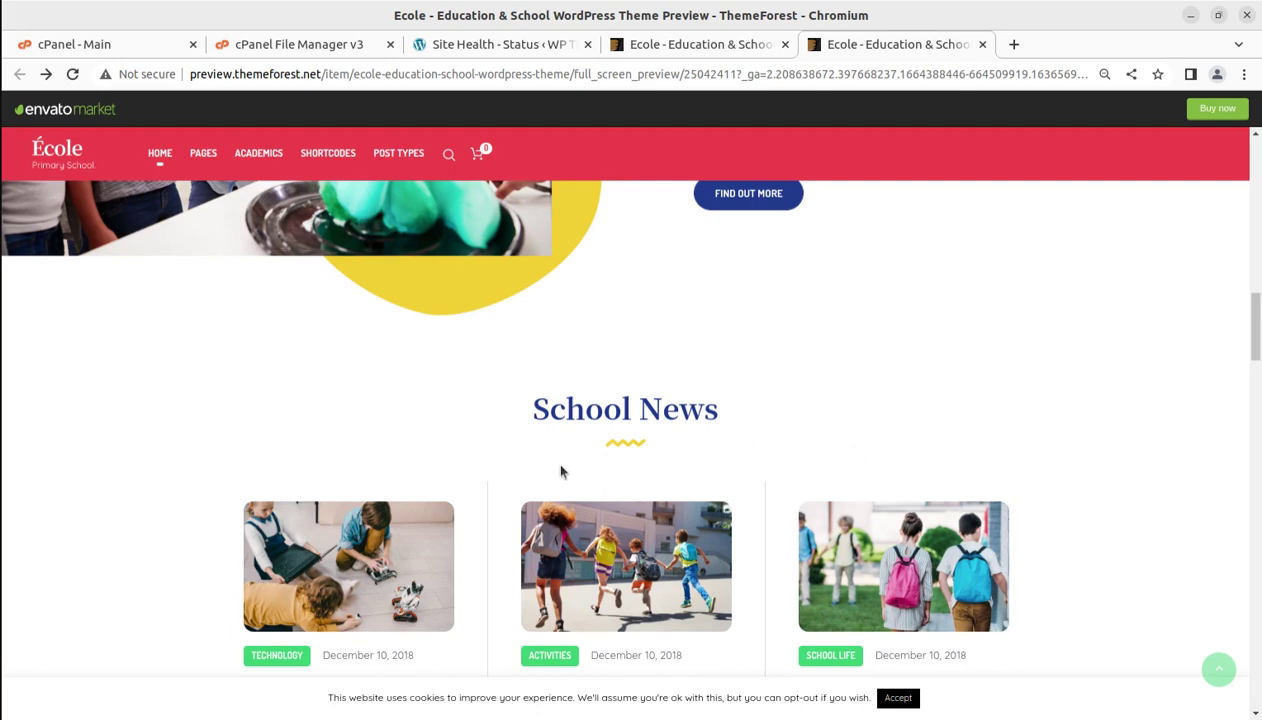
{"action": "scroll", "coordinate": [776, 463], "scroll_direction": "up", "scroll_amount": 4}
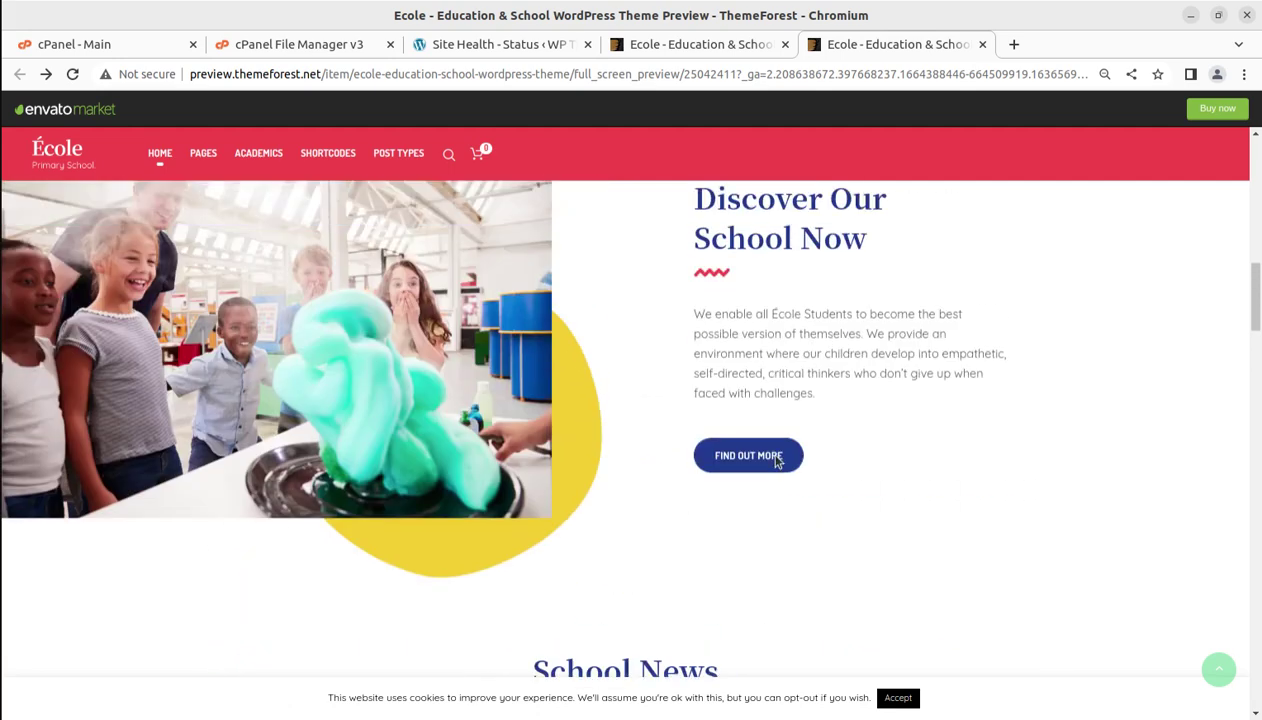
{"action": "scroll", "coordinate": [778, 458], "scroll_direction": "up", "scroll_amount": 10}
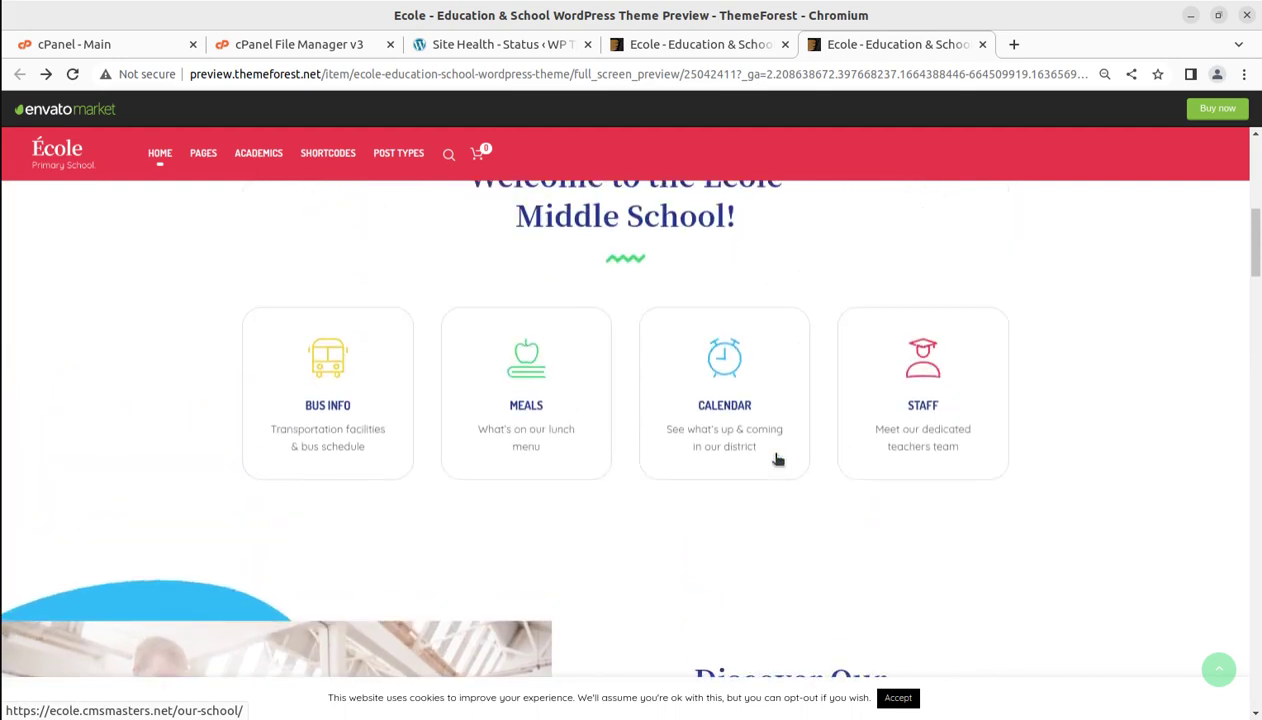
{"action": "scroll", "coordinate": [778, 458], "scroll_direction": "up", "scroll_amount": 3}
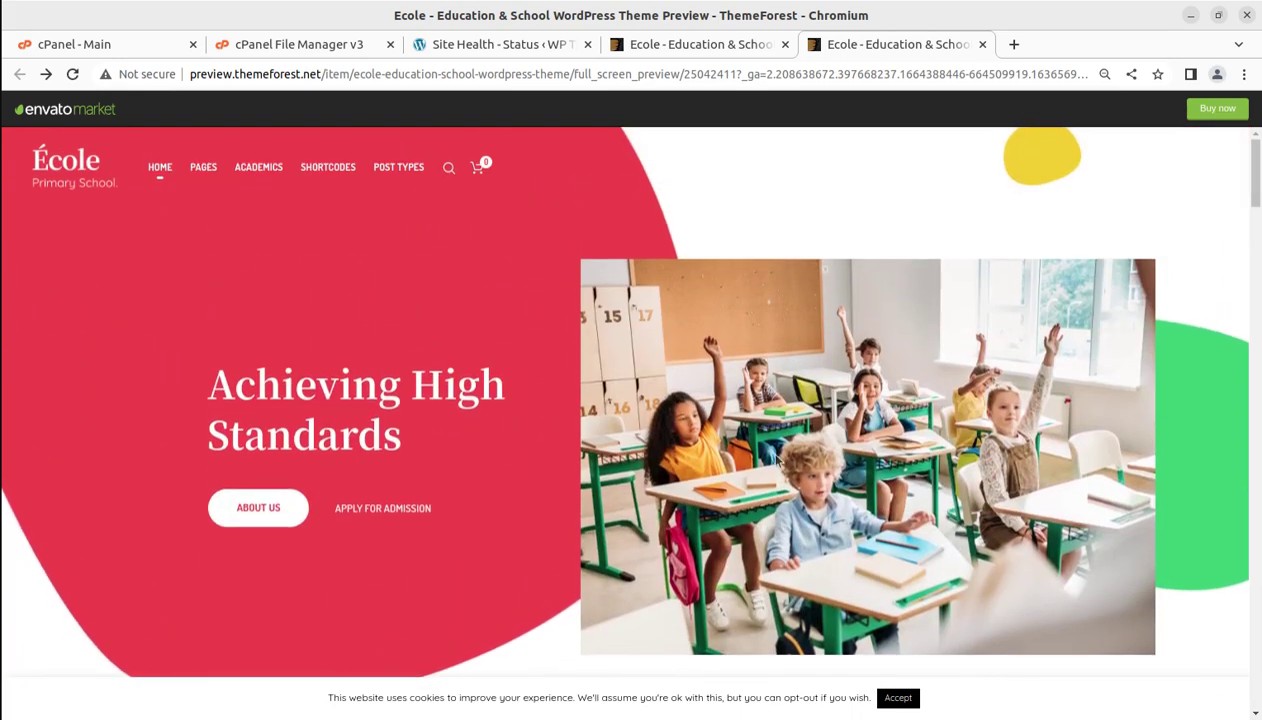
{"action": "scroll", "coordinate": [776, 460], "scroll_direction": "down", "scroll_amount": 1}
{"action": "scroll", "coordinate": [777, 460], "scroll_direction": "down", "scroll_amount": 10}
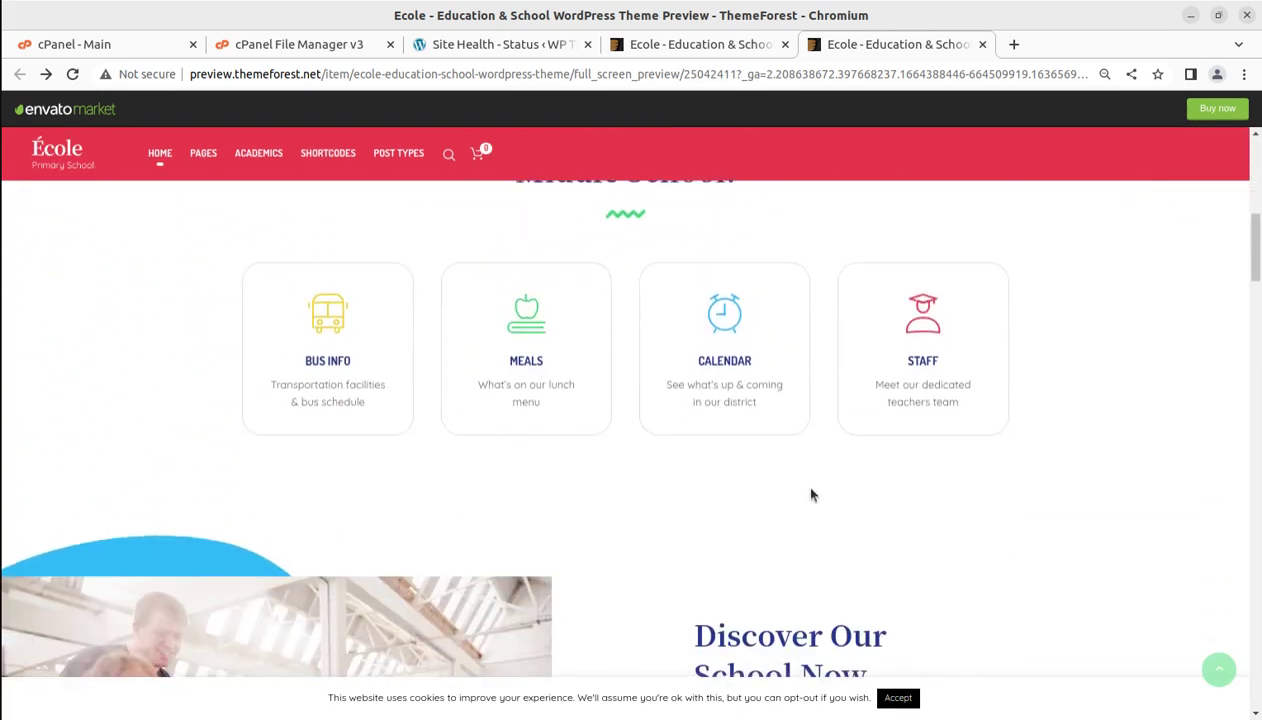
{"action": "scroll", "coordinate": [820, 488], "scroll_direction": "down", "scroll_amount": 12}
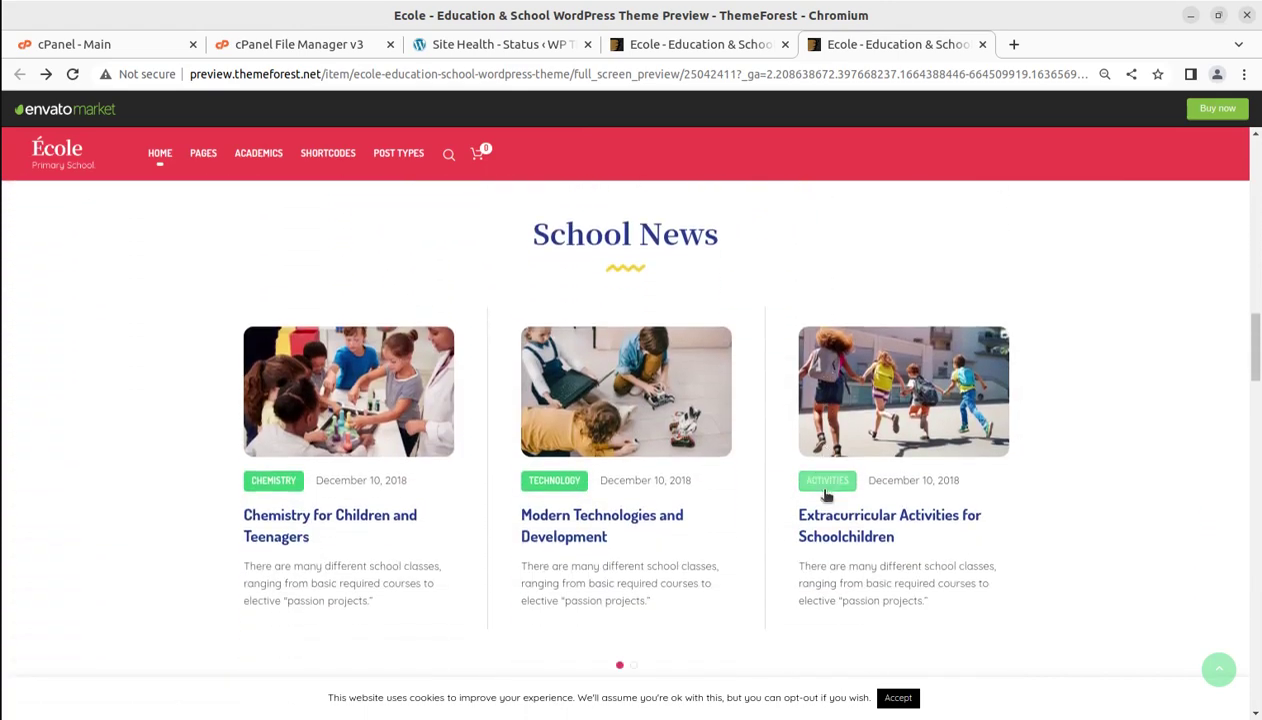
{"action": "scroll", "coordinate": [822, 500], "scroll_direction": "down", "scroll_amount": 9}
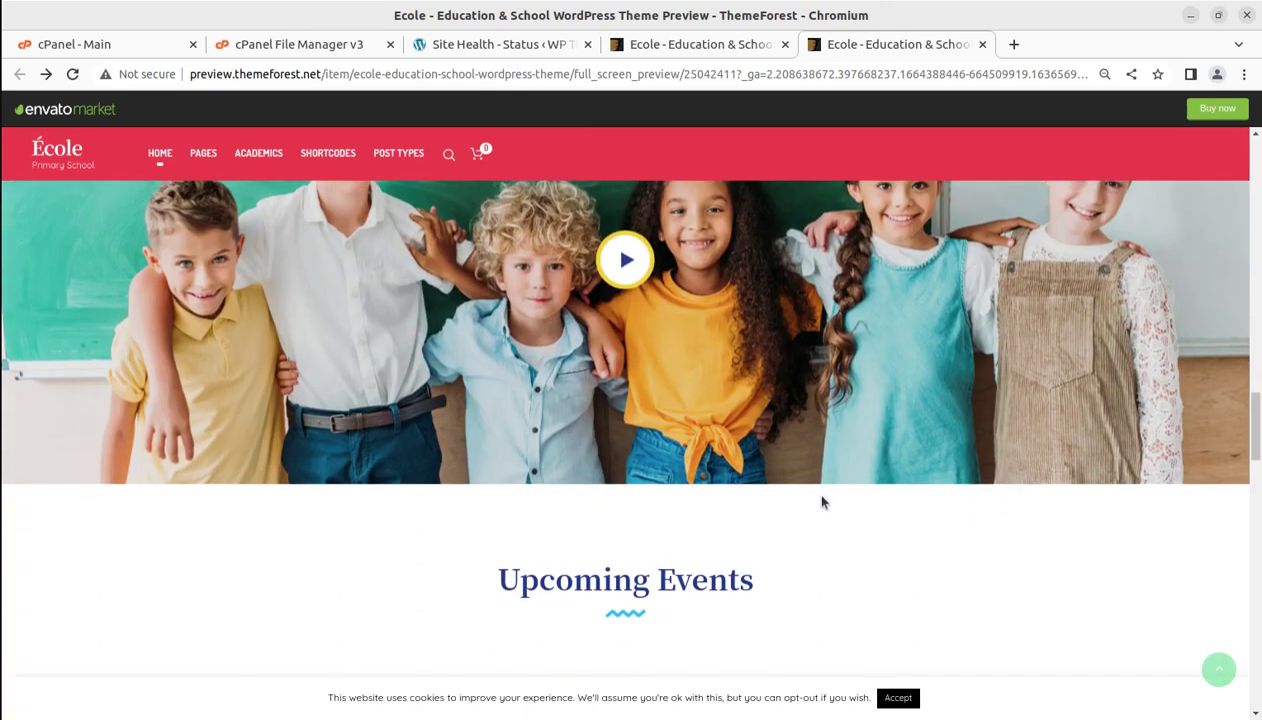
{"action": "scroll", "coordinate": [820, 502], "scroll_direction": "down", "scroll_amount": 2}
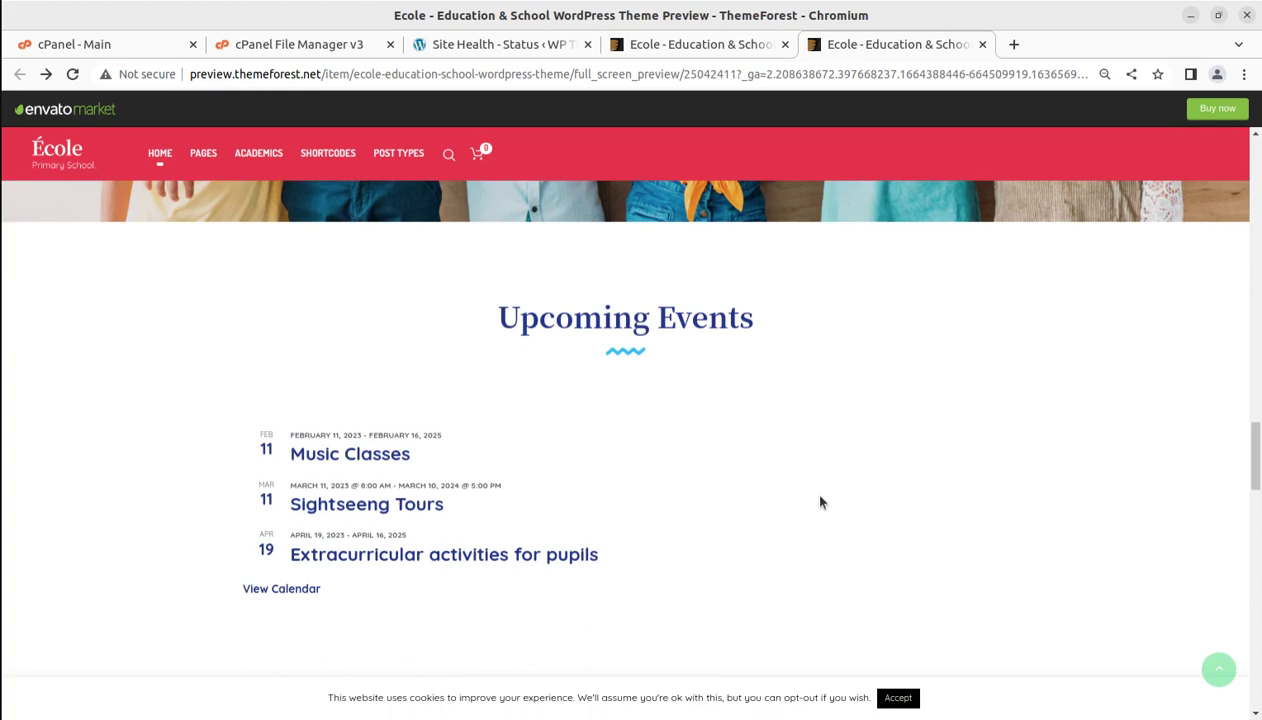
{"action": "scroll", "coordinate": [820, 502], "scroll_direction": "down", "scroll_amount": 2}
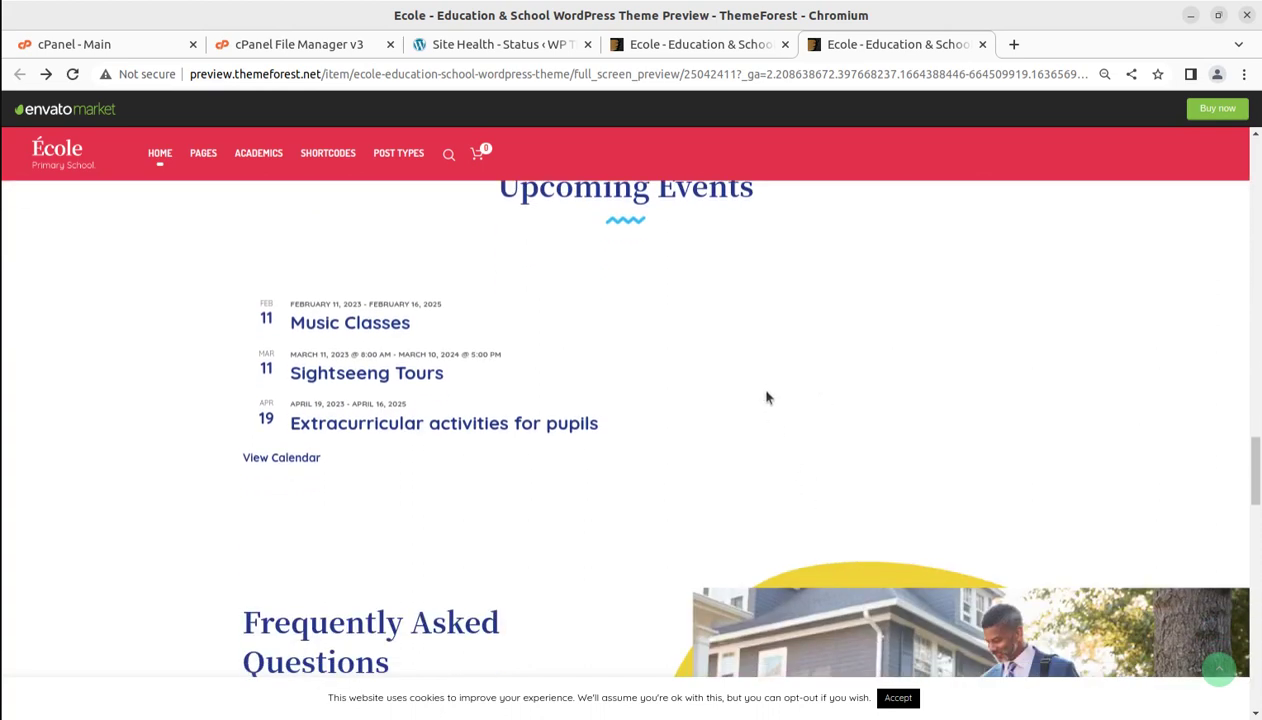
{"action": "scroll", "coordinate": [702, 431], "scroll_direction": "down", "scroll_amount": 5}
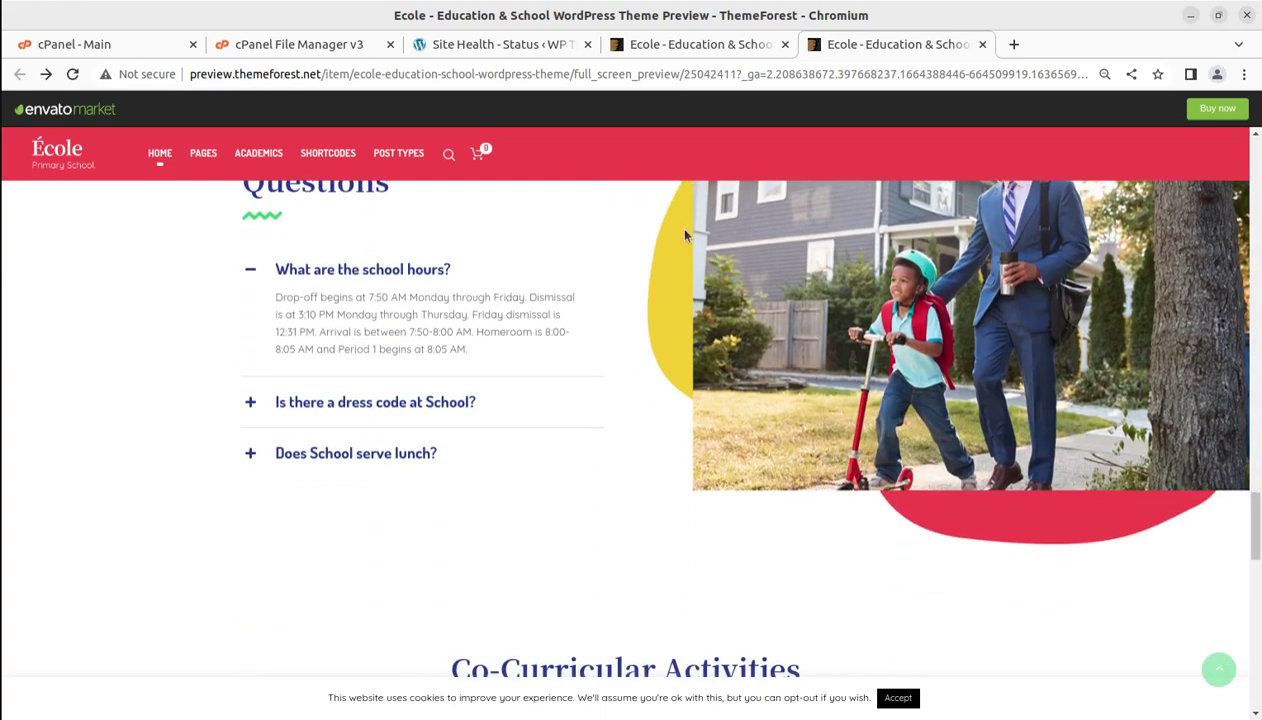
- Open the theme's ThemeForest item page and highlight "Education & School WordPress Theme" in its title
{"action": "left_click", "coordinate": [650, 44]}
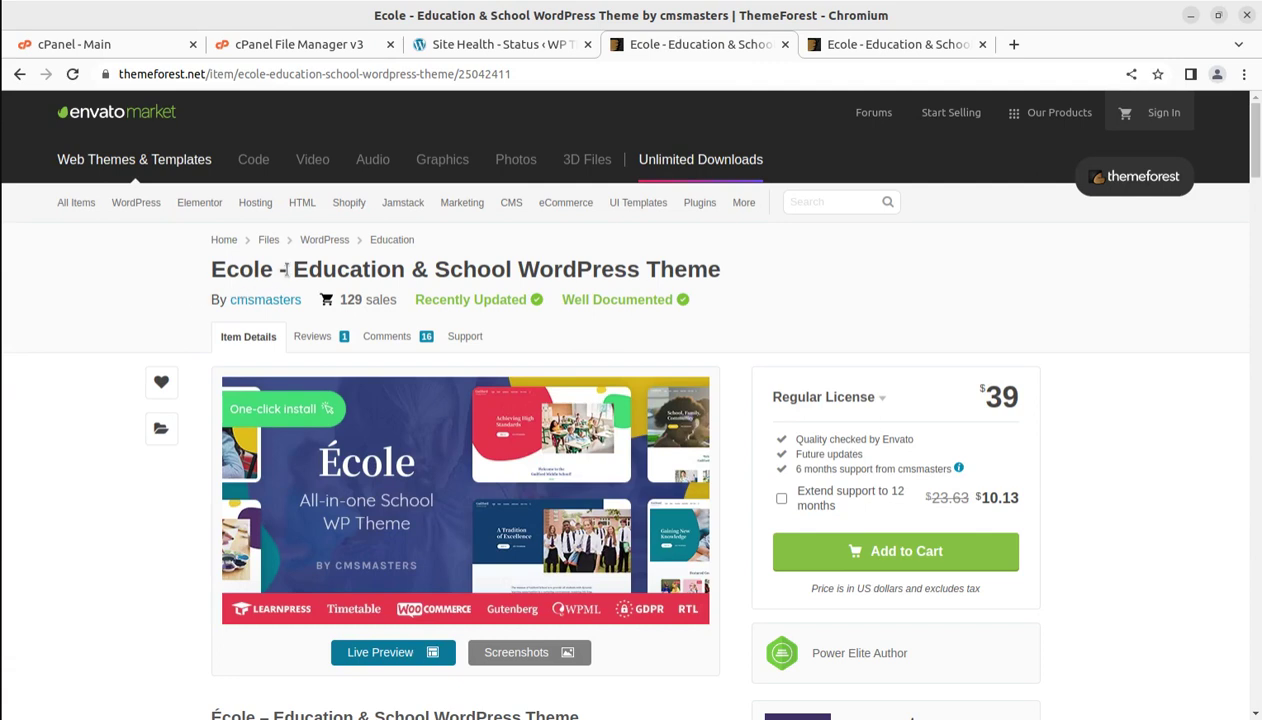
{"action": "left_click_drag", "start_coordinate": [291, 271], "coordinate": [729, 277]}
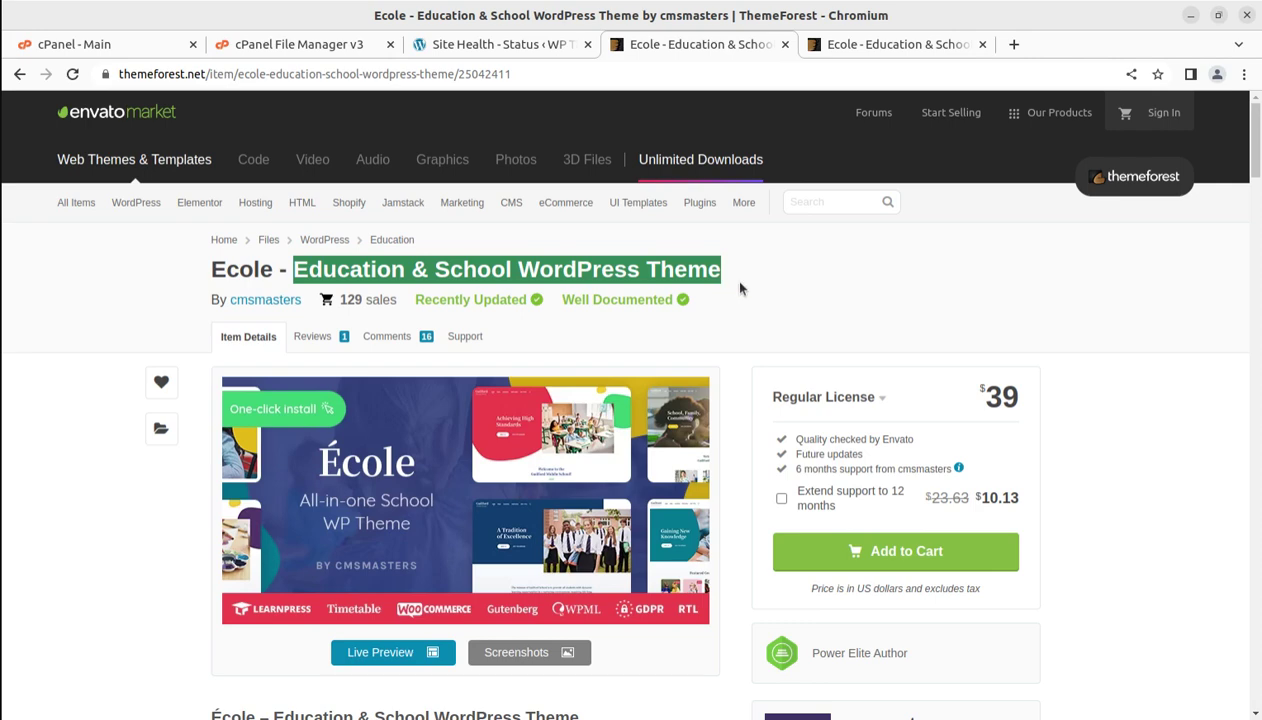
{"action": "scroll", "coordinate": [720, 396], "scroll_direction": "down", "scroll_amount": 3}
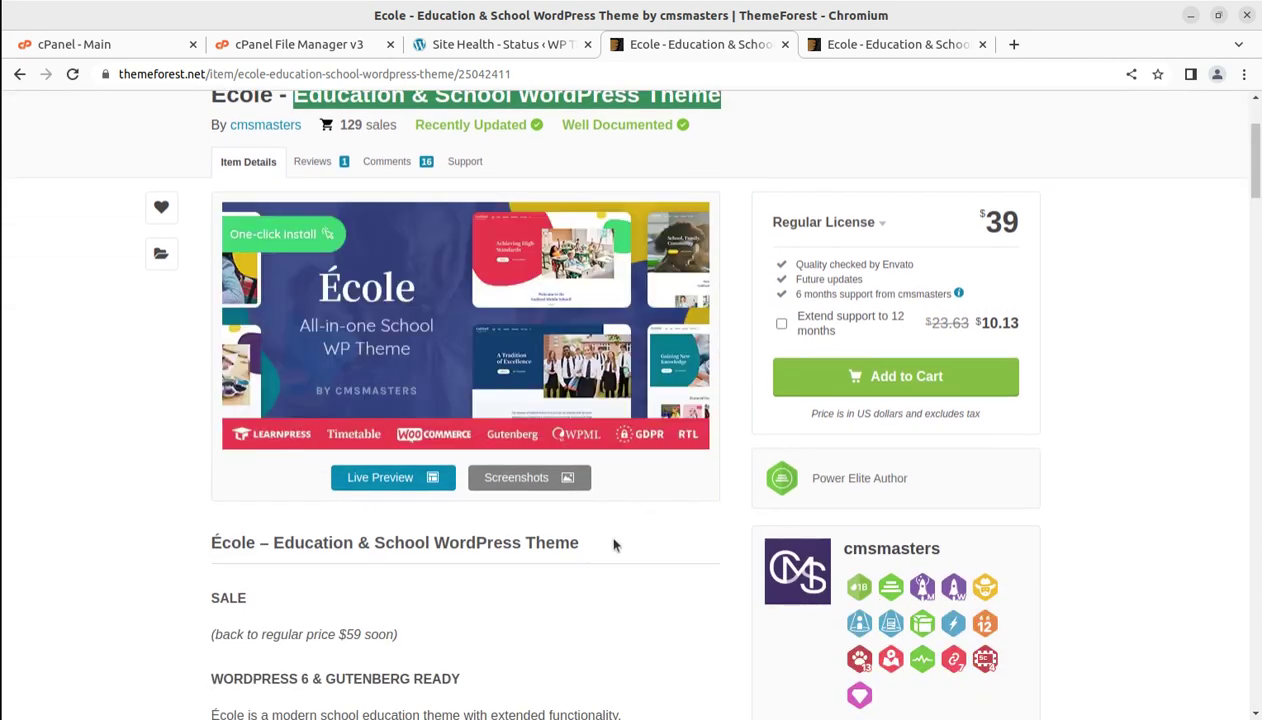
{"action": "scroll", "coordinate": [614, 543], "scroll_direction": "up", "scroll_amount": 3}
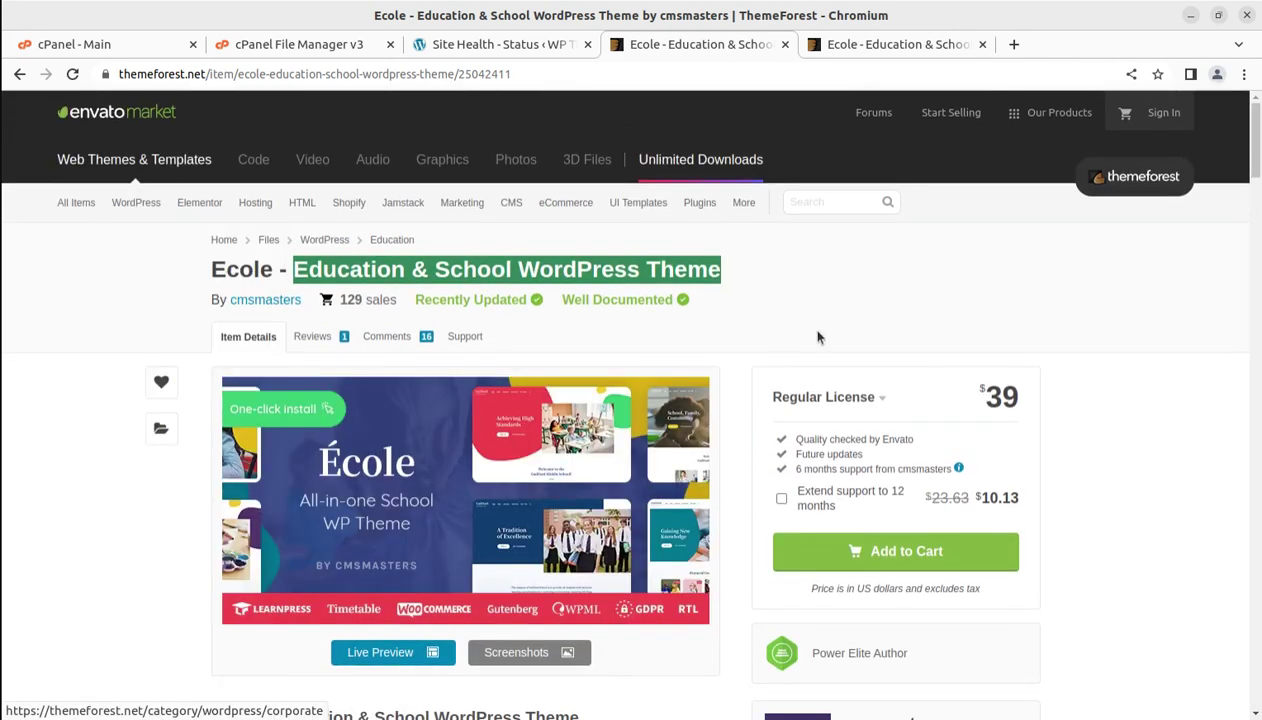
- Highlight the Regular License price, the sale note about the regular price, and the author name on the item page
{"action": "scroll", "coordinate": [817, 337], "scroll_direction": "down", "scroll_amount": 2}
{"action": "left_click_drag", "start_coordinate": [1018, 310], "coordinate": [983, 303]}
{"action": "scroll", "coordinate": [619, 601], "scroll_direction": "down", "scroll_amount": 2}
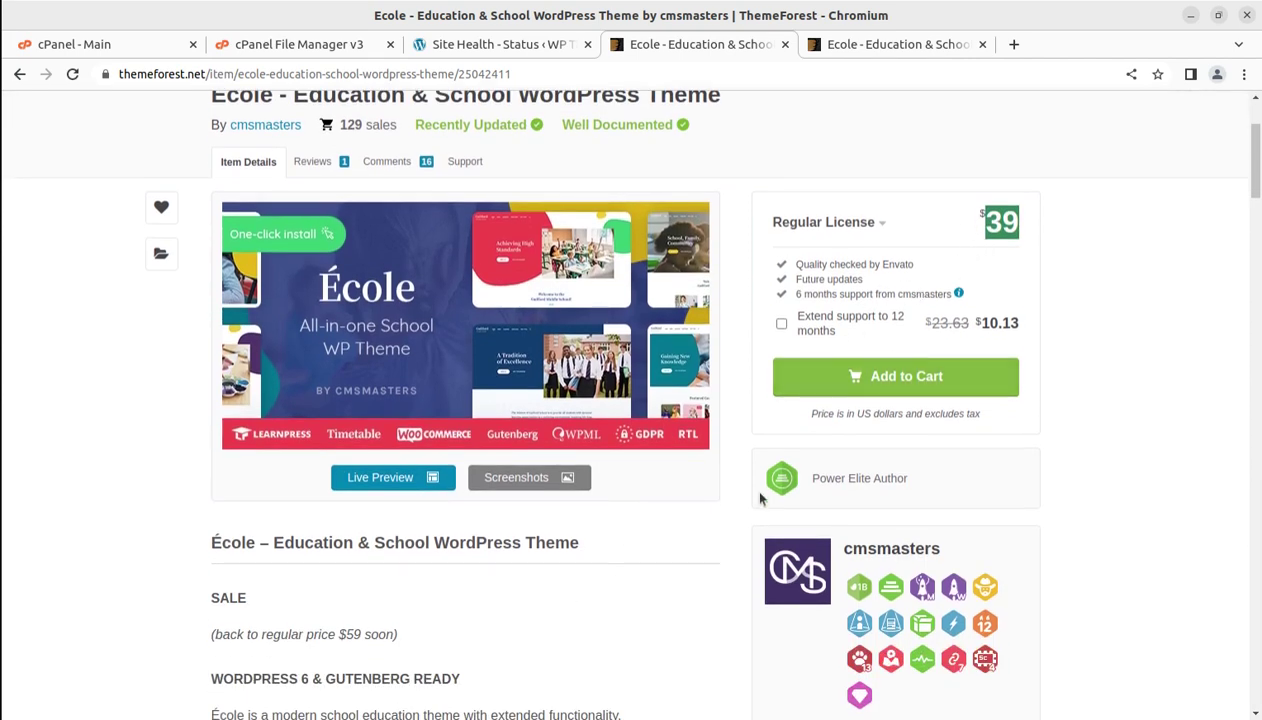
{"action": "scroll", "coordinate": [610, 523], "scroll_direction": "down", "scroll_amount": 2}
{"action": "left_click_drag", "start_coordinate": [436, 553], "coordinate": [211, 548]}
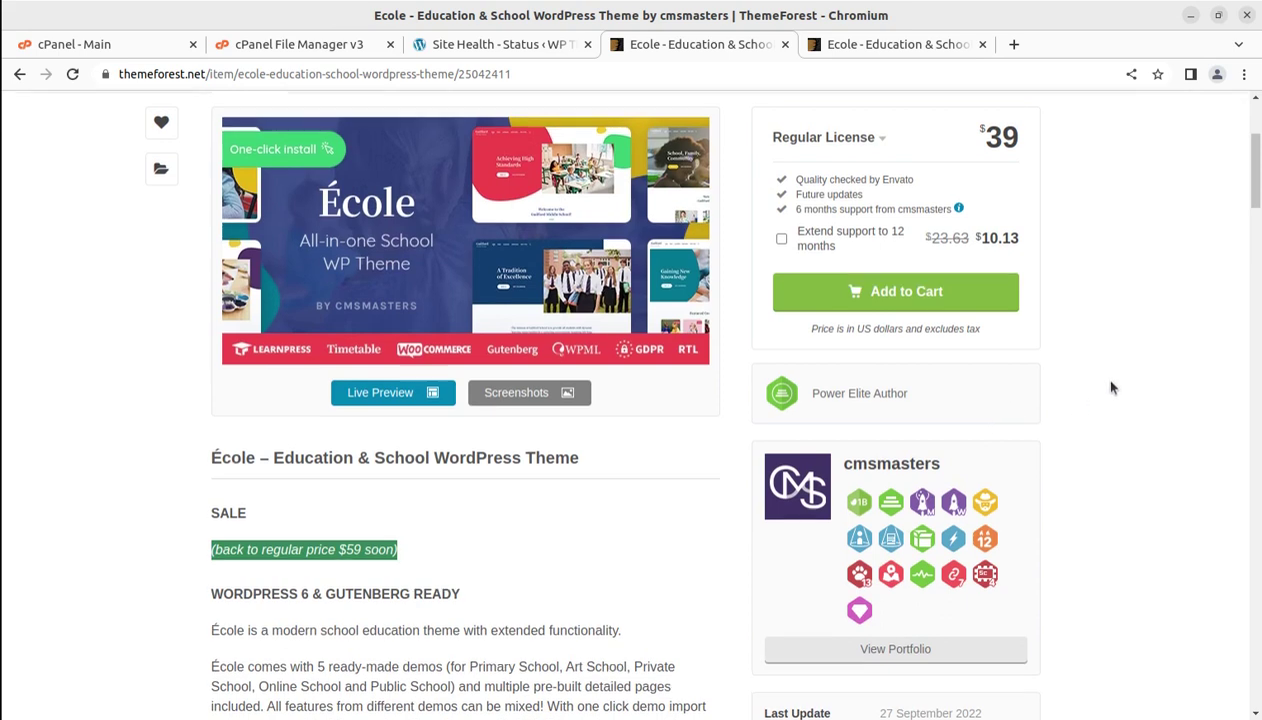
{"action": "scroll", "coordinate": [1112, 388], "scroll_direction": "up", "scroll_amount": 2}
{"action": "scroll", "coordinate": [1100, 480], "scroll_direction": "down", "scroll_amount": 3}
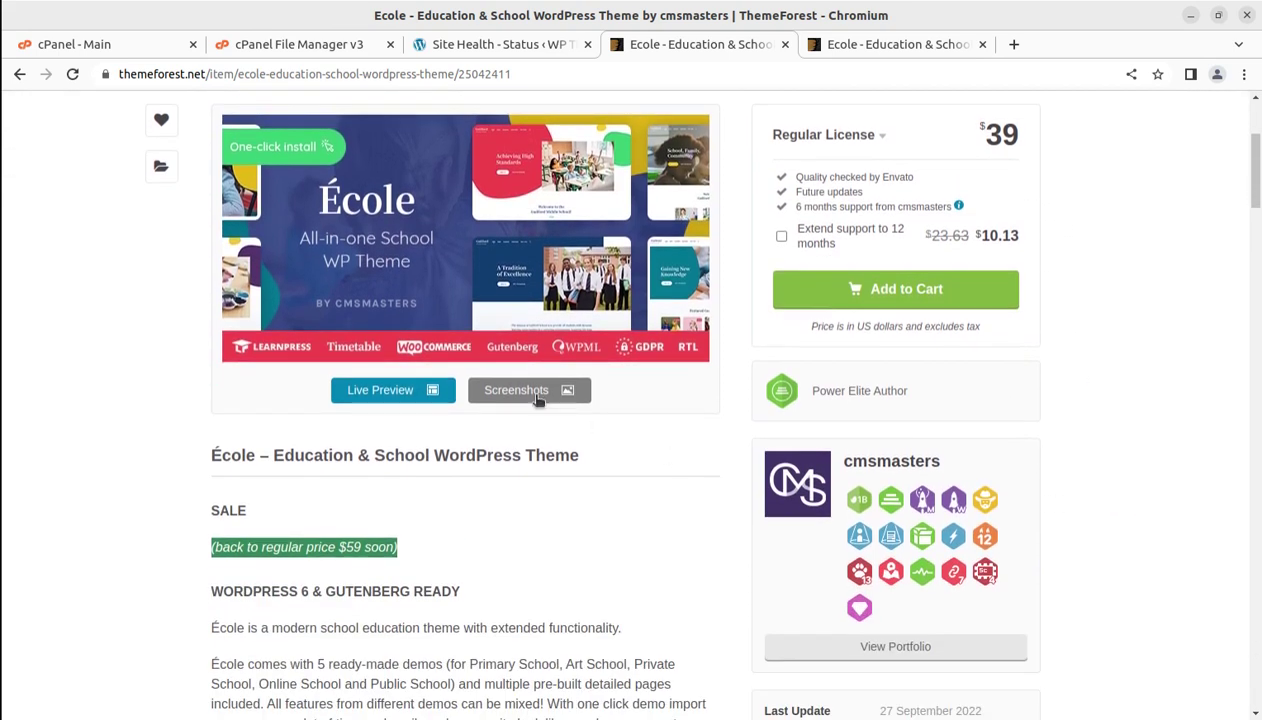
{"action": "left_click_drag", "start_coordinate": [952, 468], "coordinate": [818, 455]}
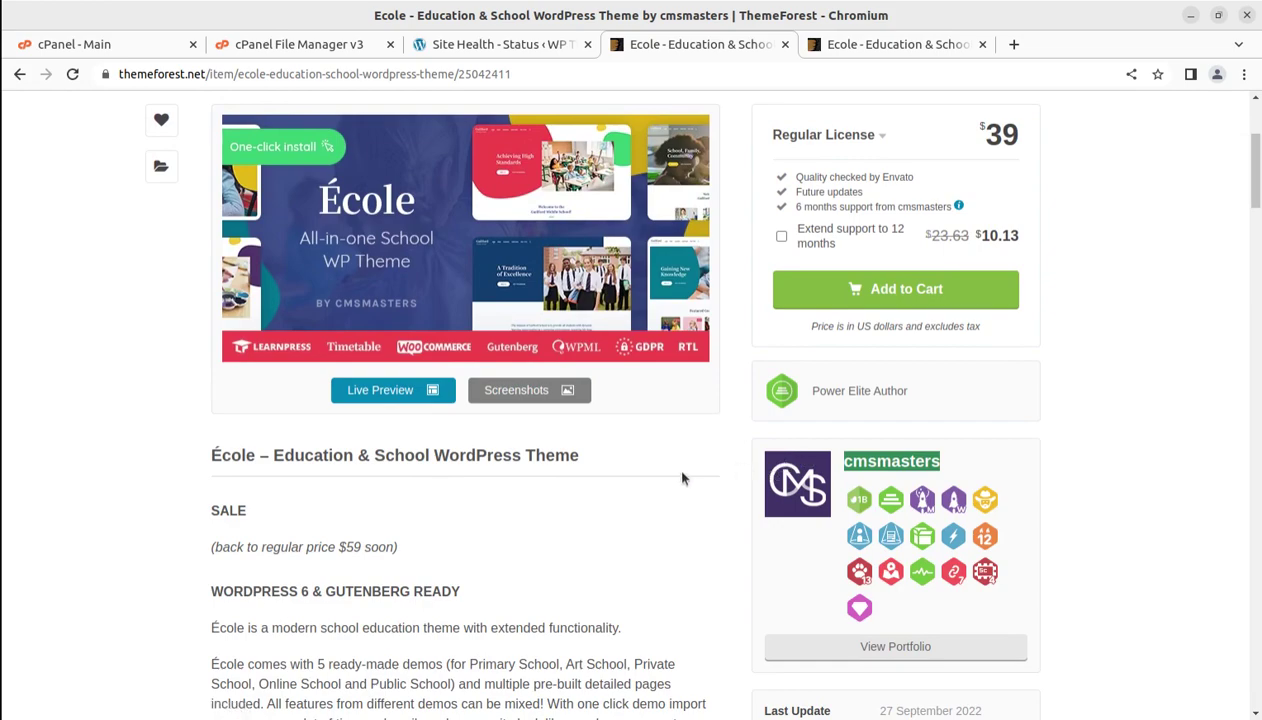
- Return to the live theme preview and examine the demo homepage from its hero banner down to School News
{"action": "key", "text": "ctrl+Tab"}
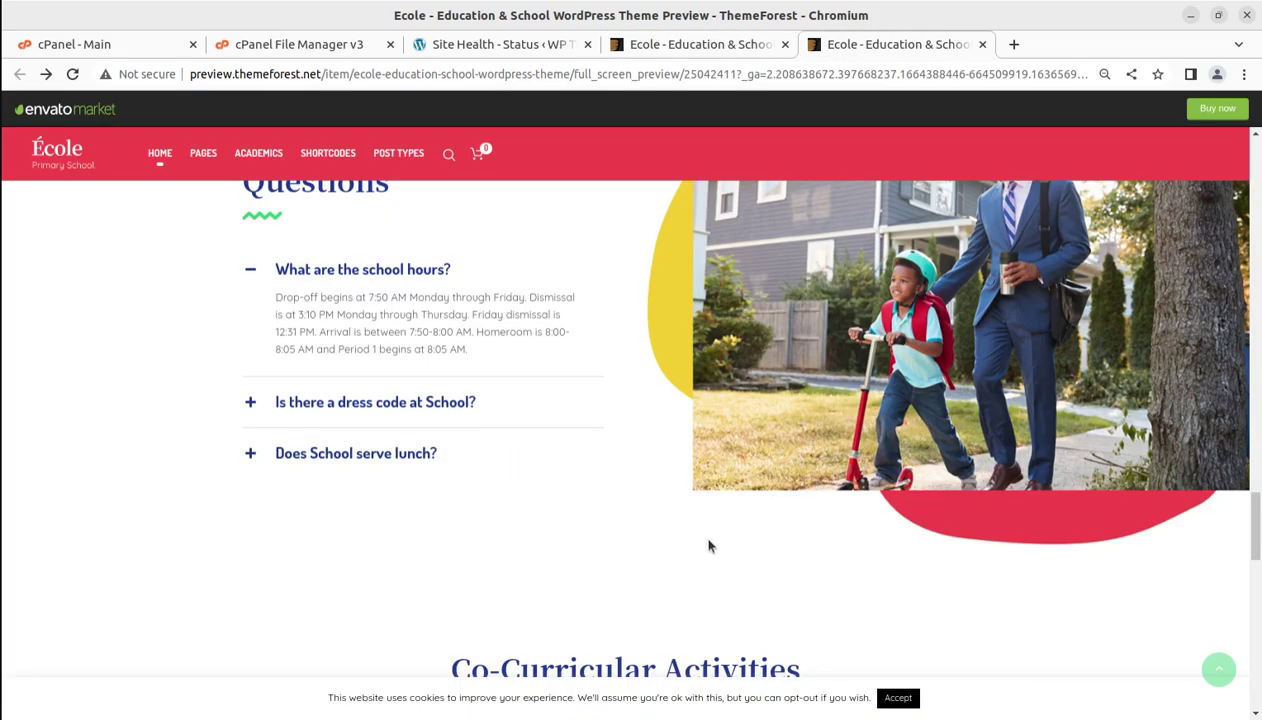
{"action": "scroll", "coordinate": [708, 541], "scroll_direction": "up", "scroll_amount": 5}
{"action": "left_click_drag", "start_coordinate": [1256, 470], "coordinate": [1257, 175]}
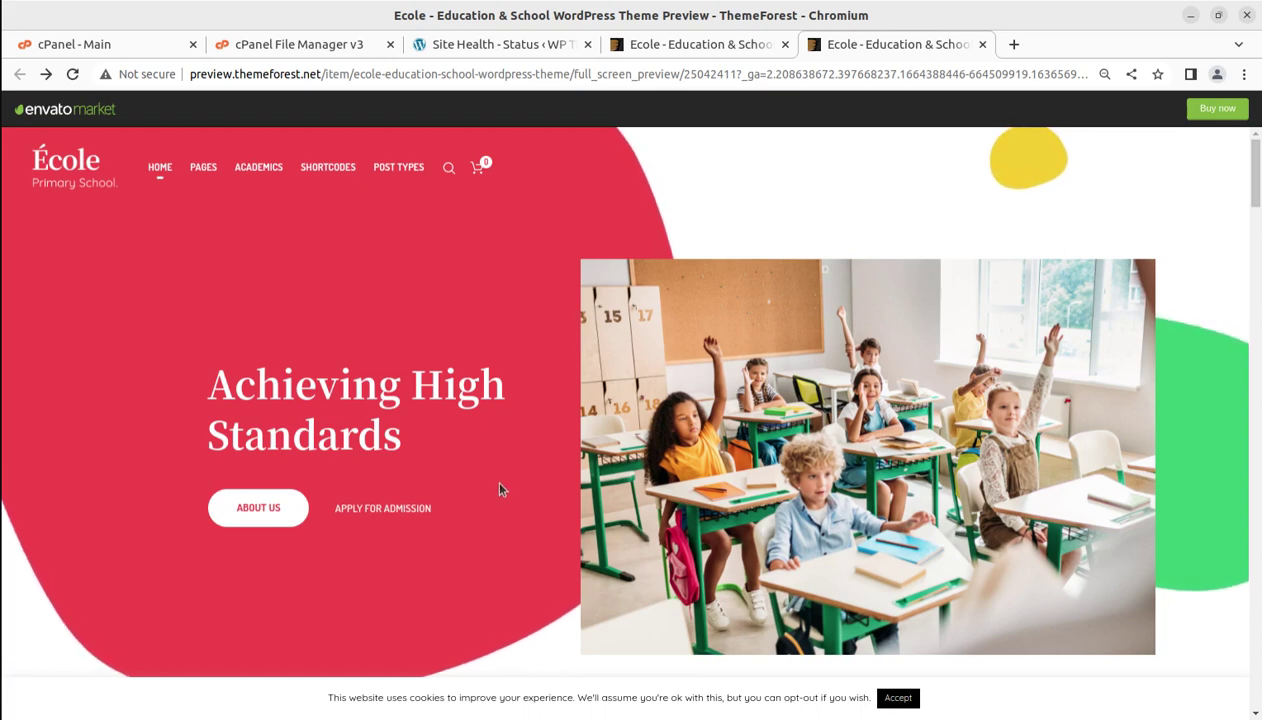
{"action": "scroll", "coordinate": [502, 489], "scroll_direction": "down", "scroll_amount": 3}
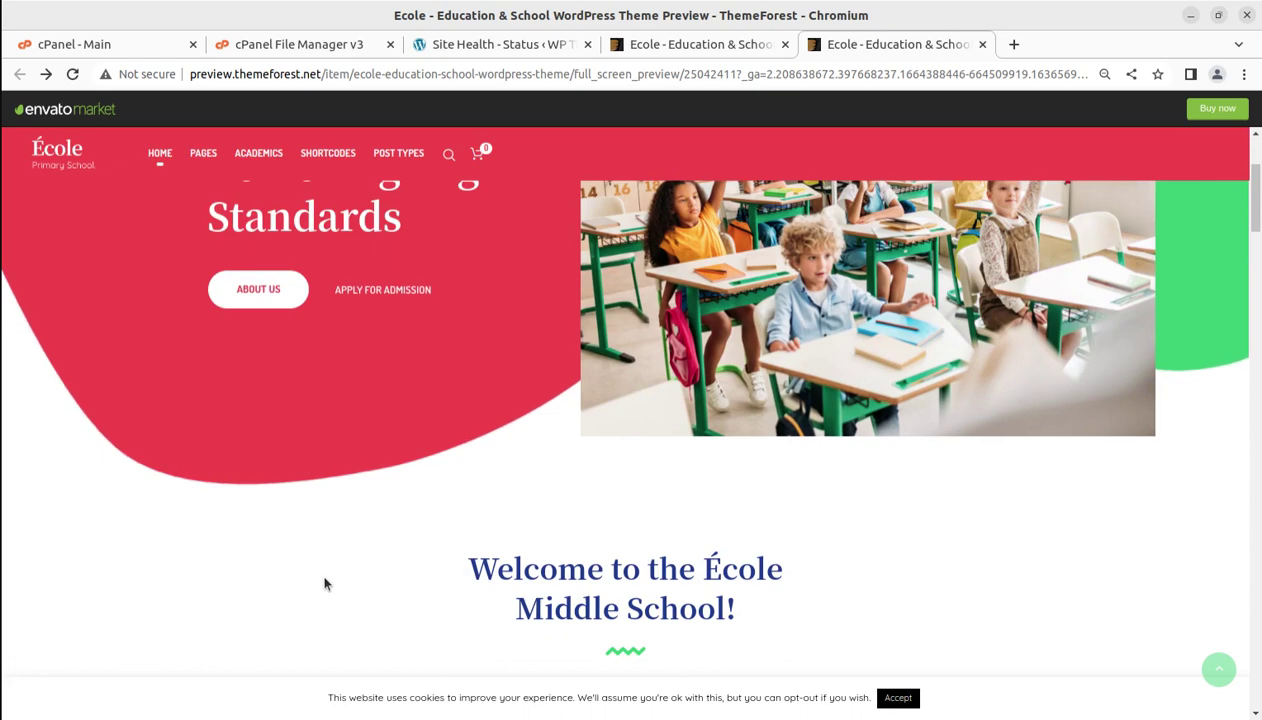
{"action": "scroll", "coordinate": [324, 584], "scroll_direction": "down", "scroll_amount": 2}
{"action": "scroll", "coordinate": [324, 584], "scroll_direction": "down", "scroll_amount": 4}
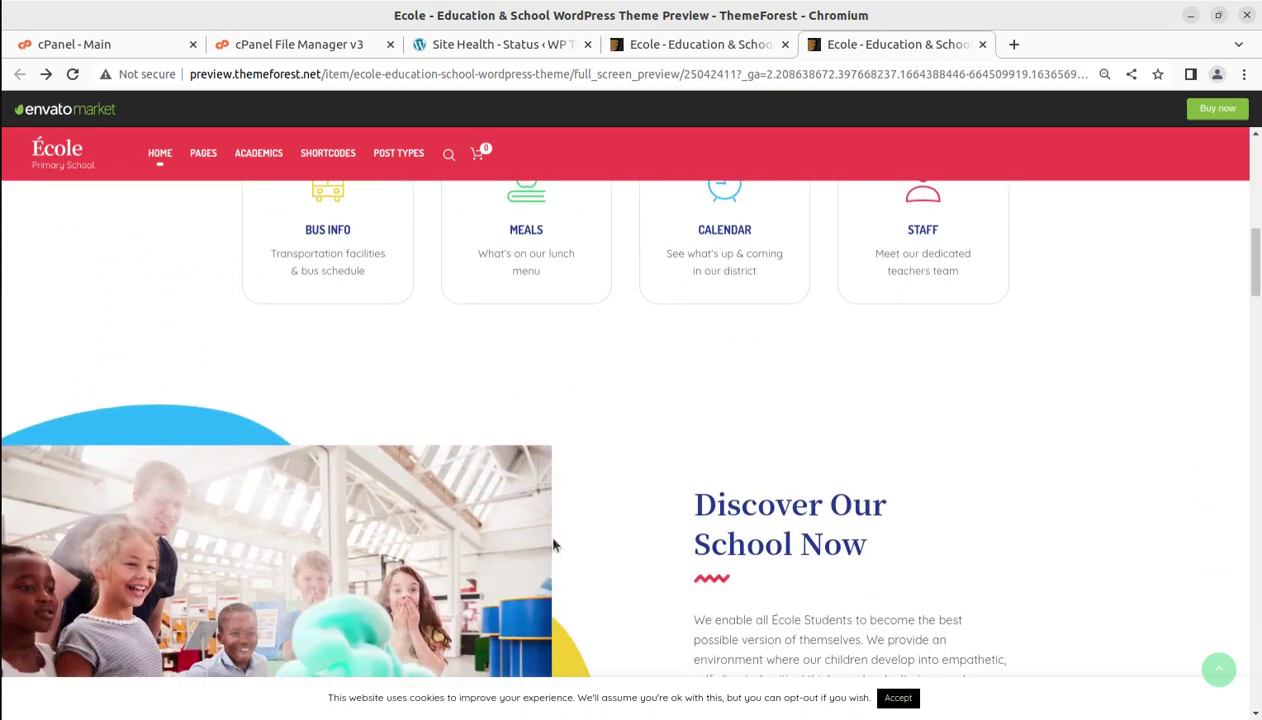
{"action": "scroll", "coordinate": [589, 554], "scroll_direction": "down", "scroll_amount": 5}
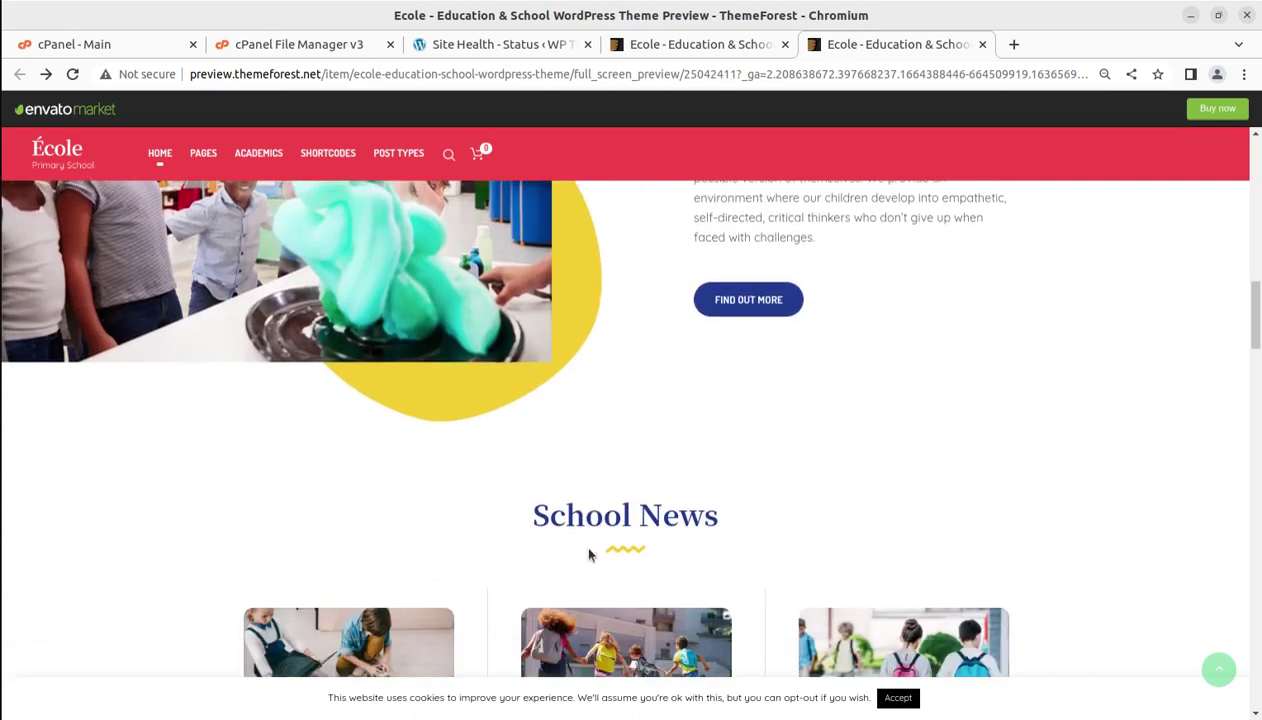
{"action": "scroll", "coordinate": [589, 554], "scroll_direction": "down", "scroll_amount": 2}
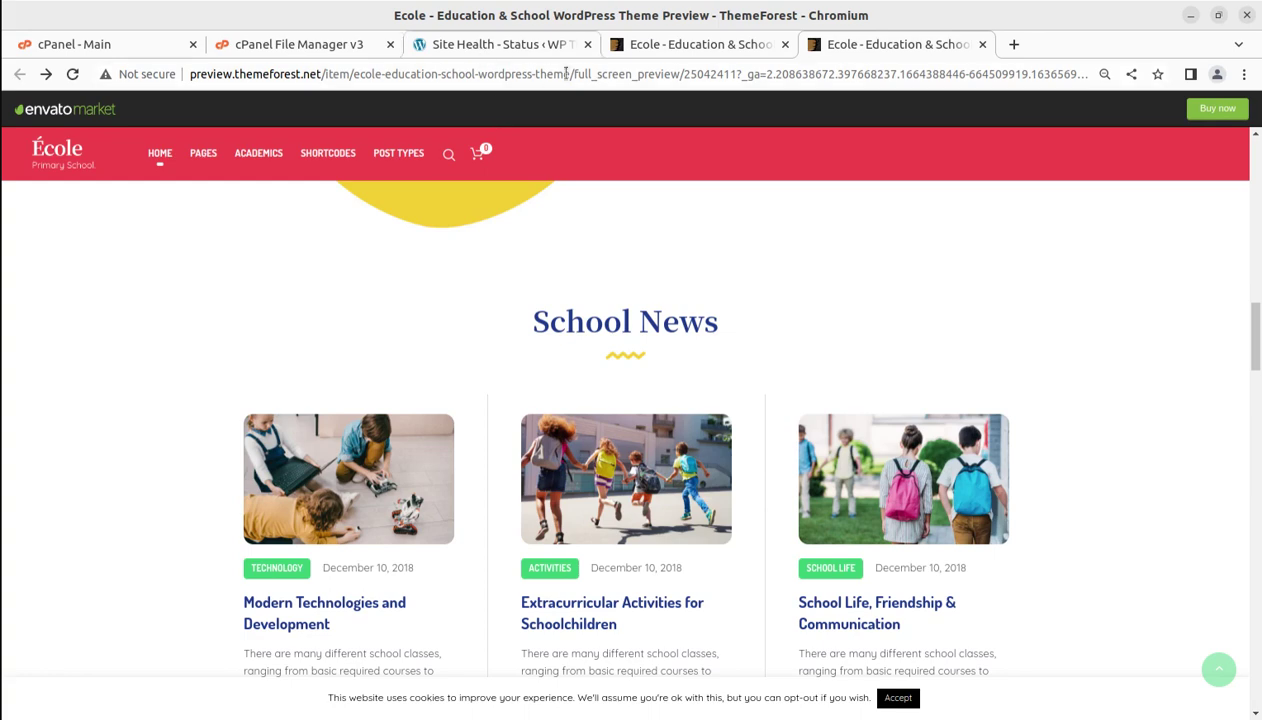
- Return to the ThemeForest item page and highlight the cmsmasters author name and the Power Elite Author label
{"action": "left_click", "coordinate": [670, 45]}
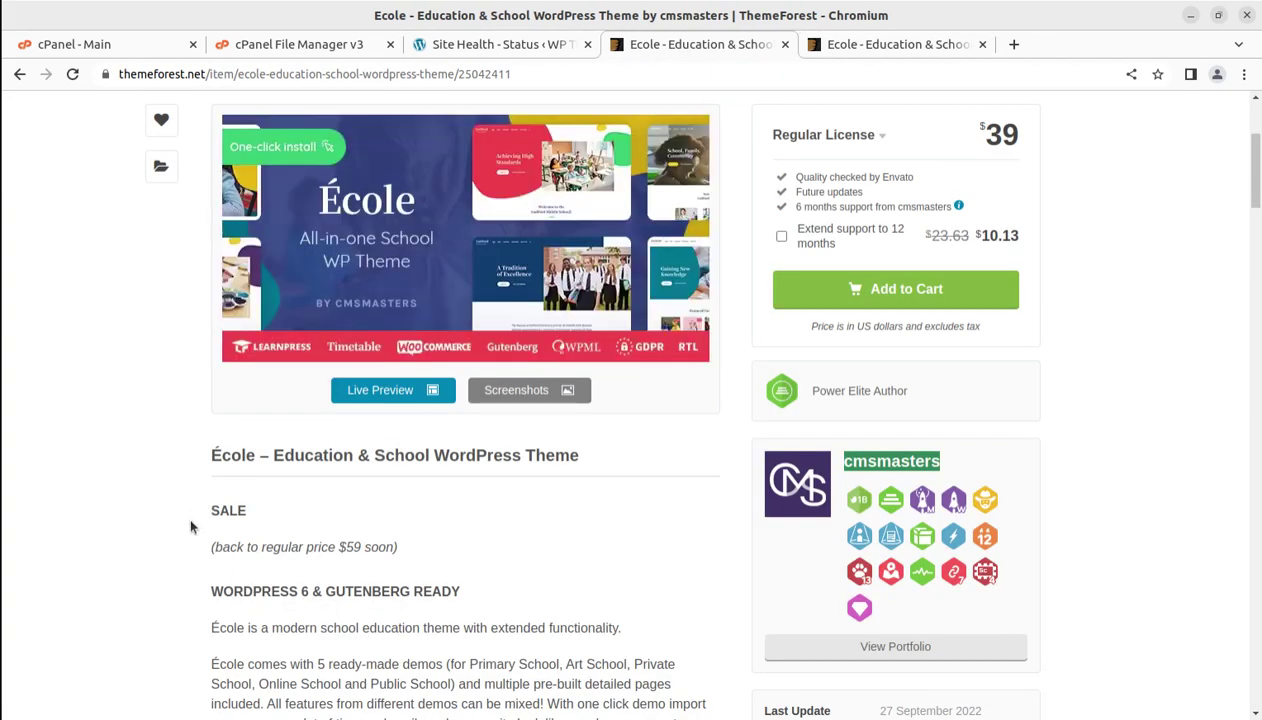
{"action": "scroll", "coordinate": [187, 510], "scroll_direction": "up", "scroll_amount": 2}
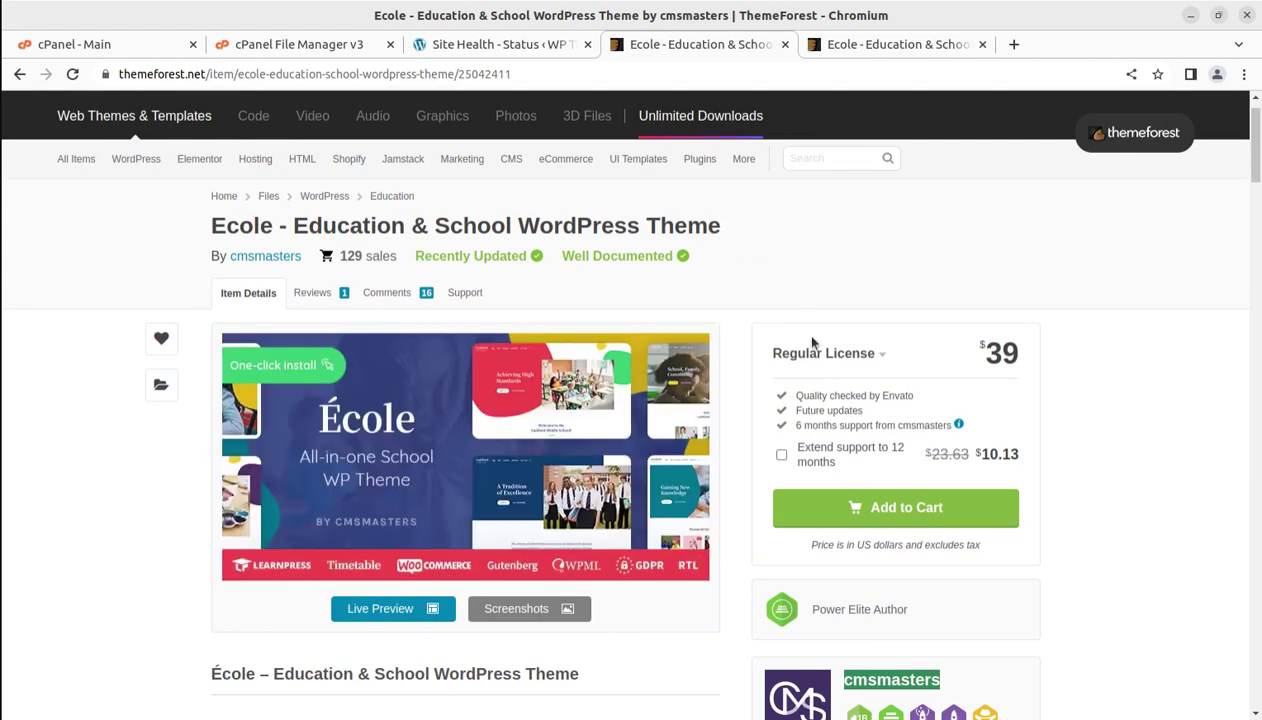
{"action": "scroll", "coordinate": [778, 568], "scroll_direction": "down", "scroll_amount": 1}
{"action": "scroll", "coordinate": [778, 568], "scroll_direction": "down", "scroll_amount": 1}
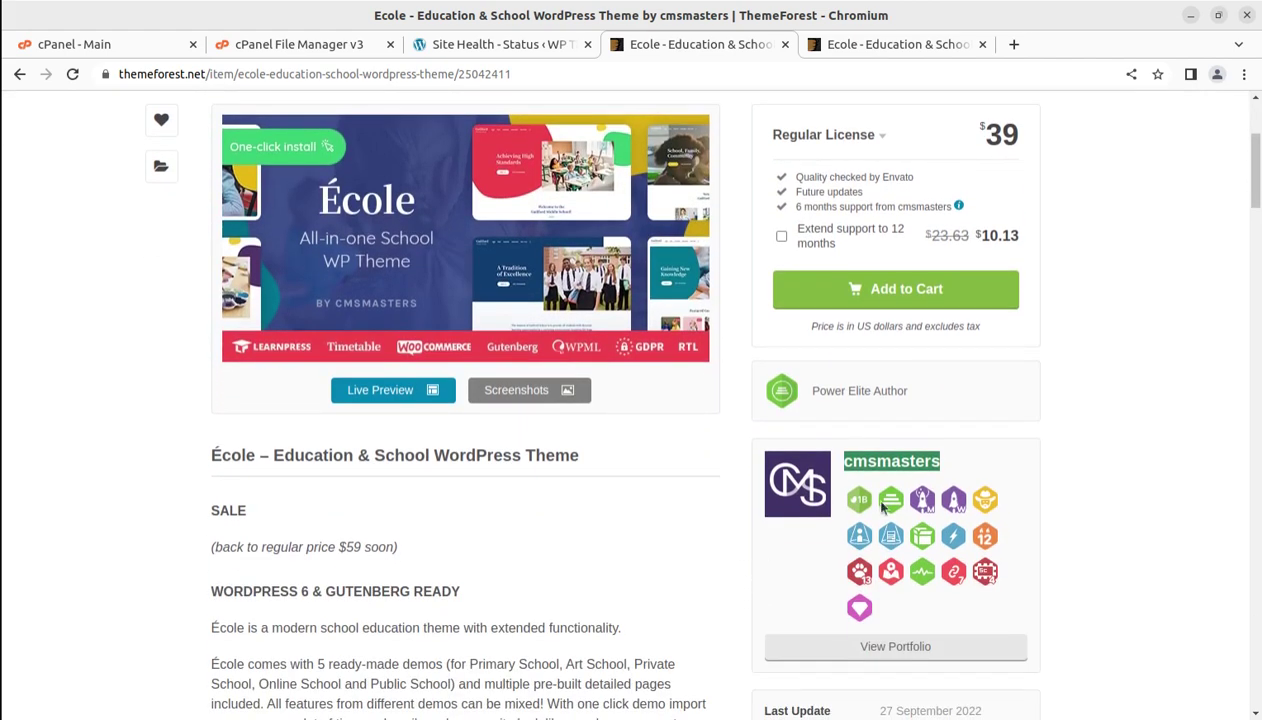
{"action": "left_click_drag", "start_coordinate": [968, 463], "coordinate": [869, 452]}
{"action": "left_click_drag", "start_coordinate": [909, 389], "coordinate": [806, 388]}
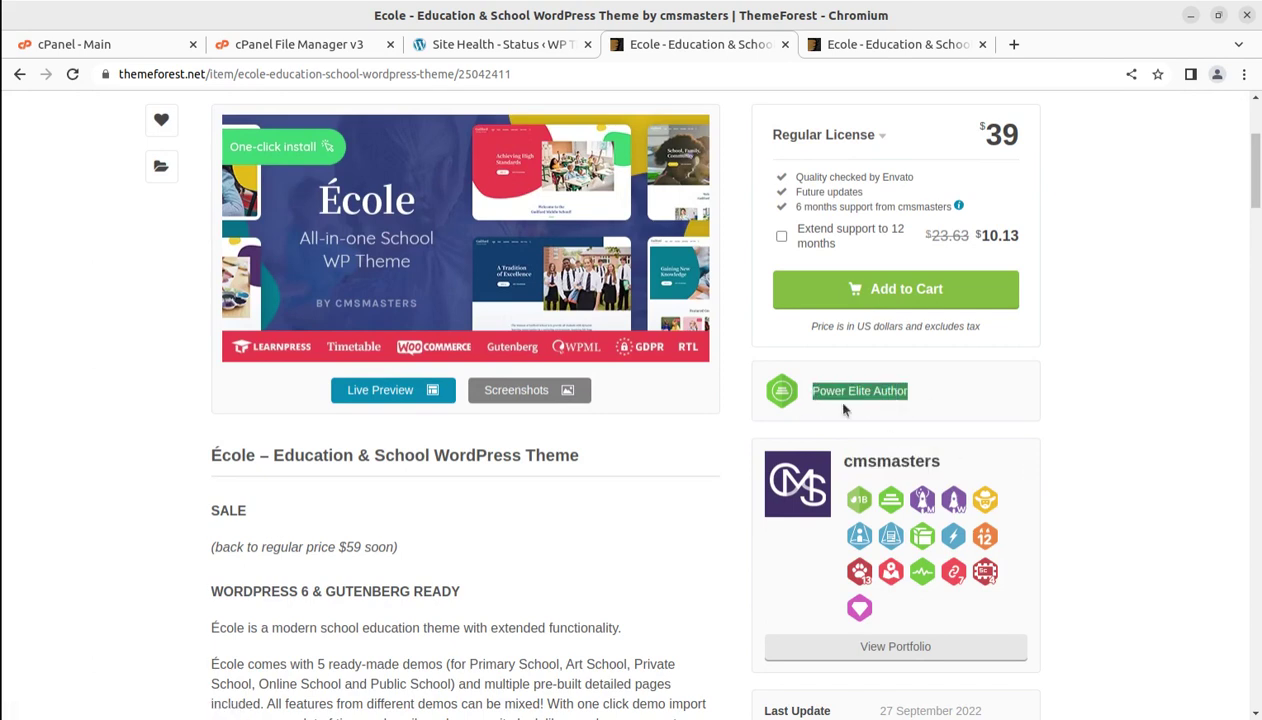
- Highlight the theme's Published and Last Update dates, and examine its compatibility details and feature description
{"action": "scroll", "coordinate": [975, 462], "scroll_direction": "down", "scroll_amount": 3}
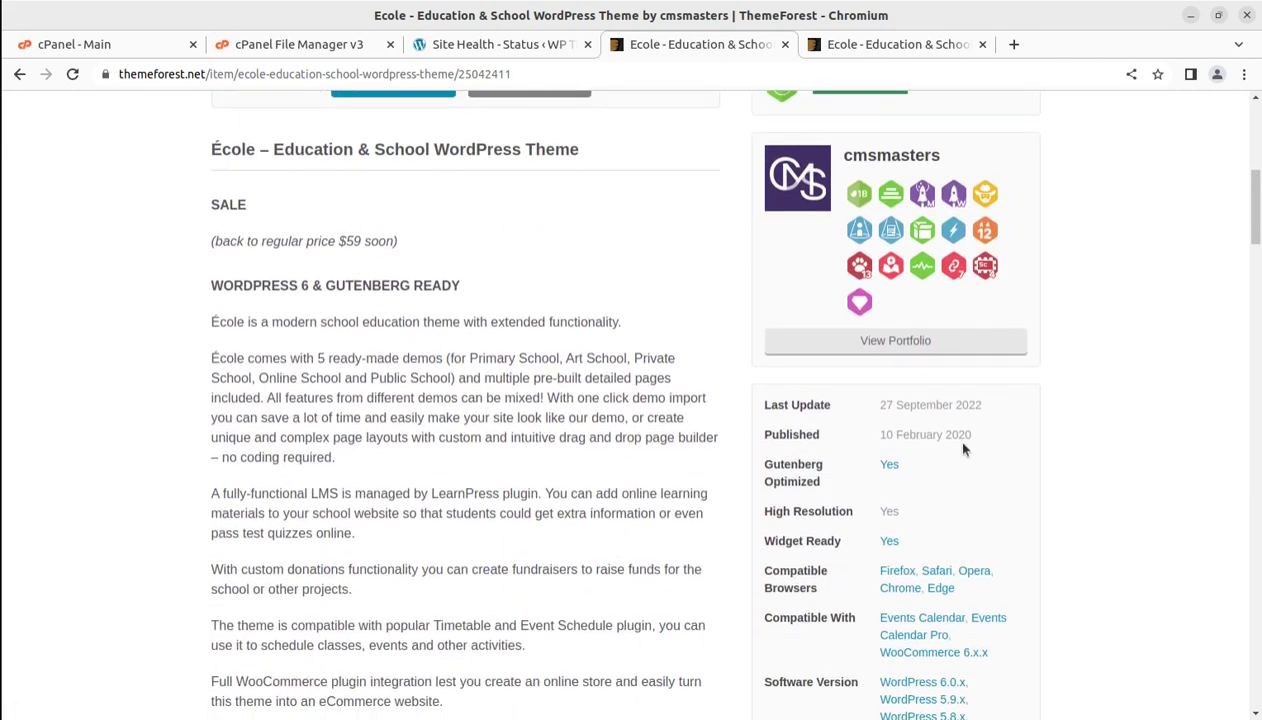
{"action": "left_click_drag", "start_coordinate": [977, 437], "coordinate": [884, 435]}
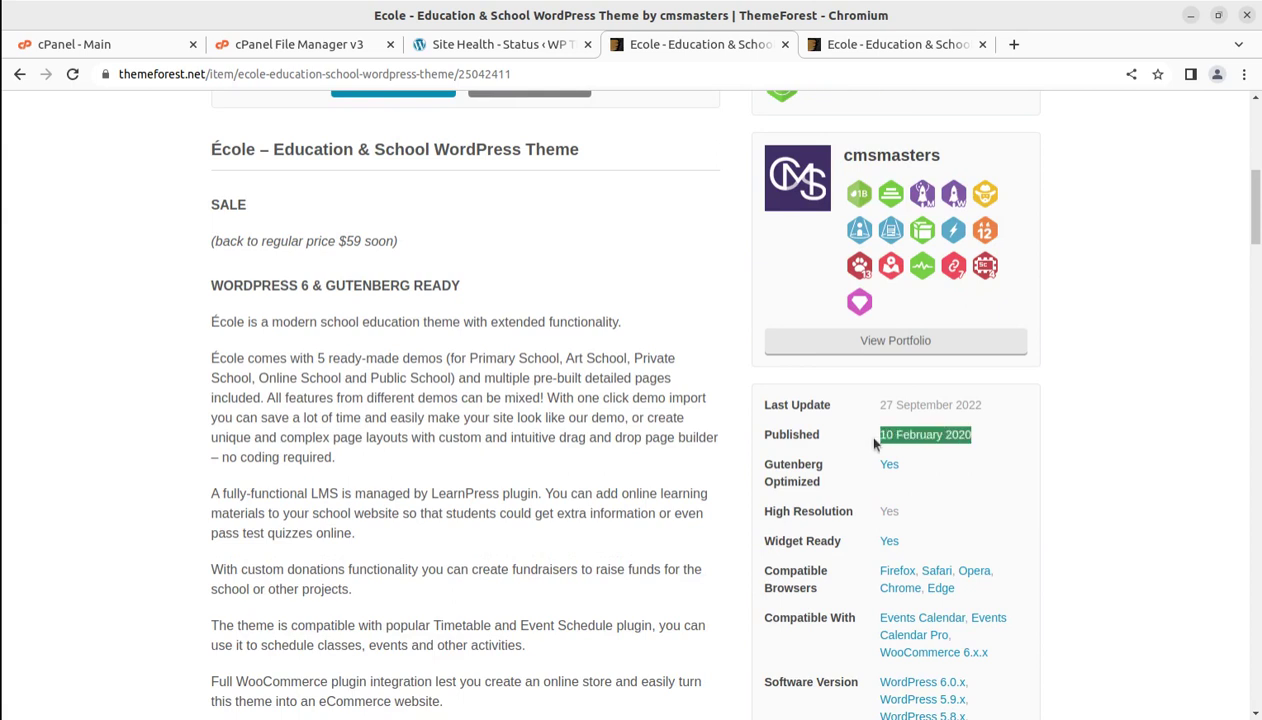
{"action": "left_click_drag", "start_coordinate": [984, 406], "coordinate": [876, 414]}
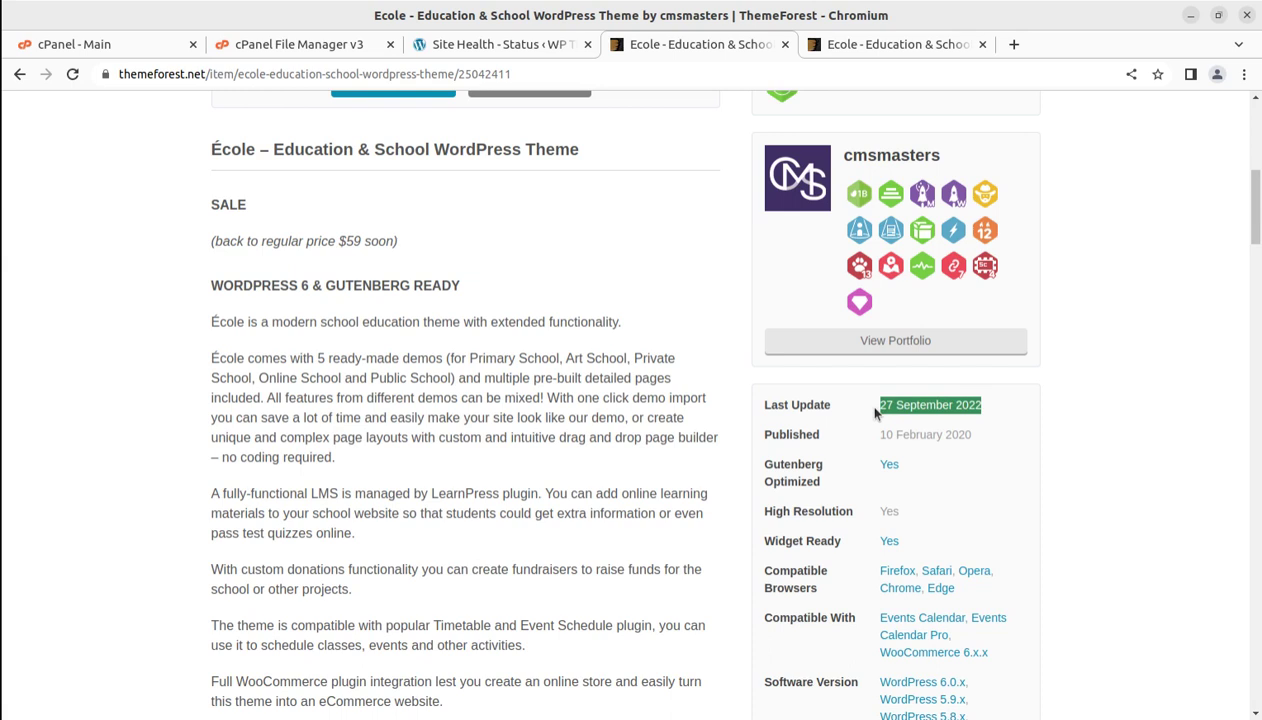
{"action": "scroll", "coordinate": [811, 543], "scroll_direction": "down", "scroll_amount": 5}
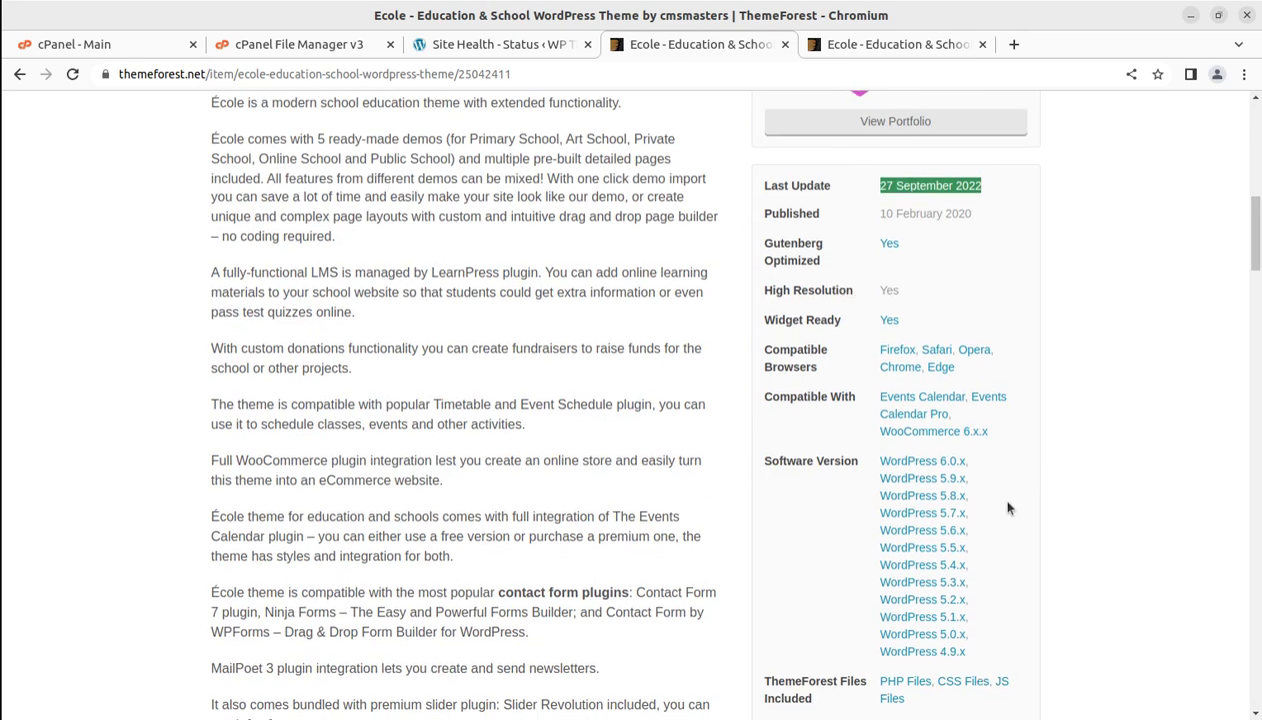
{"action": "scroll", "coordinate": [1003, 508], "scroll_direction": "down", "scroll_amount": 5}
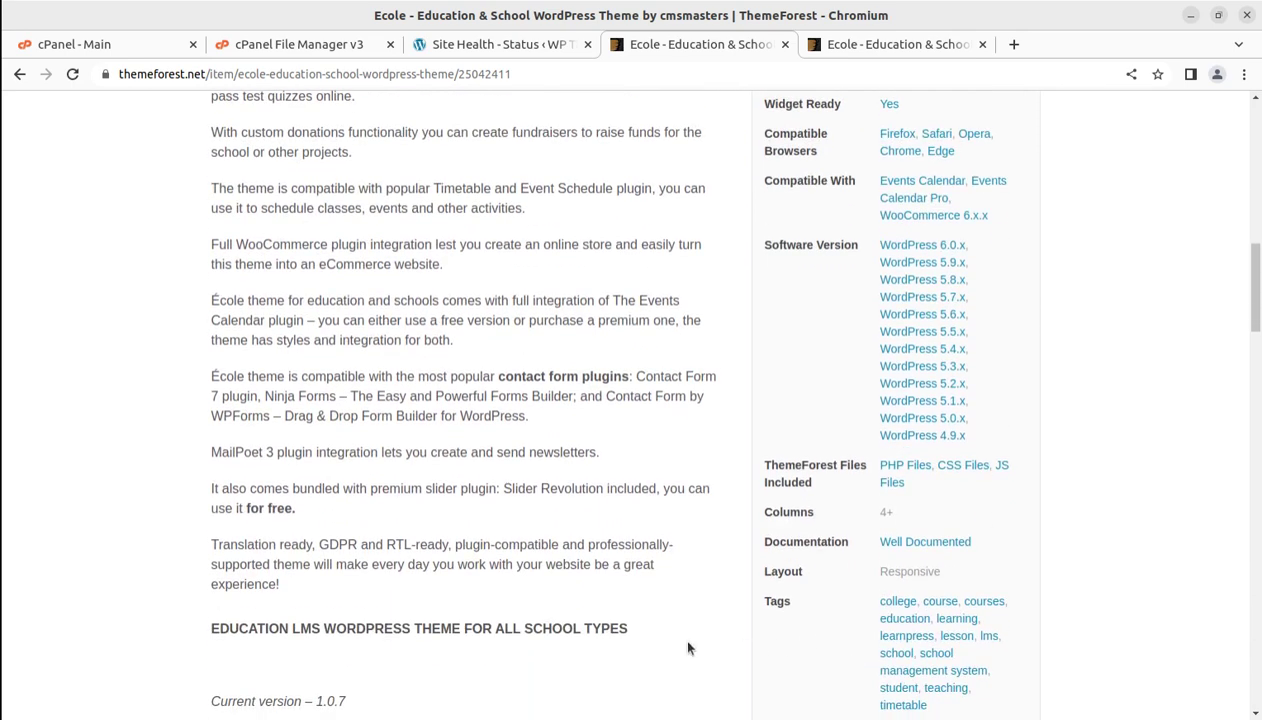
- Highlight the fully-functional LMS statement and the LearnPress plugin mention, and examine the rest of the feature description down to the current version
{"action": "scroll", "coordinate": [688, 648], "scroll_direction": "up", "scroll_amount": 5}
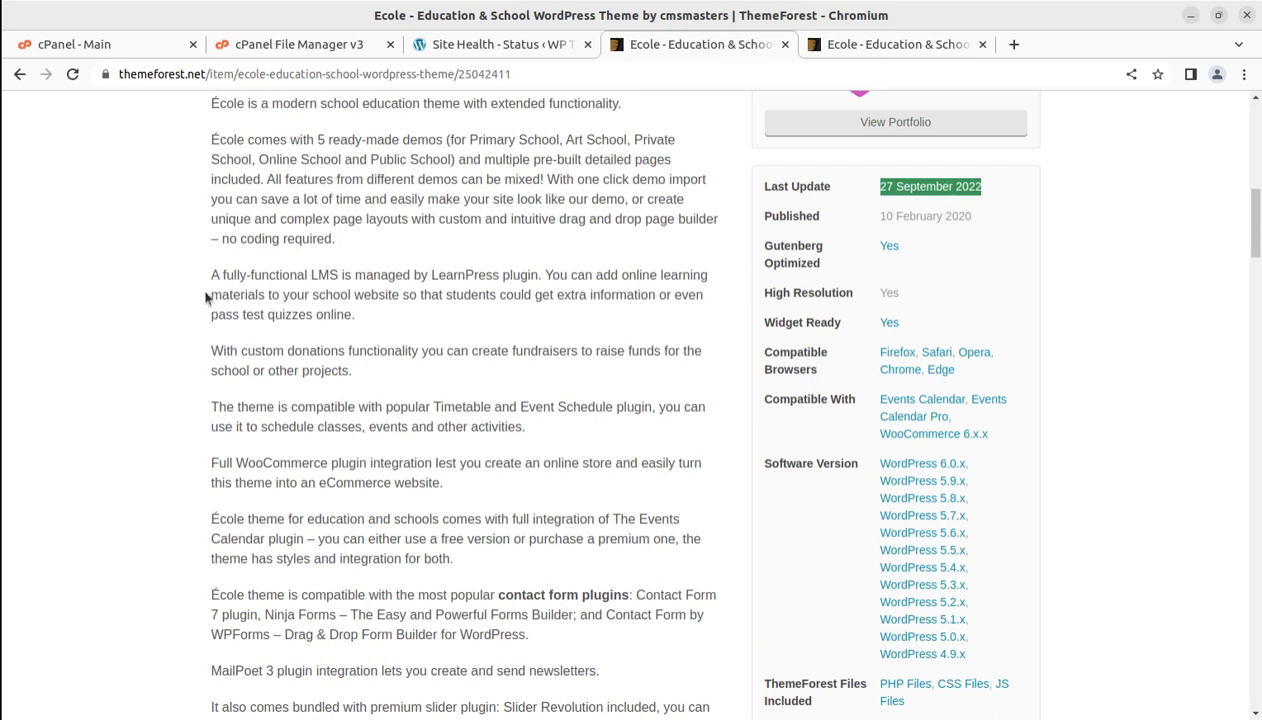
{"action": "left_click_drag", "start_coordinate": [210, 277], "coordinate": [327, 285]}
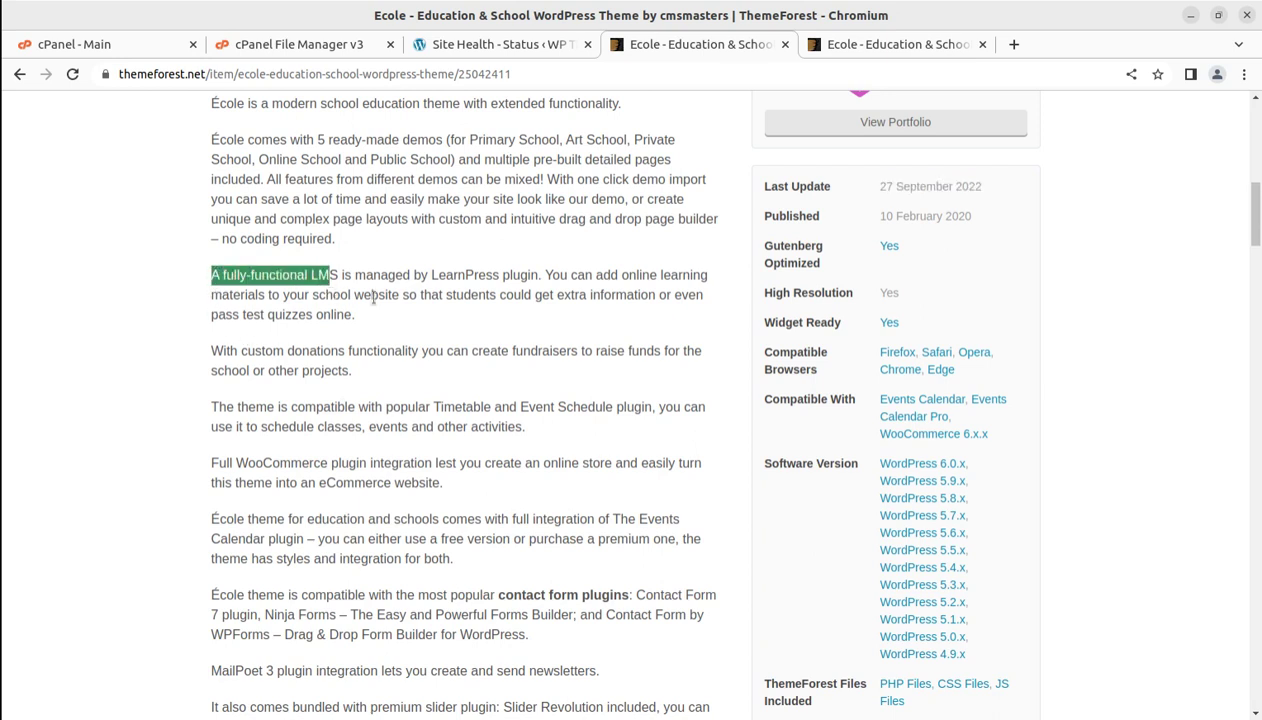
{"action": "left_click", "coordinate": [432, 326]}
{"action": "left_click_drag", "start_coordinate": [414, 277], "coordinate": [527, 278]}
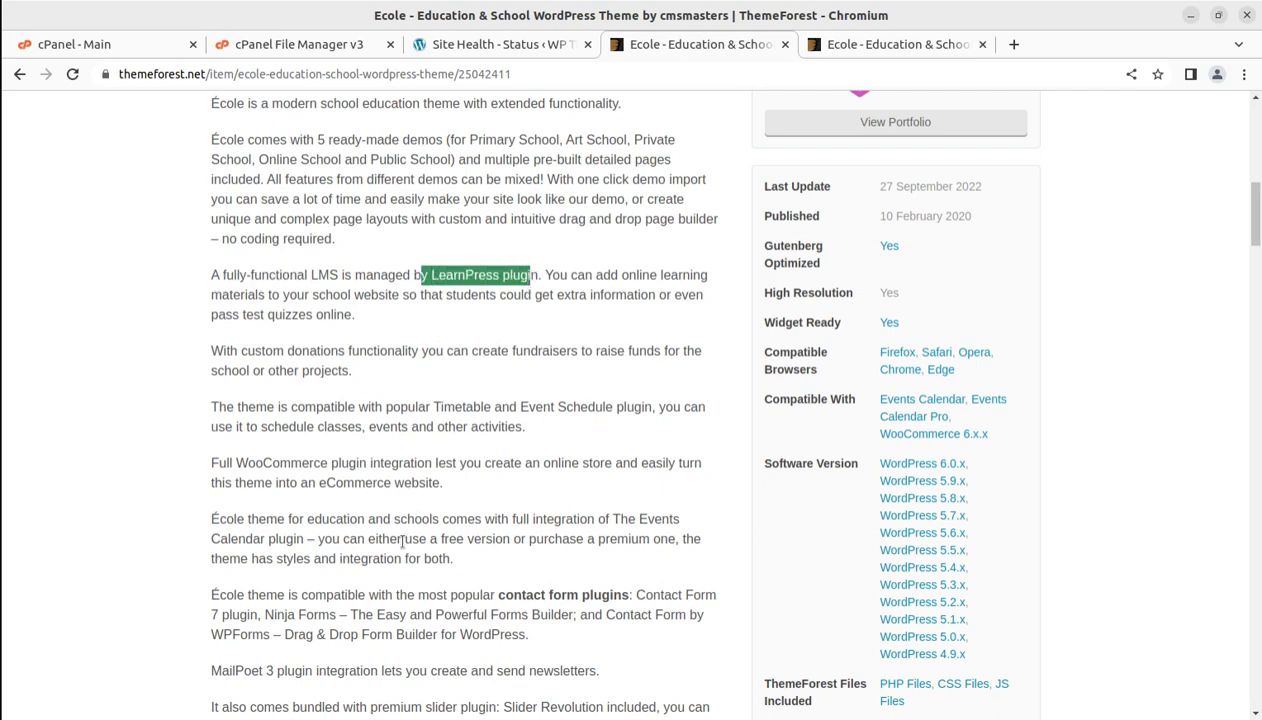
{"action": "scroll", "coordinate": [401, 540], "scroll_direction": "down", "scroll_amount": 6}
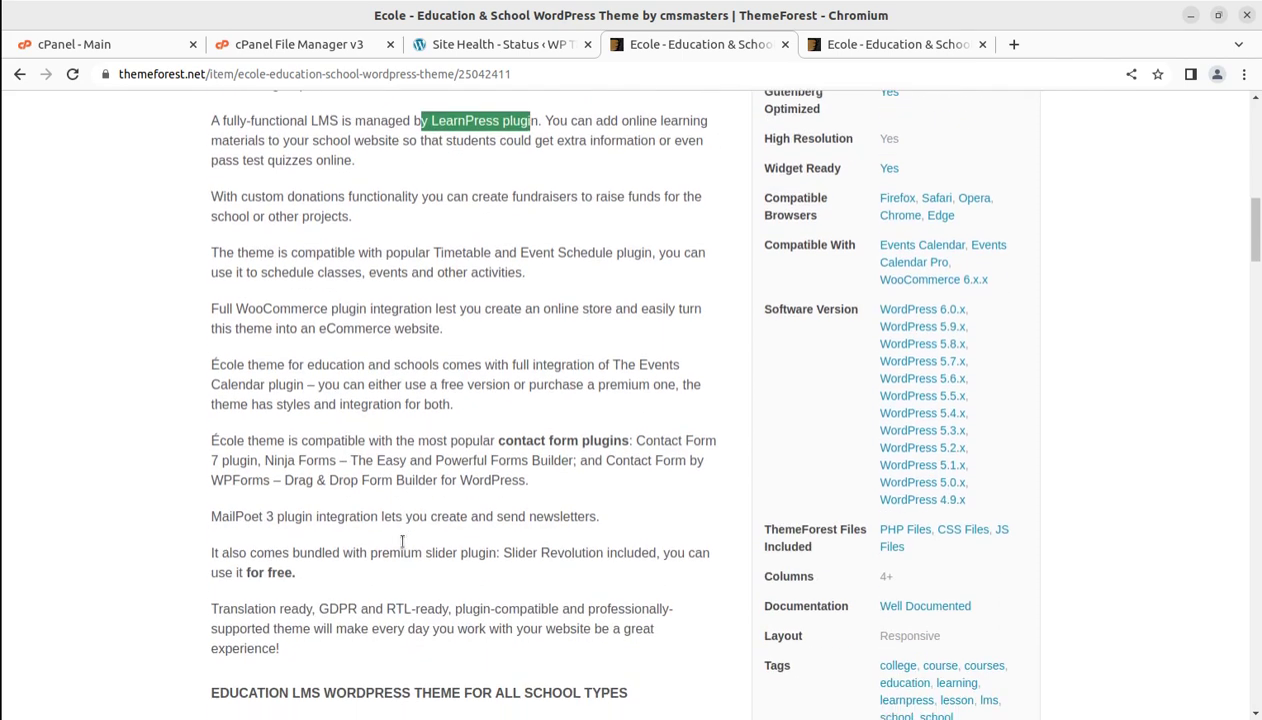
{"action": "scroll", "coordinate": [404, 545], "scroll_direction": "down", "scroll_amount": 3}
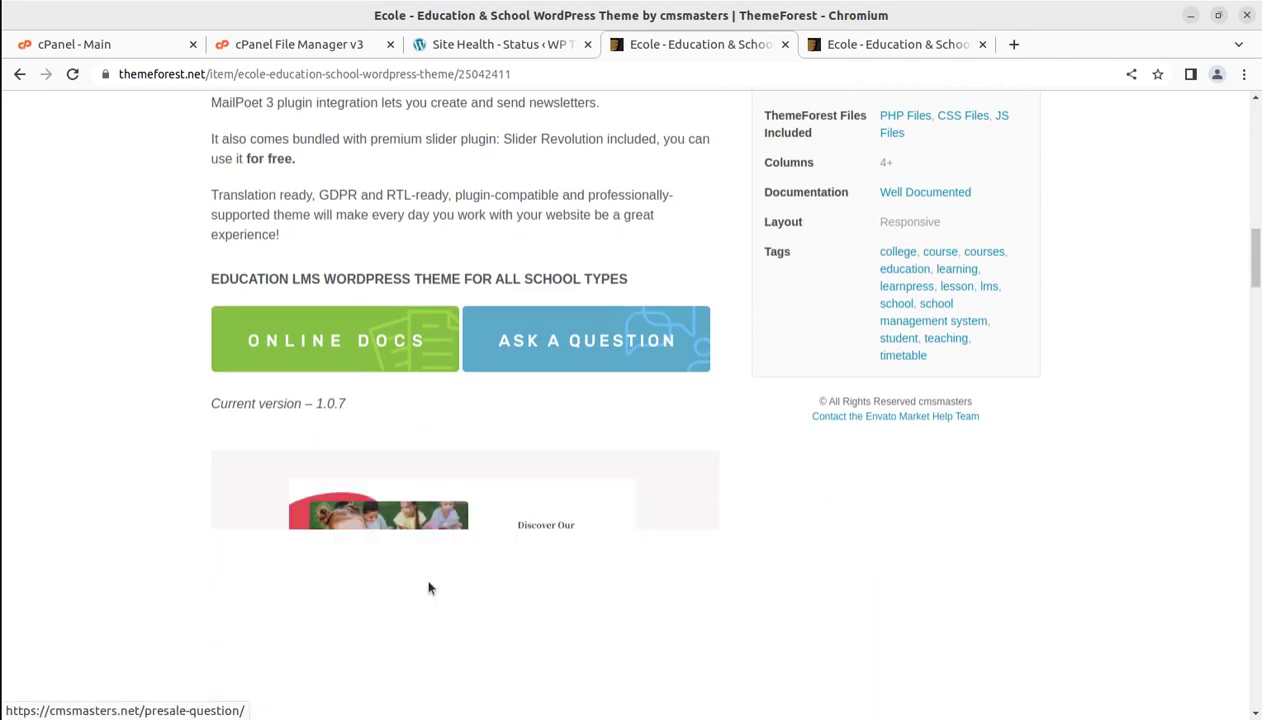
- Return to the live theme preview and view the demo's Our School page
{"action": "scroll", "coordinate": [534, 705], "scroll_direction": "up", "scroll_amount": 10}
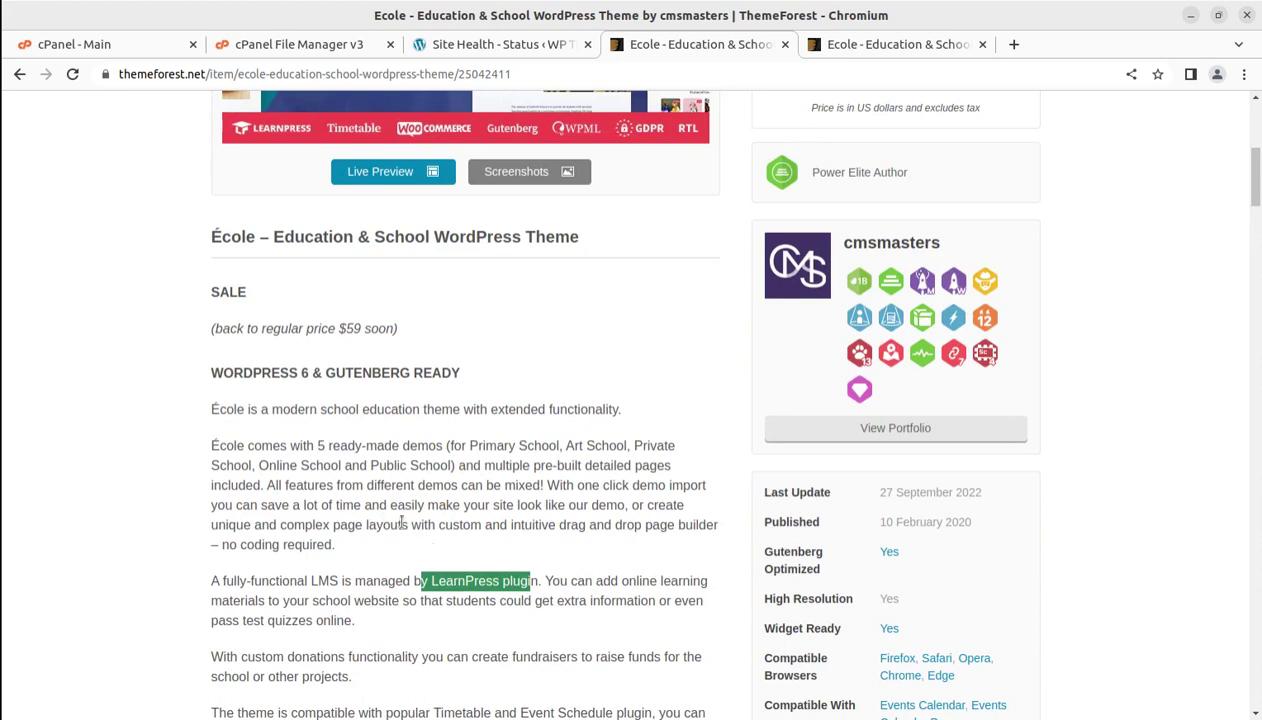
{"action": "scroll", "coordinate": [345, 437], "scroll_direction": "up", "scroll_amount": 3}
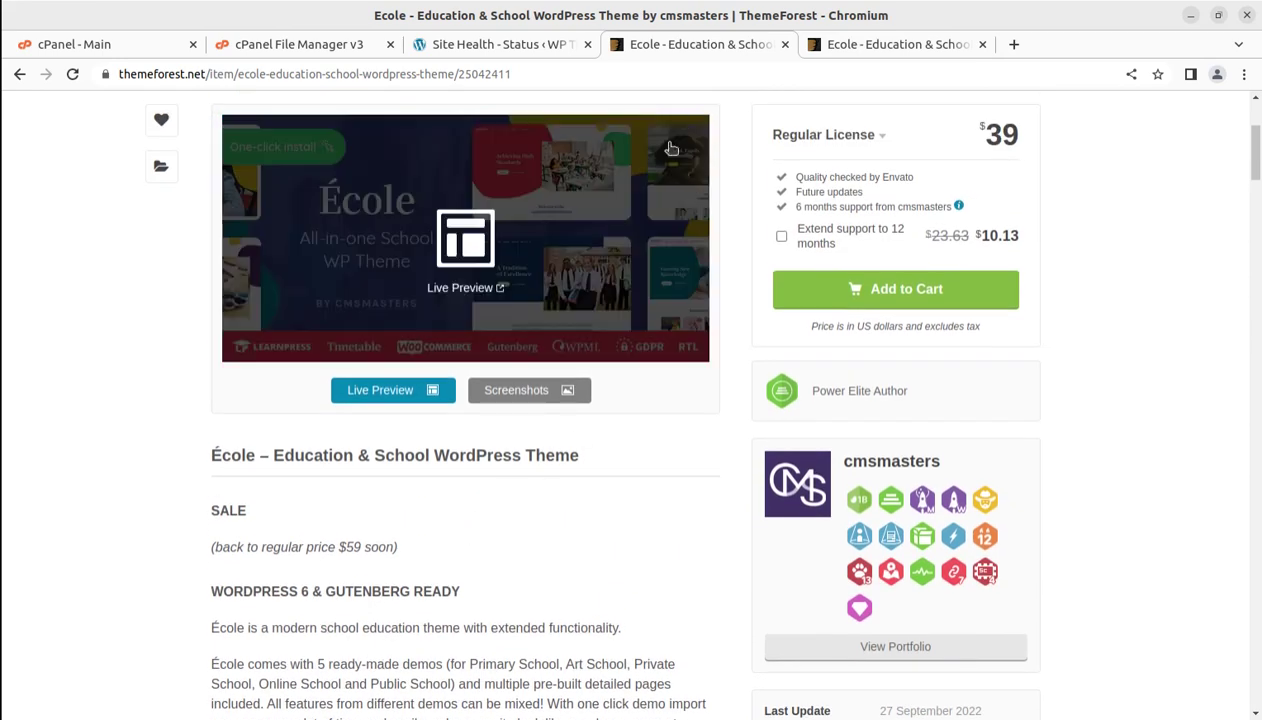
{"action": "left_click", "coordinate": [593, 256]}
{"action": "mouse_move", "coordinate": [207, 157]}
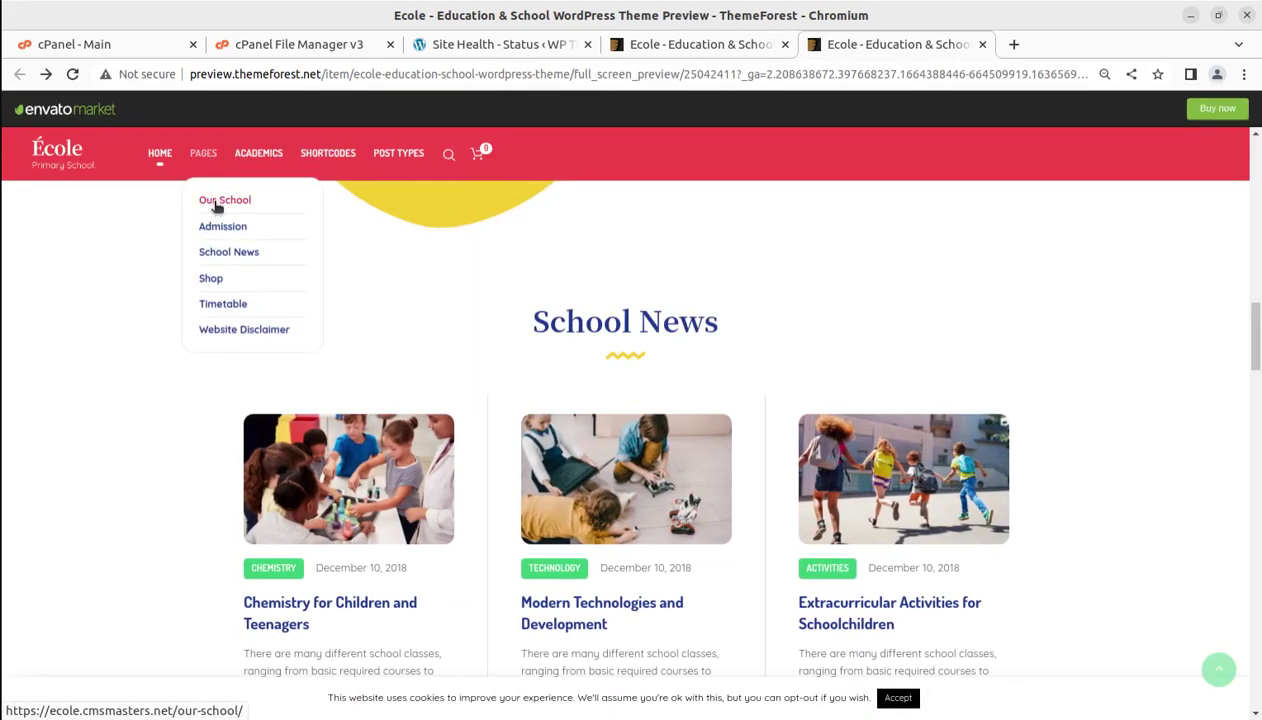
{"action": "left_click", "coordinate": [216, 204]}
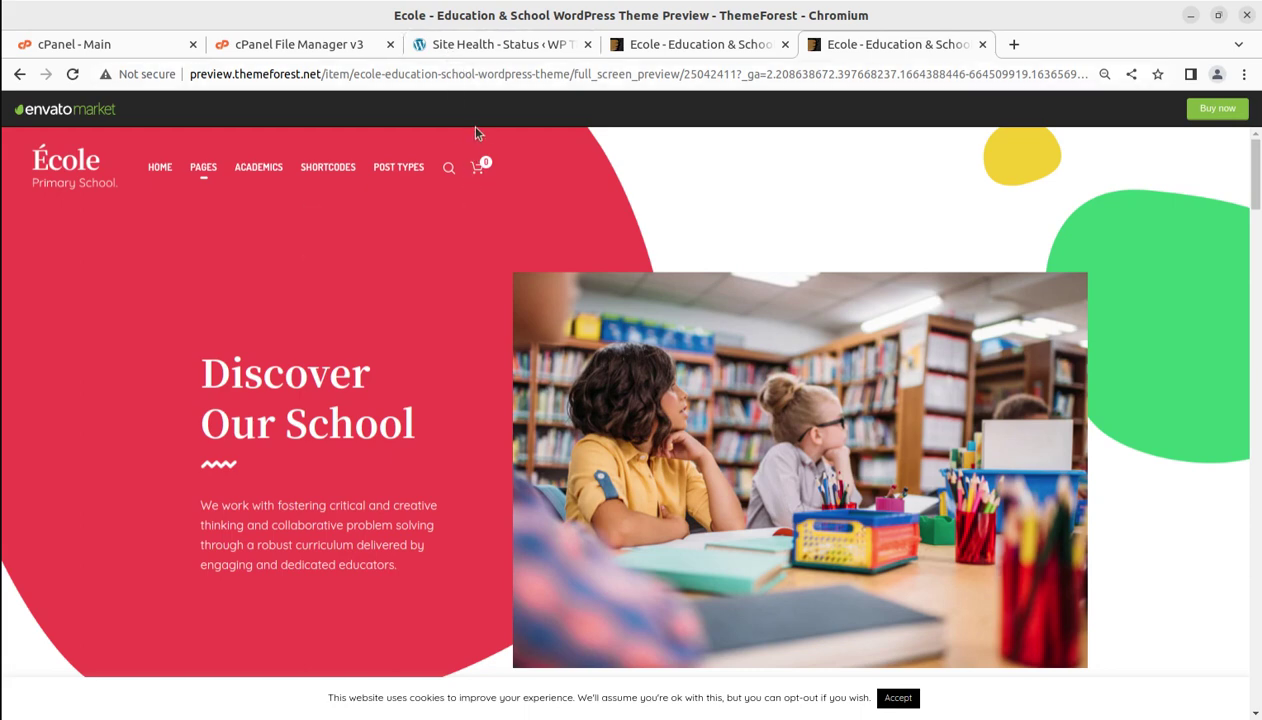
- Switch to the WordPress admin dashboard and highlight the At a Glance line stating the WordPress version and active theme
{"action": "left_click", "coordinate": [453, 47]}
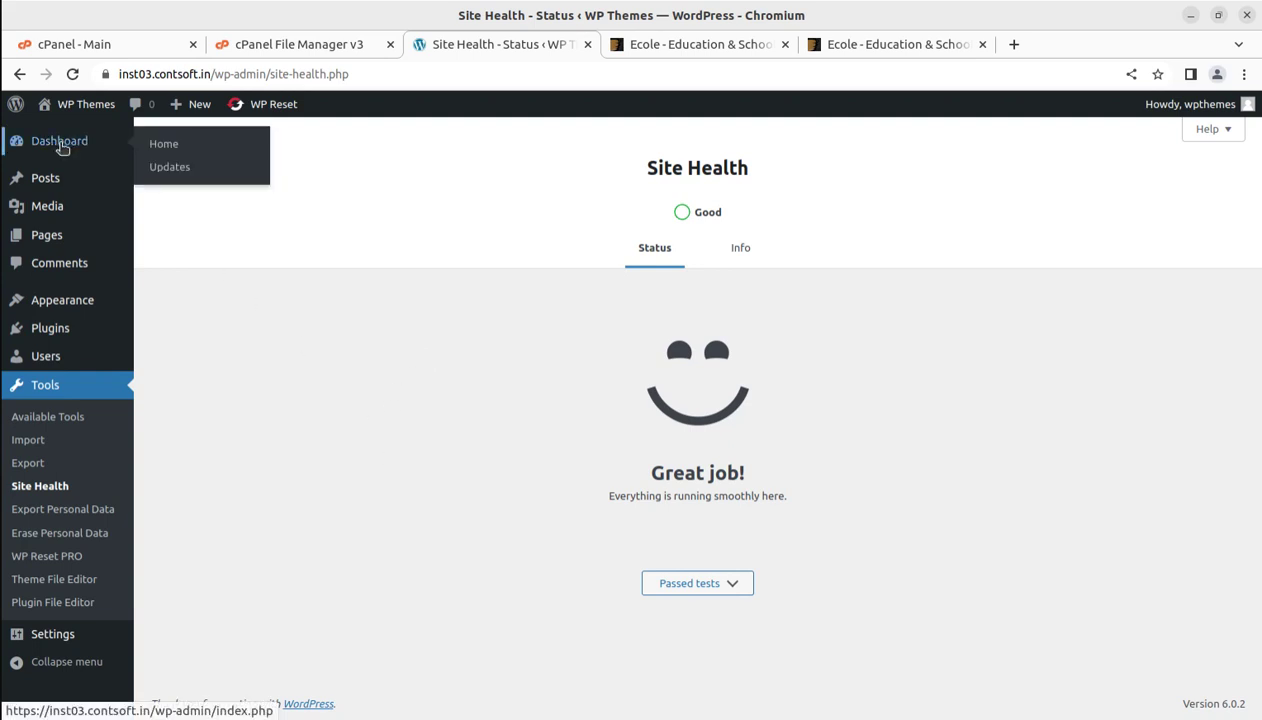
{"action": "left_click", "coordinate": [68, 148]}
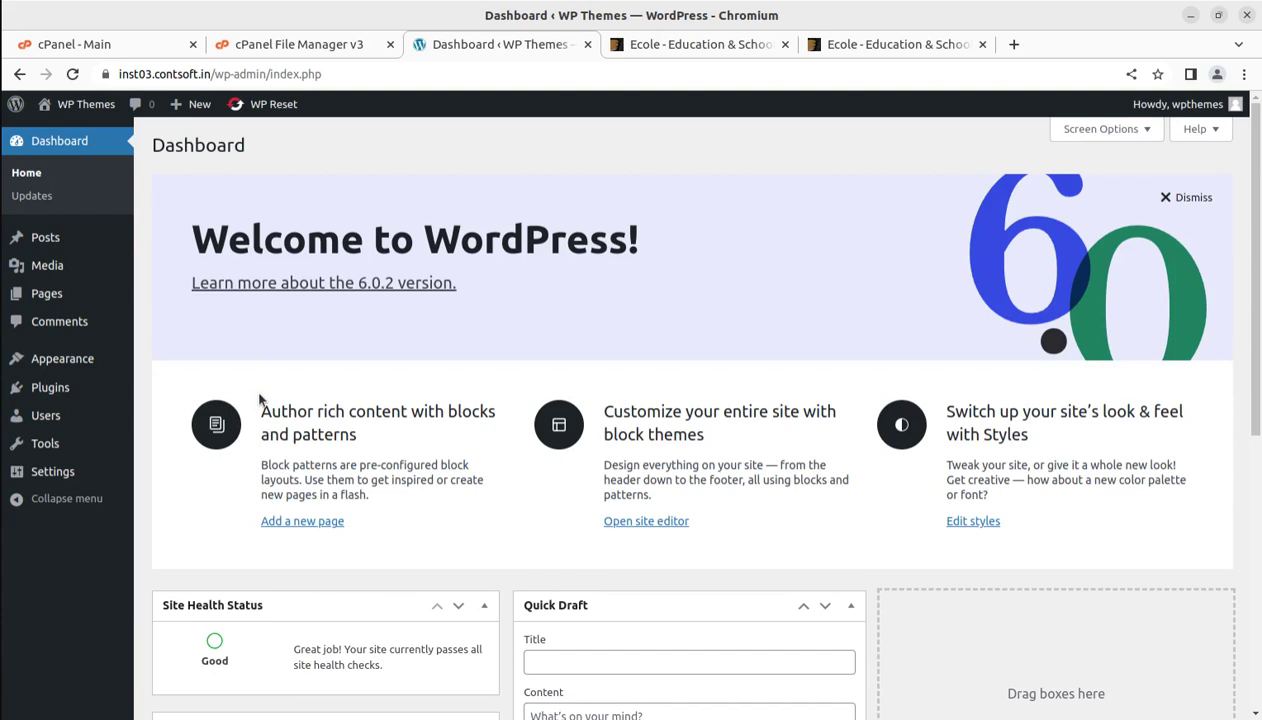
{"action": "scroll", "coordinate": [283, 630], "scroll_direction": "down", "scroll_amount": 4}
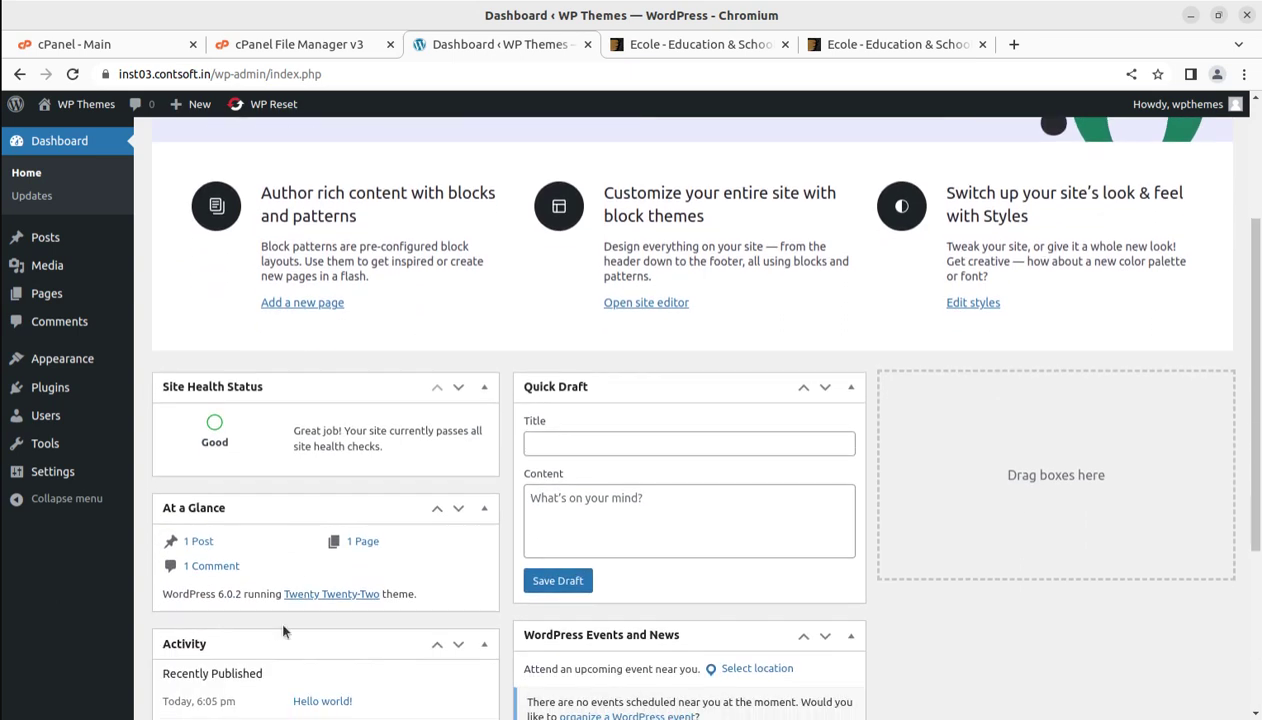
{"action": "left_click_drag", "start_coordinate": [163, 594], "coordinate": [428, 600]}
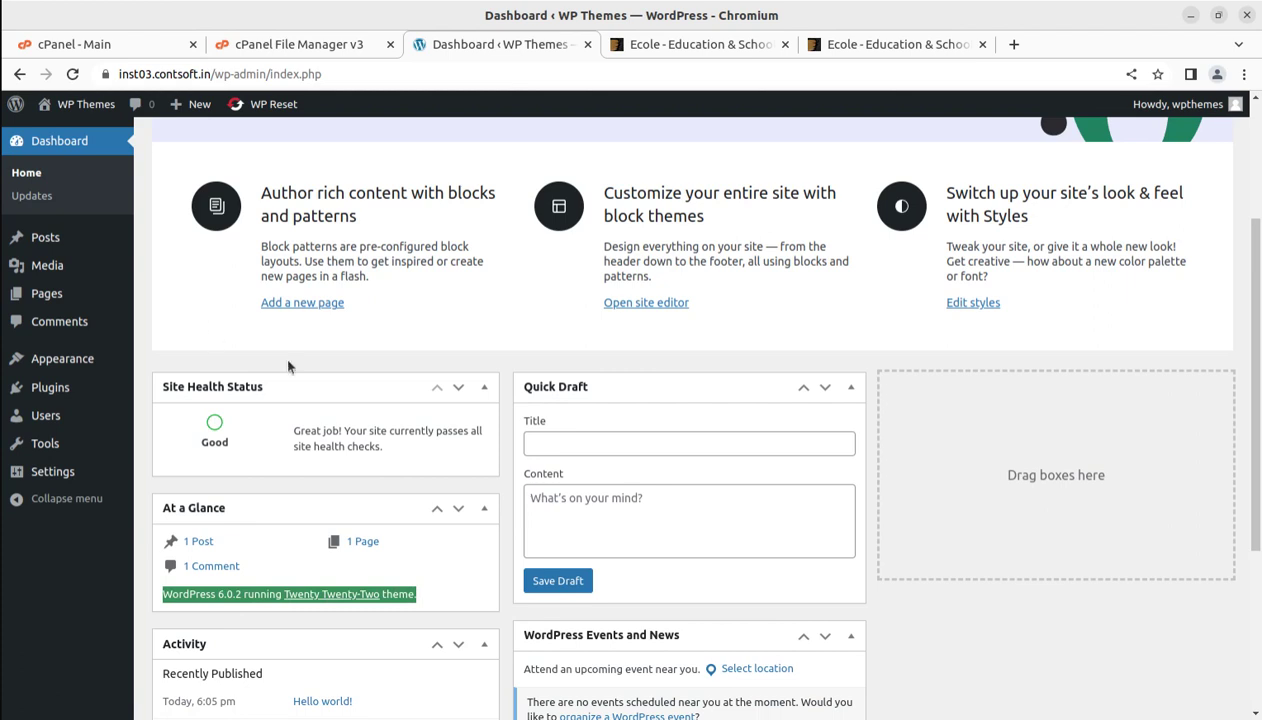
- Switch to the file manager, open the ecole_v1.0.7 folder in Downloads, and point out each folder and file in it
{"action": "left_click", "coordinate": [4, 40]}
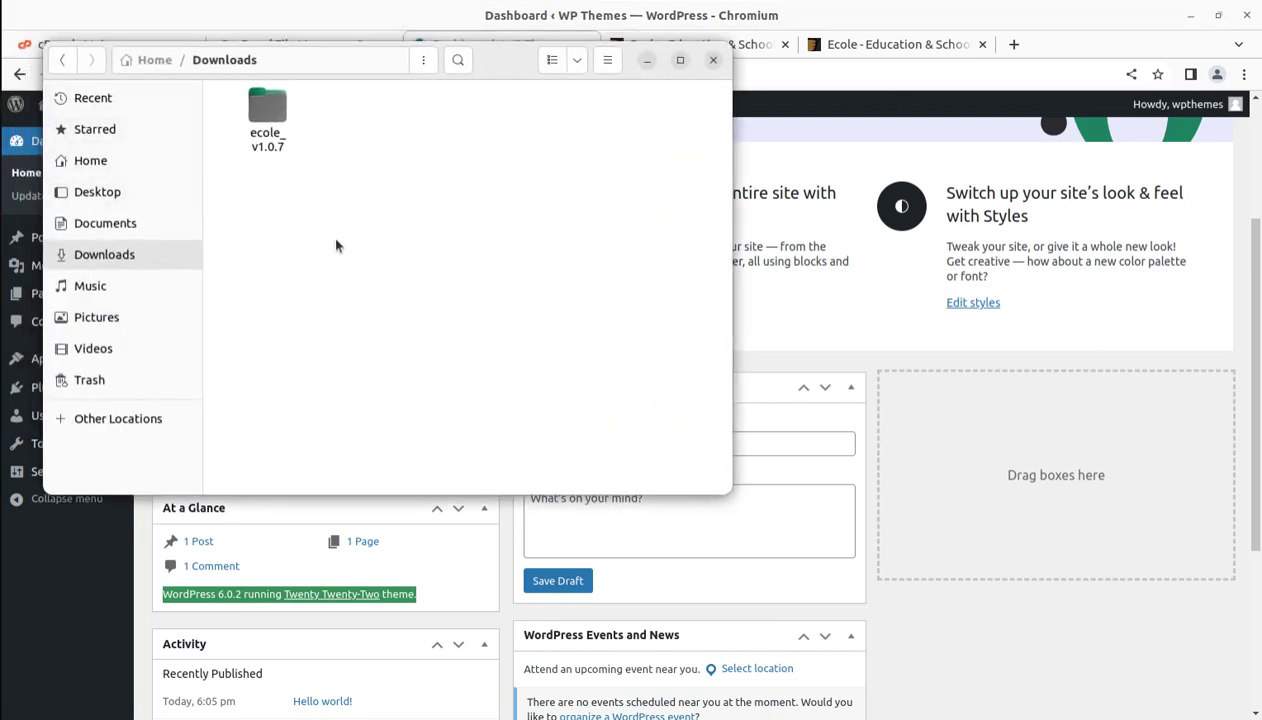
{"action": "double_click", "coordinate": [263, 124]}
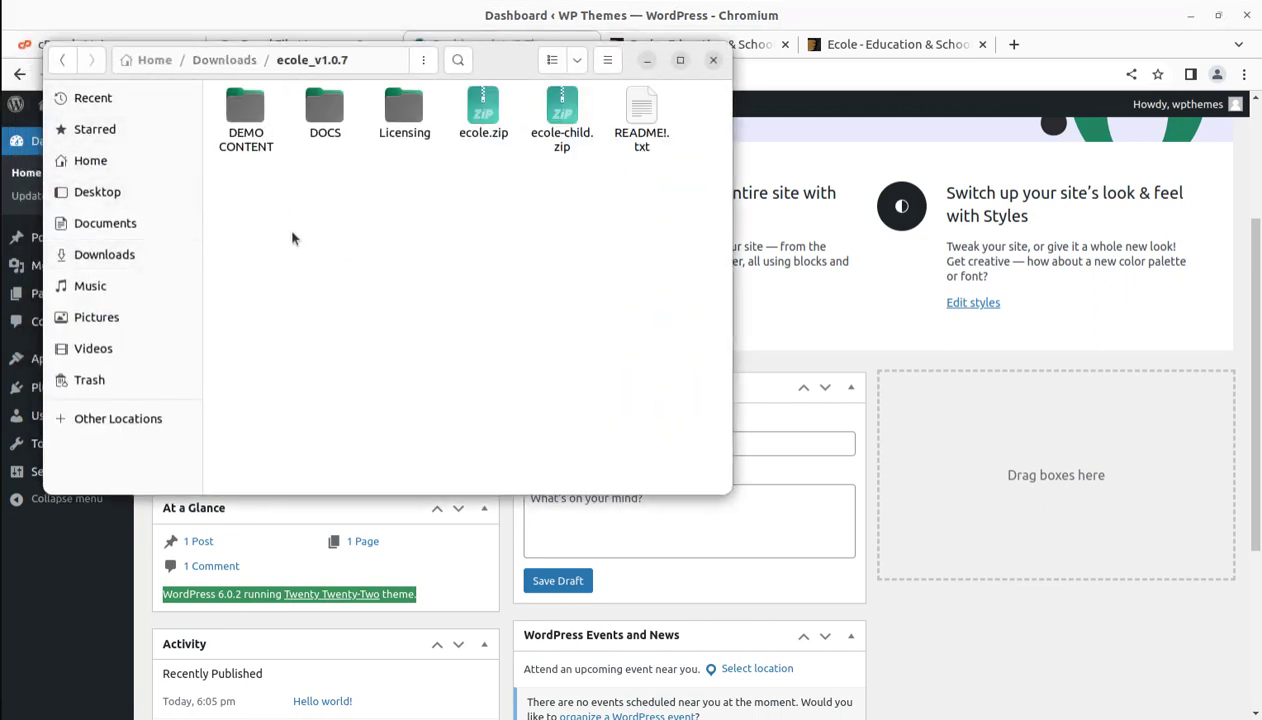
{"action": "left_click", "coordinate": [245, 122]}
{"action": "left_click", "coordinate": [324, 112]}
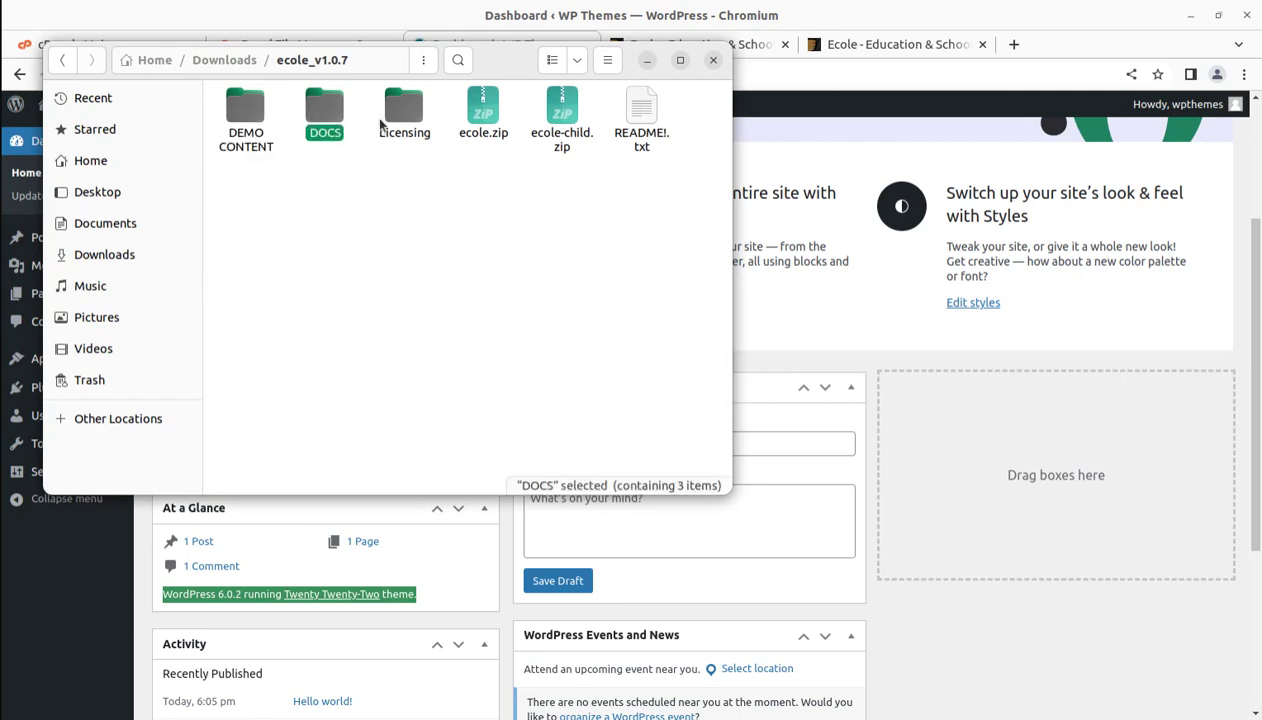
{"action": "left_click", "coordinate": [394, 119]}
{"action": "left_click", "coordinate": [483, 118]}
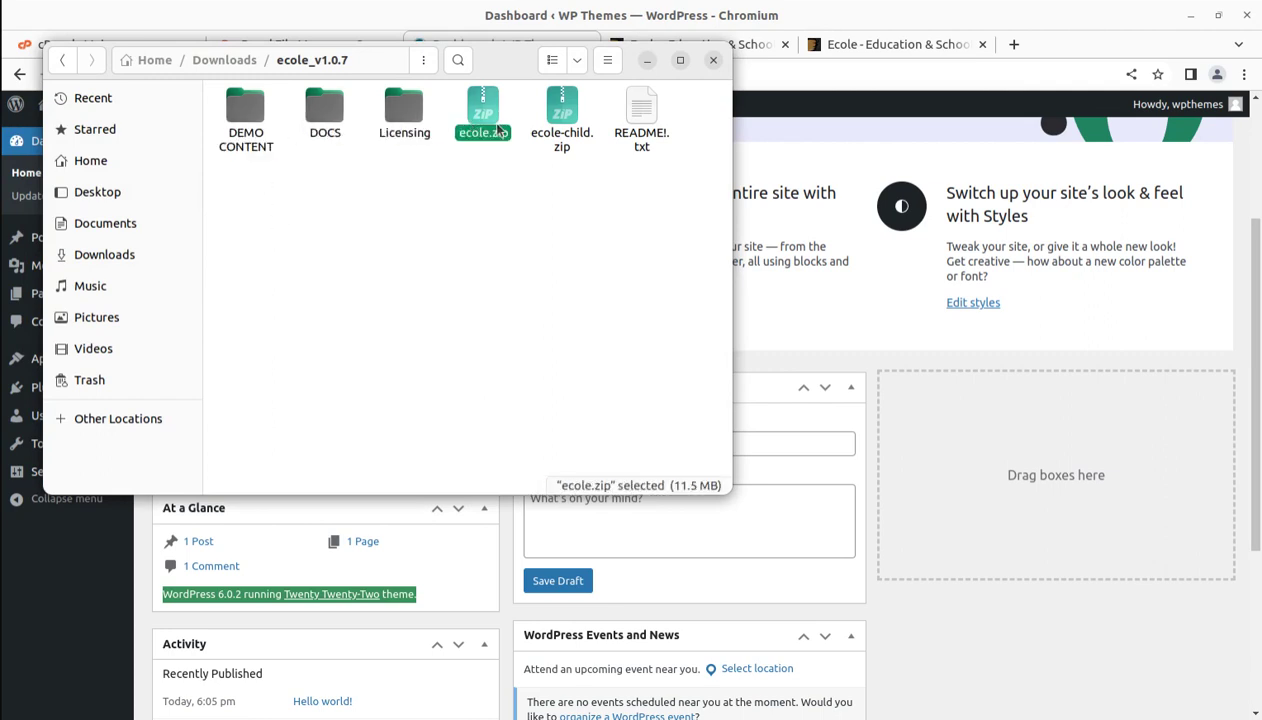
{"action": "left_click", "coordinate": [570, 136]}
{"action": "left_click", "coordinate": [640, 118]}
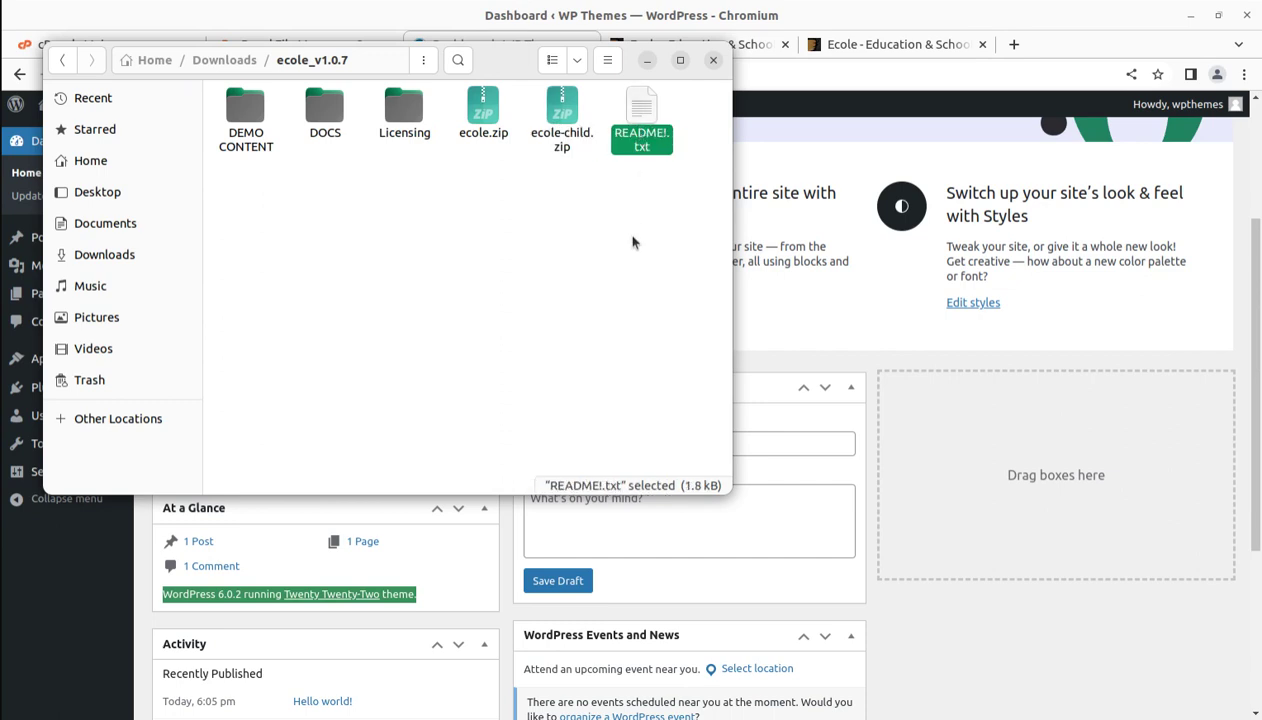
{"action": "left_click", "coordinate": [492, 195]}
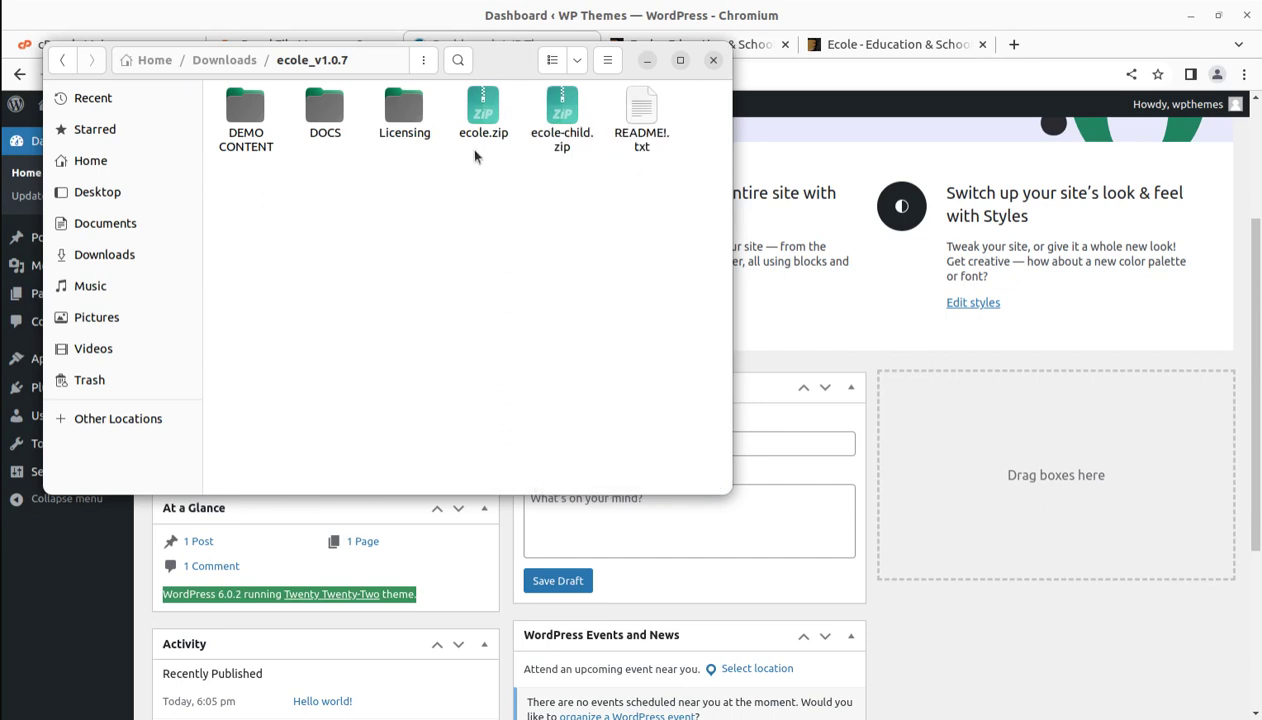
- Point out the ecole.zip theme archive in the folder and minimize the file manager window
{"action": "left_click", "coordinate": [465, 120]}
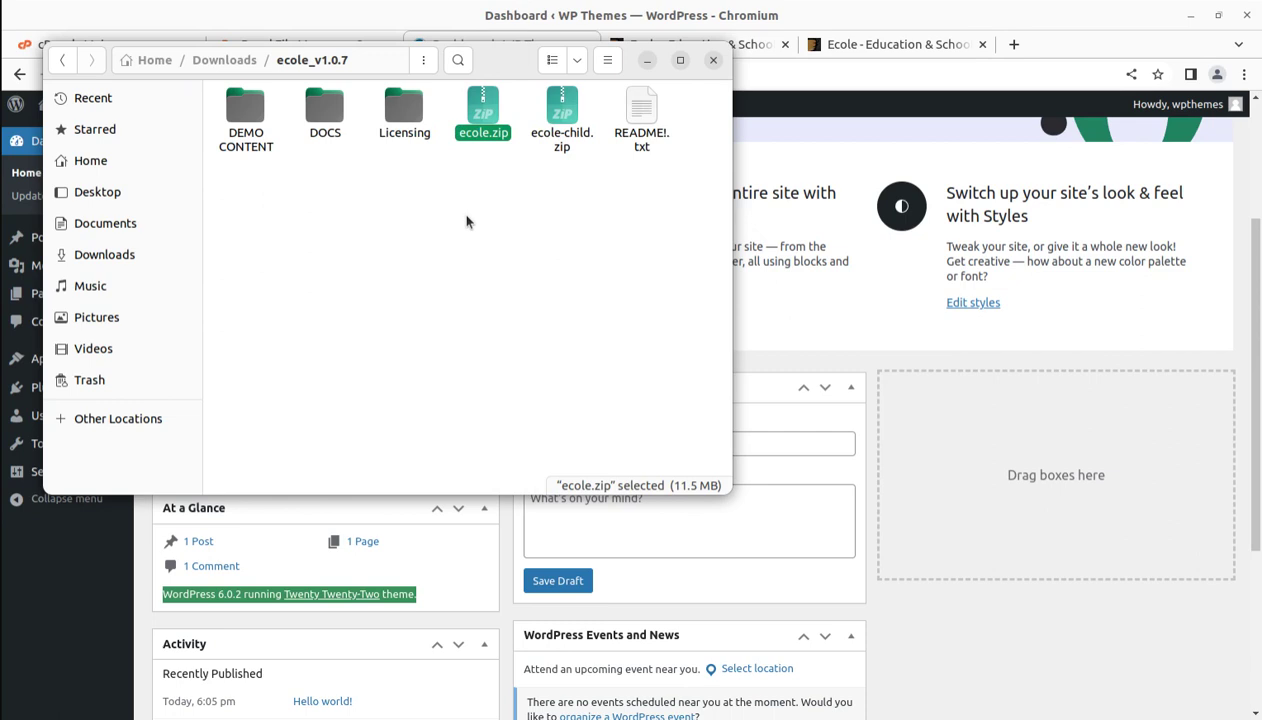
{"action": "left_click", "coordinate": [488, 162]}
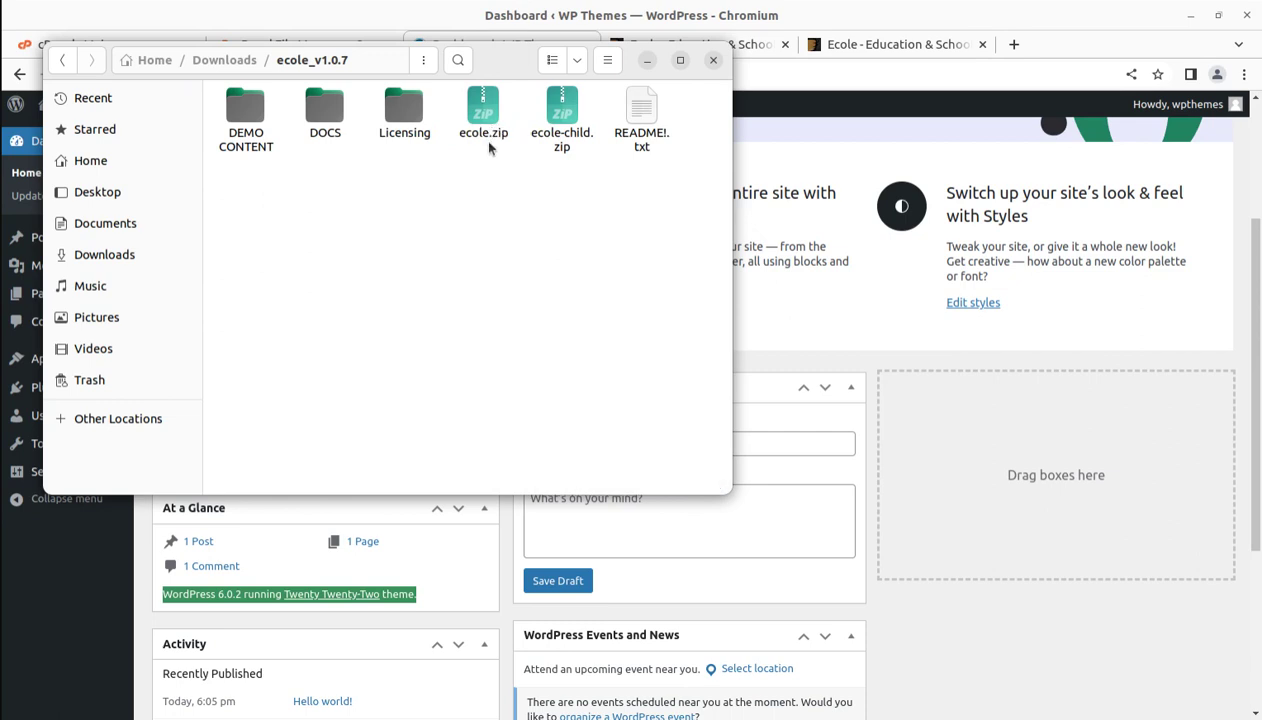
{"action": "left_click", "coordinate": [478, 115]}
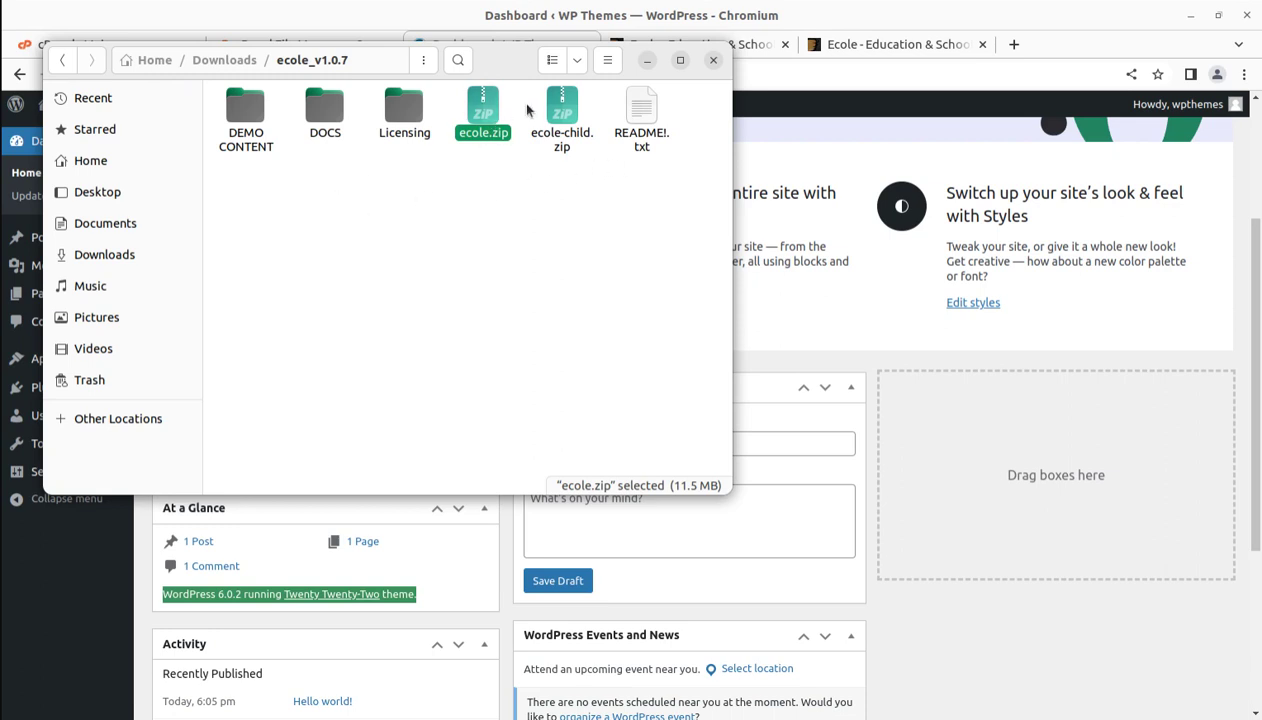
{"action": "left_click", "coordinate": [647, 60]}
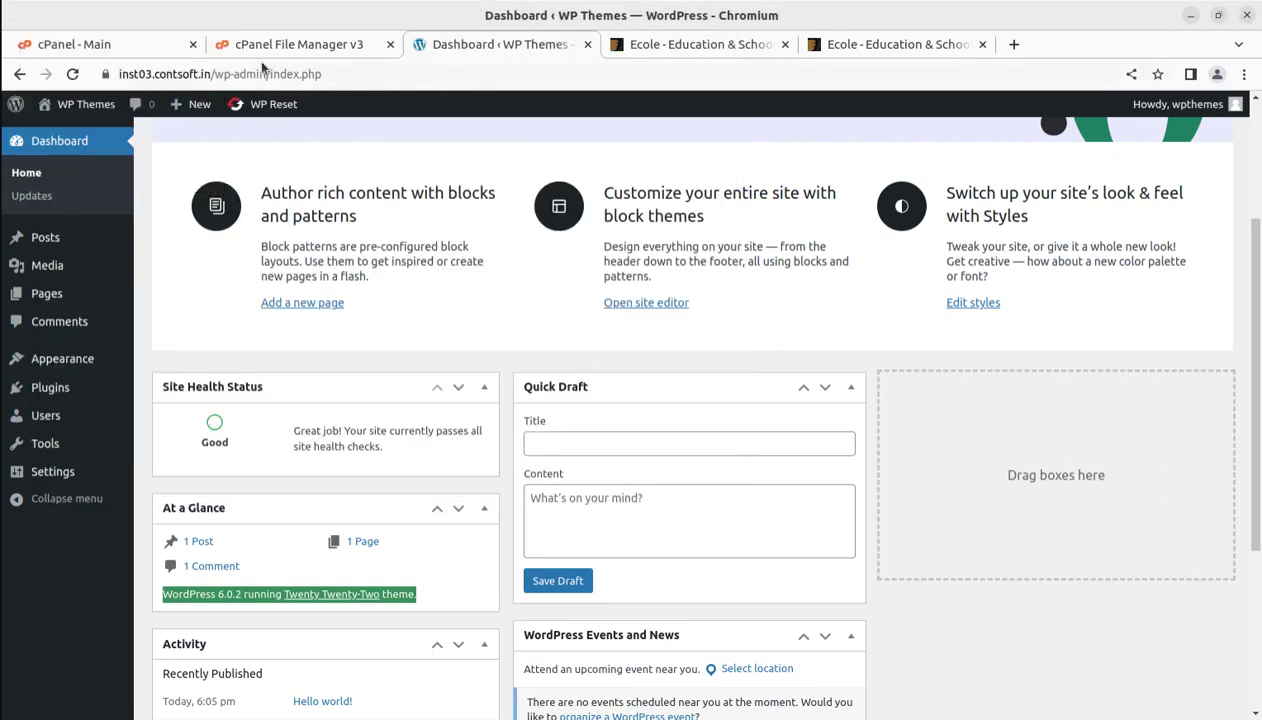
- Switch to the cPanel main page and examine its tool sections, including Files, Databases, Domains and Software
{"action": "left_click", "coordinate": [135, 50]}
{"action": "scroll", "coordinate": [383, 558], "scroll_direction": "down", "scroll_amount": 3}
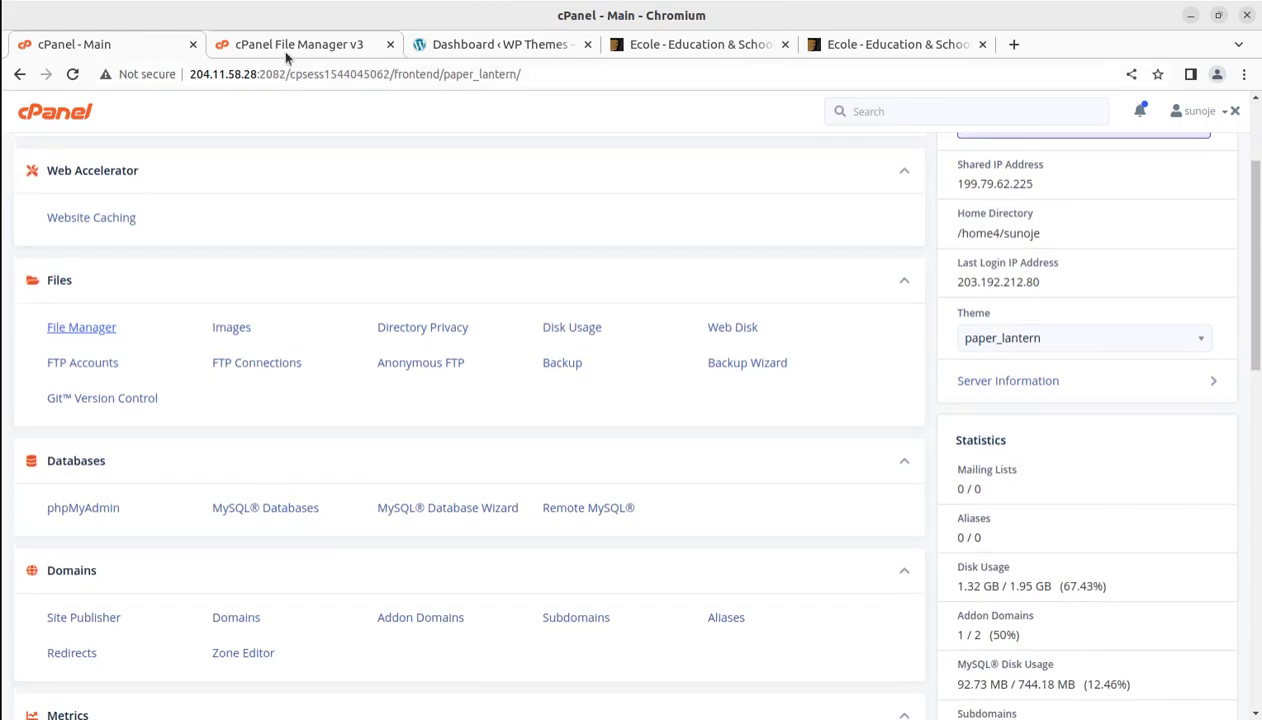
{"action": "scroll", "coordinate": [295, 432], "scroll_direction": "down", "scroll_amount": 5}
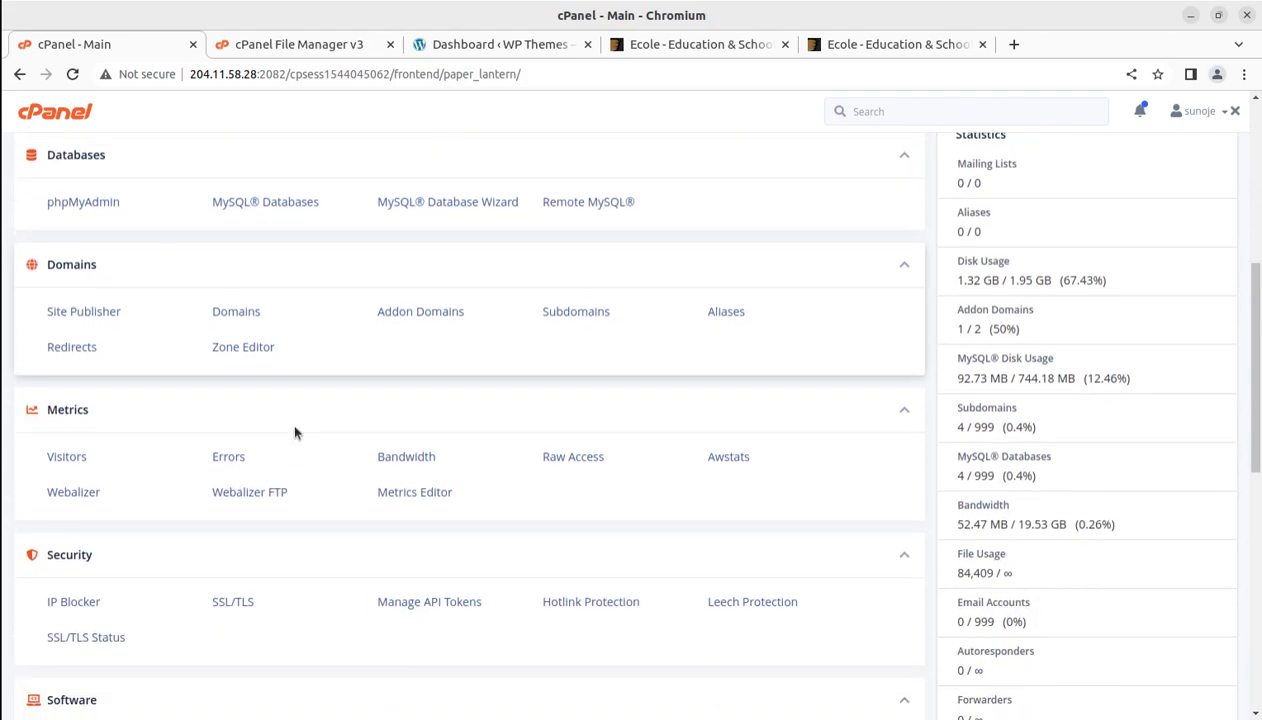
{"action": "scroll", "coordinate": [295, 432], "scroll_direction": "down", "scroll_amount": 3}
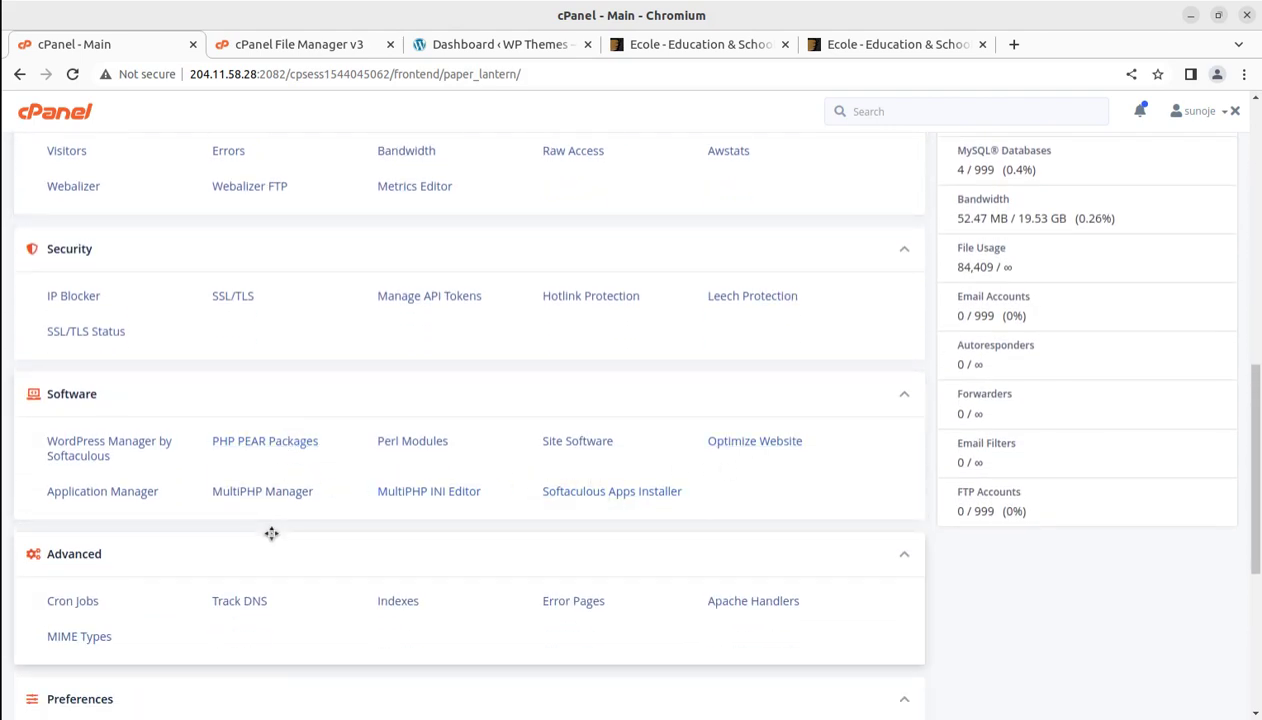
{"action": "scroll", "coordinate": [214, 500], "scroll_direction": "up", "scroll_amount": 2}
{"action": "scroll", "coordinate": [417, 520], "scroll_direction": "down", "scroll_amount": 2}
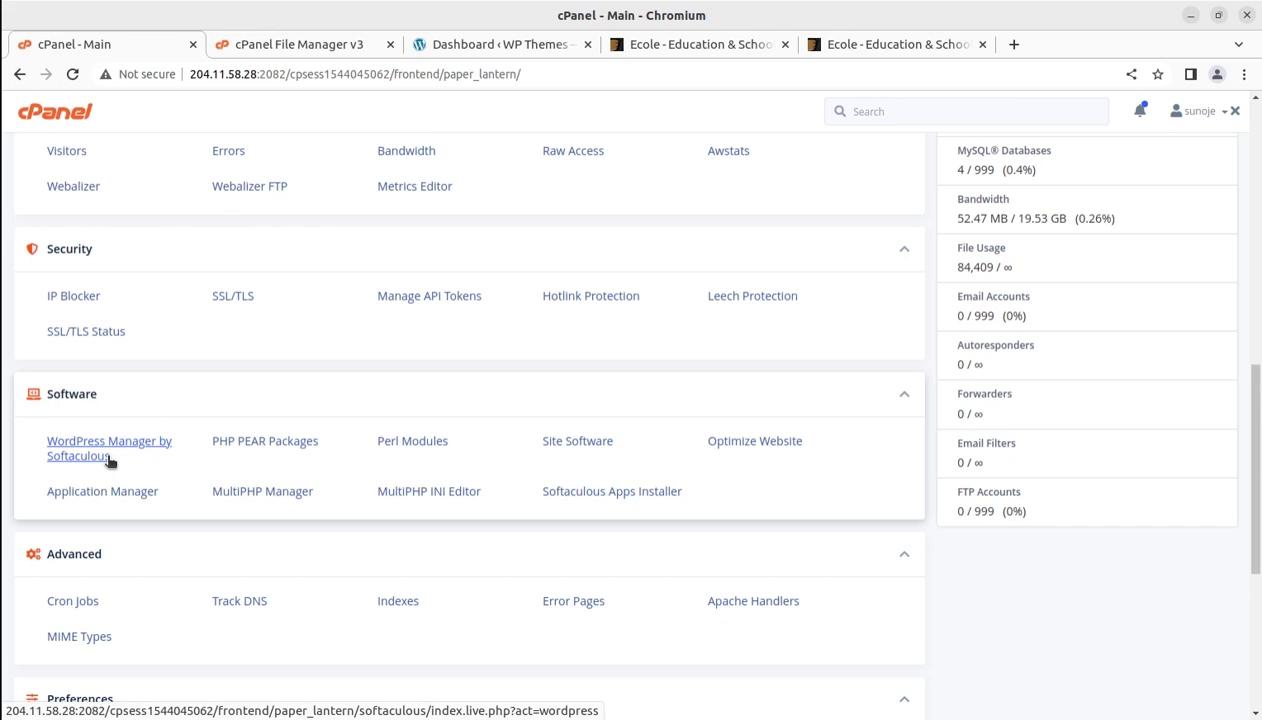
{"action": "scroll", "coordinate": [180, 340], "scroll_direction": "up", "scroll_amount": 3}
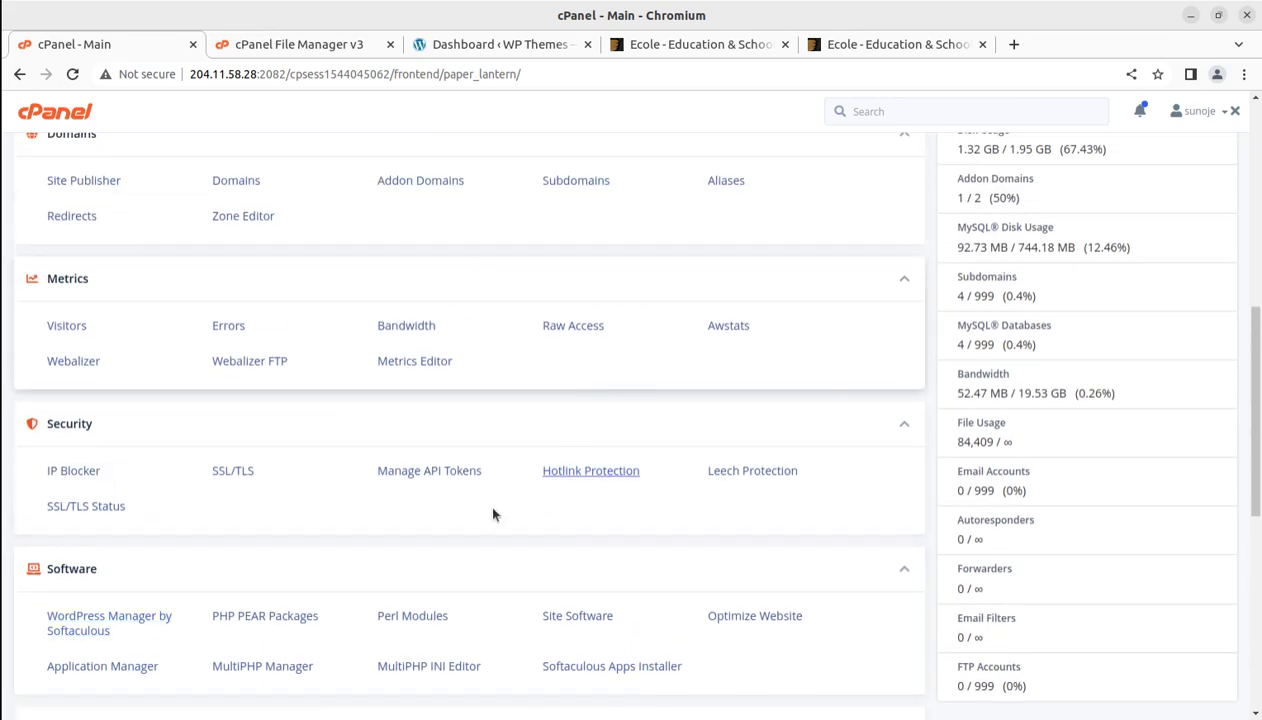
{"action": "scroll", "coordinate": [474, 519], "scroll_direction": "up", "scroll_amount": 1}
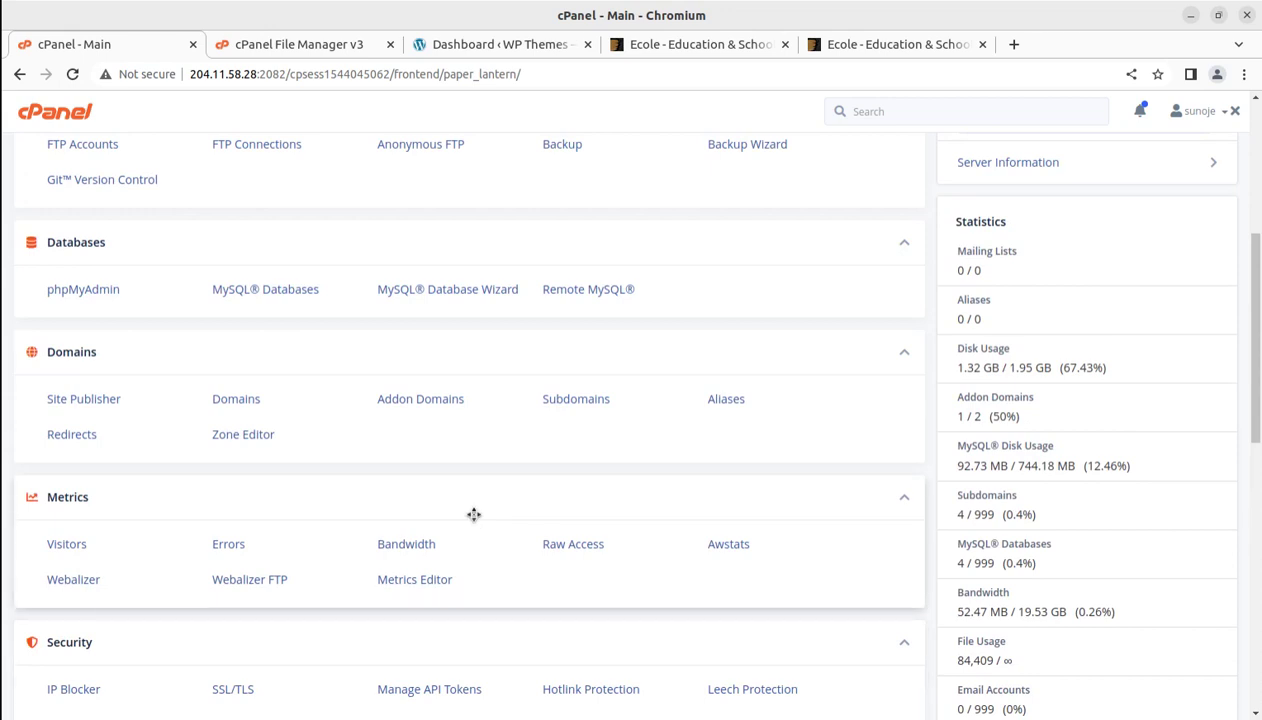
{"action": "scroll", "coordinate": [474, 515], "scroll_direction": "up", "scroll_amount": 5}
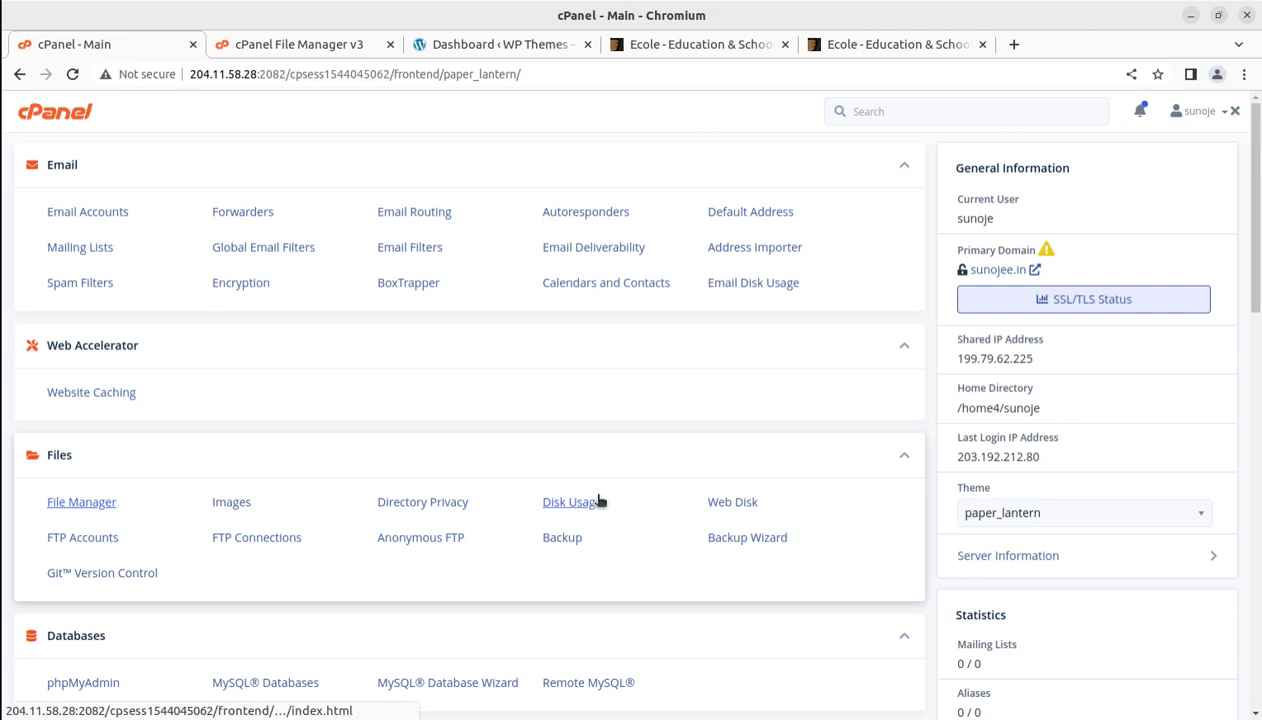
- Switch to the WordPress admin dashboard and open the theme upload form on the Add Themes page
{"action": "left_click", "coordinate": [466, 45]}
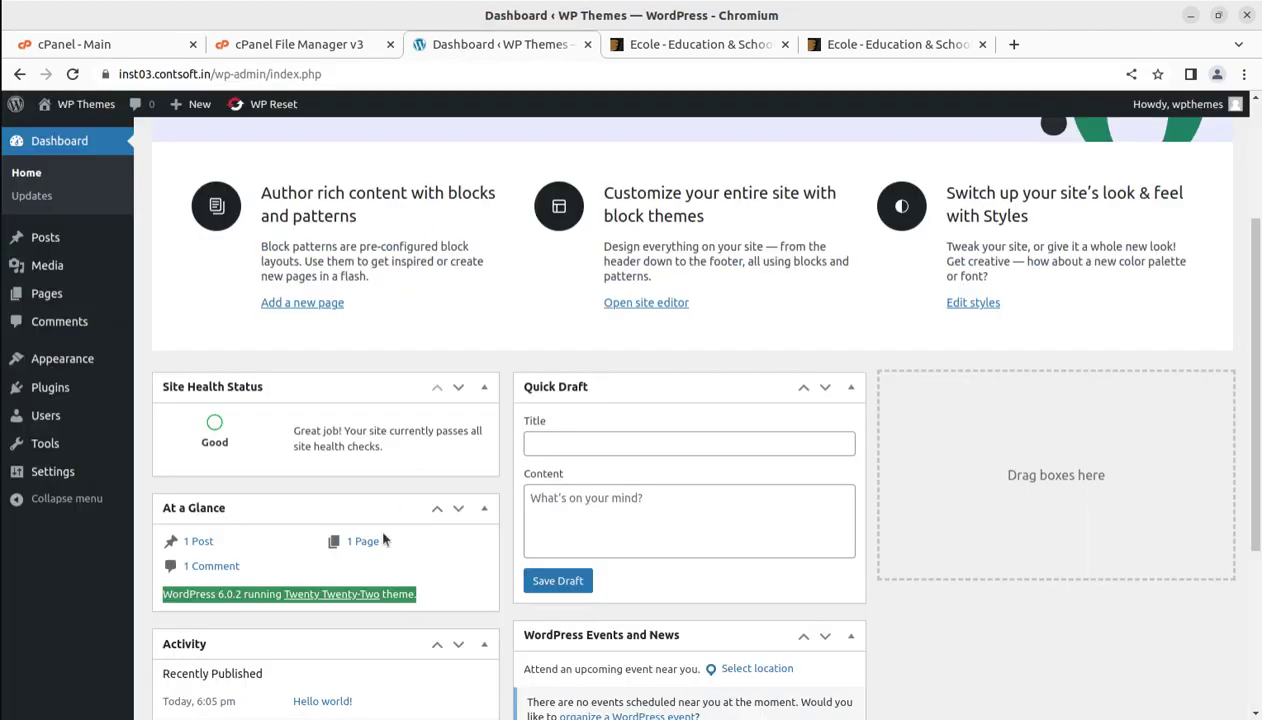
{"action": "left_click", "coordinate": [205, 347]}
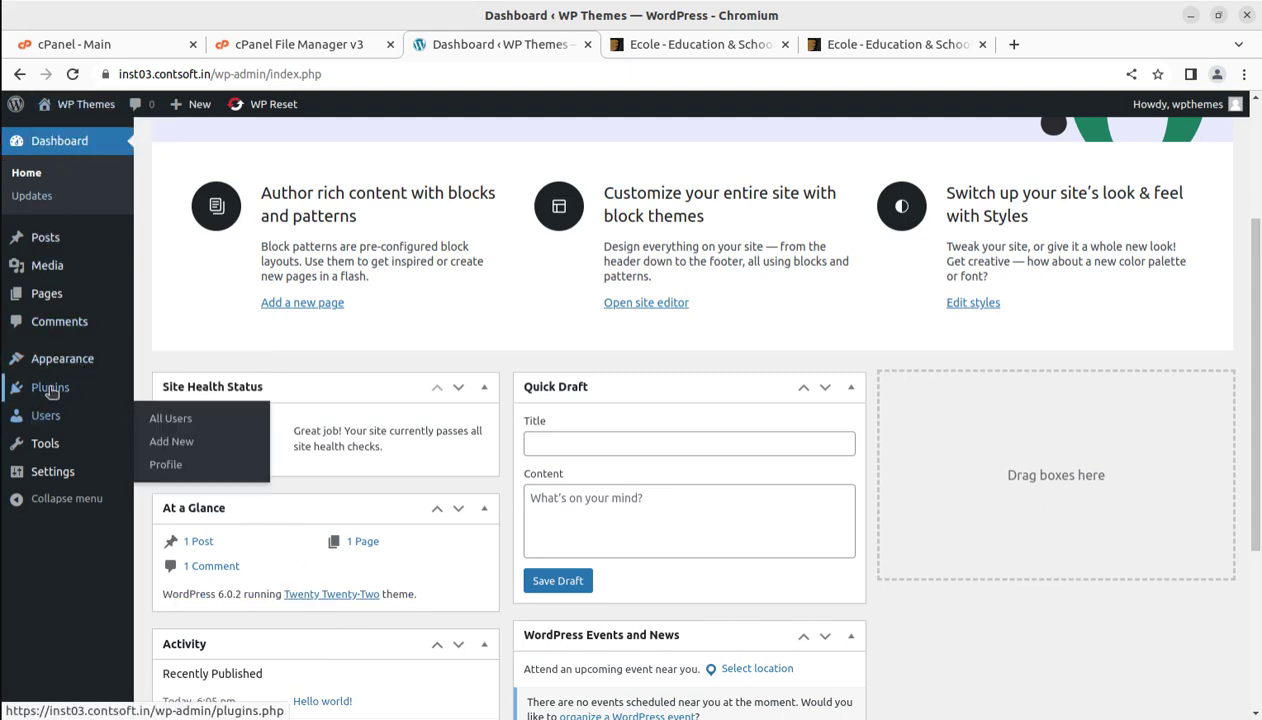
{"action": "mouse_move", "coordinate": [45, 358]}
{"action": "left_click", "coordinate": [152, 363]}
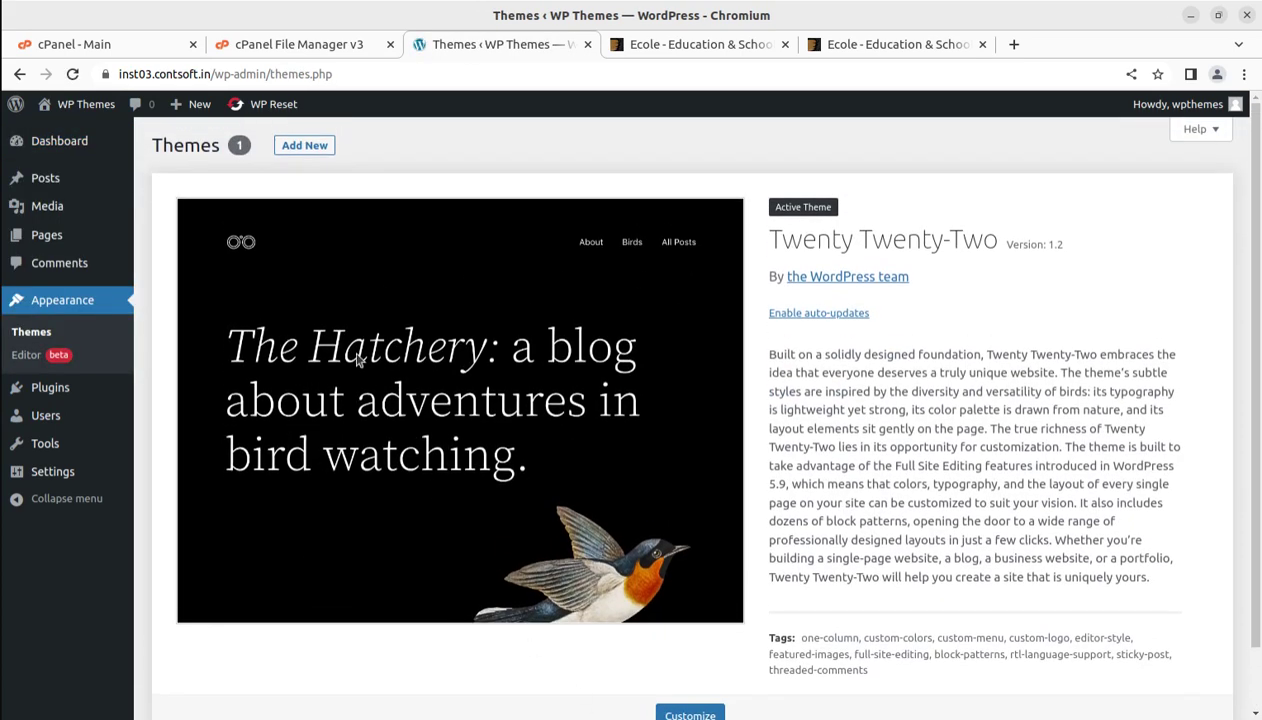
{"action": "left_click", "coordinate": [295, 148]}
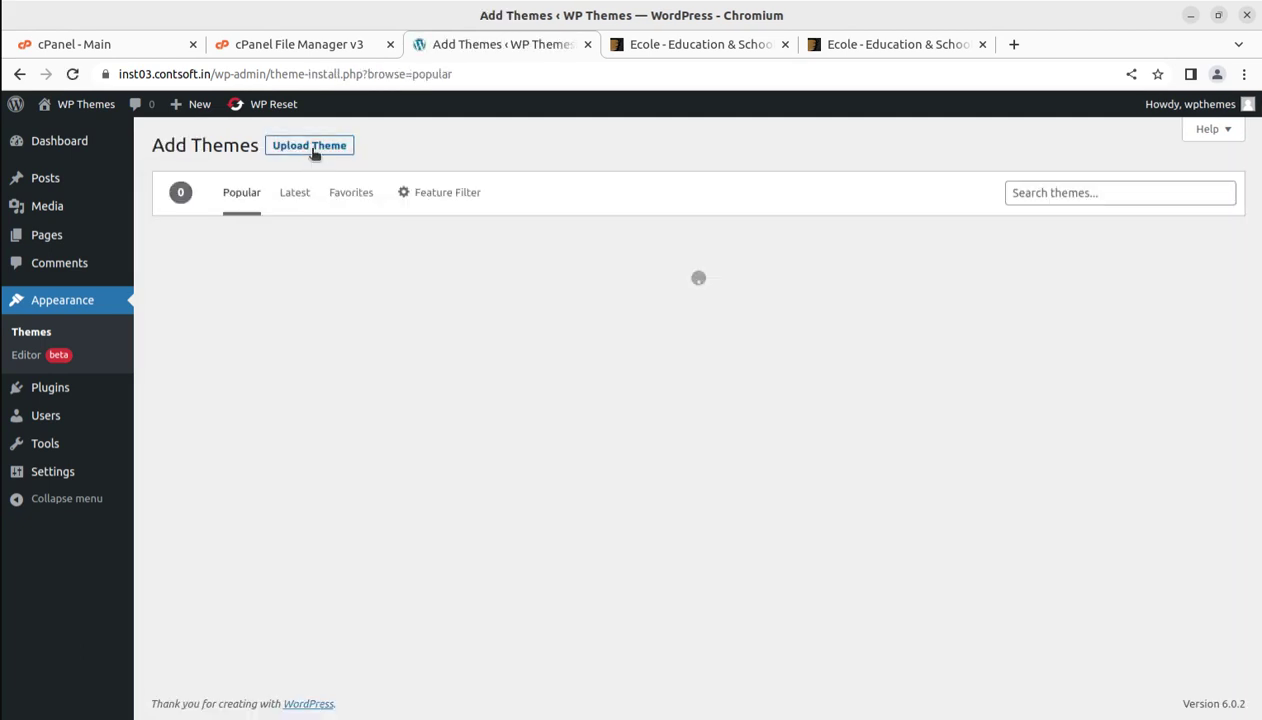
{"action": "left_click", "coordinate": [313, 151]}
{"action": "left_click", "coordinate": [582, 296]}
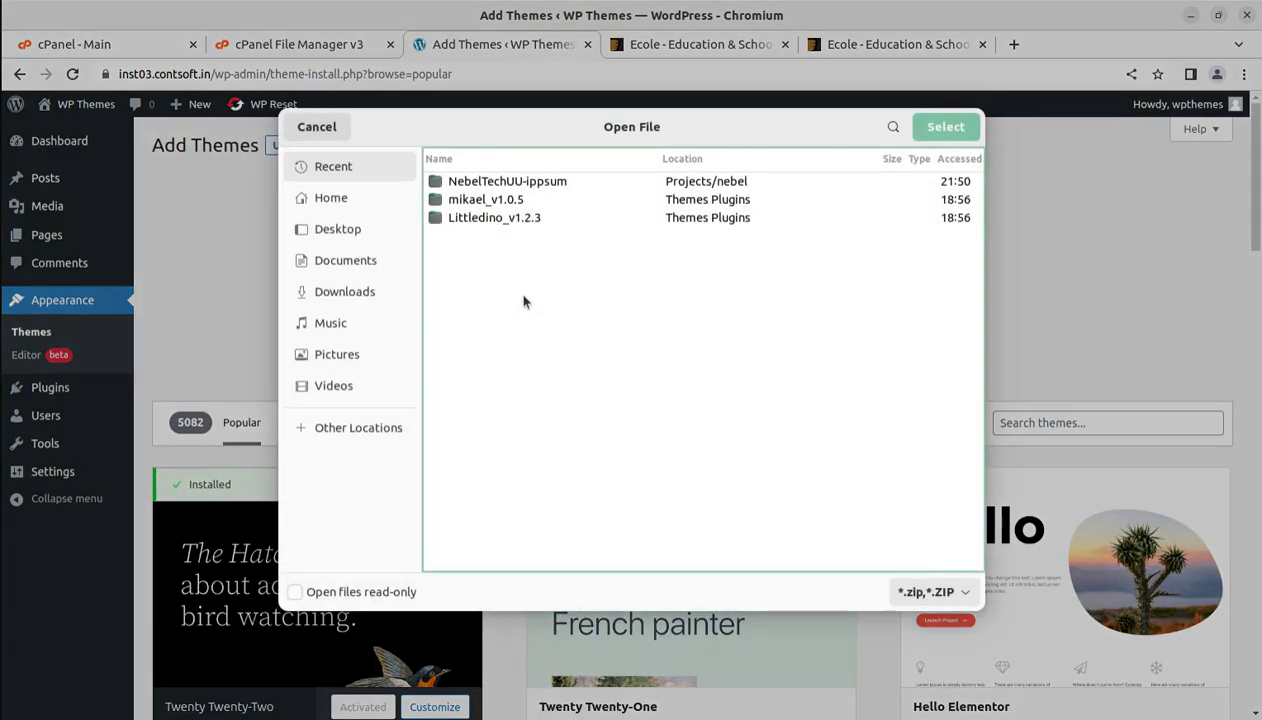
{"action": "left_click", "coordinate": [356, 292]}
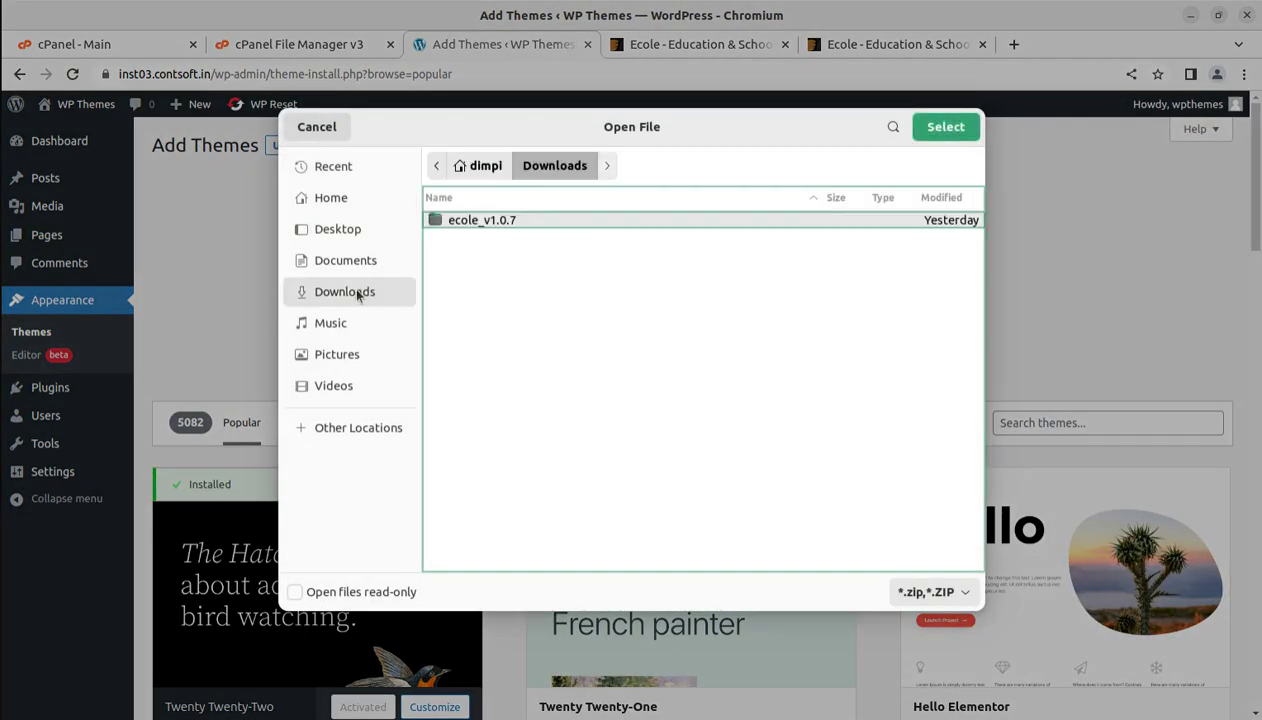
{"action": "double_click", "coordinate": [478, 221]}
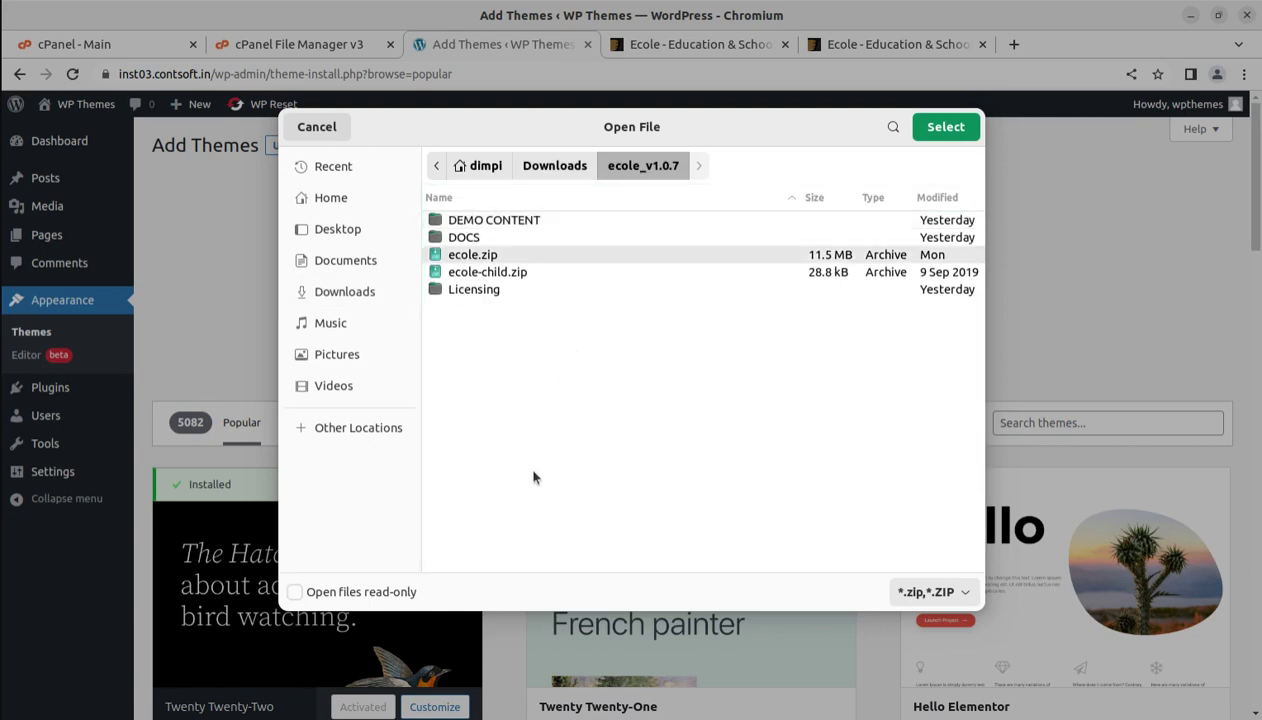
{"action": "left_click", "coordinate": [310, 128]}
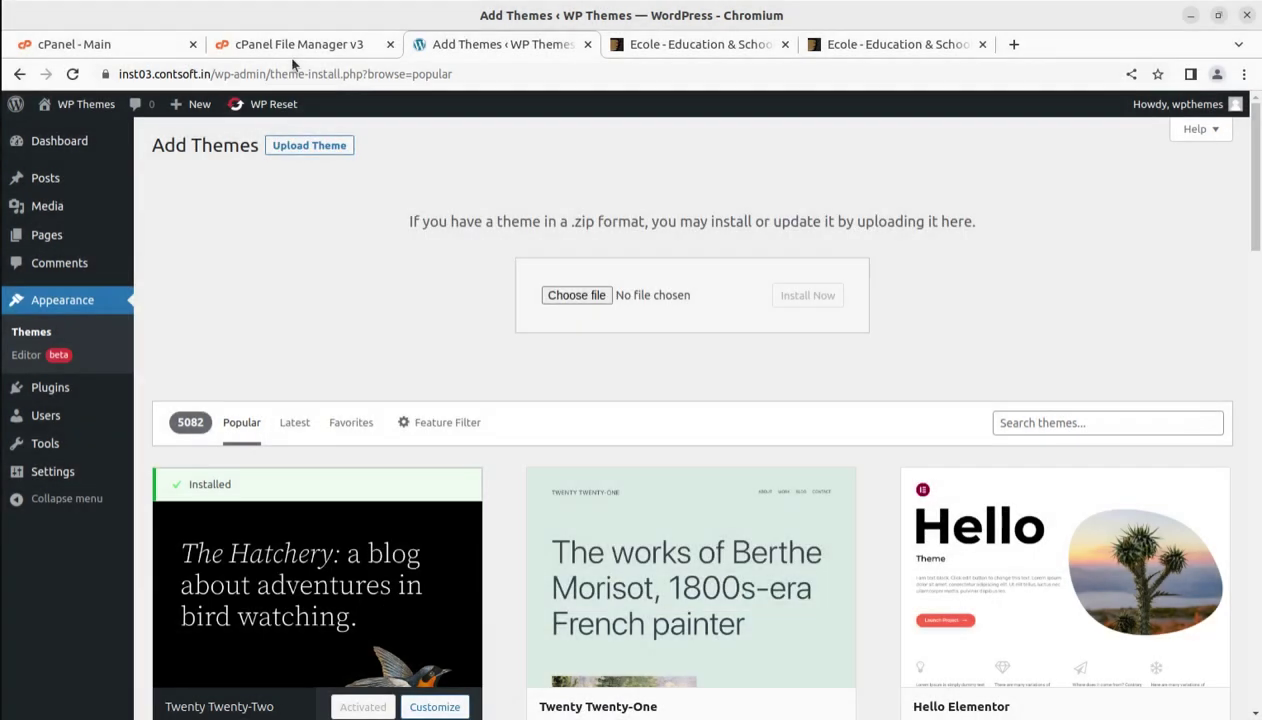
- Switch to the cPanel File Manager, open the themes folder inside wp-content, and highlight wp-content/themes in the path
{"action": "left_click", "coordinate": [293, 46]}
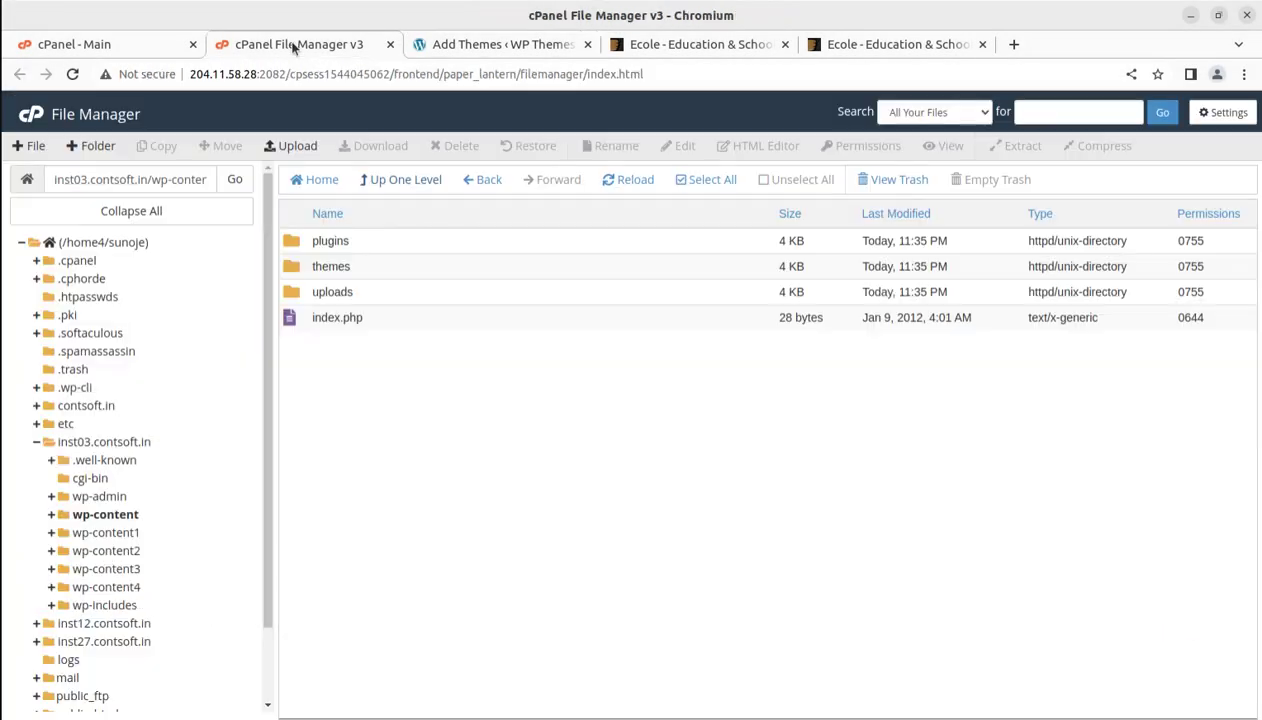
{"action": "double_click", "coordinate": [362, 266]}
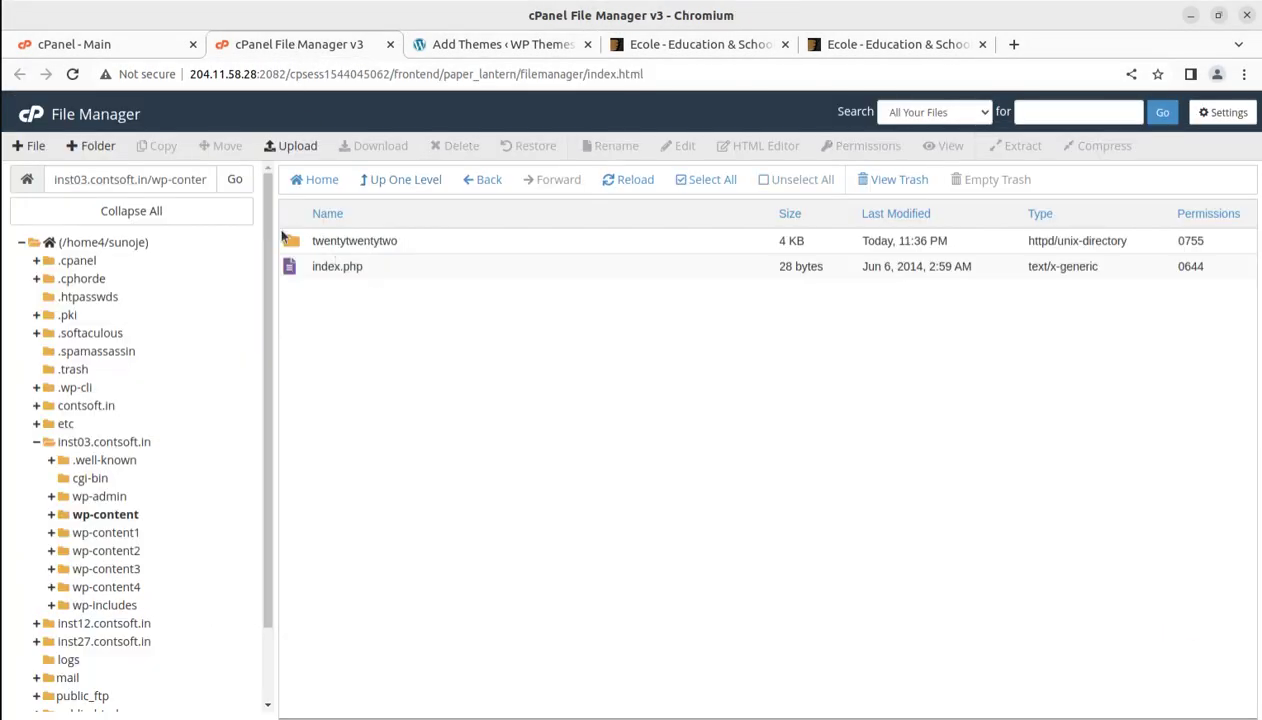
{"action": "left_click_drag", "start_coordinate": [150, 180], "coordinate": [214, 184]}
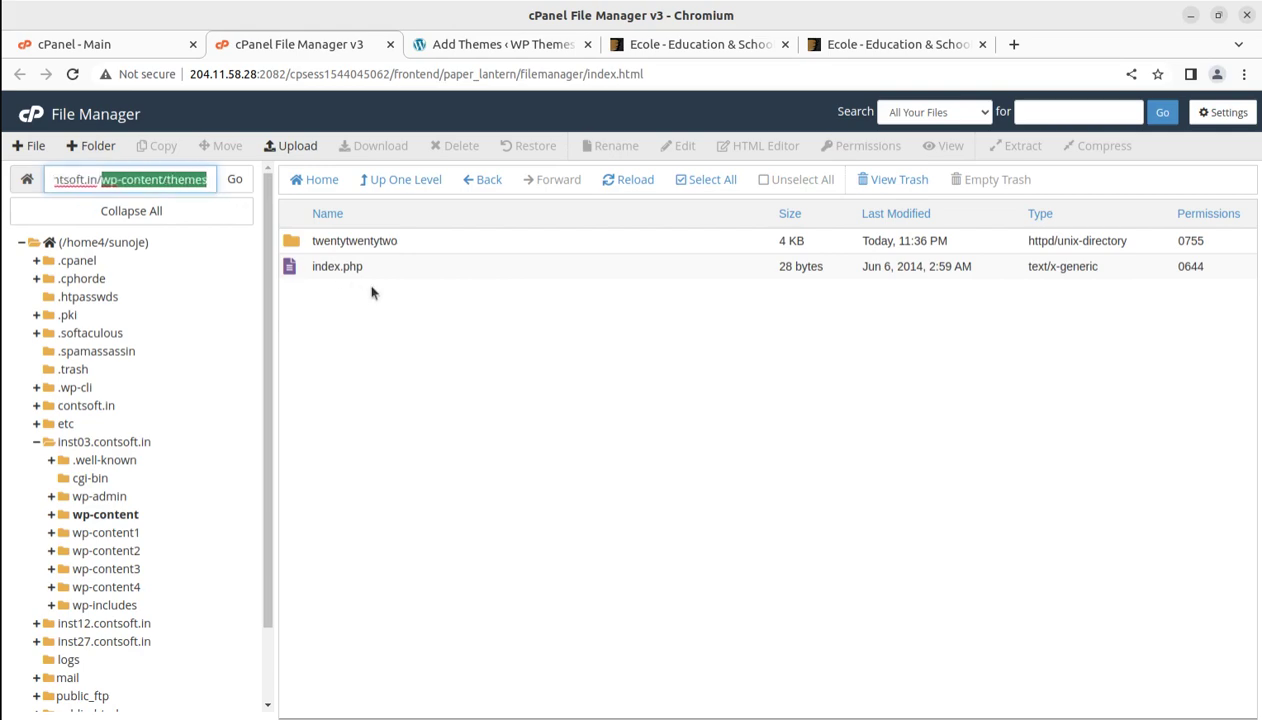
- Upload ecole.zip from the ecole_v1.0.7 folder in Downloads to wp-content/themes and return to that folder
{"action": "left_click", "coordinate": [301, 150]}
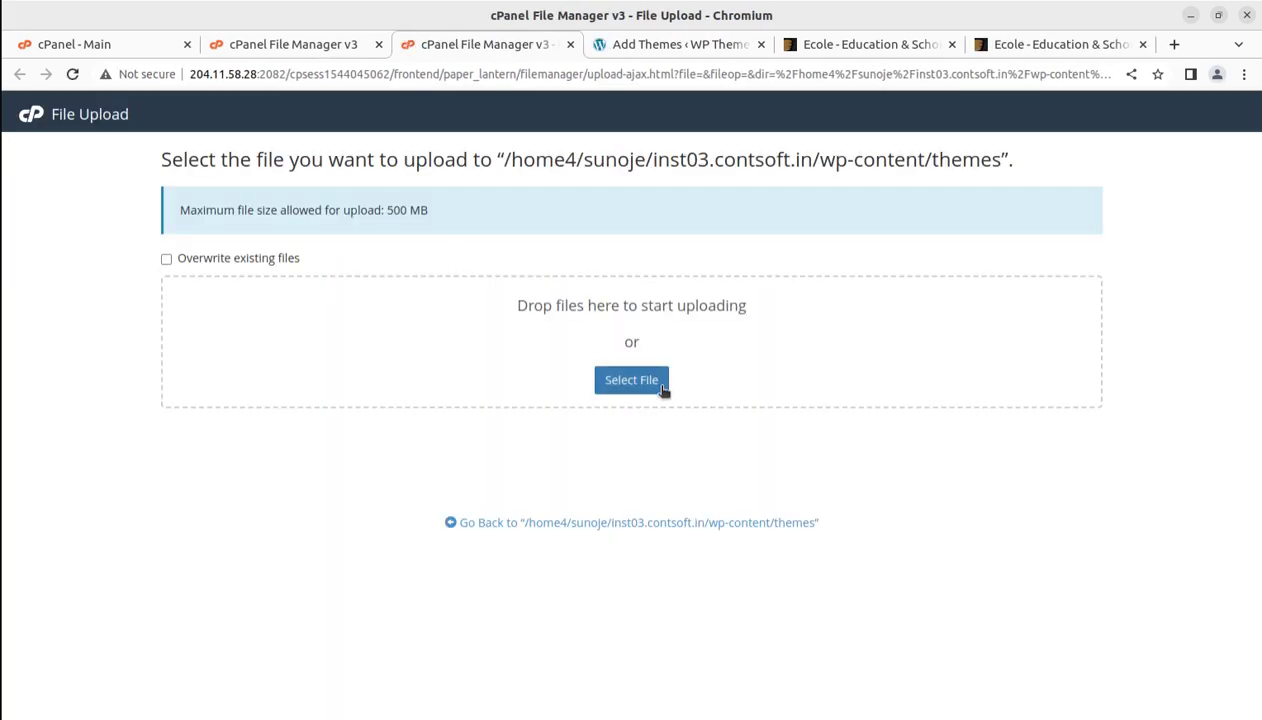
{"action": "left_click", "coordinate": [651, 388]}
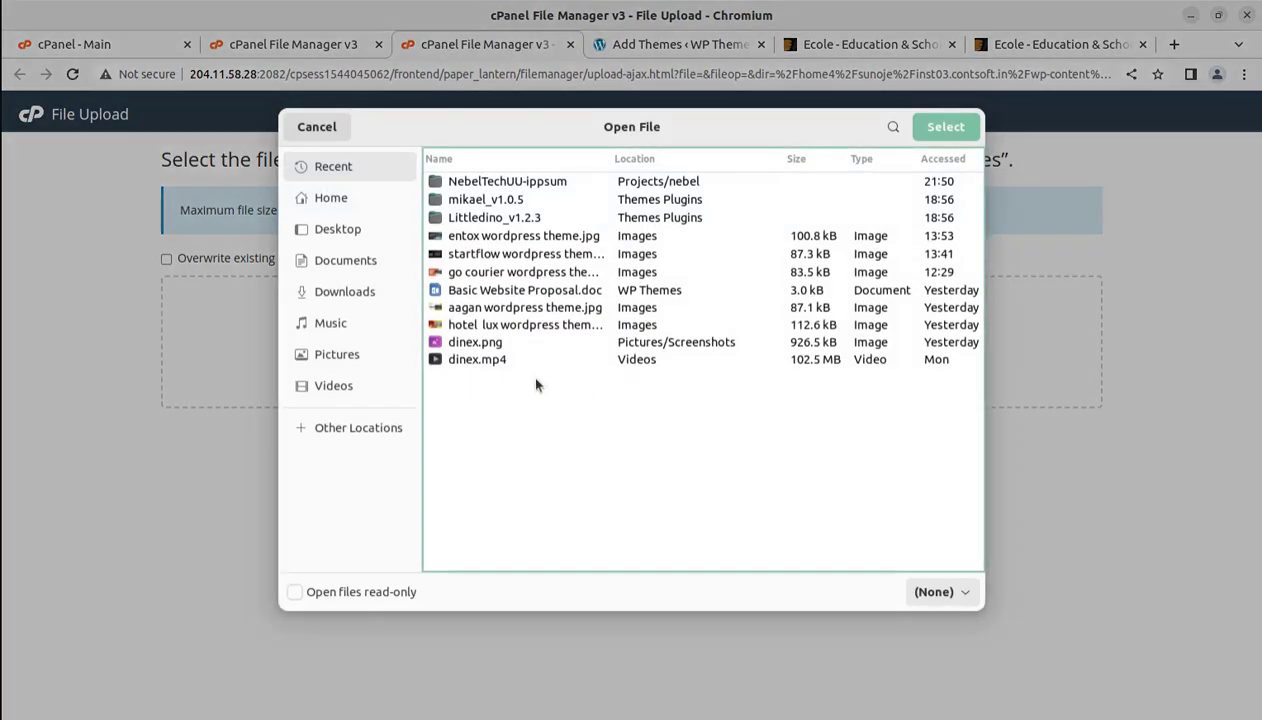
{"action": "left_click", "coordinate": [345, 291]}
{"action": "double_click", "coordinate": [519, 221]}
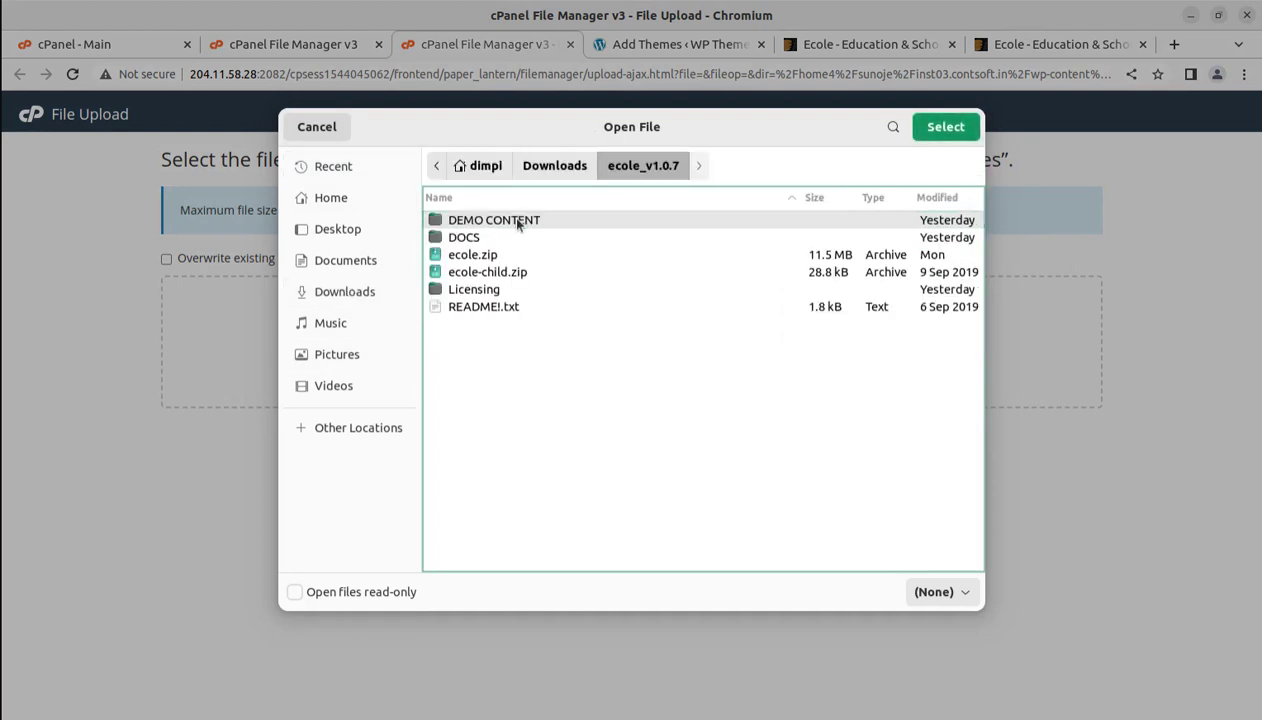
{"action": "left_click", "coordinate": [462, 253]}
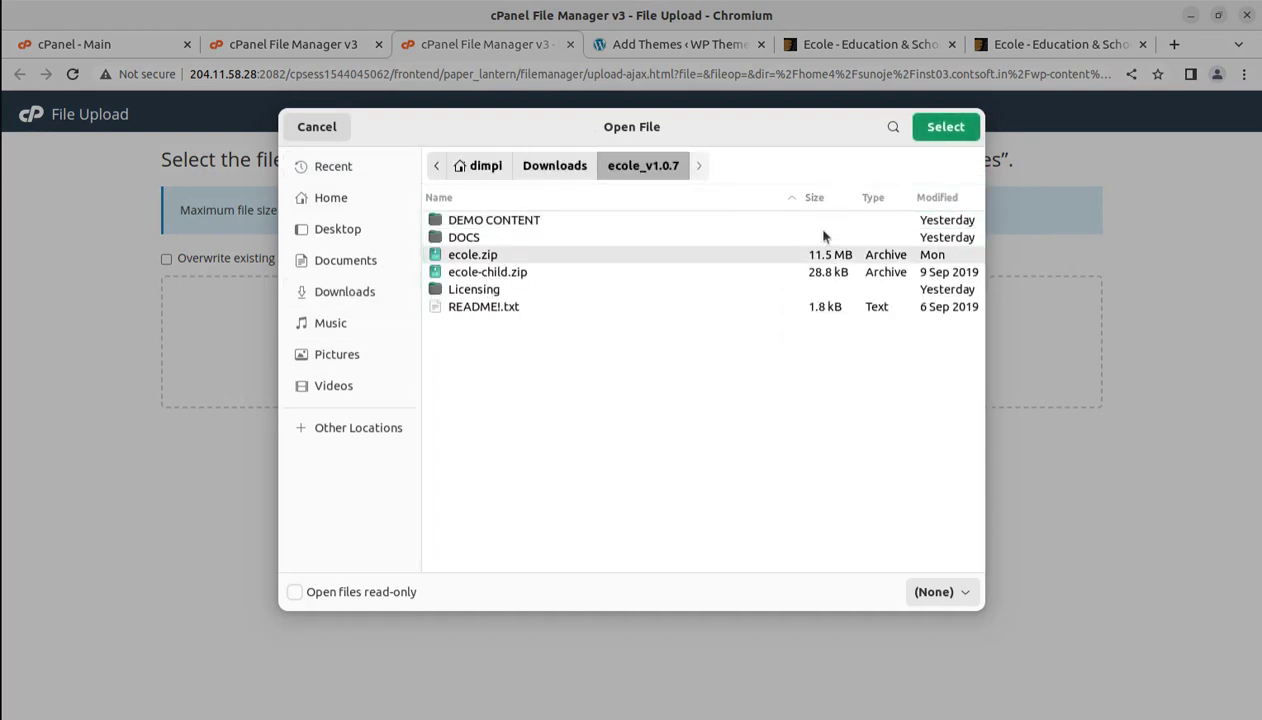
{"action": "left_click", "coordinate": [936, 130]}
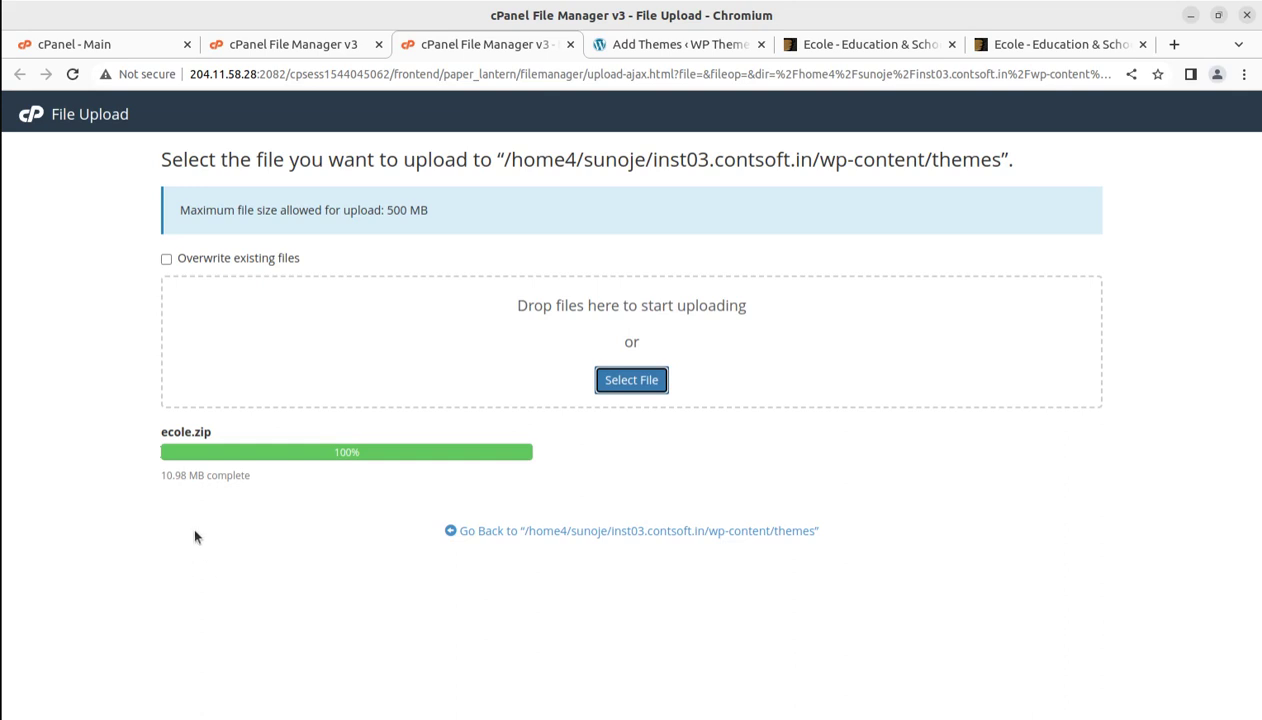
{"action": "left_click_drag", "start_coordinate": [332, 452], "coordinate": [356, 452]}
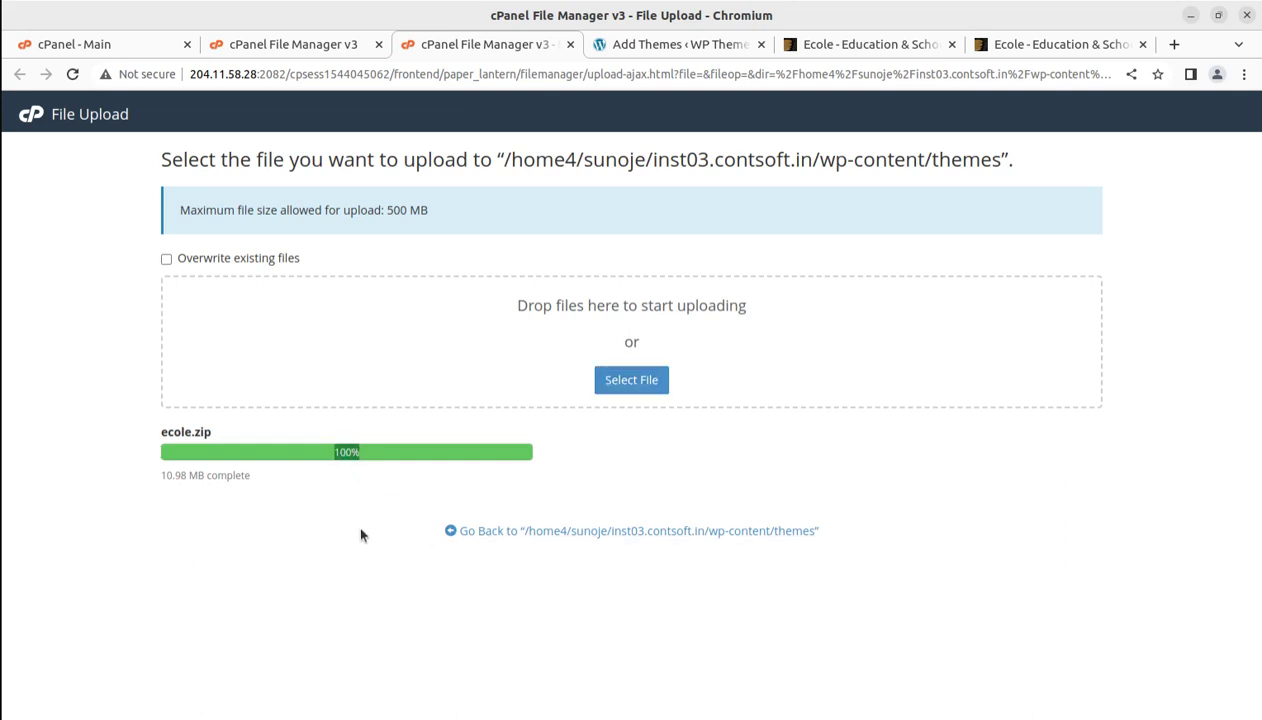
{"action": "left_click", "coordinate": [598, 533]}
- Extract ecole.zip into /inst03.contsoft.in/wp-content/themes and reload the folder listing
{"action": "left_click", "coordinate": [395, 293]}
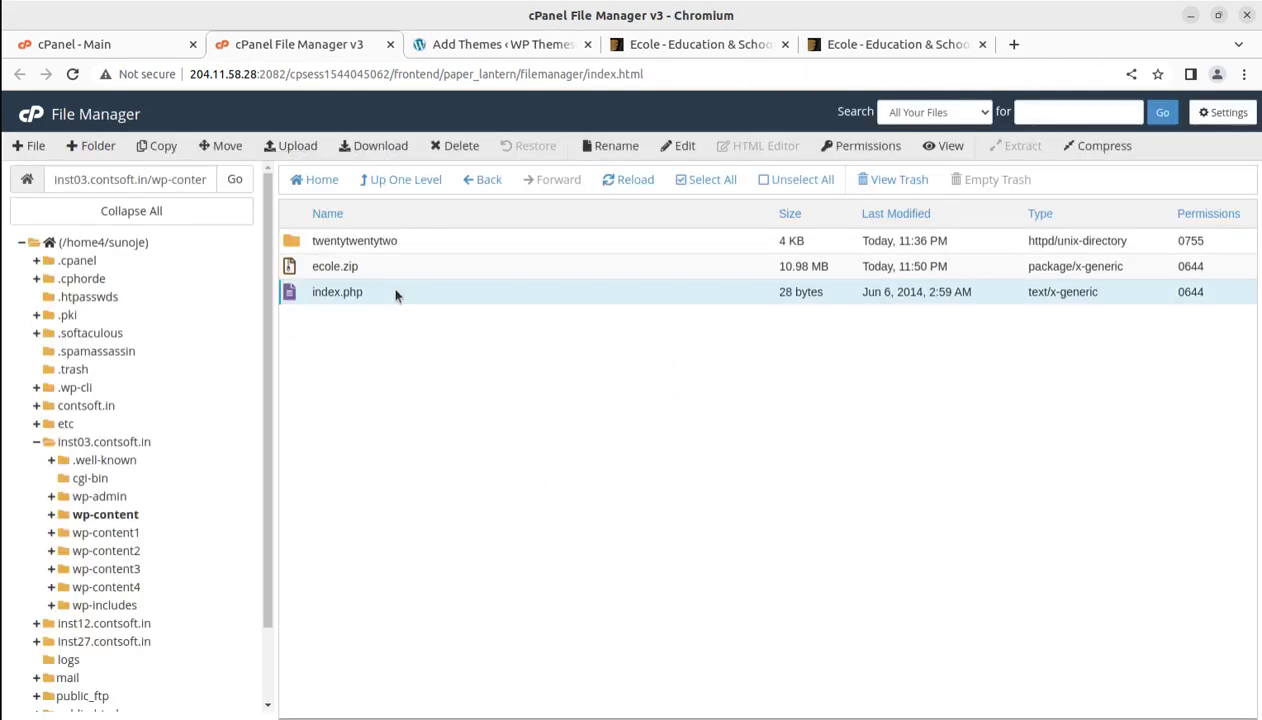
{"action": "right_click", "coordinate": [399, 270]}
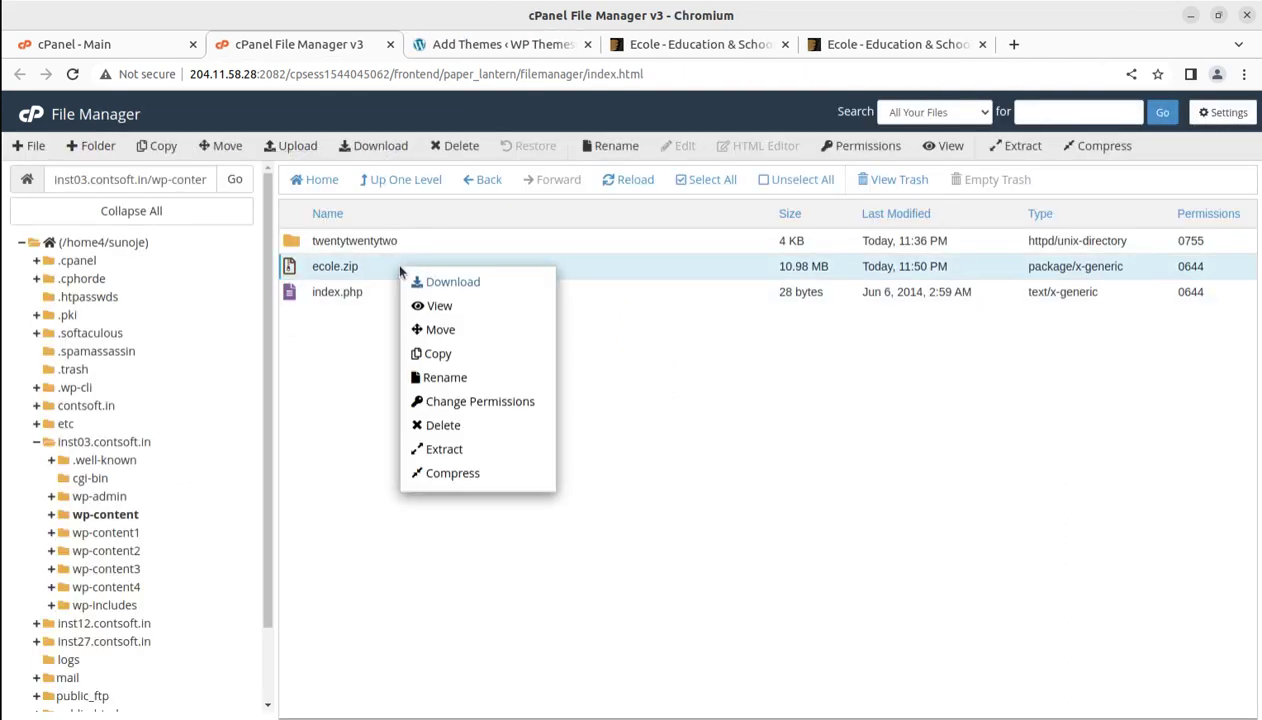
{"action": "left_click", "coordinate": [440, 447]}
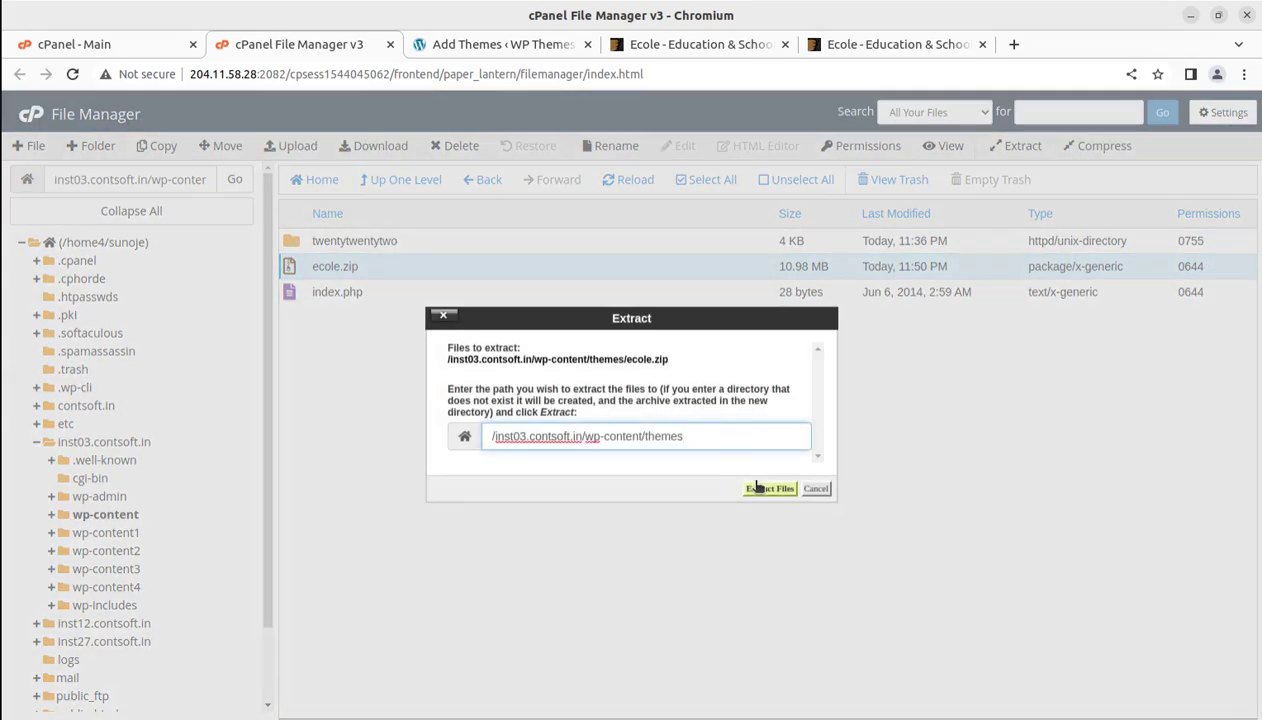
{"action": "left_click", "coordinate": [768, 488]}
{"action": "left_click", "coordinate": [897, 572]}
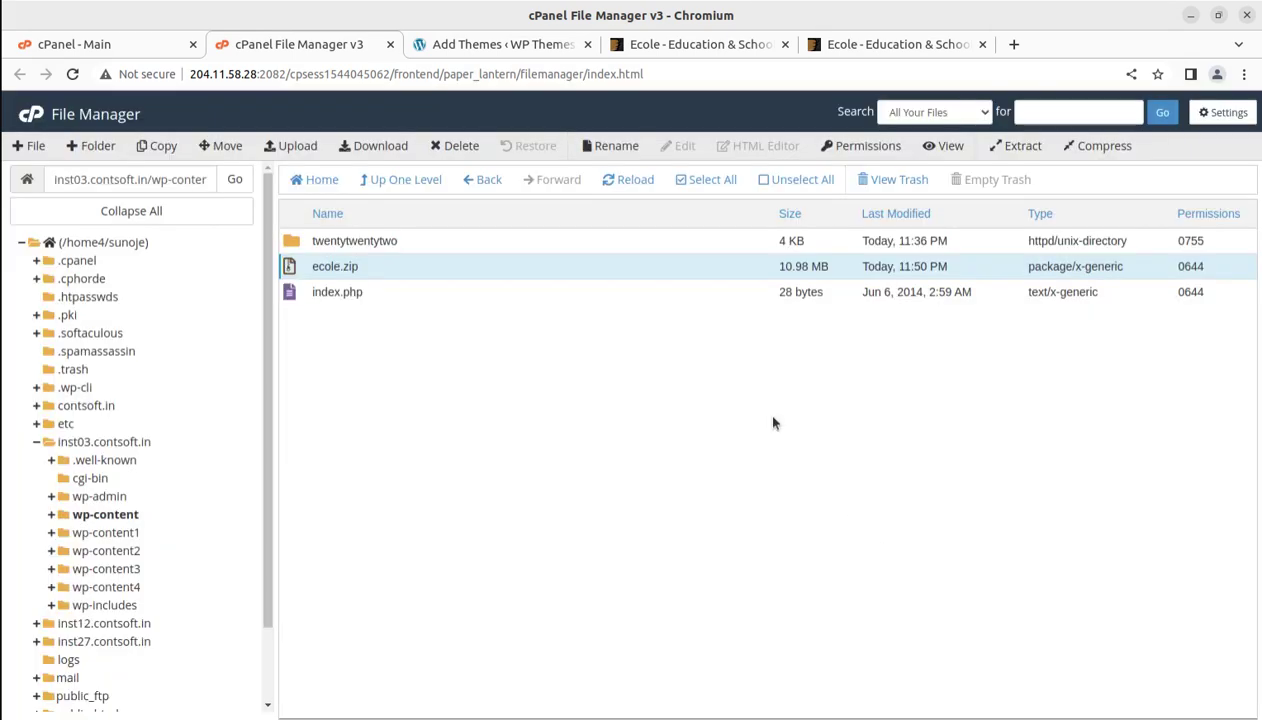
{"action": "left_click", "coordinate": [630, 180]}
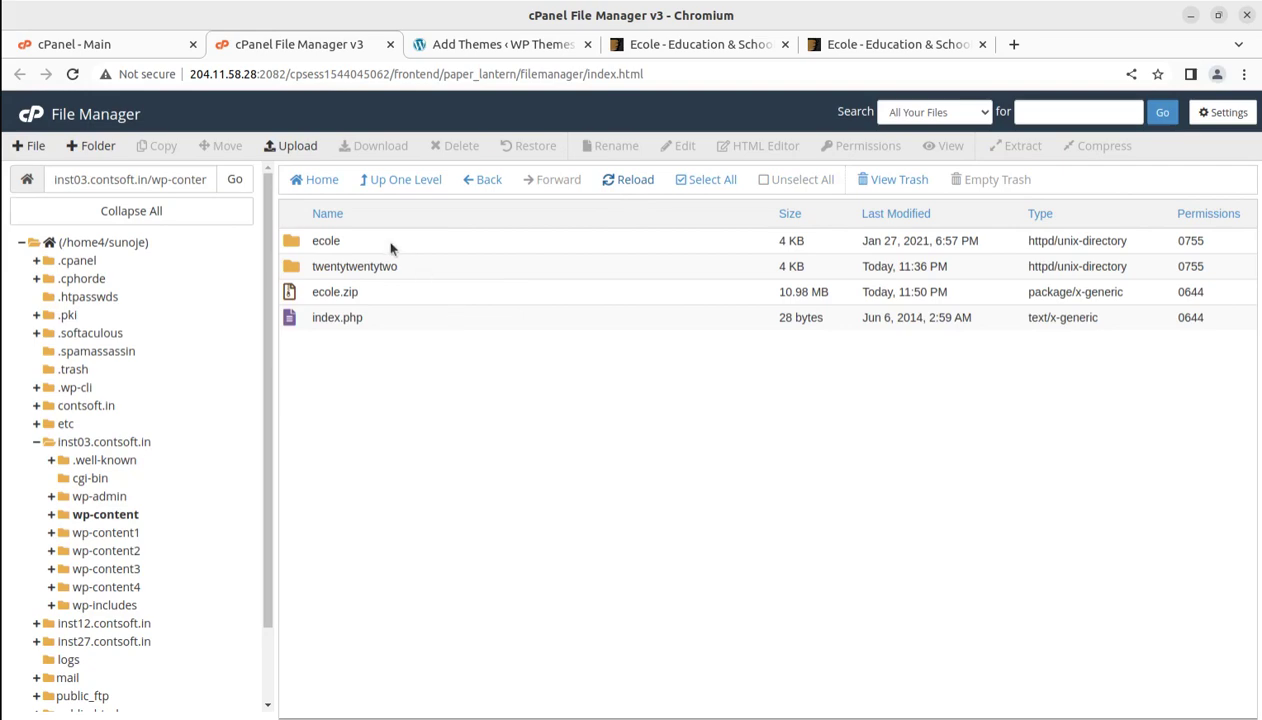
- Examine the files inside the extracted ecole folder and go back up to the themes folder
{"action": "double_click", "coordinate": [385, 240]}
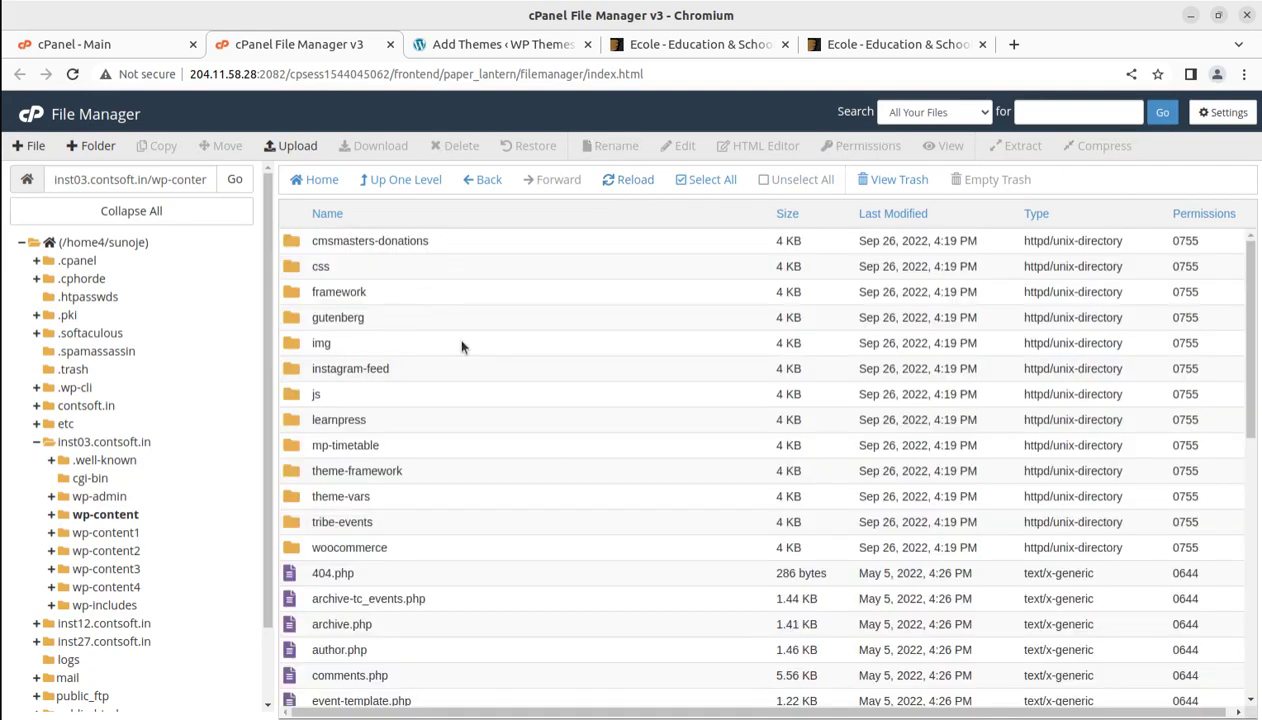
{"action": "scroll", "coordinate": [460, 340], "scroll_direction": "down", "scroll_amount": 5}
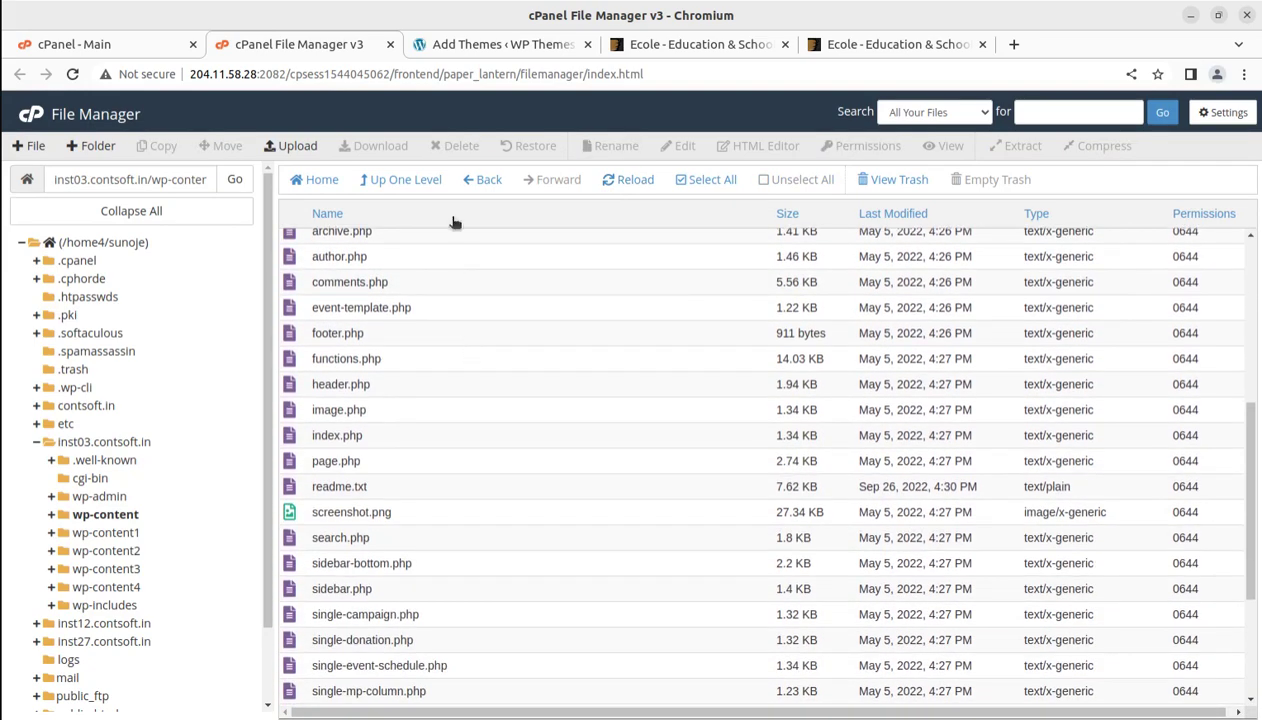
{"action": "left_click", "coordinate": [382, 179]}
- Permanently delete the ecole.zip archive from the themes folder, skipping the trash
{"action": "left_click", "coordinate": [374, 292]}
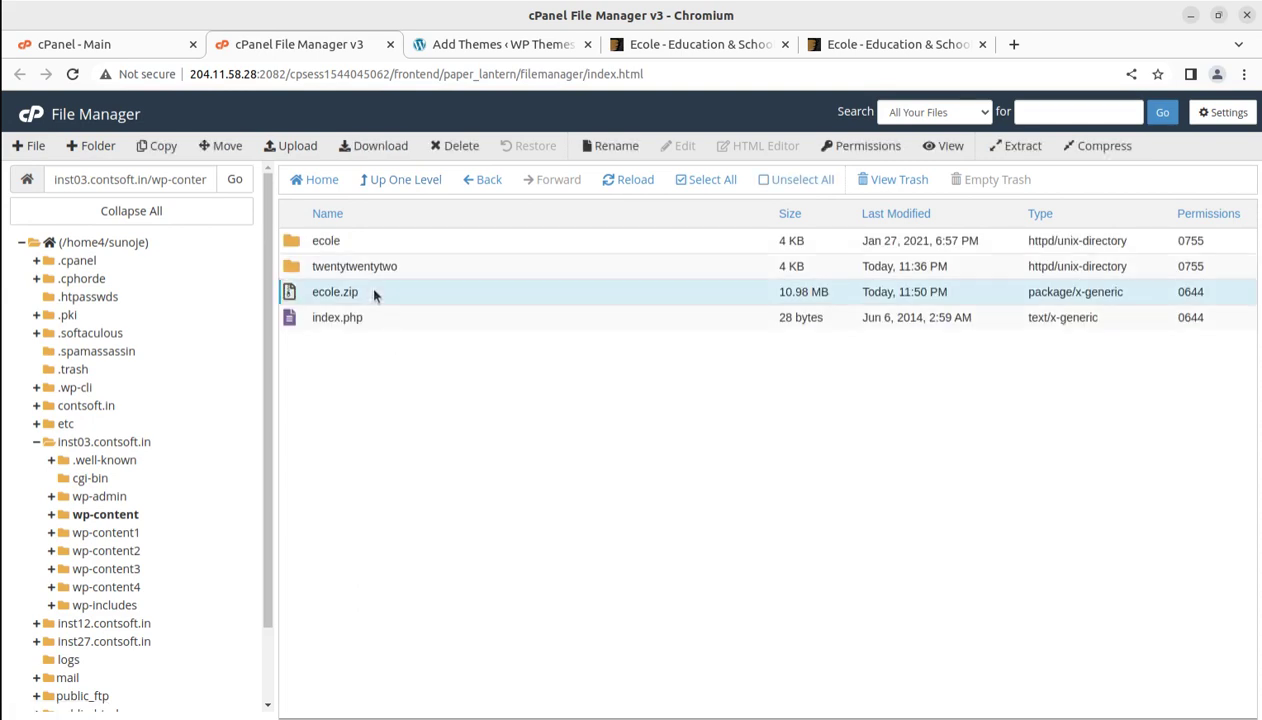
{"action": "left_click", "coordinate": [447, 146]}
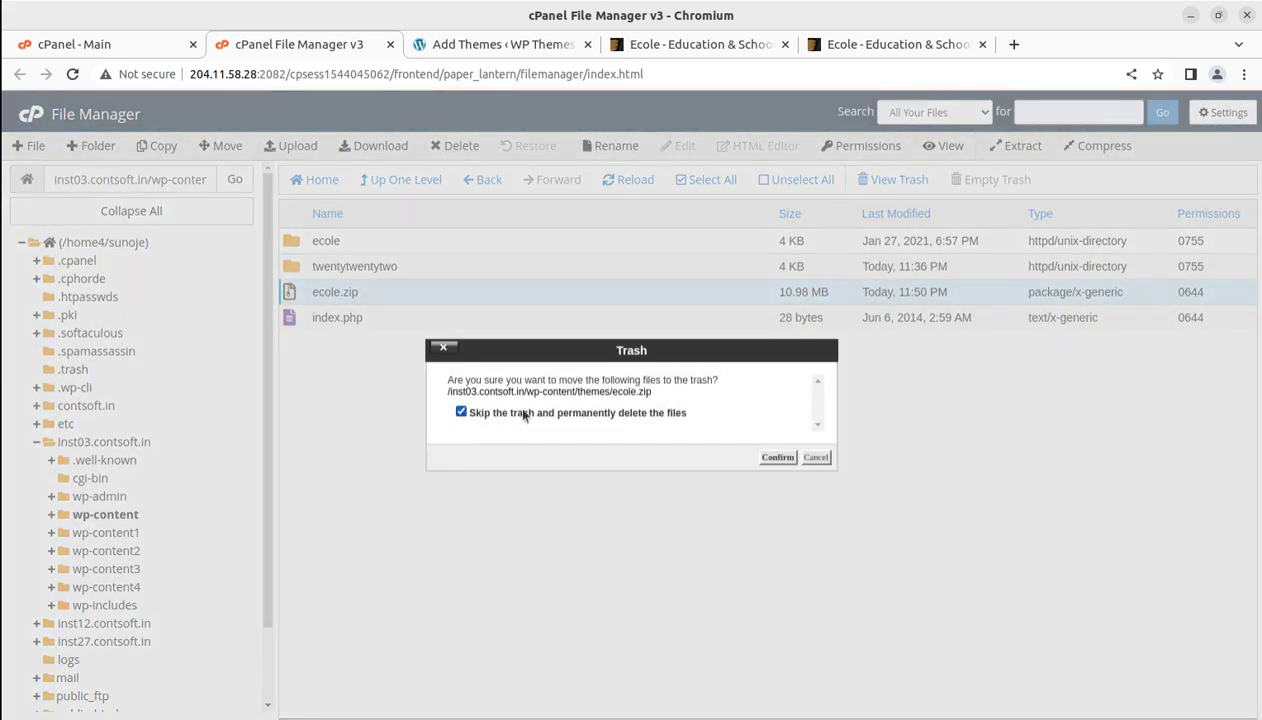
{"action": "left_click", "coordinate": [765, 458]}
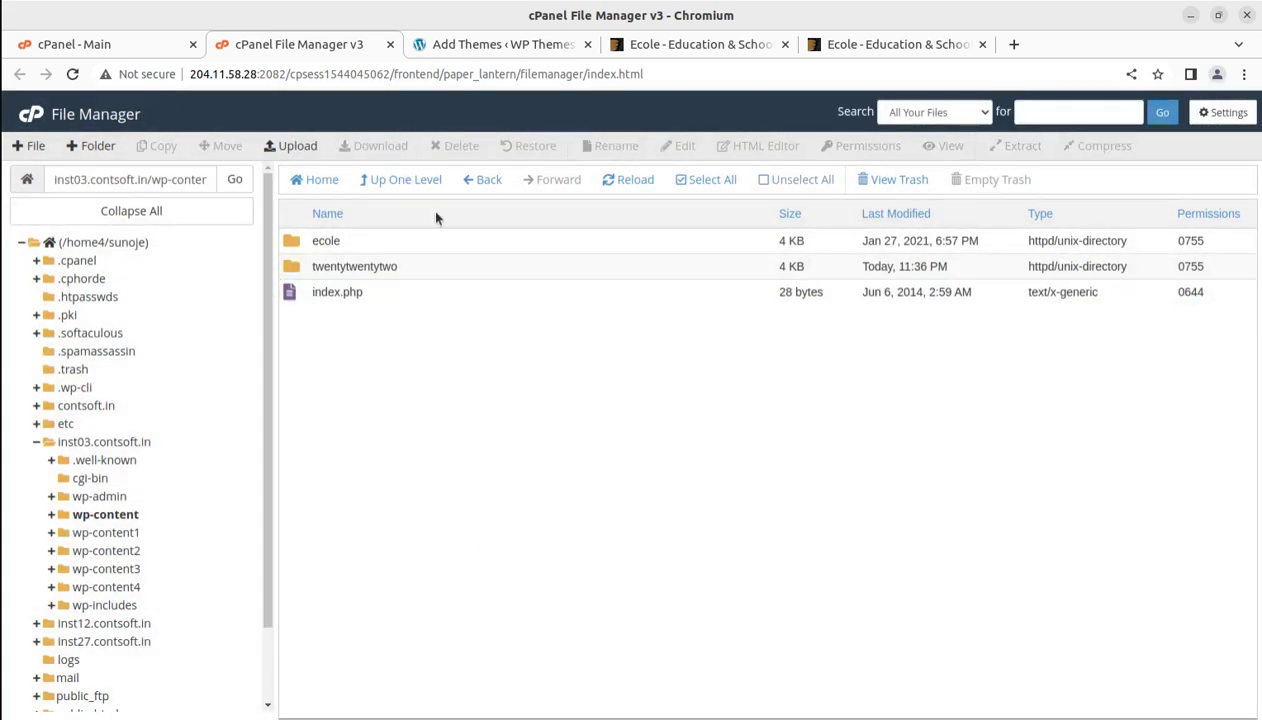
- Switch to the WordPress admin, open the Ecole theme's details from the installed themes, and highlight its name and version
{"action": "left_click", "coordinate": [462, 44]}
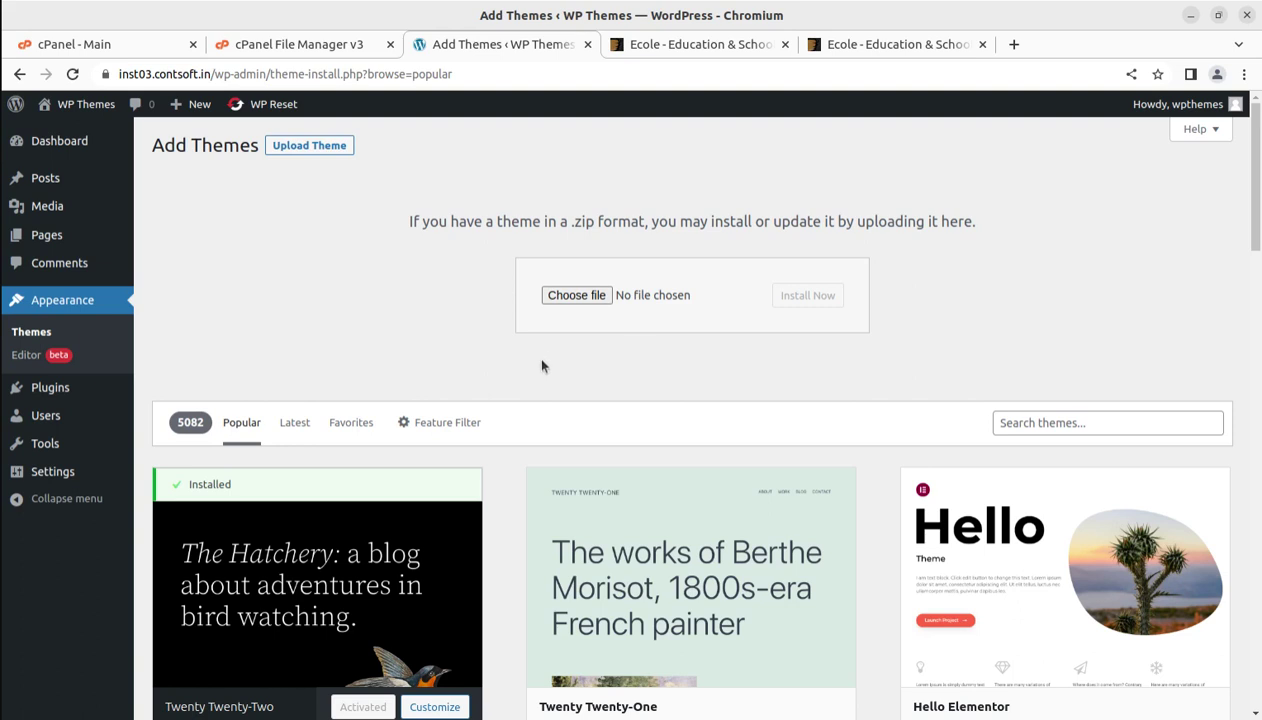
{"action": "left_click", "coordinate": [45, 337]}
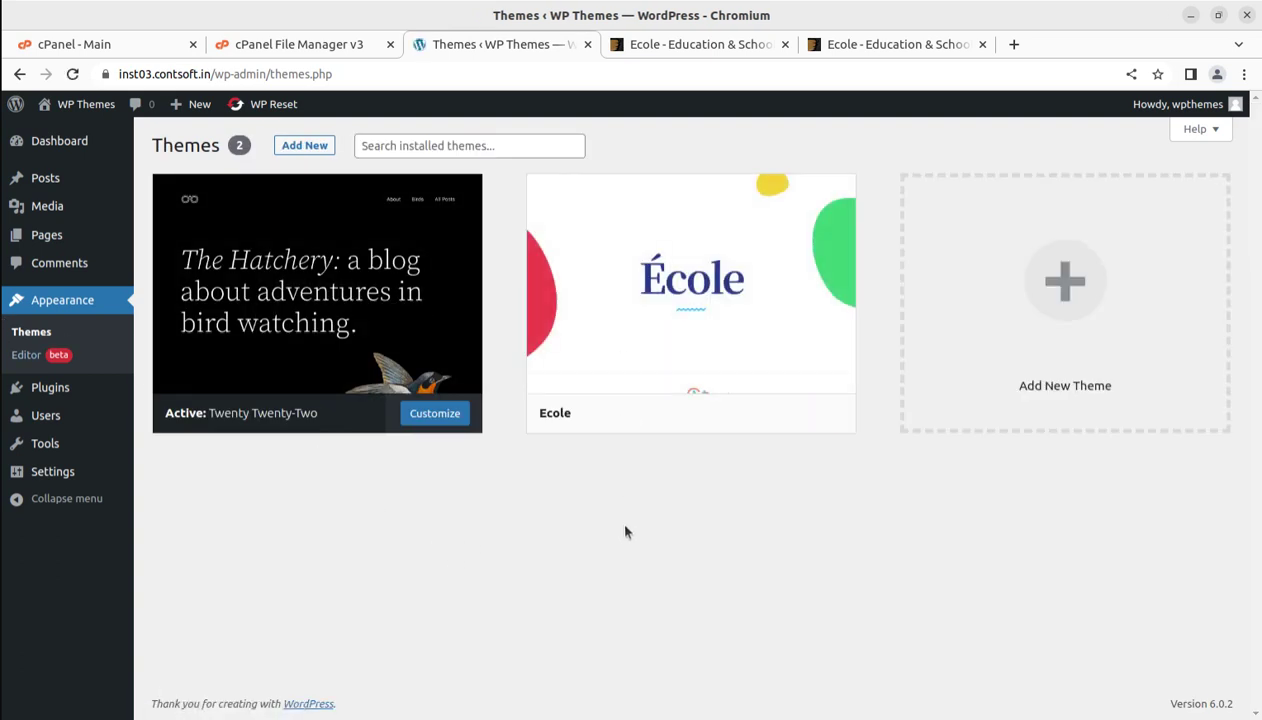
{"action": "left_click", "coordinate": [667, 291]}
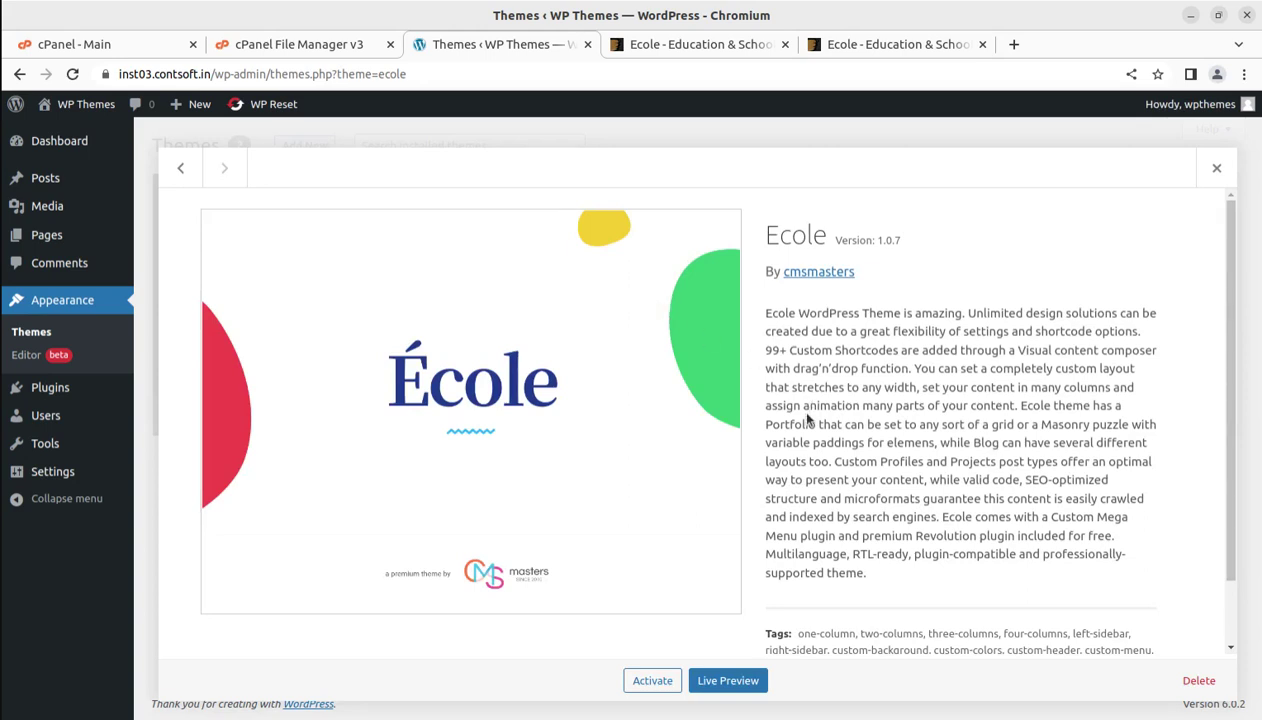
{"action": "left_click_drag", "start_coordinate": [758, 250], "coordinate": [889, 254]}
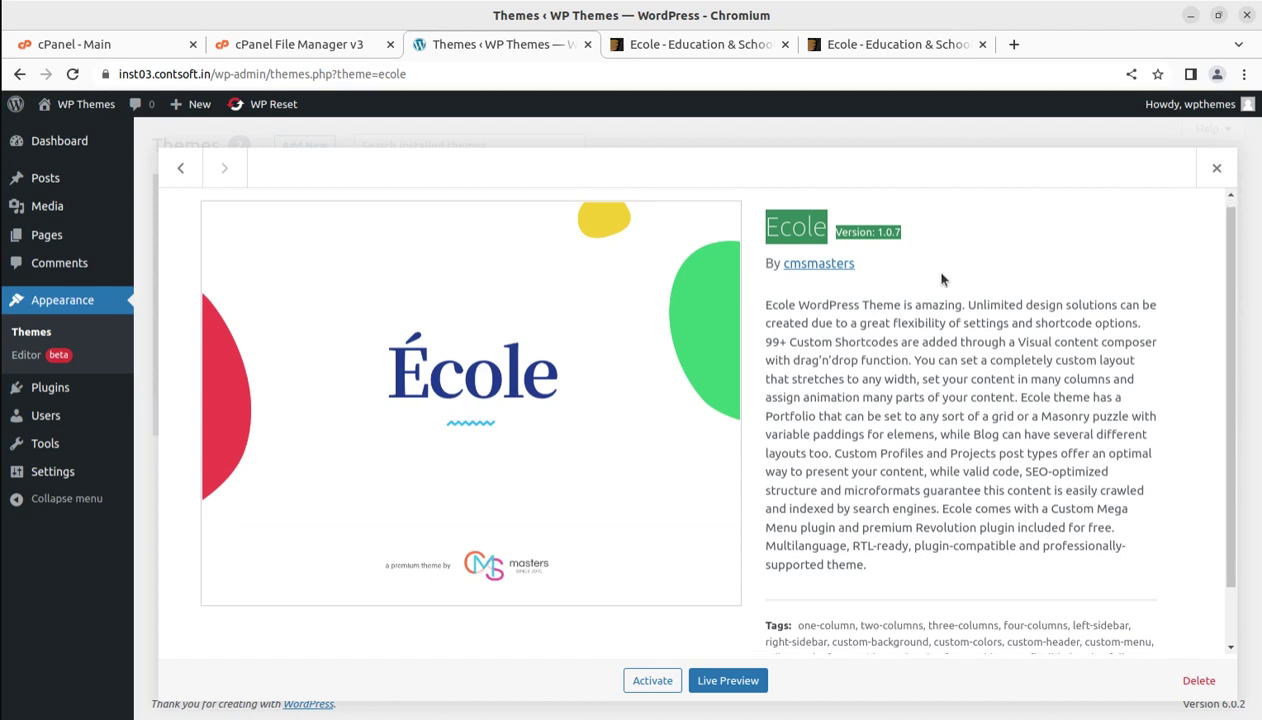
{"action": "scroll", "coordinate": [868, 470], "scroll_direction": "down", "scroll_amount": 1}
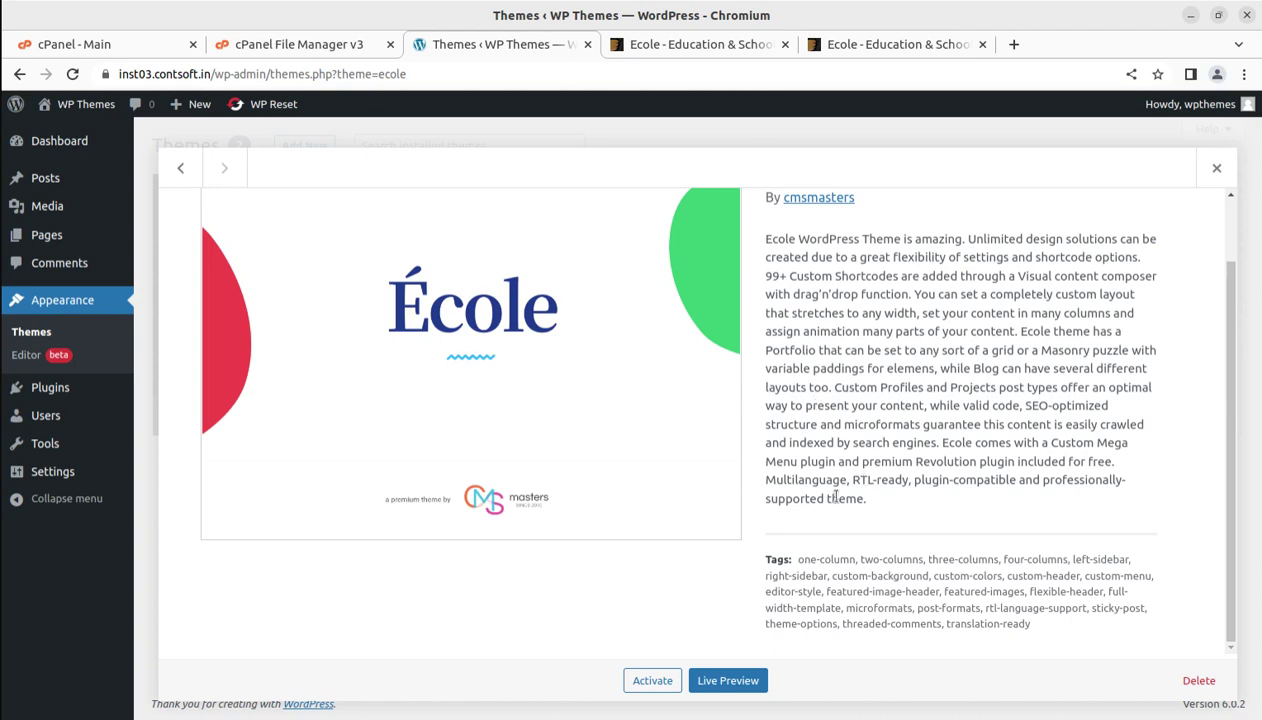
- Activate the Ecole theme, highlight the Theme General Settings heading, and open the list of required and recommended plugins to install
{"action": "left_click", "coordinate": [652, 682]}
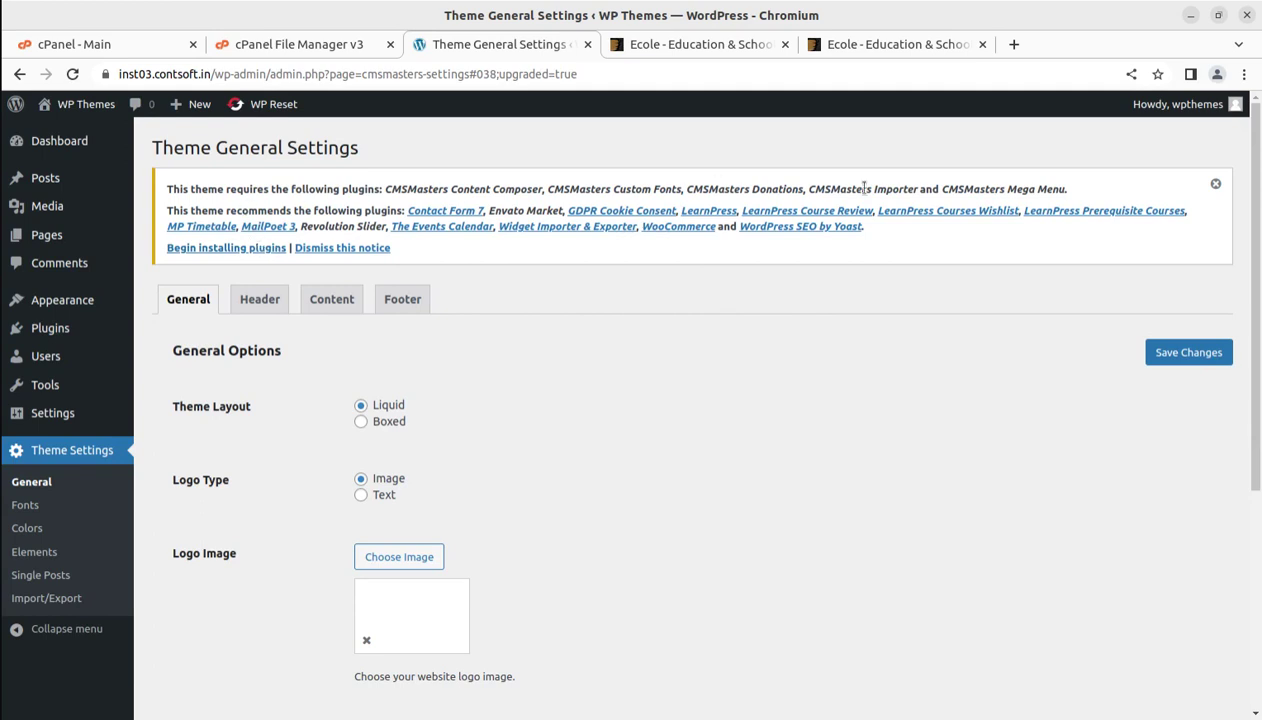
{"action": "left_click_drag", "start_coordinate": [162, 149], "coordinate": [365, 165]}
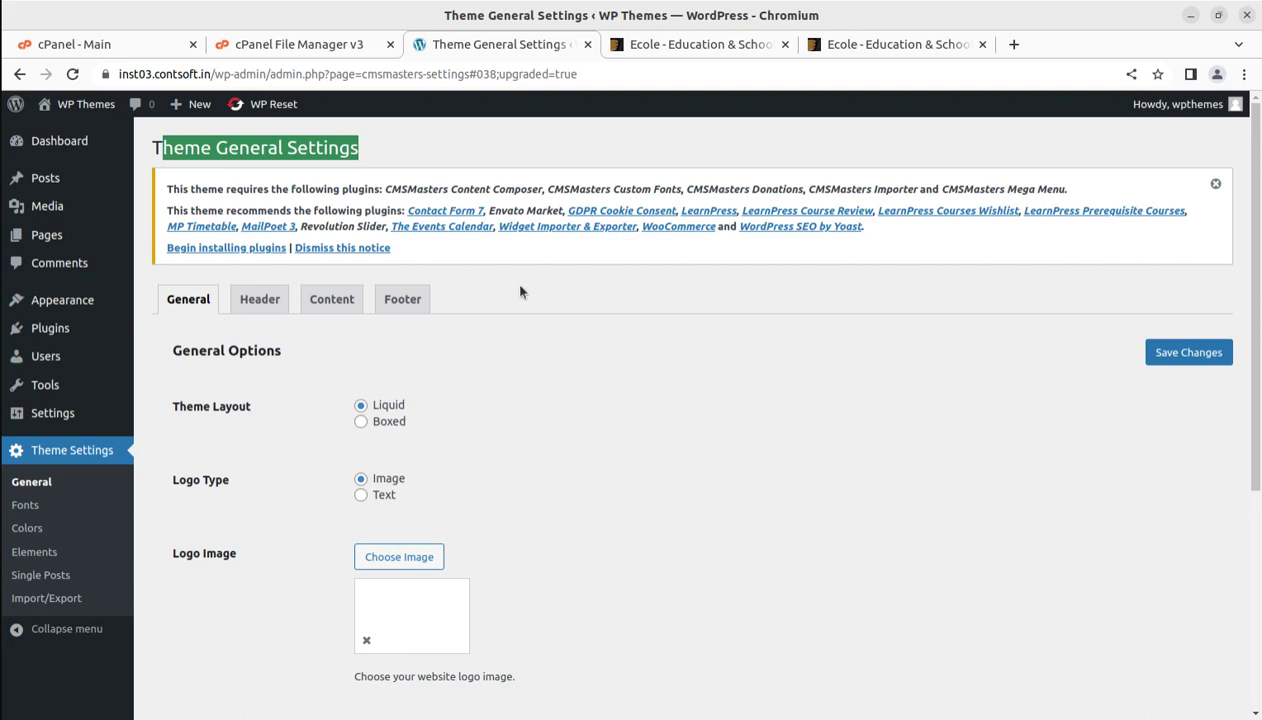
{"action": "left_click", "coordinate": [222, 250]}
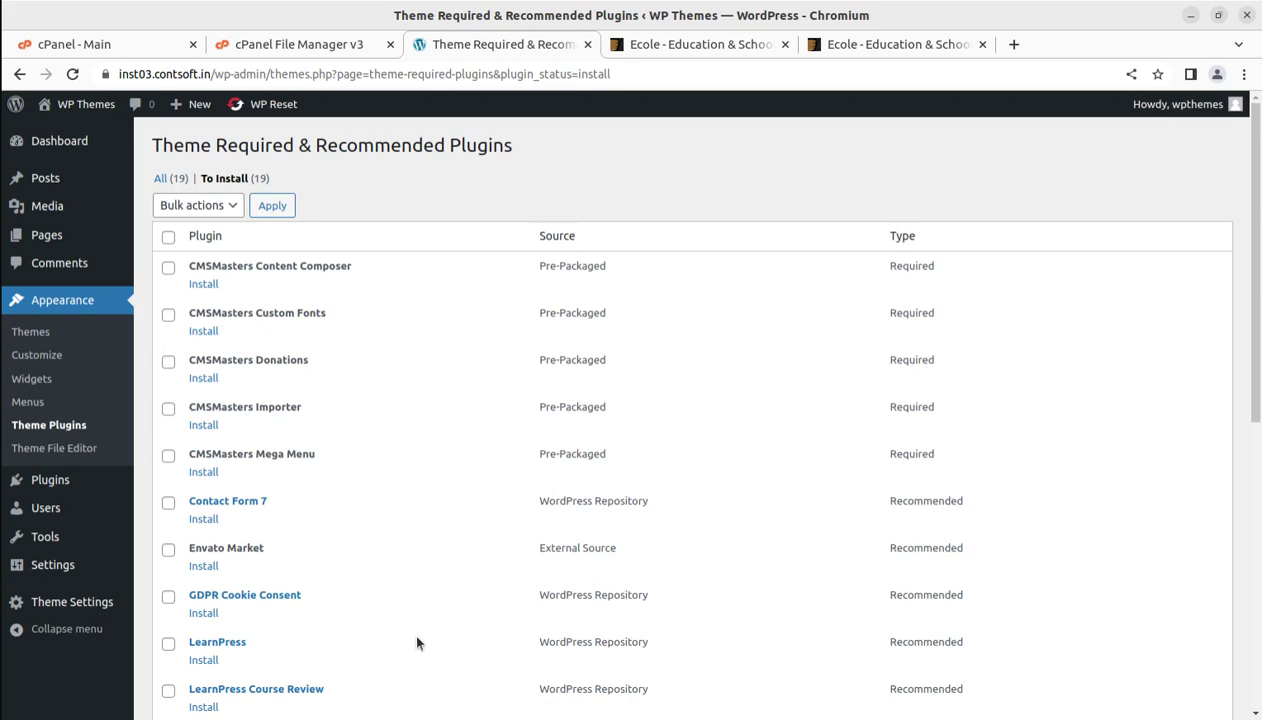
- Look through the full list of required and recommended theme plugins with their sources and types
{"action": "scroll", "coordinate": [417, 643], "scroll_direction": "down", "scroll_amount": 5}
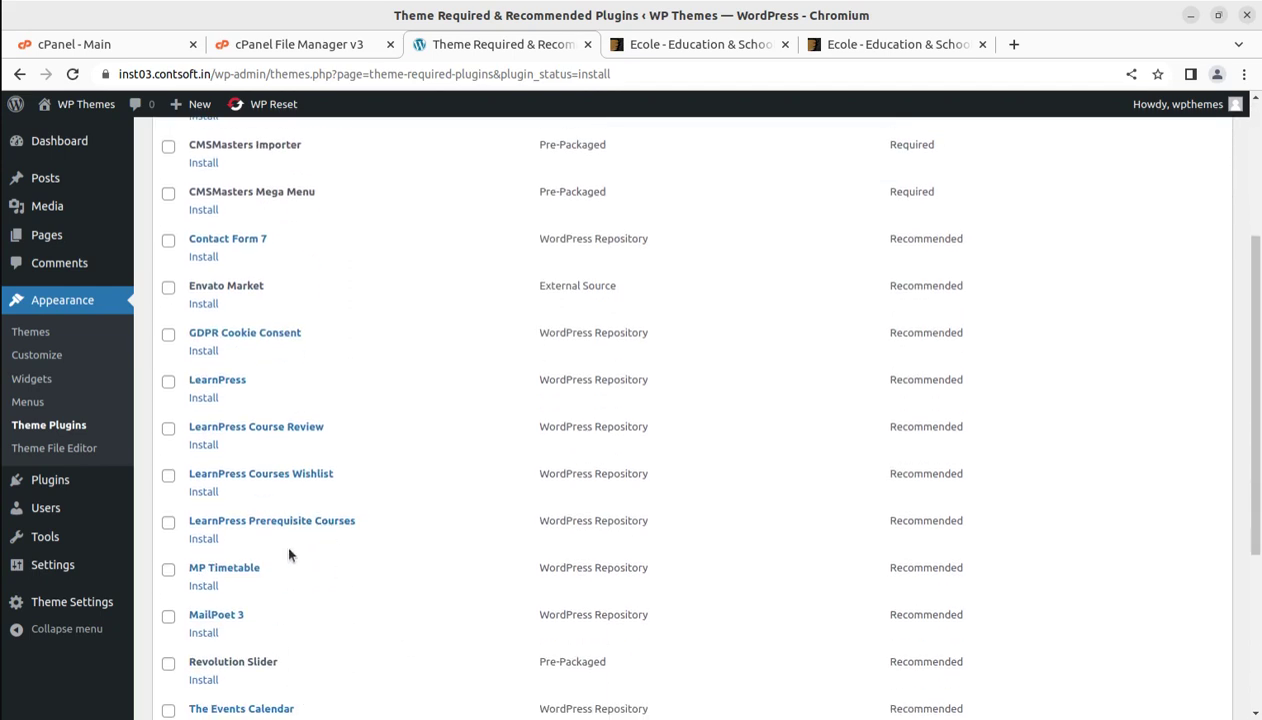
{"action": "scroll", "coordinate": [284, 580], "scroll_direction": "down", "scroll_amount": 3}
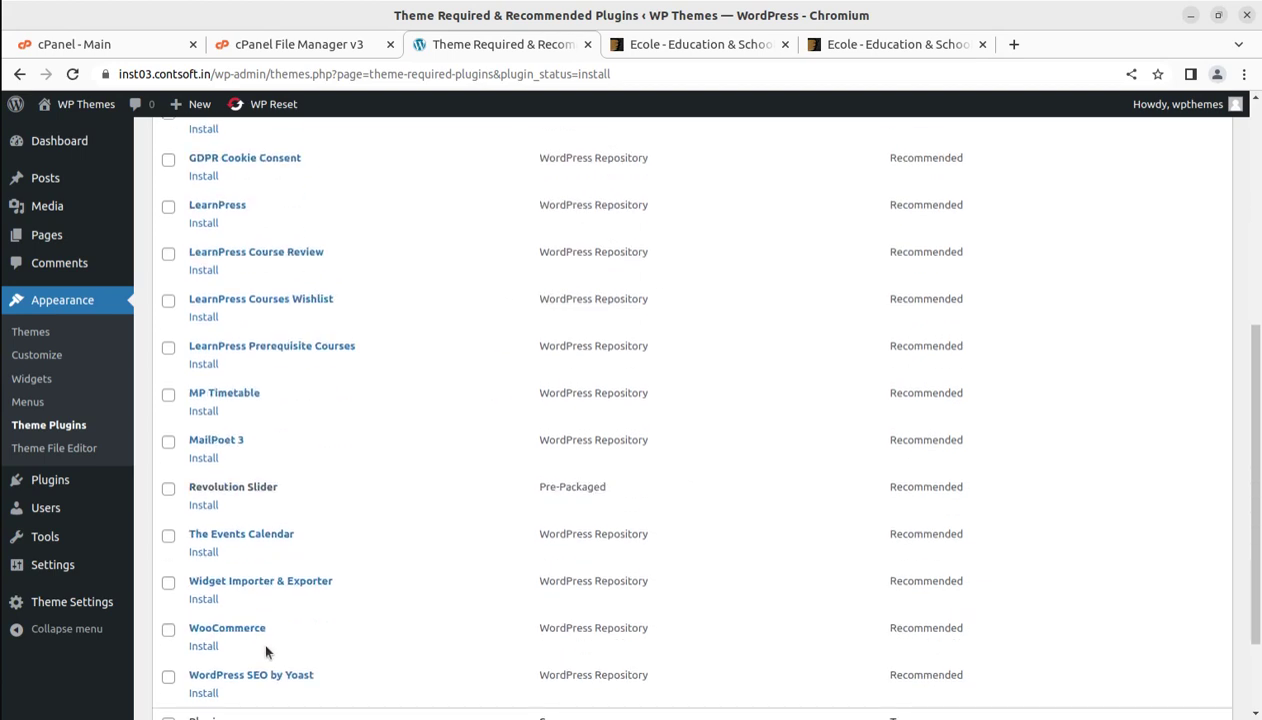
{"action": "scroll", "coordinate": [268, 648], "scroll_direction": "down", "scroll_amount": 2}
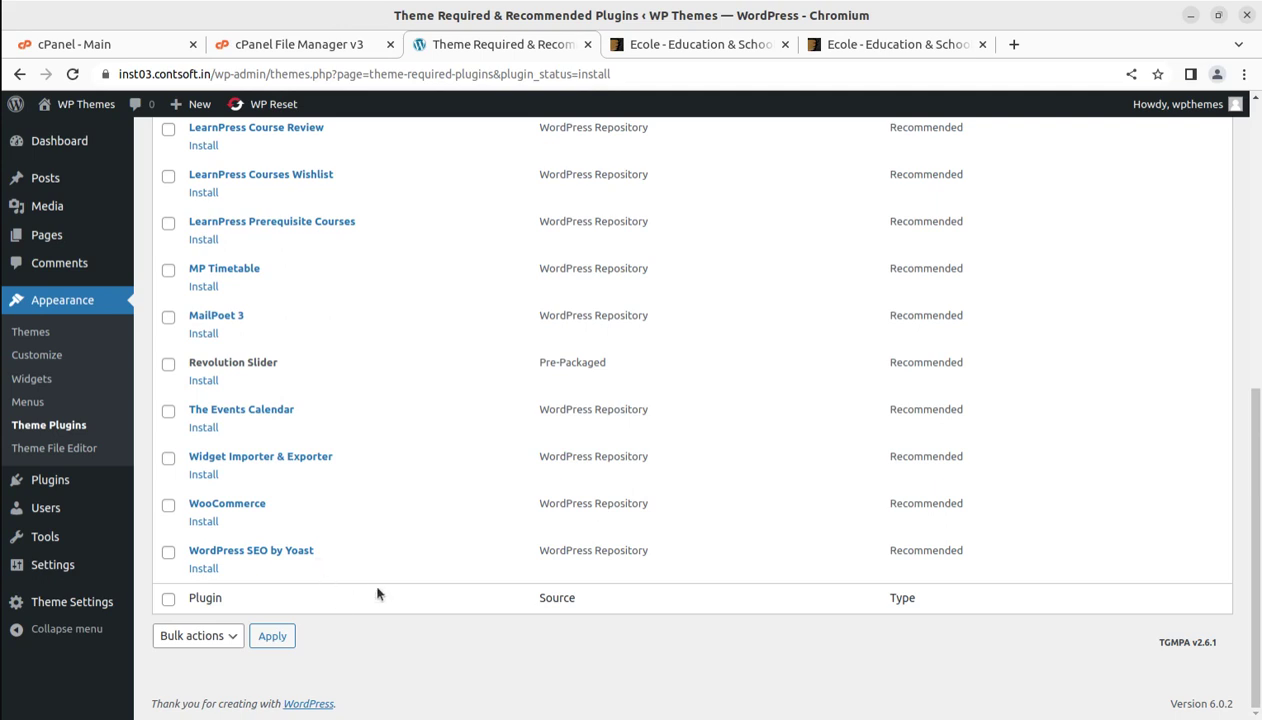
{"action": "scroll", "coordinate": [424, 583], "scroll_direction": "up", "scroll_amount": 2}
{"action": "scroll", "coordinate": [414, 541], "scroll_direction": "up", "scroll_amount": 3}
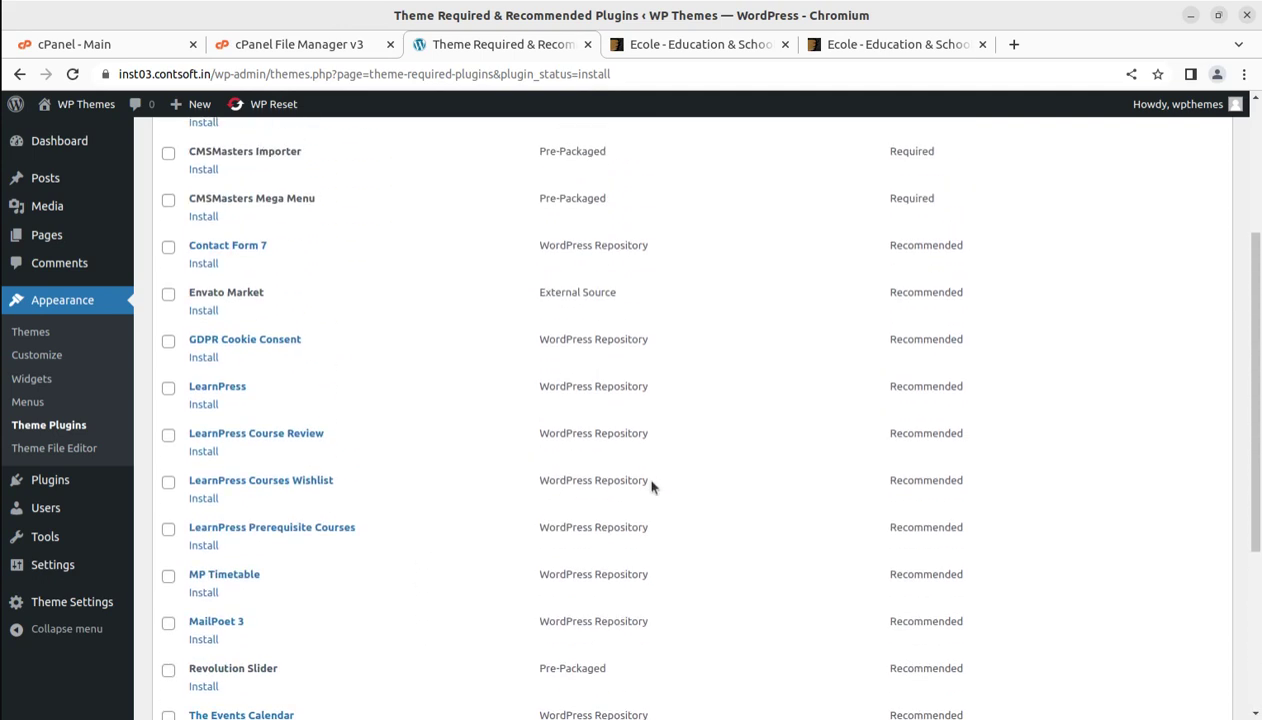
{"action": "scroll", "coordinate": [620, 499], "scroll_direction": "up", "scroll_amount": 3}
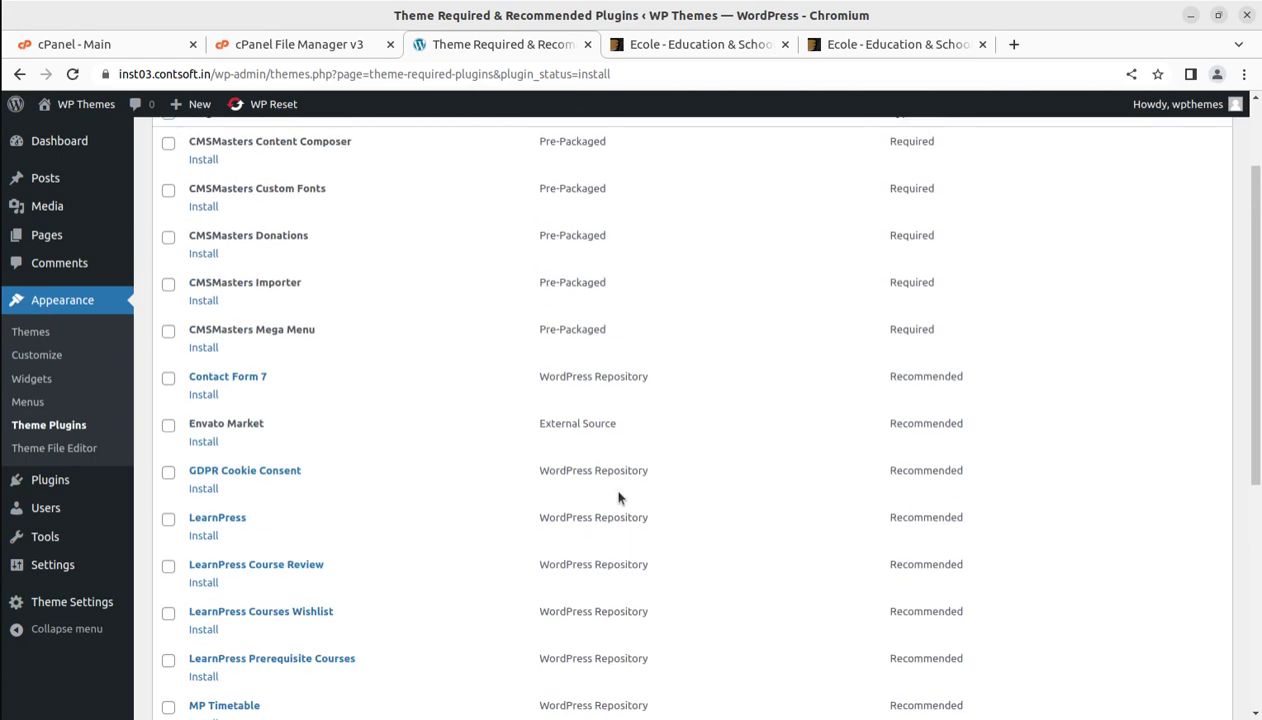
{"action": "scroll", "coordinate": [390, 575], "scroll_direction": "up", "scroll_amount": 2}
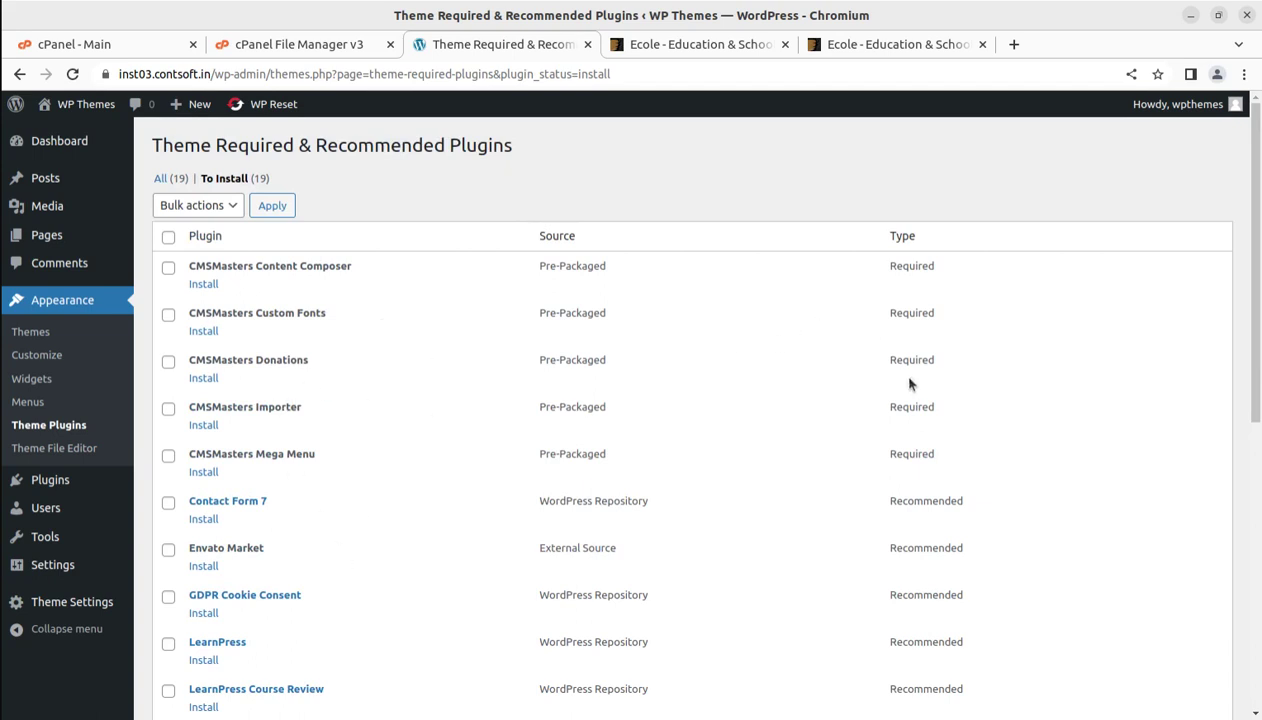
- Highlight the required CMSMasters plugins and the LearnPress plugins in the list, and clear the highlighting
{"action": "left_click_drag", "start_coordinate": [928, 462], "coordinate": [189, 266]}
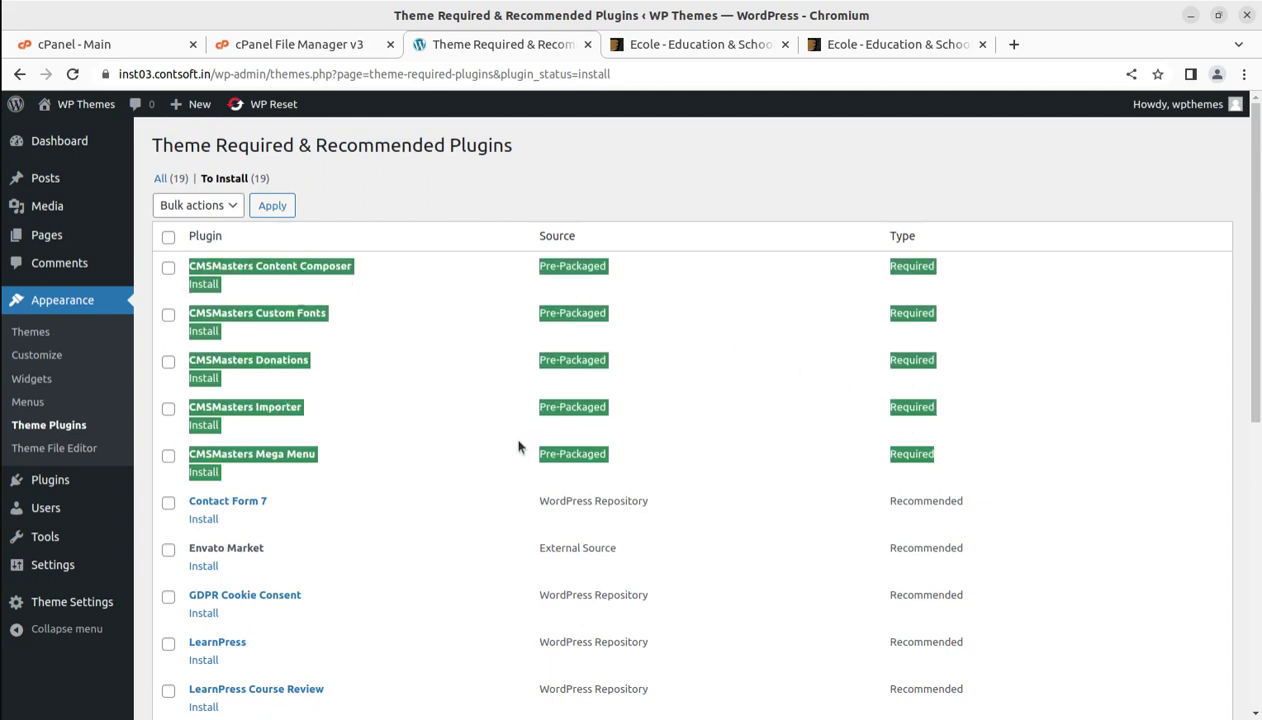
{"action": "scroll", "coordinate": [500, 450], "scroll_direction": "down", "scroll_amount": 2}
{"action": "scroll", "coordinate": [418, 425], "scroll_direction": "up", "scroll_amount": 2}
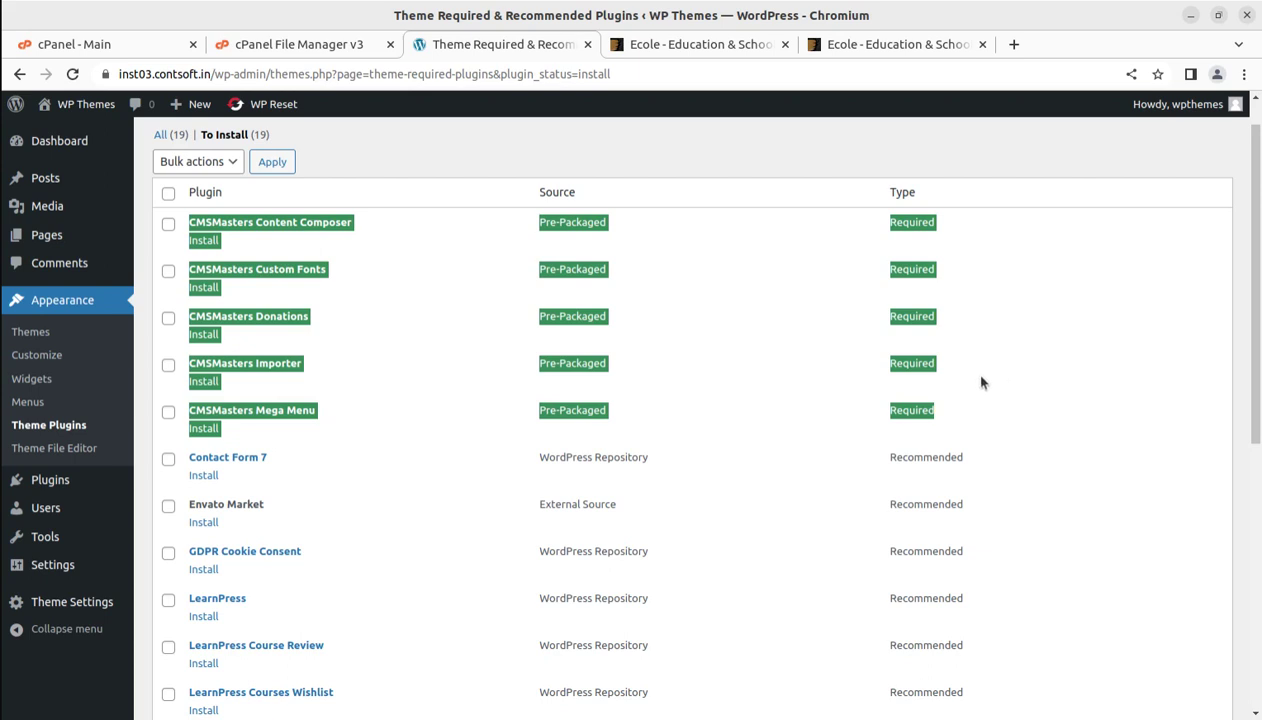
{"action": "scroll", "coordinate": [285, 568], "scroll_direction": "down", "scroll_amount": 5}
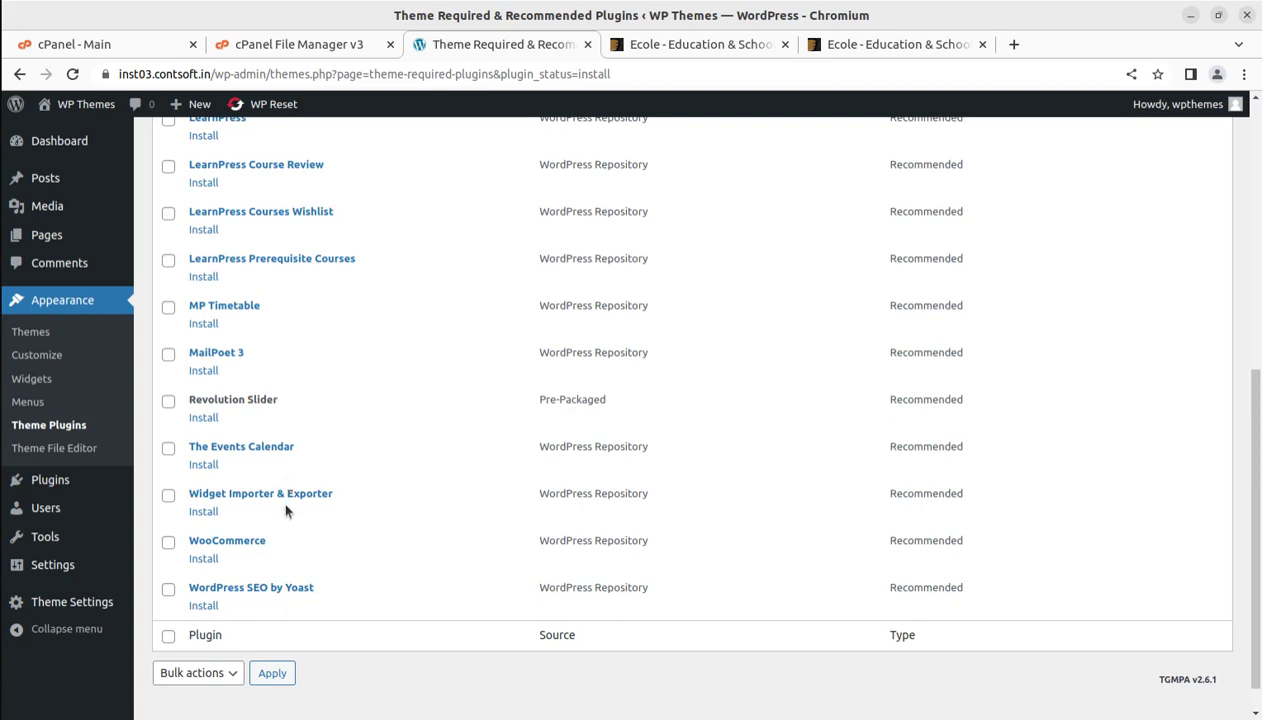
{"action": "scroll", "coordinate": [285, 510], "scroll_direction": "up", "scroll_amount": 3}
{"action": "left_click_drag", "start_coordinate": [402, 400], "coordinate": [177, 250]}
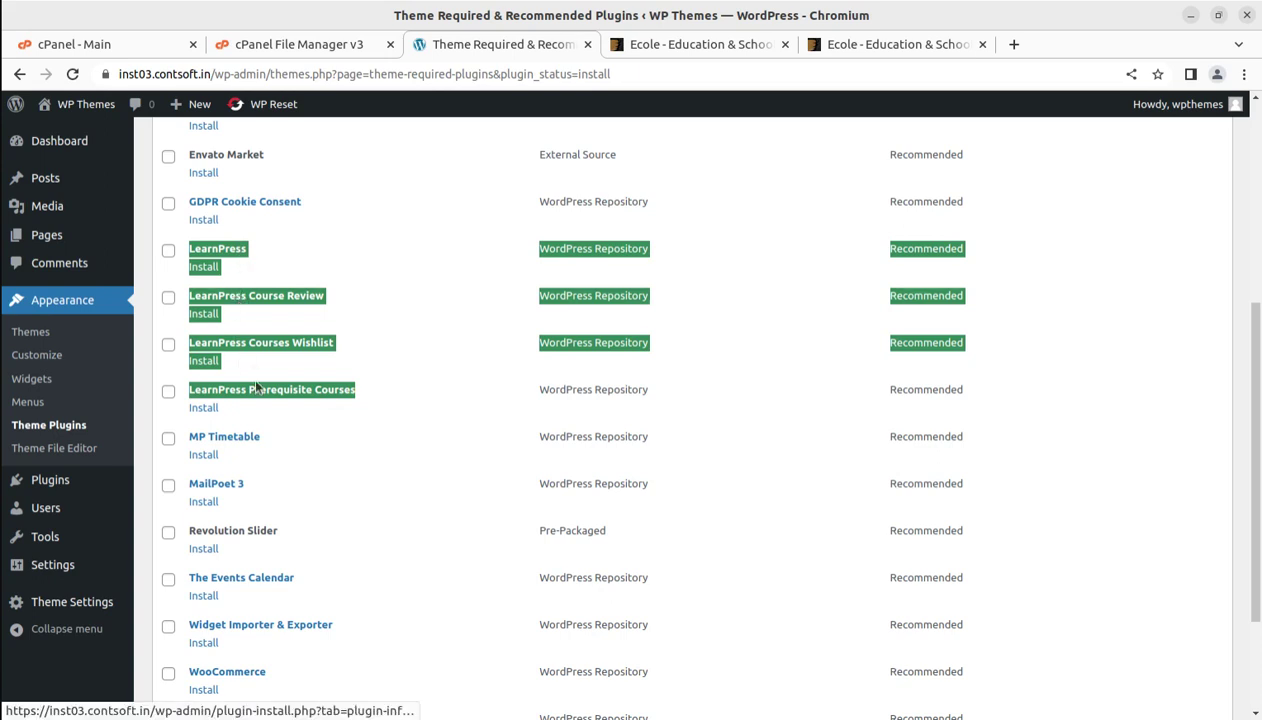
{"action": "scroll", "coordinate": [336, 545], "scroll_direction": "up", "scroll_amount": 5}
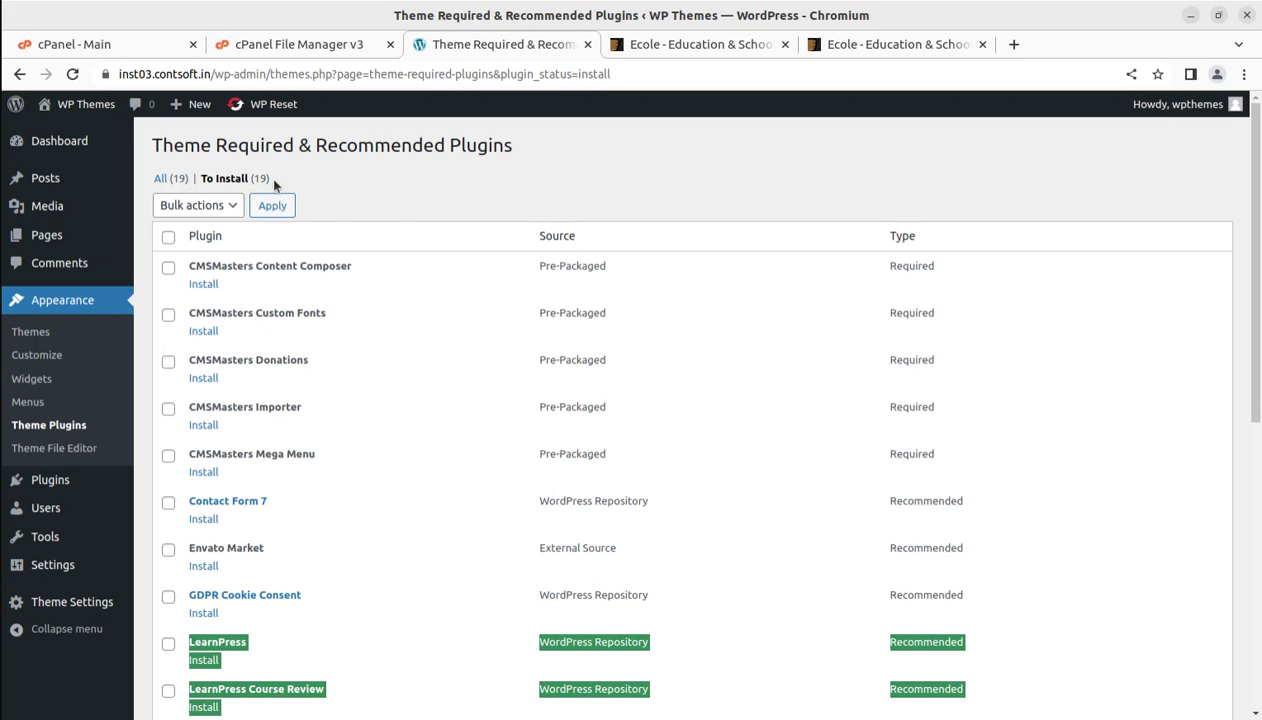
{"action": "left_click", "coordinate": [350, 180]}
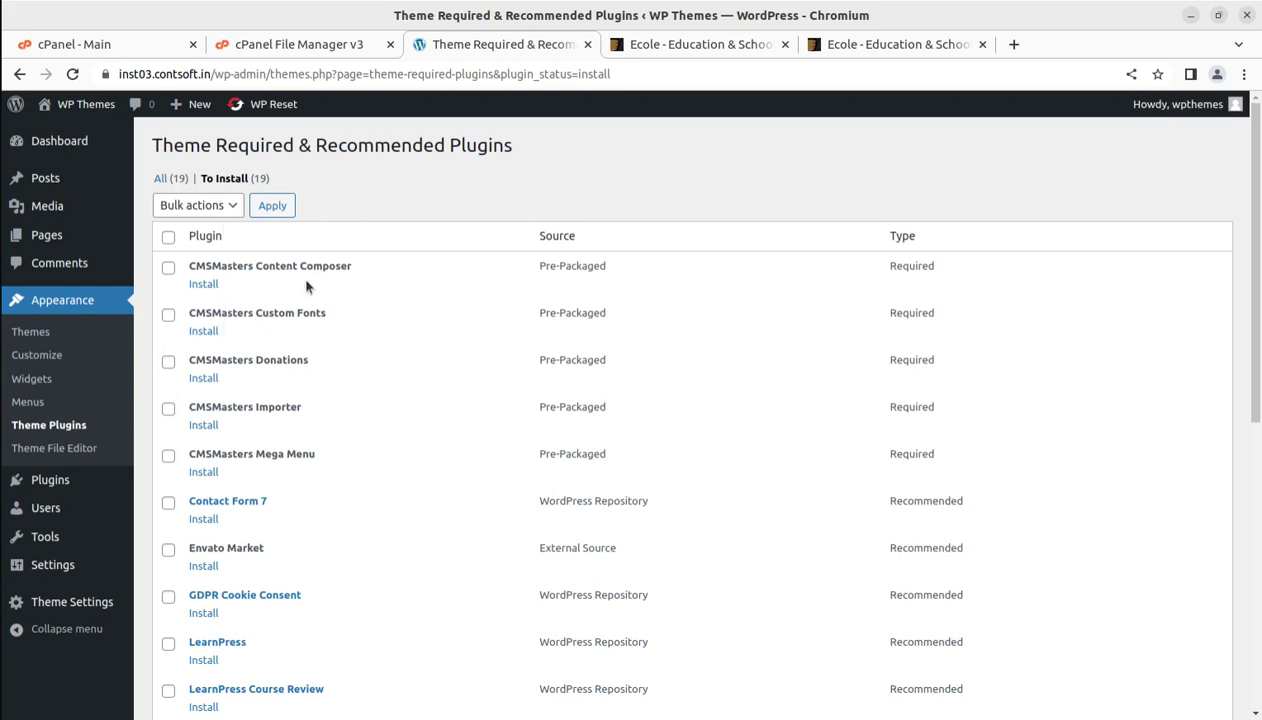
- Install all the listed required and recommended plugins at once with the Install bulk action
{"action": "scroll", "coordinate": [486, 466], "scroll_direction": "down", "scroll_amount": 3}
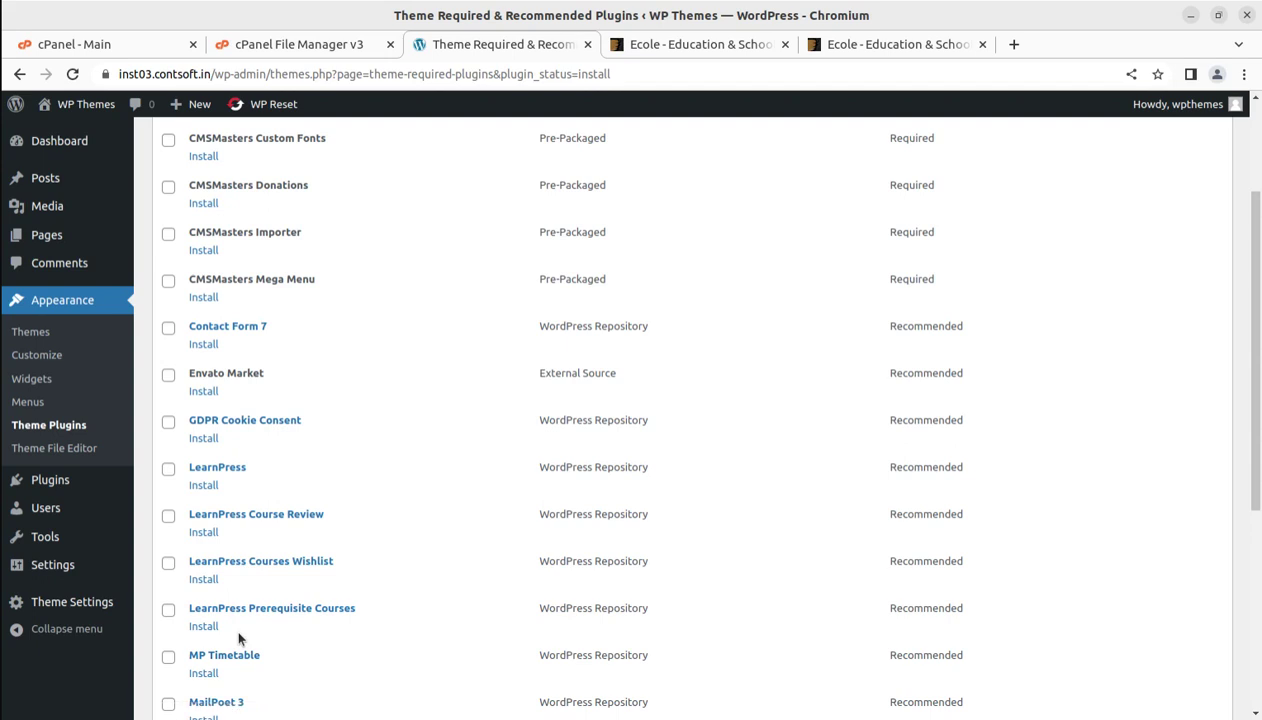
{"action": "scroll", "coordinate": [240, 630], "scroll_direction": "down", "scroll_amount": 2}
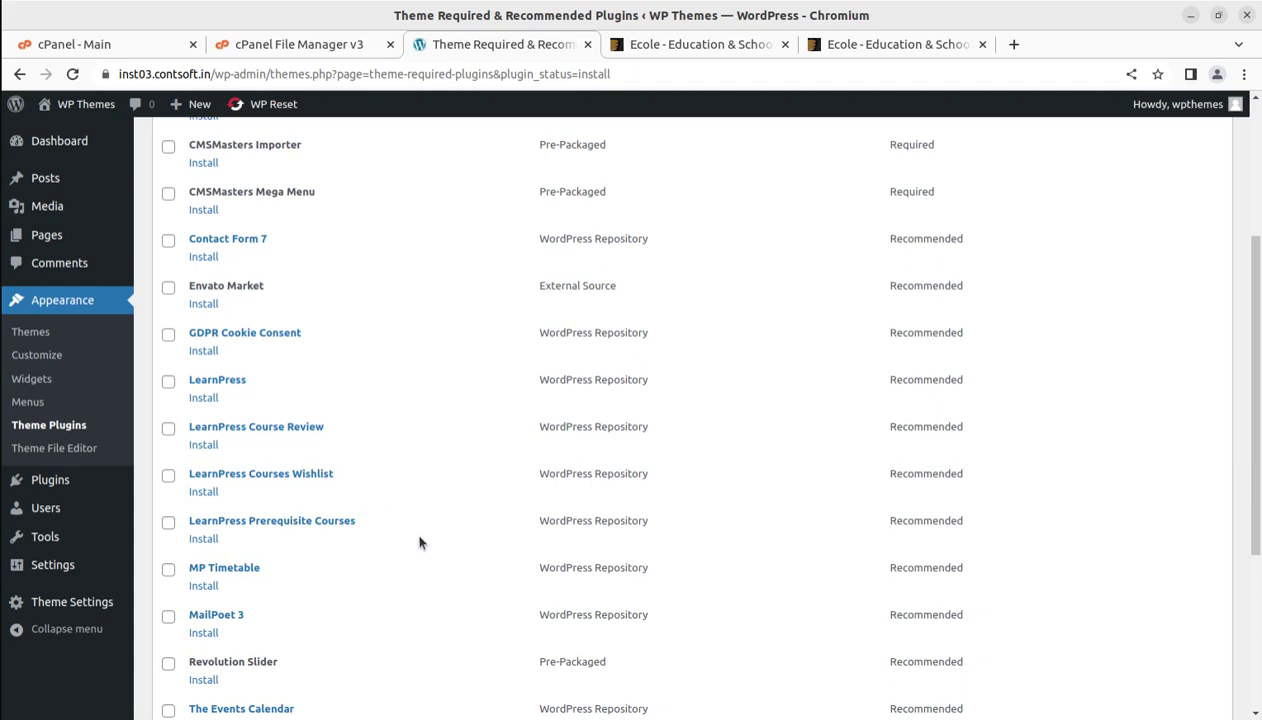
{"action": "scroll", "coordinate": [420, 538], "scroll_direction": "up", "scroll_amount": 3}
{"action": "scroll", "coordinate": [420, 538], "scroll_direction": "up", "scroll_amount": 2}
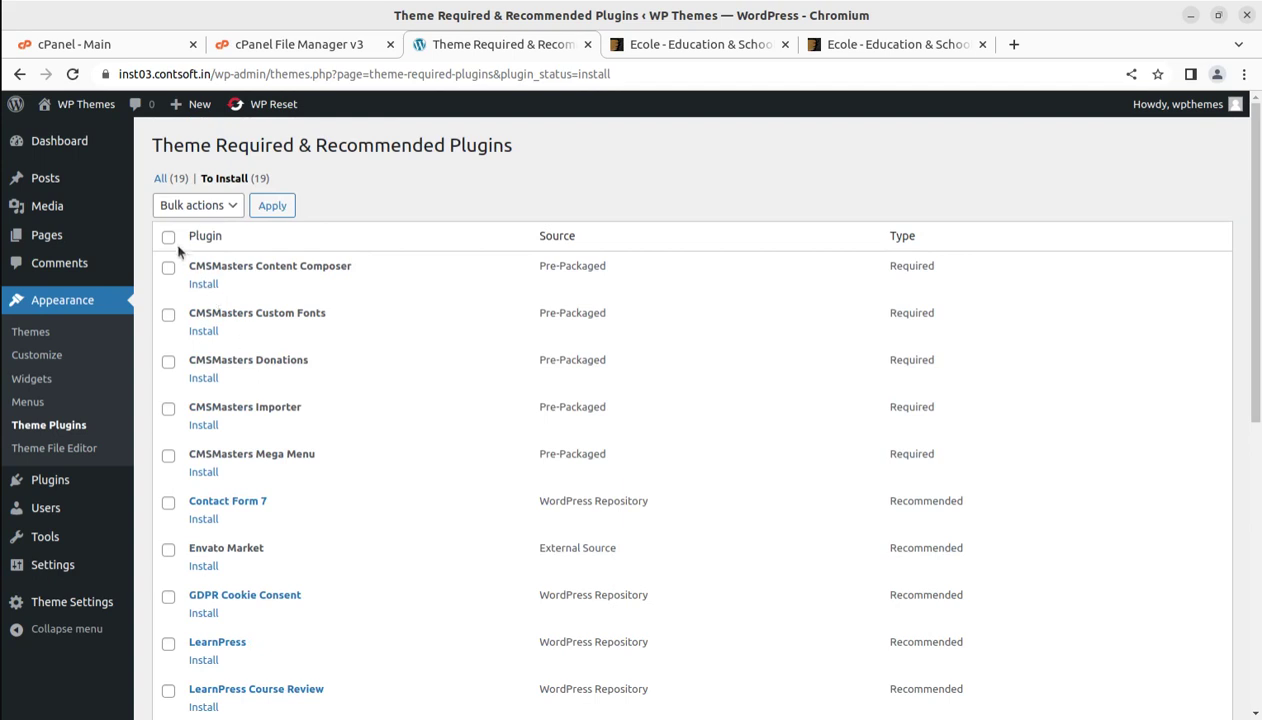
{"action": "left_click", "coordinate": [211, 206]}
{"action": "left_click", "coordinate": [209, 246]}
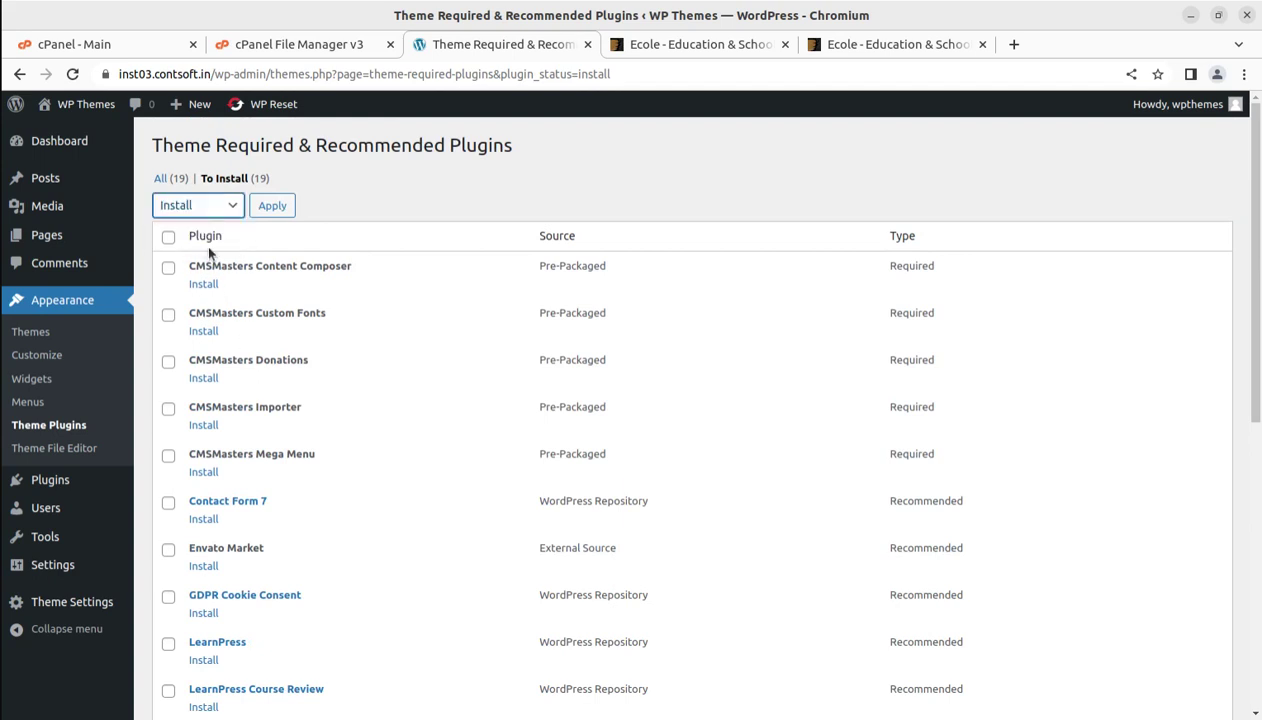
{"action": "left_click", "coordinate": [427, 199]}
{"action": "left_click", "coordinate": [169, 238]}
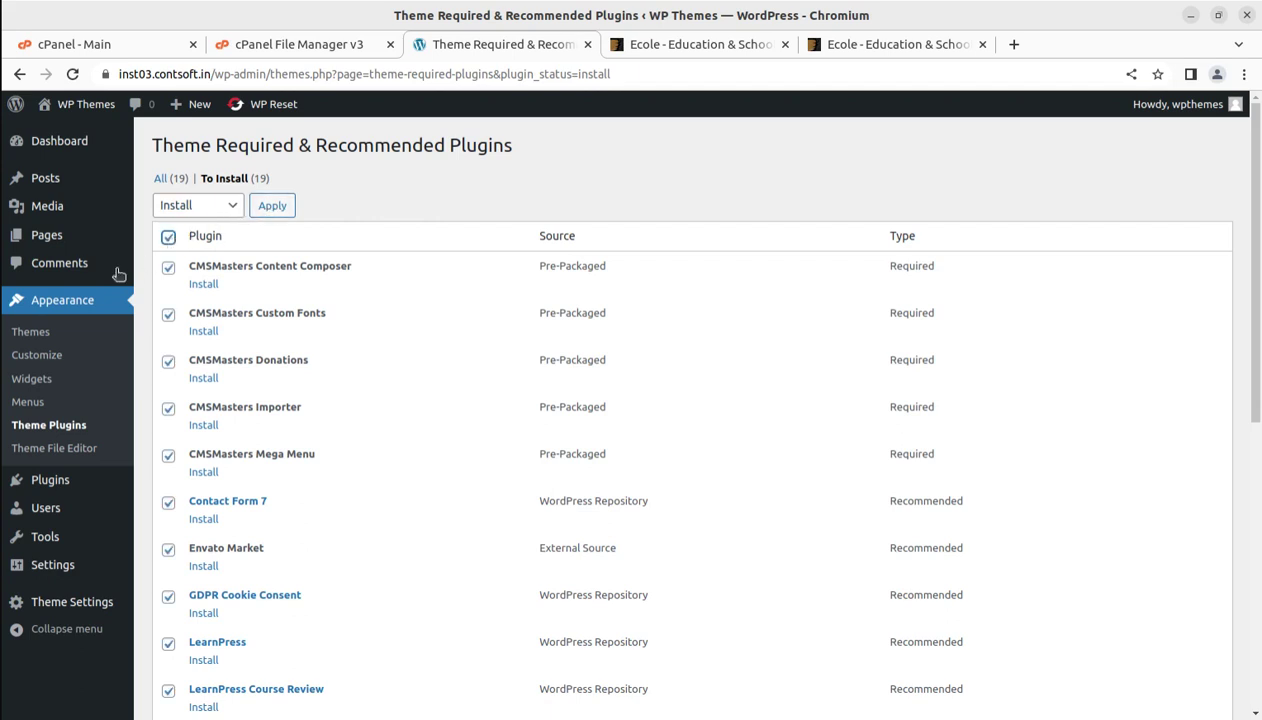
{"action": "left_click", "coordinate": [273, 210]}
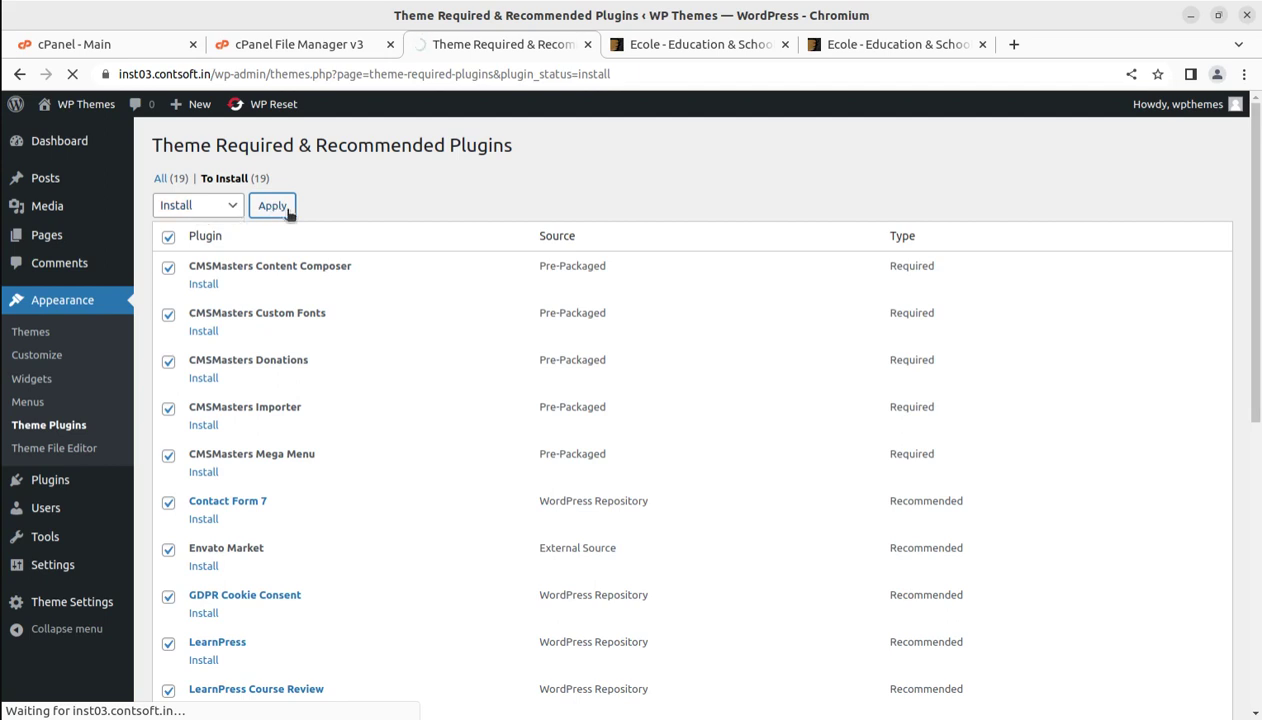
- Review the installation report for every plugin from CMSMasters Content Composer to WordPress SEO by Yoast
{"action": "scroll", "coordinate": [257, 275], "scroll_direction": "down", "scroll_amount": 3}
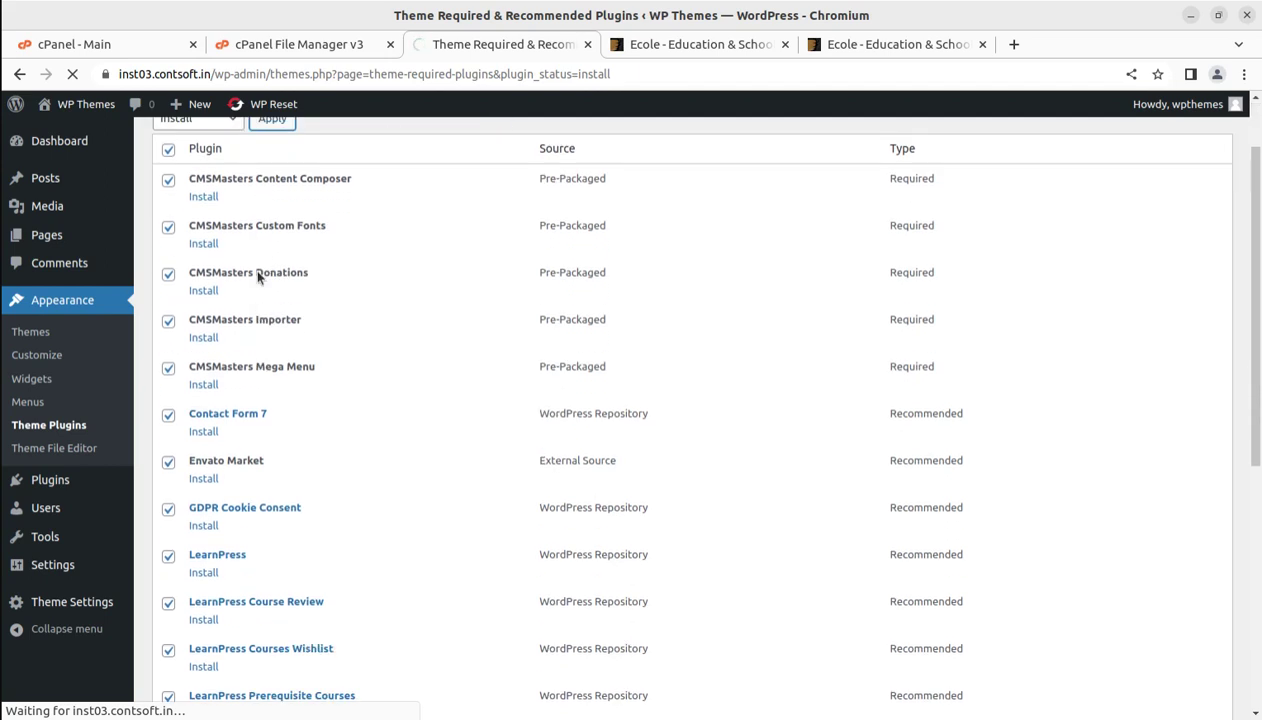
{"action": "scroll", "coordinate": [257, 275], "scroll_direction": "down", "scroll_amount": 2}
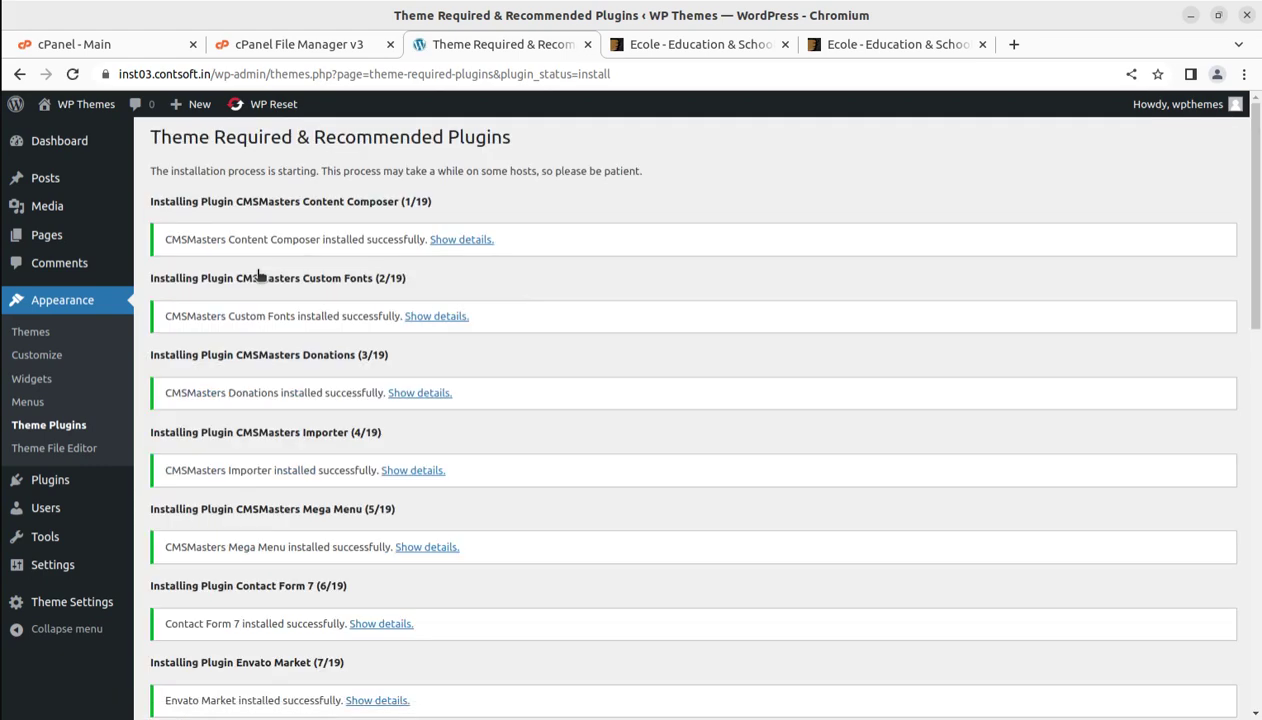
{"action": "scroll", "coordinate": [470, 320], "scroll_direction": "down", "scroll_amount": 8}
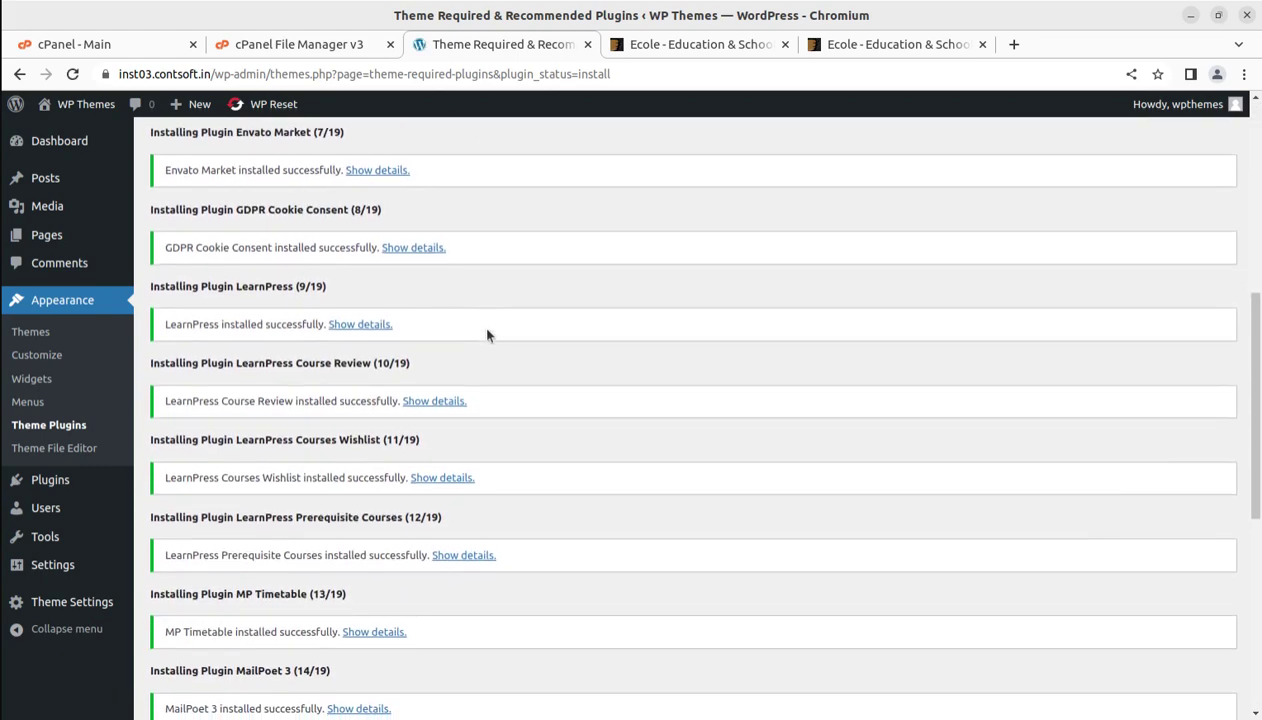
{"action": "scroll", "coordinate": [487, 335], "scroll_direction": "down", "scroll_amount": 3}
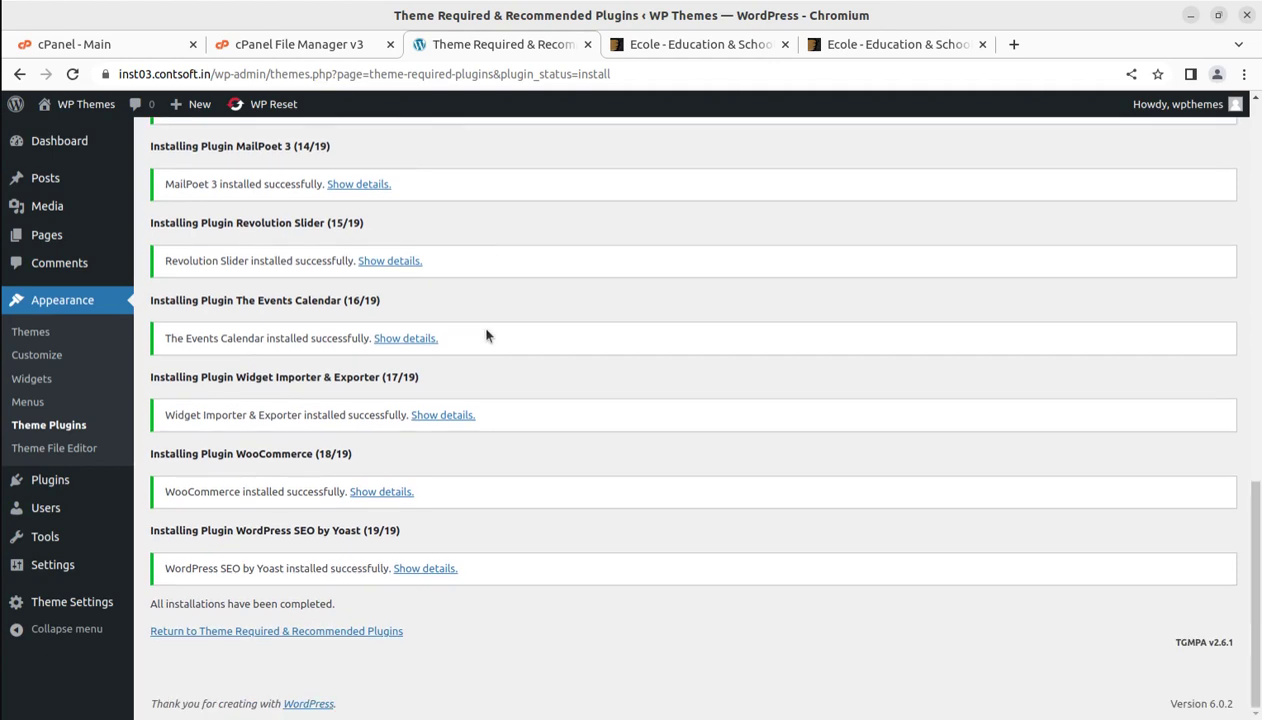
{"action": "scroll", "coordinate": [487, 335], "scroll_direction": "up", "scroll_amount": 6}
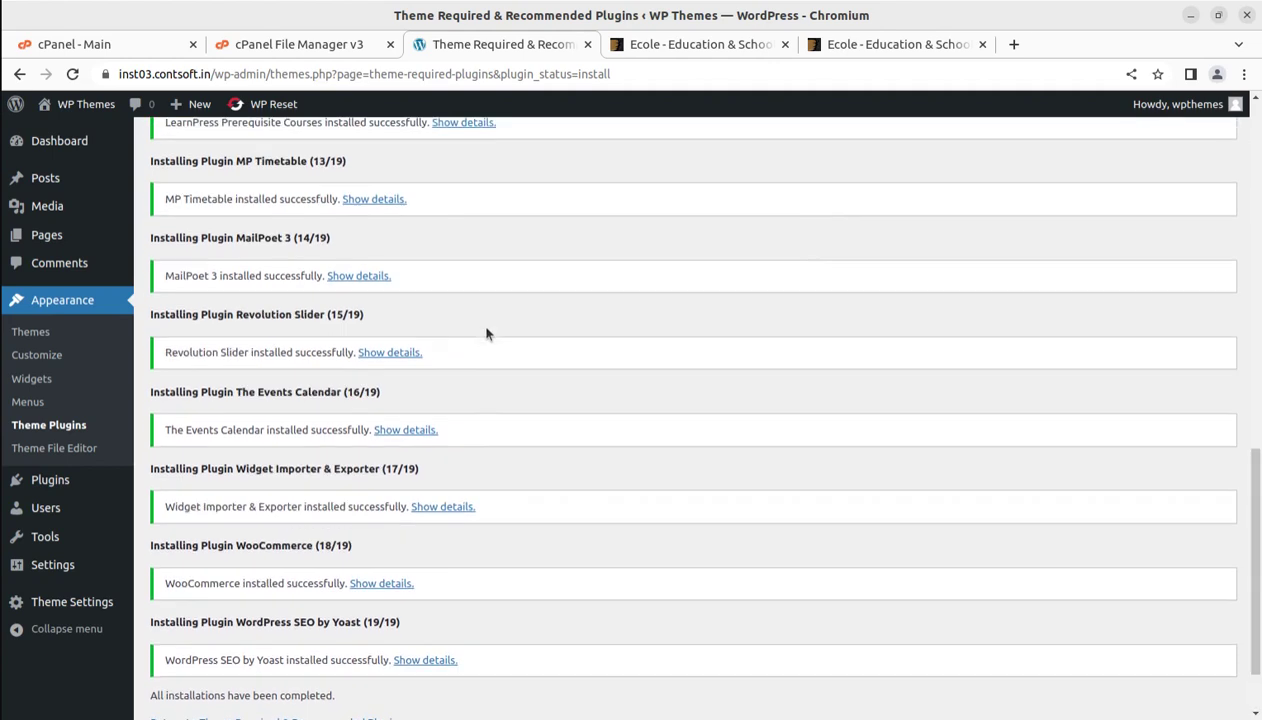
{"action": "scroll", "coordinate": [487, 335], "scroll_direction": "up", "scroll_amount": 2}
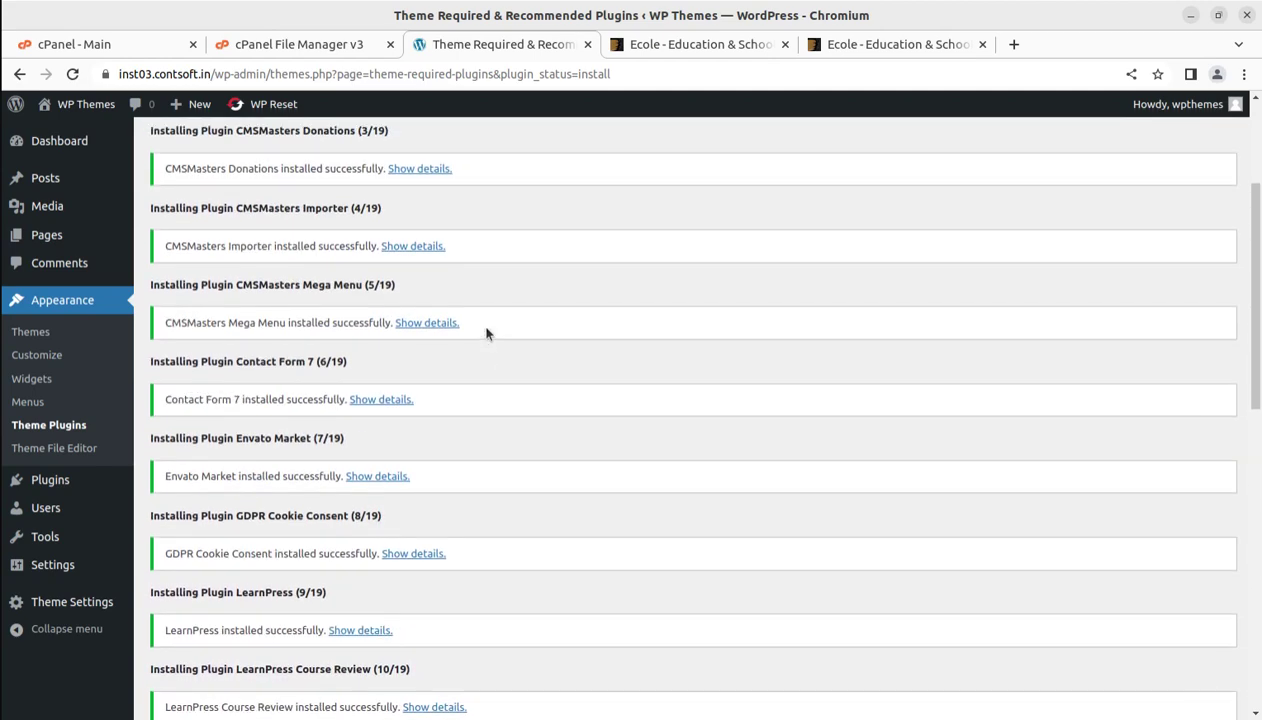
{"action": "scroll", "coordinate": [487, 335], "scroll_direction": "up", "scroll_amount": 2}
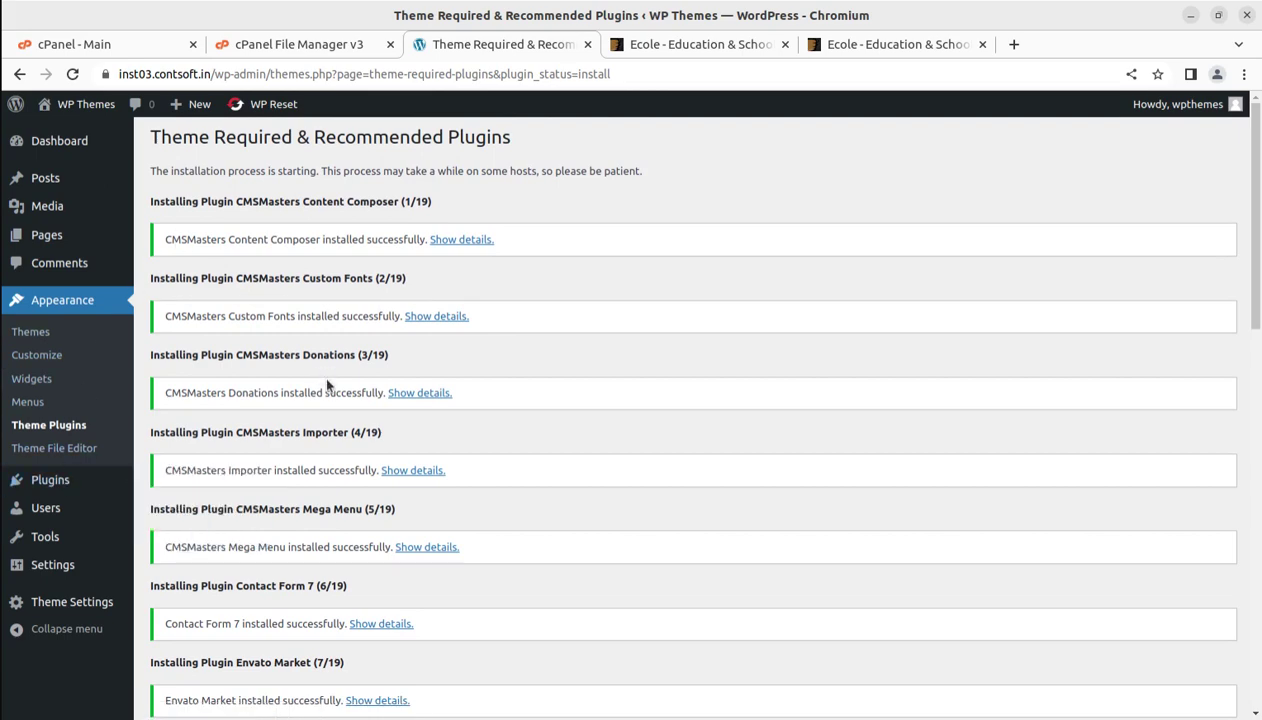
{"action": "scroll", "coordinate": [329, 410], "scroll_direction": "down", "scroll_amount": 2}
{"action": "scroll", "coordinate": [329, 416], "scroll_direction": "down", "scroll_amount": 7}
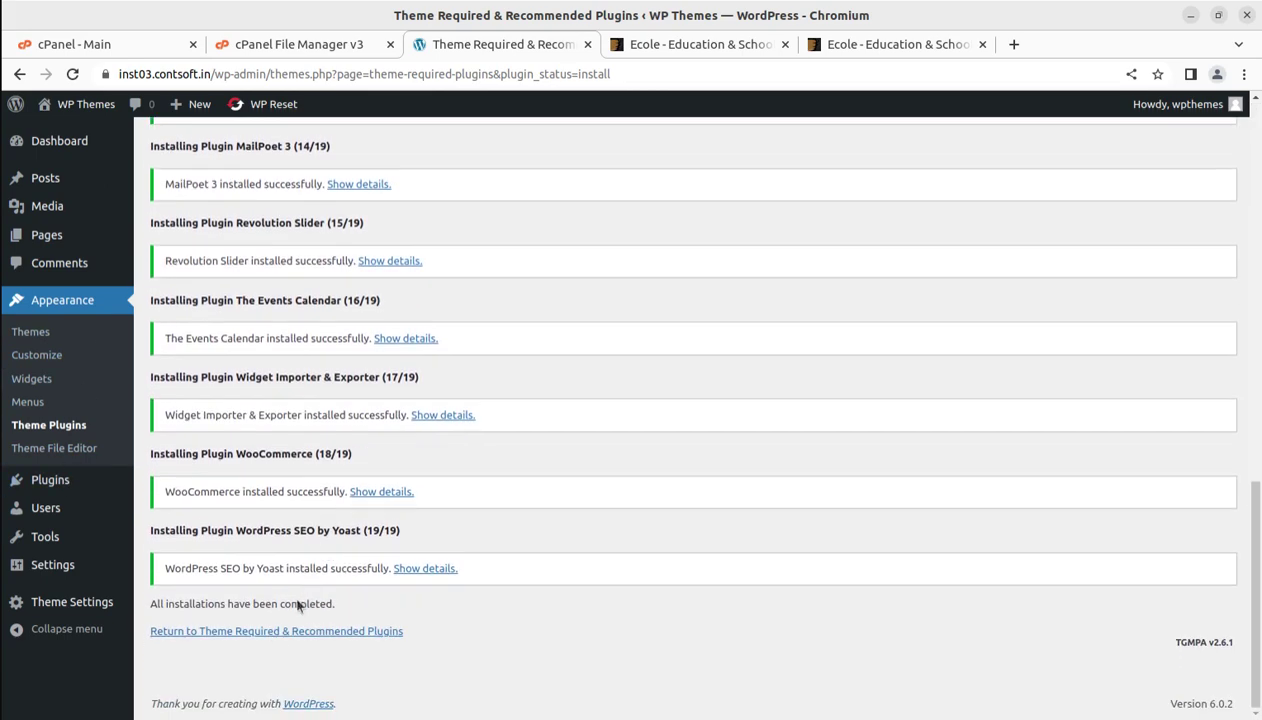
- Return to the required and recommended plugins list and activate all of its plugins with the Activate bulk action
{"action": "left_click", "coordinate": [268, 630]}
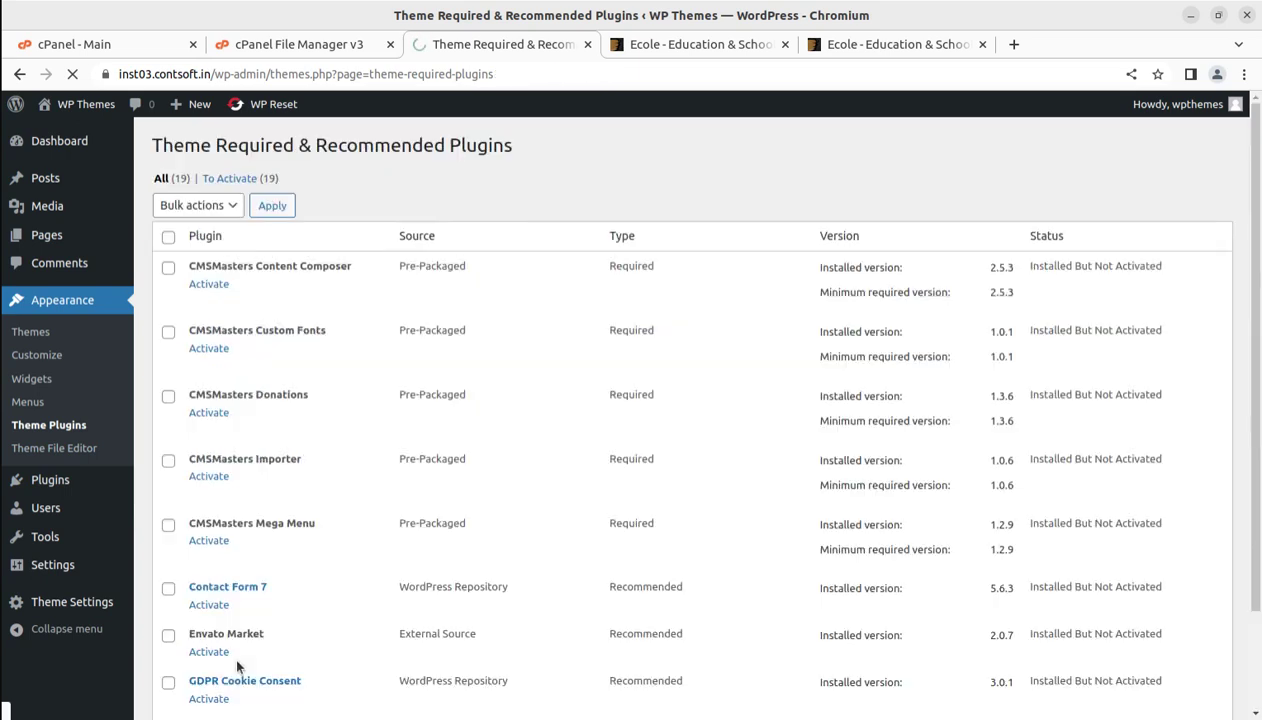
{"action": "left_click", "coordinate": [168, 238]}
{"action": "scroll", "coordinate": [327, 438], "scroll_direction": "down", "scroll_amount": 4}
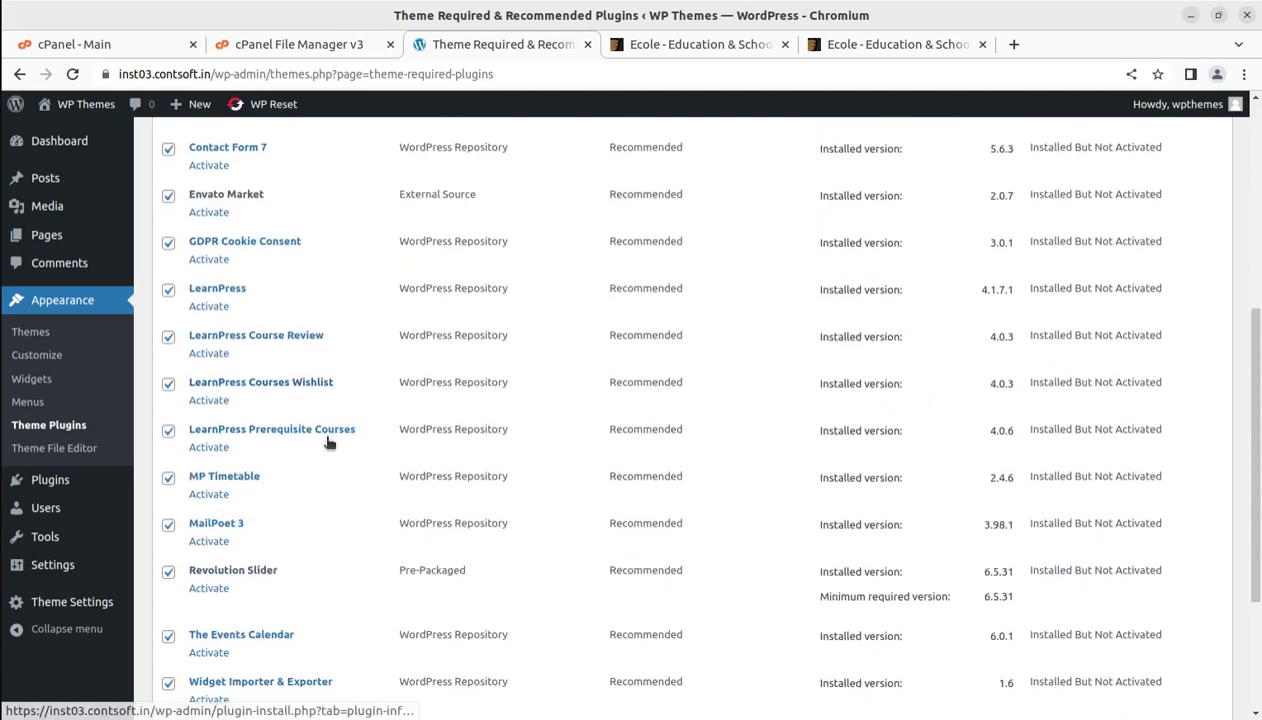
{"action": "scroll", "coordinate": [327, 441], "scroll_direction": "down", "scroll_amount": 3}
{"action": "scroll", "coordinate": [327, 442], "scroll_direction": "up", "scroll_amount": 6}
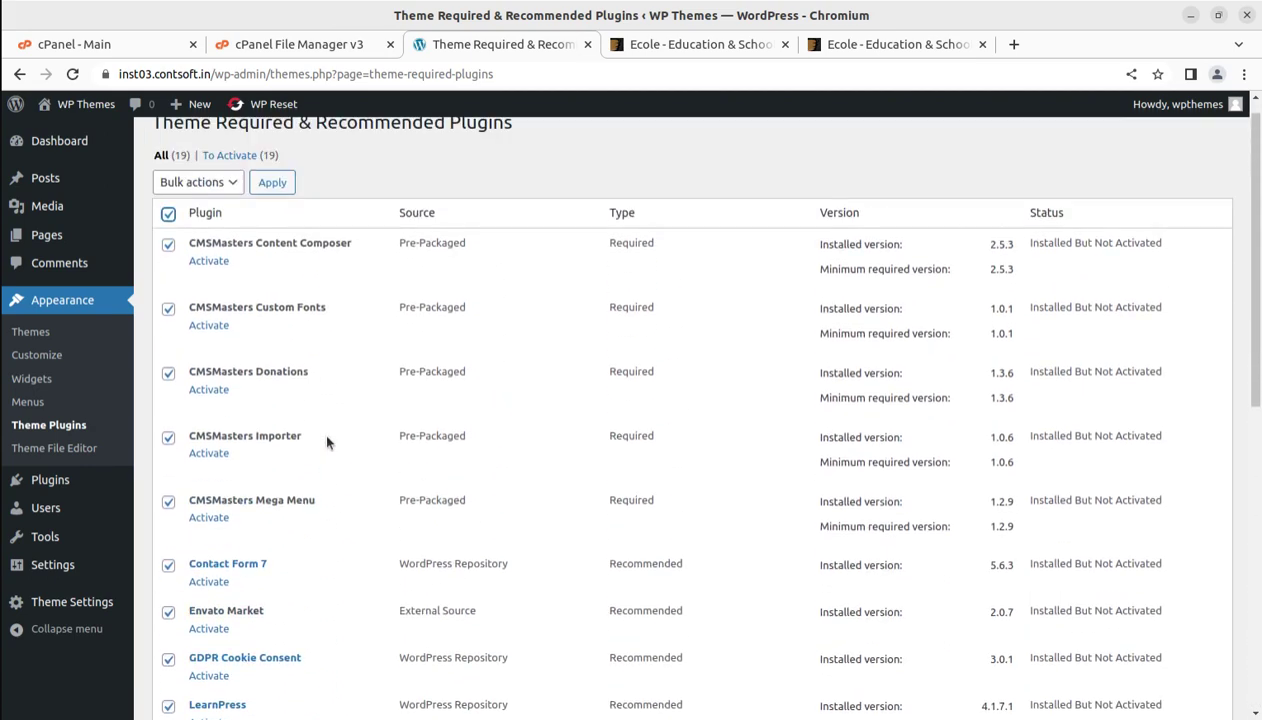
{"action": "scroll", "coordinate": [327, 441], "scroll_direction": "up", "scroll_amount": 1}
{"action": "left_click", "coordinate": [212, 206]}
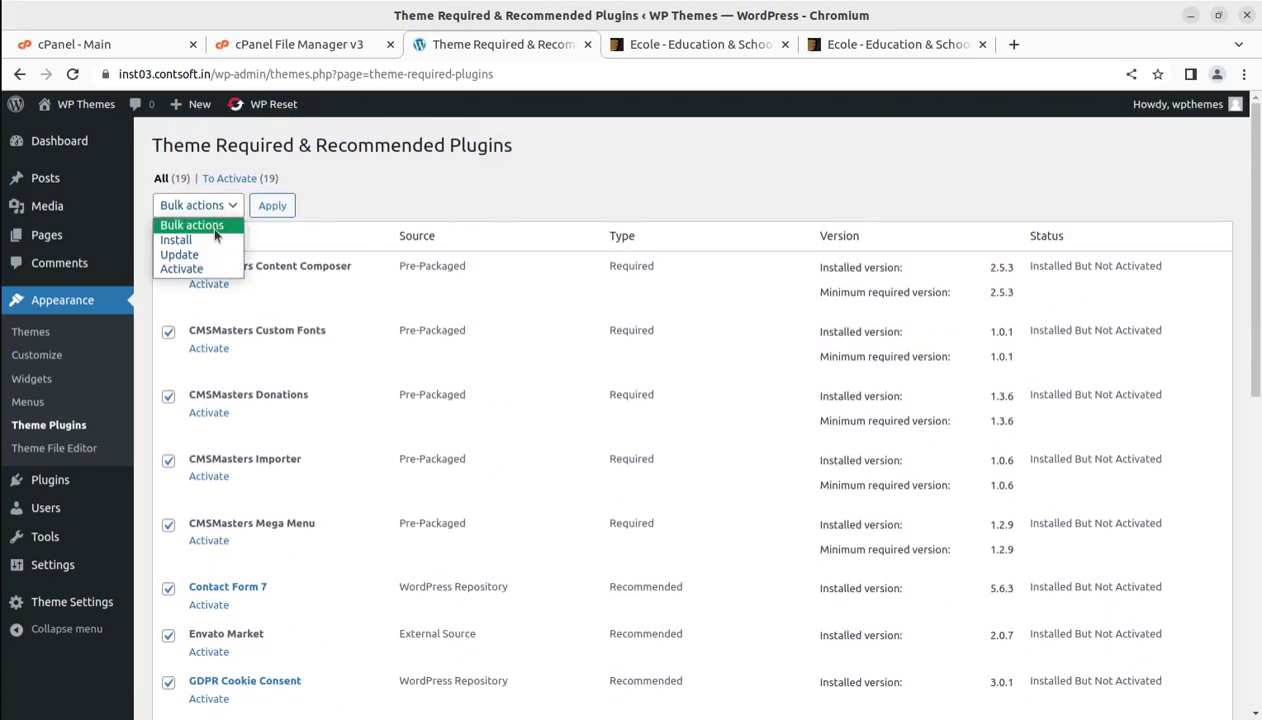
{"action": "left_click", "coordinate": [190, 269]}
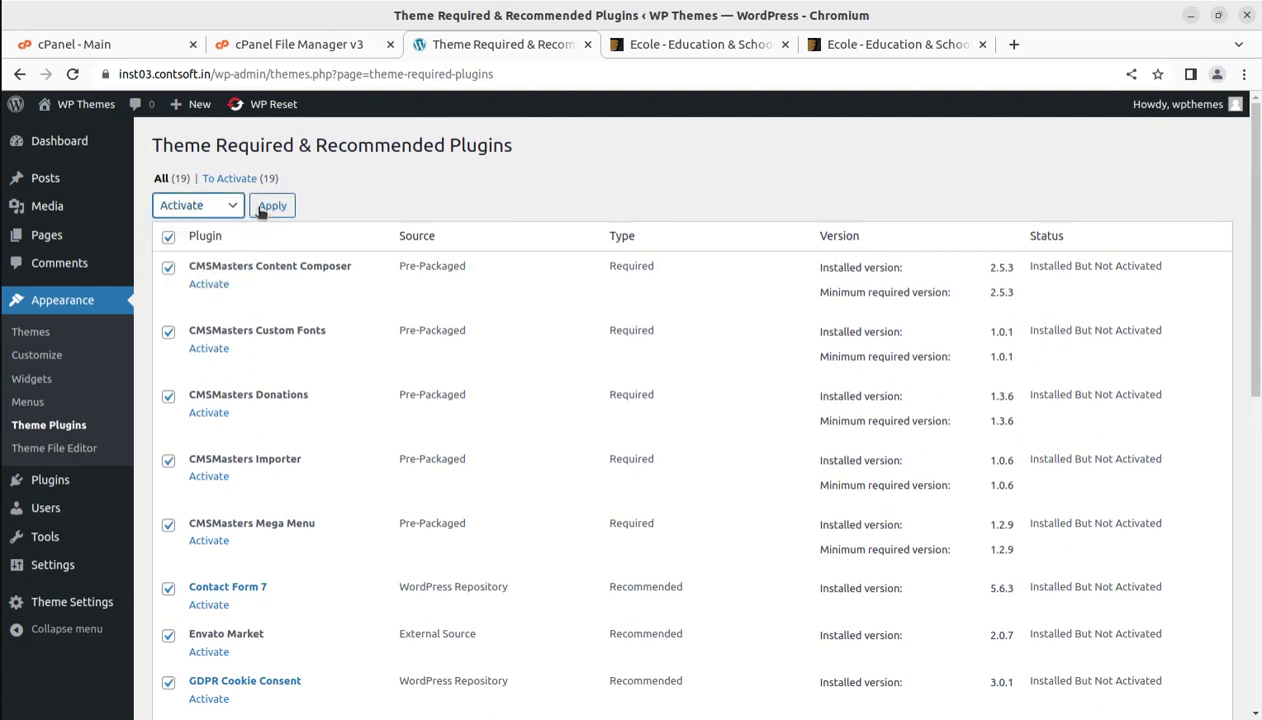
{"action": "left_click", "coordinate": [262, 207]}
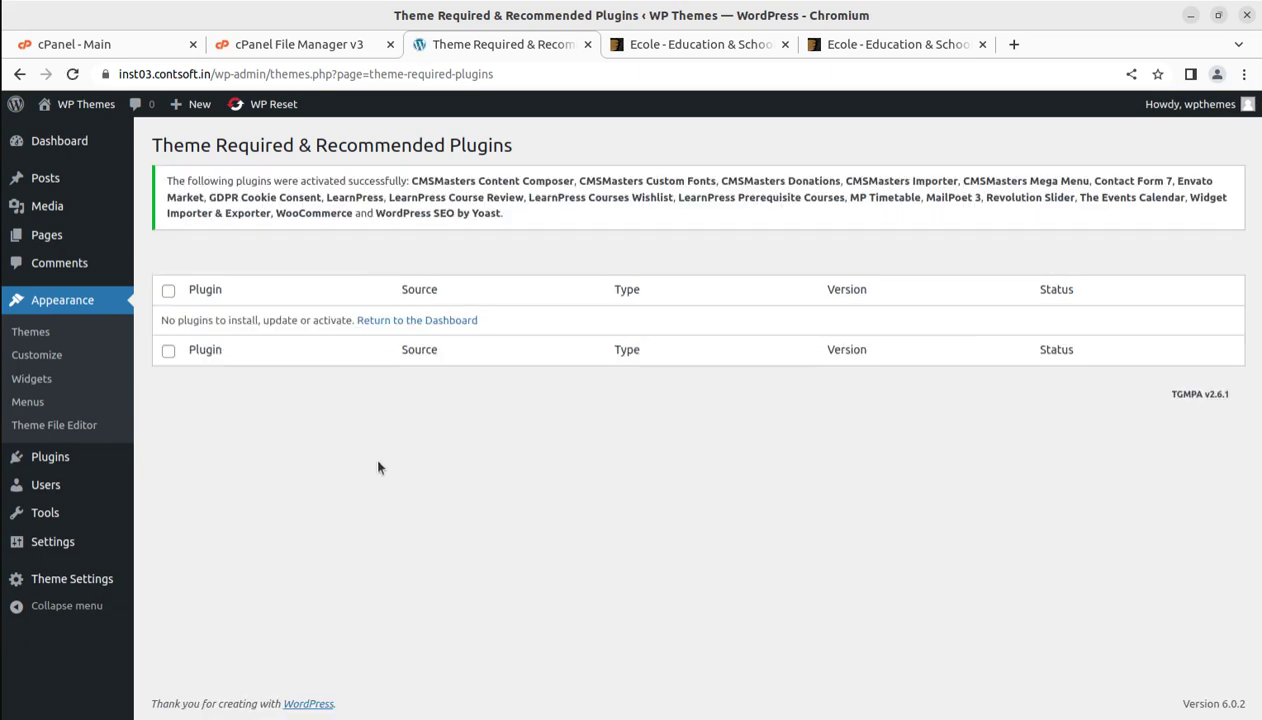
- Go to the WordPress dashboard and look over the Yoast SEO installation page and the expanded admin menu
{"action": "left_click", "coordinate": [60, 145]}
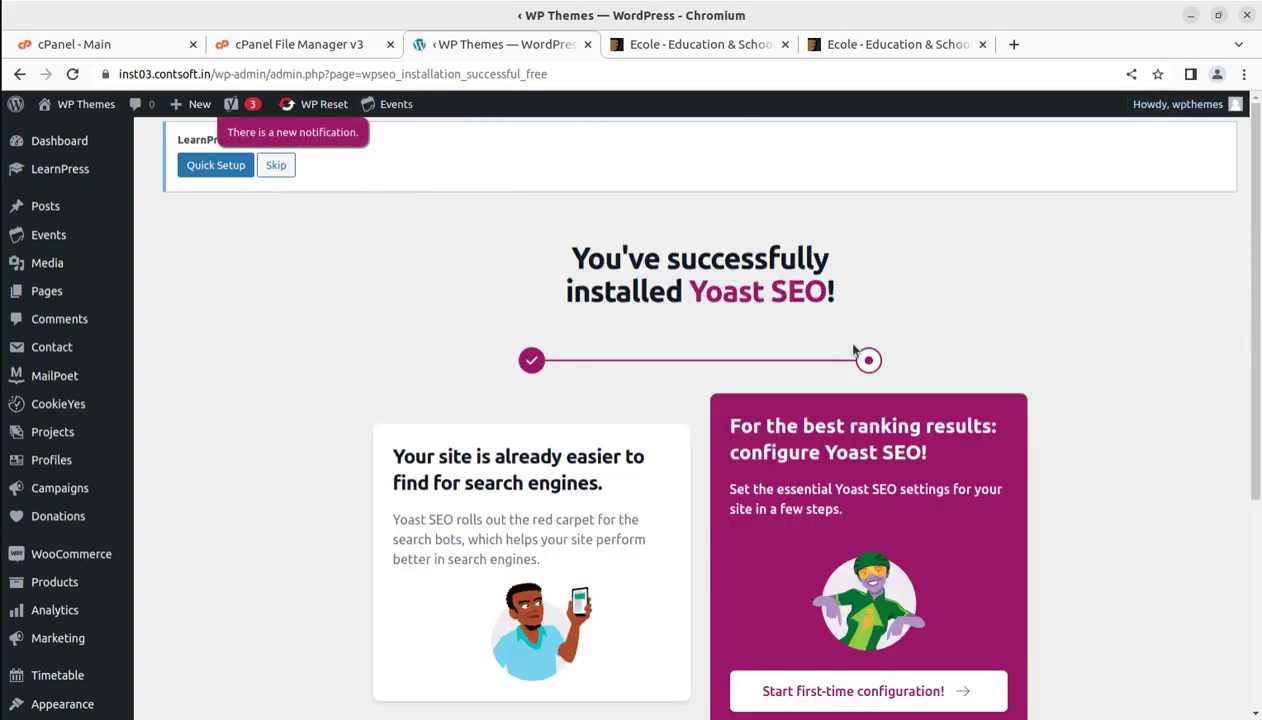
{"action": "scroll", "coordinate": [855, 350], "scroll_direction": "down", "scroll_amount": 5}
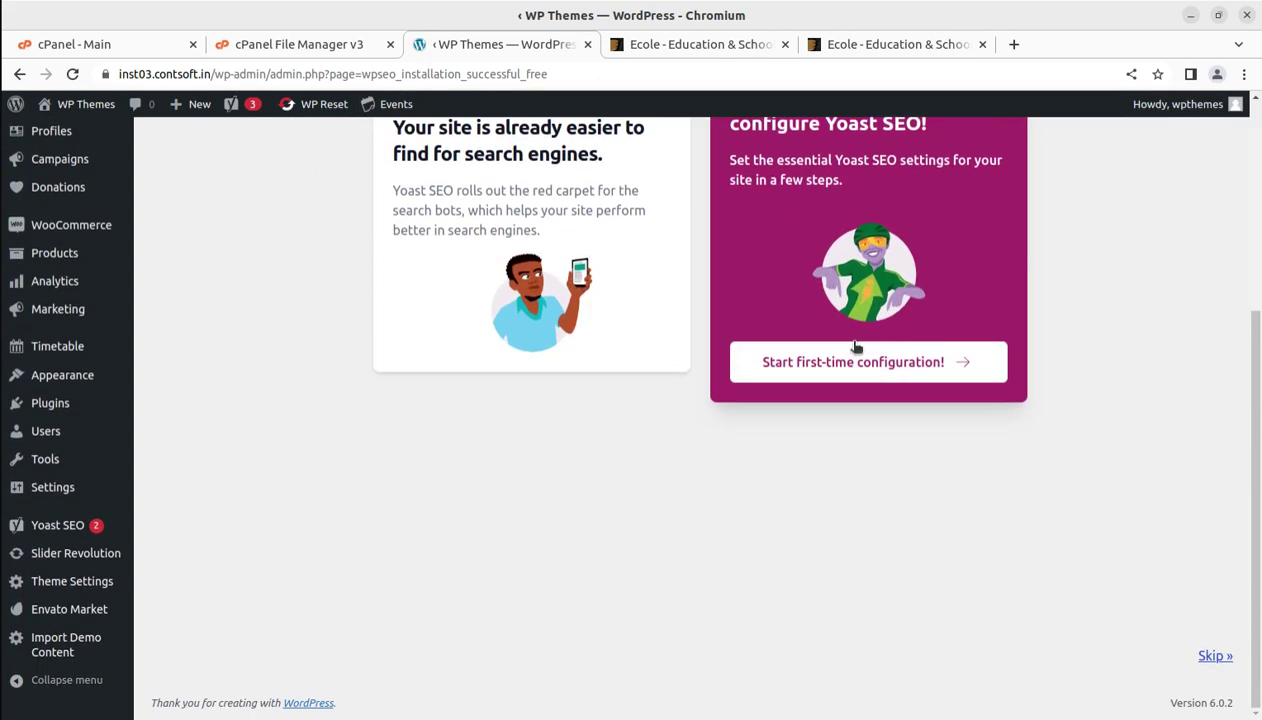
{"action": "scroll", "coordinate": [853, 349], "scroll_direction": "up", "scroll_amount": 4}
{"action": "scroll", "coordinate": [60, 200], "scroll_direction": "up", "scroll_amount": 1}
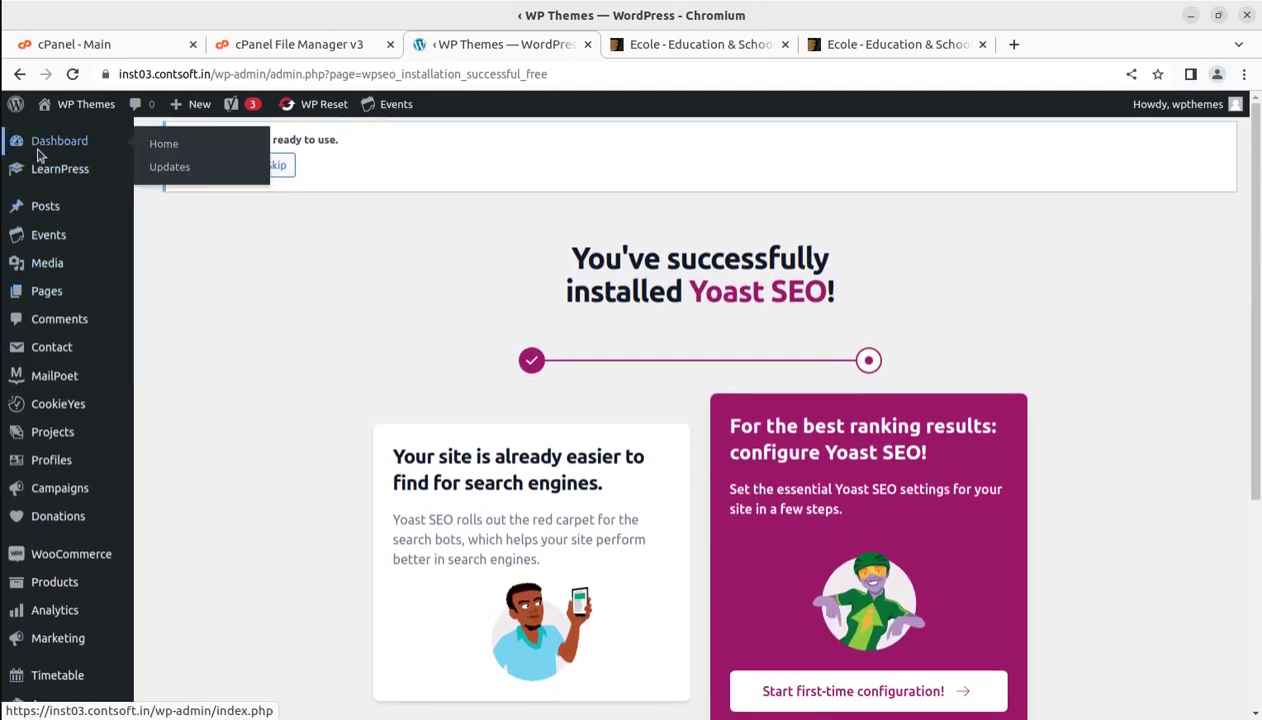
- Open the WordPress dashboard home and examine the admin menu entries from LearnPress through Import Demo Content
{"action": "left_click", "coordinate": [38, 152]}
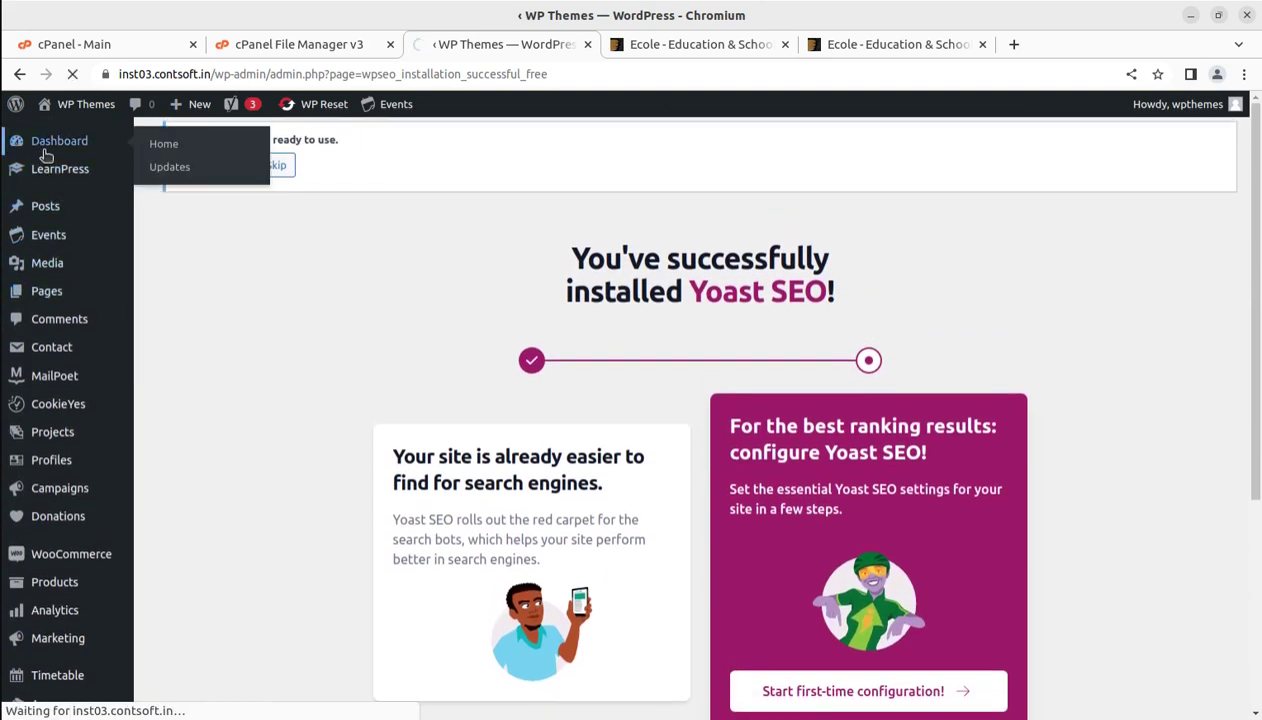
{"action": "mouse_move", "coordinate": [60, 168]}
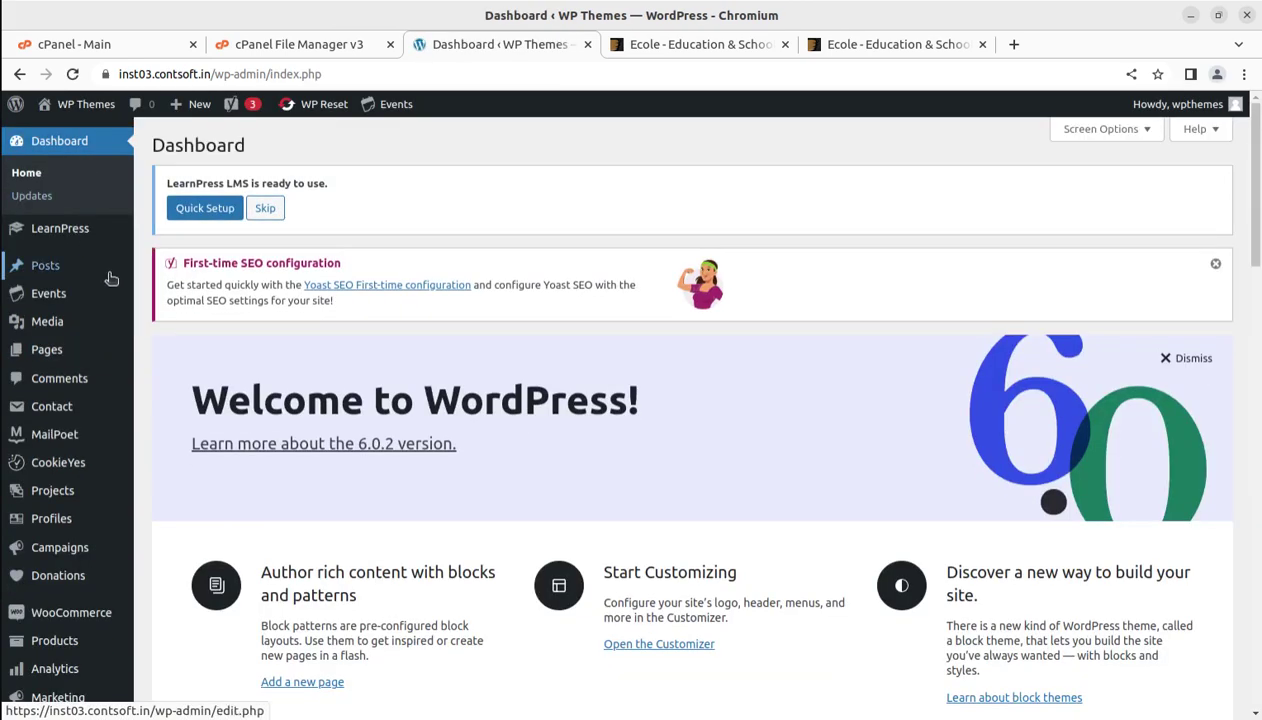
{"action": "scroll", "coordinate": [107, 332], "scroll_direction": "down", "scroll_amount": 3}
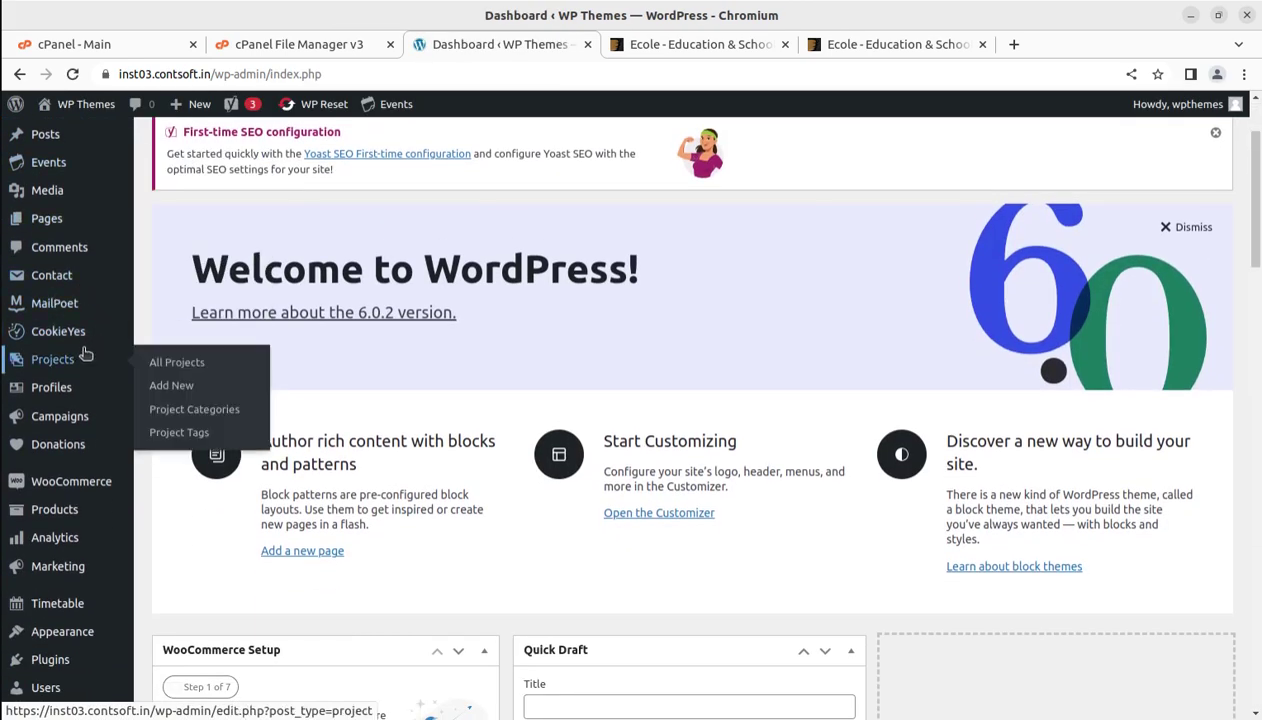
{"action": "scroll", "coordinate": [118, 341], "scroll_direction": "down", "scroll_amount": 1}
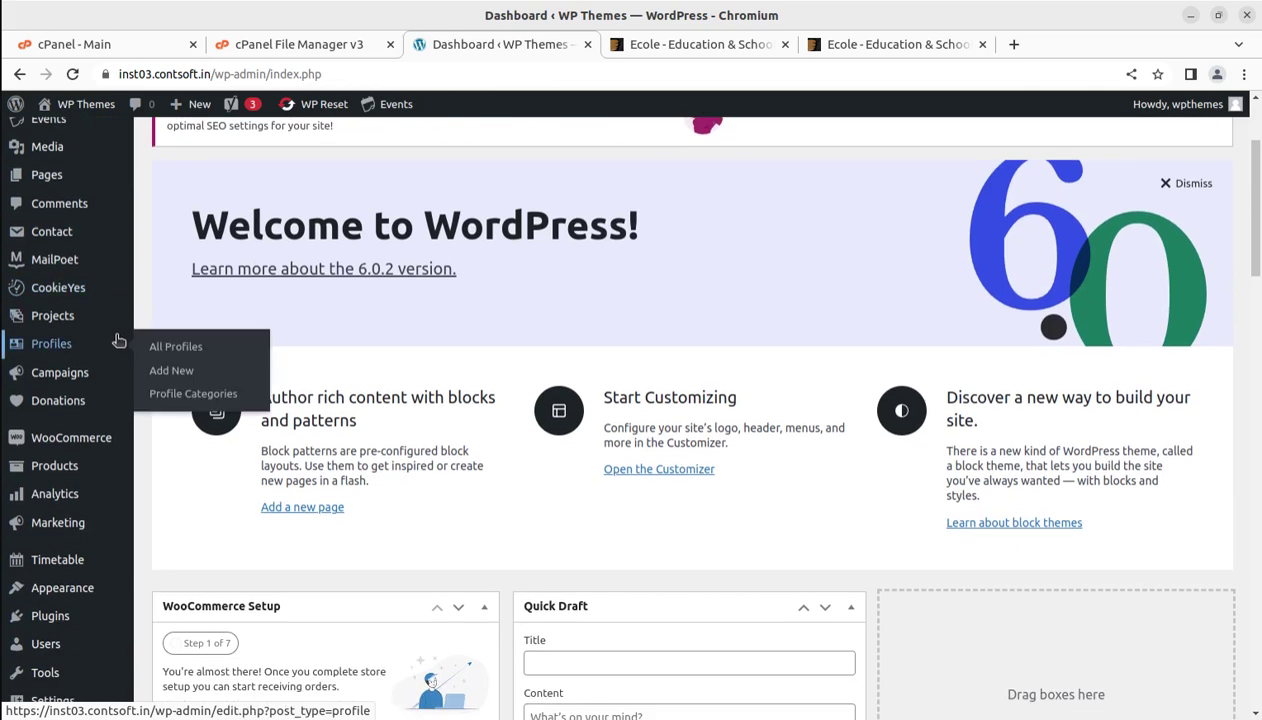
{"action": "scroll", "coordinate": [118, 341], "scroll_direction": "down", "scroll_amount": 4}
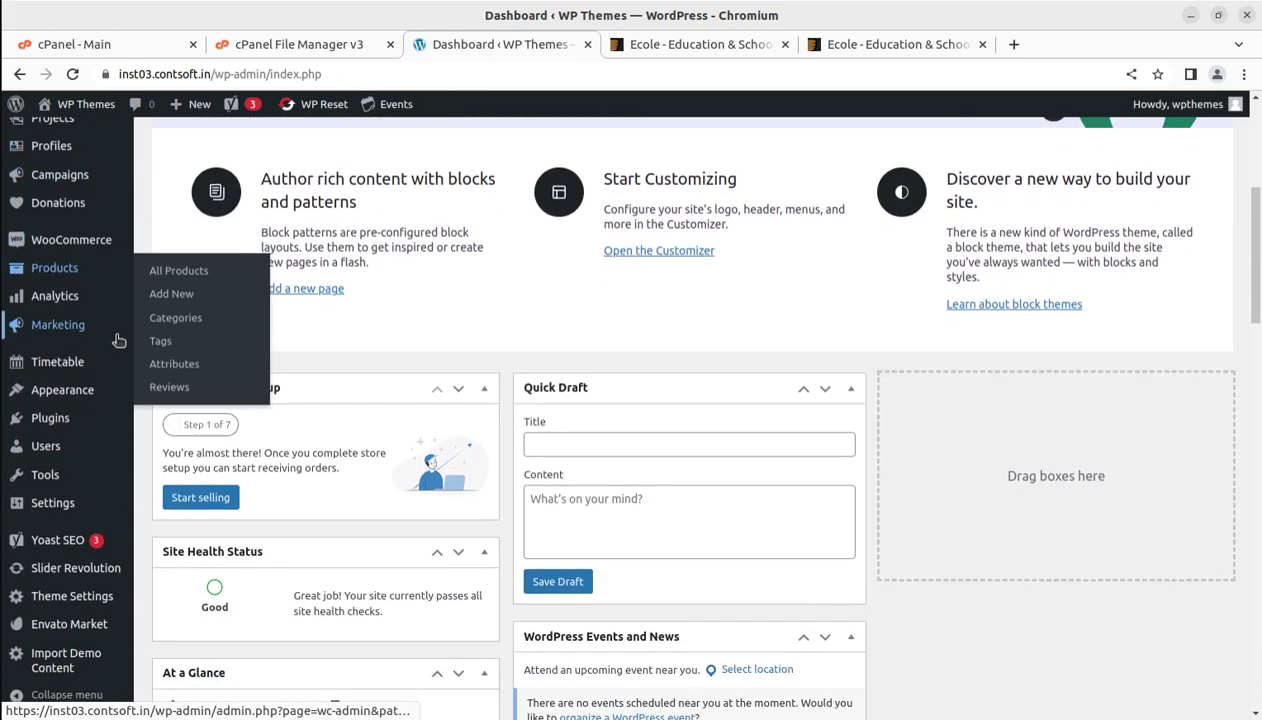
{"action": "scroll", "coordinate": [118, 341], "scroll_direction": "up", "scroll_amount": 4}
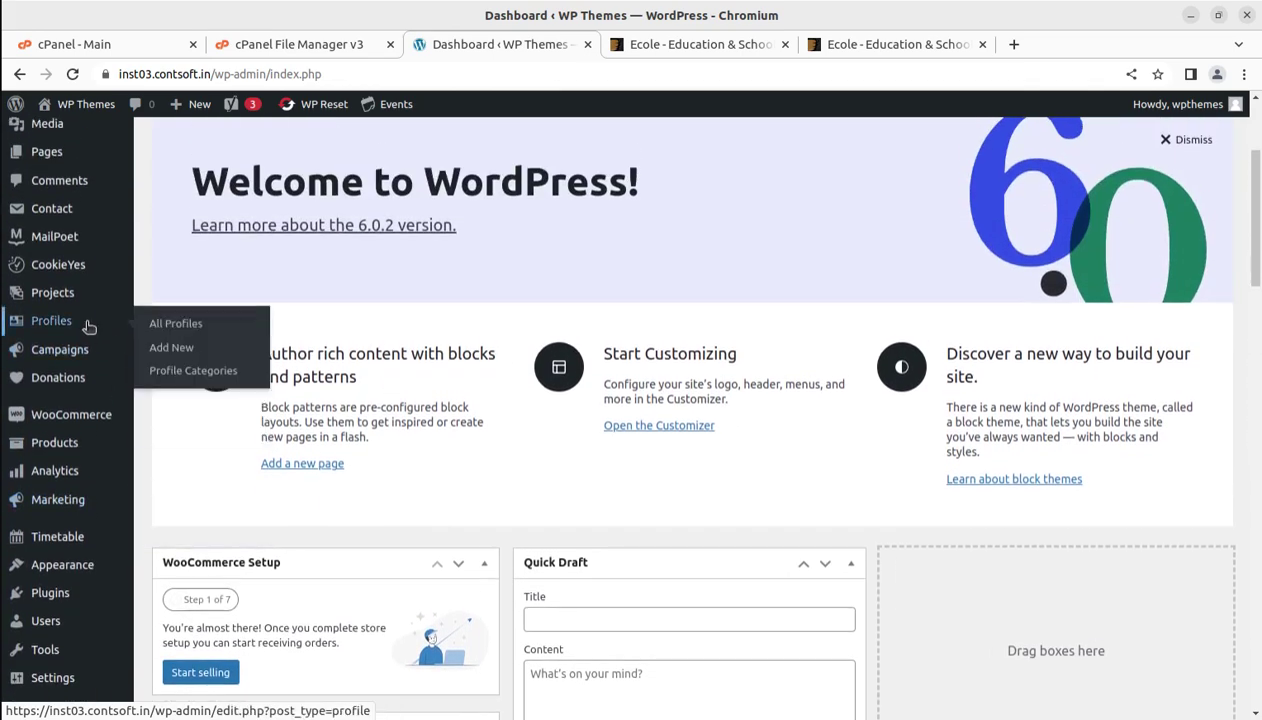
{"action": "scroll", "coordinate": [118, 341], "scroll_direction": "down", "scroll_amount": 2}
{"action": "mouse_move", "coordinate": [66, 263]}
{"action": "scroll", "coordinate": [66, 263], "scroll_direction": "down", "scroll_amount": 4}
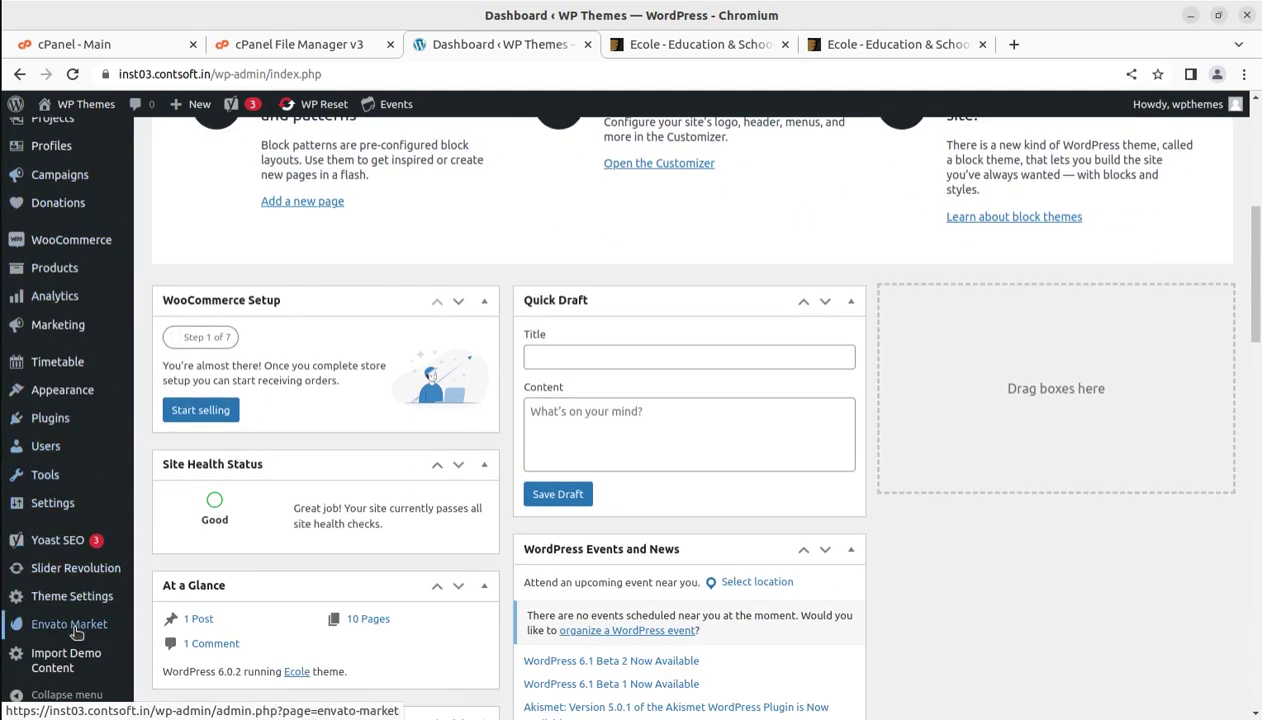
{"action": "mouse_move", "coordinate": [74, 606]}
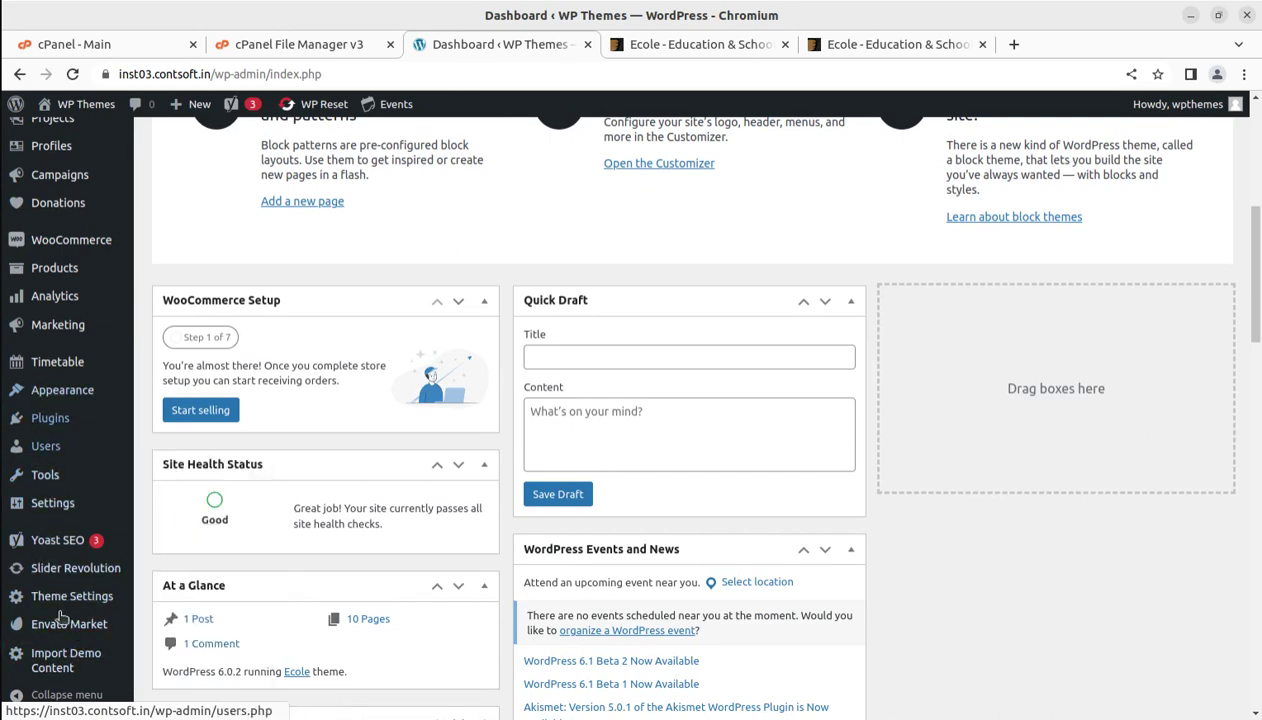
- Dismiss the First-time SEO configuration notice on the dashboard
{"action": "scroll", "coordinate": [62, 624], "scroll_direction": "up", "scroll_amount": 5}
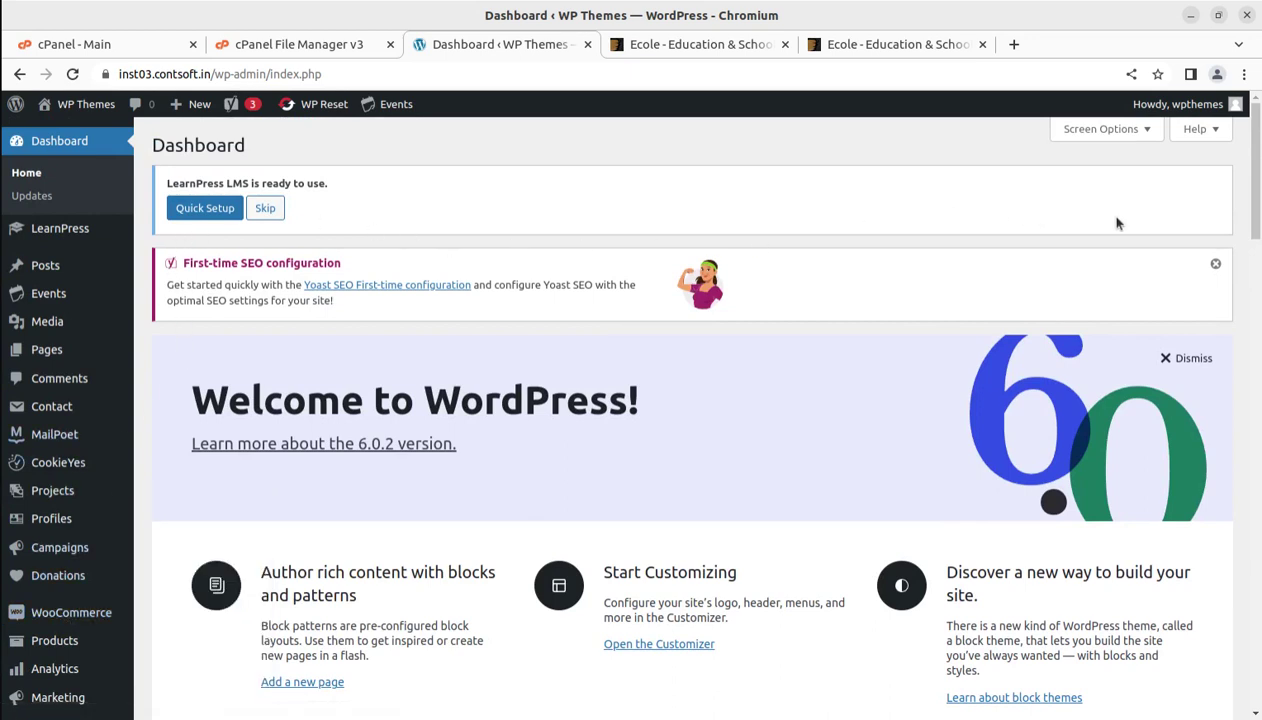
{"action": "left_click", "coordinate": [1215, 268]}
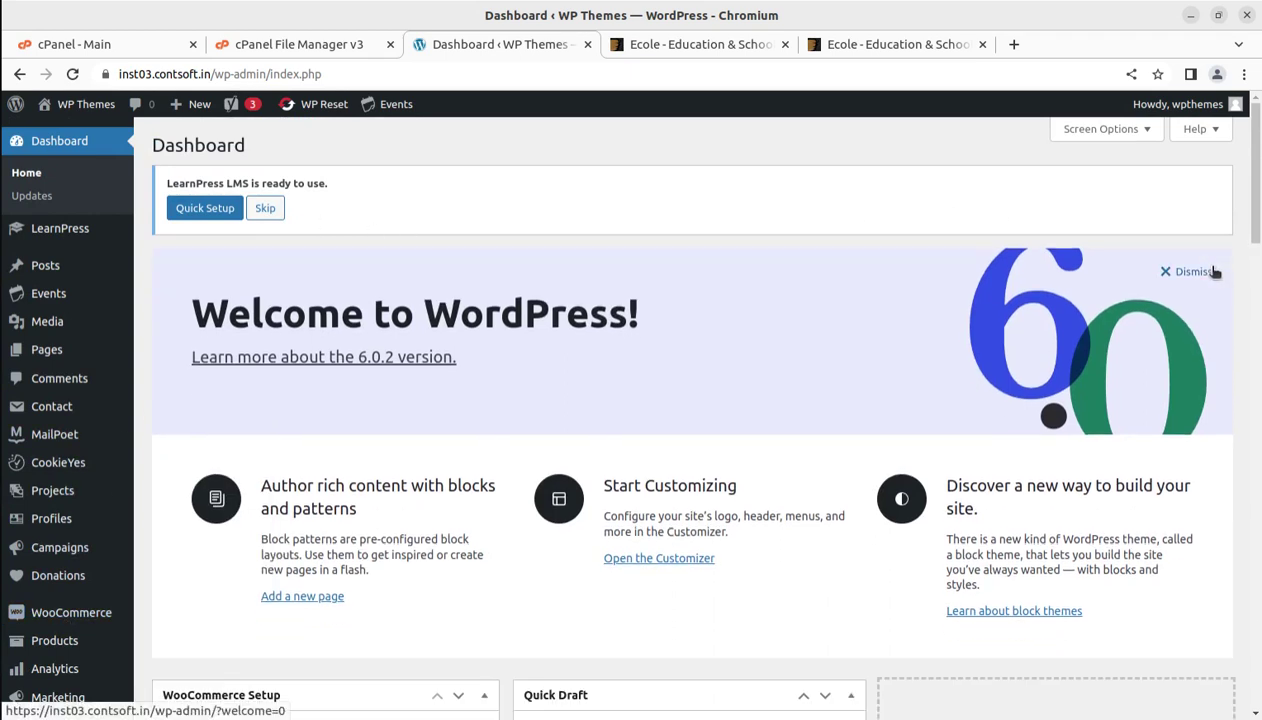
- Look over the Discover Our School page in the École ThemeForest preview and return to the WordPress dashboard
{"action": "left_click", "coordinate": [857, 48]}
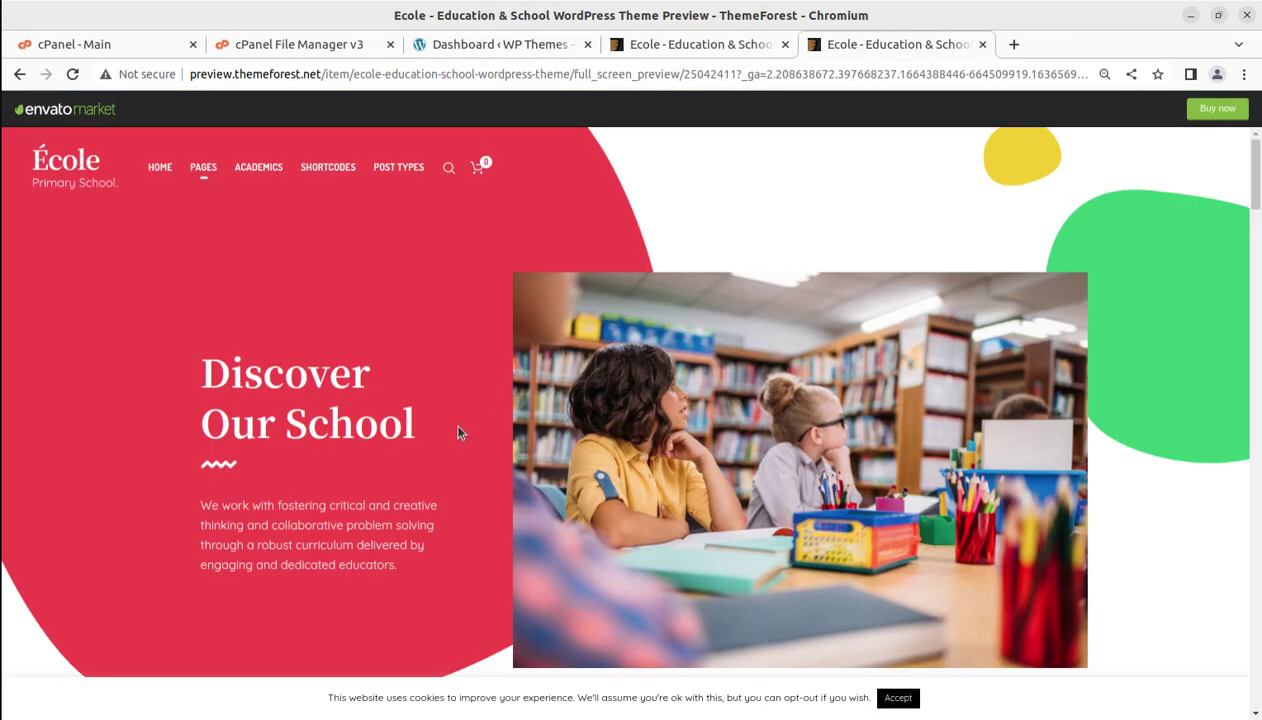
{"action": "scroll", "coordinate": [458, 432], "scroll_direction": "down", "scroll_amount": 10}
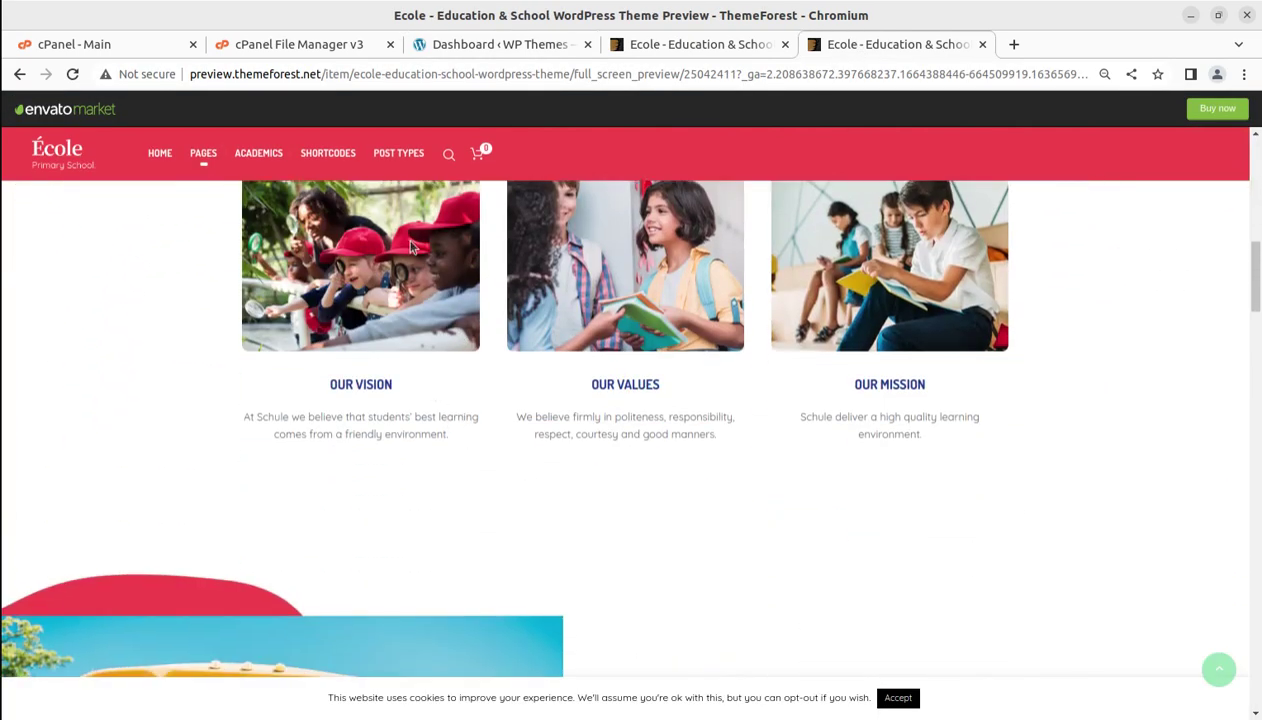
{"action": "left_click", "coordinate": [480, 46]}
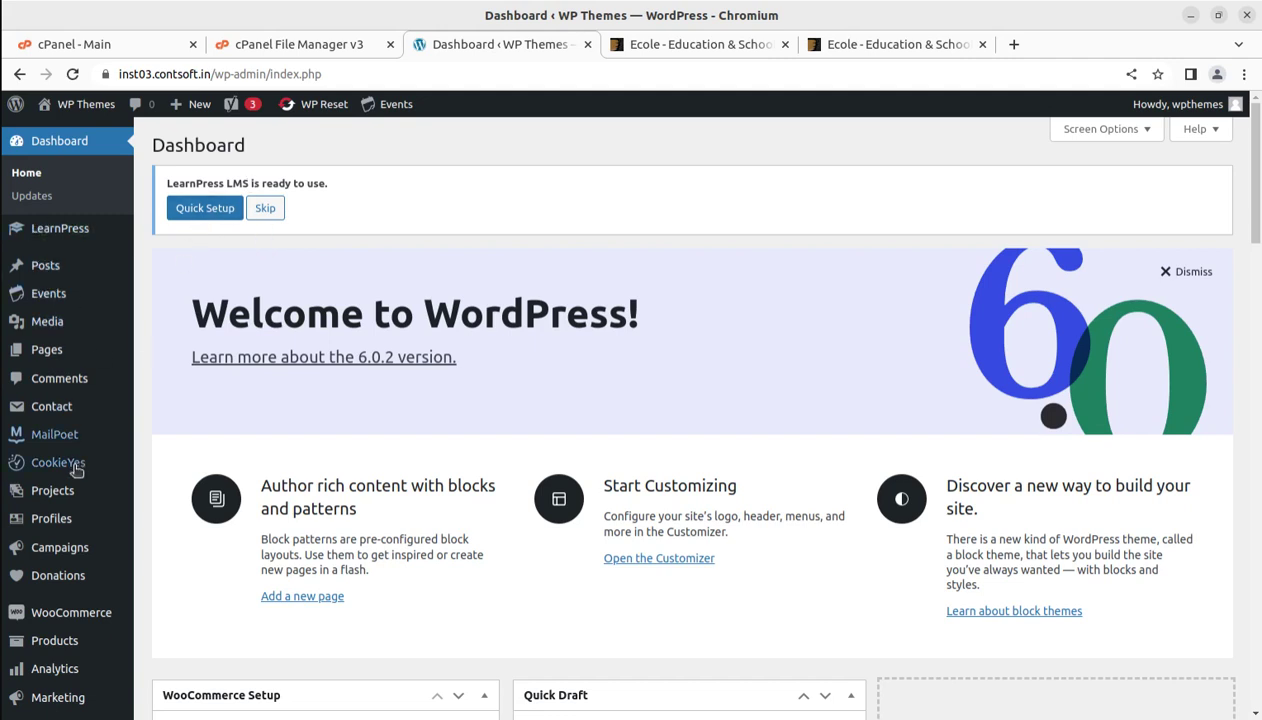
- Open the Import Demo Content page and show the list of theme demos that can be imported
{"action": "scroll", "coordinate": [75, 470], "scroll_direction": "down", "scroll_amount": 4}
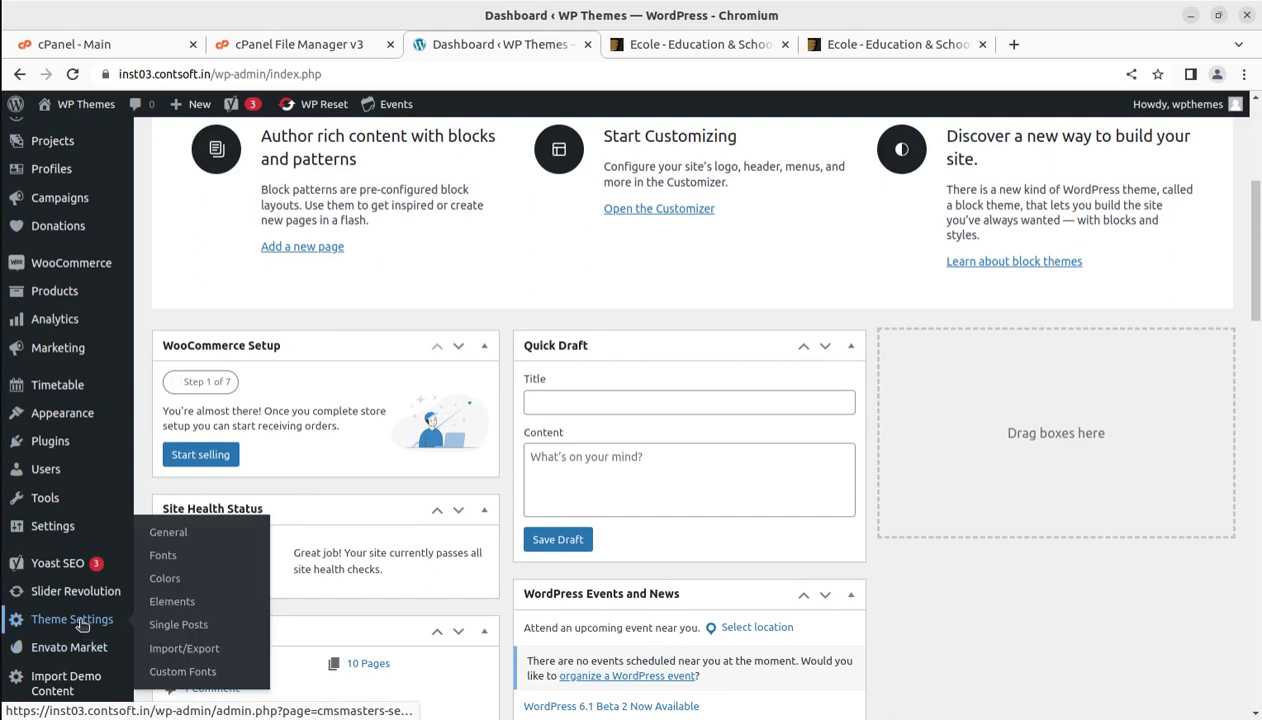
{"action": "scroll", "coordinate": [82, 630], "scroll_direction": "down", "scroll_amount": 2}
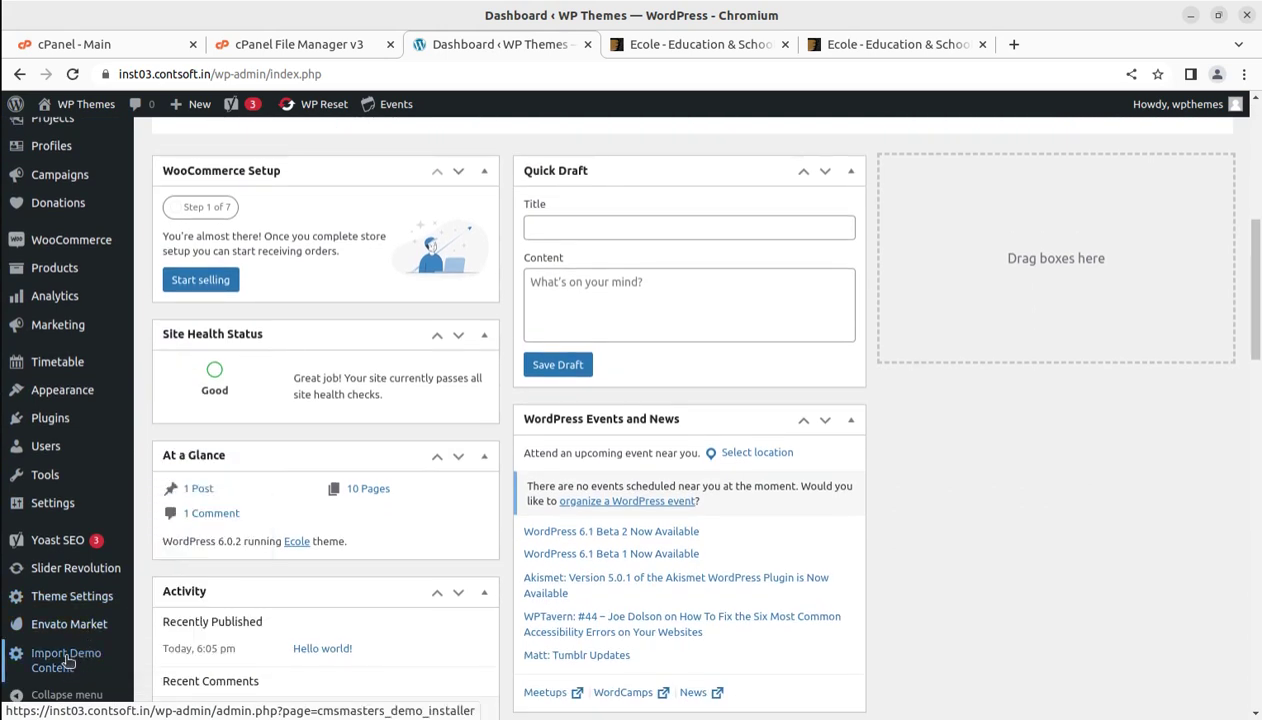
{"action": "left_click", "coordinate": [57, 662]}
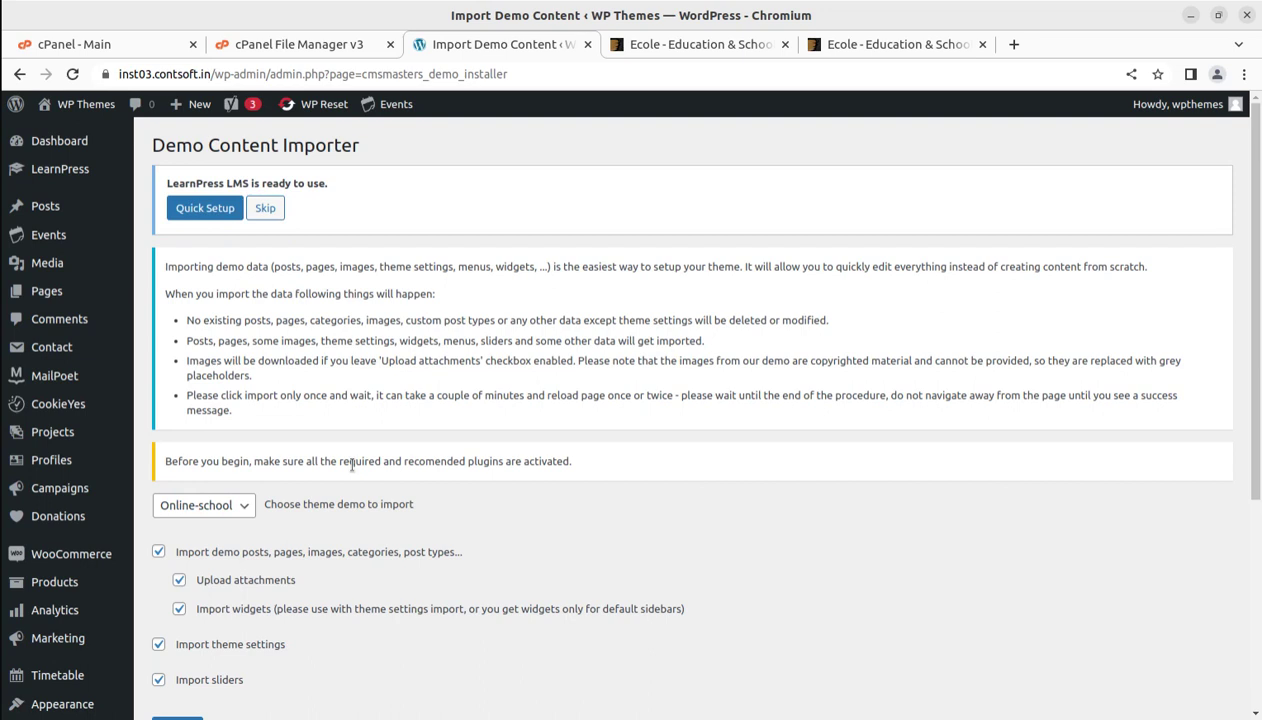
{"action": "scroll", "coordinate": [352, 465], "scroll_direction": "down", "scroll_amount": 2}
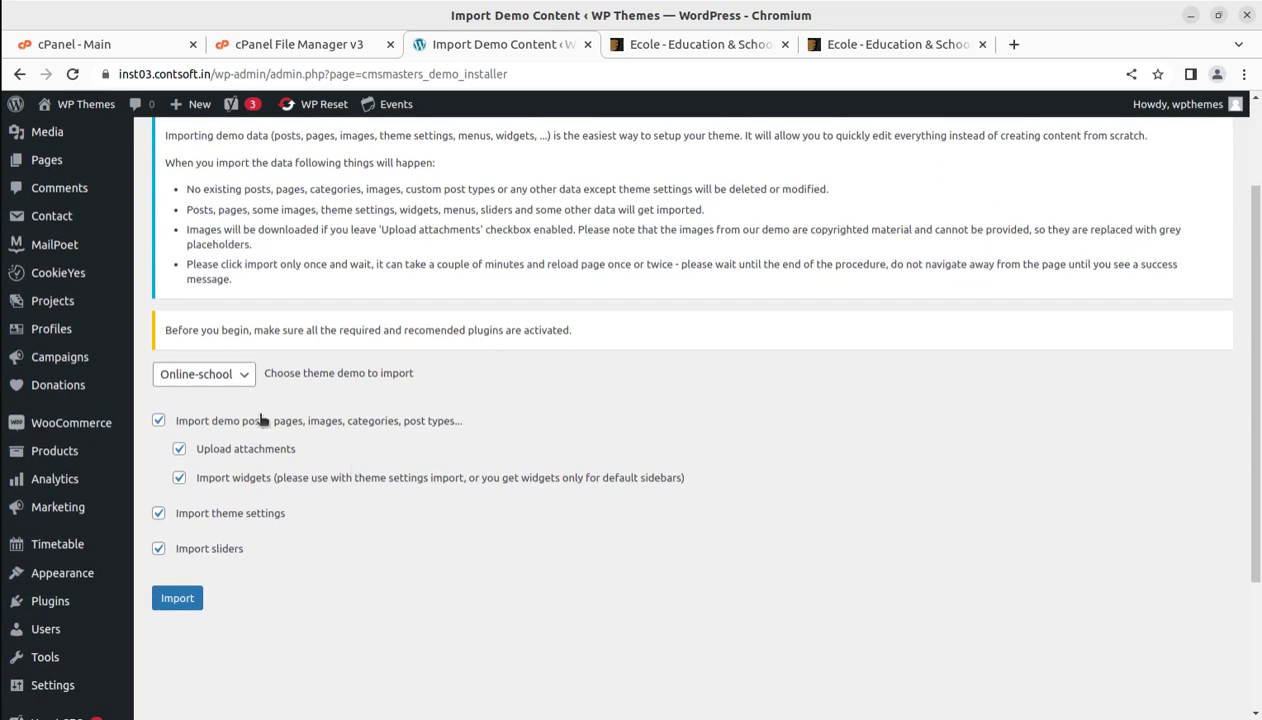
{"action": "left_click", "coordinate": [246, 378]}
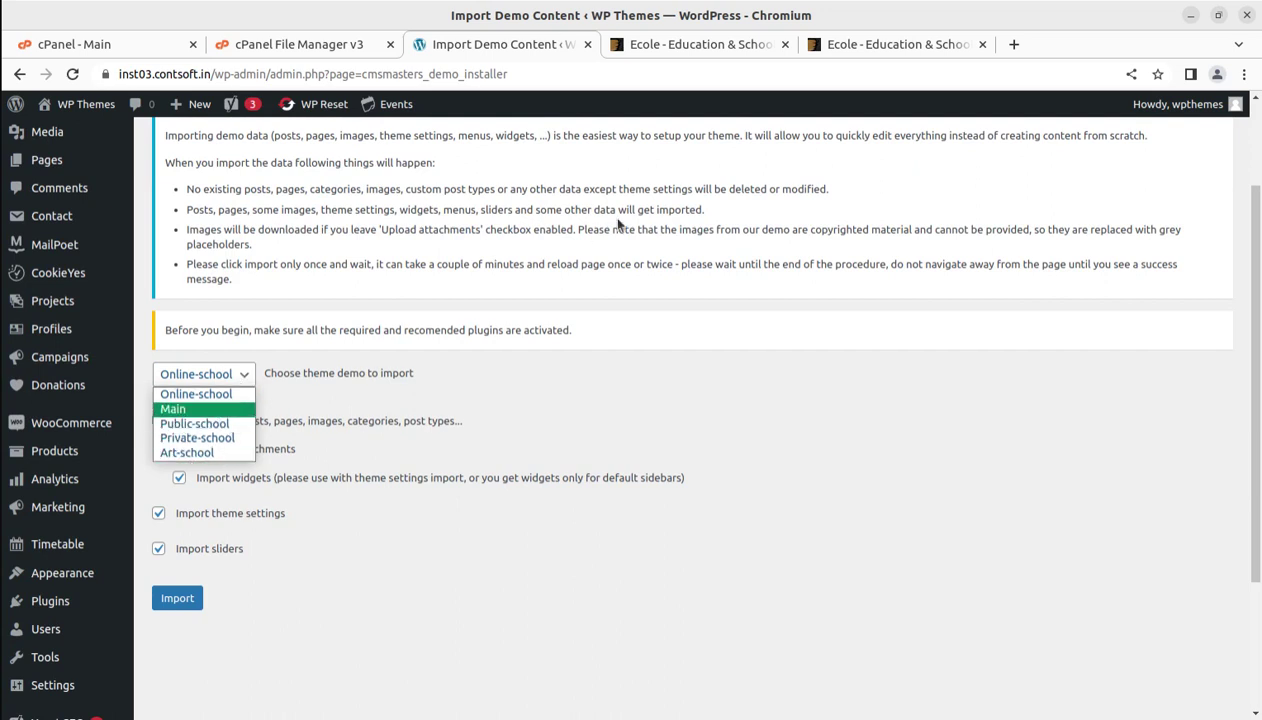
- From the École theme preview, open the Primary, Private, Public, Art and Online School home demos in separate browser tabs
{"action": "left_click", "coordinate": [863, 48]}
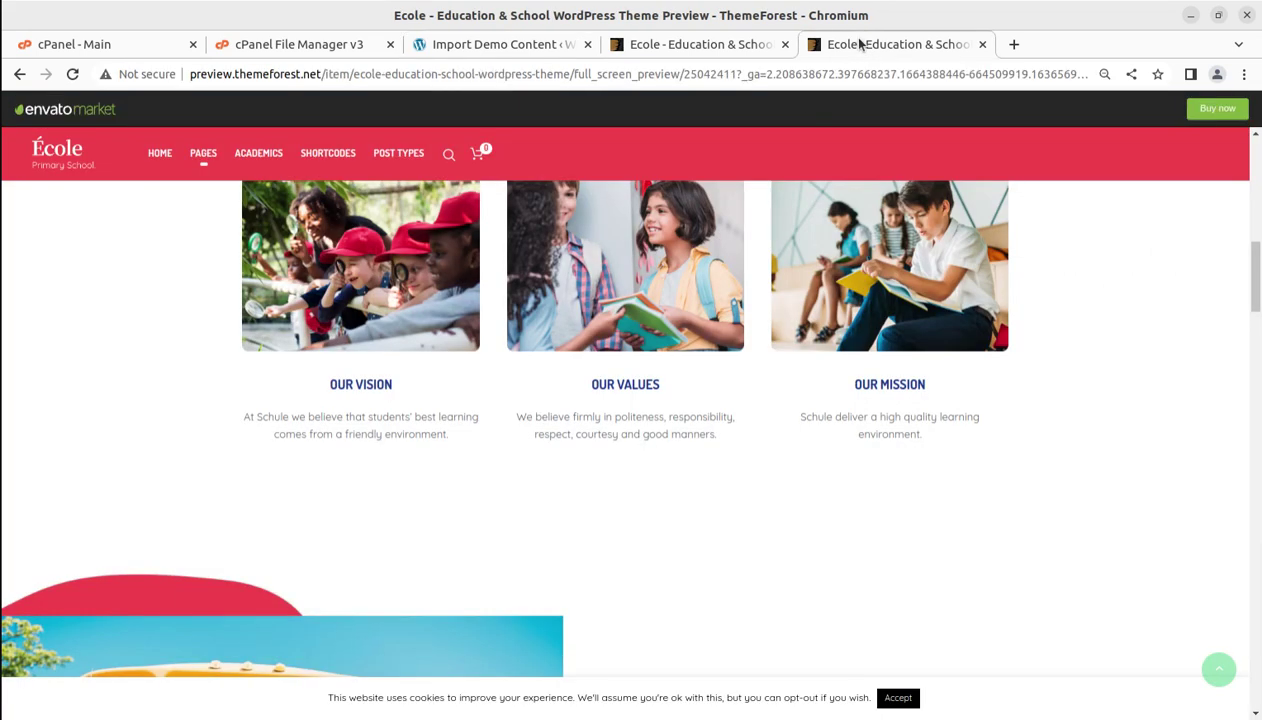
{"action": "left_click", "coordinate": [863, 46]}
{"action": "mouse_move", "coordinate": [158, 157]}
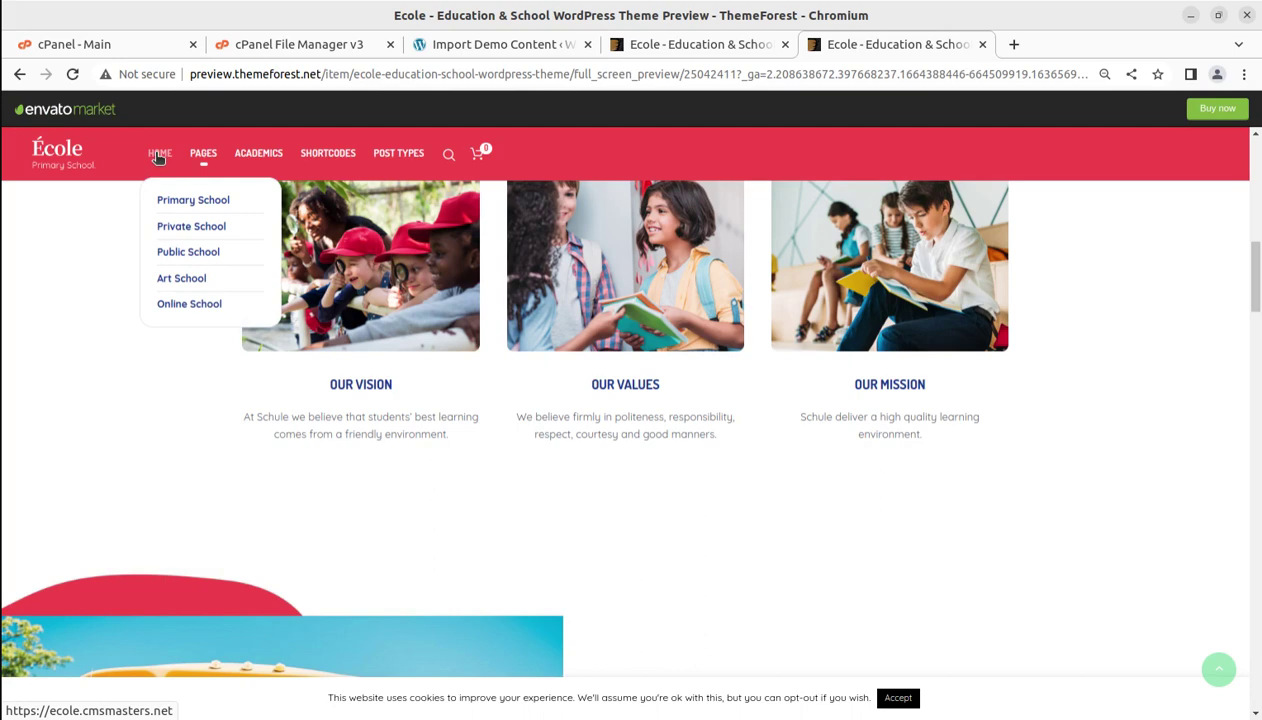
{"action": "middle_click", "coordinate": [176, 201]}
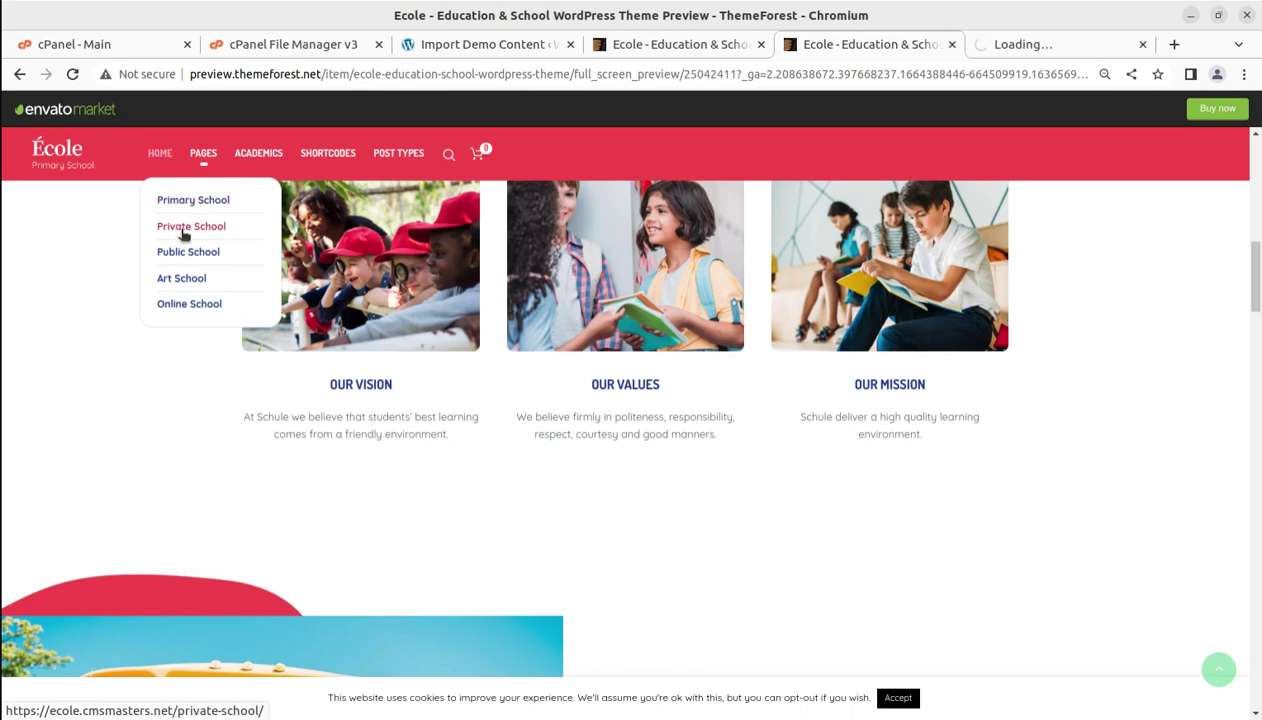
{"action": "middle_click", "coordinate": [186, 233]}
{"action": "middle_click", "coordinate": [176, 256]}
{"action": "middle_click", "coordinate": [180, 280]}
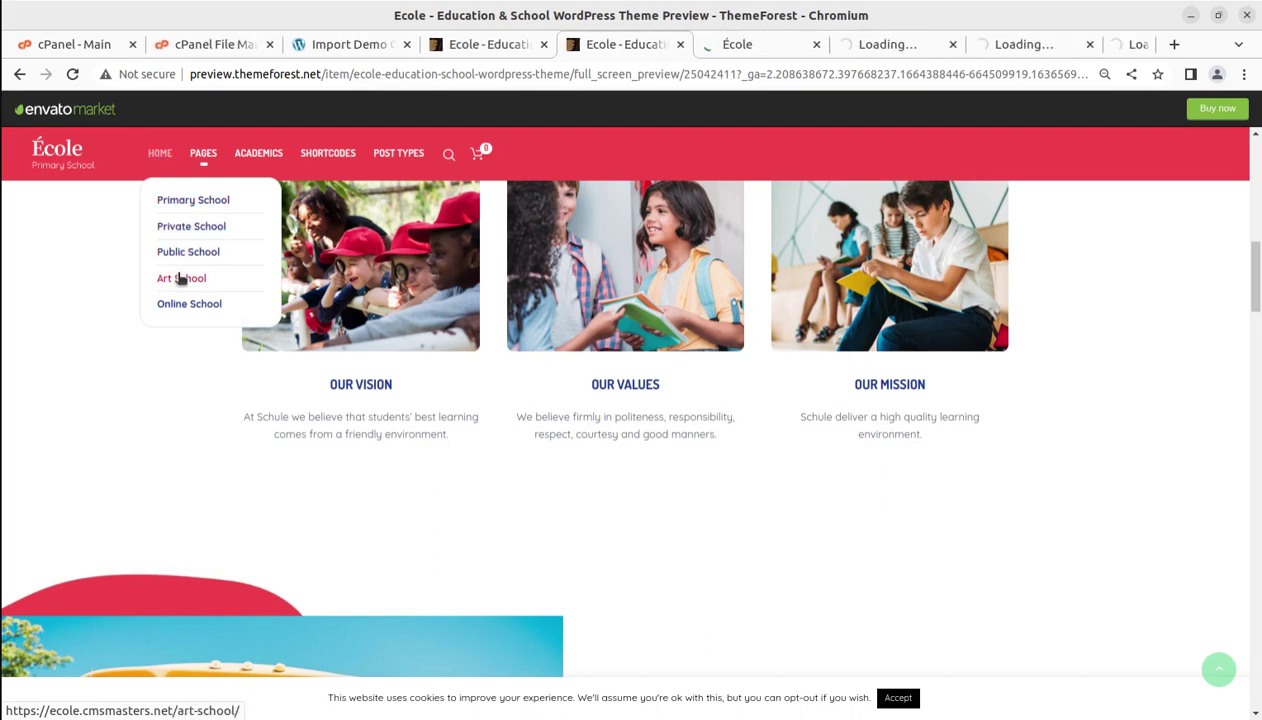
{"action": "middle_click", "coordinate": [178, 303]}
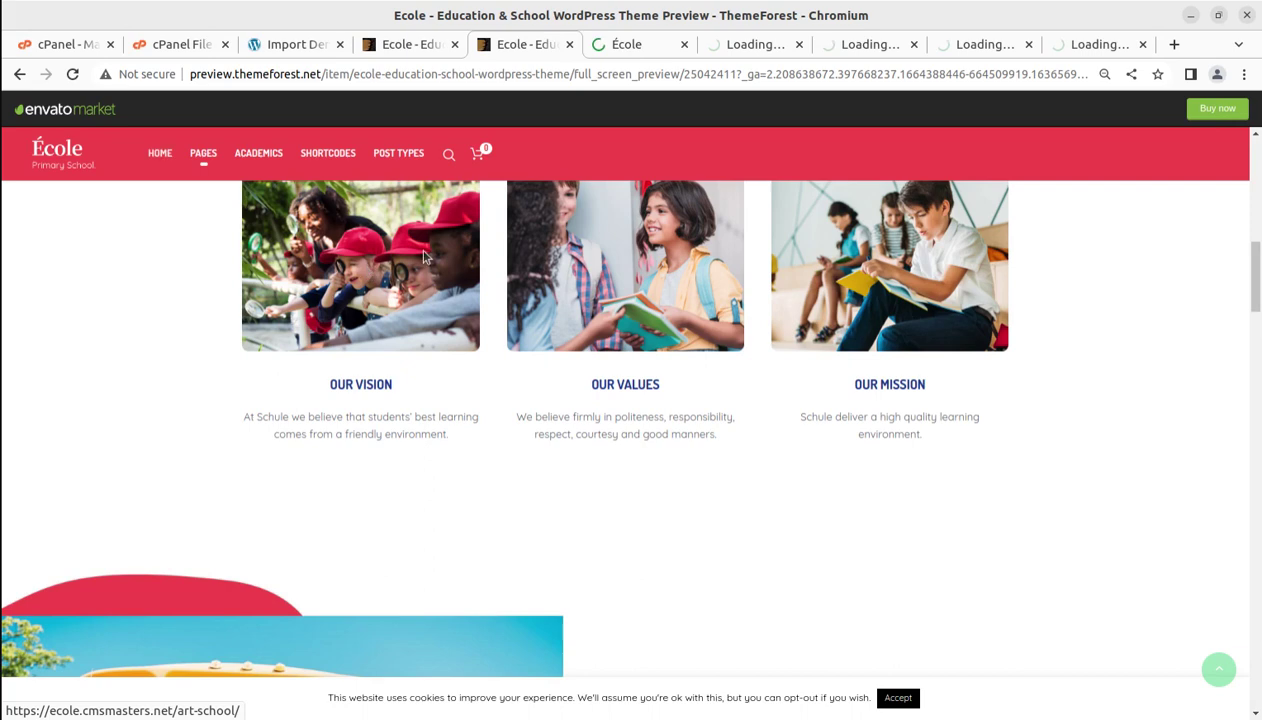
- View the Primary School demo's home page and its list of home page variants
{"action": "left_click", "coordinate": [628, 47]}
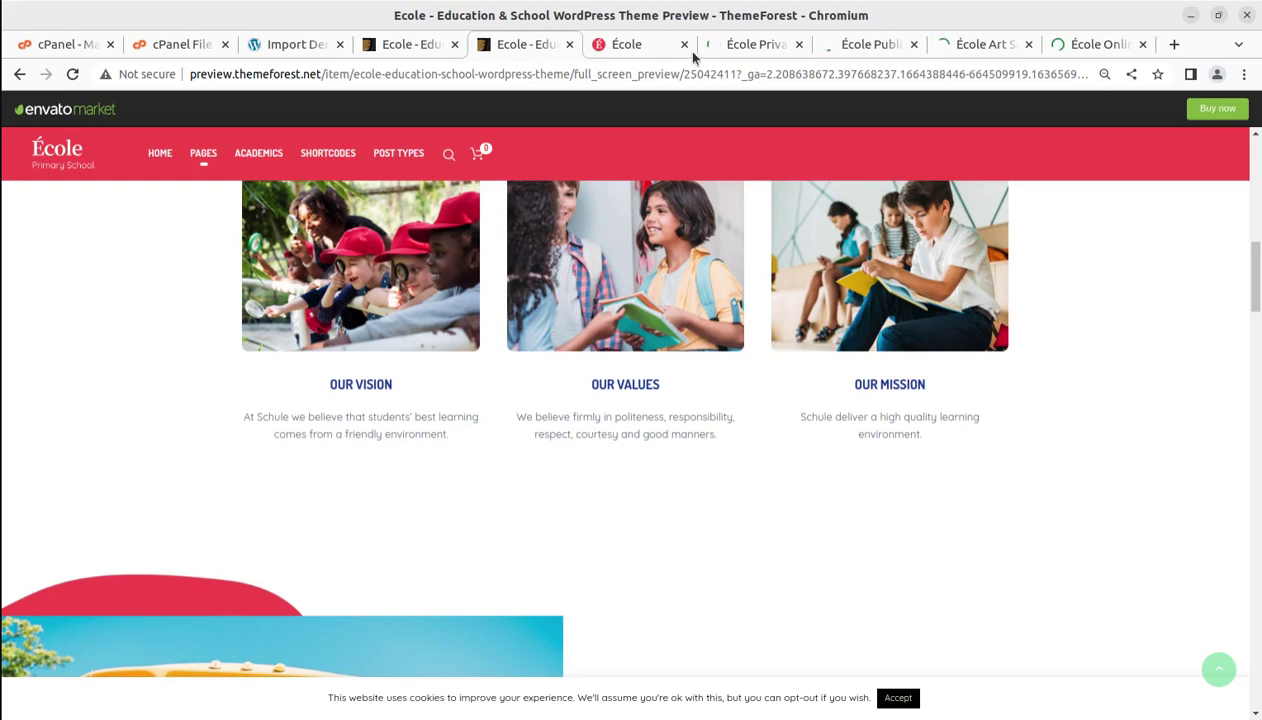
{"action": "left_click", "coordinate": [740, 44]}
{"action": "left_click", "coordinate": [637, 45]}
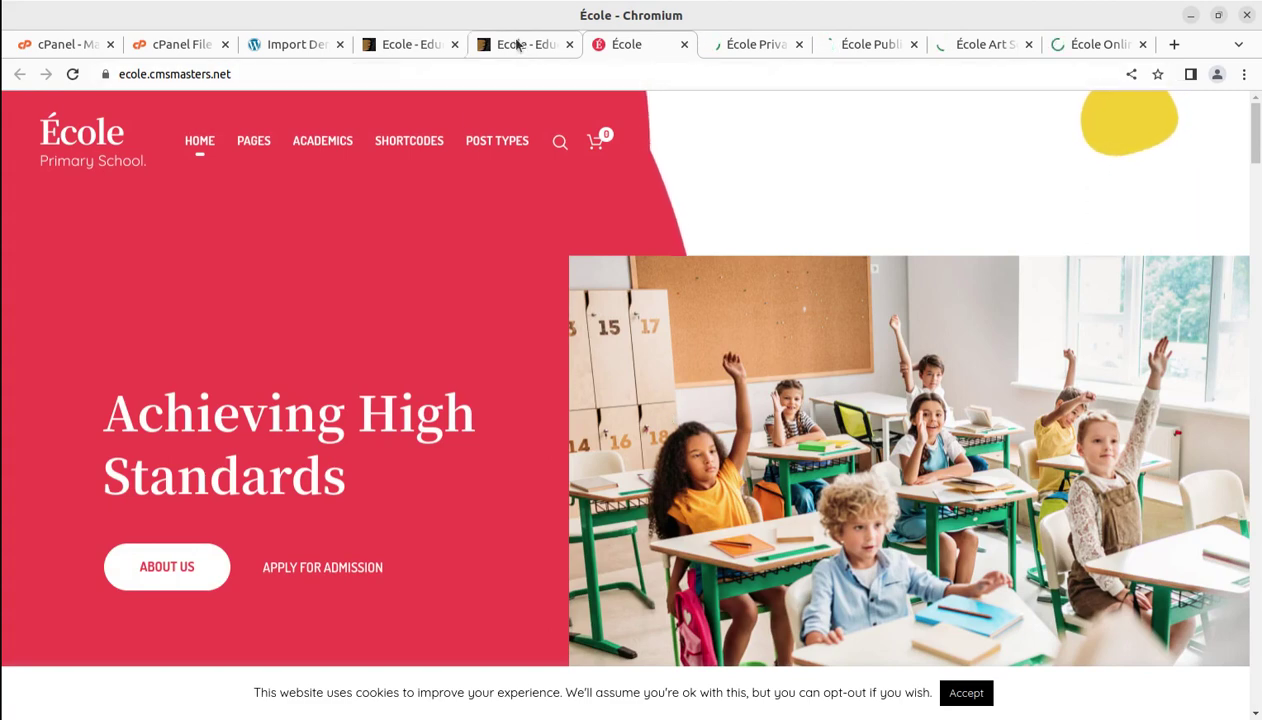
{"action": "mouse_move", "coordinate": [195, 146]}
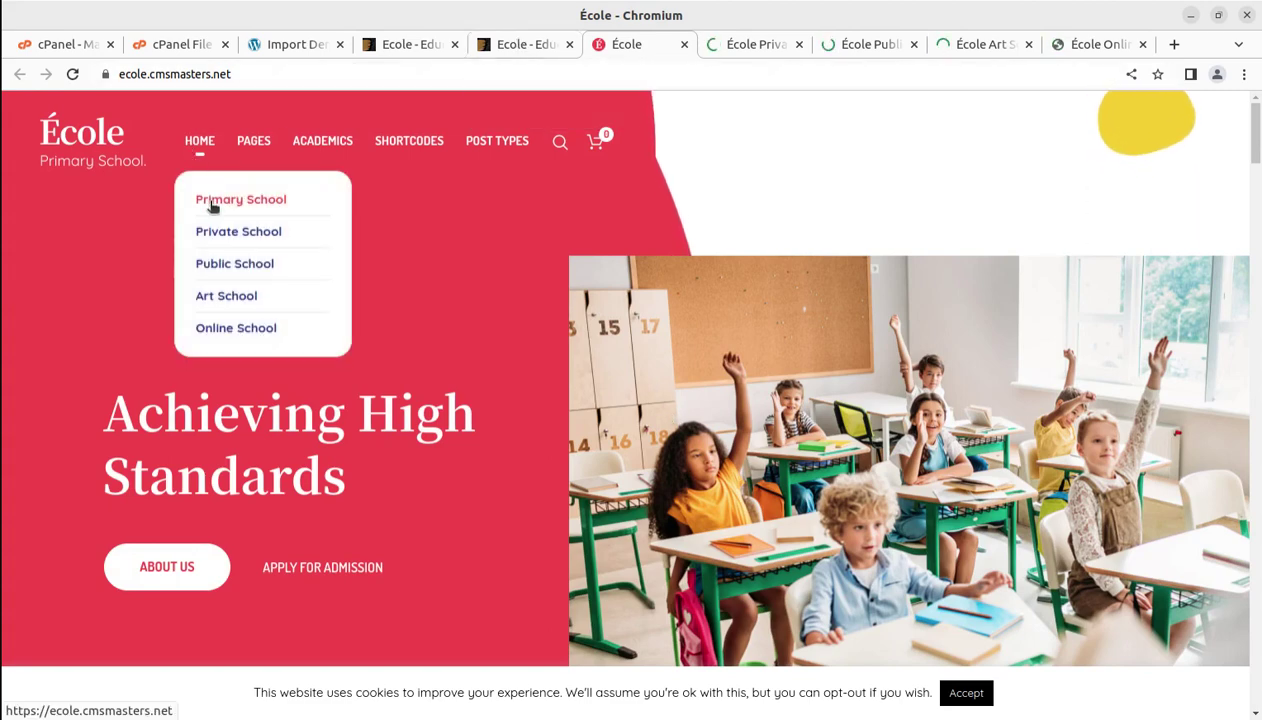
- Examine the Private School demo's home page from its hero banner down to the footer
{"action": "left_click", "coordinate": [728, 48]}
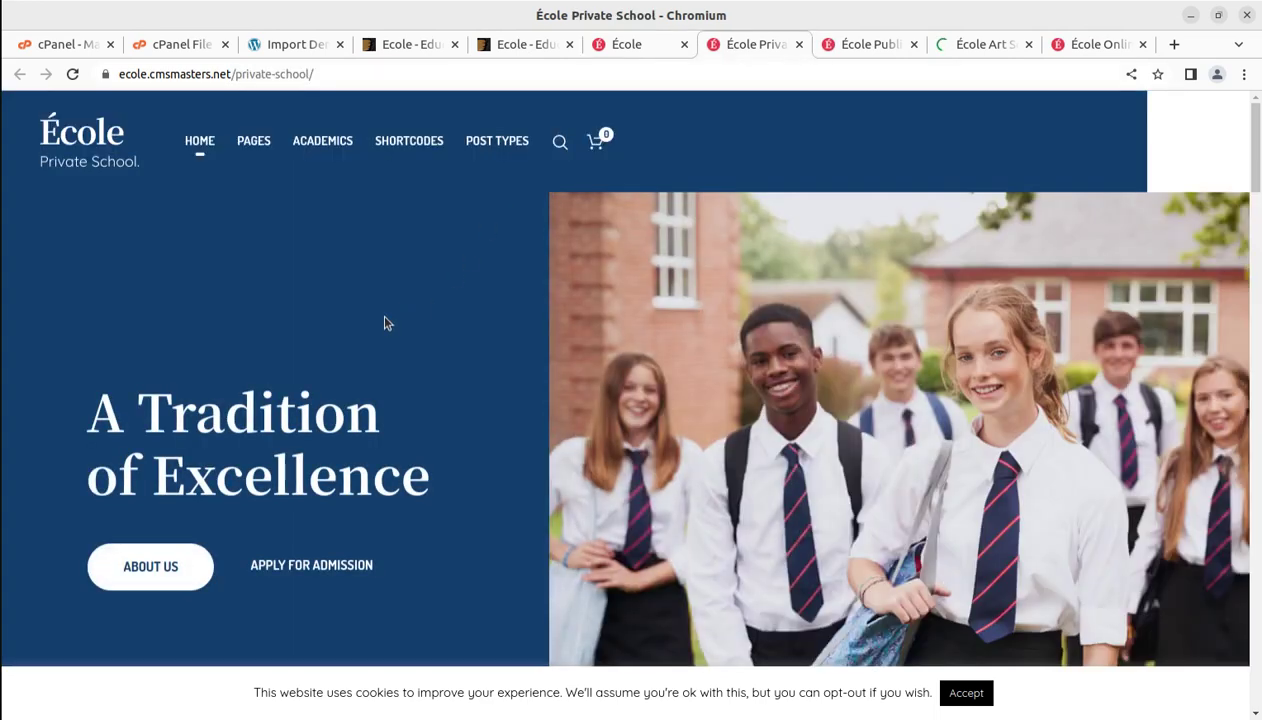
{"action": "scroll", "coordinate": [385, 323], "scroll_direction": "down", "scroll_amount": 8}
{"action": "scroll", "coordinate": [385, 325], "scroll_direction": "down", "scroll_amount": 10}
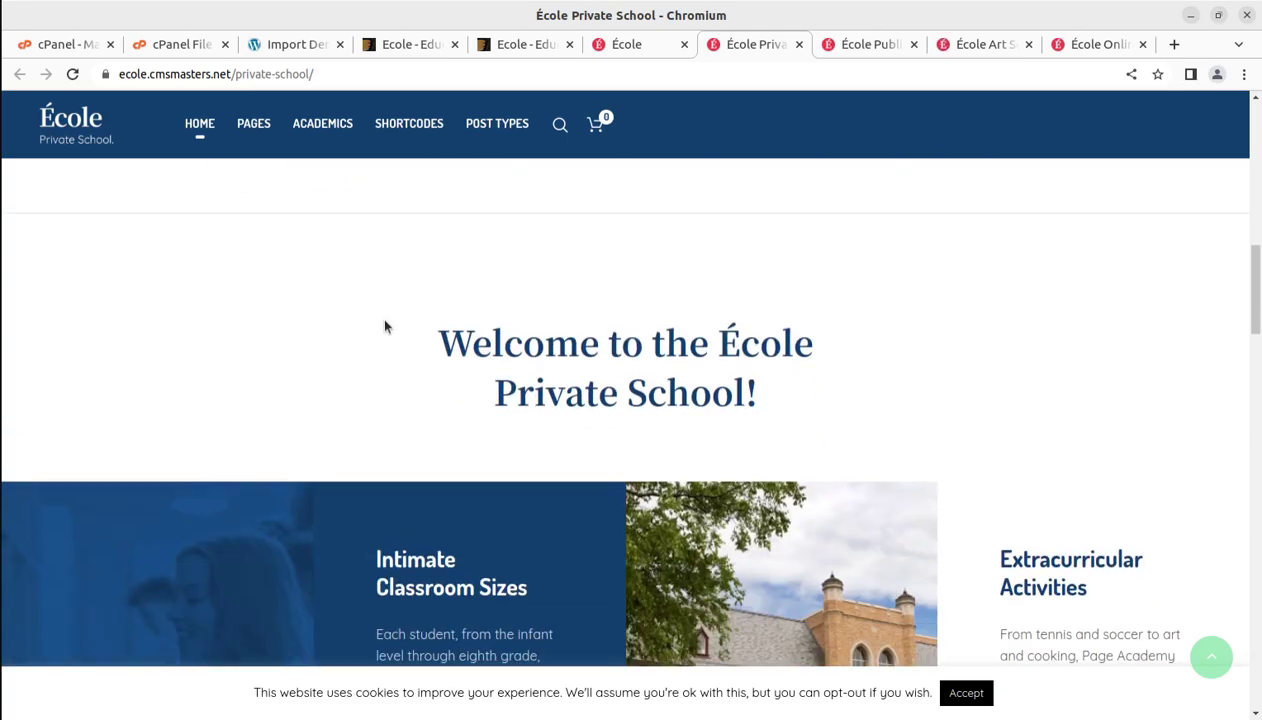
{"action": "scroll", "coordinate": [385, 325], "scroll_direction": "down", "scroll_amount": 8}
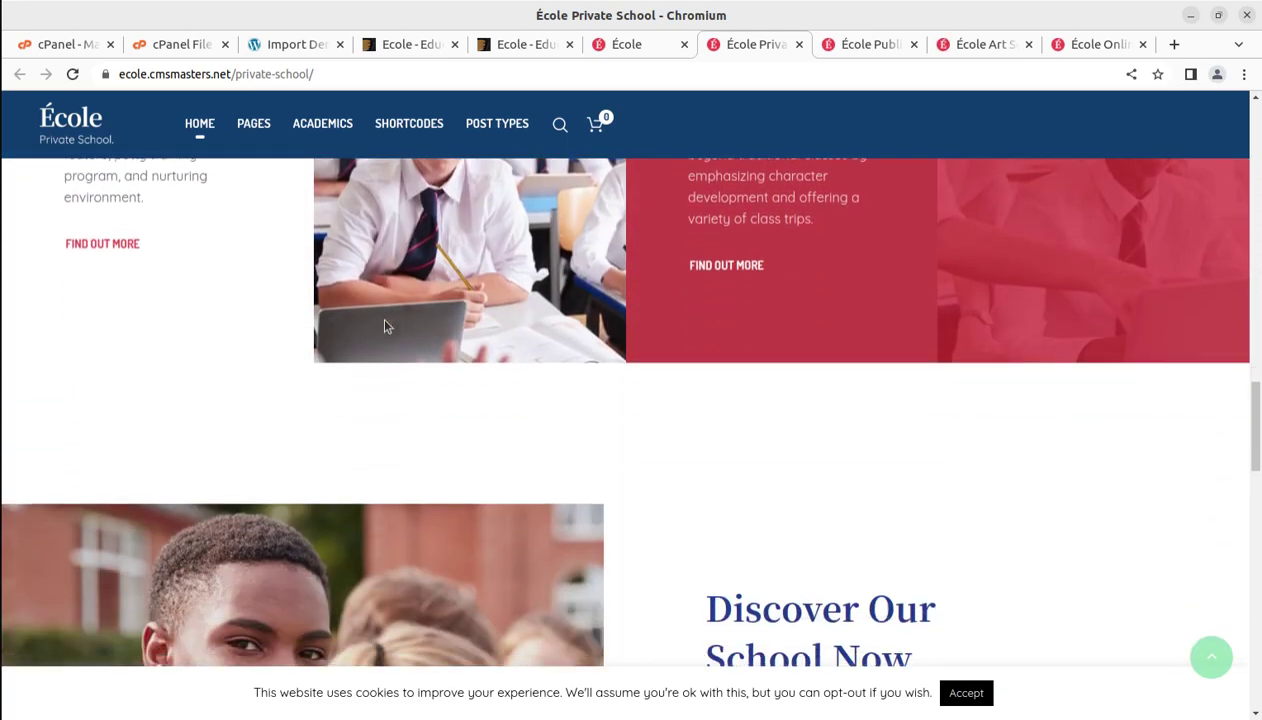
{"action": "scroll", "coordinate": [385, 325], "scroll_direction": "down", "scroll_amount": 10}
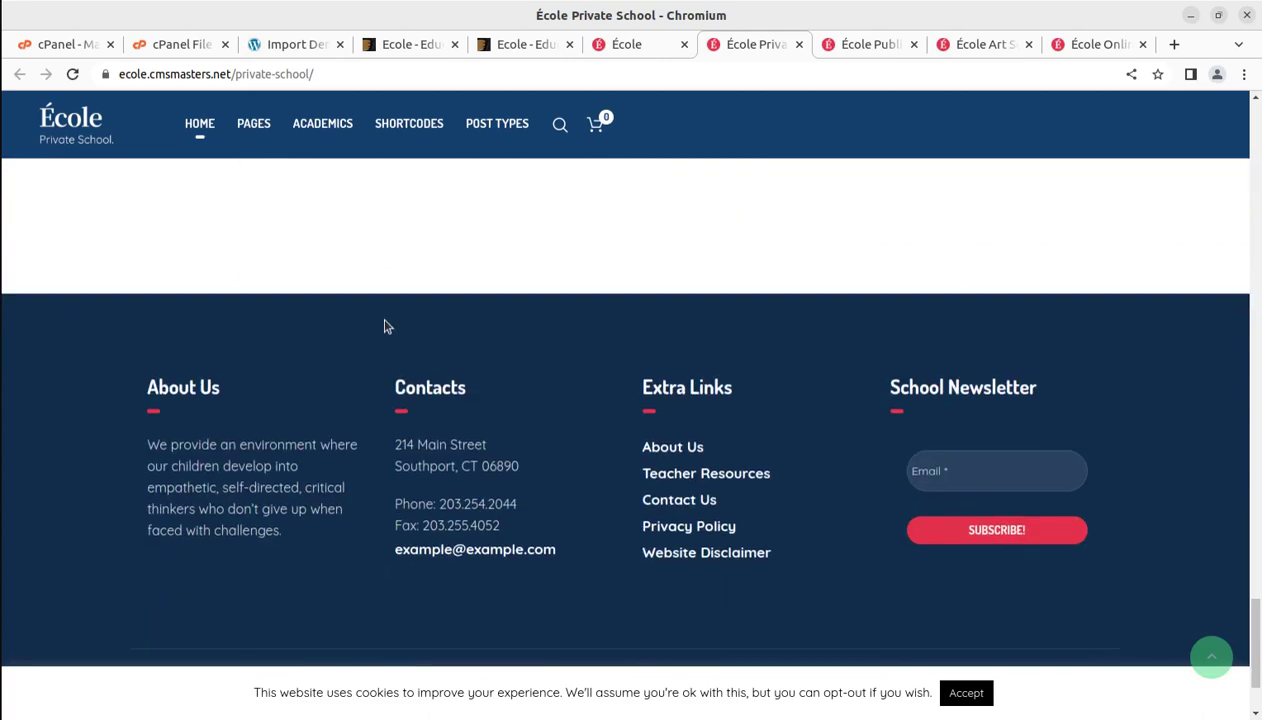
{"action": "scroll", "coordinate": [385, 325], "scroll_direction": "up", "scroll_amount": 8}
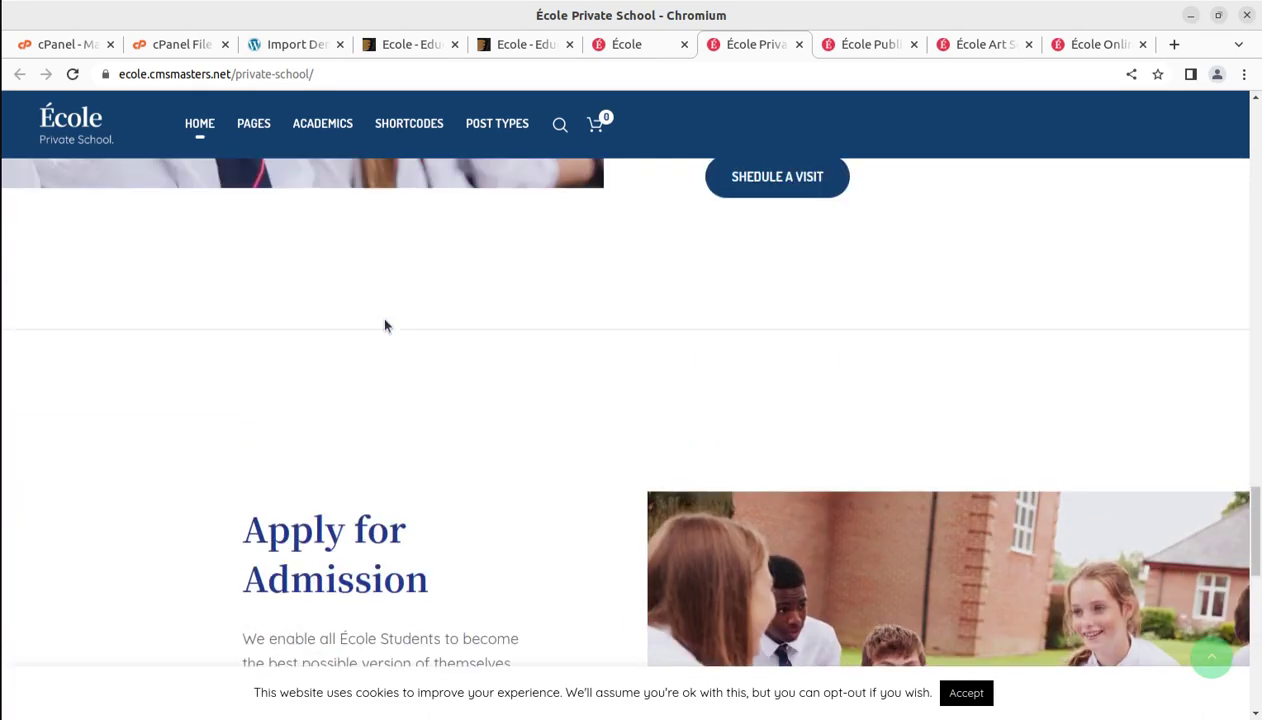
- Look over the home pages of the Public School and Art School demos
{"action": "left_click", "coordinate": [852, 45]}
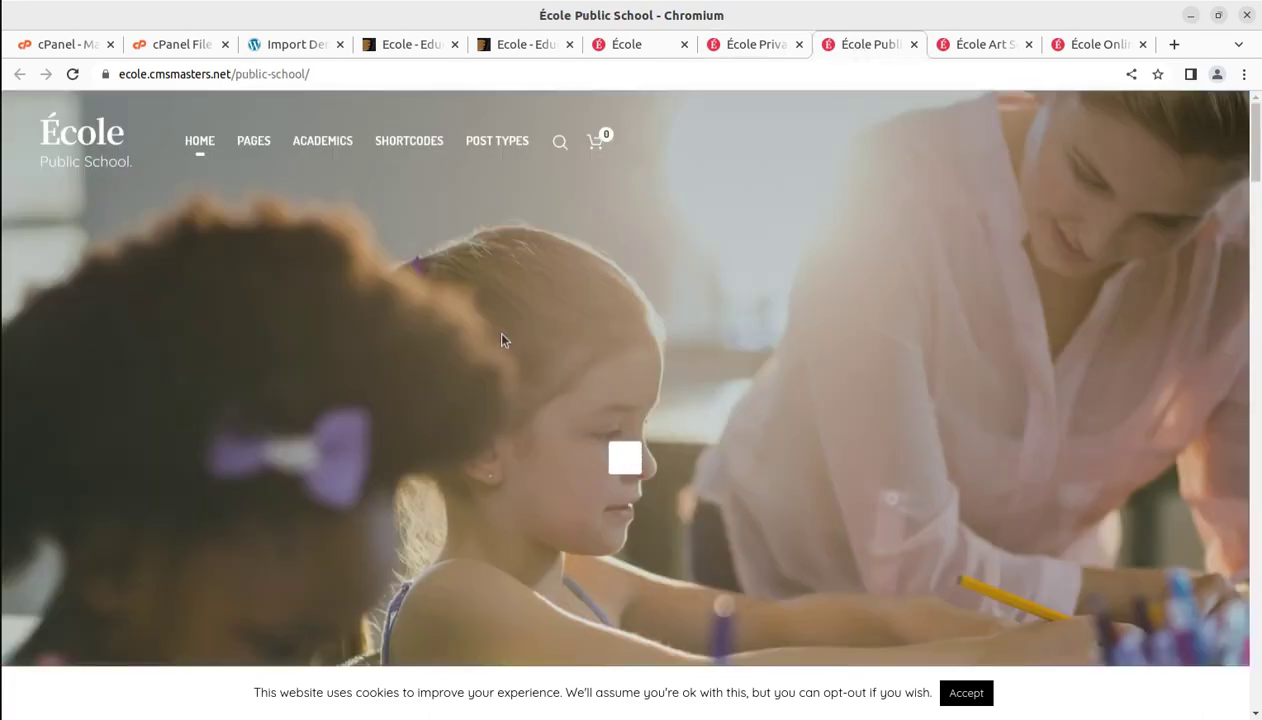
{"action": "scroll", "coordinate": [504, 345], "scroll_direction": "down", "scroll_amount": 10}
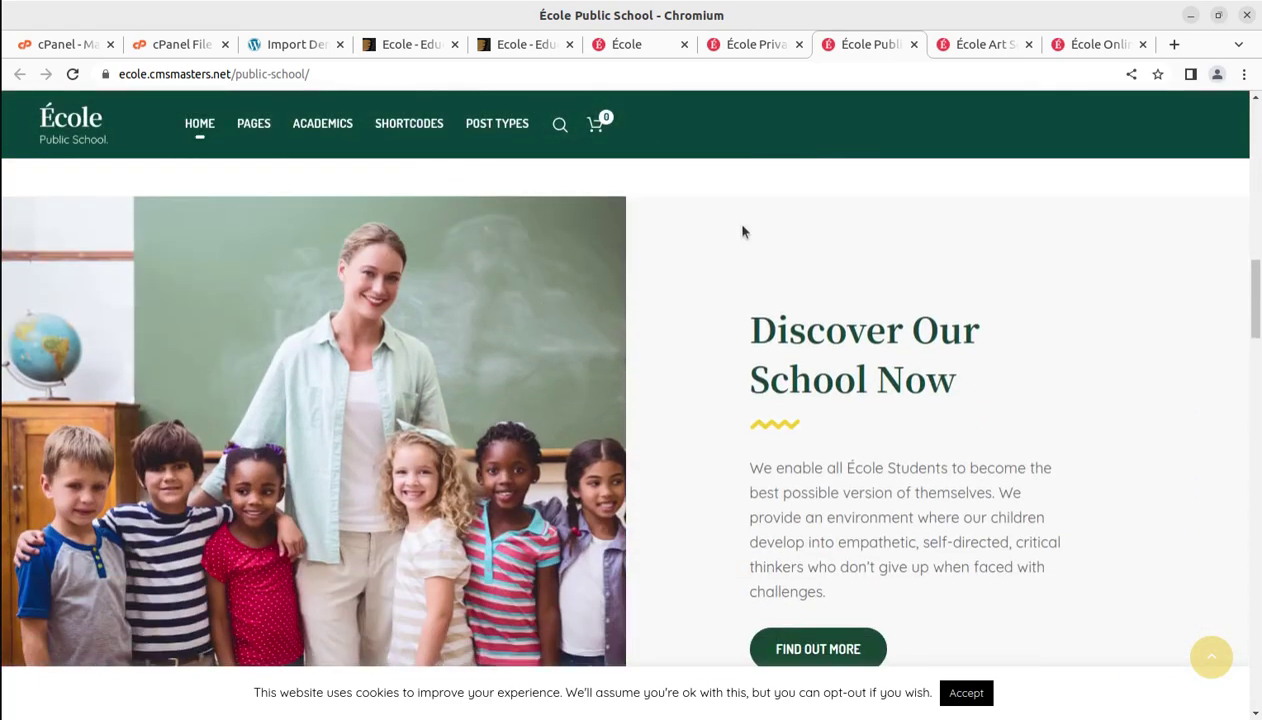
{"action": "left_click", "coordinate": [964, 46]}
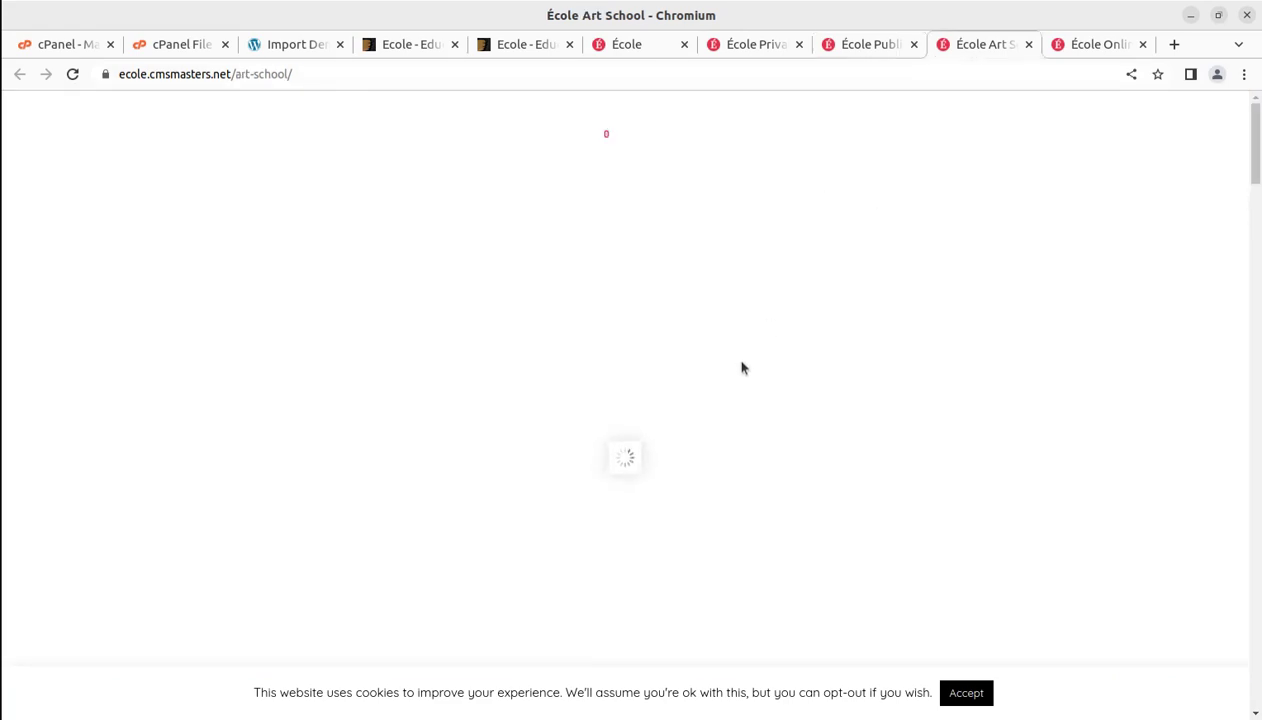
{"action": "scroll", "coordinate": [742, 367], "scroll_direction": "down", "scroll_amount": 6}
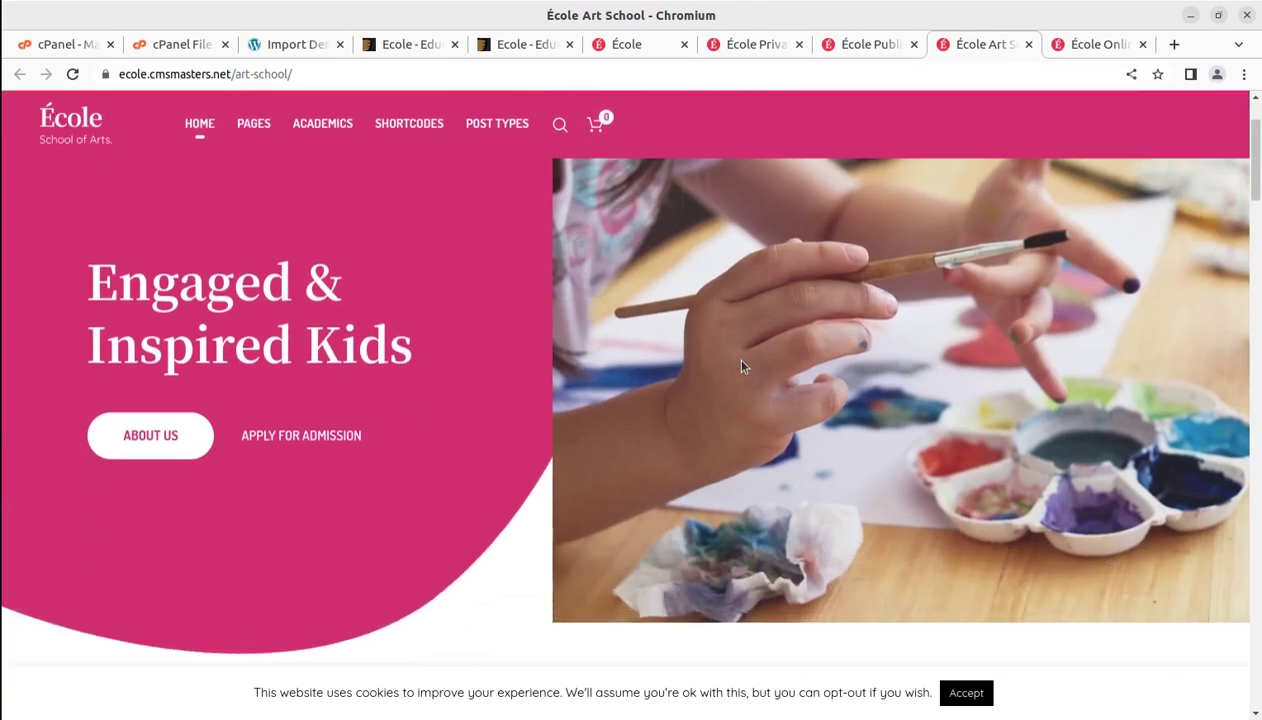
- Look over the rest of the Art School home page and the upper part of the Online School demo's home page
{"action": "scroll", "coordinate": [742, 367], "scroll_direction": "down", "scroll_amount": 8}
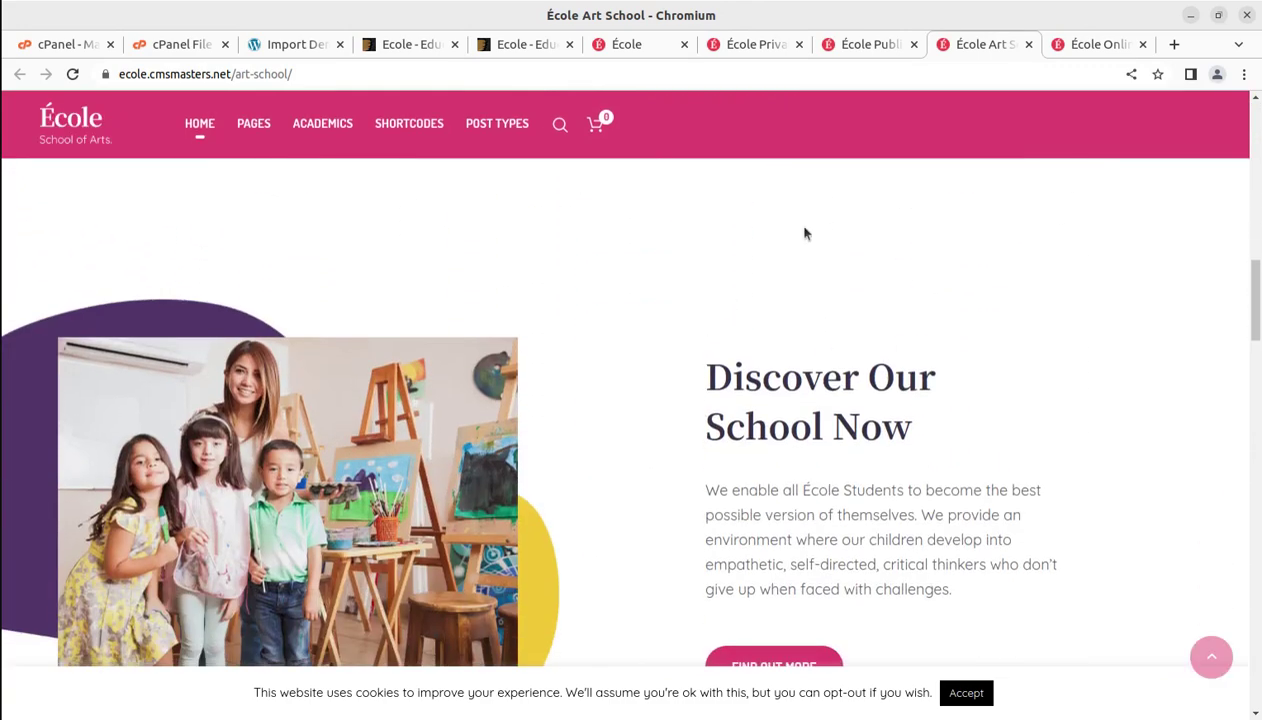
{"action": "left_click", "coordinate": [1094, 44]}
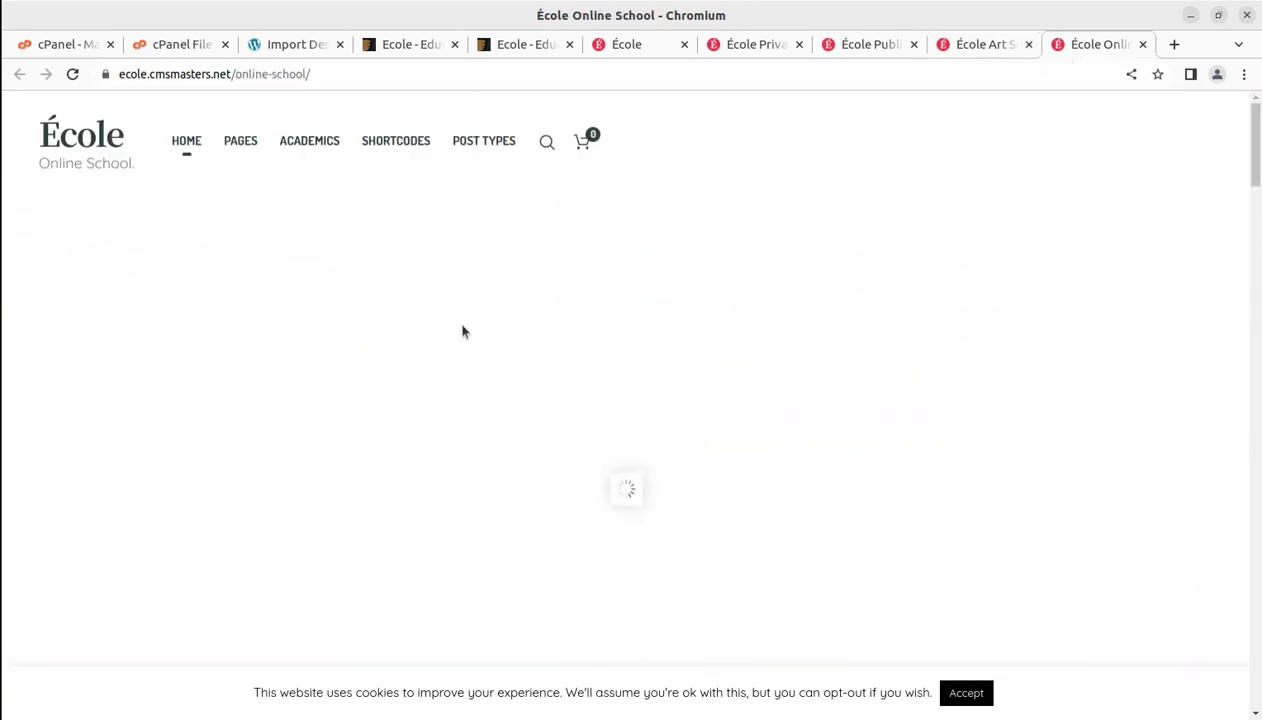
{"action": "scroll", "coordinate": [377, 330], "scroll_direction": "down", "scroll_amount": 8}
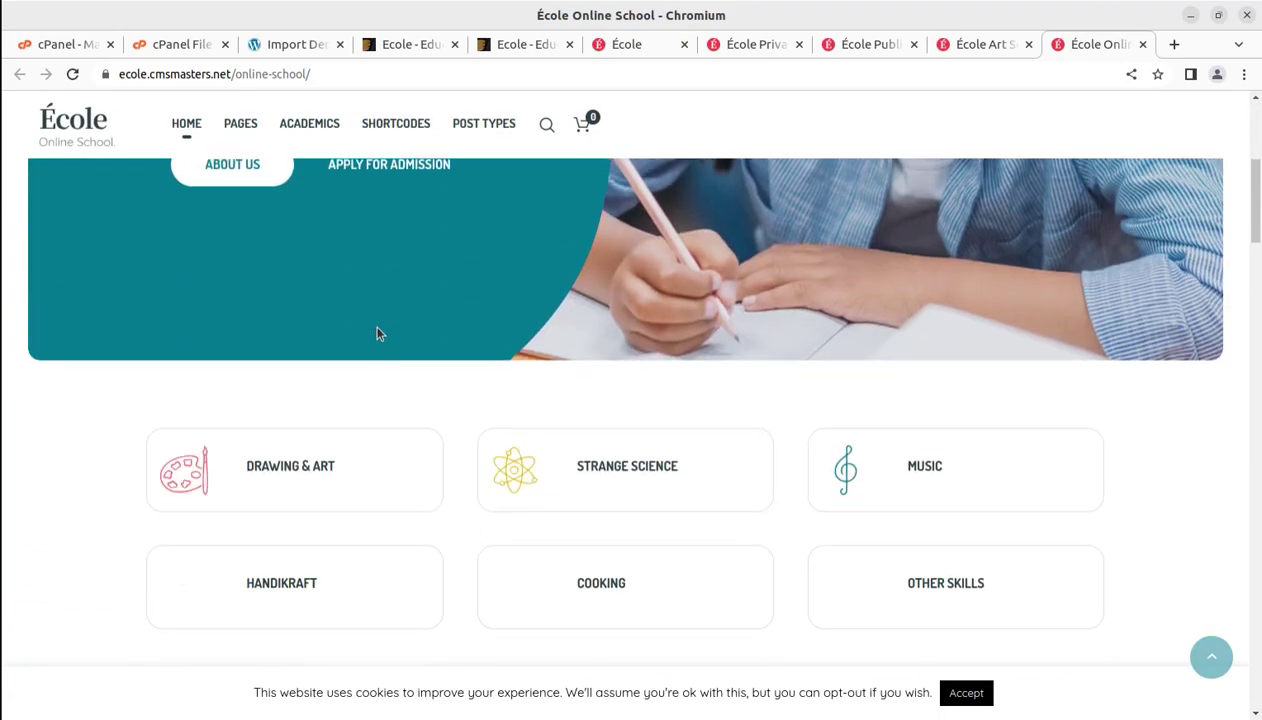
{"action": "scroll", "coordinate": [377, 331], "scroll_direction": "up", "scroll_amount": 8}
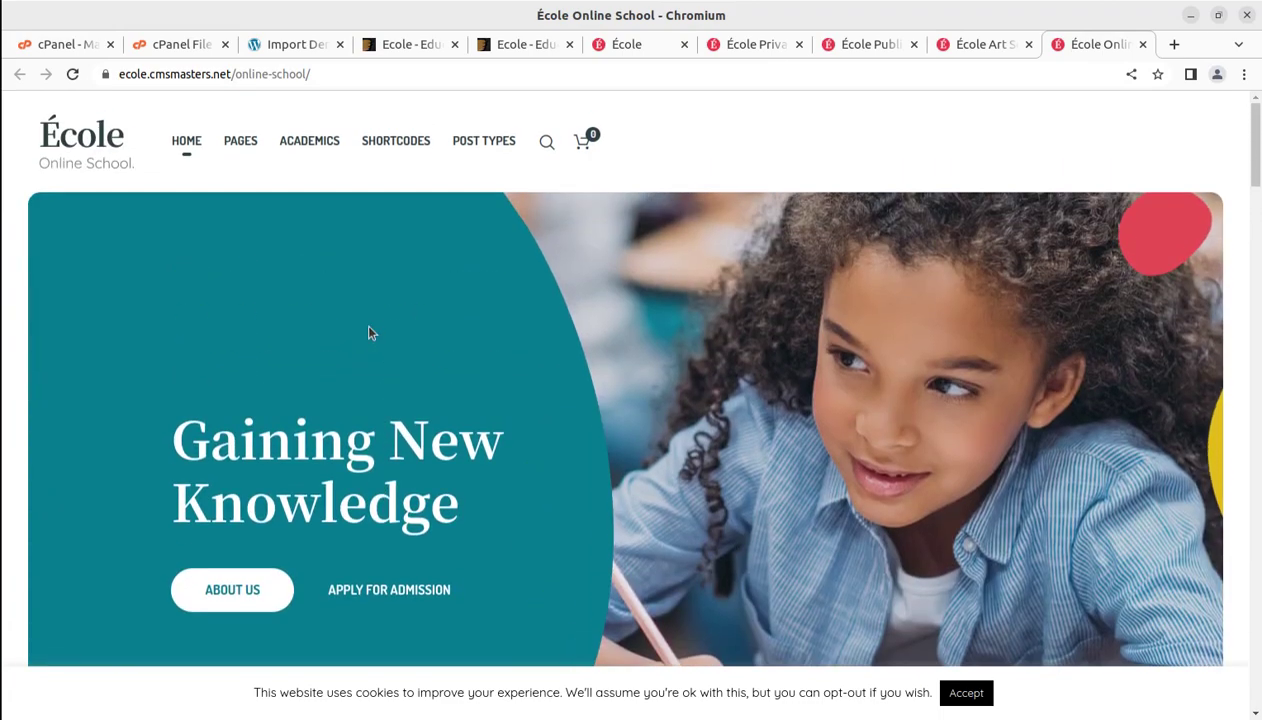
- Revisit the Primary School demo's home page and the École theme's ThemeForest preview
{"action": "left_click", "coordinate": [640, 45]}
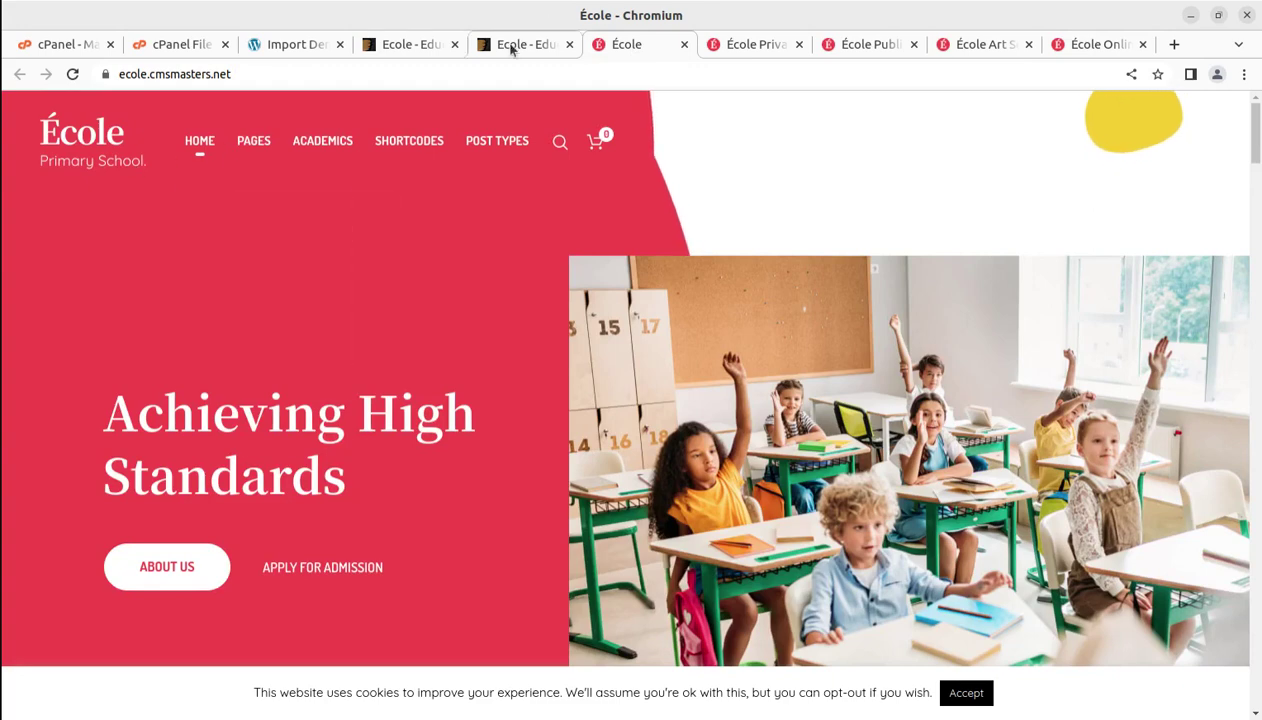
{"action": "left_click", "coordinate": [422, 45]}
{"action": "left_click", "coordinate": [512, 45]}
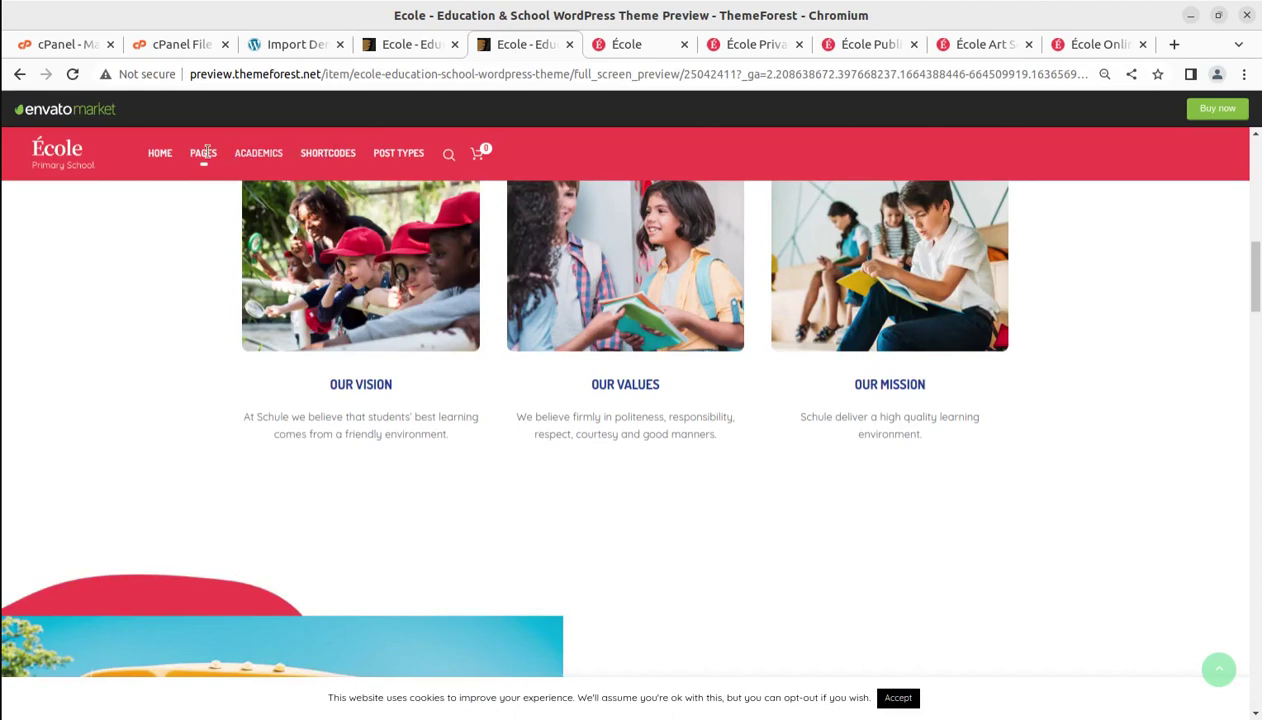
{"action": "mouse_move", "coordinate": [176, 172]}
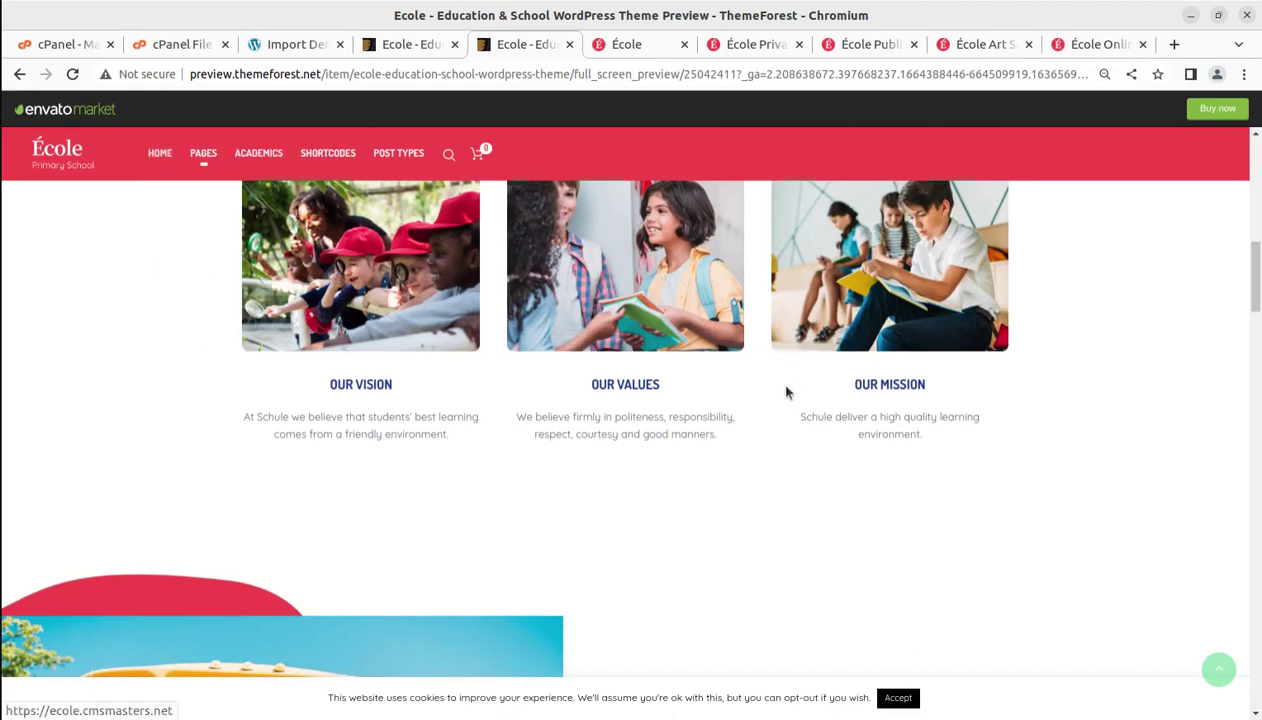
{"action": "scroll", "coordinate": [775, 390], "scroll_direction": "down", "scroll_amount": 2}
- Compare the theme demos offered in the Demo Content Importer with the Primary School demo's list of home page variants
{"action": "left_click", "coordinate": [285, 45]}
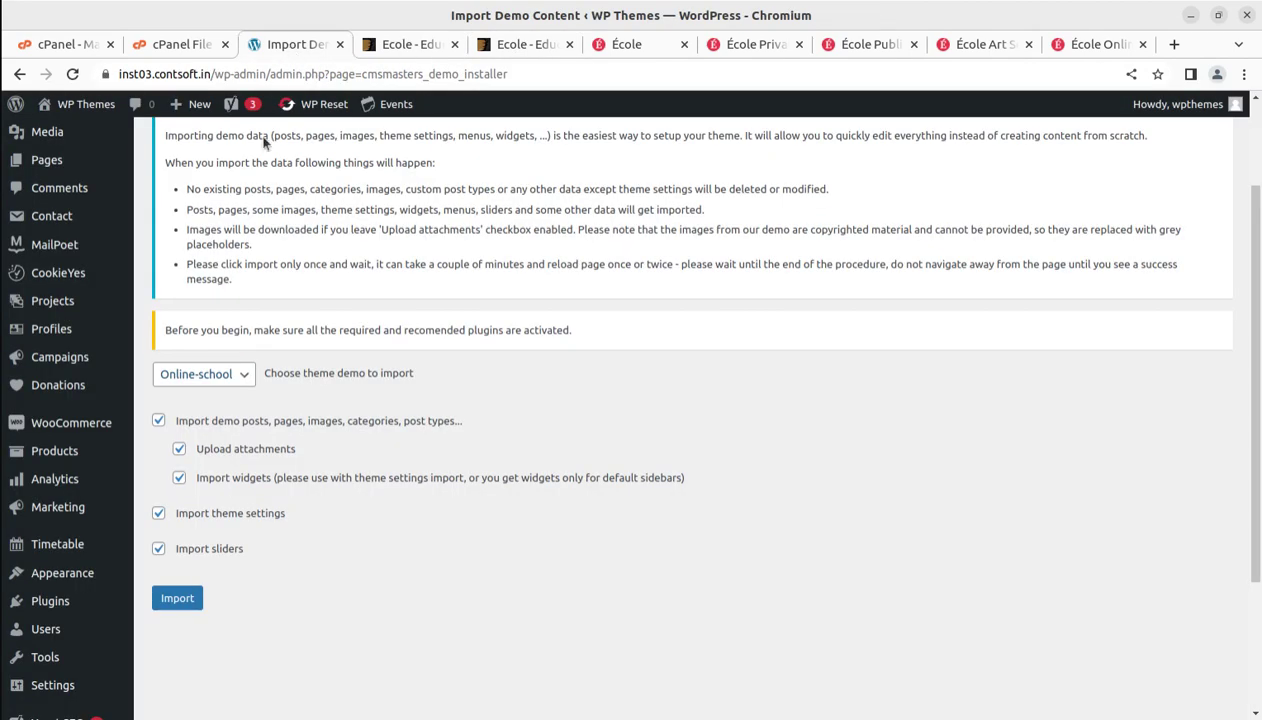
{"action": "left_click", "coordinate": [212, 373]}
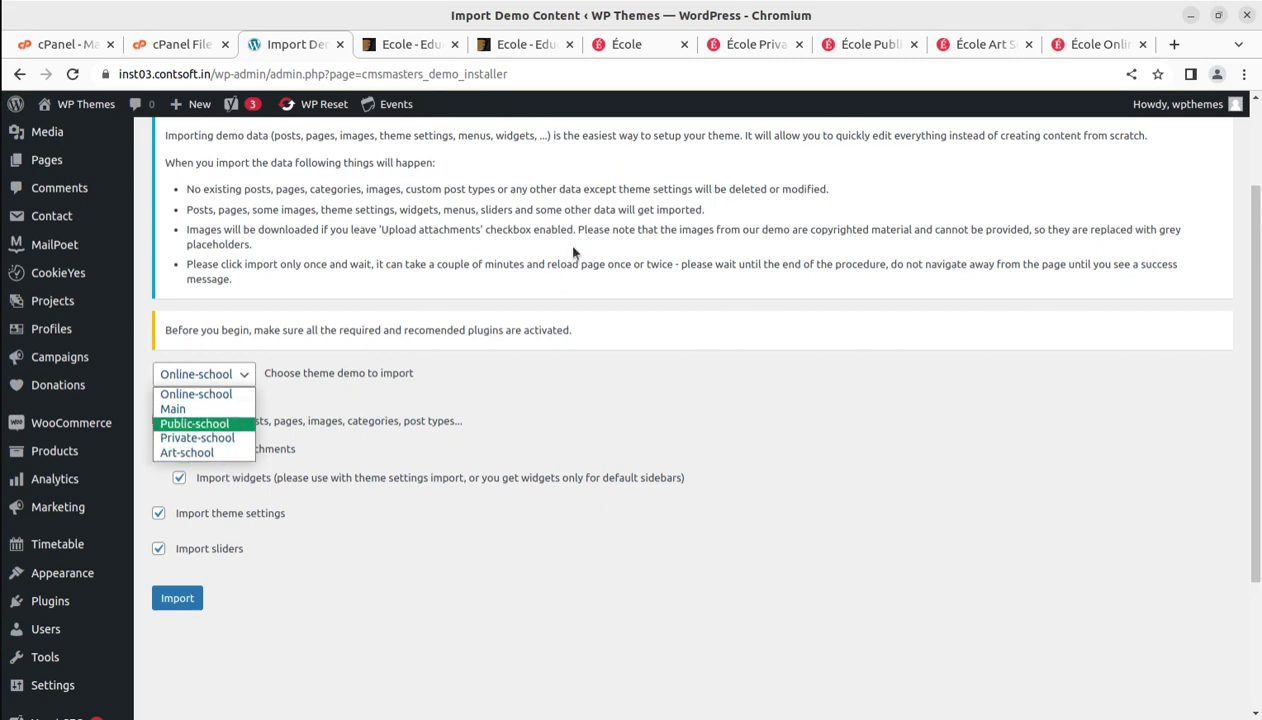
{"action": "left_click", "coordinate": [333, 150]}
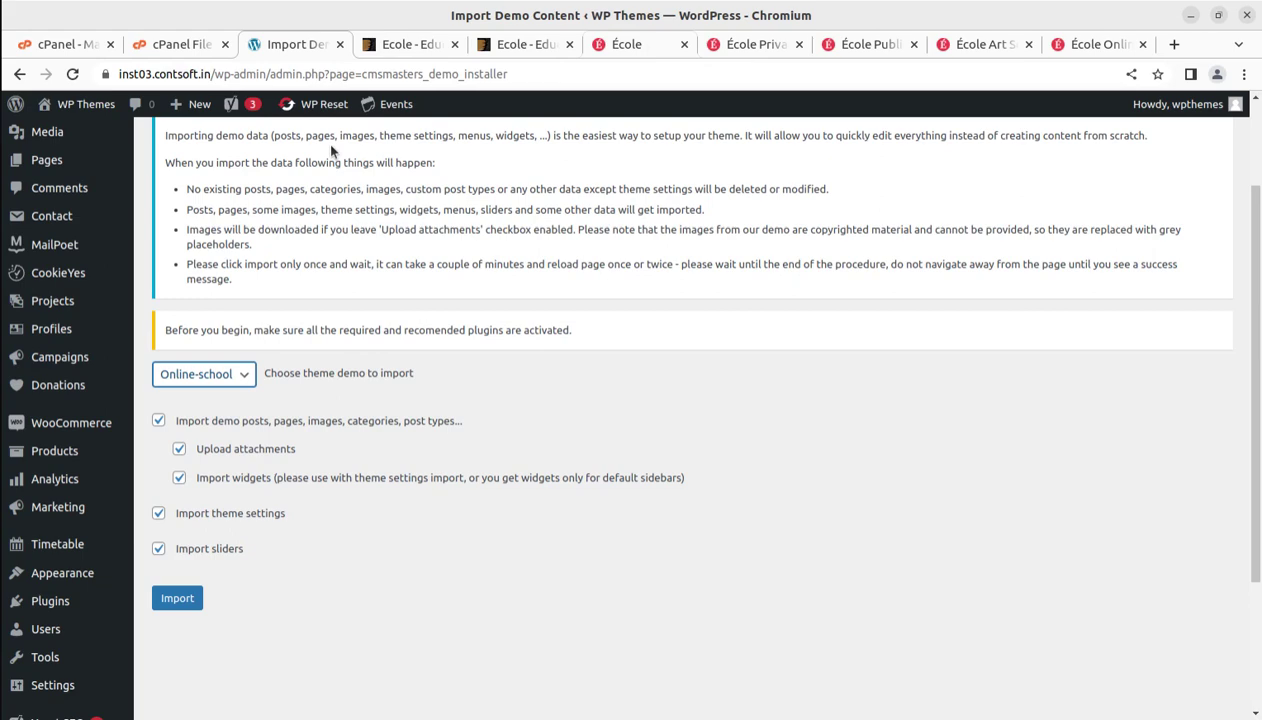
{"action": "left_click", "coordinate": [630, 44]}
{"action": "mouse_move", "coordinate": [216, 150]}
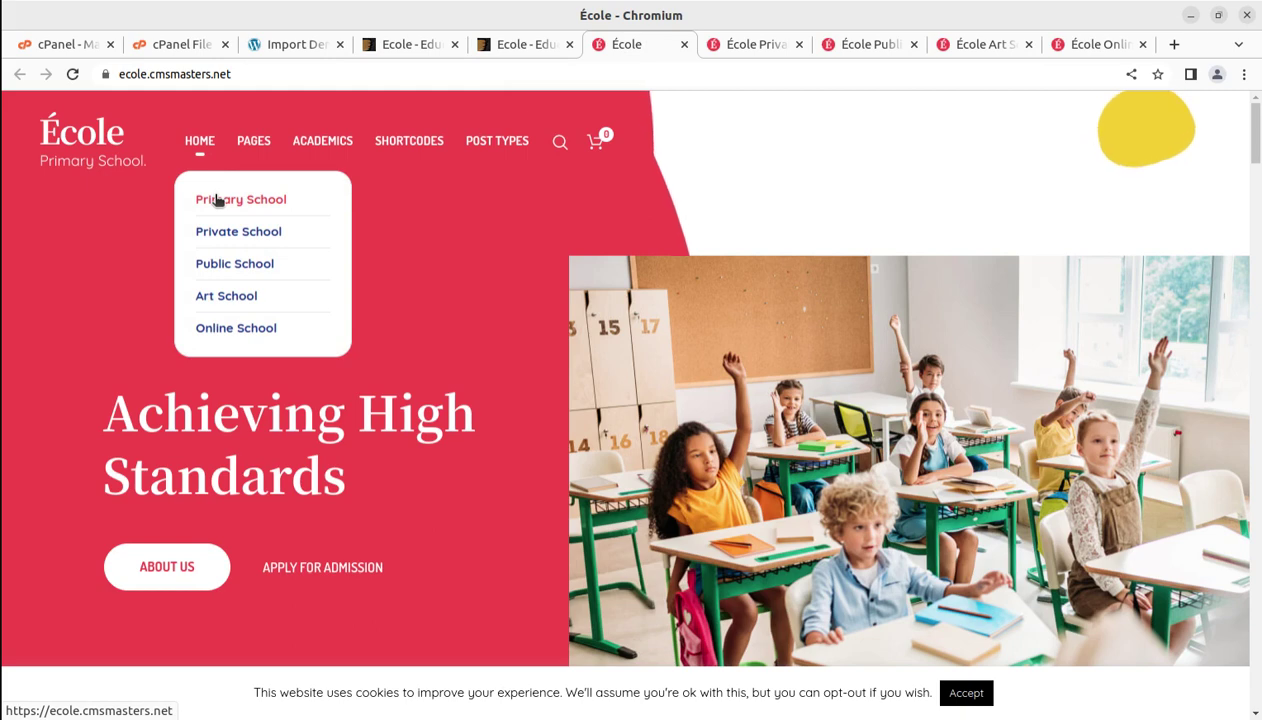
{"action": "left_click", "coordinate": [297, 45]}
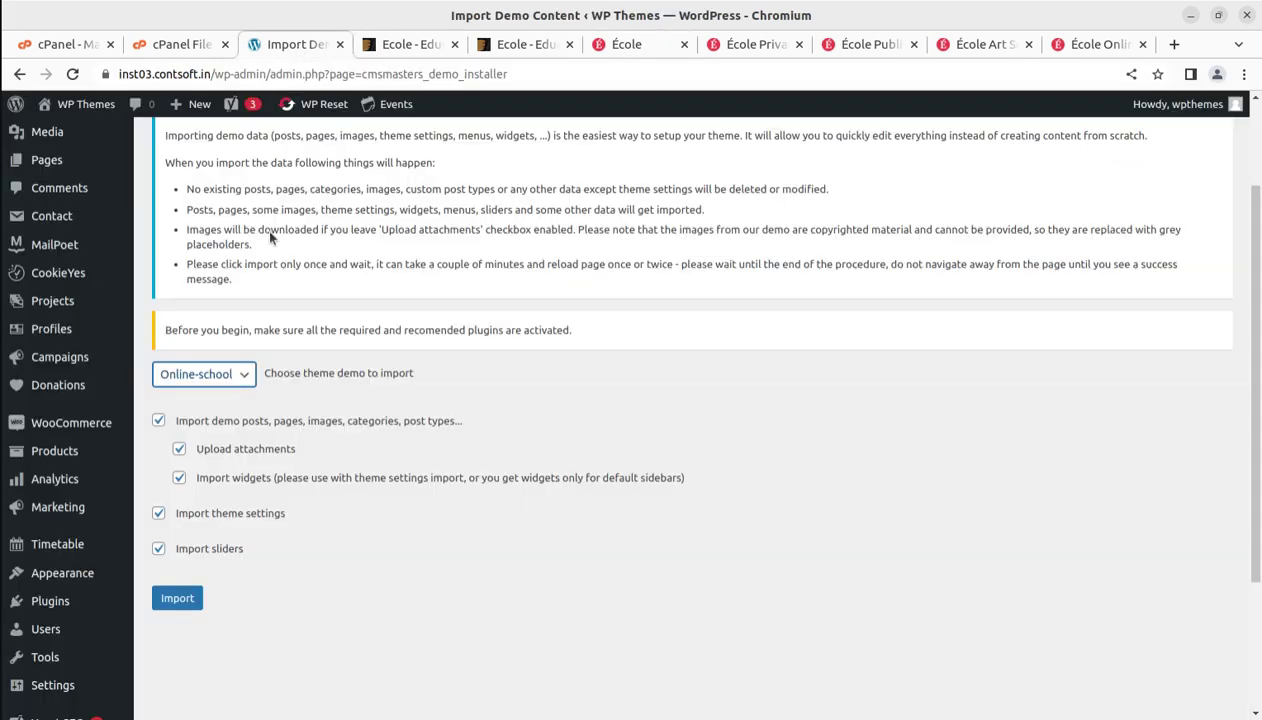
- Choose the Main theme demo and start importing it with its posts, attachments, widgets, theme settings and sliders
{"action": "left_click", "coordinate": [219, 373]}
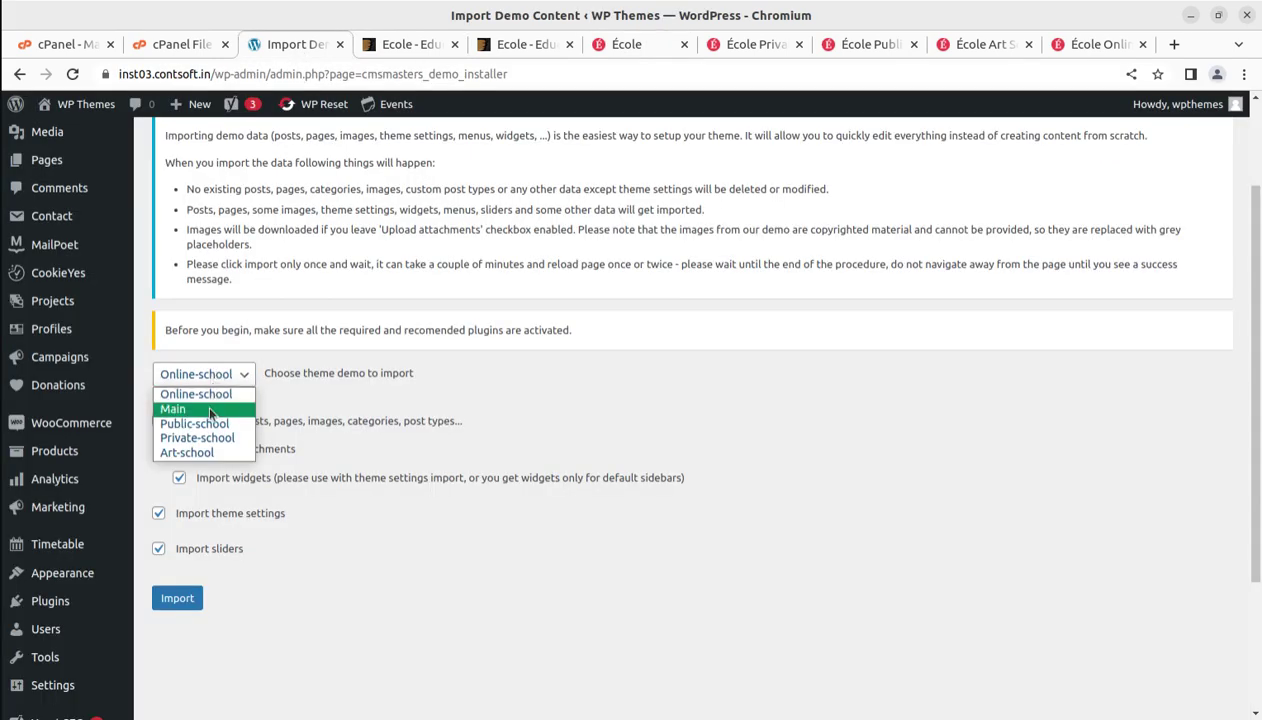
{"action": "left_click", "coordinate": [210, 410]}
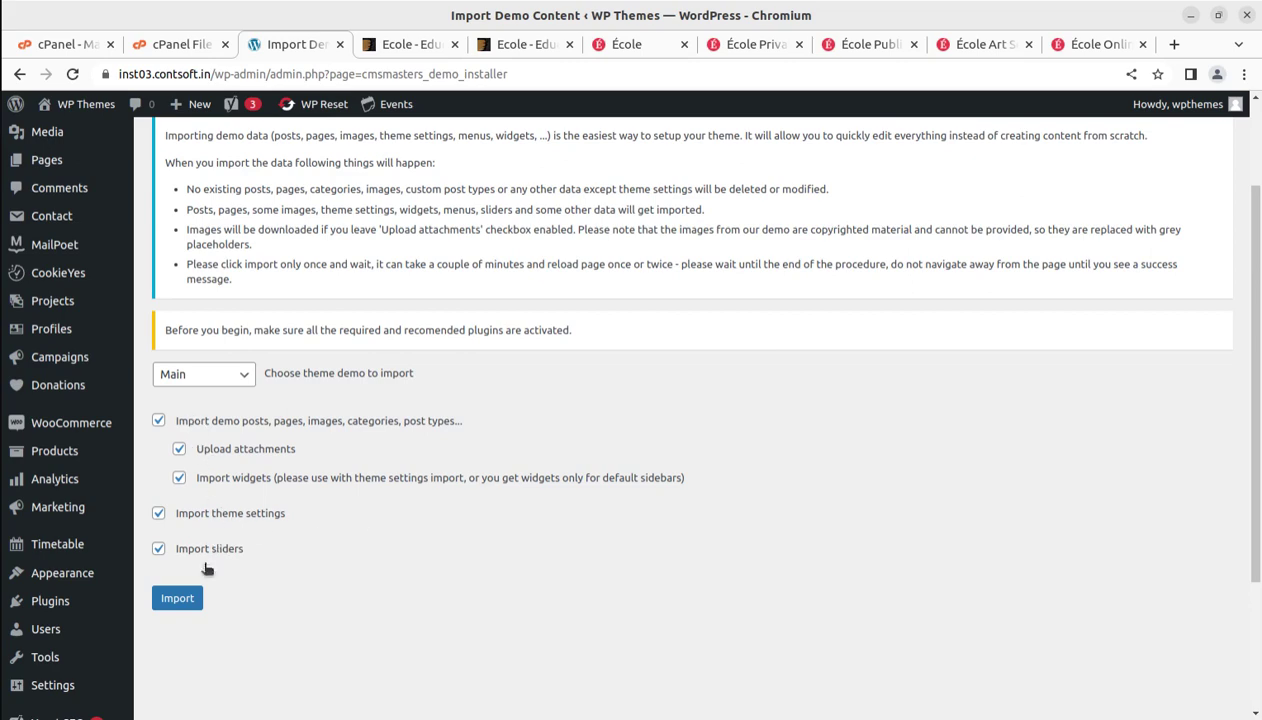
{"action": "scroll", "coordinate": [519, 556], "scroll_direction": "up", "scroll_amount": 3}
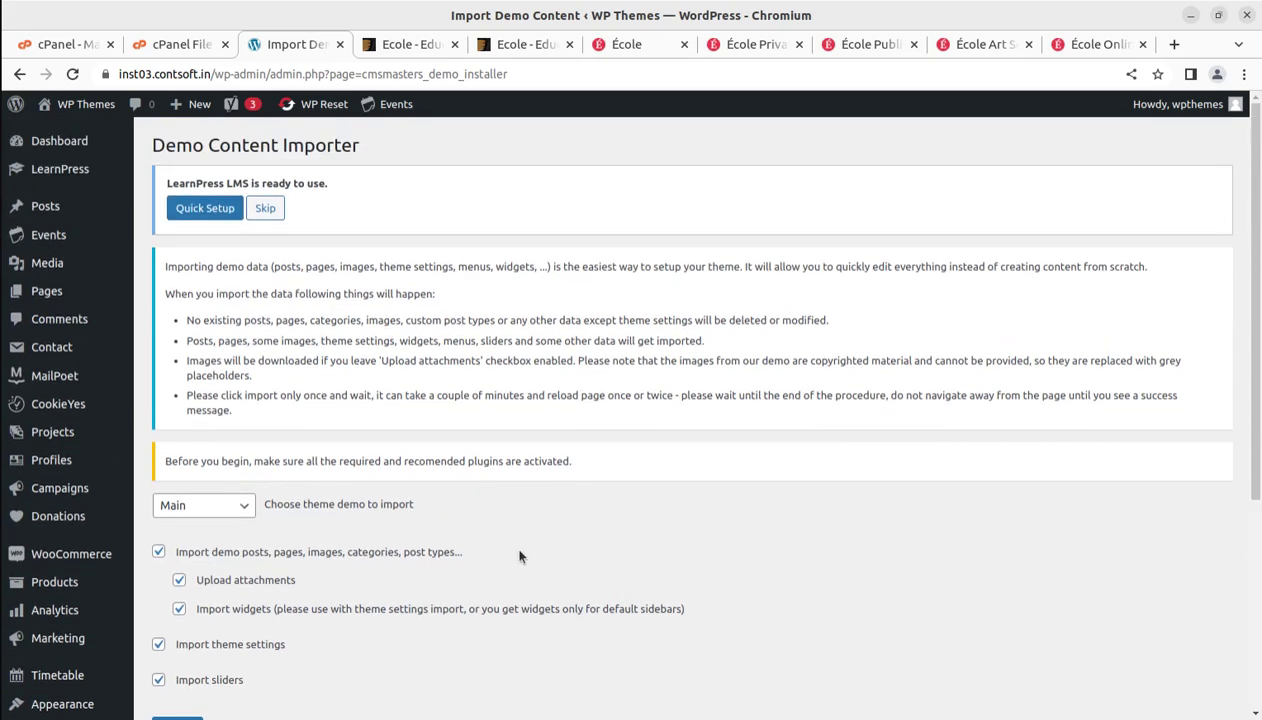
{"action": "scroll", "coordinate": [519, 556], "scroll_direction": "down", "scroll_amount": 5}
{"action": "left_click", "coordinate": [187, 514]}
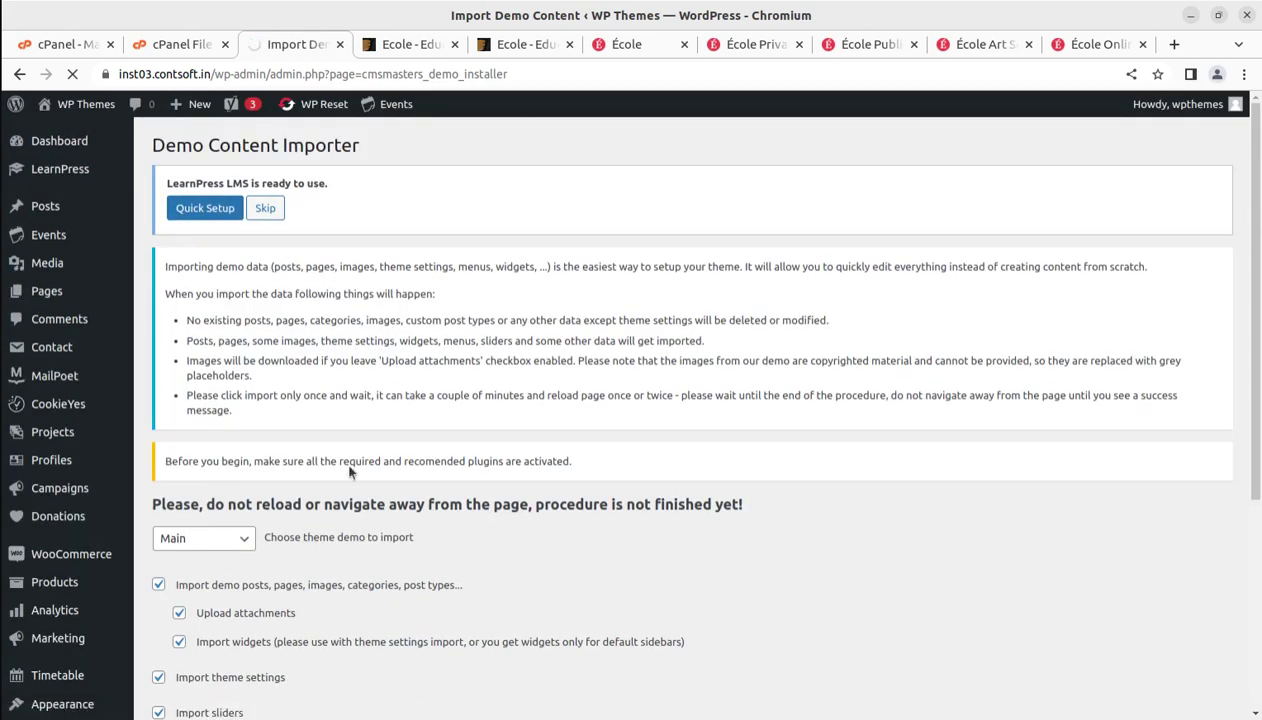
{"action": "scroll", "coordinate": [512, 448], "scroll_direction": "down", "scroll_amount": 3}
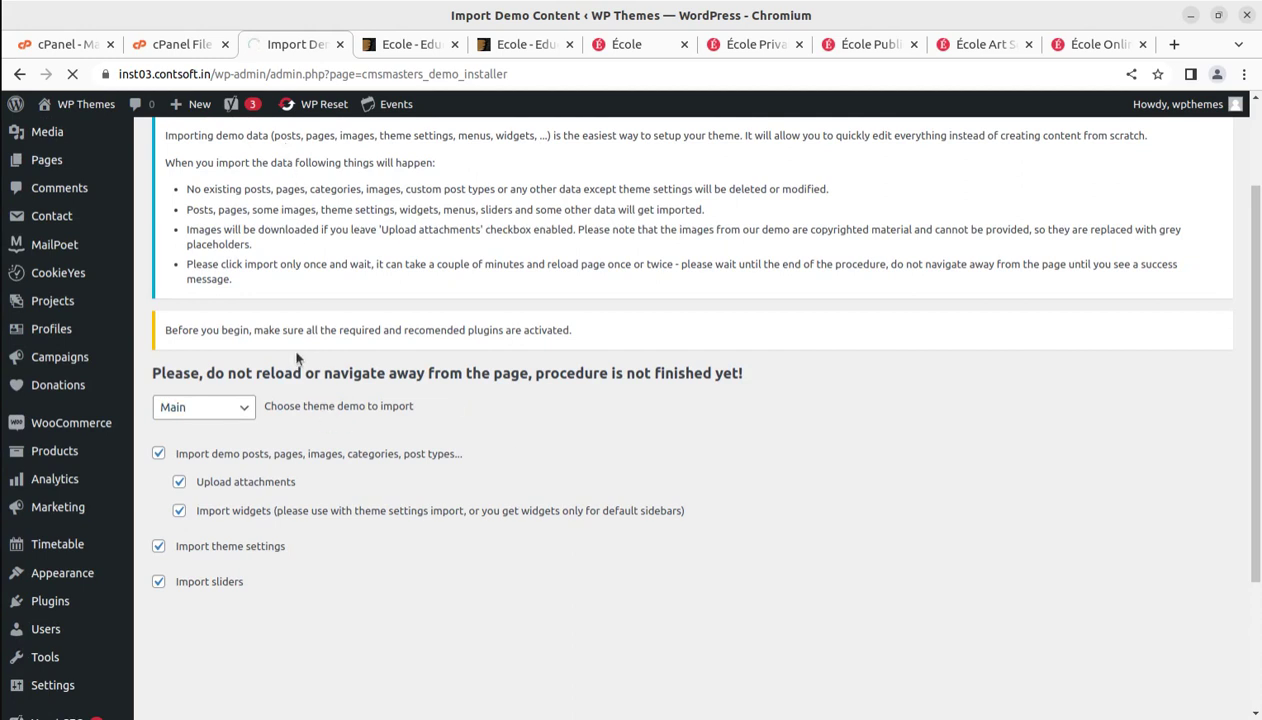
{"action": "scroll", "coordinate": [292, 347], "scroll_direction": "up", "scroll_amount": 3}
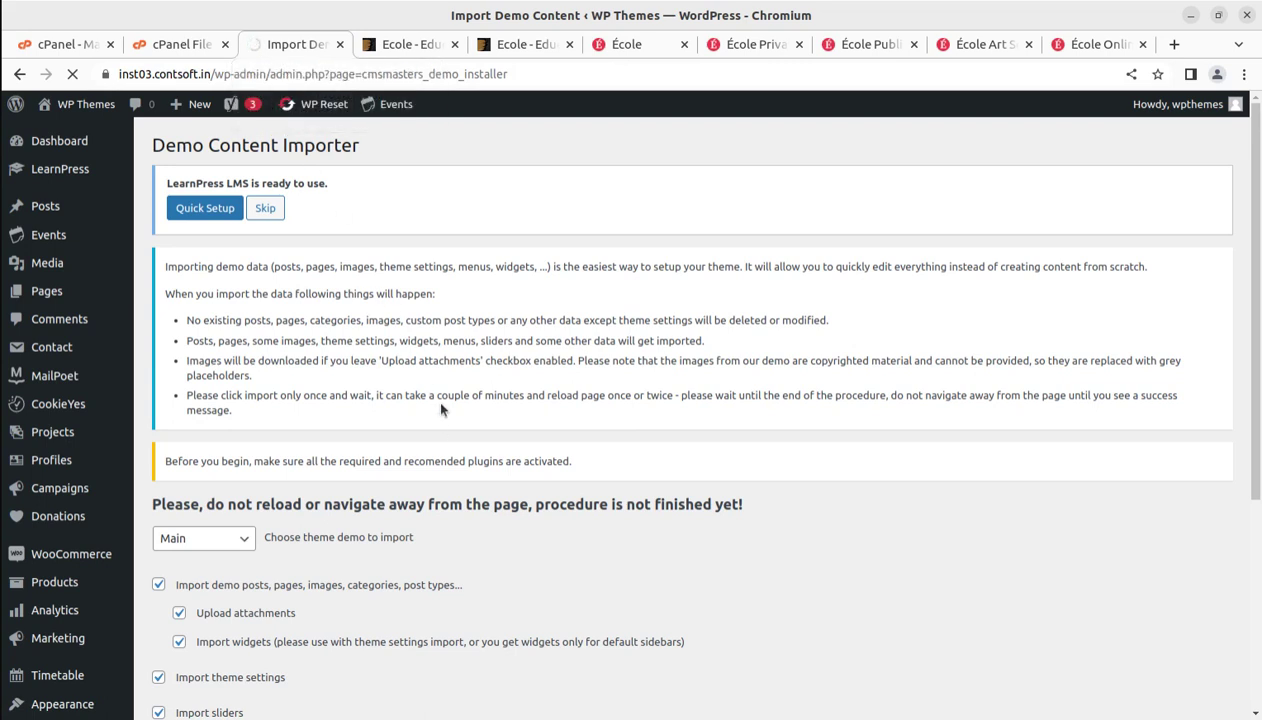
{"action": "scroll", "coordinate": [217, 309], "scroll_direction": "down", "scroll_amount": 3}
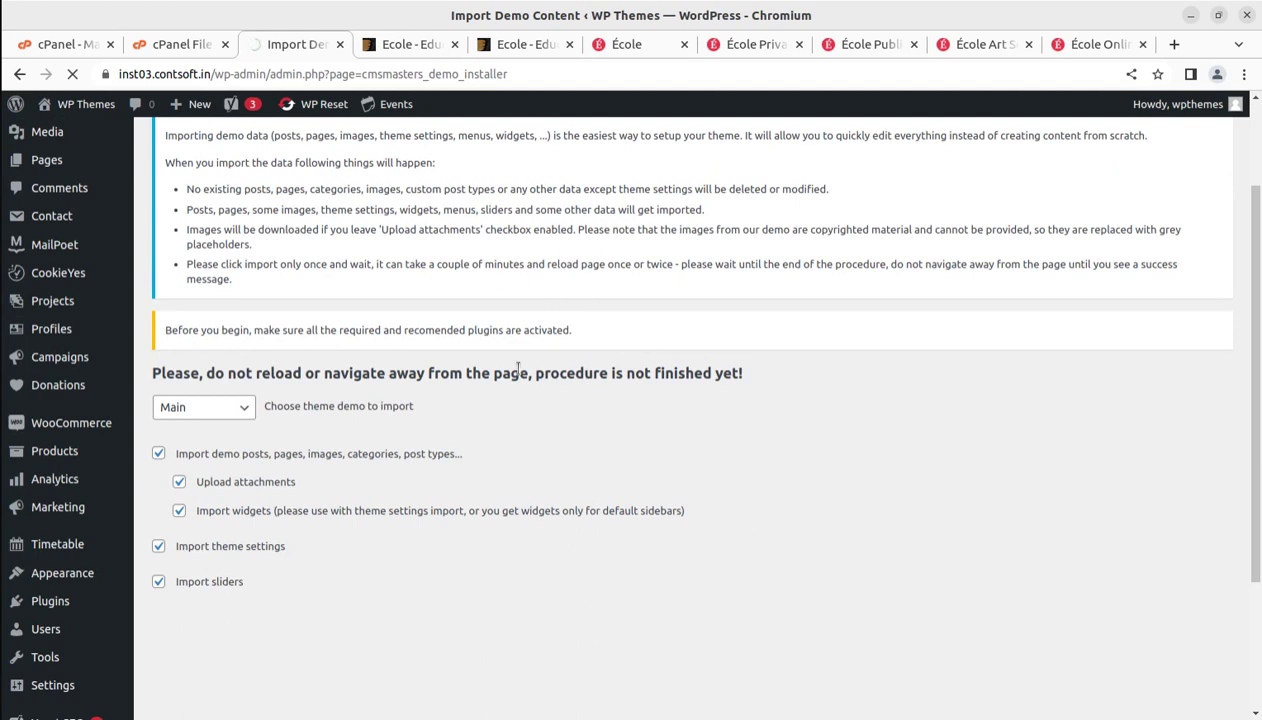
{"action": "scroll", "coordinate": [570, 558], "scroll_direction": "down", "scroll_amount": 3}
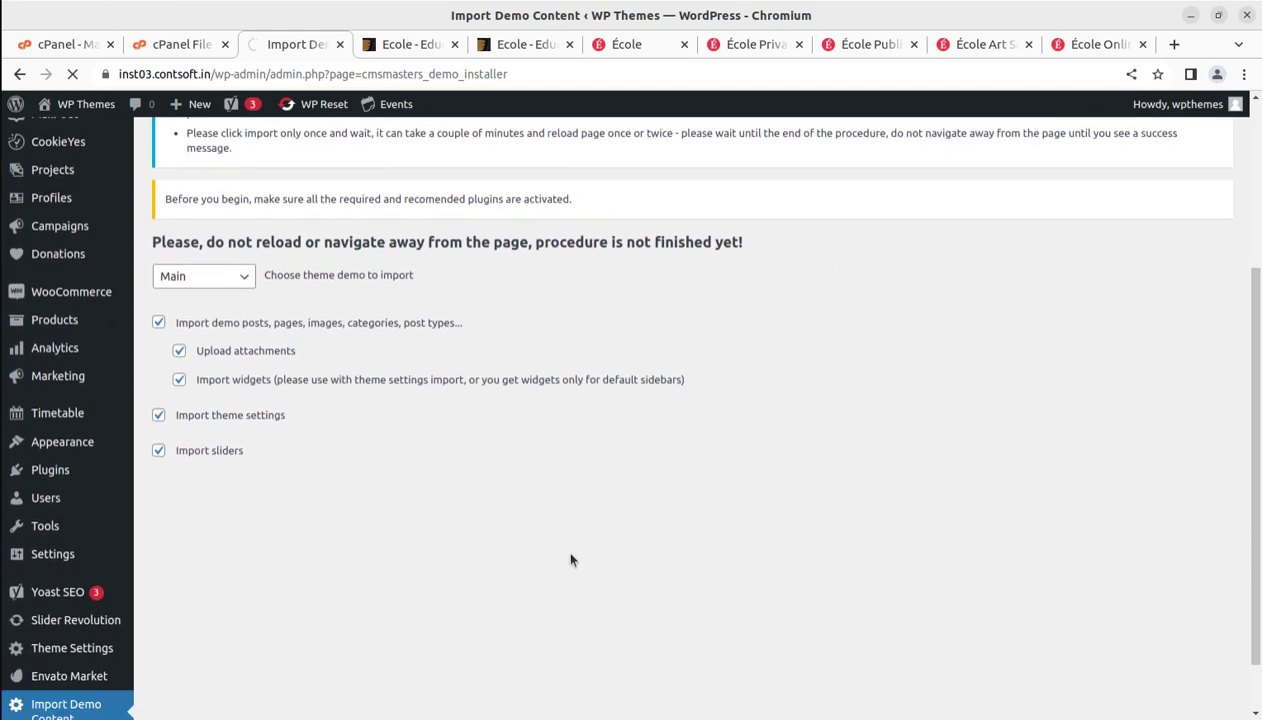
{"action": "scroll", "coordinate": [570, 558], "scroll_direction": "up", "scroll_amount": 6}
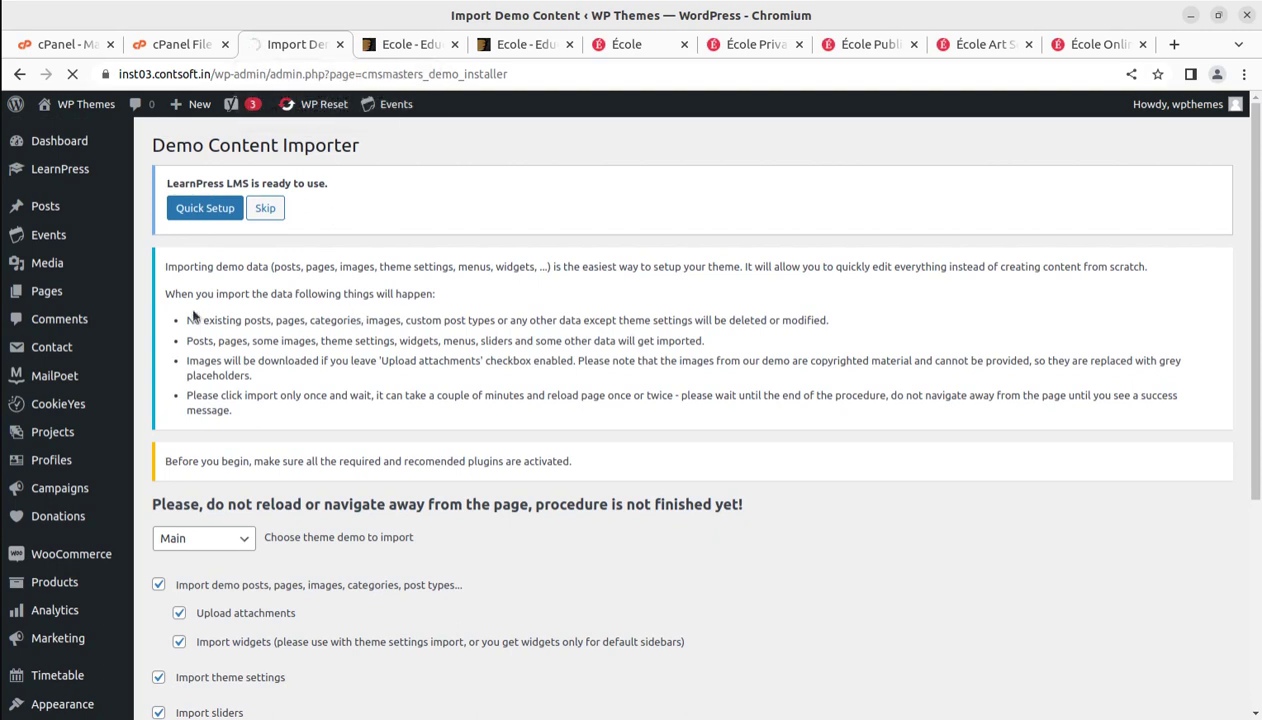
- Open the Media Library in a separate browser tab, reload it and examine the imported media items, then return to the importer
{"action": "mouse_move", "coordinate": [78, 263]}
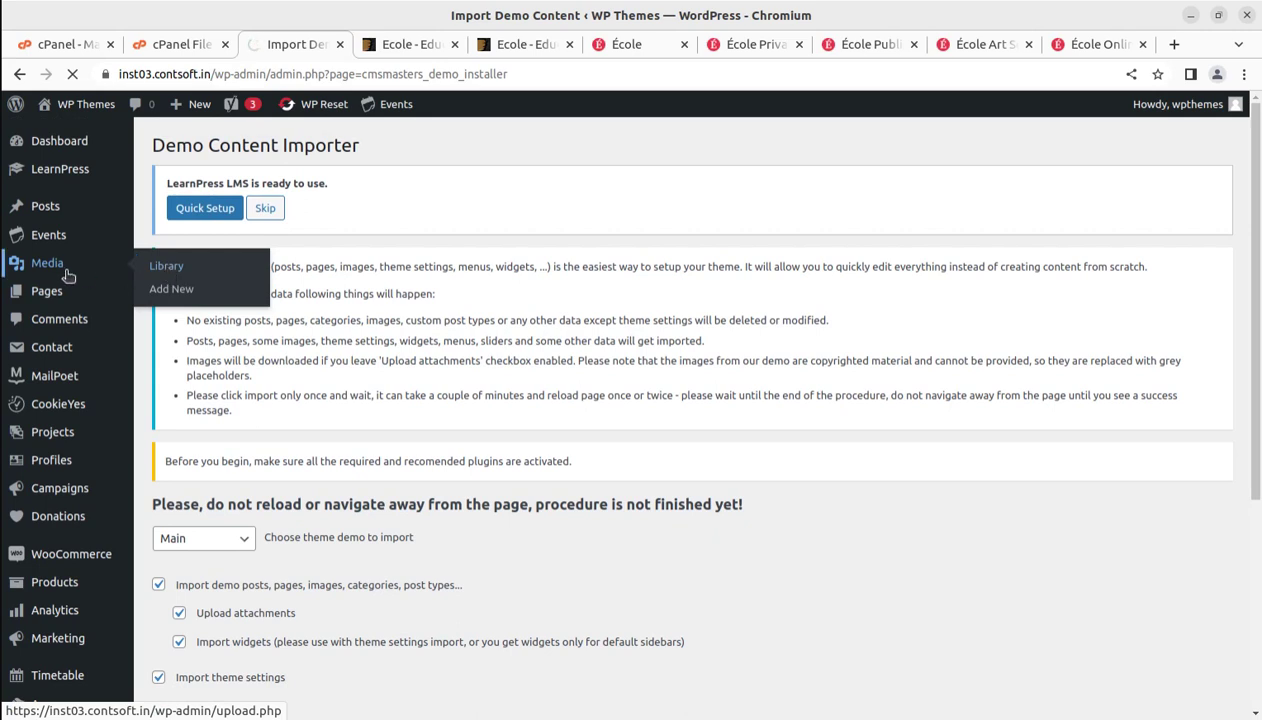
{"action": "middle_click", "coordinate": [158, 277]}
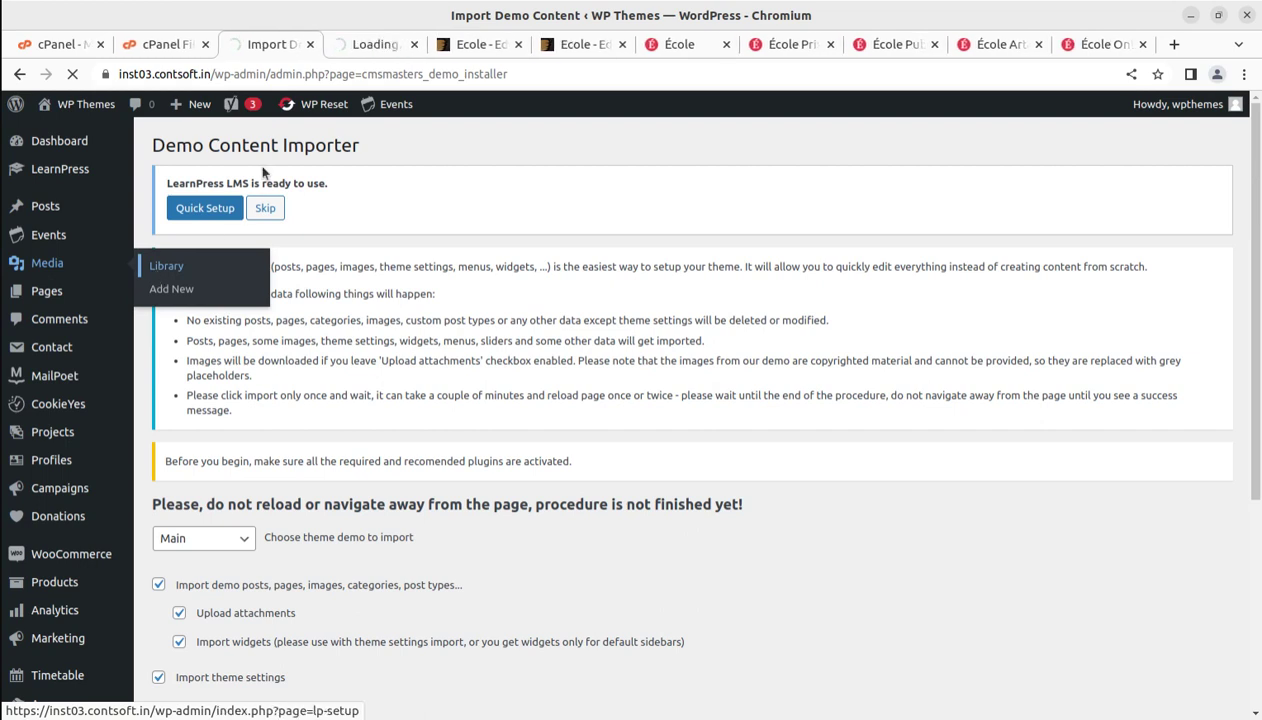
{"action": "left_click", "coordinate": [378, 53]}
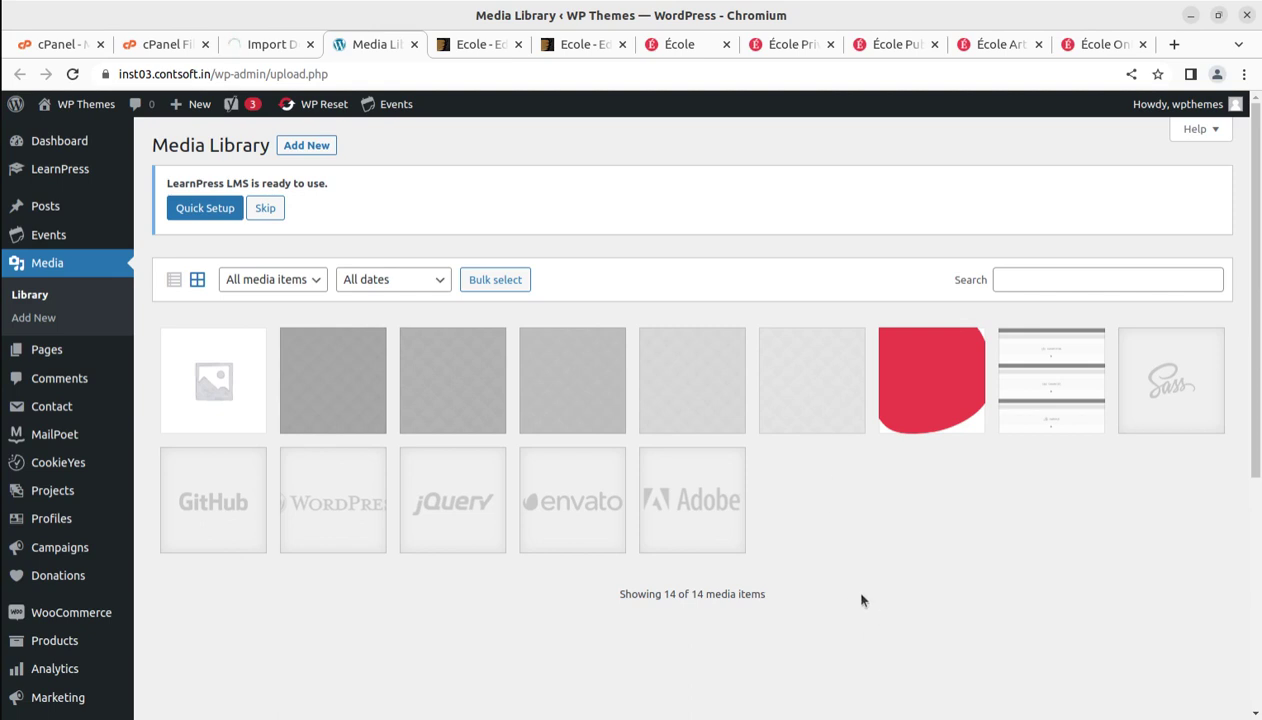
{"action": "left_click", "coordinate": [74, 74]}
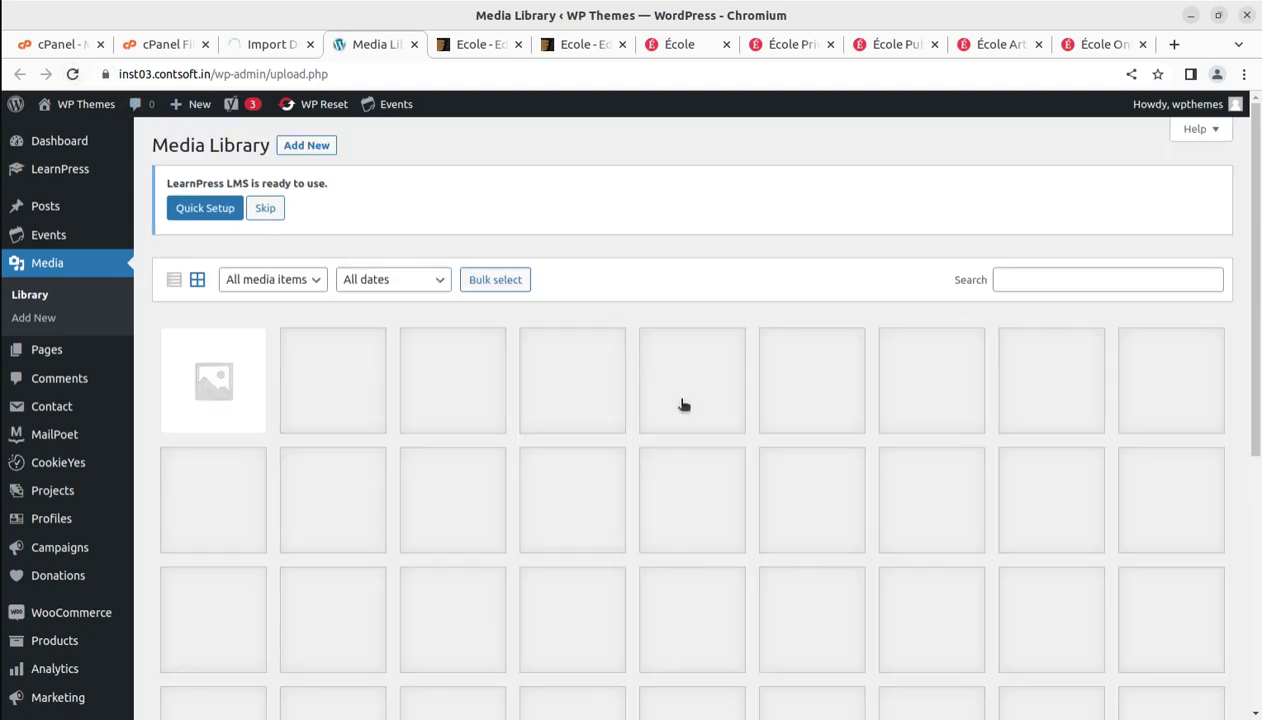
{"action": "scroll", "coordinate": [814, 563], "scroll_direction": "down", "scroll_amount": 2}
{"action": "scroll", "coordinate": [814, 563], "scroll_direction": "down", "scroll_amount": 3}
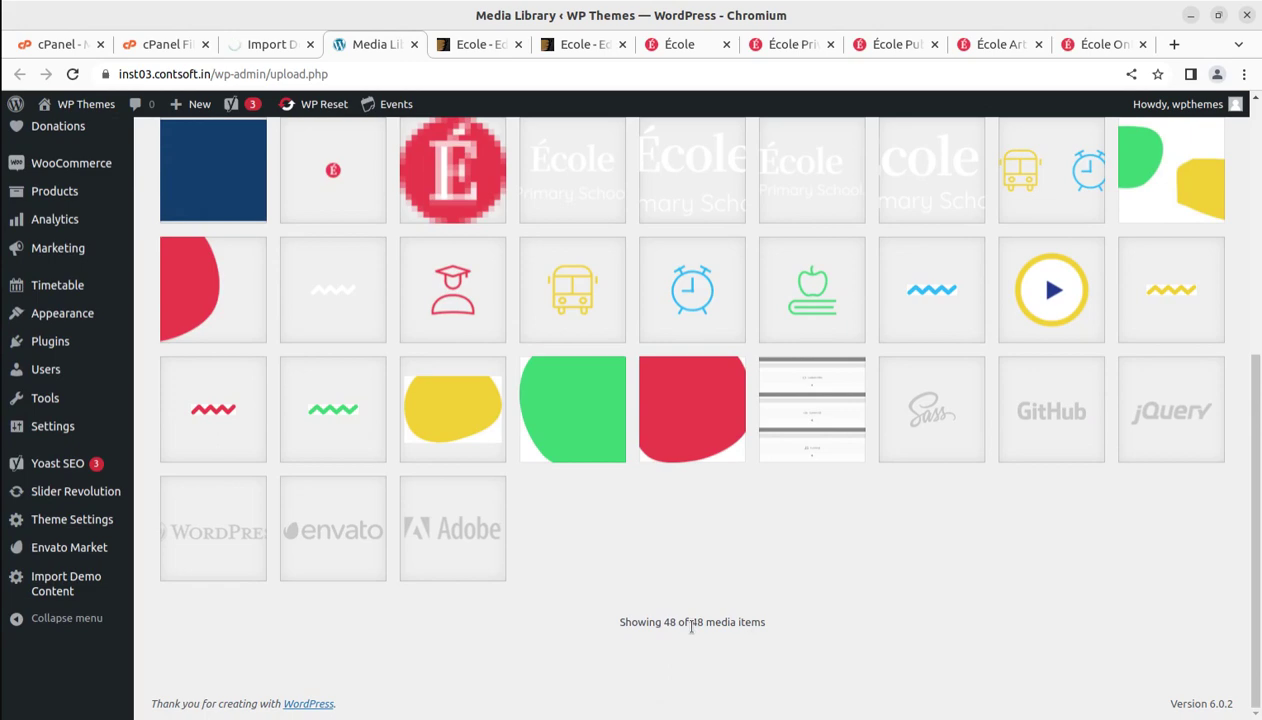
{"action": "scroll", "coordinate": [690, 625], "scroll_direction": "up", "scroll_amount": 5}
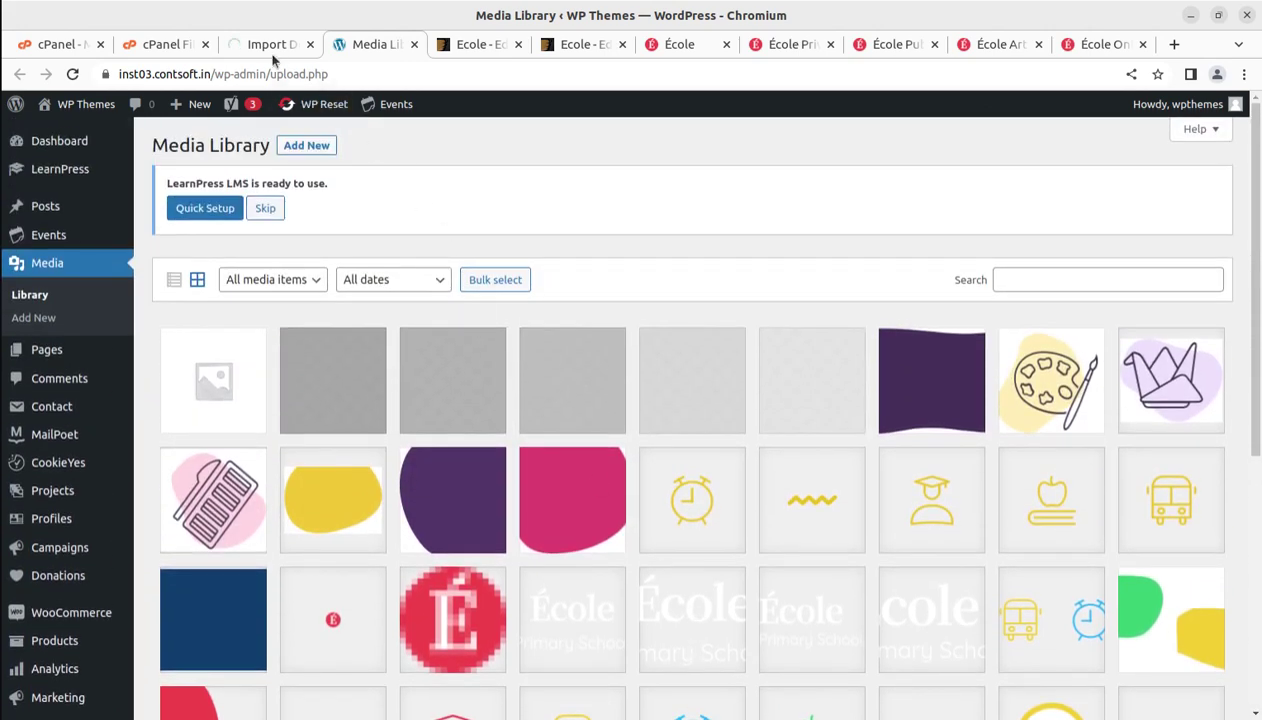
{"action": "left_click", "coordinate": [267, 45]}
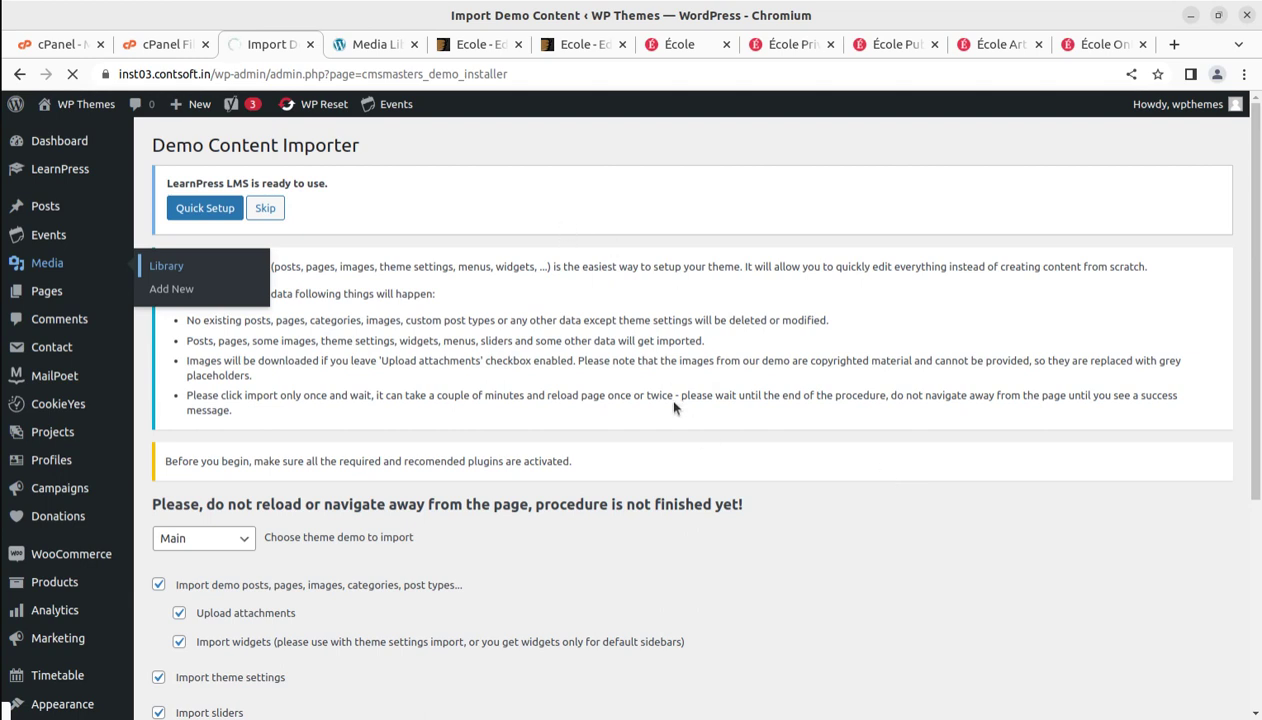
- Review the Private, Public and Art School demo pages again, including the Public School page list, and return to the Demo Content Importer
{"action": "left_click", "coordinate": [799, 48]}
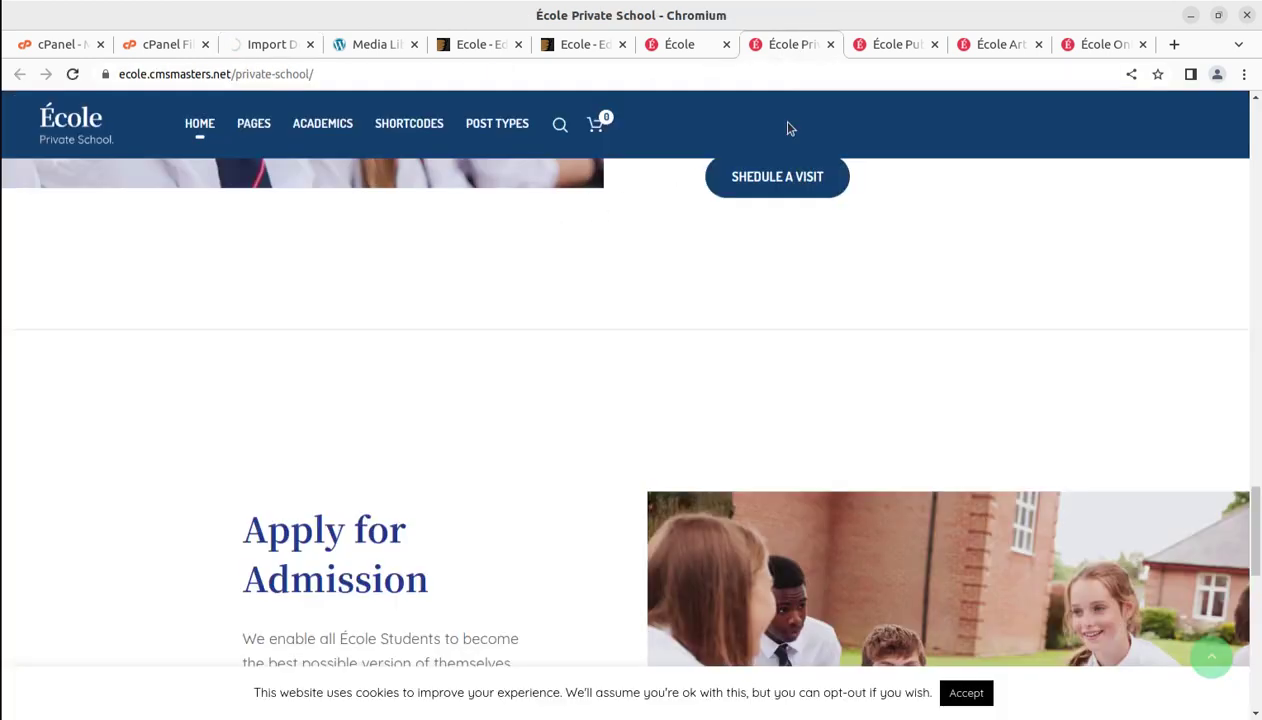
{"action": "scroll", "coordinate": [806, 516], "scroll_direction": "up", "scroll_amount": 8}
{"action": "scroll", "coordinate": [806, 516], "scroll_direction": "up", "scroll_amount": 3}
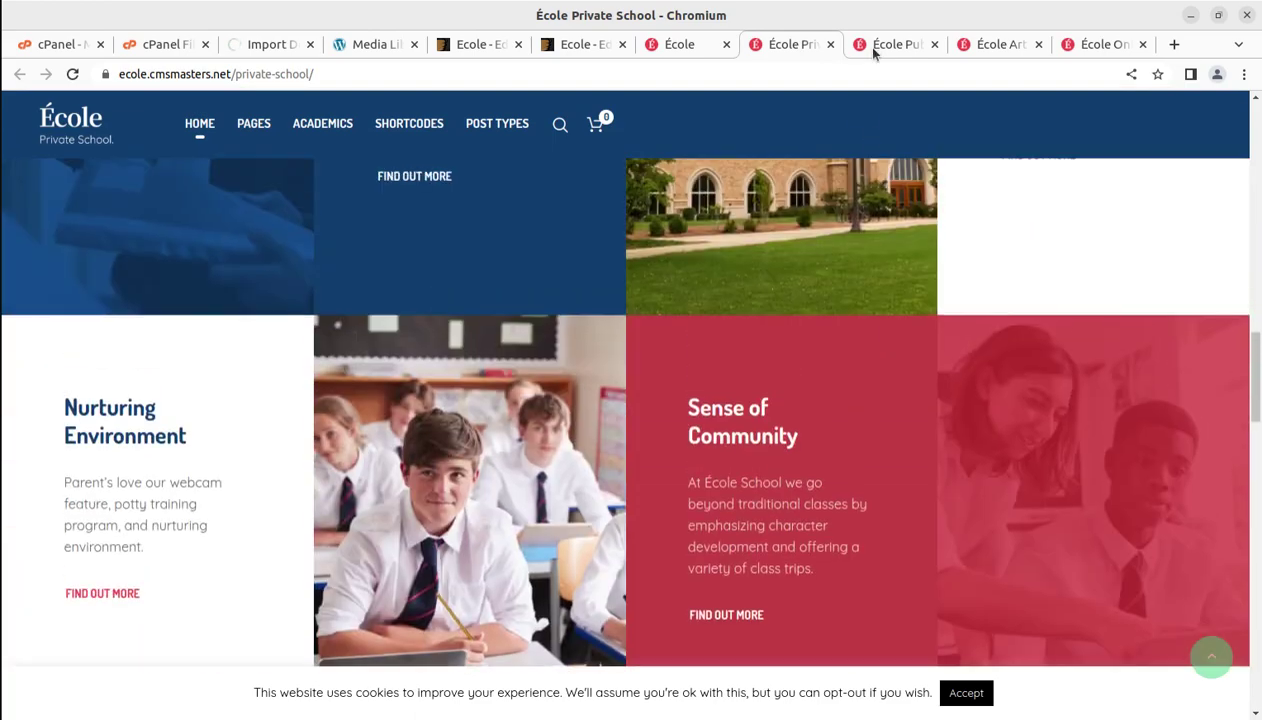
{"action": "left_click", "coordinate": [892, 45]}
{"action": "scroll", "coordinate": [805, 530], "scroll_direction": "up", "scroll_amount": 10}
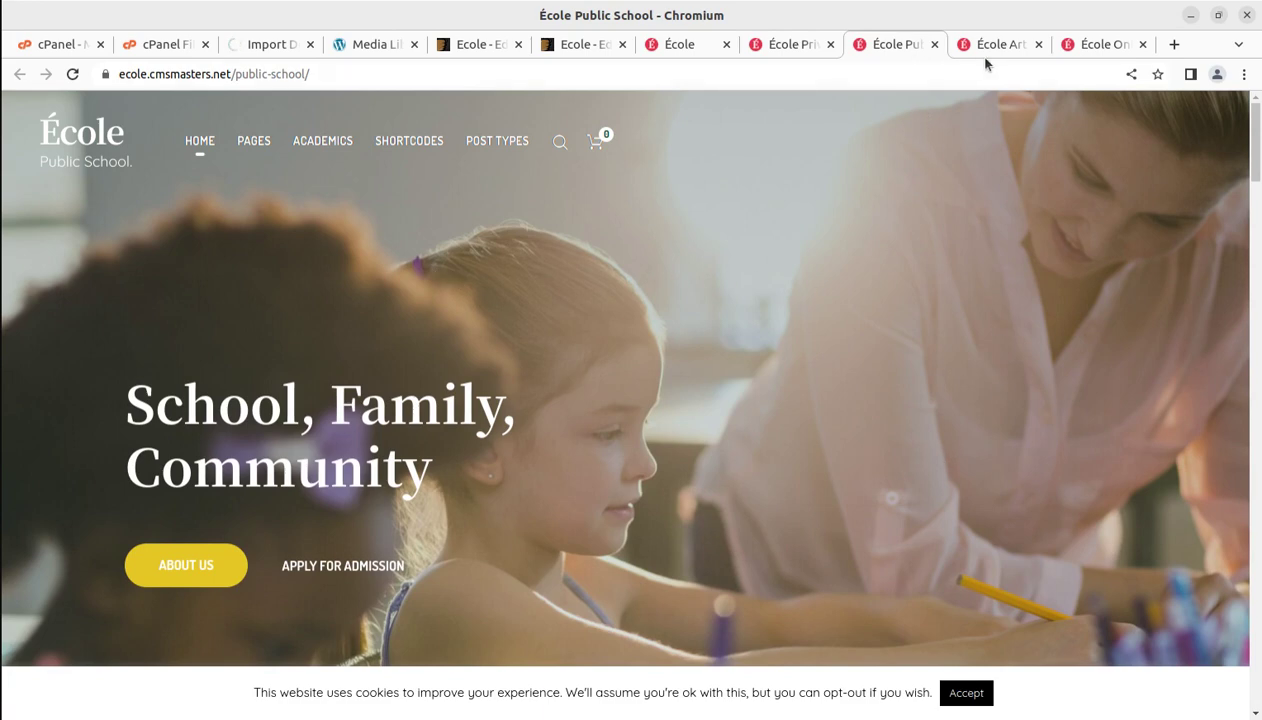
{"action": "mouse_move", "coordinate": [260, 141]}
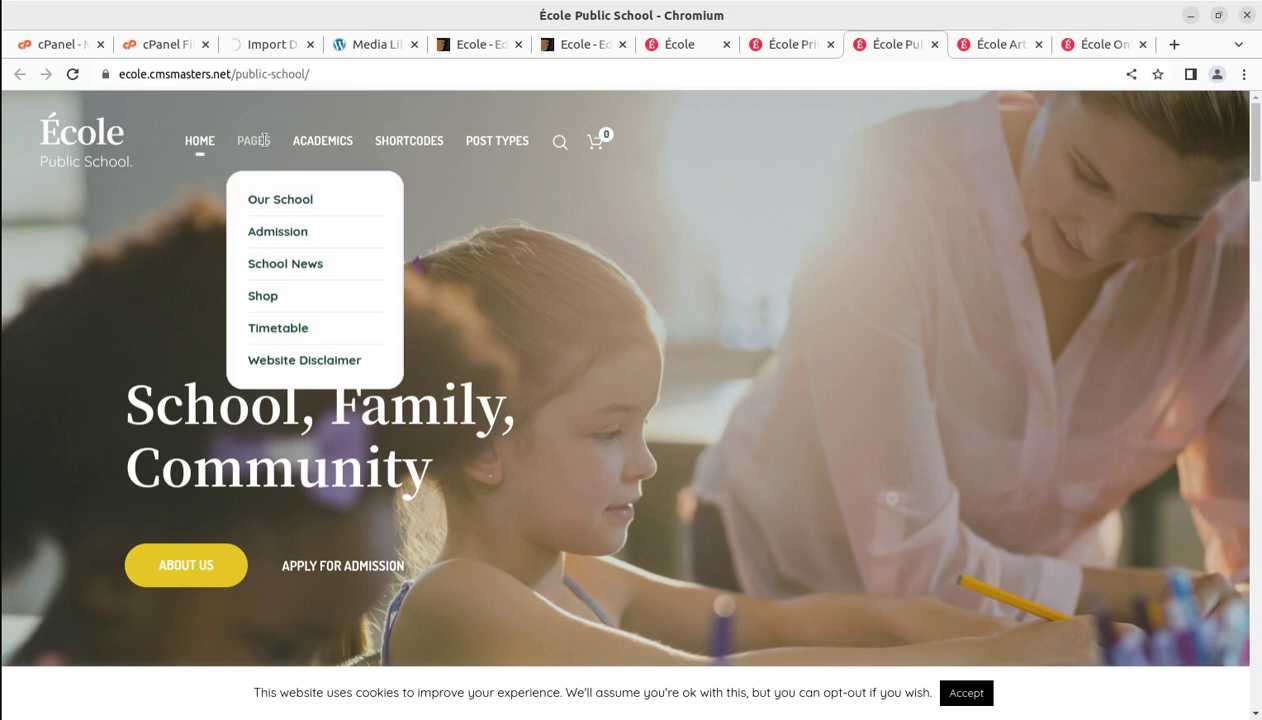
{"action": "left_click", "coordinate": [995, 46]}
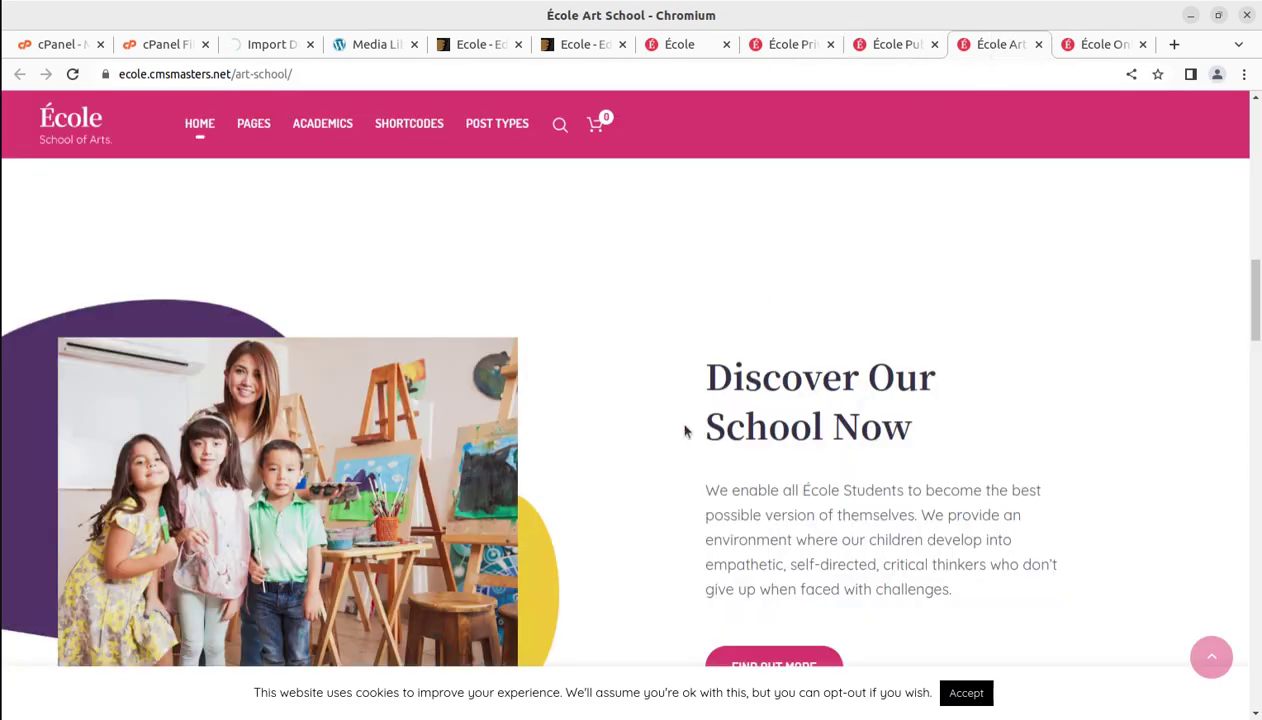
{"action": "scroll", "coordinate": [656, 440], "scroll_direction": "up", "scroll_amount": 10}
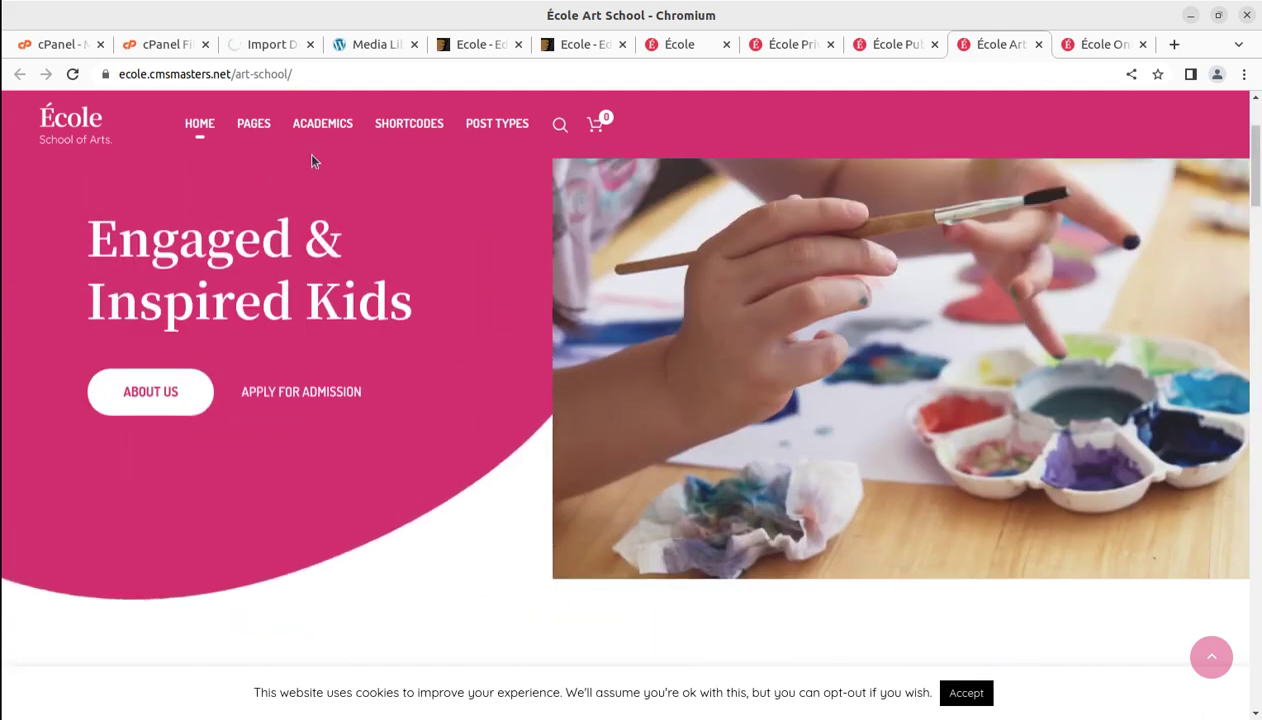
{"action": "left_click", "coordinate": [262, 45]}
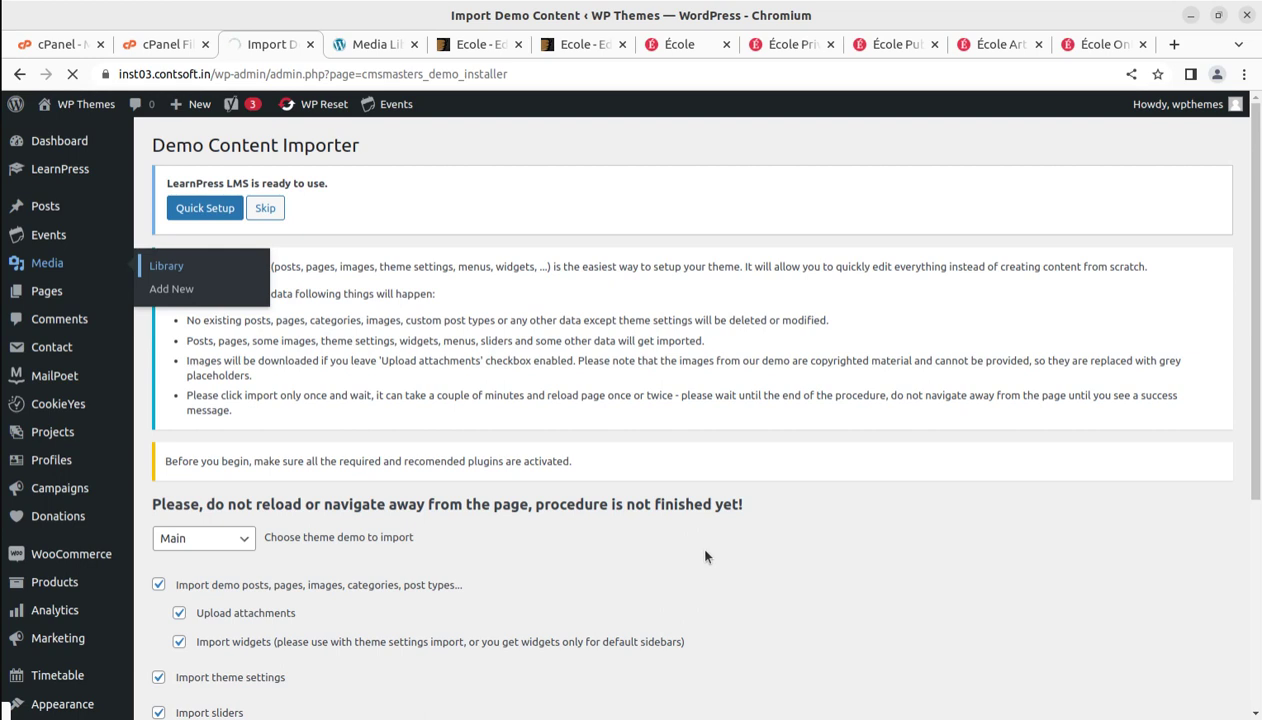
- Check the demo content import status and review the imported images in the Media Library
{"action": "scroll", "coordinate": [705, 557], "scroll_direction": "down", "scroll_amount": 2}
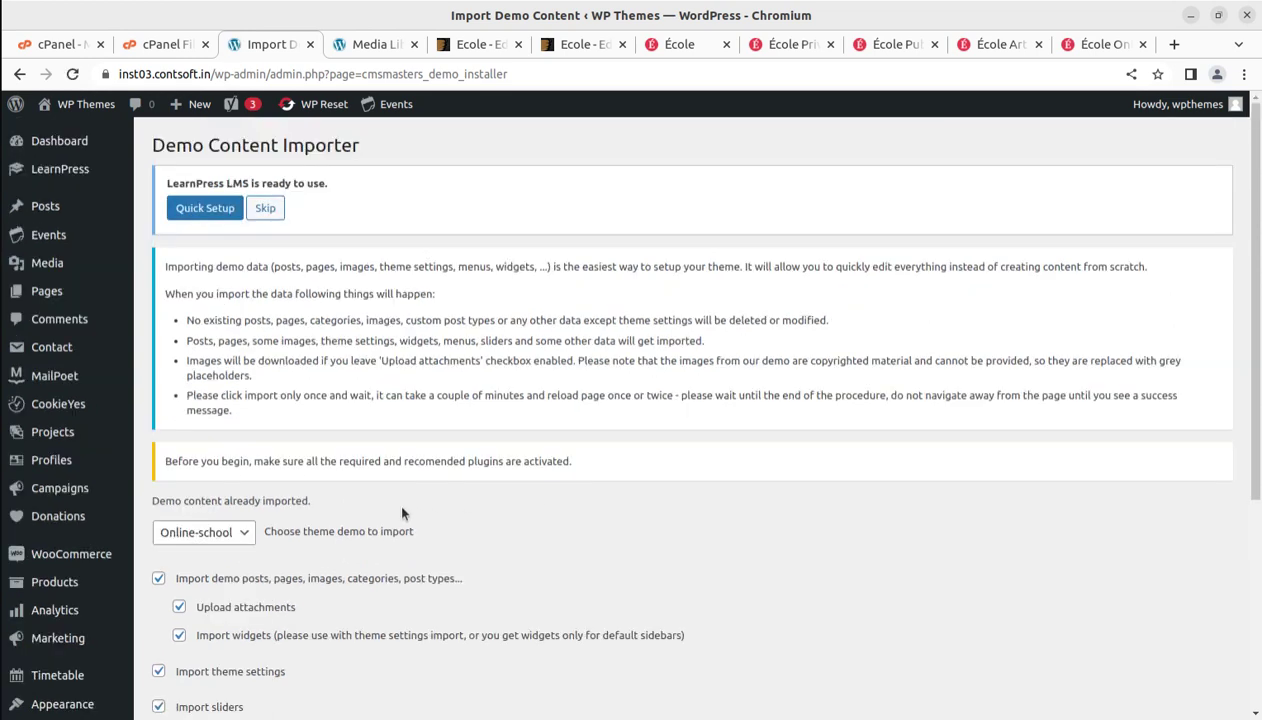
{"action": "left_click_drag", "start_coordinate": [341, 508], "coordinate": [149, 513]}
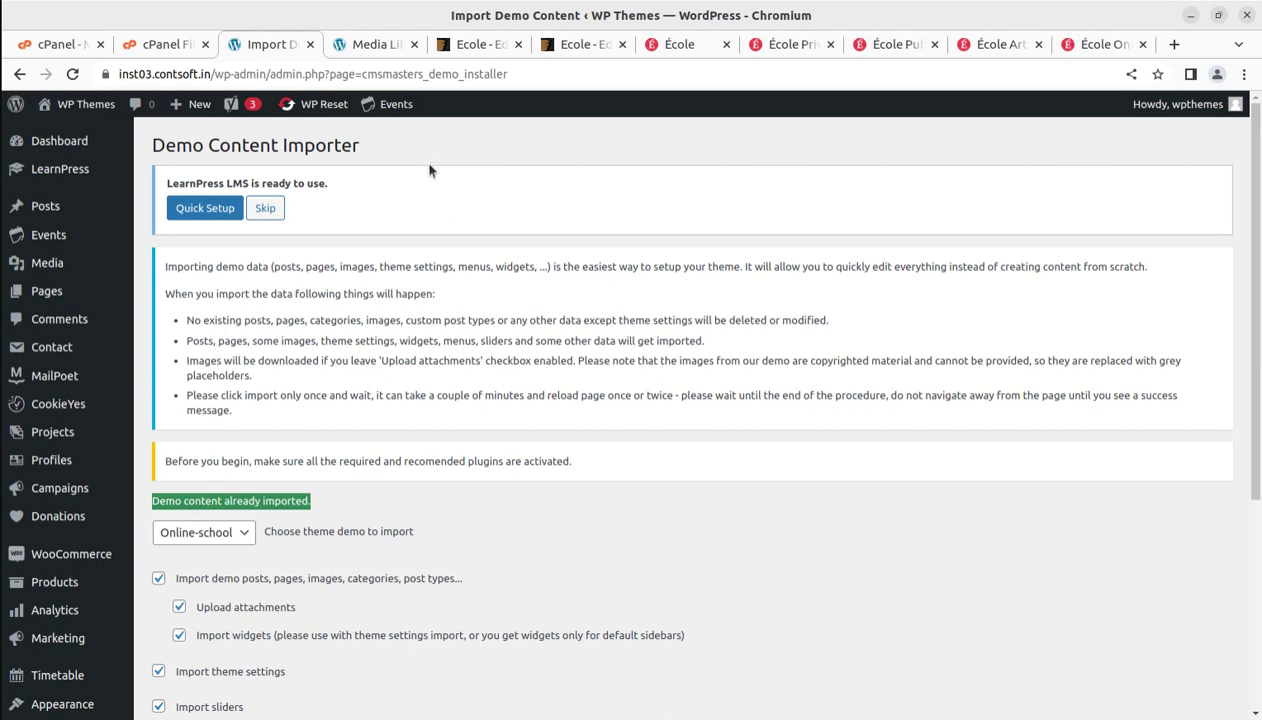
{"action": "left_click", "coordinate": [366, 50]}
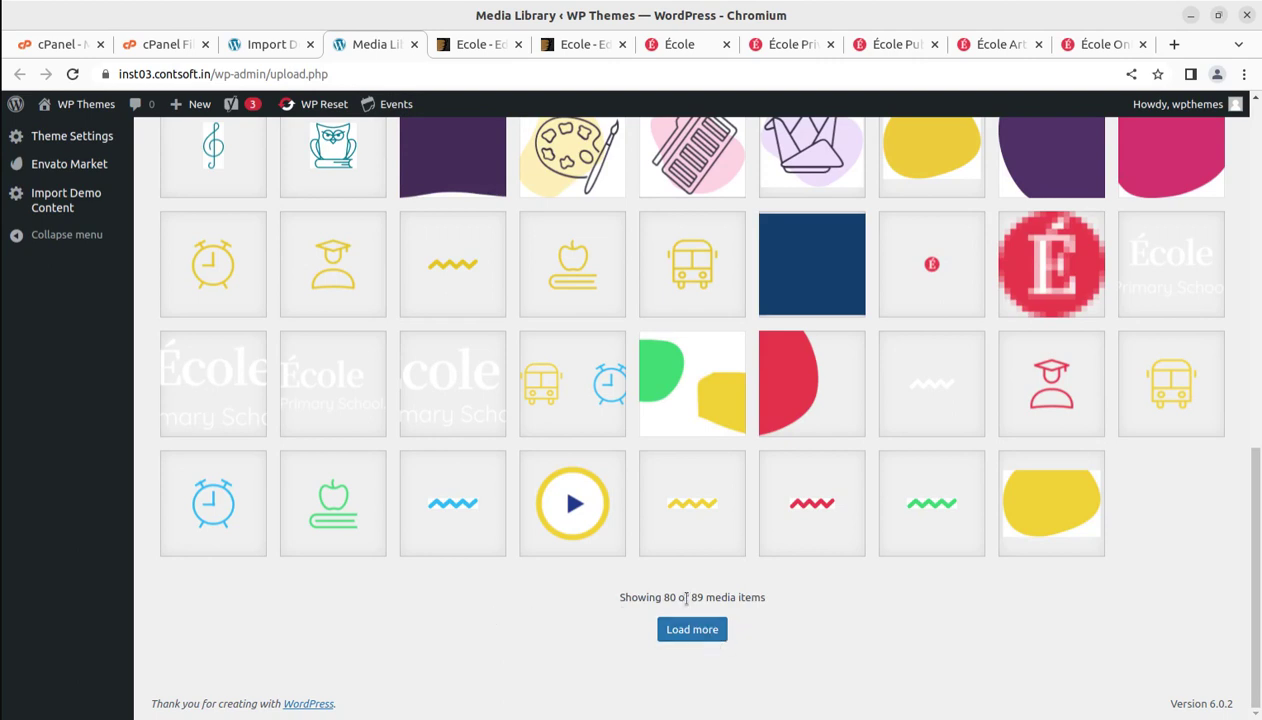
{"action": "mouse_move", "coordinate": [690, 597]}
{"action": "left_mouse_down"}
{"action": "mouse_move", "coordinate": [720, 597]}
{"action": "mouse_move", "coordinate": [697, 597]}
{"action": "left_mouse_up"}
{"action": "scroll", "coordinate": [697, 597], "scroll_direction": "up", "scroll_amount": 5}
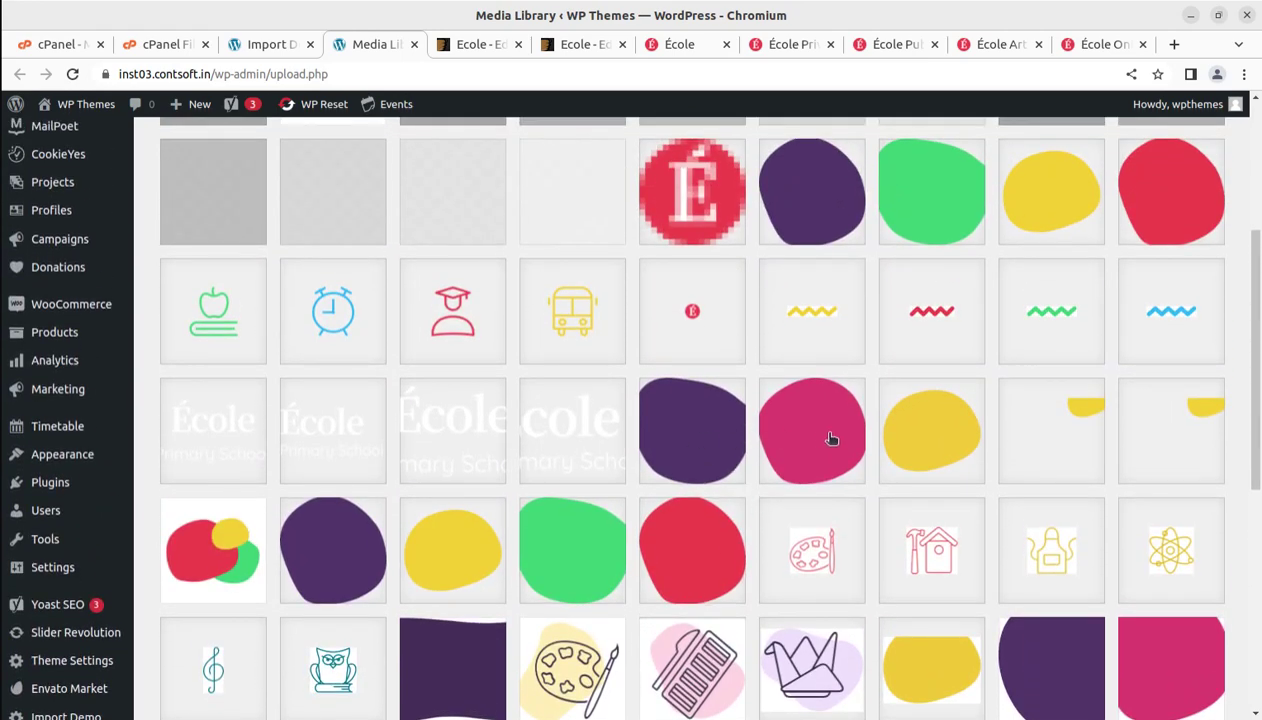
{"action": "scroll", "coordinate": [831, 438], "scroll_direction": "up", "scroll_amount": 3}
{"action": "scroll", "coordinate": [831, 438], "scroll_direction": "up", "scroll_amount": 2}
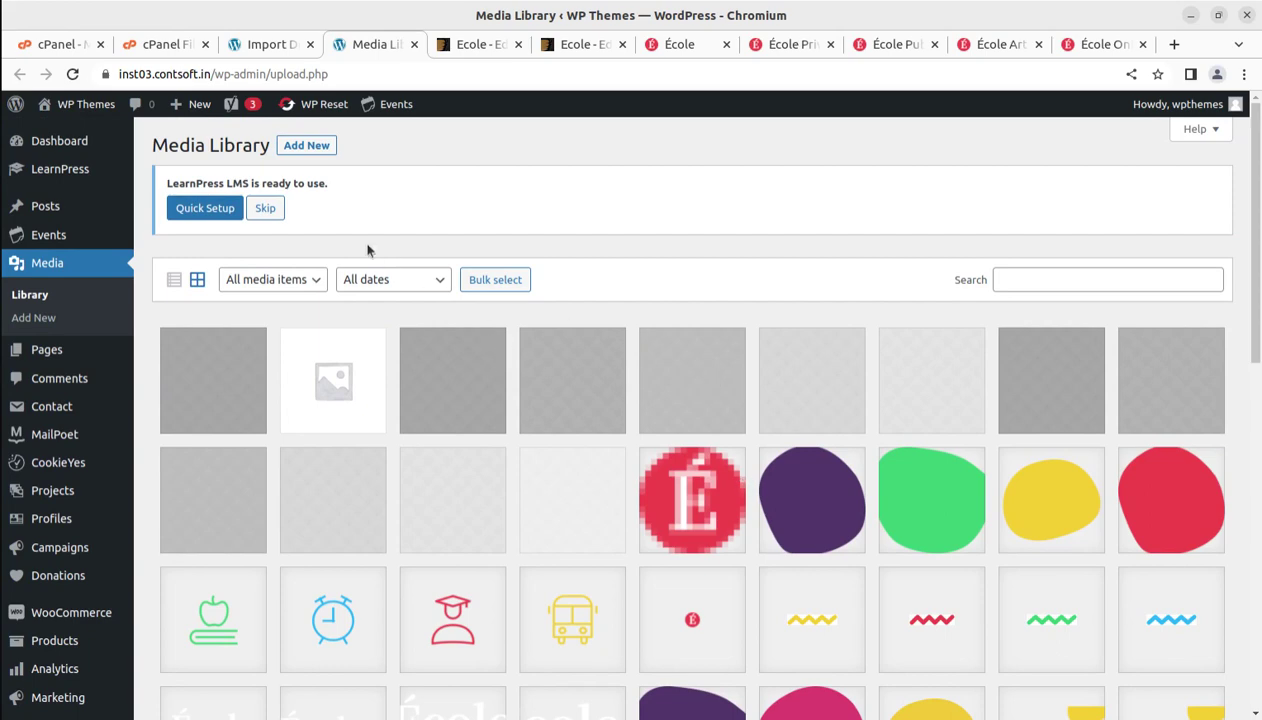
- Visit the live site and examine the homepage sections from the hero banner through School News, FAQ, Co-Curricular Activities and the mission statement
{"action": "mouse_move", "coordinate": [74, 111]}
{"action": "left_click", "coordinate": [62, 132]}
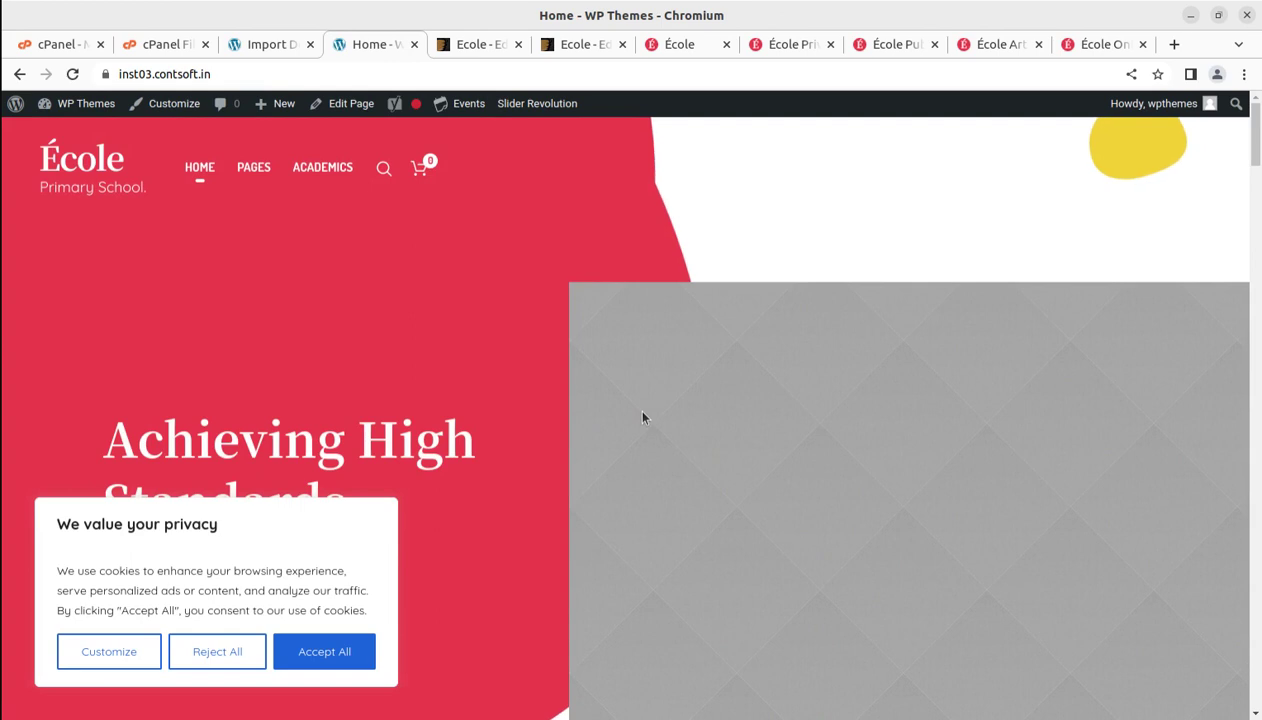
{"action": "scroll", "coordinate": [643, 418], "scroll_direction": "down", "scroll_amount": 2}
{"action": "scroll", "coordinate": [643, 418], "scroll_direction": "down", "scroll_amount": 10}
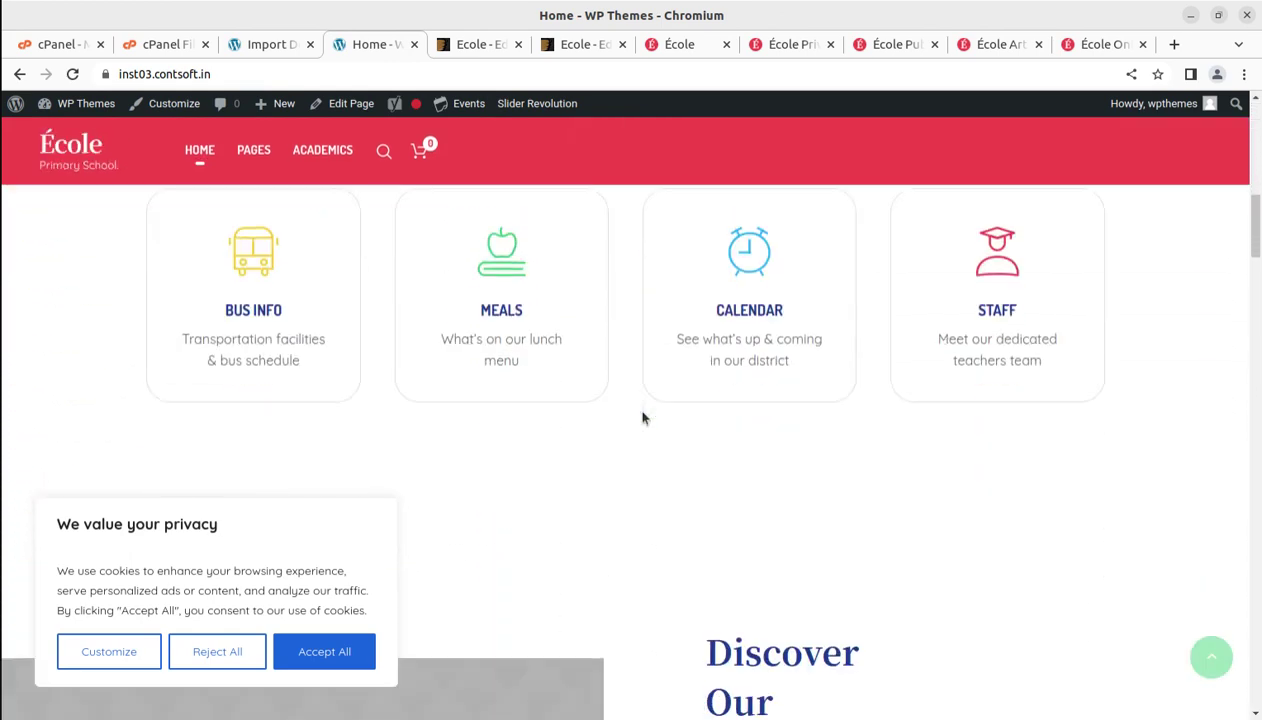
{"action": "scroll", "coordinate": [643, 418], "scroll_direction": "down", "scroll_amount": 5}
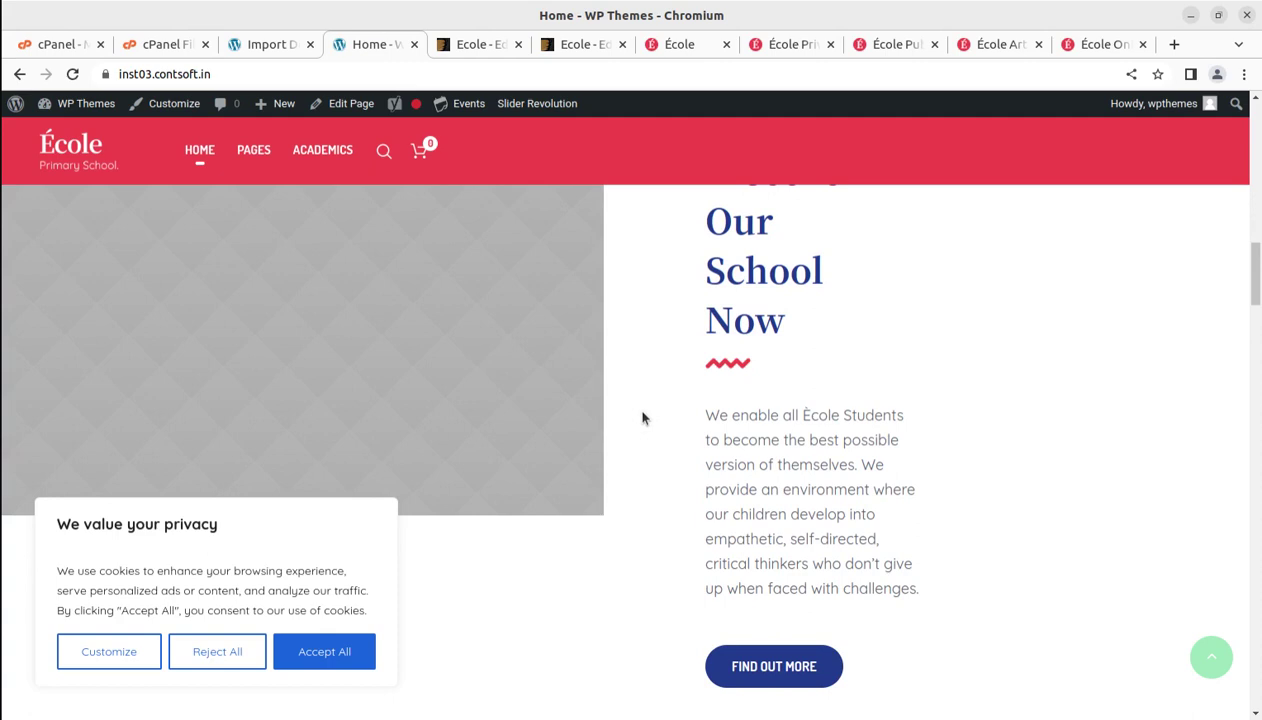
{"action": "scroll", "coordinate": [643, 418], "scroll_direction": "down", "scroll_amount": 10}
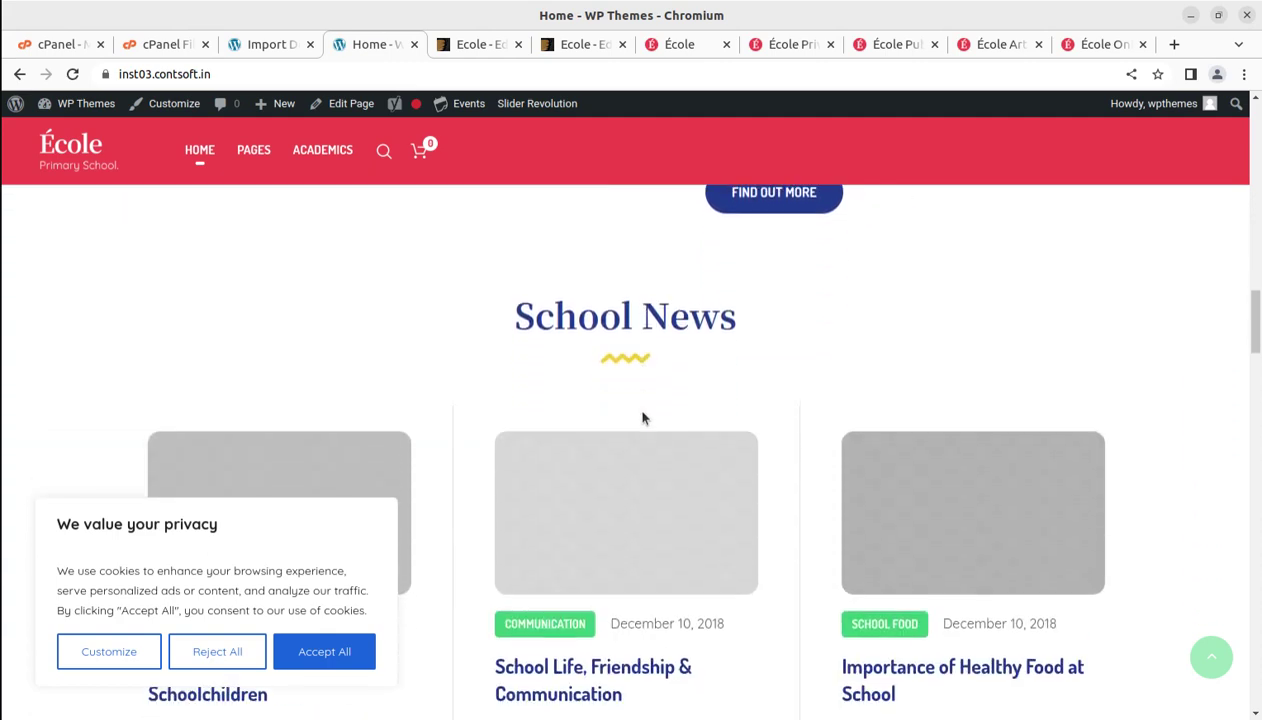
{"action": "scroll", "coordinate": [414, 414], "scroll_direction": "down", "scroll_amount": 6}
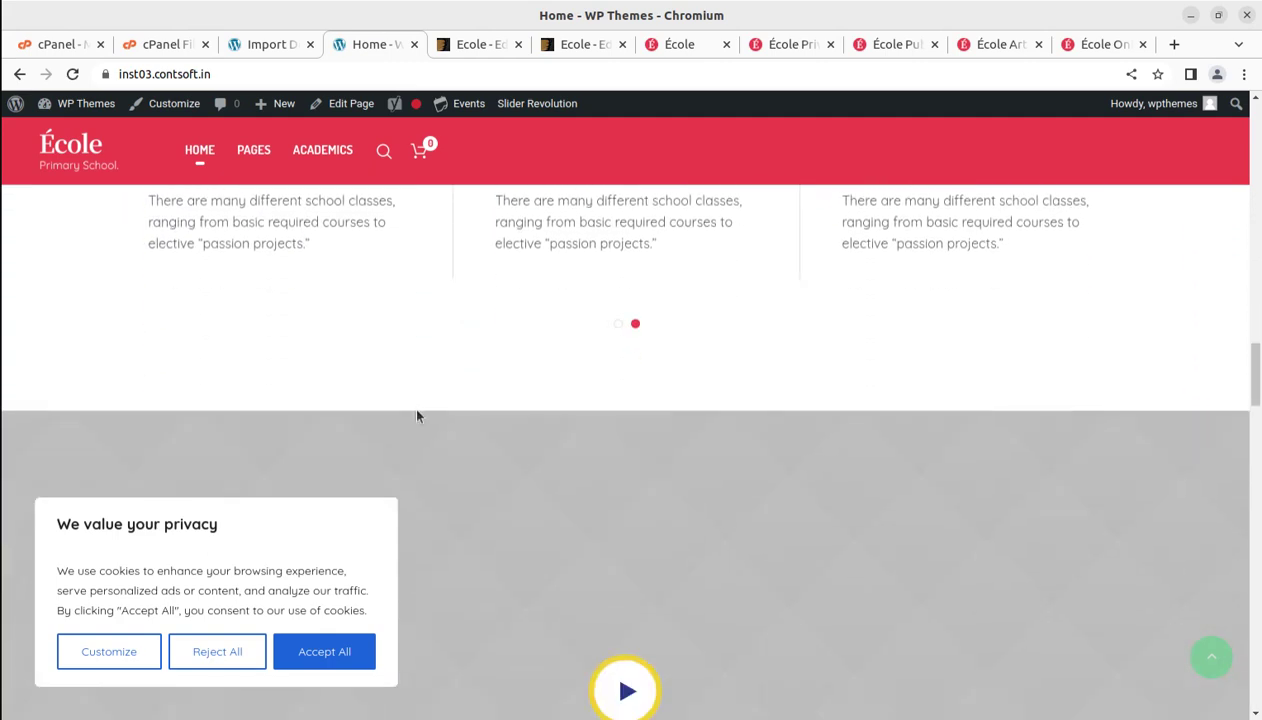
{"action": "scroll", "coordinate": [417, 416], "scroll_direction": "down", "scroll_amount": 10}
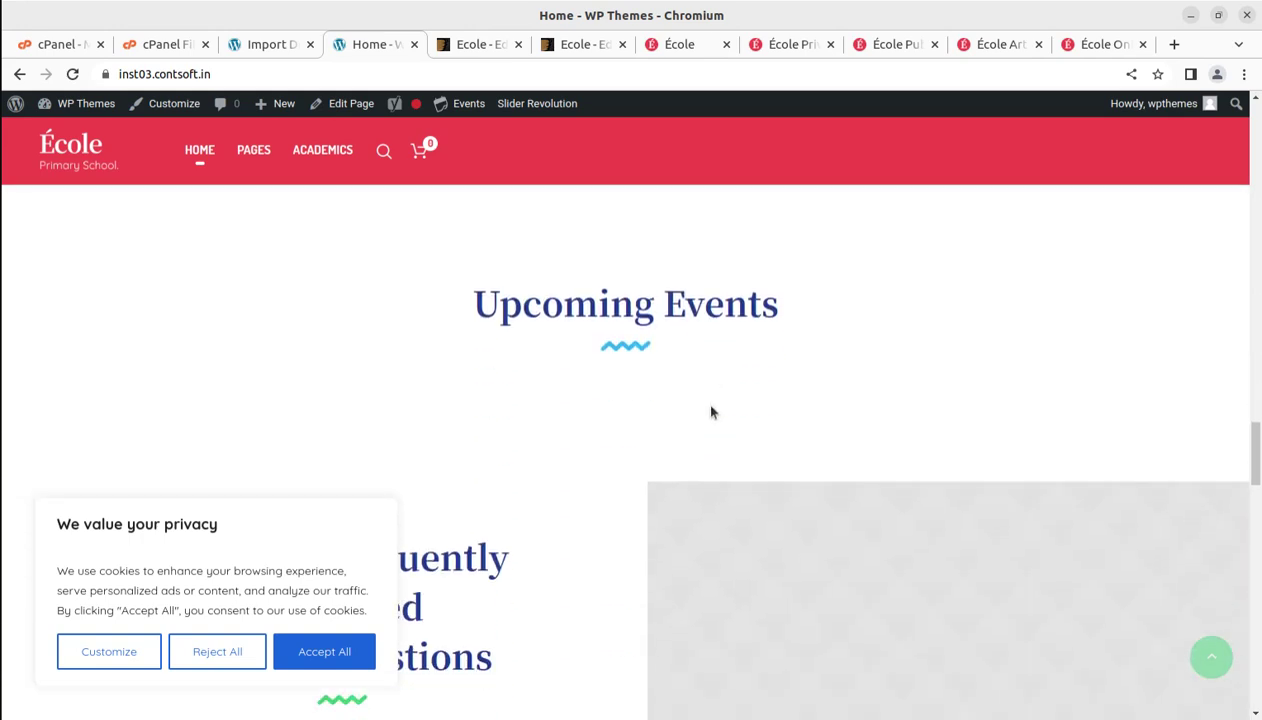
{"action": "scroll", "coordinate": [712, 412], "scroll_direction": "down", "scroll_amount": 2}
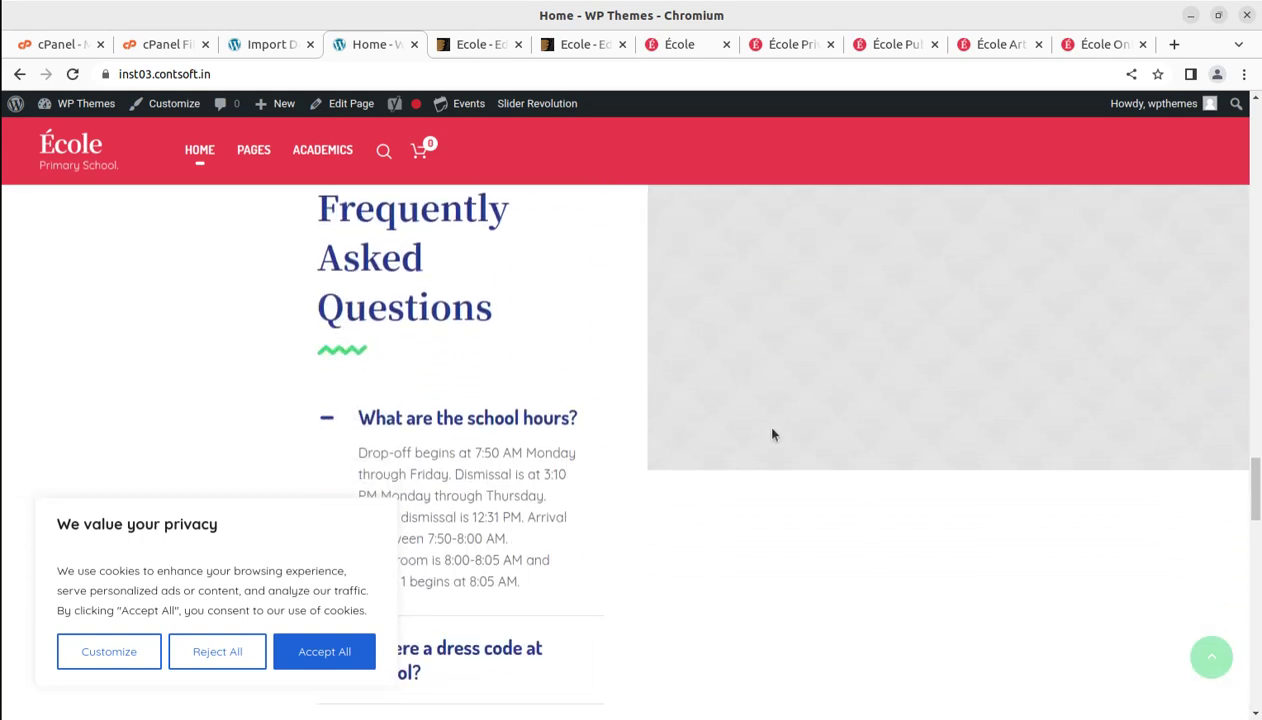
{"action": "scroll", "coordinate": [772, 434], "scroll_direction": "down", "scroll_amount": 2}
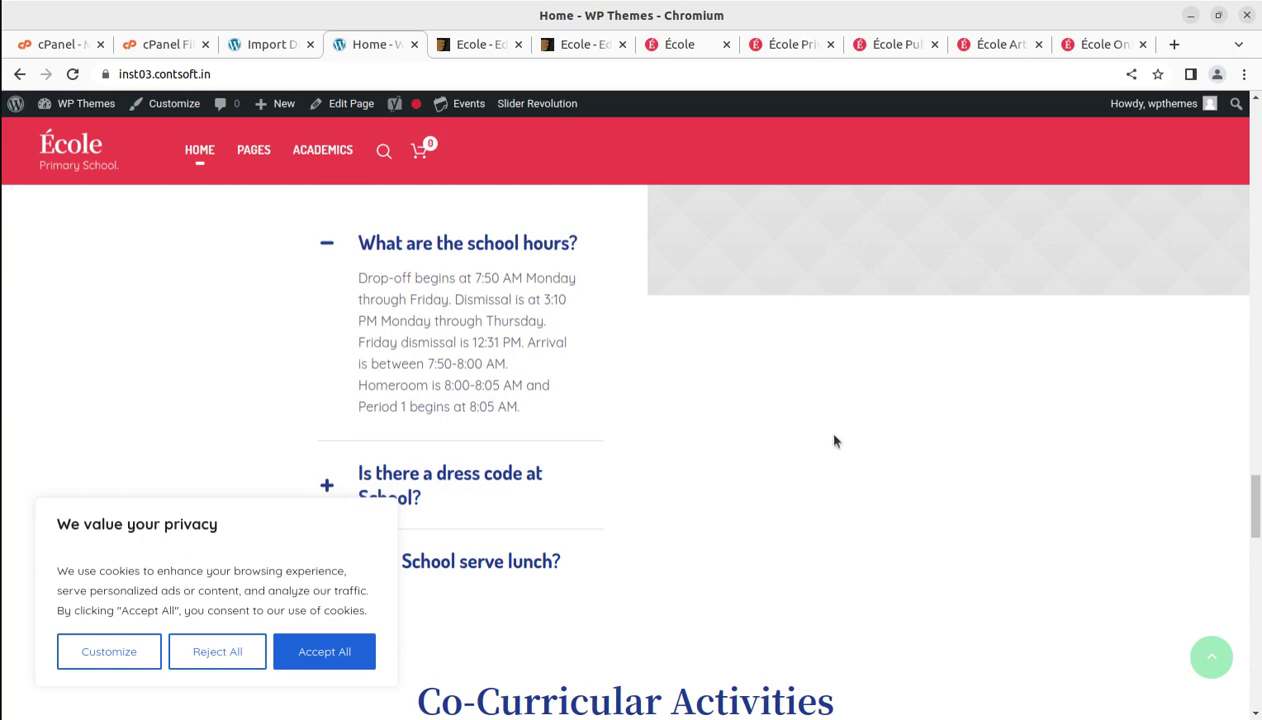
{"action": "scroll", "coordinate": [835, 441], "scroll_direction": "down", "scroll_amount": 2}
{"action": "scroll", "coordinate": [445, 441], "scroll_direction": "down", "scroll_amount": 2}
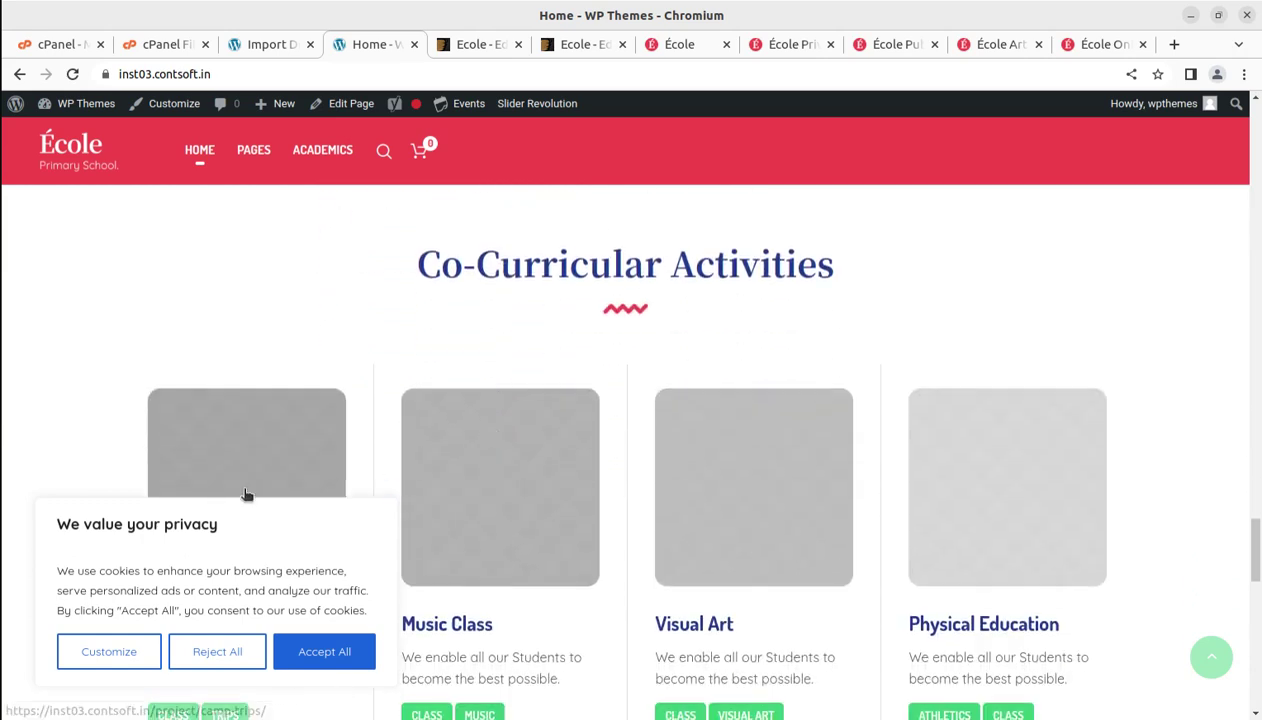
{"action": "scroll", "coordinate": [248, 495], "scroll_direction": "down", "scroll_amount": 2}
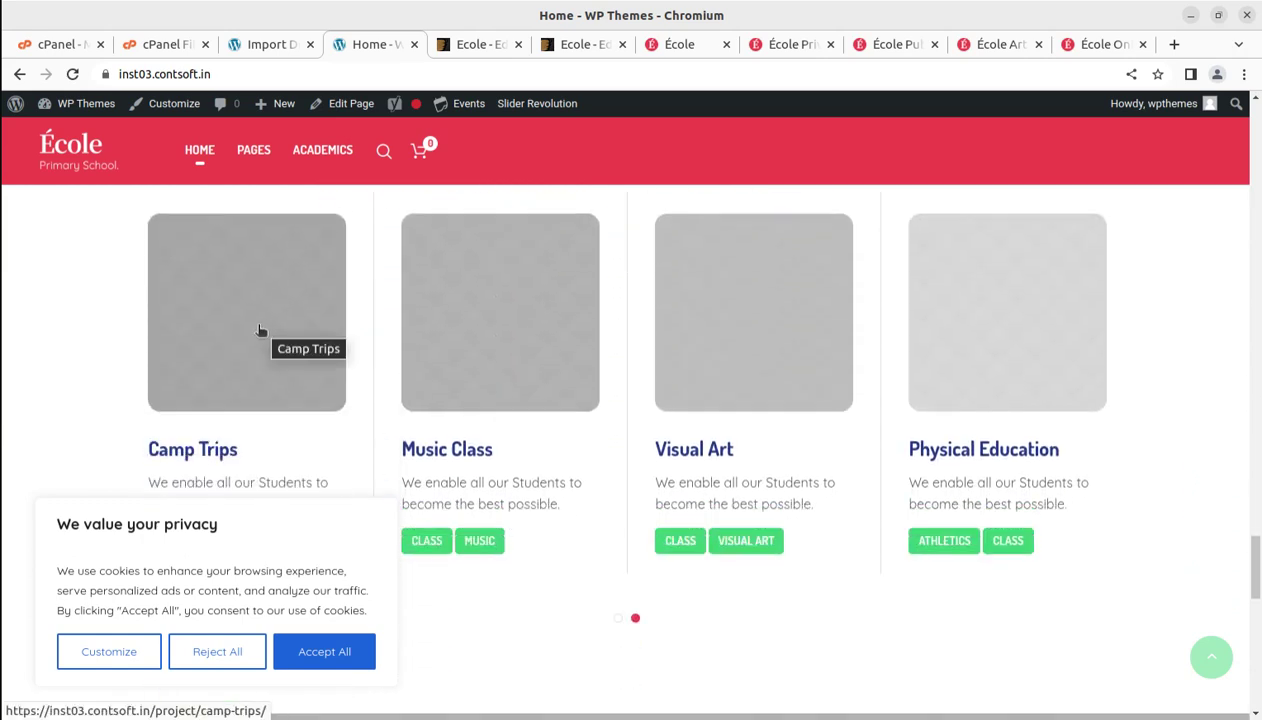
{"action": "scroll", "coordinate": [1031, 427], "scroll_direction": "down", "scroll_amount": 3}
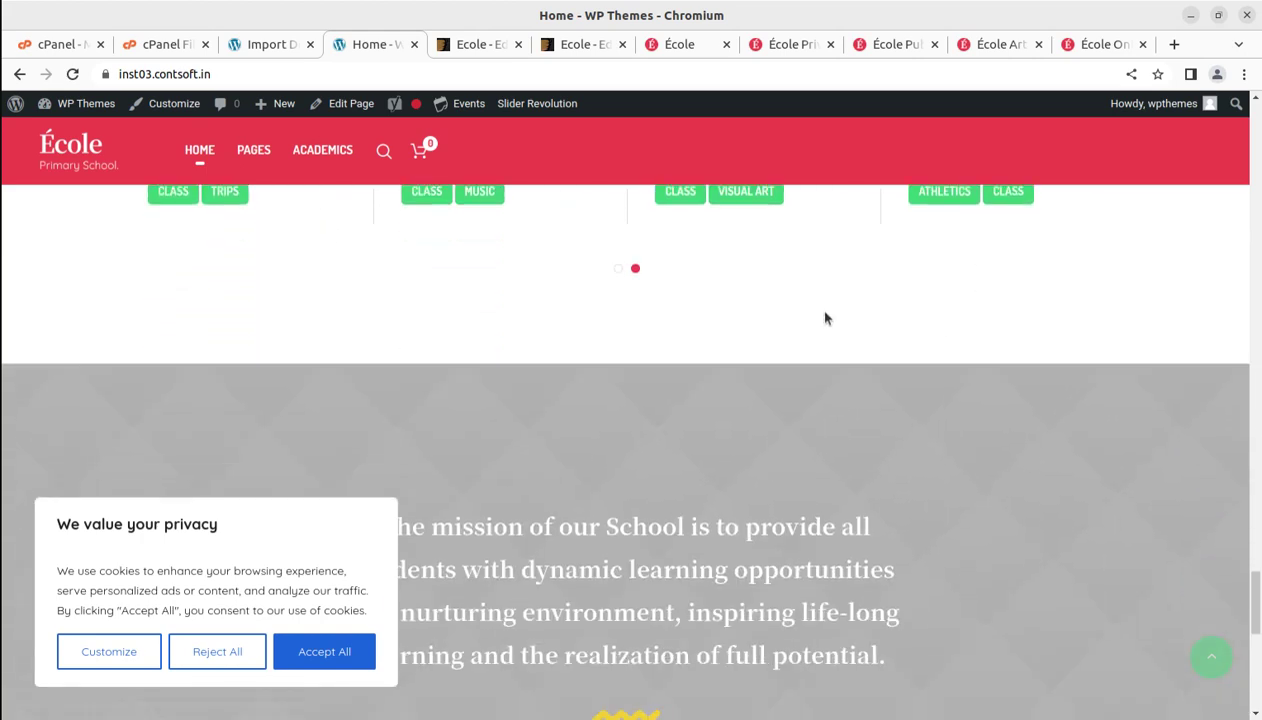
- Open the Primary School home page from the site navigation, followed by the Our School page
{"action": "scroll", "coordinate": [437, 355], "scroll_direction": "up", "scroll_amount": 2}
{"action": "mouse_move", "coordinate": [205, 150]}
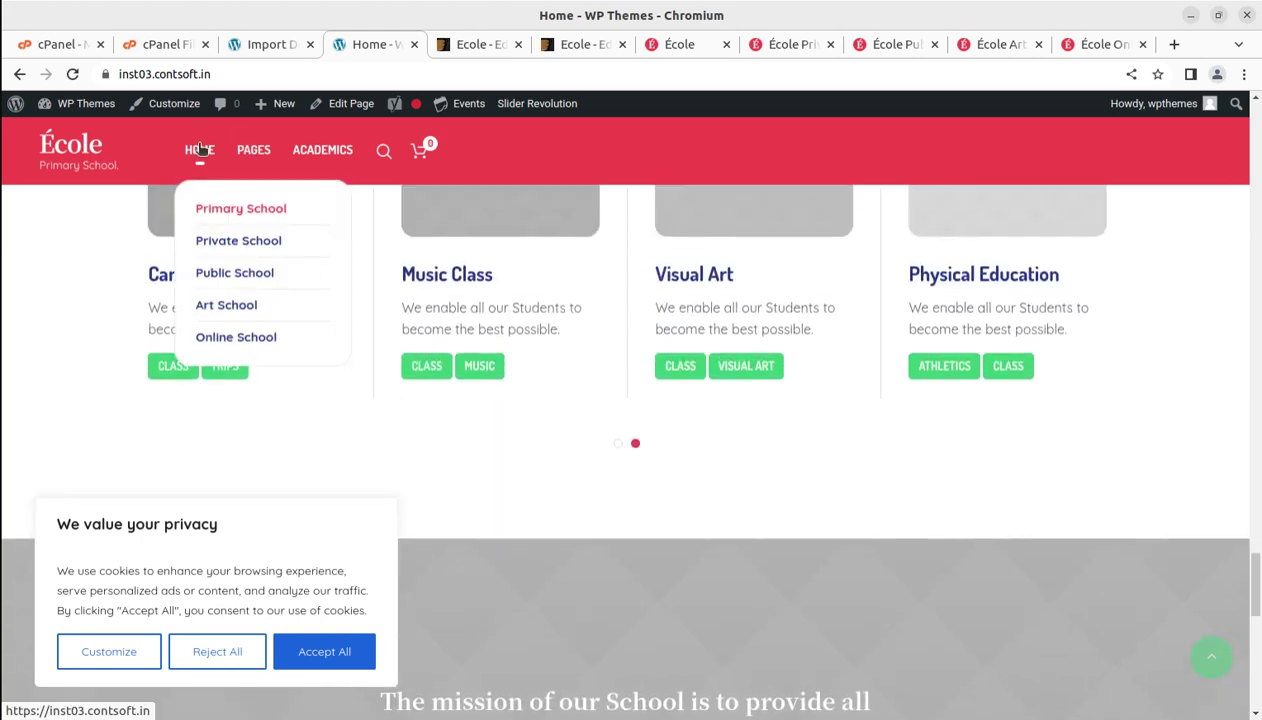
{"action": "left_click", "coordinate": [208, 210]}
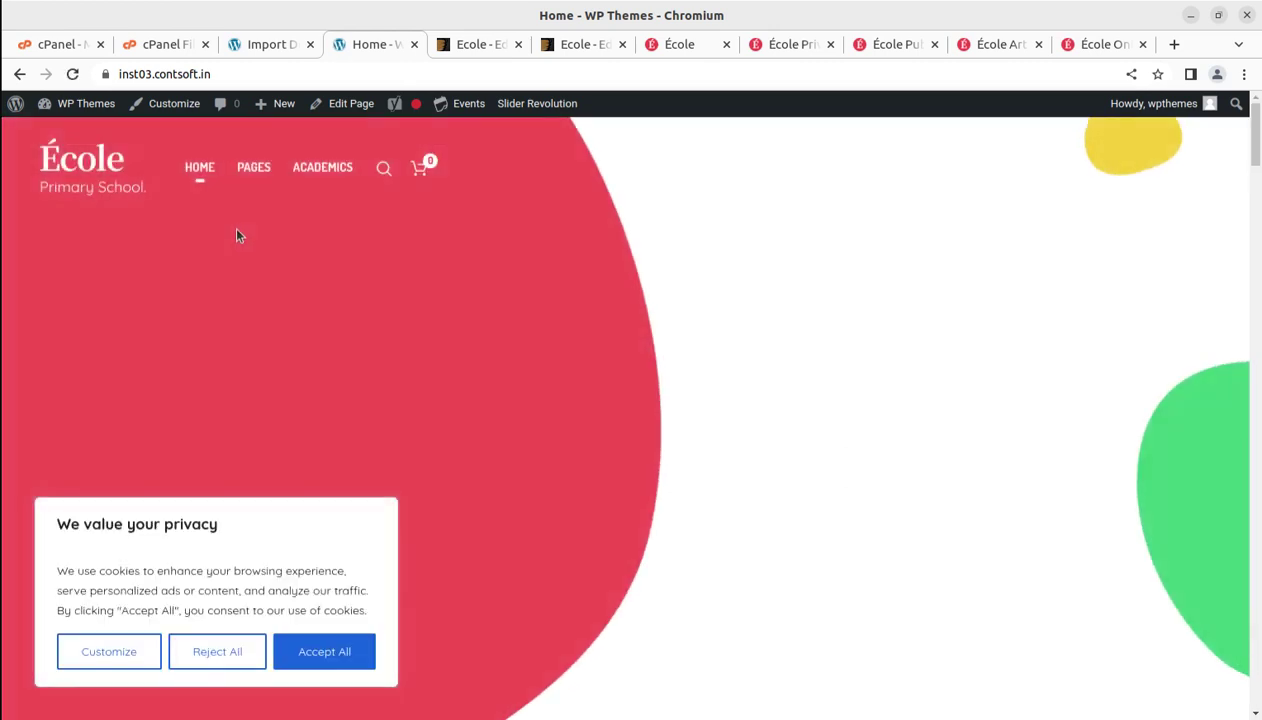
{"action": "mouse_move", "coordinate": [256, 168]}
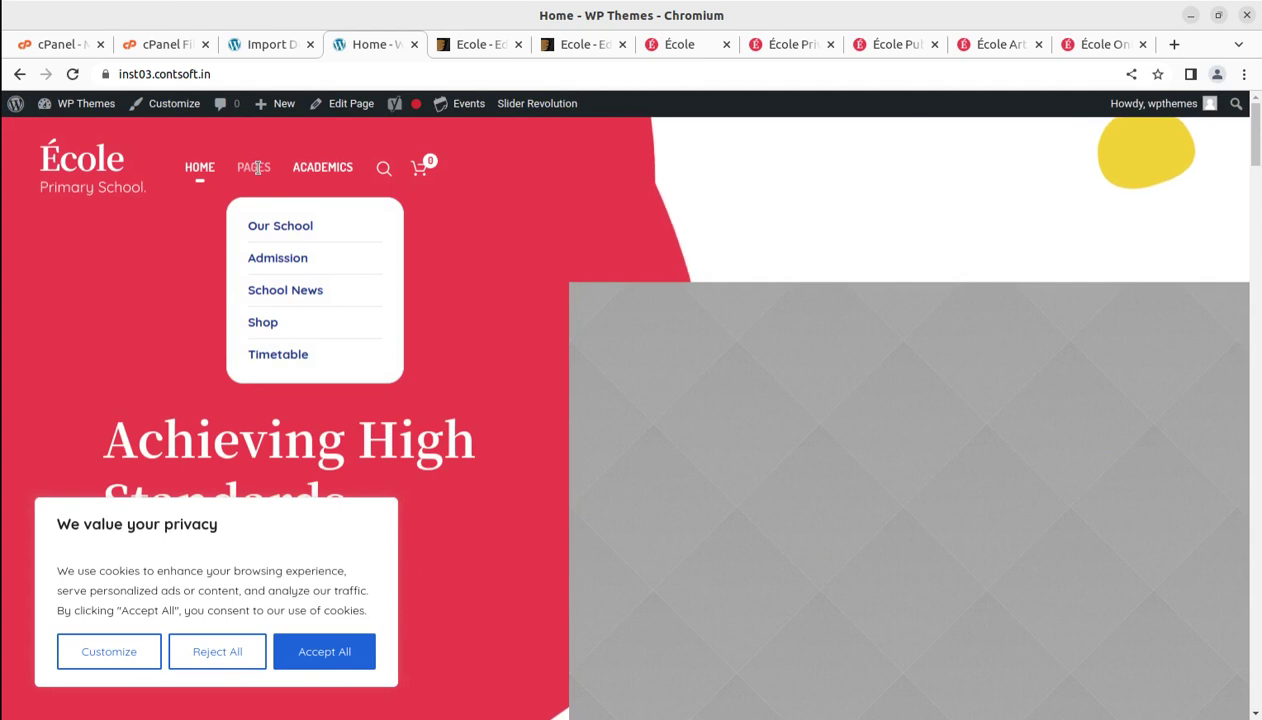
{"action": "left_click", "coordinate": [262, 229]}
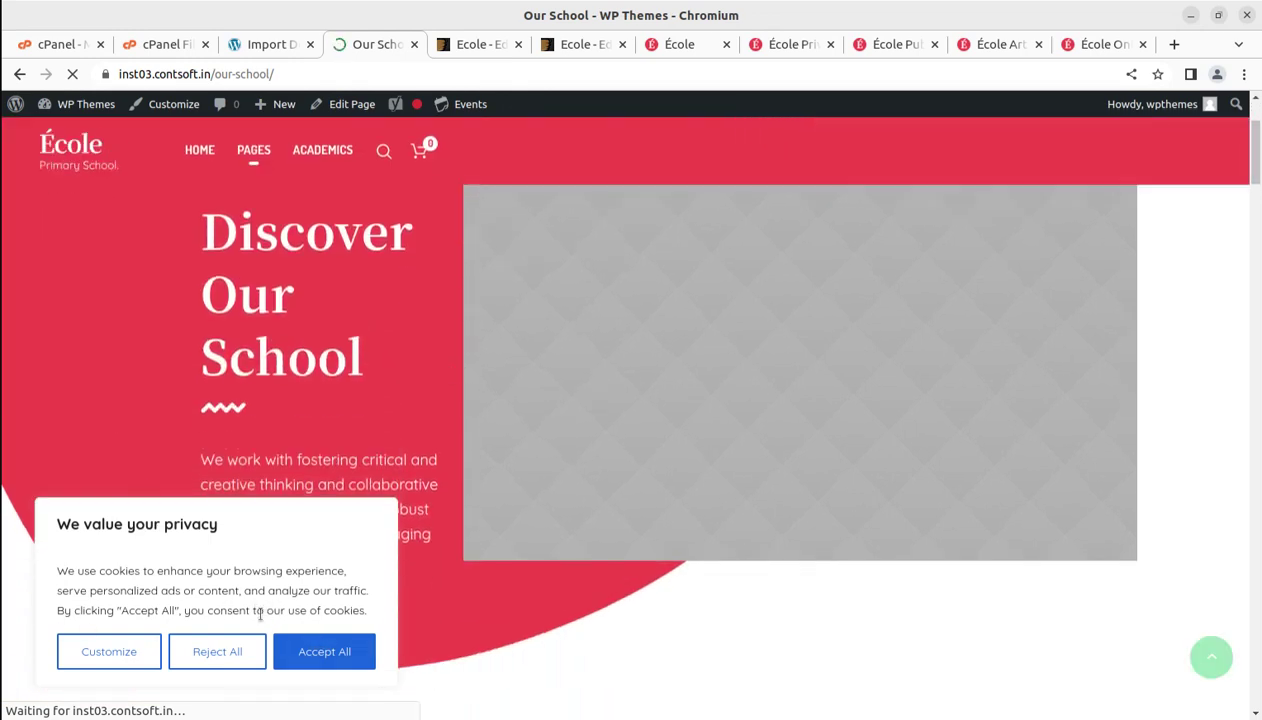
- Accept all cookies in the privacy notice, and view and close the cookie consent preferences
{"action": "left_click", "coordinate": [316, 654]}
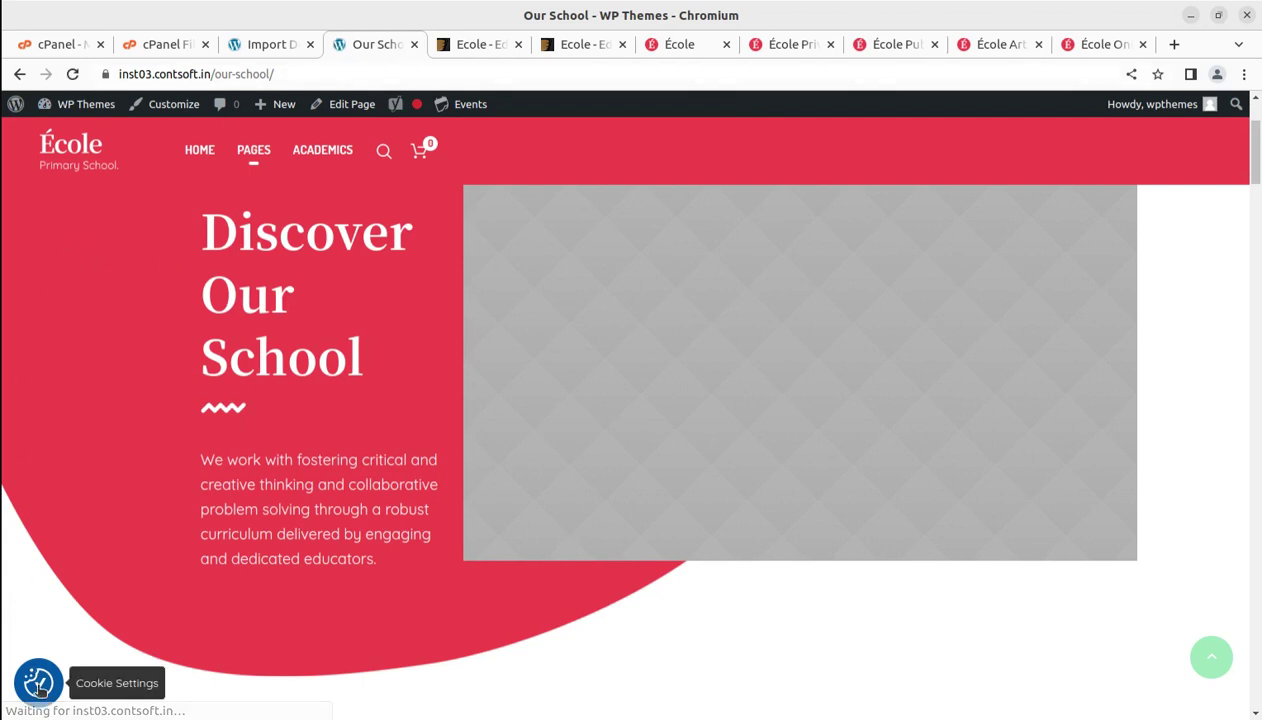
{"action": "left_click", "coordinate": [38, 686]}
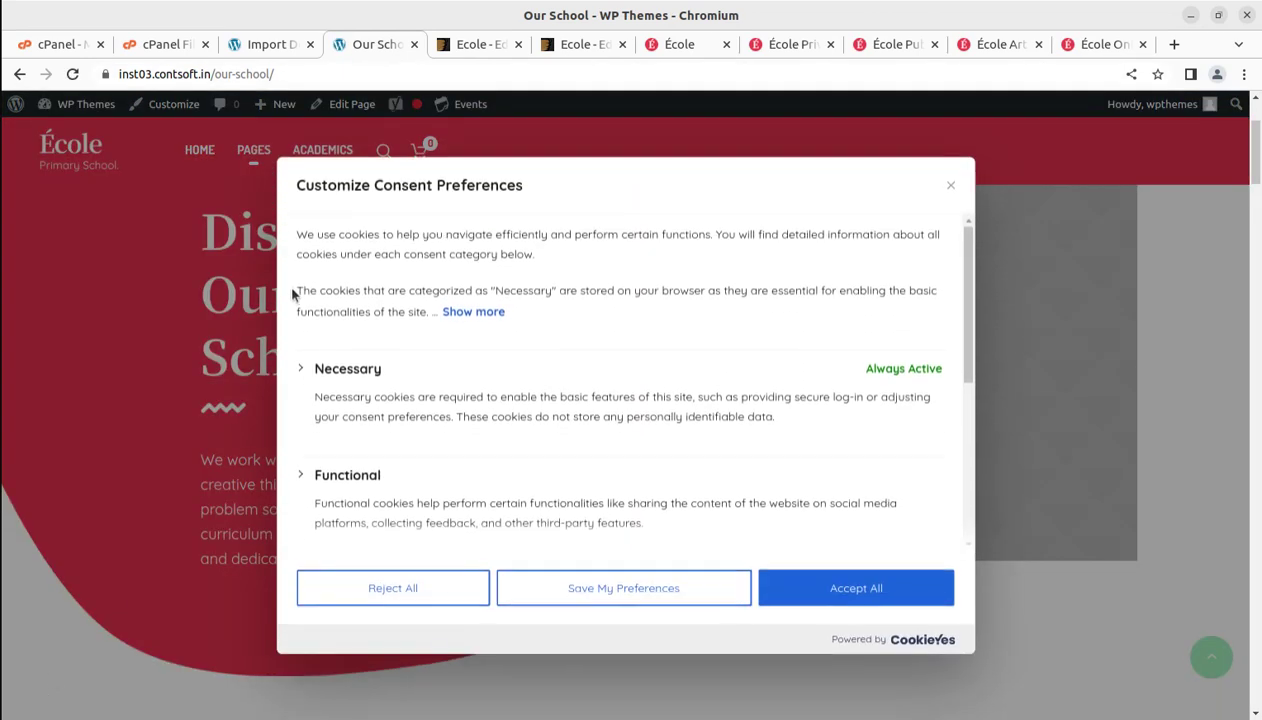
{"action": "left_click", "coordinate": [950, 186]}
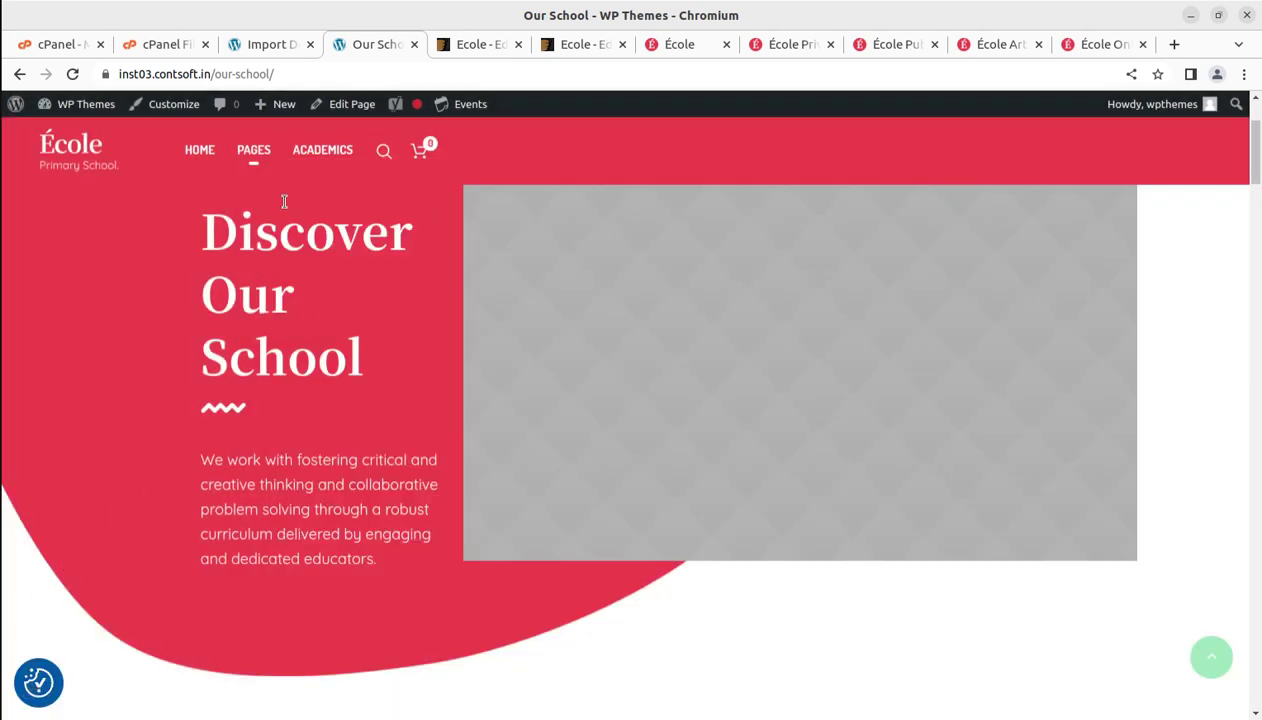
- Review the Our School page's content from the welcome text down to the Featured Campaign section
{"action": "scroll", "coordinate": [393, 305], "scroll_direction": "down", "scroll_amount": 1}
{"action": "scroll", "coordinate": [393, 305], "scroll_direction": "down", "scroll_amount": 6}
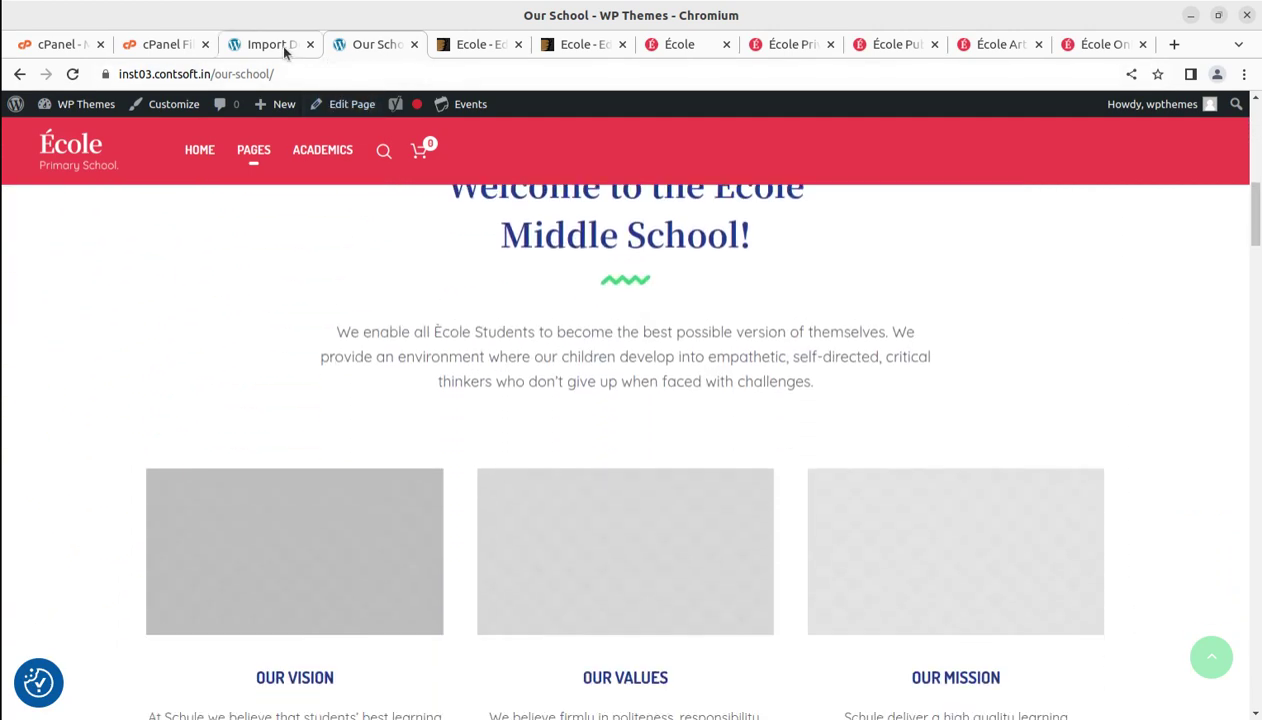
{"action": "scroll", "coordinate": [375, 431], "scroll_direction": "down", "scroll_amount": 6}
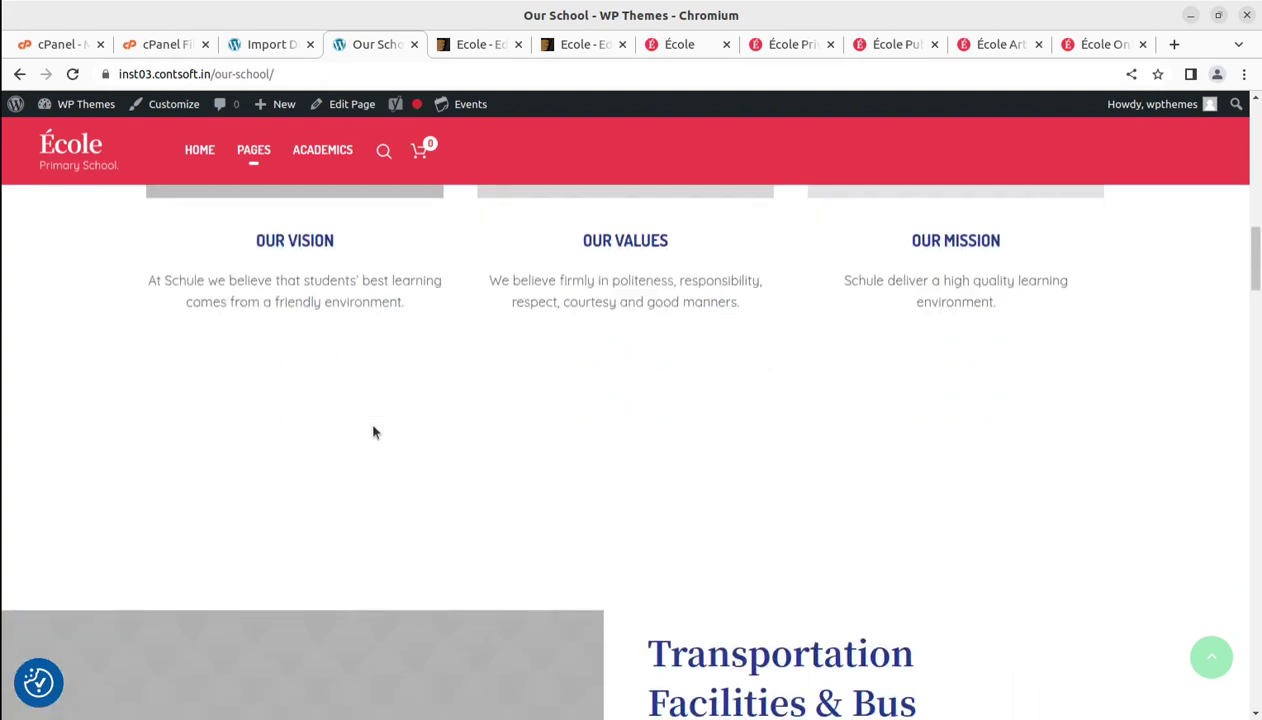
{"action": "scroll", "coordinate": [375, 431], "scroll_direction": "down", "scroll_amount": 3}
{"action": "scroll", "coordinate": [366, 251], "scroll_direction": "down", "scroll_amount": 2}
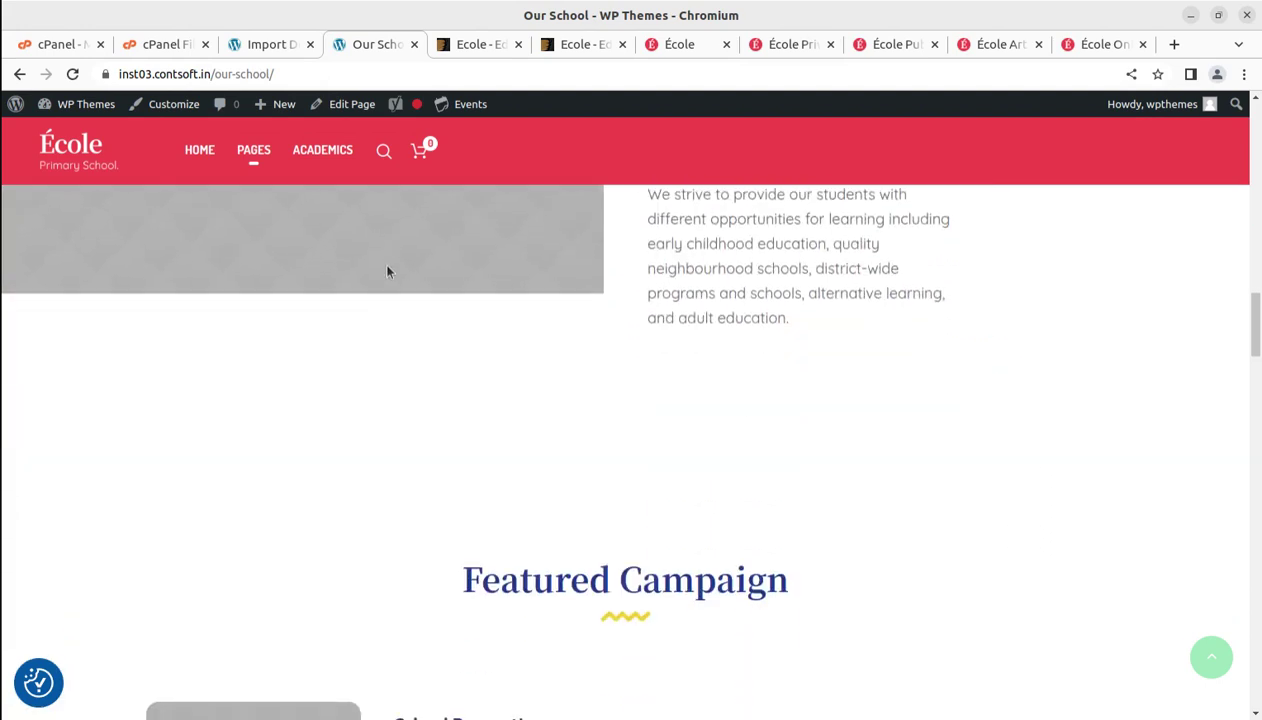
- Open the Admission page and review its content down to the Success Stories testimonials
{"action": "mouse_move", "coordinate": [233, 160]}
{"action": "left_click", "coordinate": [272, 243]}
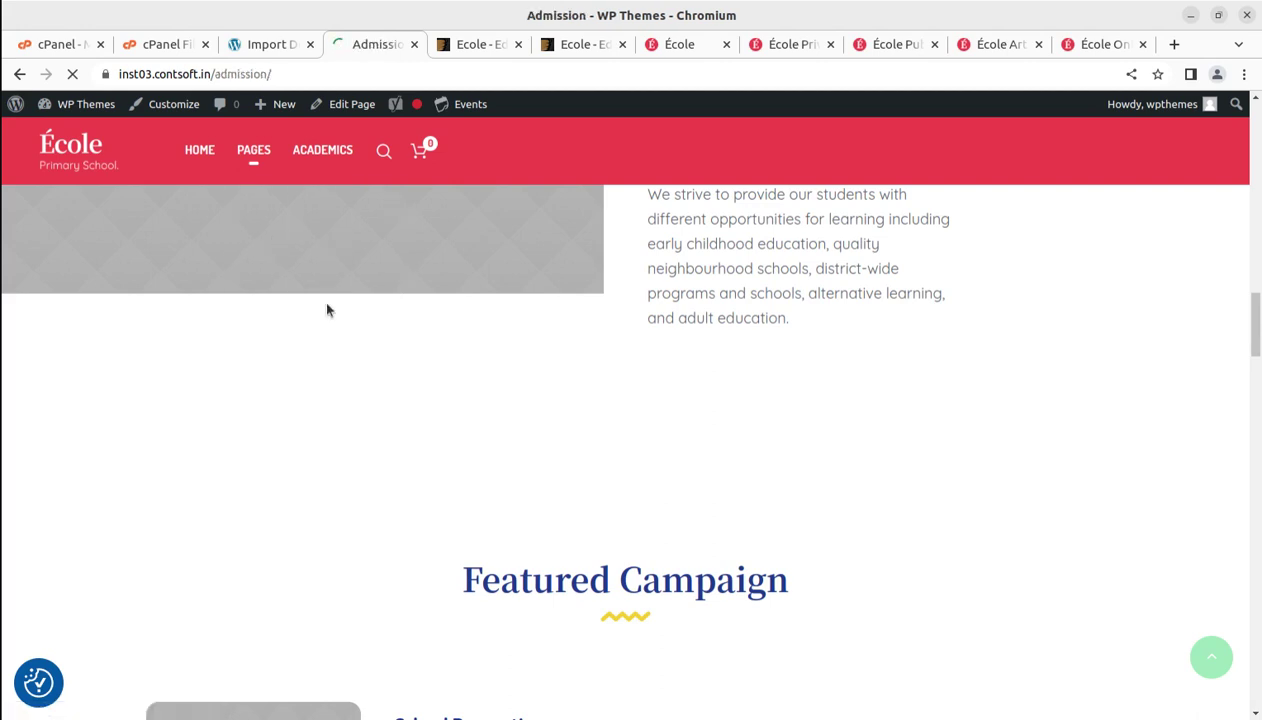
{"action": "scroll", "coordinate": [358, 397], "scroll_direction": "down", "scroll_amount": 6}
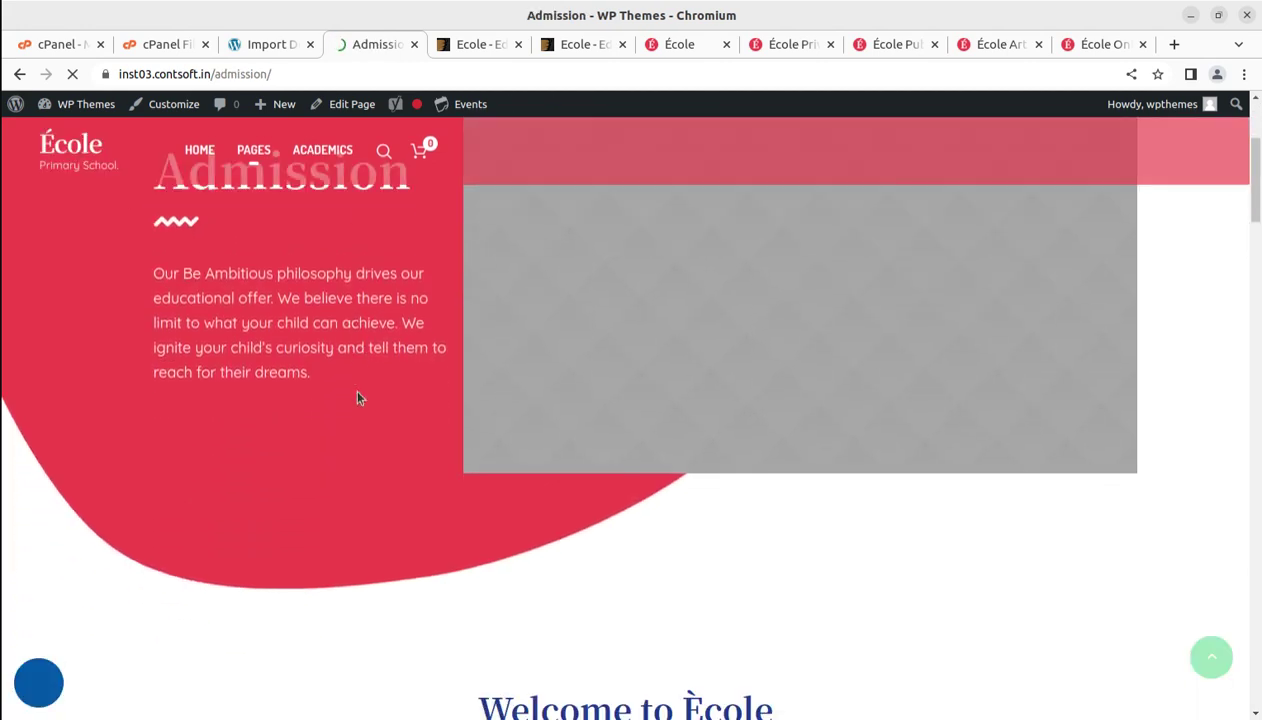
{"action": "scroll", "coordinate": [358, 397], "scroll_direction": "down", "scroll_amount": 3}
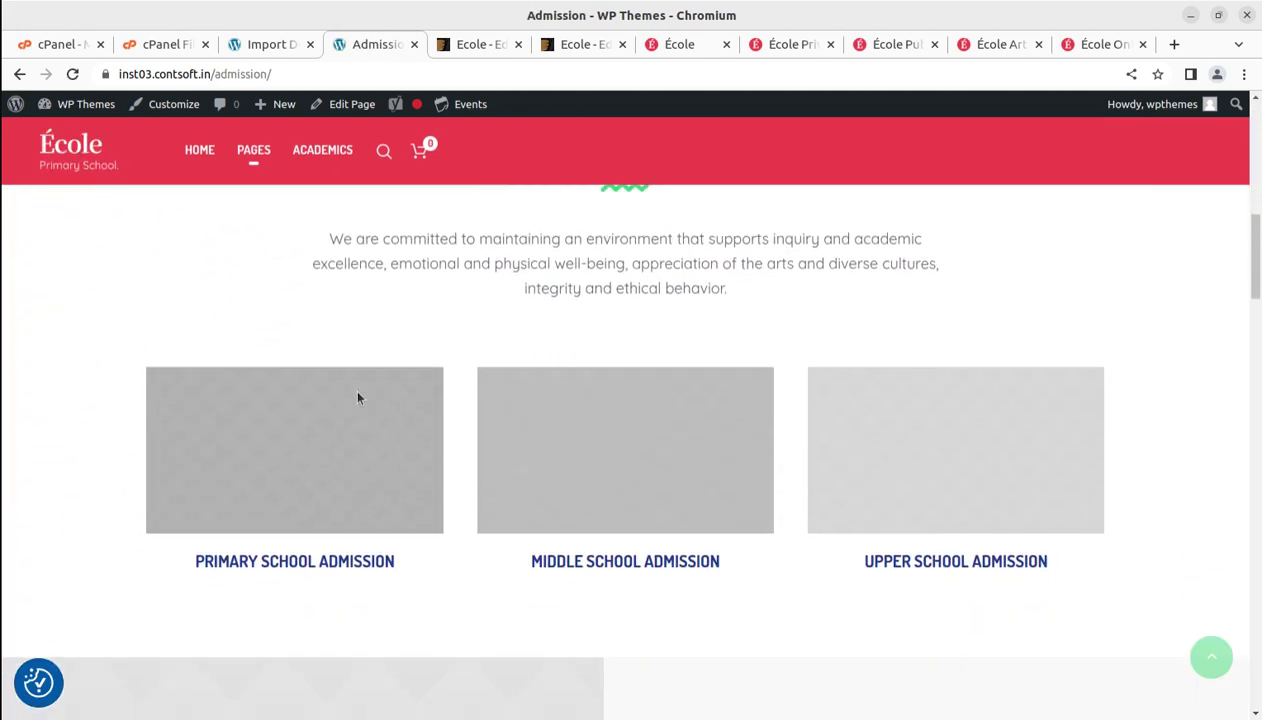
{"action": "scroll", "coordinate": [358, 397], "scroll_direction": "down", "scroll_amount": 4}
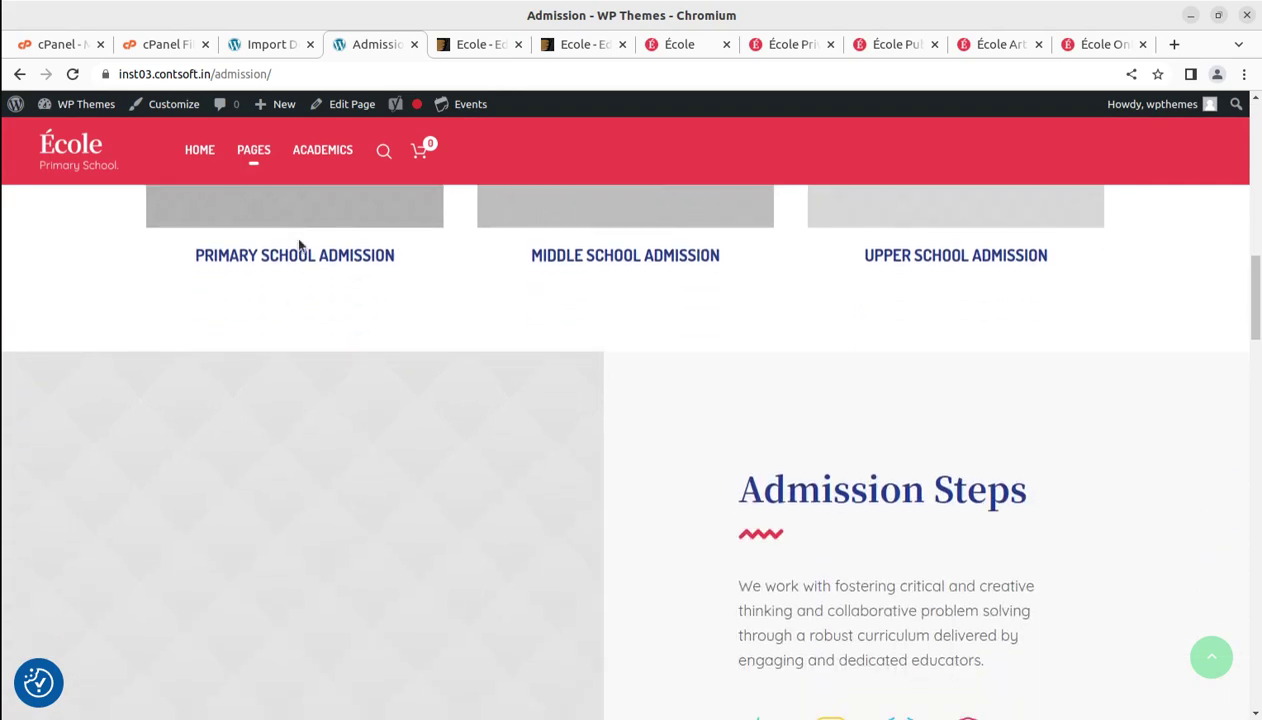
{"action": "scroll", "coordinate": [414, 295], "scroll_direction": "up", "scroll_amount": 2}
{"action": "scroll", "coordinate": [651, 411], "scroll_direction": "down", "scroll_amount": 7}
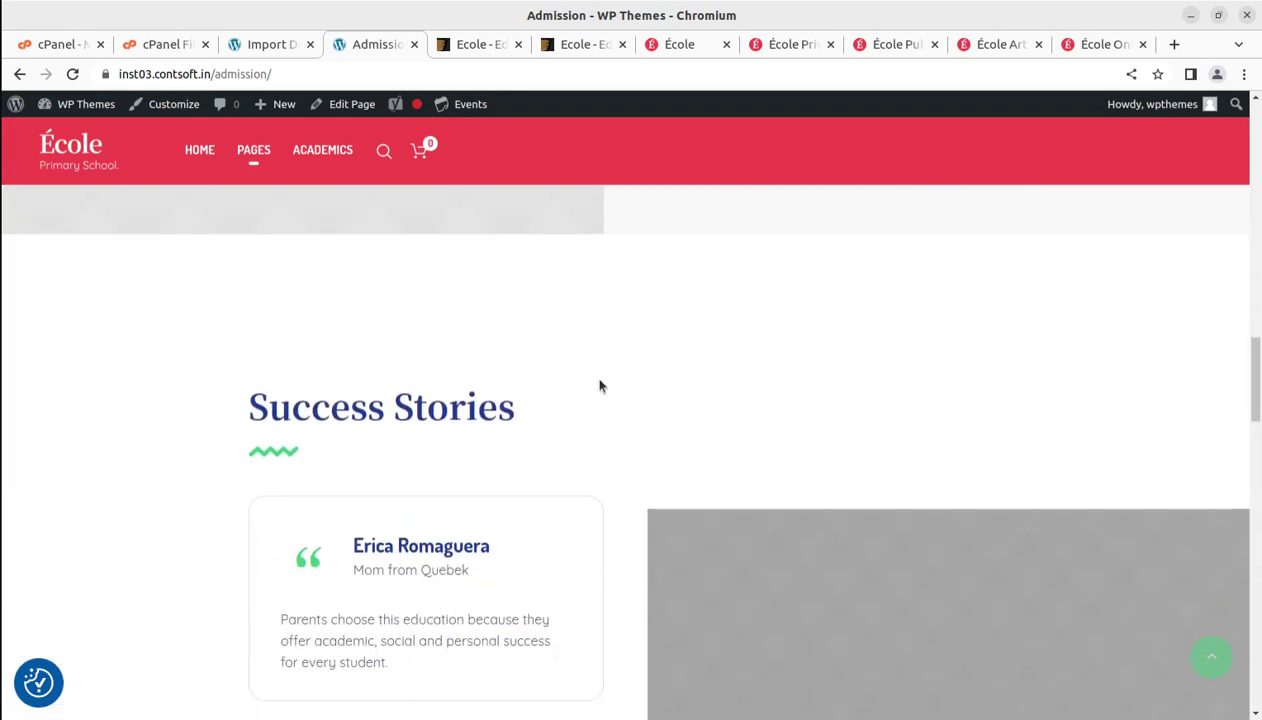
{"action": "scroll", "coordinate": [600, 386], "scroll_direction": "down", "scroll_amount": 3}
- Open the Timetable page and review the weekly class schedule
{"action": "mouse_move", "coordinate": [238, 147]}
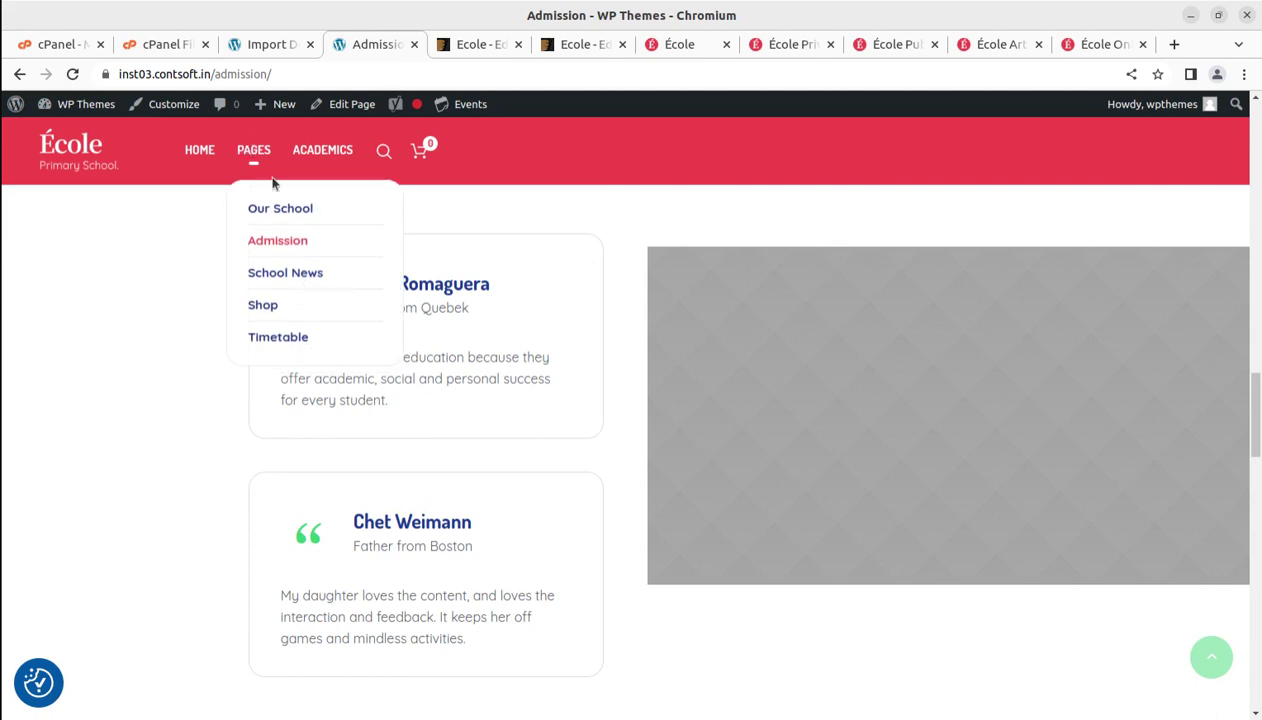
{"action": "left_click", "coordinate": [285, 337]}
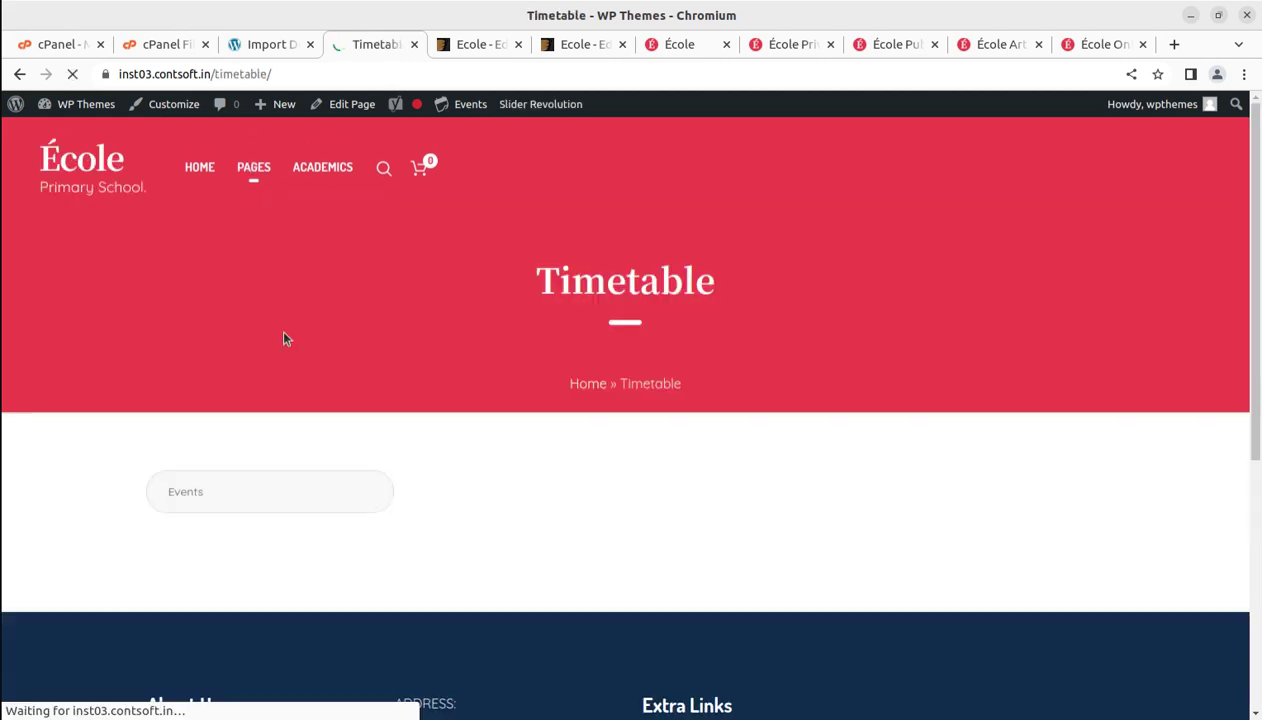
{"action": "scroll", "coordinate": [461, 340], "scroll_direction": "down", "scroll_amount": 2}
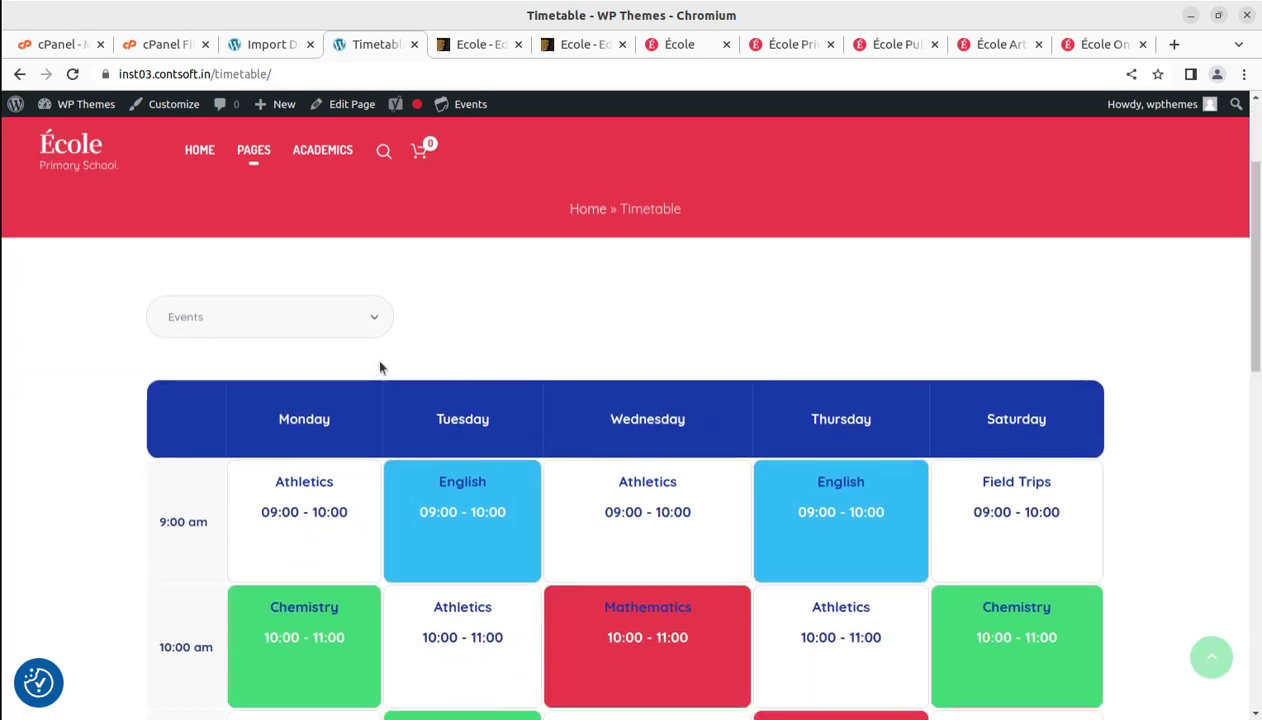
{"action": "scroll", "coordinate": [380, 367], "scroll_direction": "down", "scroll_amount": 2}
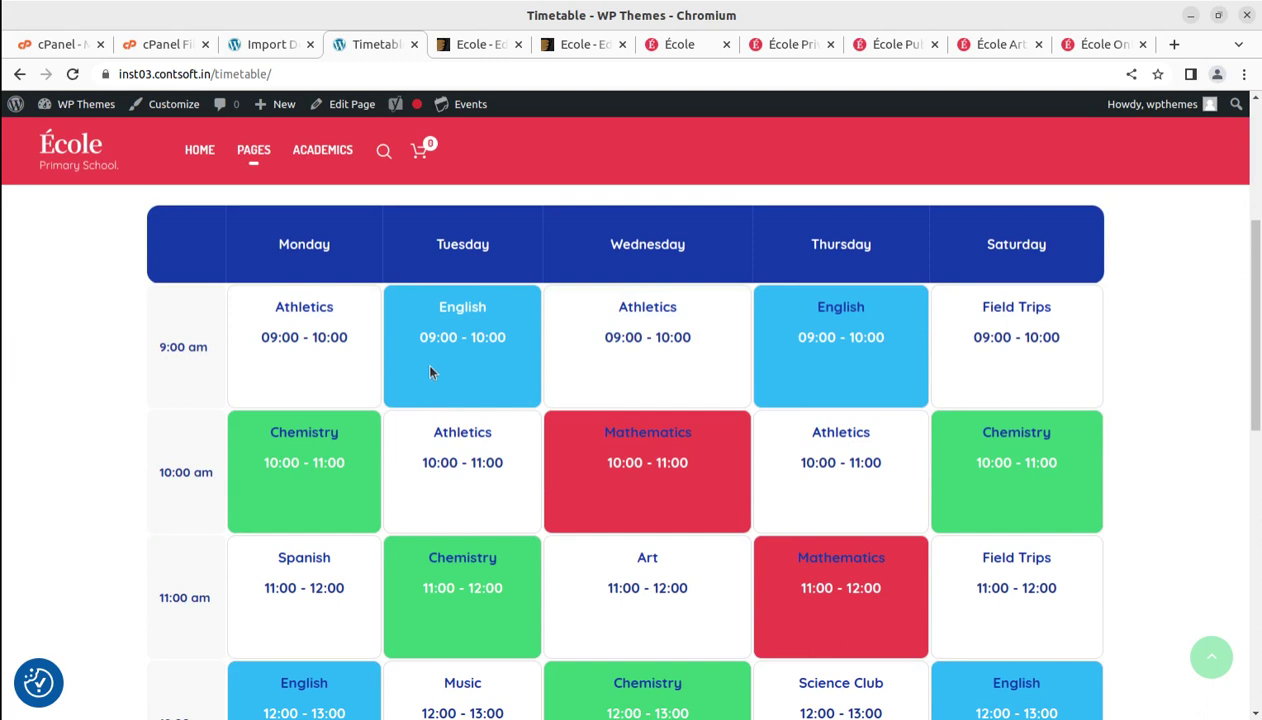
- Open the English event from Tuesday's timetable slot and review its description and event timeslots
{"action": "left_click", "coordinate": [456, 312]}
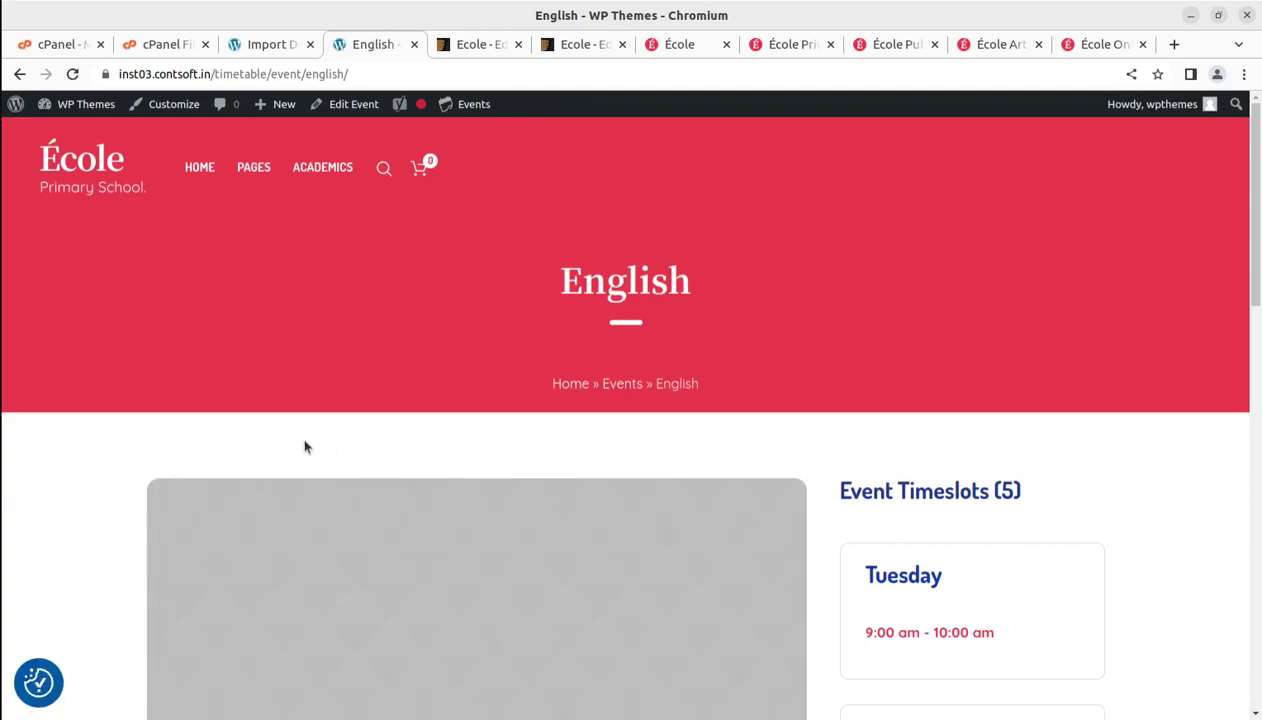
{"action": "scroll", "coordinate": [281, 440], "scroll_direction": "down", "scroll_amount": 4}
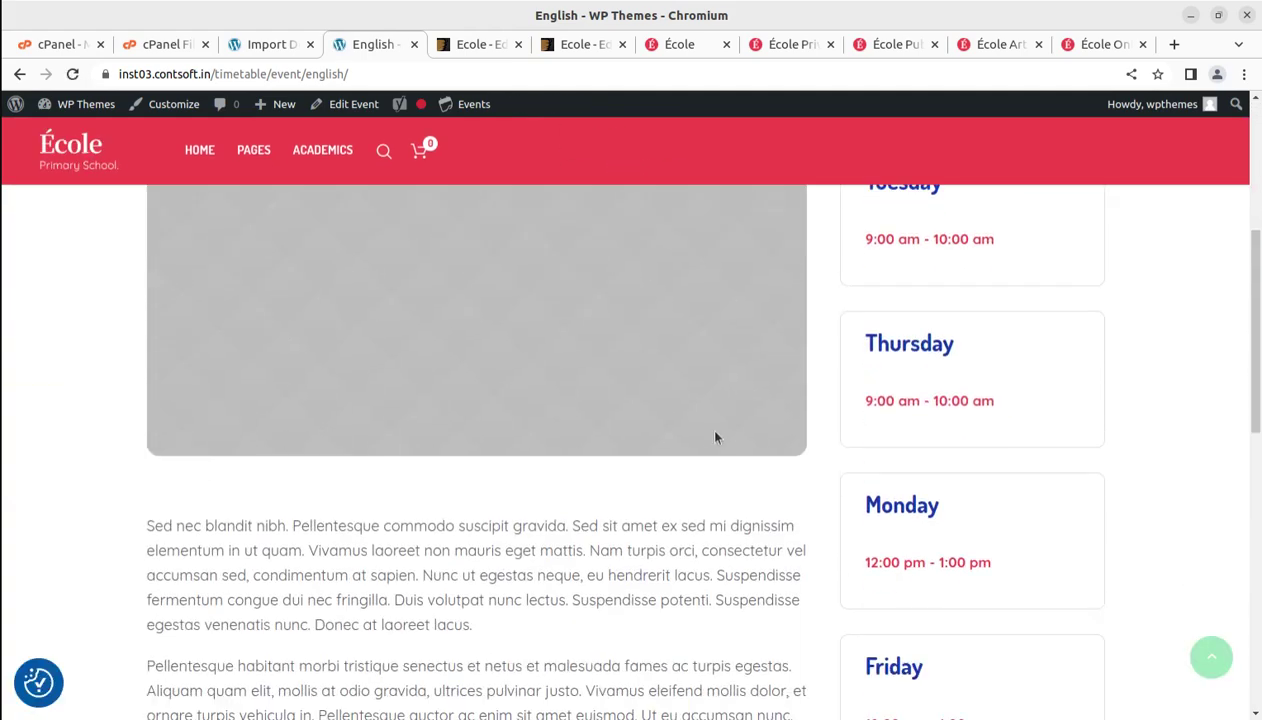
{"action": "scroll", "coordinate": [715, 437], "scroll_direction": "down", "scroll_amount": 2}
{"action": "scroll", "coordinate": [714, 430], "scroll_direction": "down", "scroll_amount": 2}
{"action": "scroll", "coordinate": [713, 437], "scroll_direction": "up", "scroll_amount": 5}
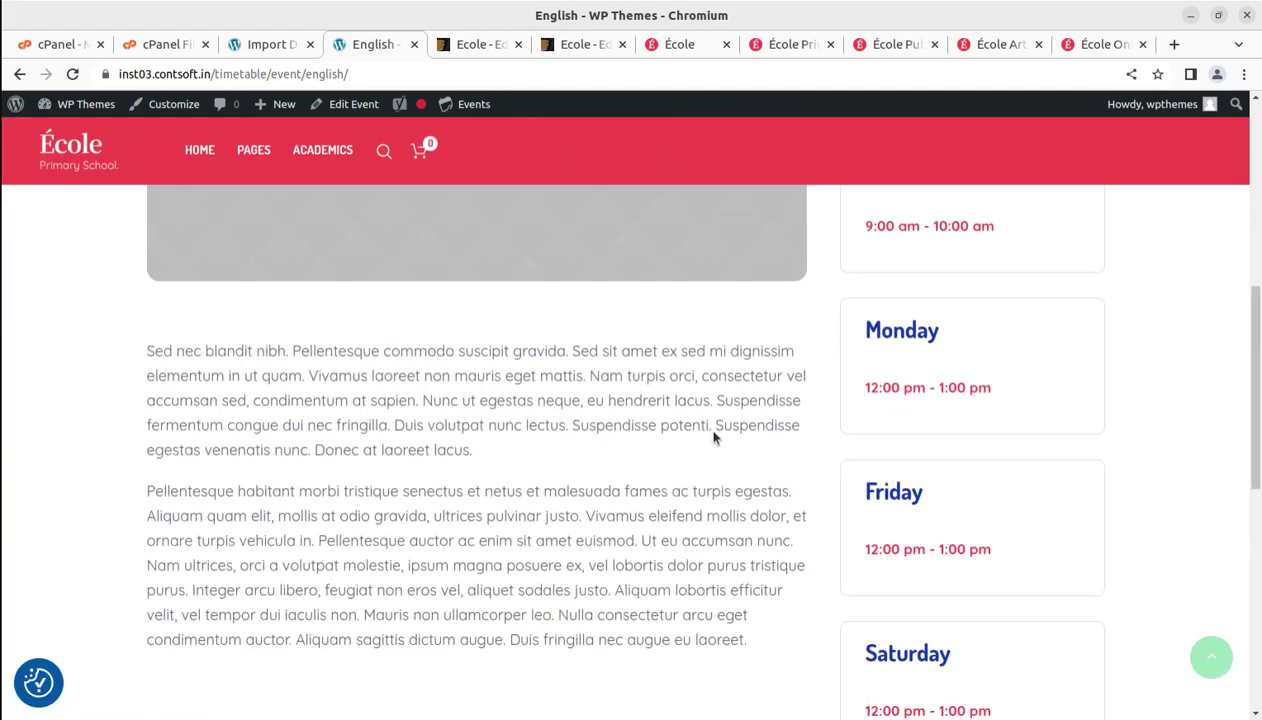
- Open the Academics page and review its content from the mission text down to the blog posts
{"action": "left_click", "coordinate": [327, 150]}
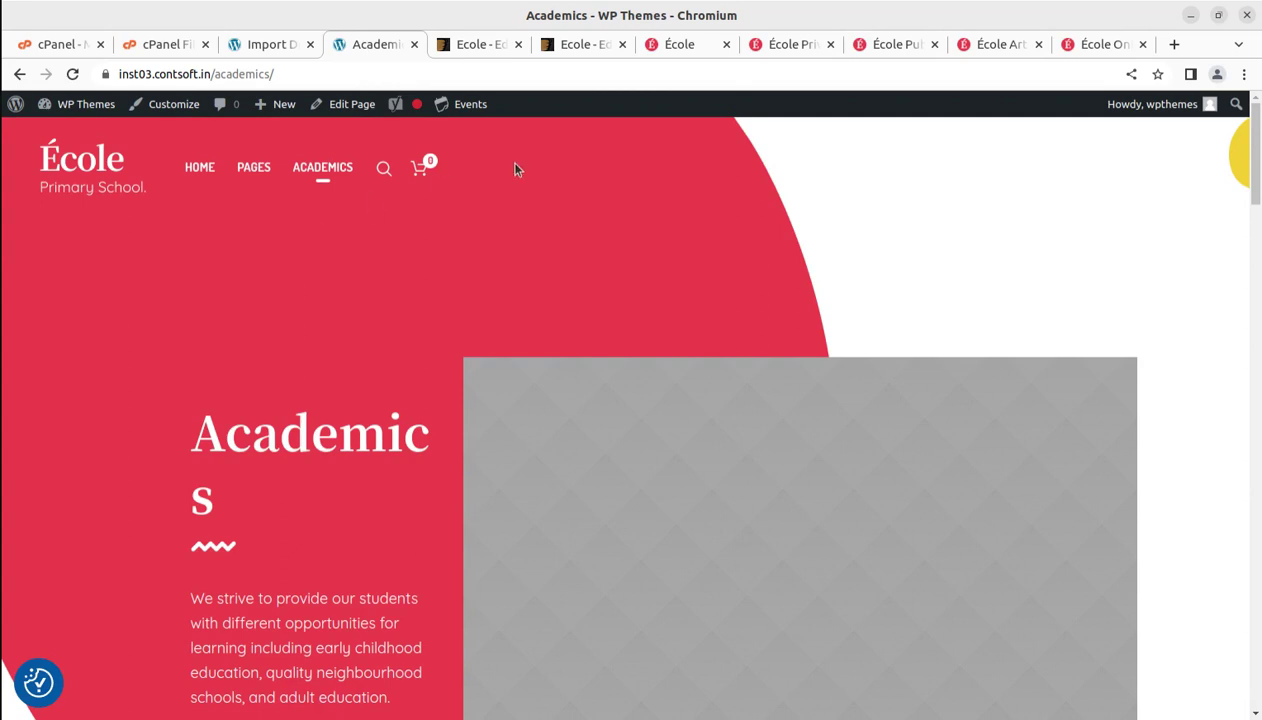
{"action": "scroll", "coordinate": [414, 244], "scroll_direction": "down", "scroll_amount": 4}
{"action": "scroll", "coordinate": [418, 248], "scroll_direction": "down", "scroll_amount": 10}
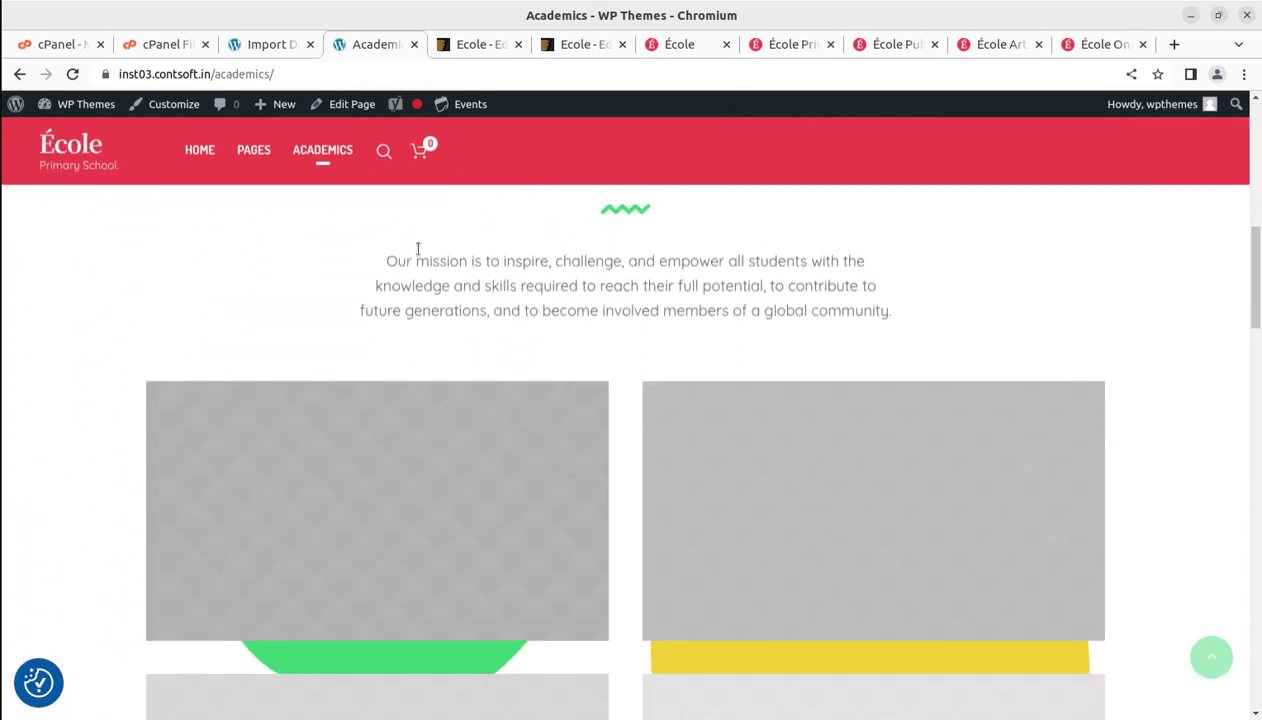
{"action": "scroll", "coordinate": [760, 360], "scroll_direction": "down", "scroll_amount": 10}
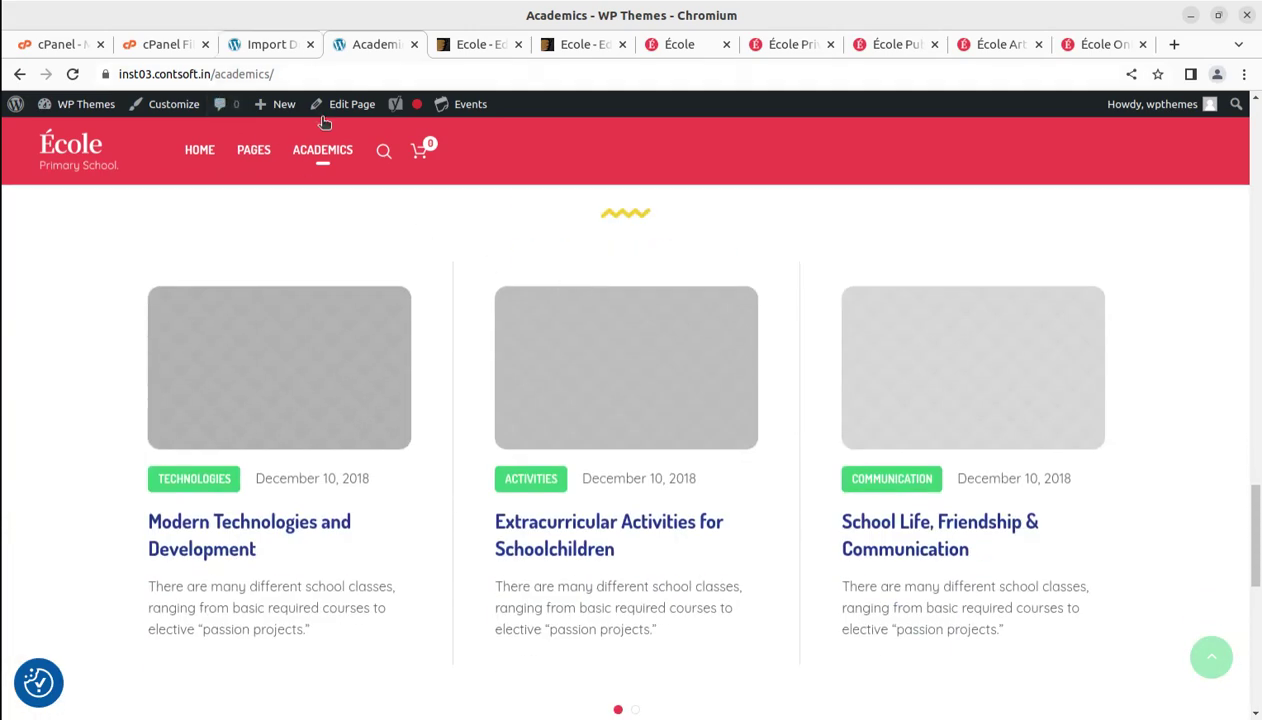
{"action": "scroll", "coordinate": [332, 281], "scroll_direction": "up", "scroll_amount": 3}
- Return to the live site's home page, and open the WordPress admin dashboard in the other browser tab
{"action": "left_click", "coordinate": [76, 145]}
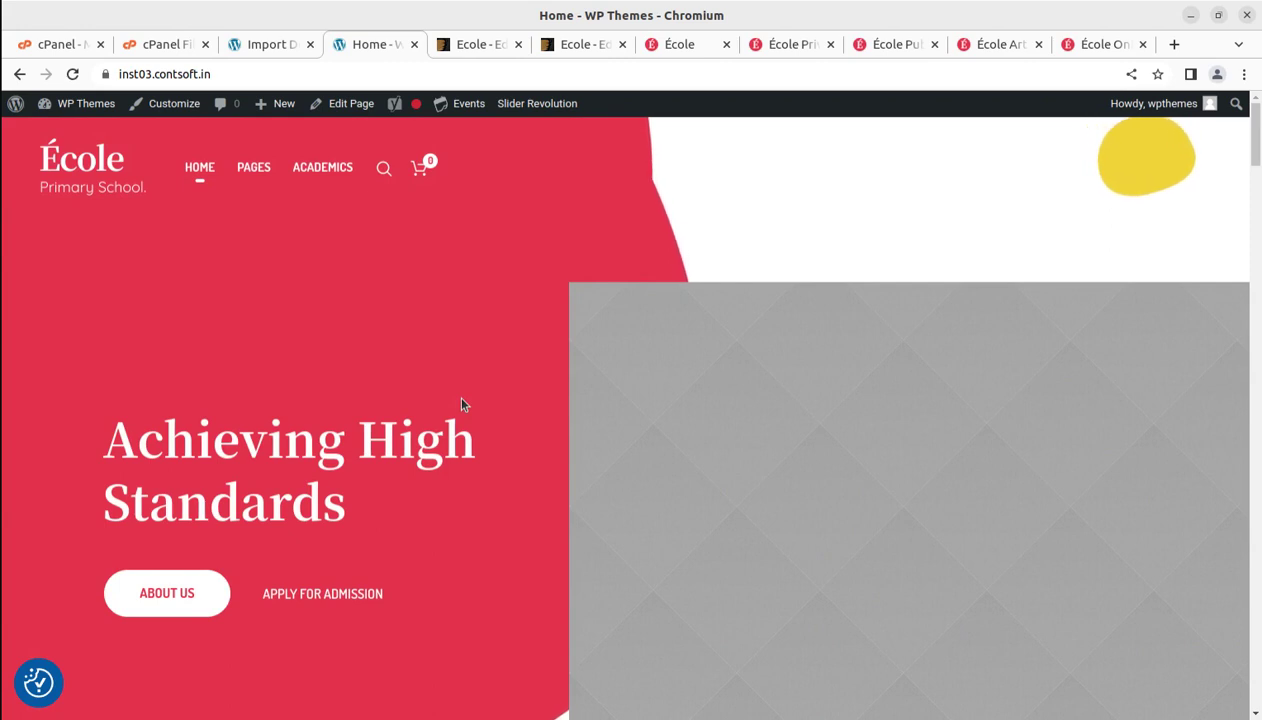
{"action": "scroll", "coordinate": [436, 358], "scroll_direction": "down", "scroll_amount": 2}
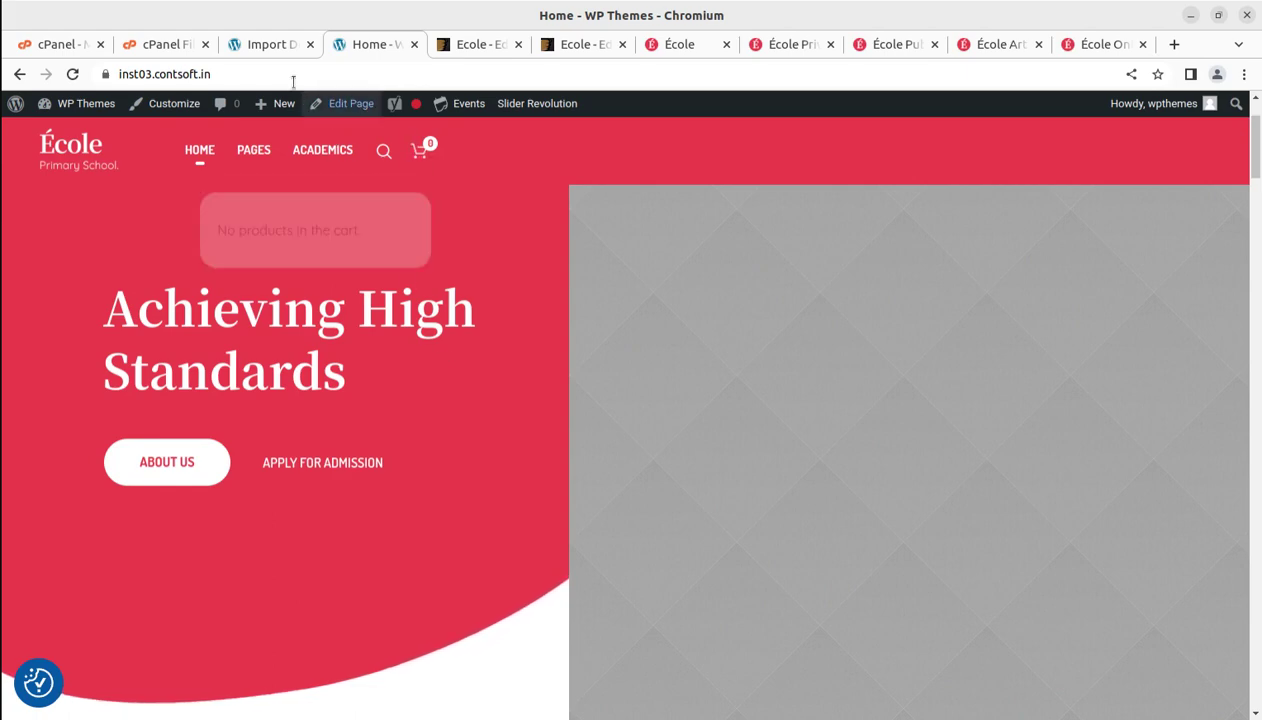
{"action": "left_click", "coordinate": [272, 45]}
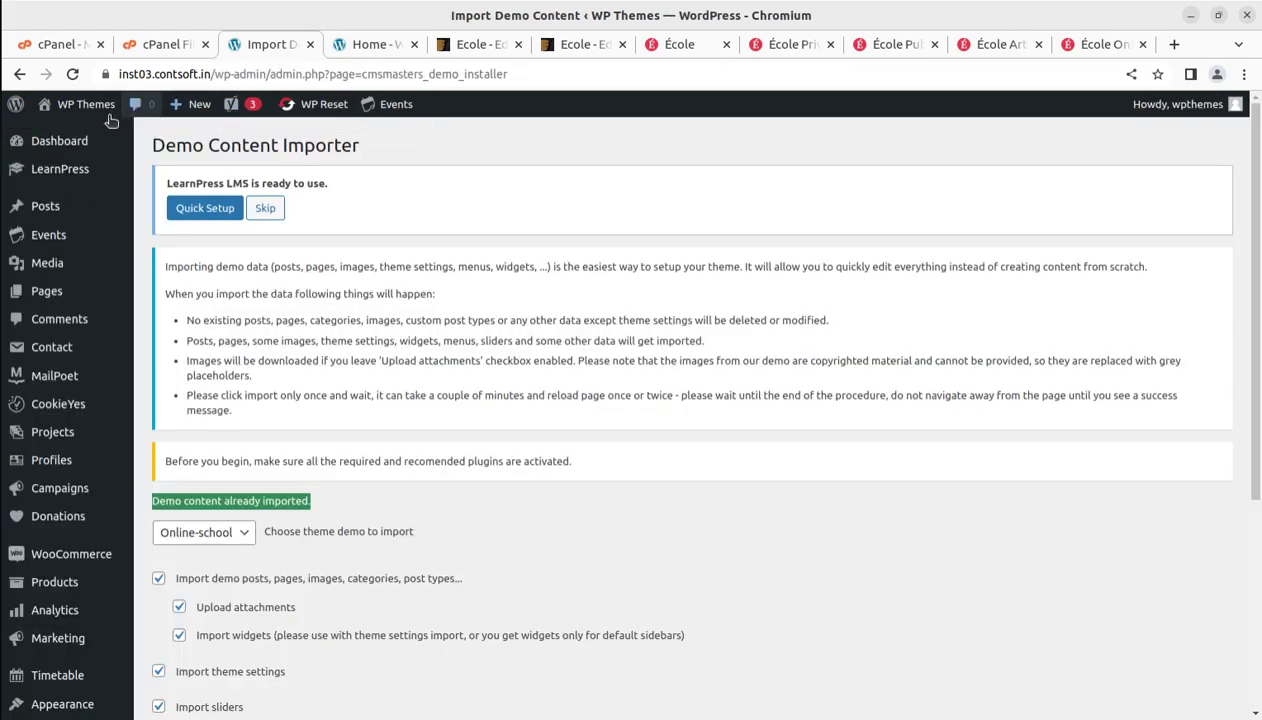
{"action": "left_click", "coordinate": [57, 145]}
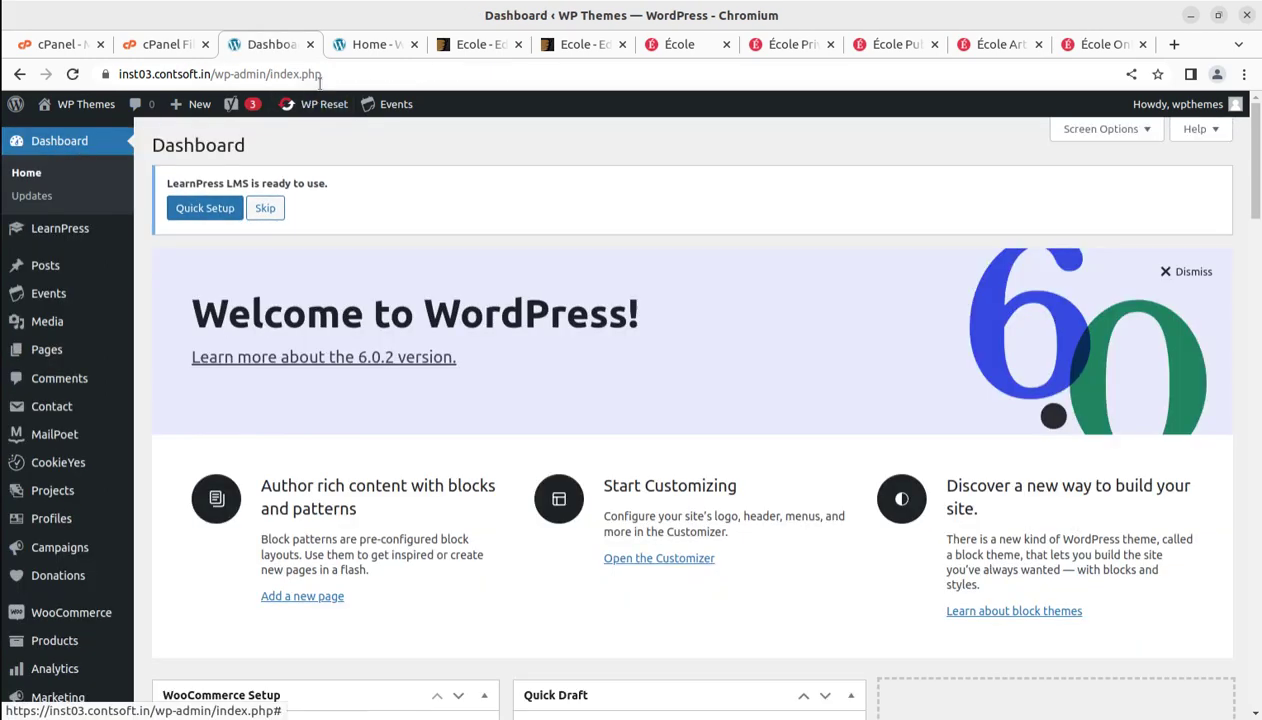
{"action": "left_click", "coordinate": [369, 46]}
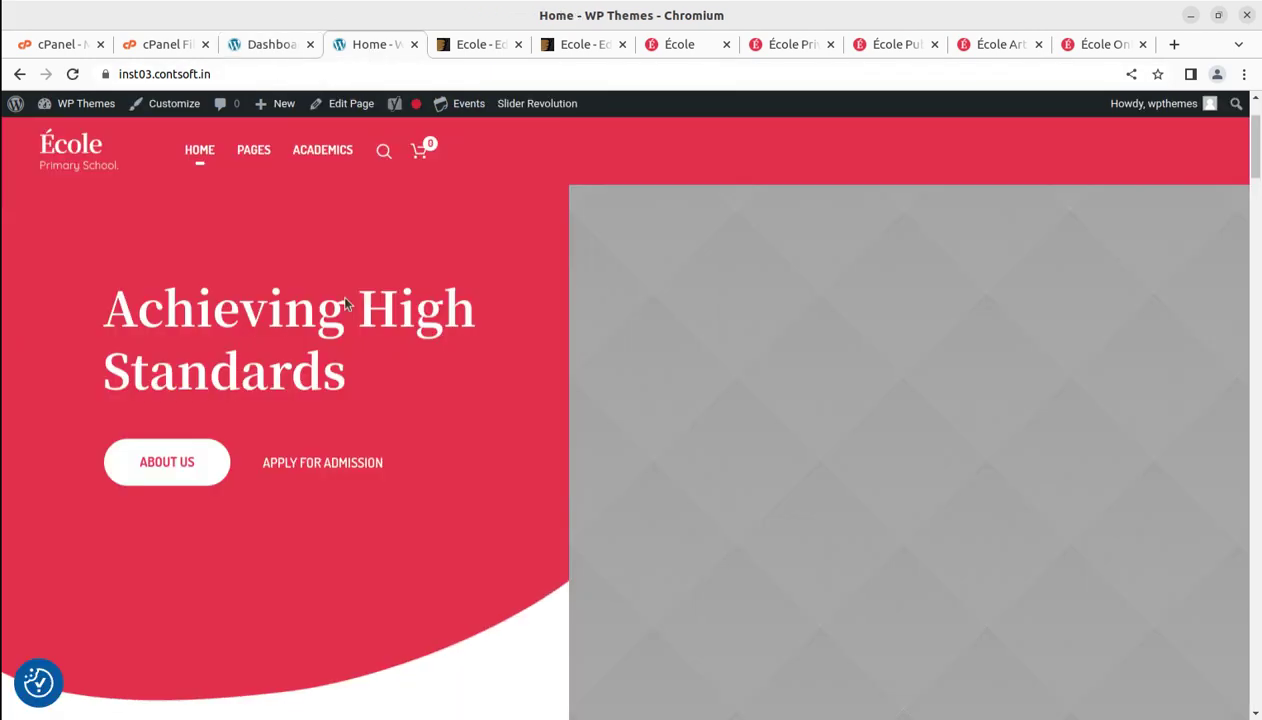
{"action": "left_click", "coordinate": [263, 45]}
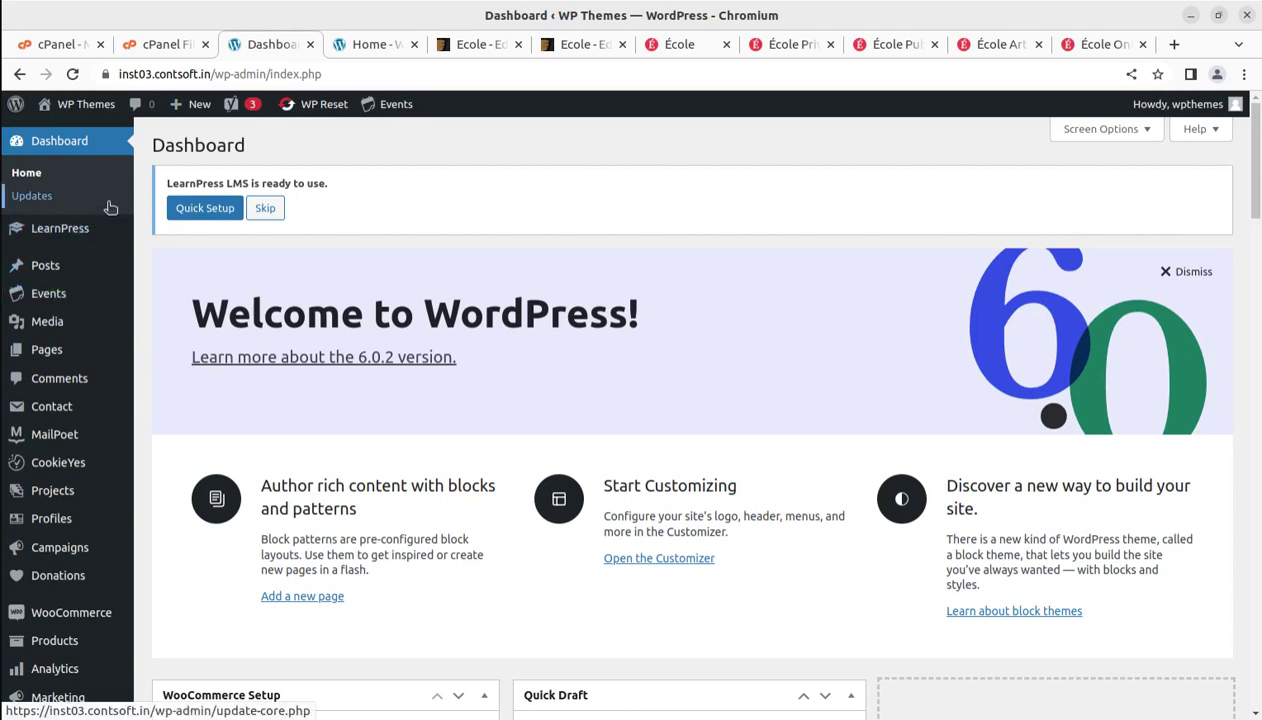
- Open the LearnPress Courses list and review the imported courses with their prices and categories
{"action": "mouse_move", "coordinate": [90, 236]}
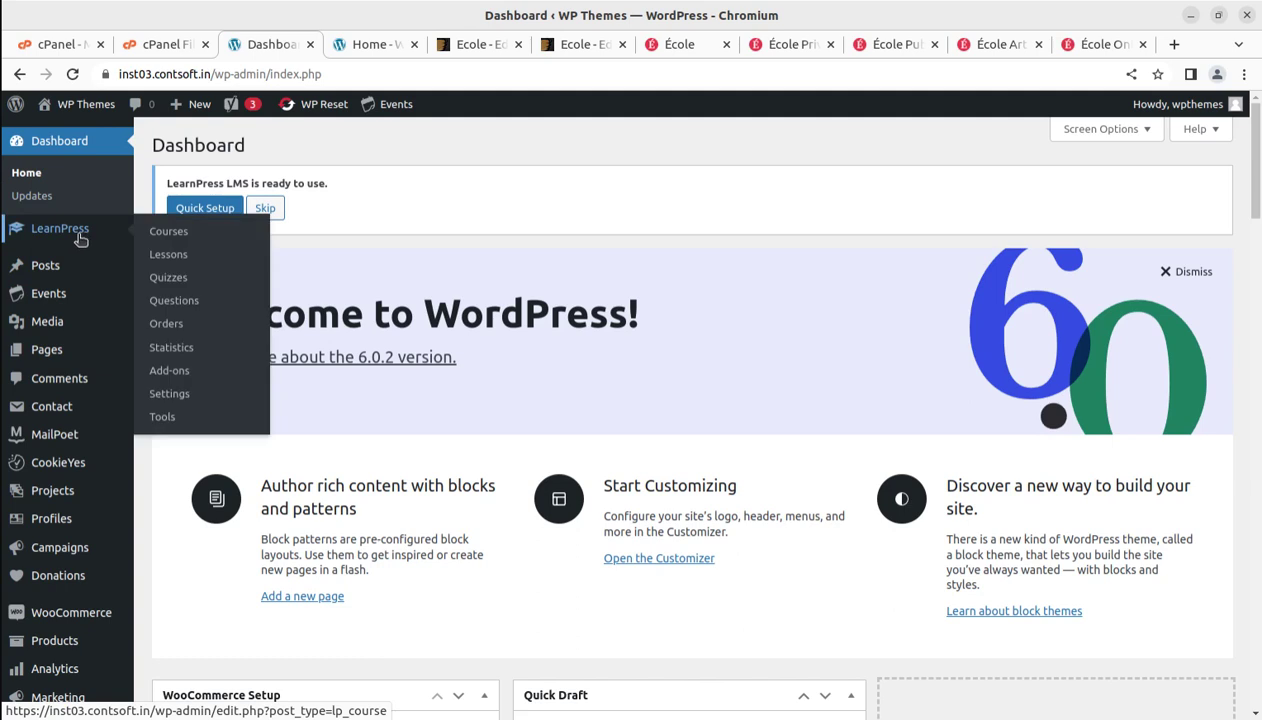
{"action": "left_click", "coordinate": [166, 236]}
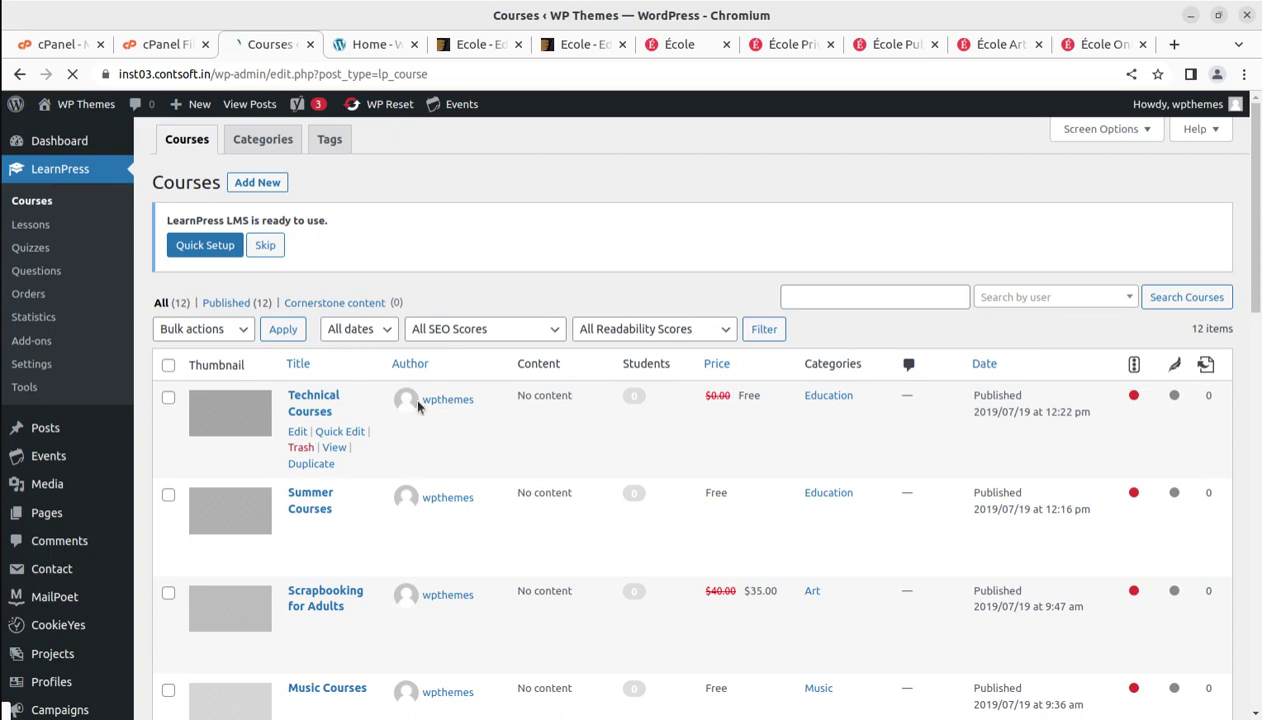
{"action": "scroll", "coordinate": [451, 400], "scroll_direction": "down", "scroll_amount": 4}
{"action": "scroll", "coordinate": [451, 403], "scroll_direction": "down", "scroll_amount": 5}
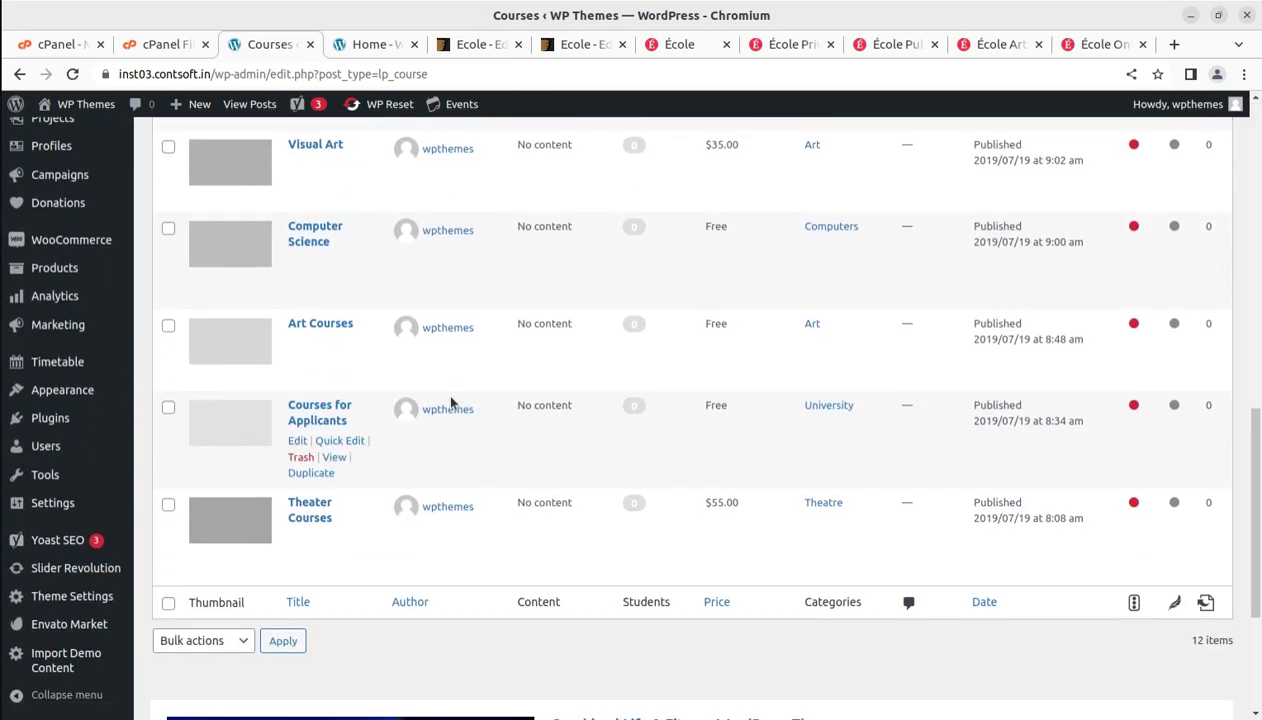
{"action": "scroll", "coordinate": [451, 403], "scroll_direction": "up", "scroll_amount": 6}
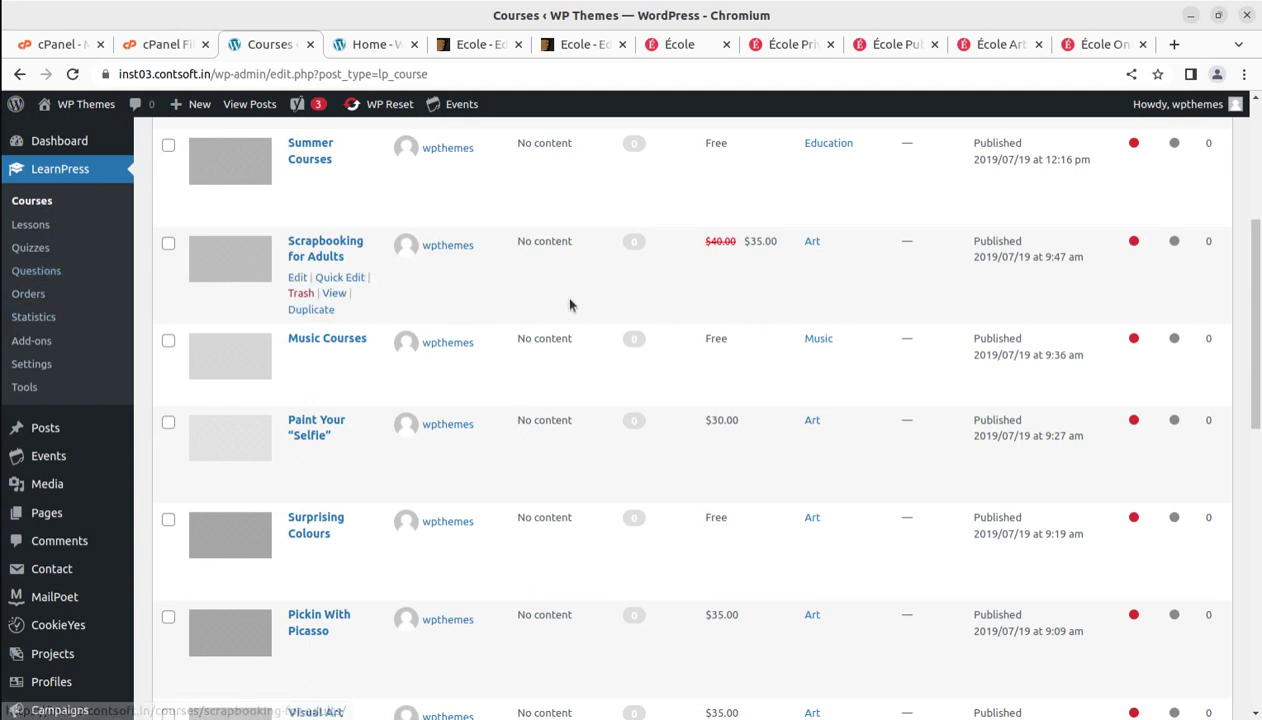
{"action": "scroll", "coordinate": [570, 304], "scroll_direction": "up", "scroll_amount": 3}
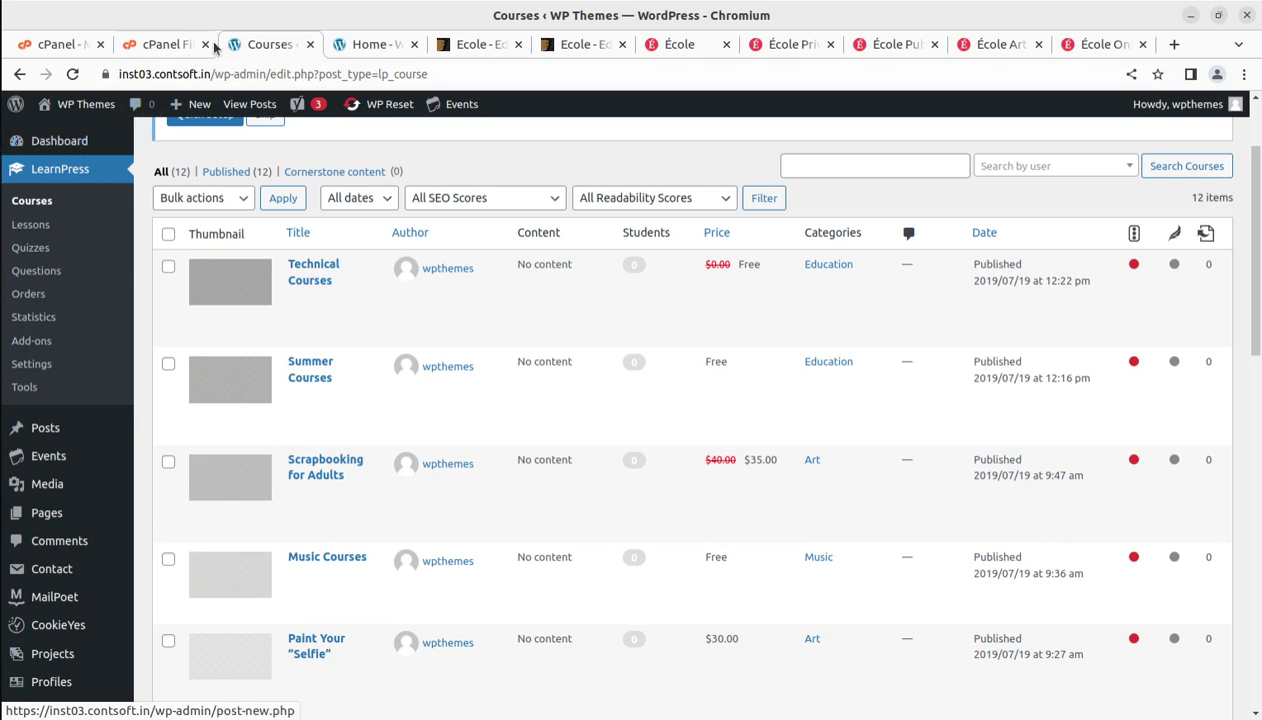
- Open the Installed Plugins list and review the plugins from CMSMasters Content Composer down to Widget Importer & Exporter
{"action": "scroll", "coordinate": [72, 430], "scroll_direction": "down", "scroll_amount": 2}
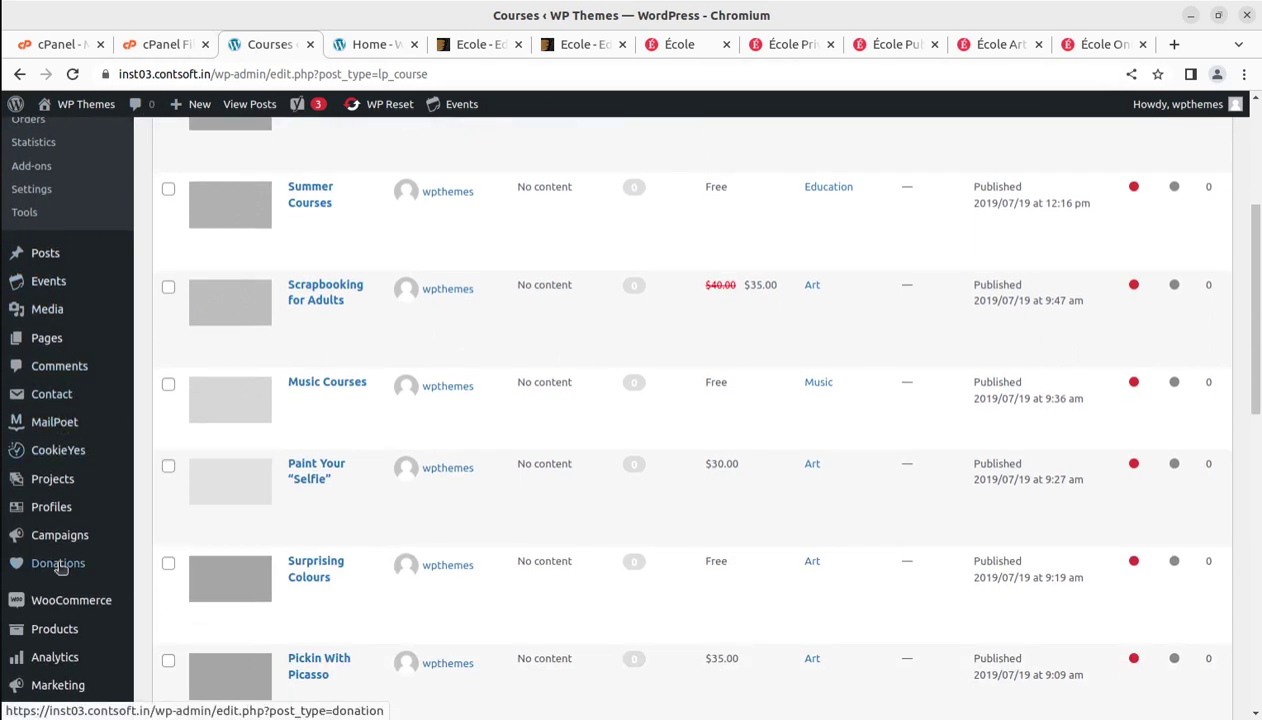
{"action": "scroll", "coordinate": [60, 556], "scroll_direction": "down", "scroll_amount": 2}
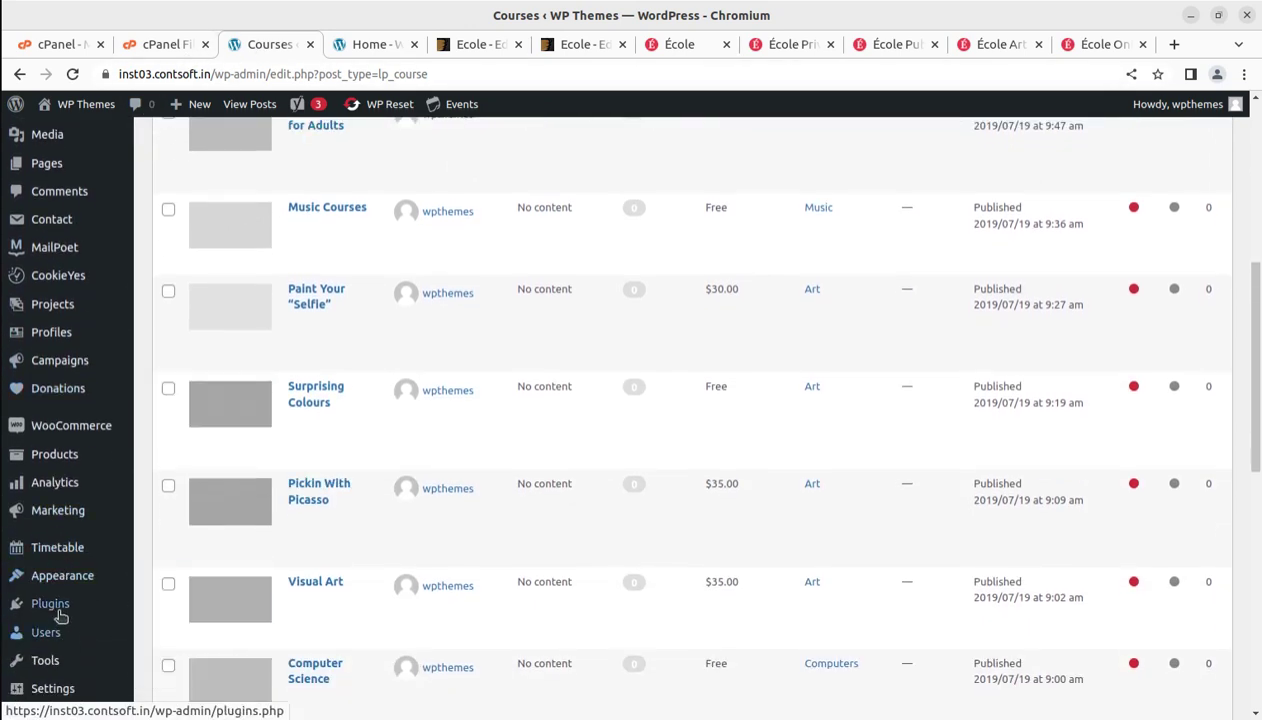
{"action": "mouse_move", "coordinate": [96, 604]}
{"action": "left_click", "coordinate": [177, 610]}
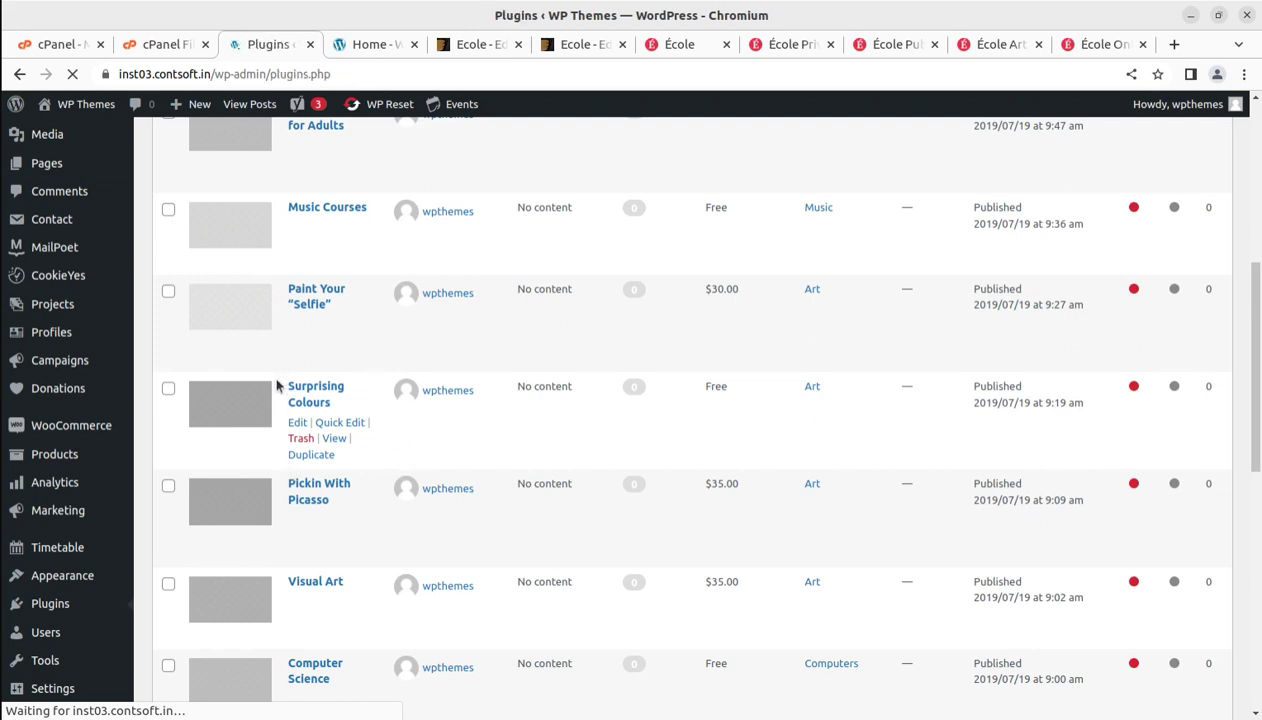
{"action": "scroll", "coordinate": [373, 520], "scroll_direction": "down", "scroll_amount": 3}
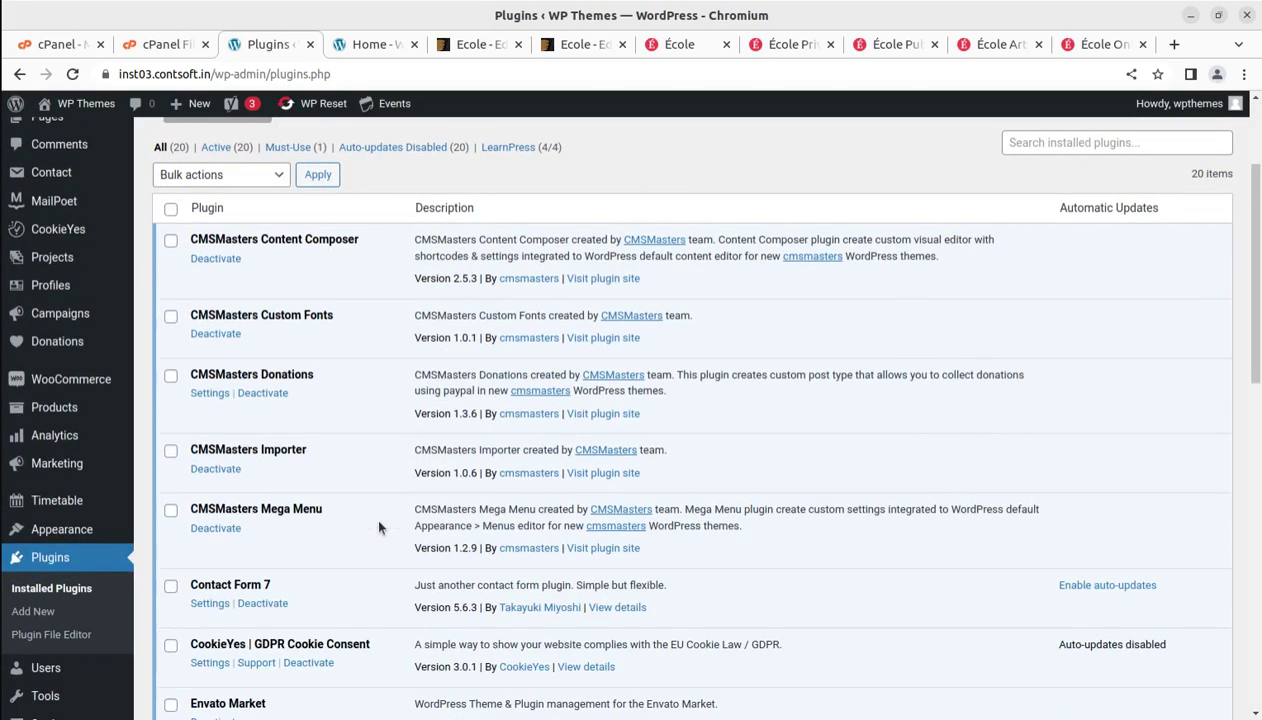
{"action": "scroll", "coordinate": [373, 513], "scroll_direction": "down", "scroll_amount": 8}
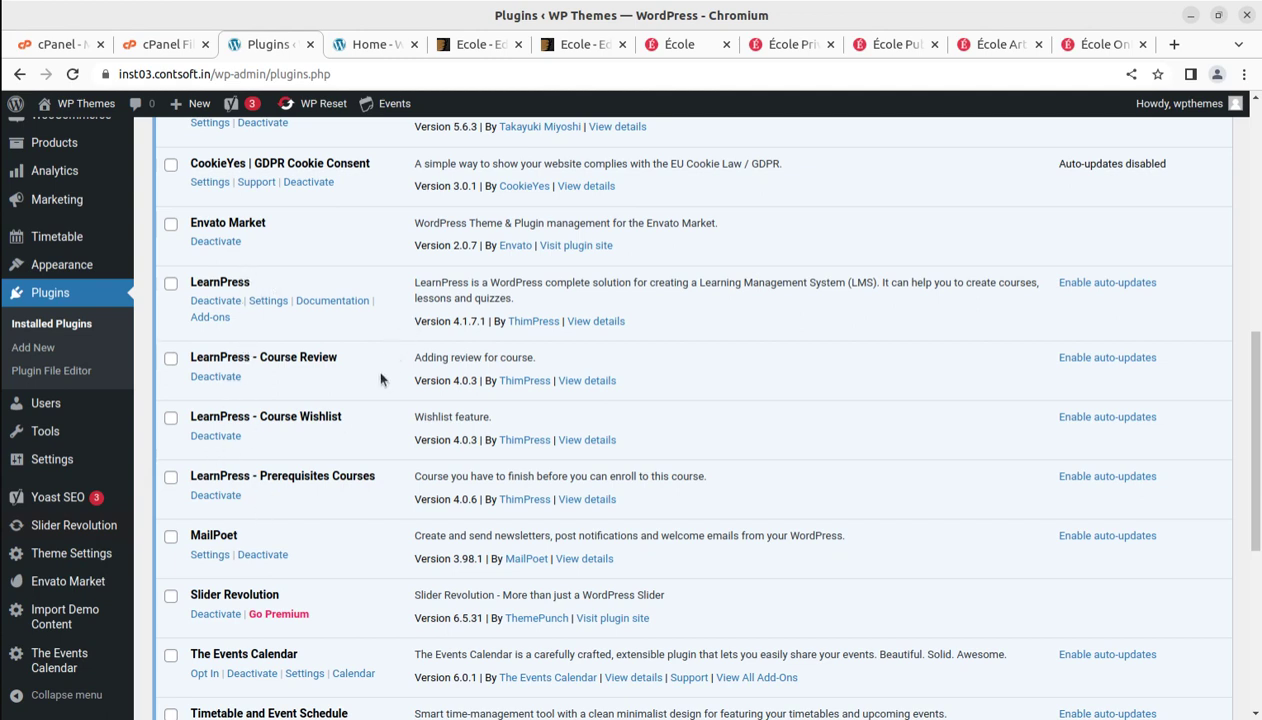
{"action": "scroll", "coordinate": [377, 379], "scroll_direction": "up", "scroll_amount": 6}
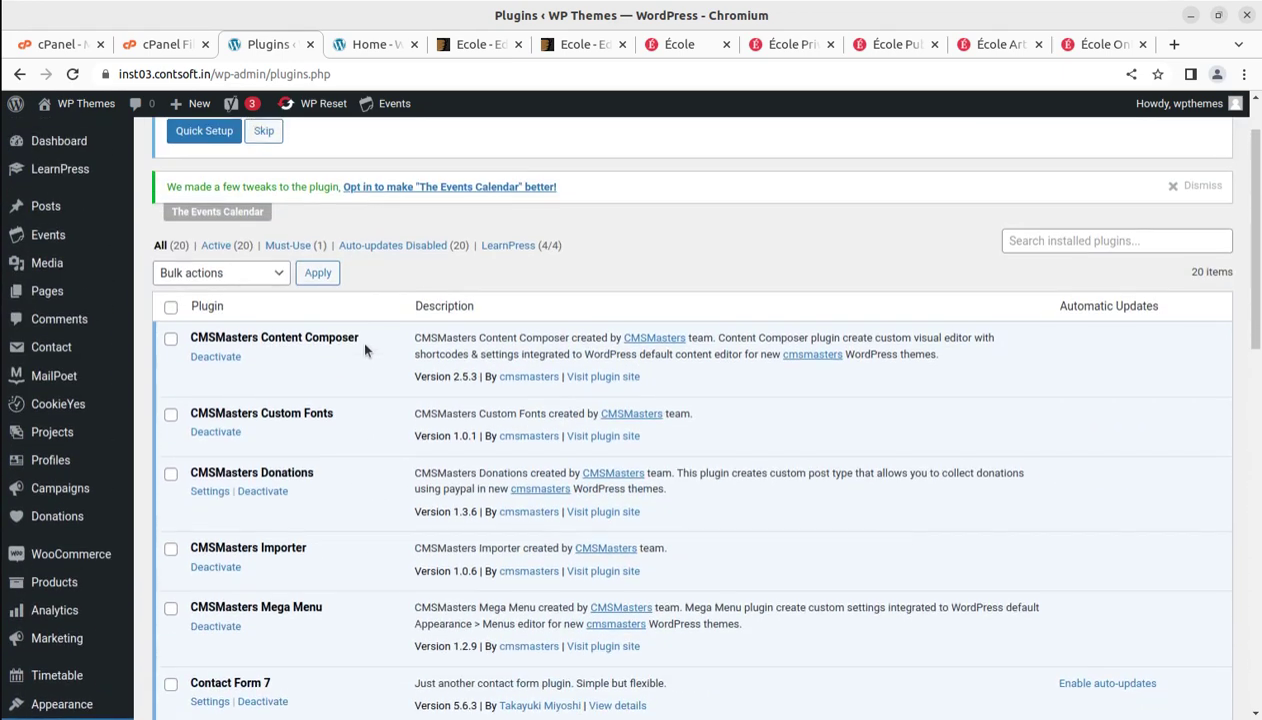
{"action": "scroll", "coordinate": [365, 349], "scroll_direction": "up", "scroll_amount": 1}
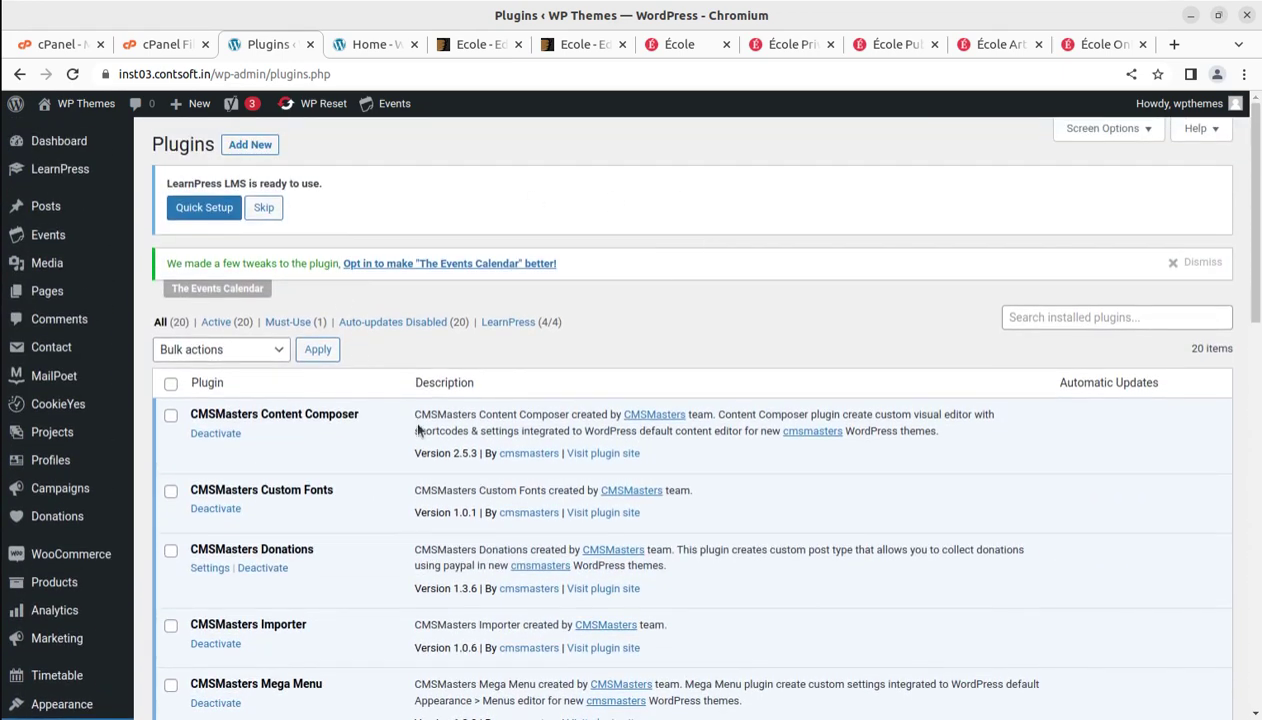
{"action": "scroll", "coordinate": [419, 430], "scroll_direction": "down", "scroll_amount": 4}
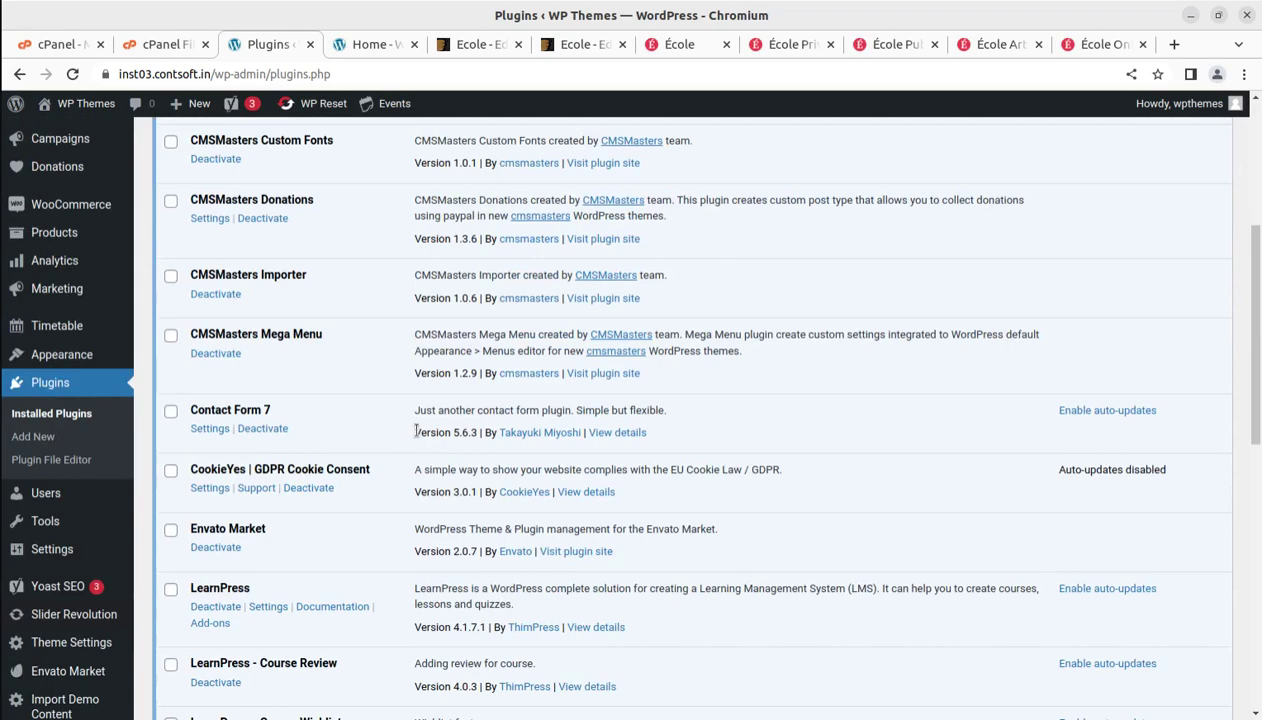
{"action": "scroll", "coordinate": [416, 430], "scroll_direction": "down", "scroll_amount": 5}
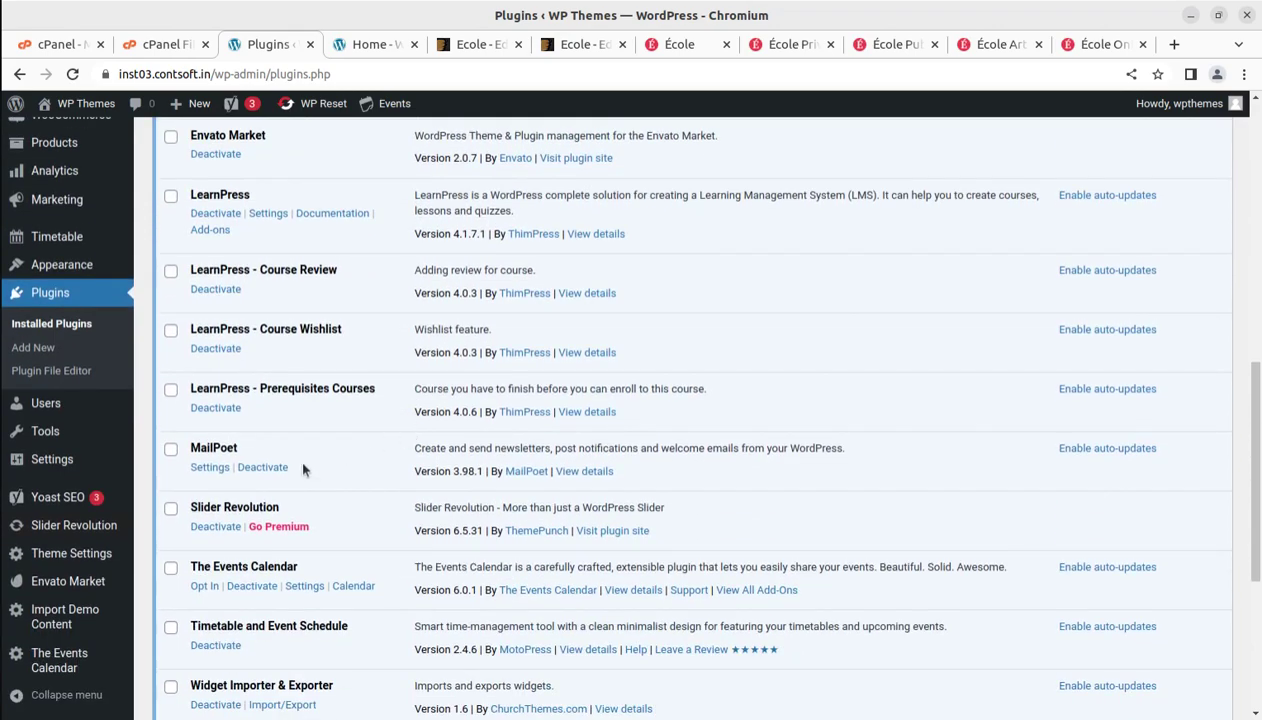
- Open the admin Events list and review the imported events with their categories, tags and dates
{"action": "scroll", "coordinate": [303, 469], "scroll_direction": "up", "scroll_amount": 10}
{"action": "mouse_move", "coordinate": [108, 268]}
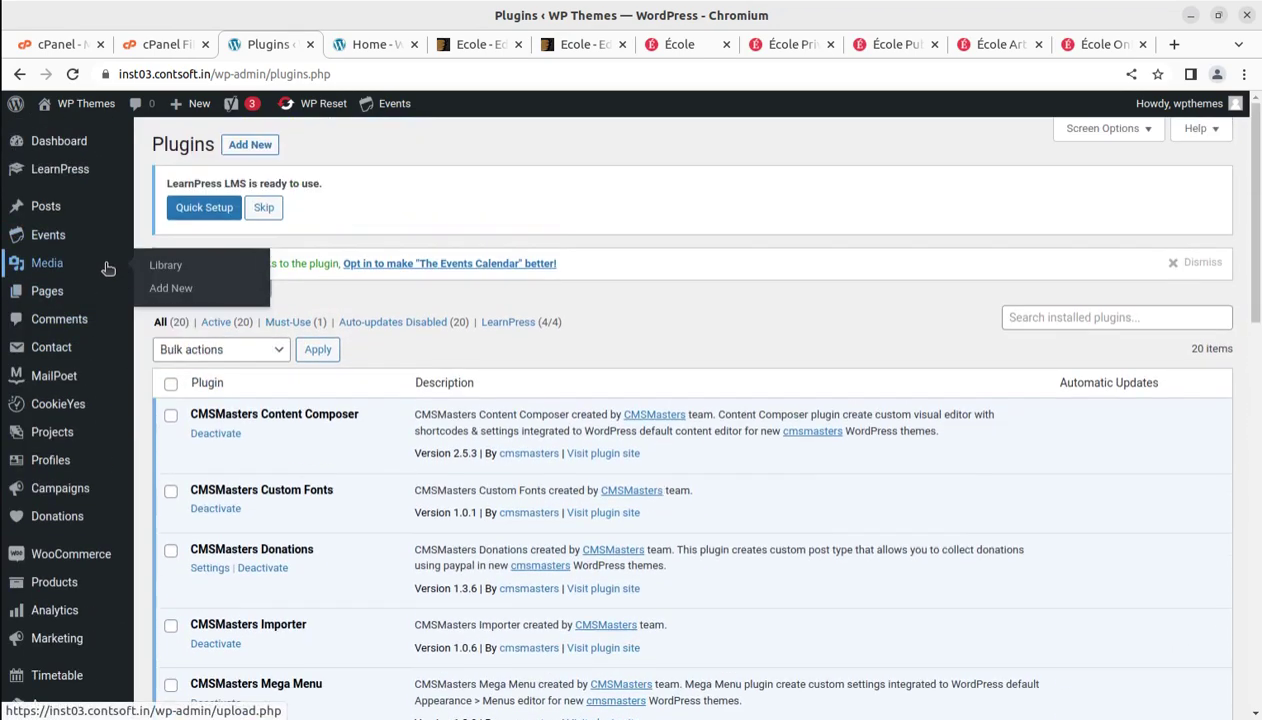
{"action": "mouse_move", "coordinate": [68, 234]}
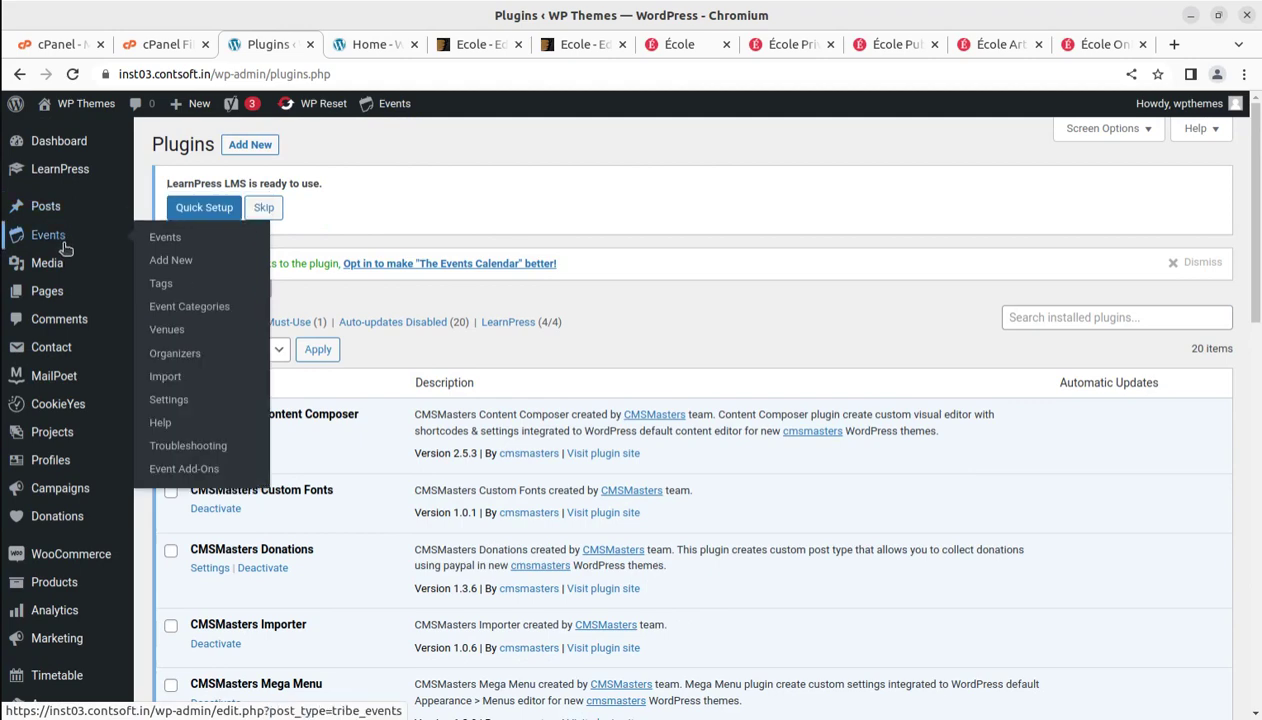
{"action": "left_click", "coordinate": [165, 245]}
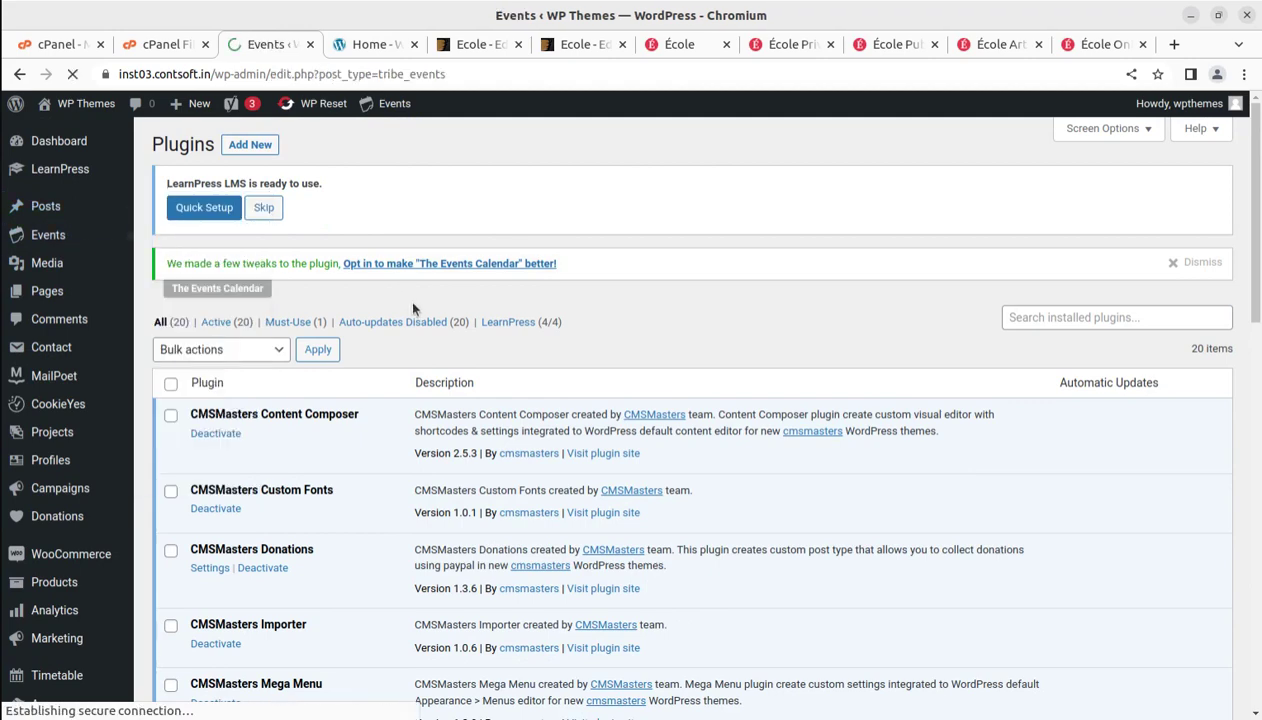
{"action": "scroll", "coordinate": [309, 233], "scroll_direction": "down", "scroll_amount": 2}
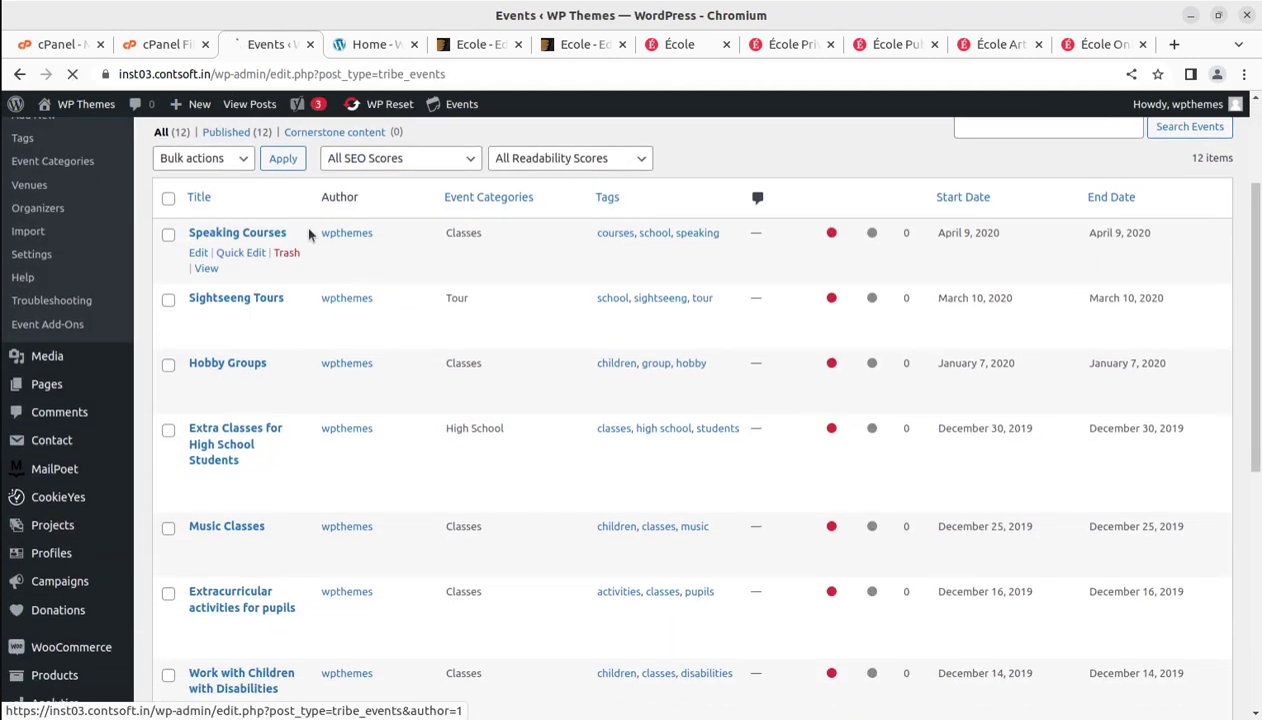
{"action": "scroll", "coordinate": [312, 376], "scroll_direction": "down", "scroll_amount": 2}
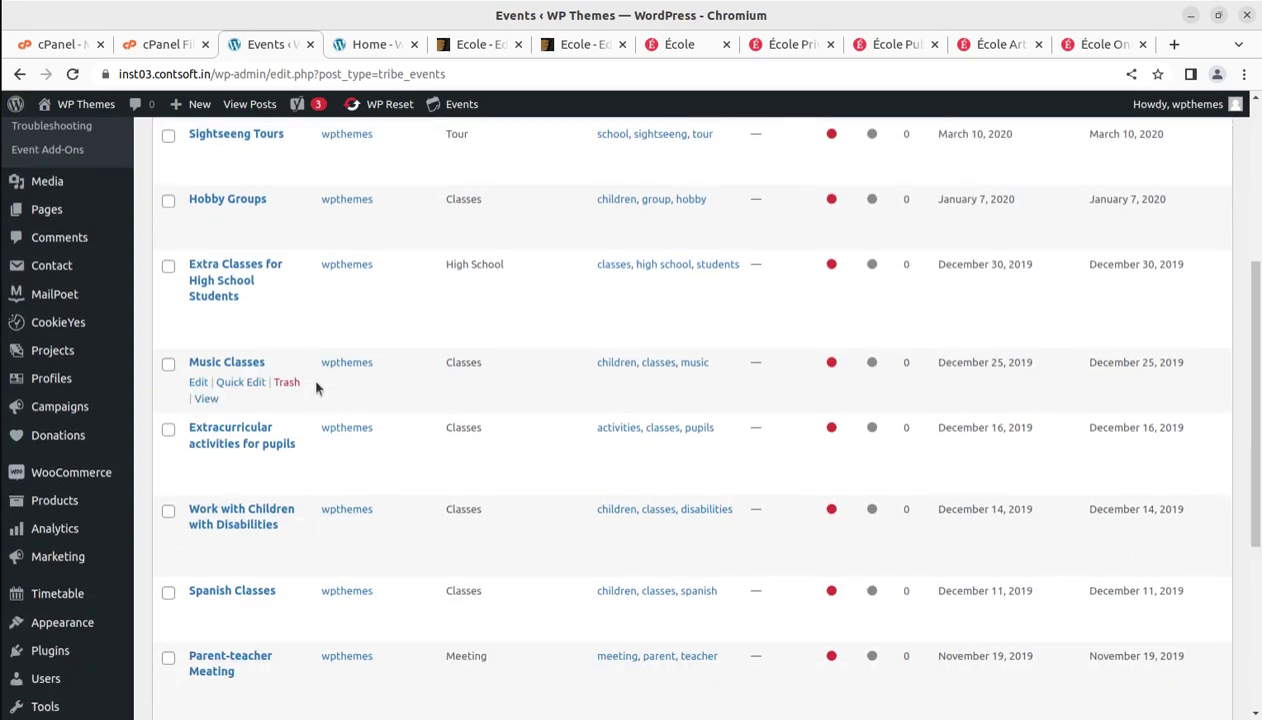
{"action": "scroll", "coordinate": [316, 388], "scroll_direction": "up", "scroll_amount": 3}
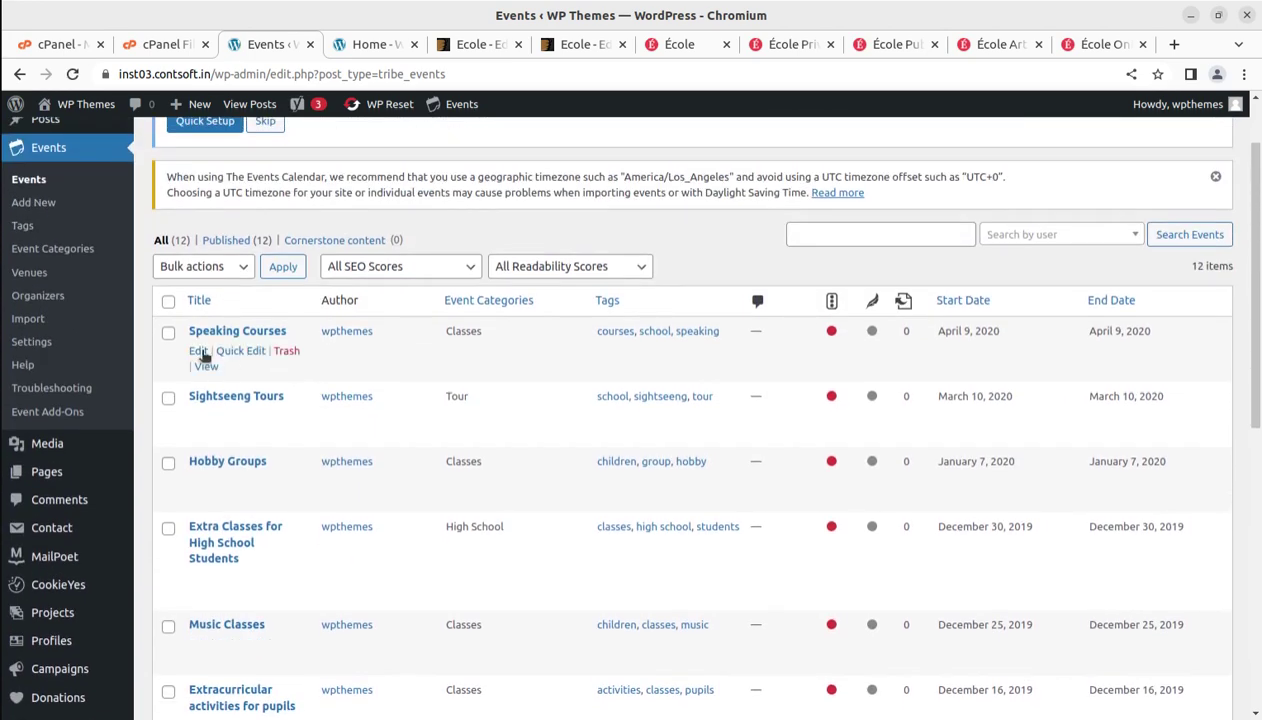
- Open the Speaking Courses event for editing in a new tab, switch it to Content Composer and view its date, location and organizer settings
{"action": "middle_click", "coordinate": [200, 351]}
{"action": "left_click", "coordinate": [342, 47]}
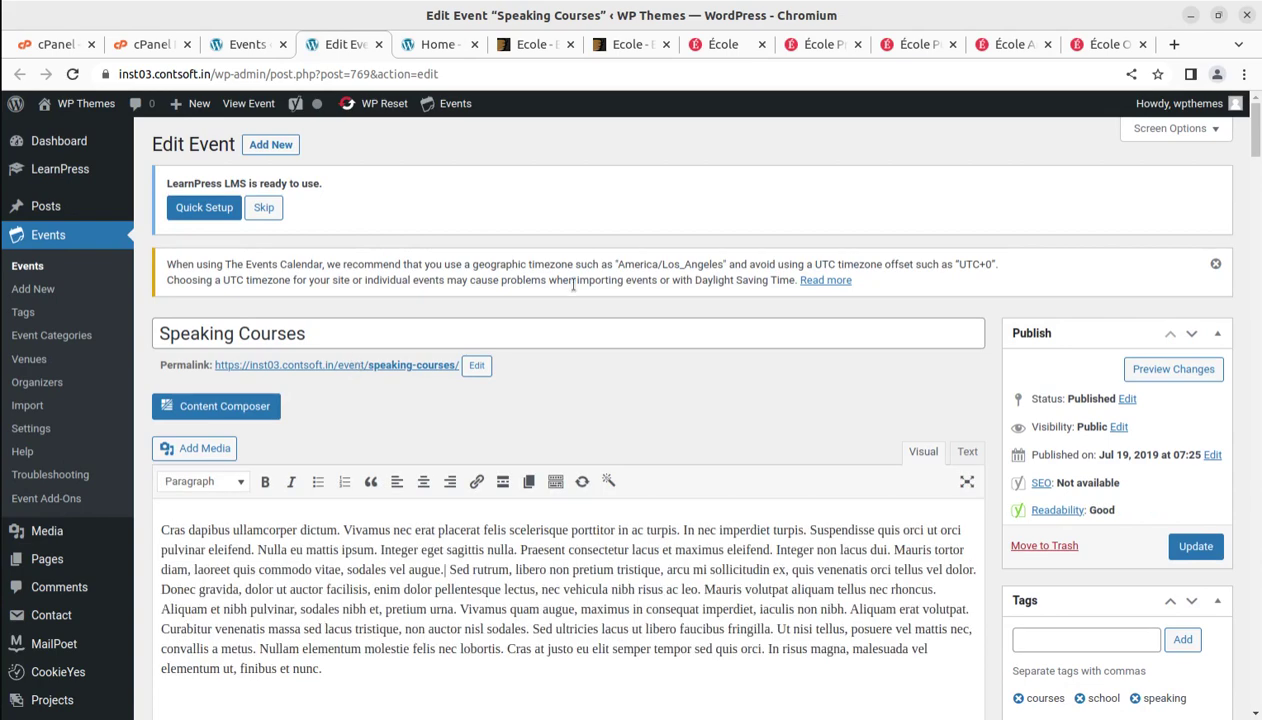
{"action": "left_click", "coordinate": [231, 404]}
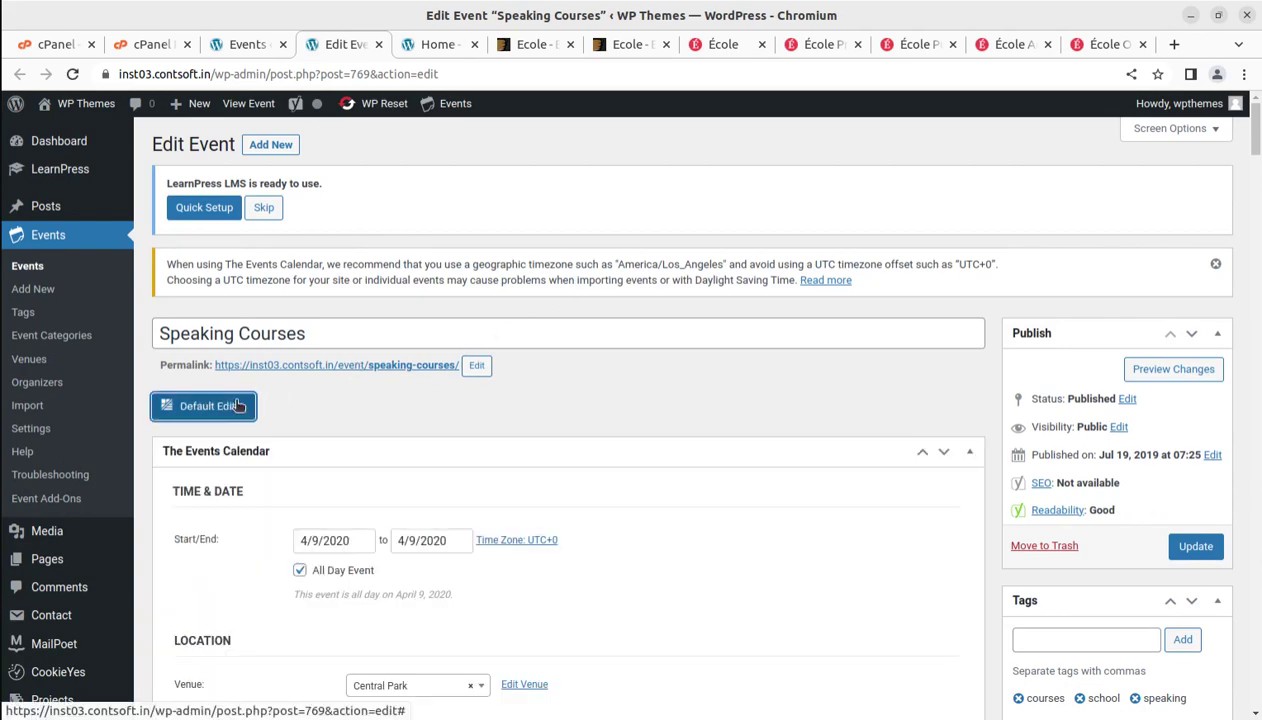
{"action": "scroll", "coordinate": [577, 393], "scroll_direction": "down", "scroll_amount": 2}
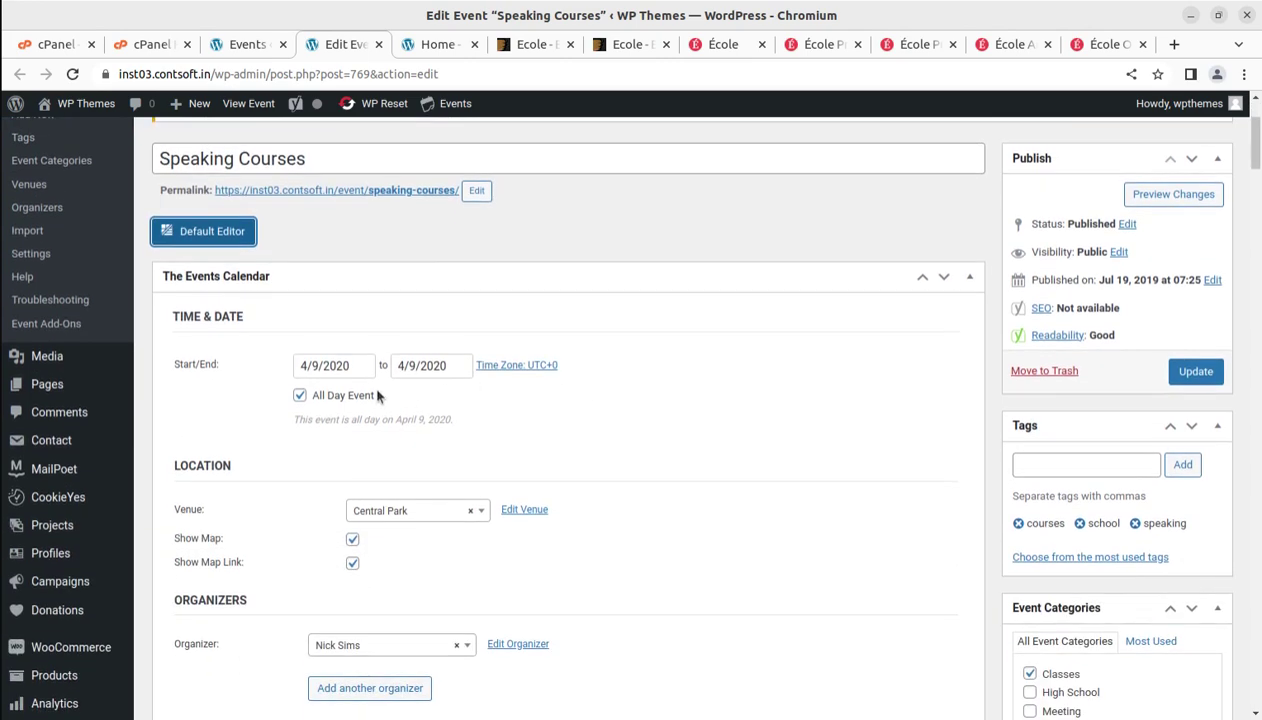
- Return the Speaking Courses event to the default editor, reload it and review its event calendar and Yoast SEO settings
{"action": "left_click", "coordinate": [242, 237]}
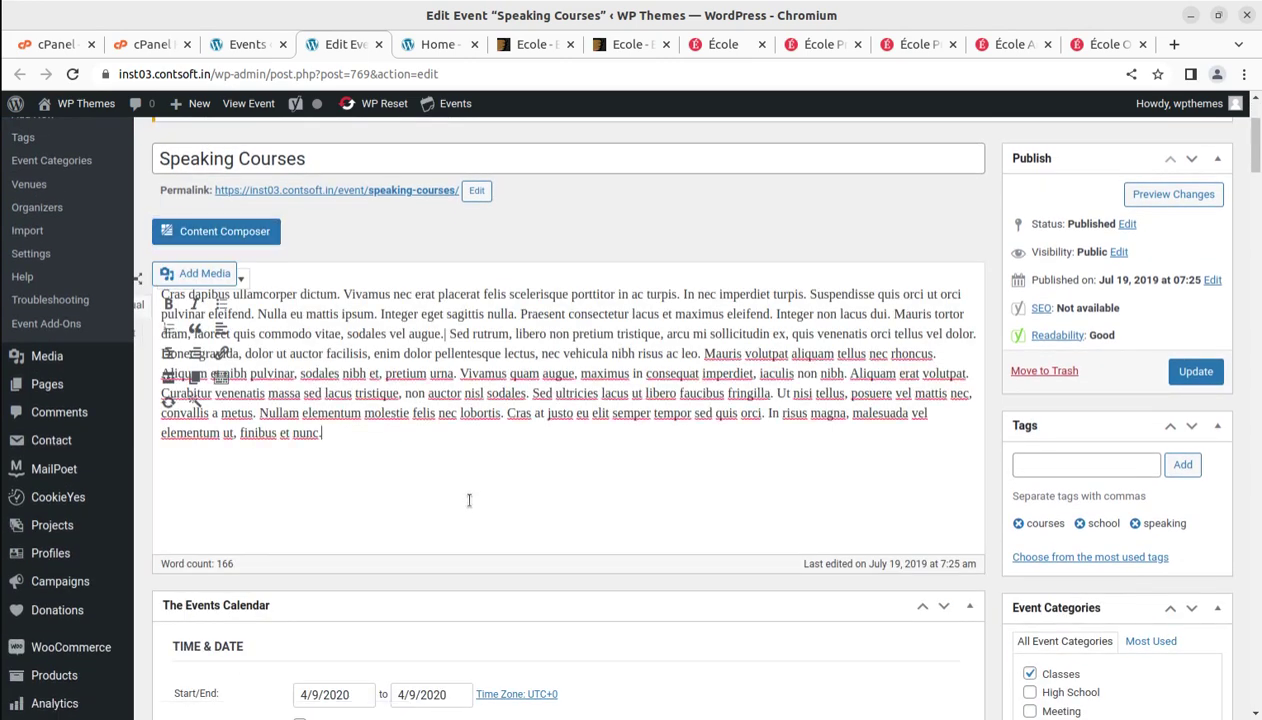
{"action": "left_click", "coordinate": [73, 76]}
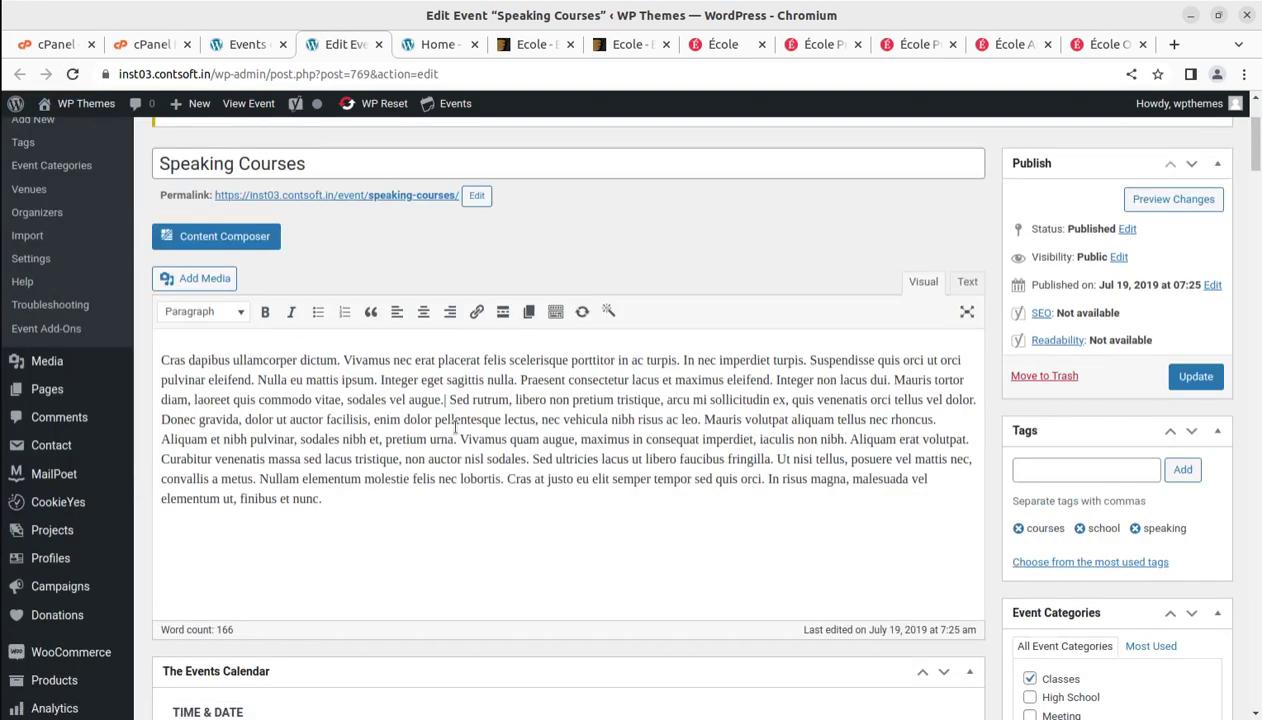
{"action": "scroll", "coordinate": [539, 526], "scroll_direction": "down", "scroll_amount": 7}
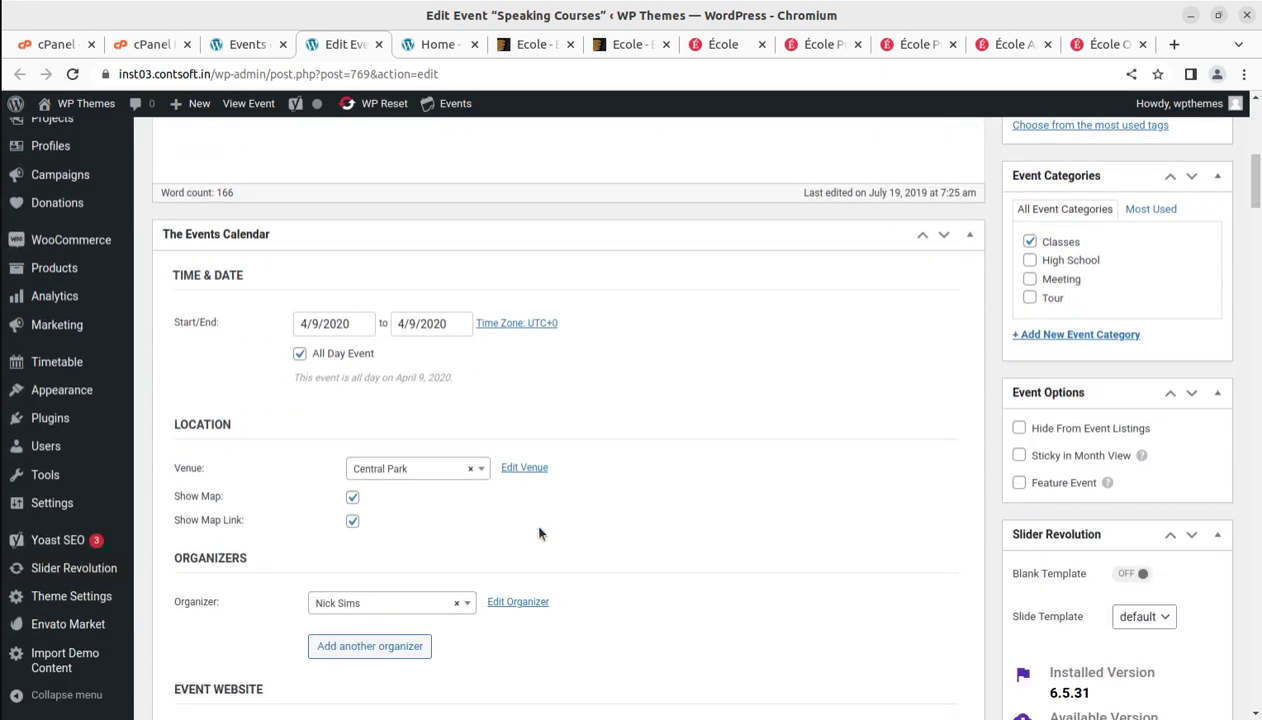
{"action": "scroll", "coordinate": [325, 372], "scroll_direction": "up", "scroll_amount": 2}
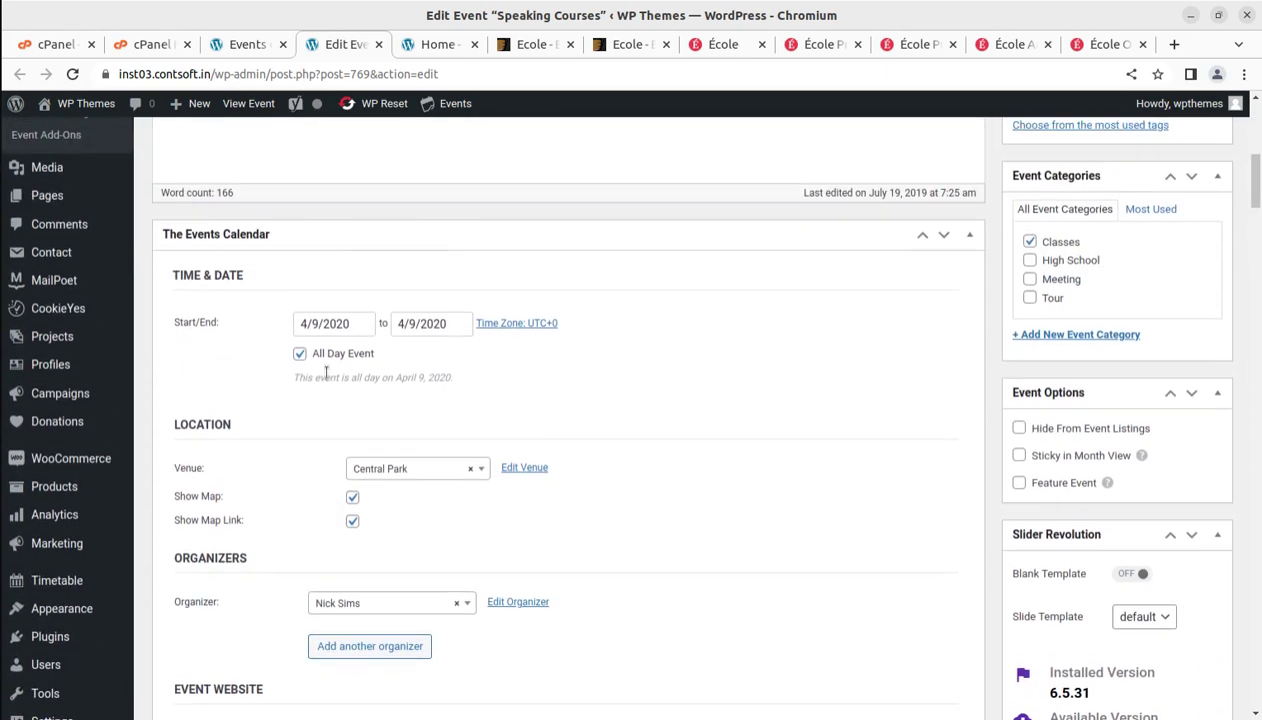
{"action": "scroll", "coordinate": [540, 392], "scroll_direction": "down", "scroll_amount": 12}
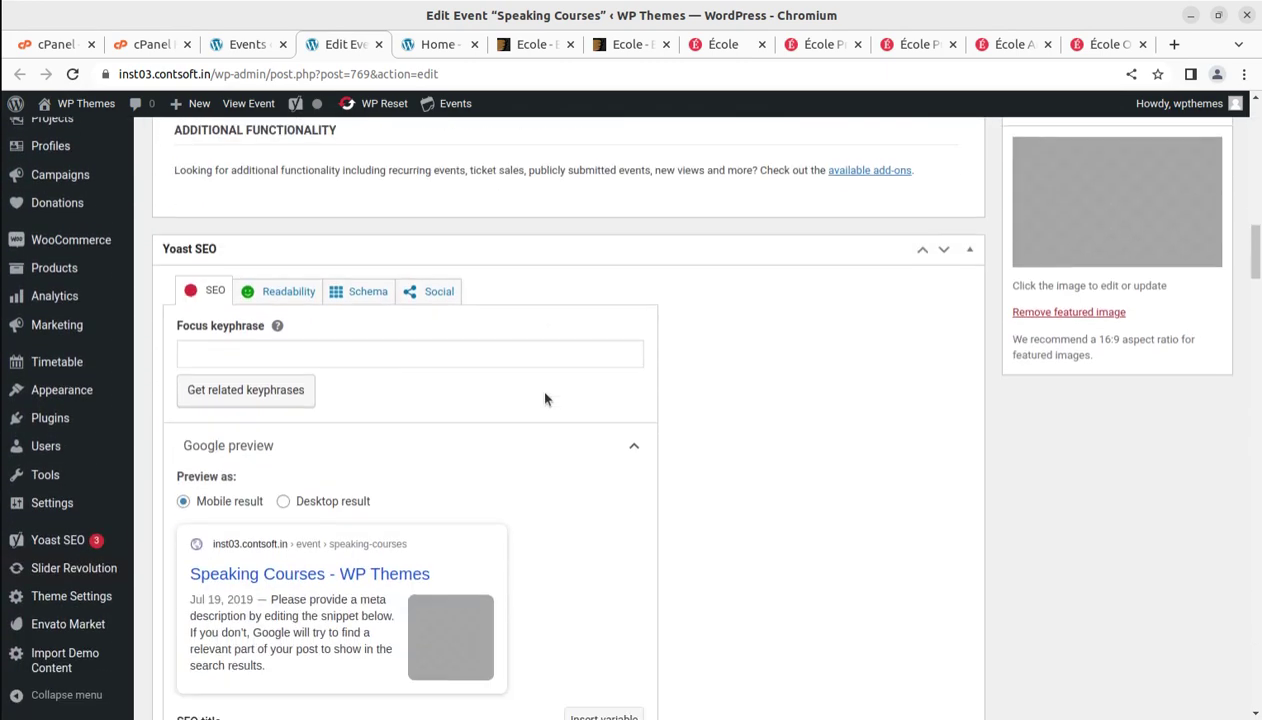
{"action": "scroll", "coordinate": [545, 395], "scroll_direction": "down", "scroll_amount": 4}
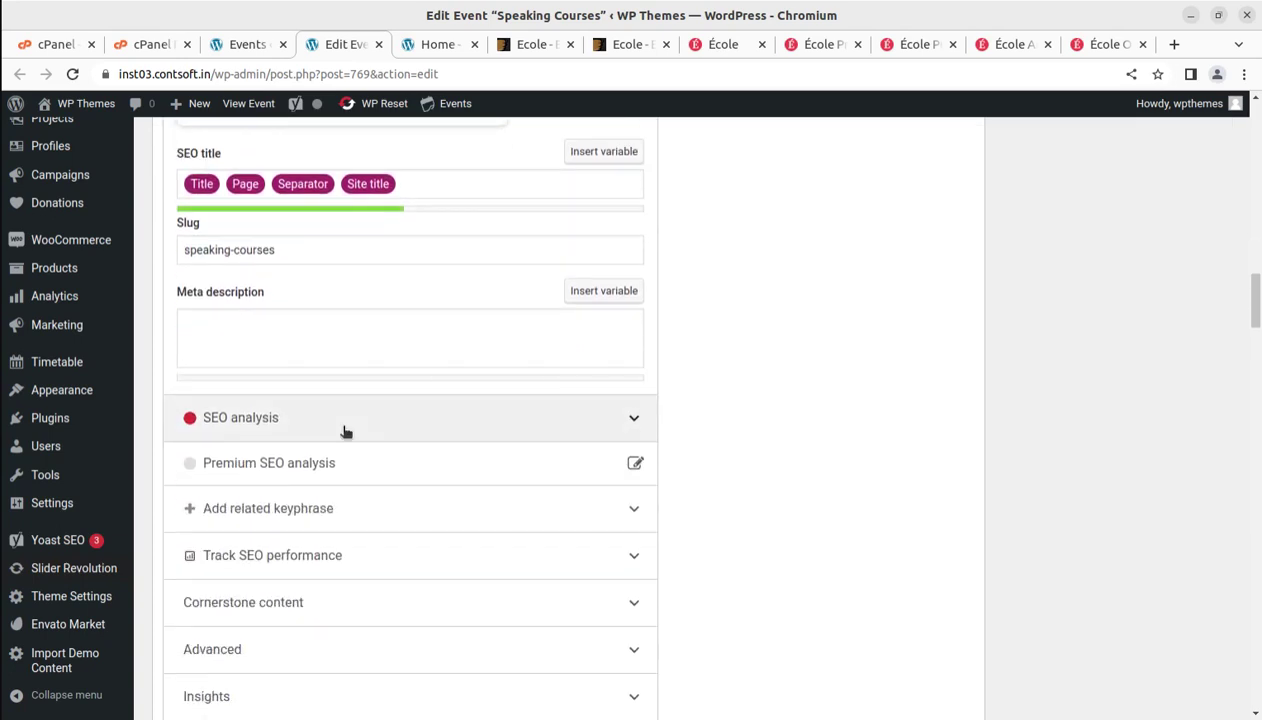
- Open the CookieYes dashboard and review its connection offer and the overview of banner status, regulation, cookie scan and language
{"action": "scroll", "coordinate": [330, 420], "scroll_direction": "up", "scroll_amount": 2}
{"action": "scroll", "coordinate": [326, 405], "scroll_direction": "up", "scroll_amount": 3}
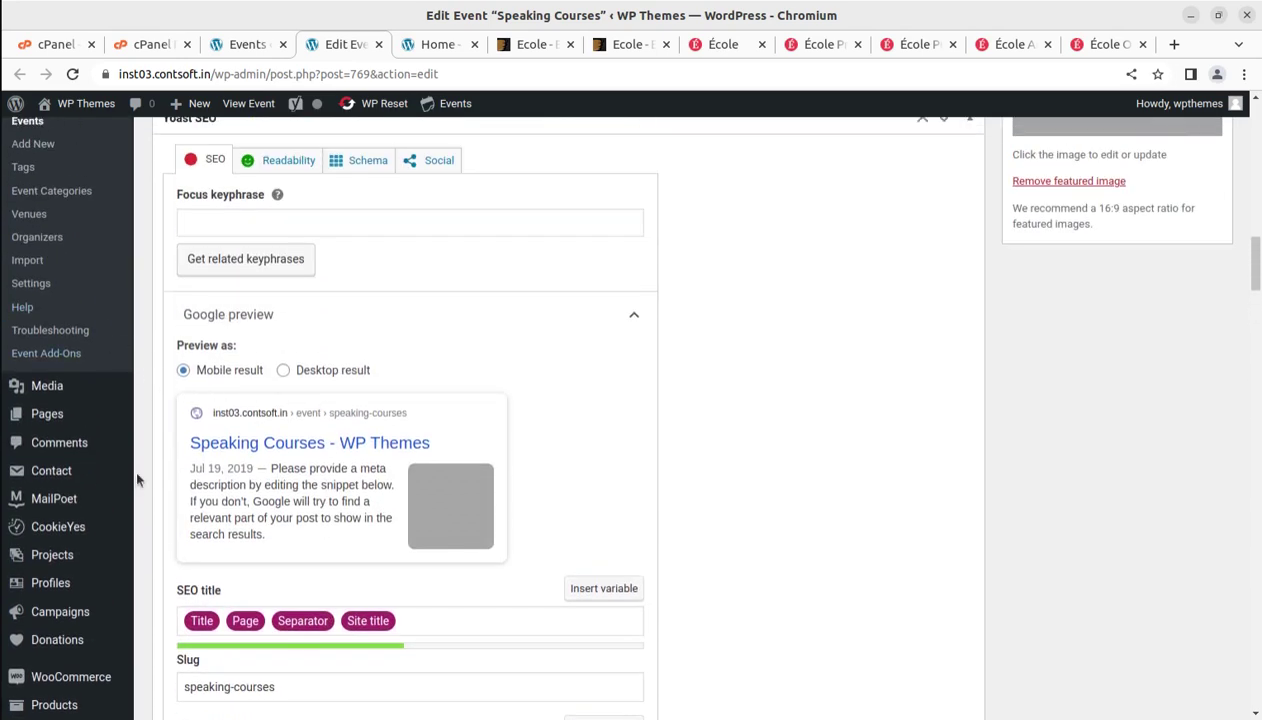
{"action": "scroll", "coordinate": [134, 470], "scroll_direction": "up", "scroll_amount": 3}
{"action": "scroll", "coordinate": [52, 343], "scroll_direction": "down", "scroll_amount": 1}
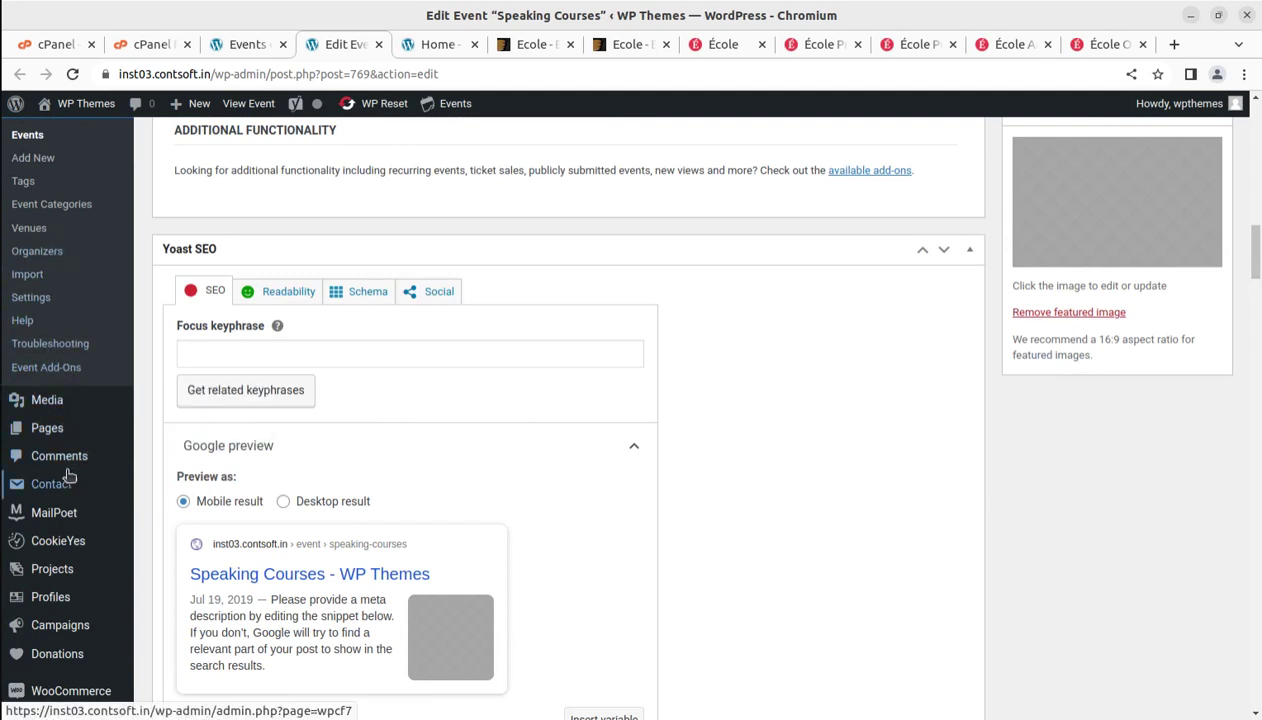
{"action": "mouse_move", "coordinate": [58, 512]}
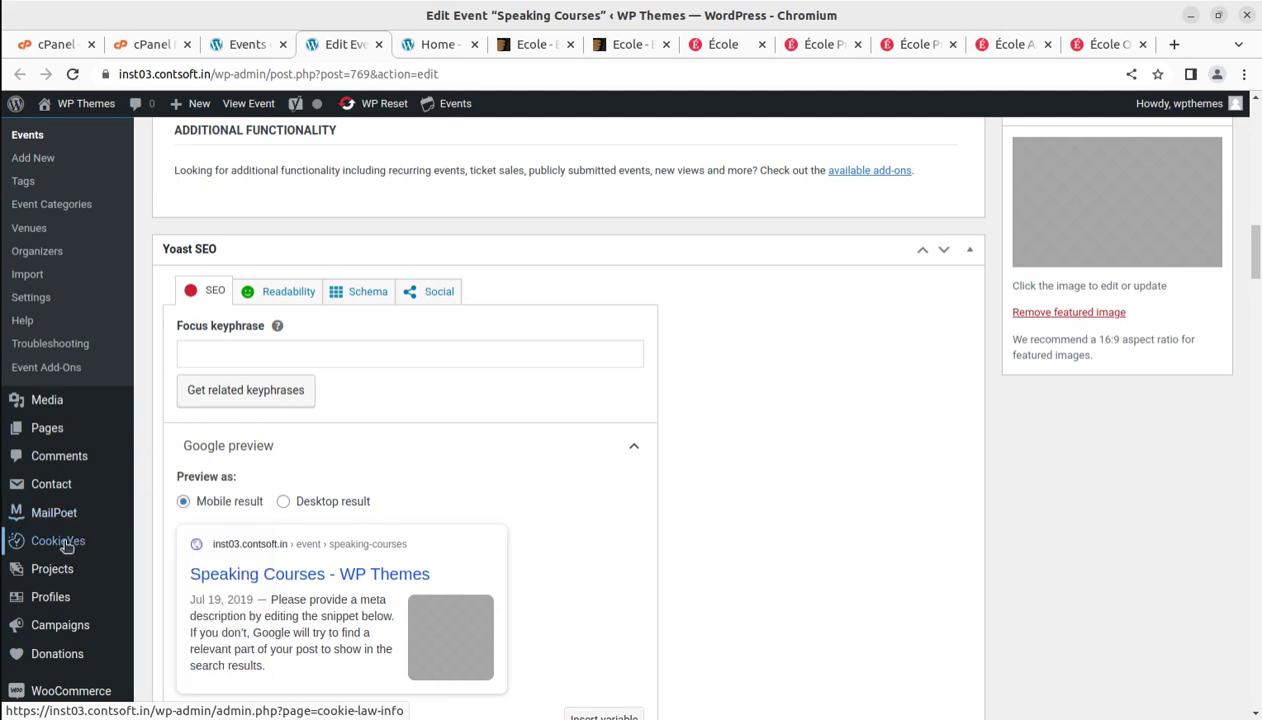
{"action": "left_click", "coordinate": [63, 545]}
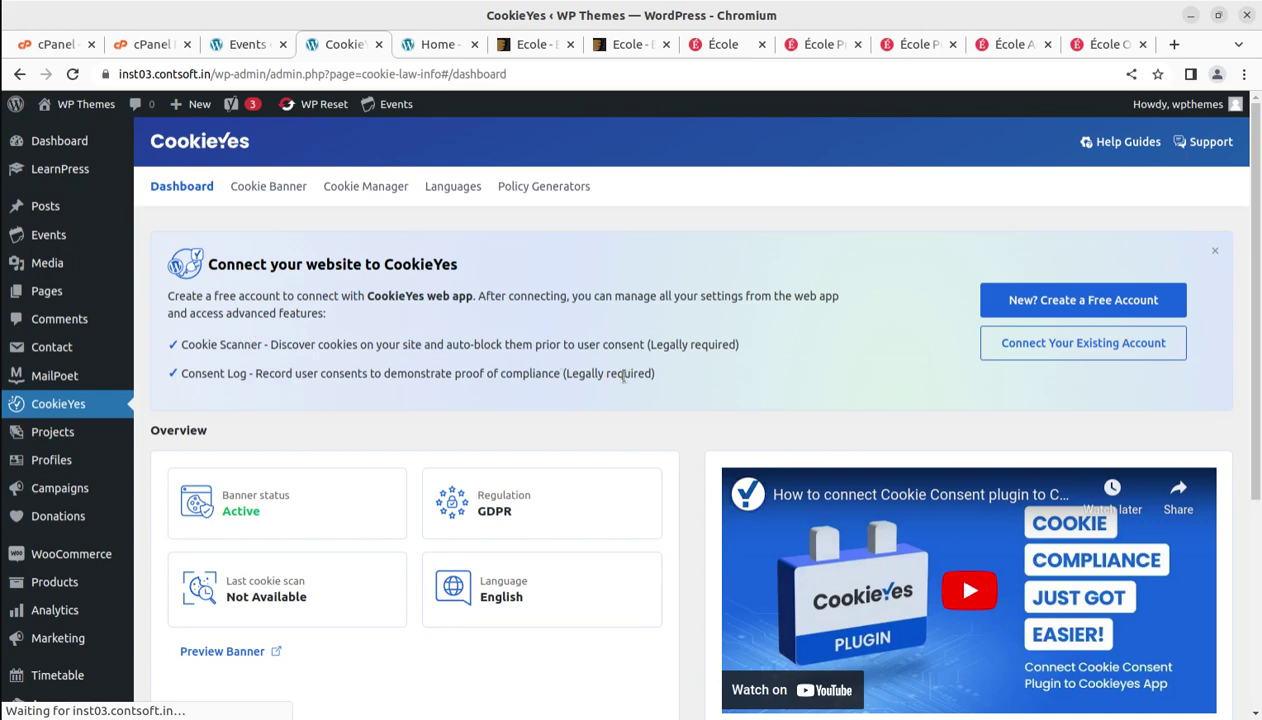
{"action": "scroll", "coordinate": [640, 370], "scroll_direction": "down", "scroll_amount": 2}
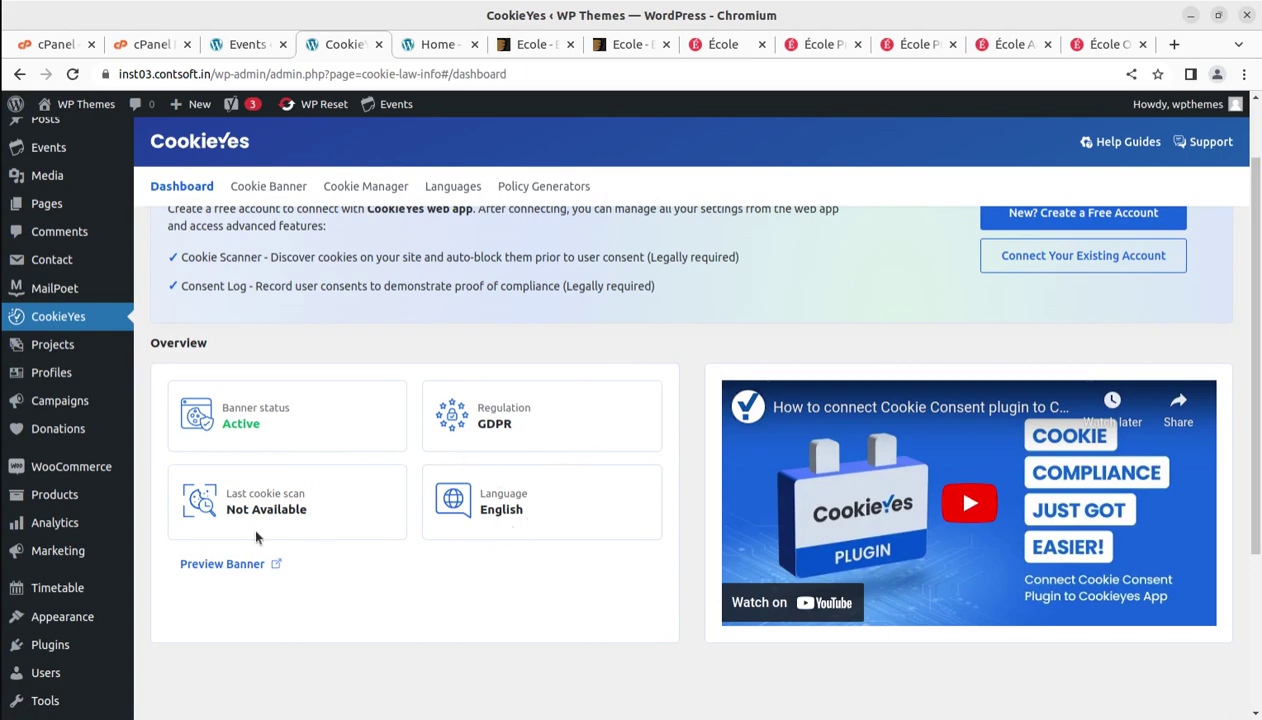
{"action": "scroll", "coordinate": [255, 537], "scroll_direction": "up", "scroll_amount": 2}
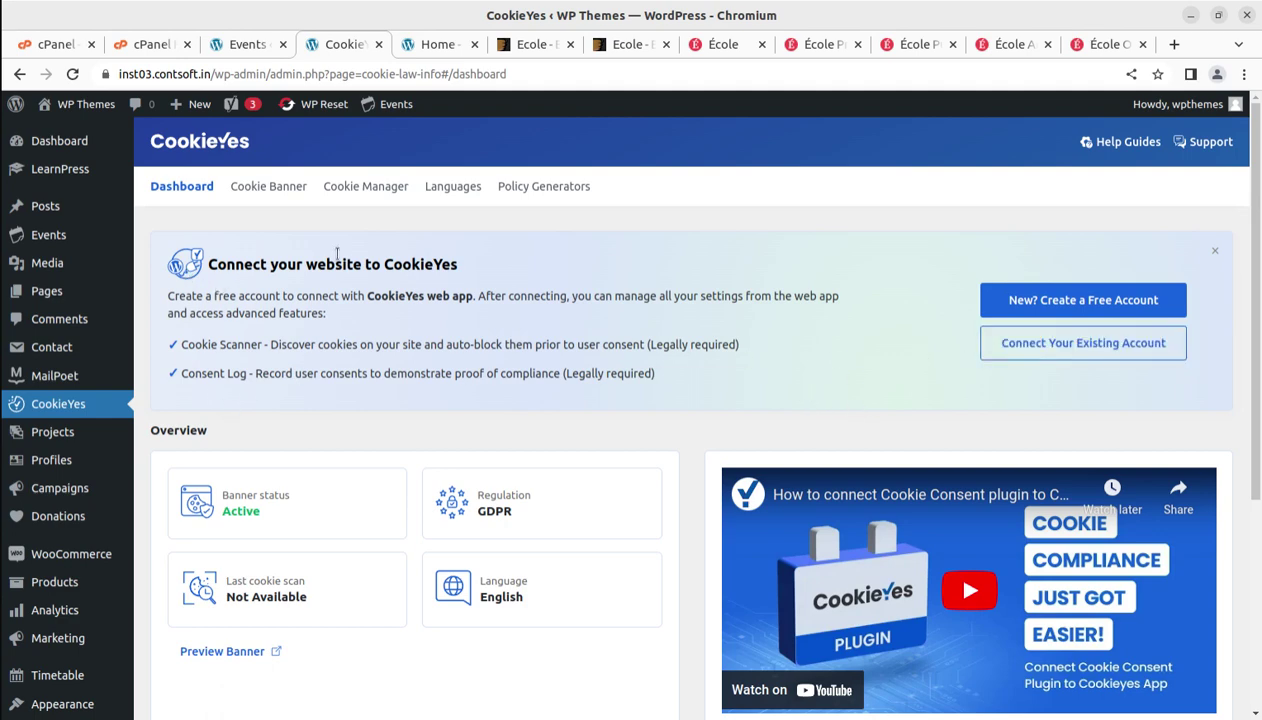
{"action": "scroll", "coordinate": [431, 343], "scroll_direction": "down", "scroll_amount": 4}
{"action": "scroll", "coordinate": [437, 352], "scroll_direction": "up", "scroll_amount": 2}
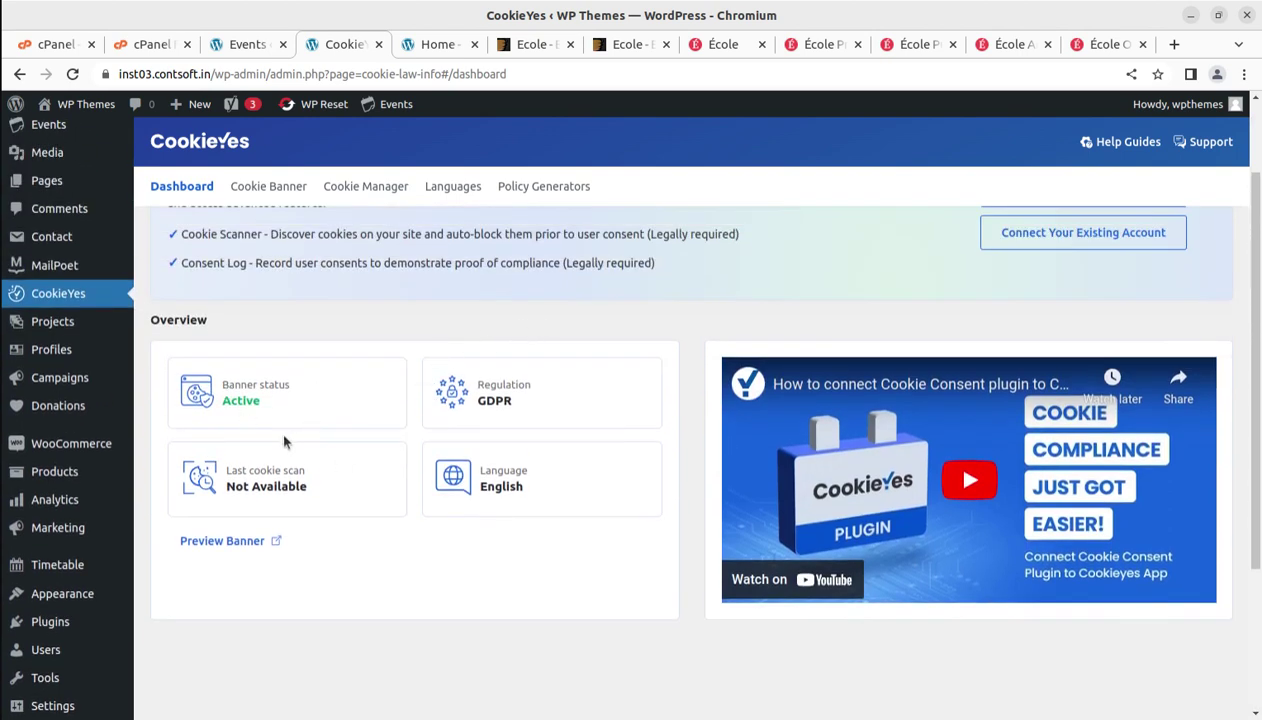
{"action": "left_click_drag", "start_coordinate": [294, 407], "coordinate": [214, 378]}
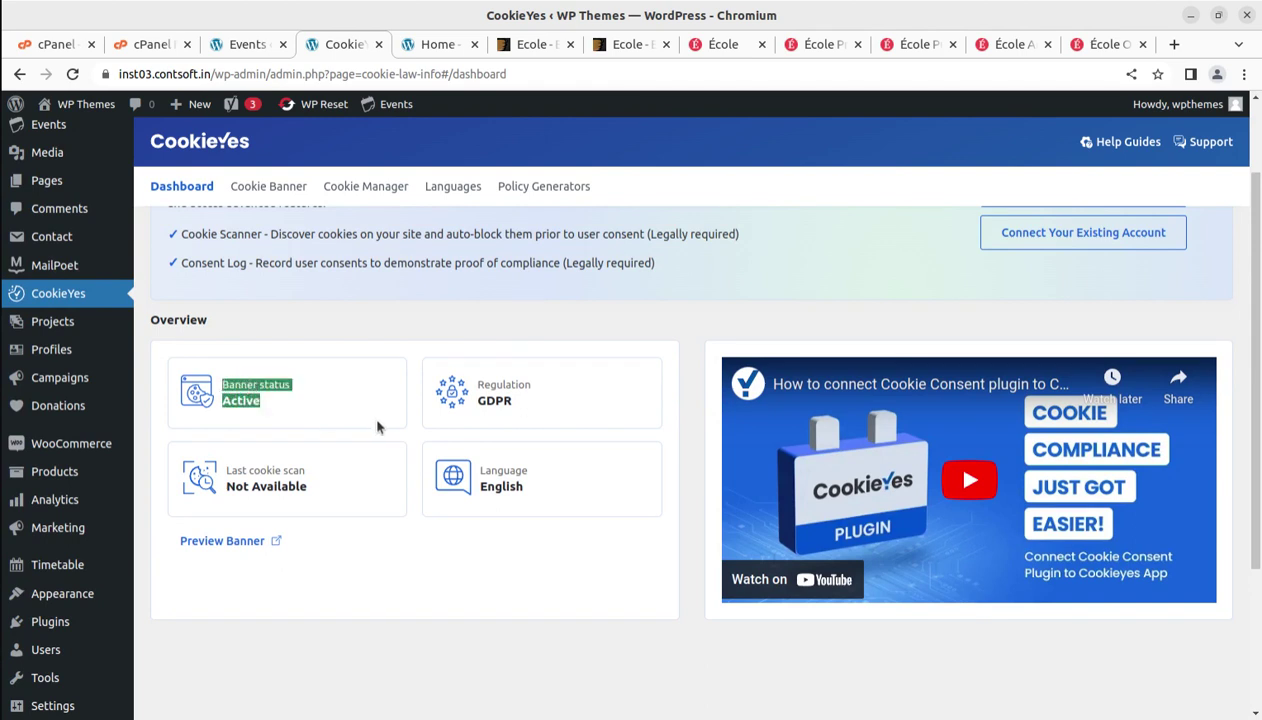
{"action": "left_click_drag", "start_coordinate": [378, 425], "coordinate": [415, 44]}
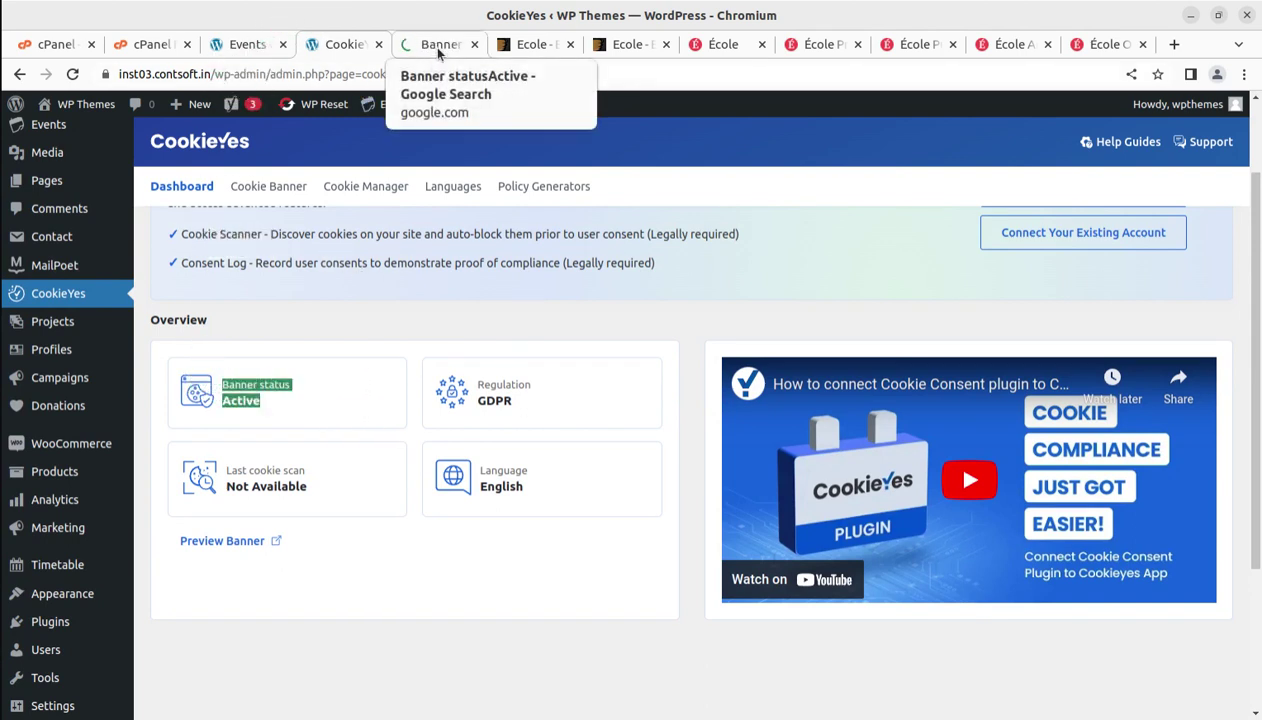
{"action": "left_click", "coordinate": [437, 49]}
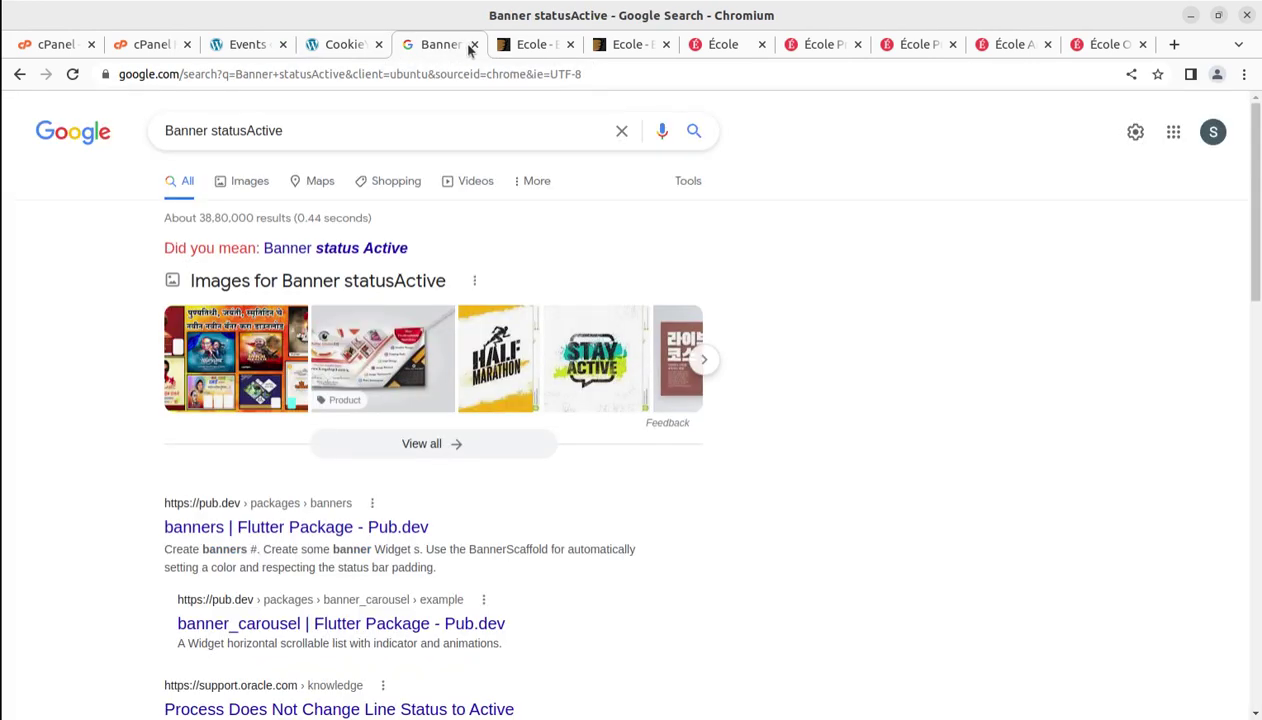
{"action": "left_click", "coordinate": [473, 45]}
{"action": "left_click", "coordinate": [331, 48]}
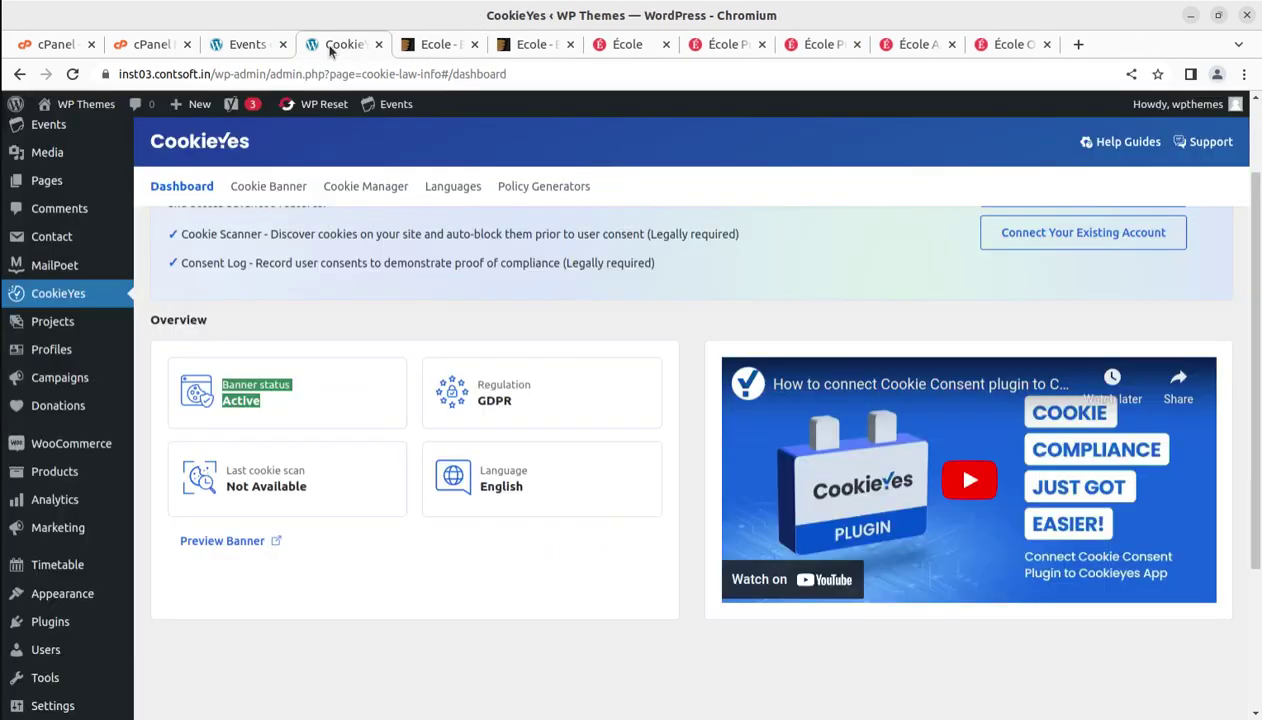
- Open the live WP Themes home page in a new tab and view its cookie consent icon
{"action": "middle_click", "coordinate": [62, 127]}
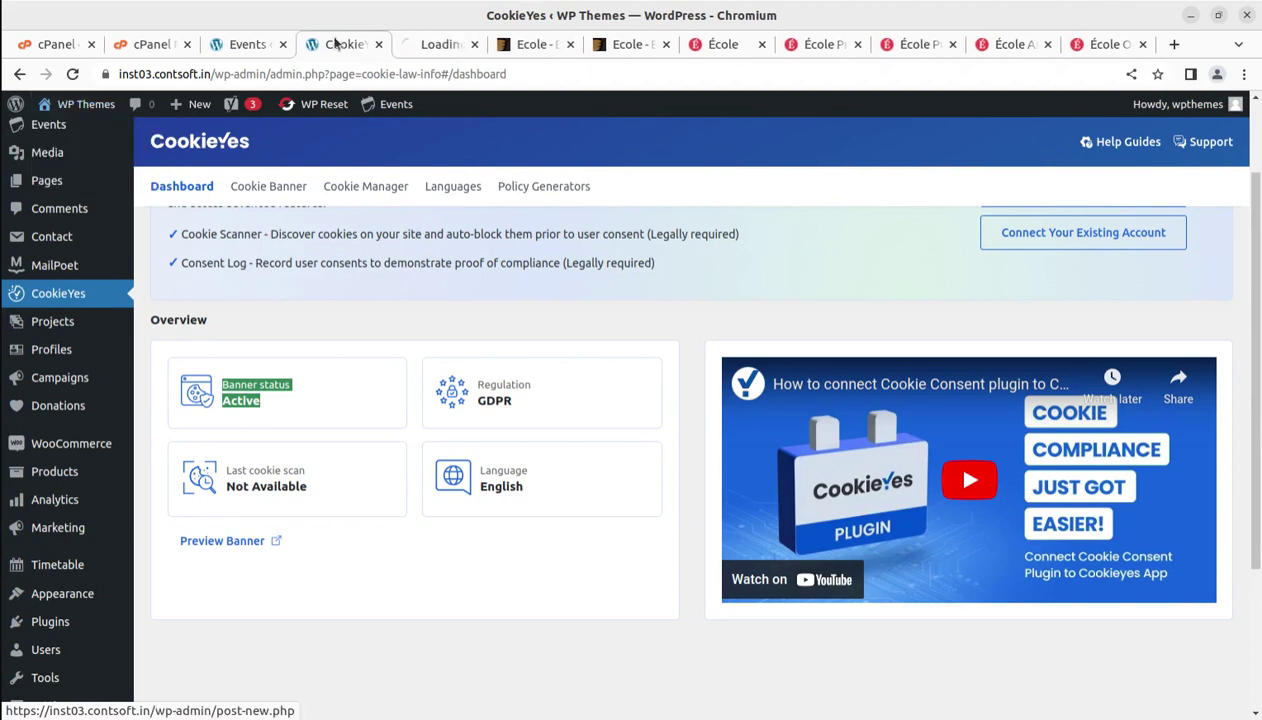
{"action": "left_click", "coordinate": [410, 42]}
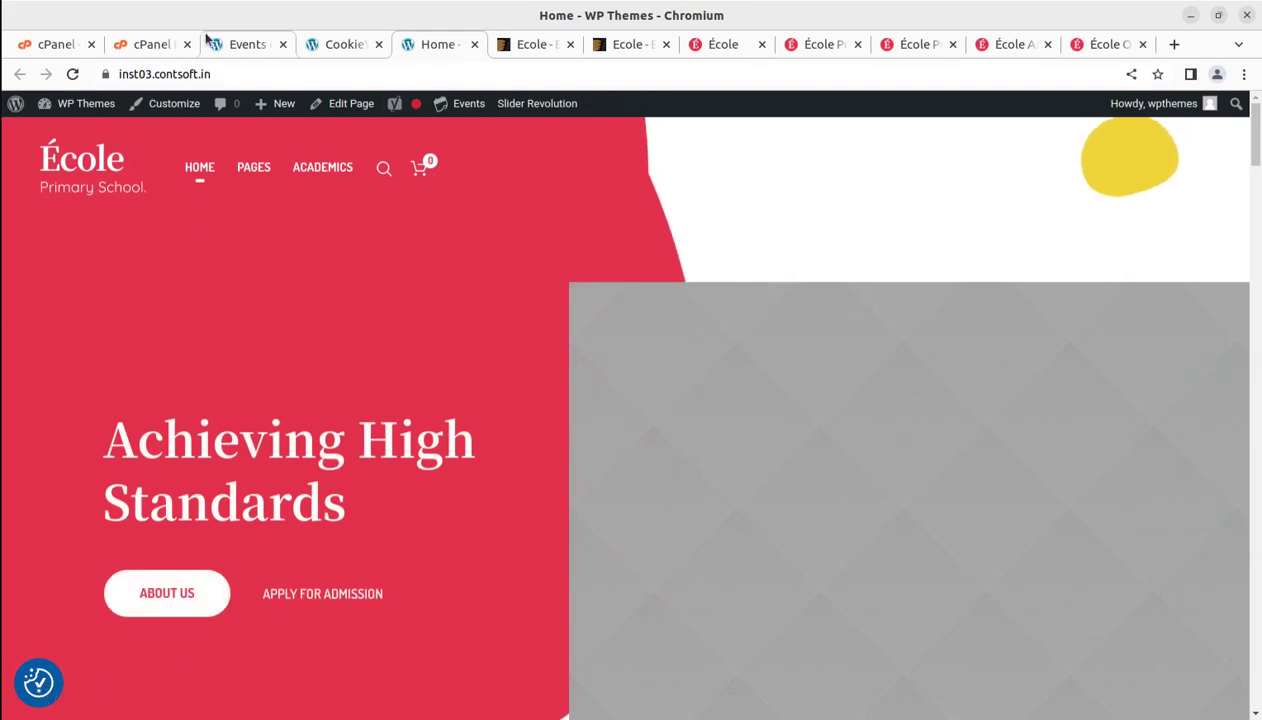
- Return to the admin Events tab, open the All Projects list and review the imported projects with their categories and tags
{"action": "left_click", "coordinate": [251, 47]}
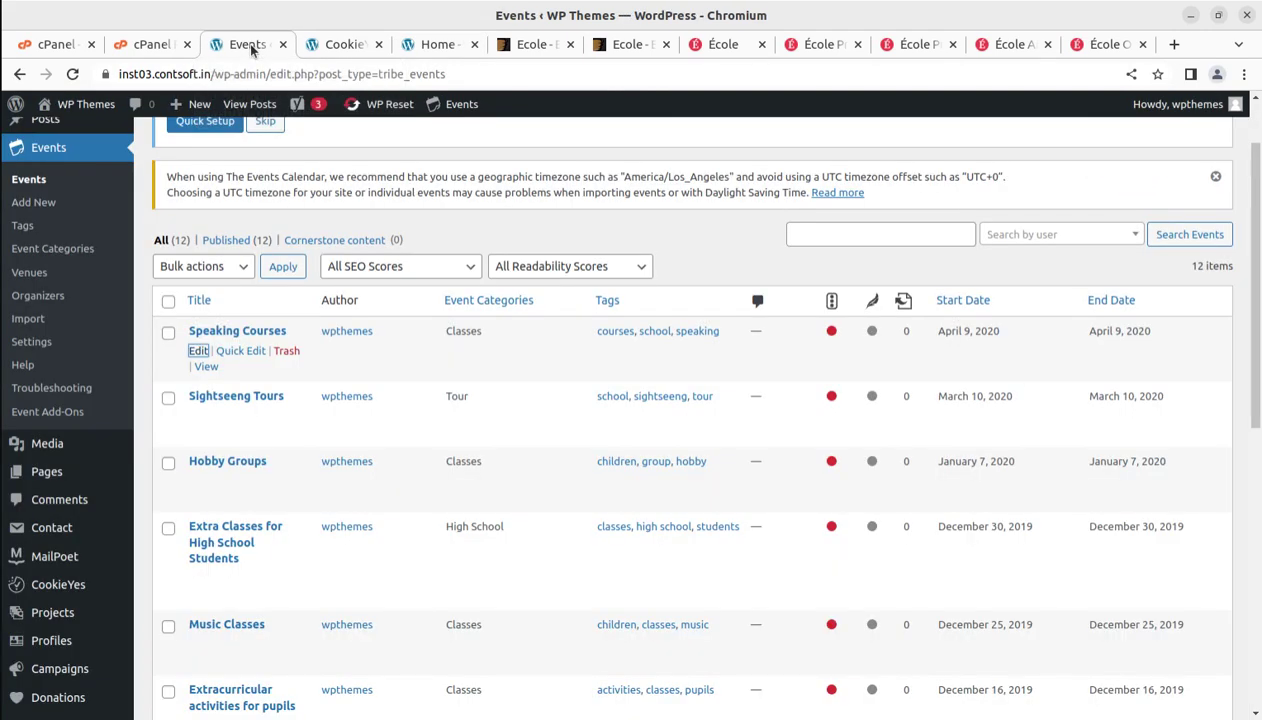
{"action": "scroll", "coordinate": [101, 400], "scroll_direction": "down", "scroll_amount": 2}
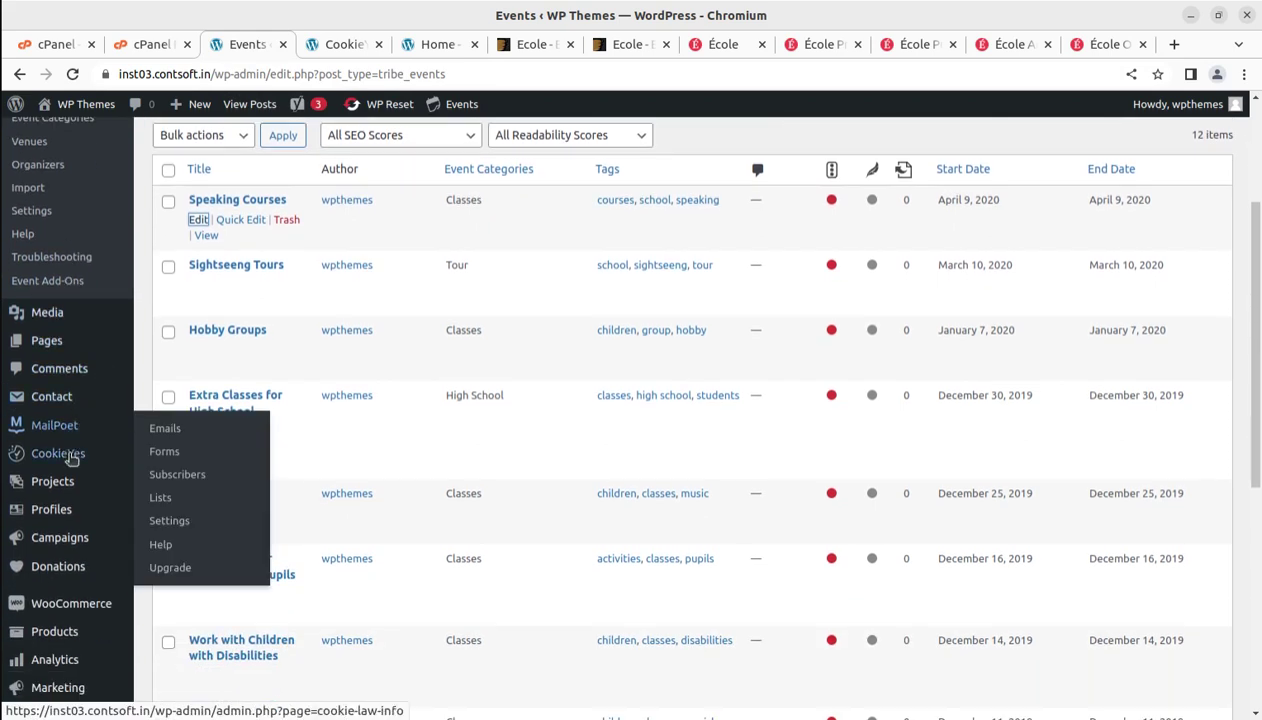
{"action": "scroll", "coordinate": [105, 484], "scroll_direction": "down", "scroll_amount": 1}
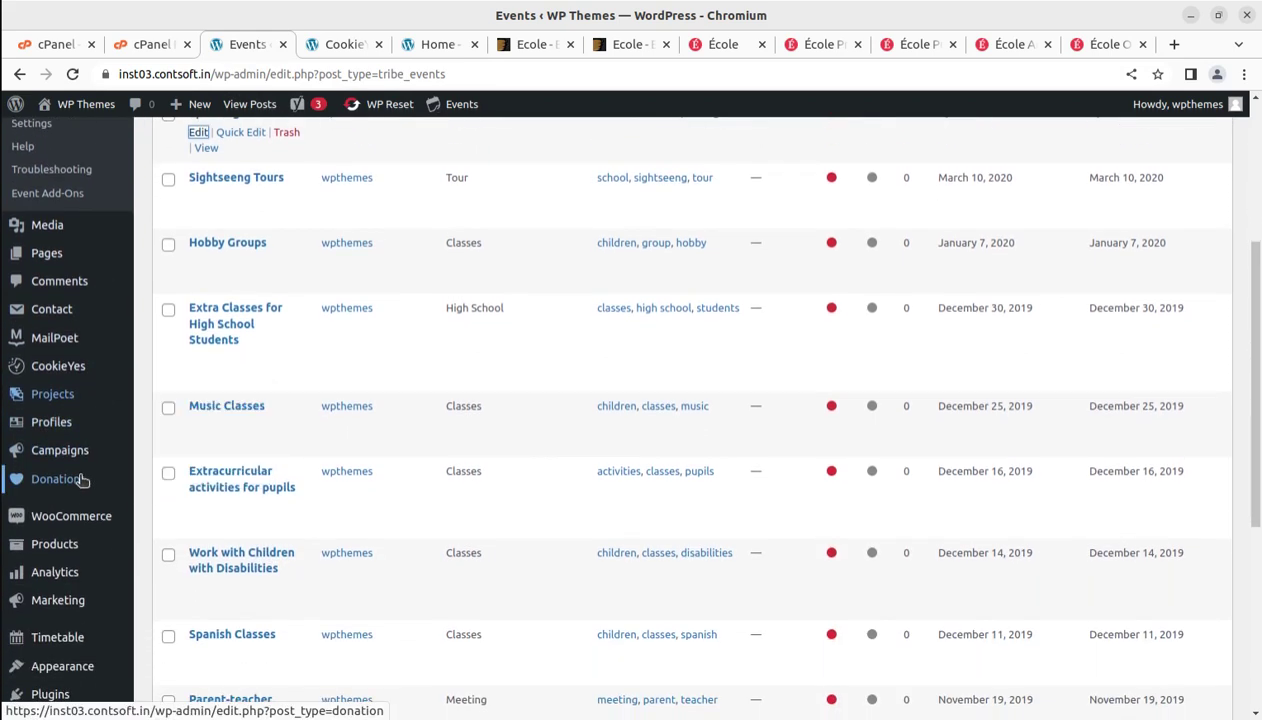
{"action": "mouse_move", "coordinate": [60, 404]}
{"action": "left_click", "coordinate": [181, 399]}
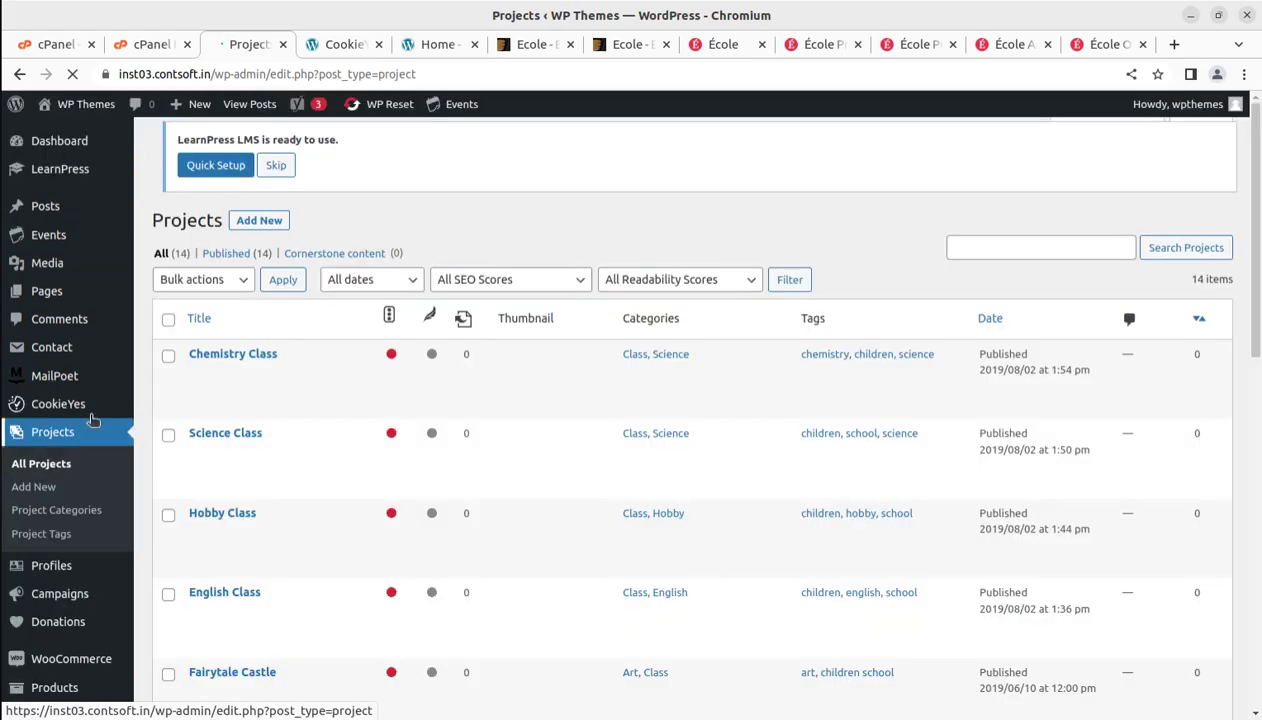
{"action": "scroll", "coordinate": [403, 390], "scroll_direction": "down", "scroll_amount": 5}
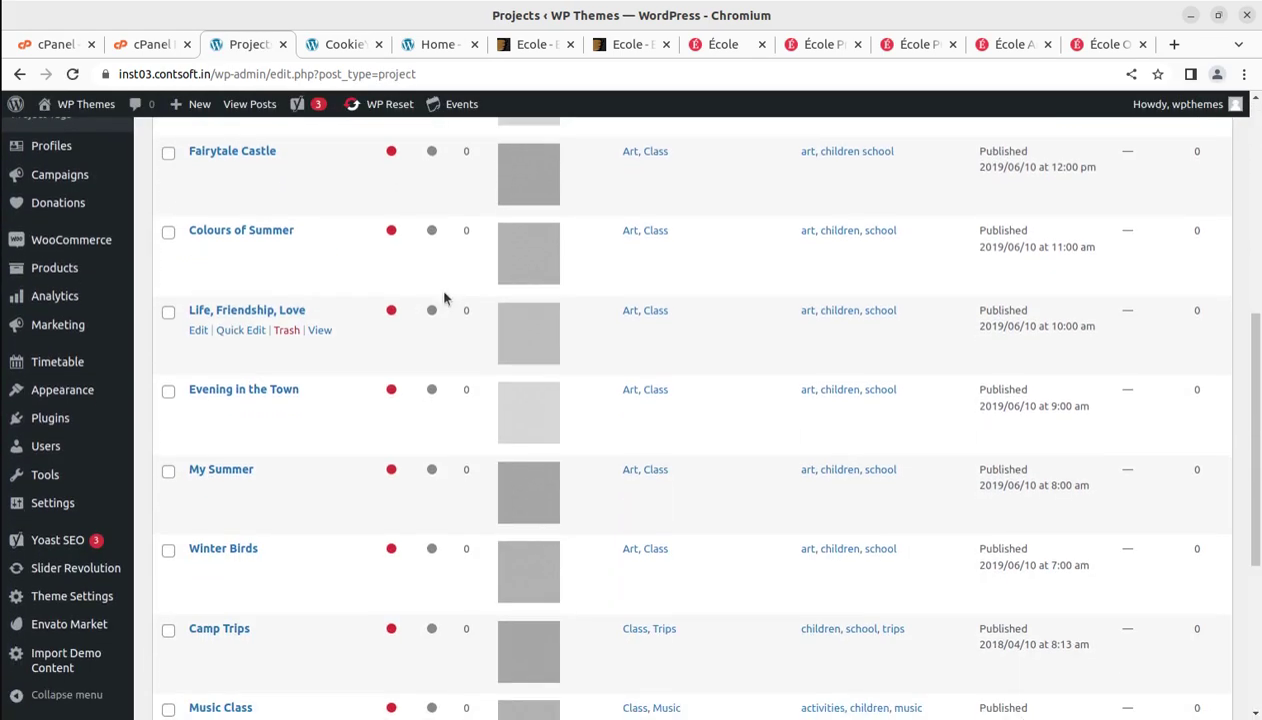
- Open the Mathematics event from the Timetable events list for editing and dismiss the block editor welcome guide
{"action": "scroll", "coordinate": [76, 424], "scroll_direction": "up", "scroll_amount": 1}
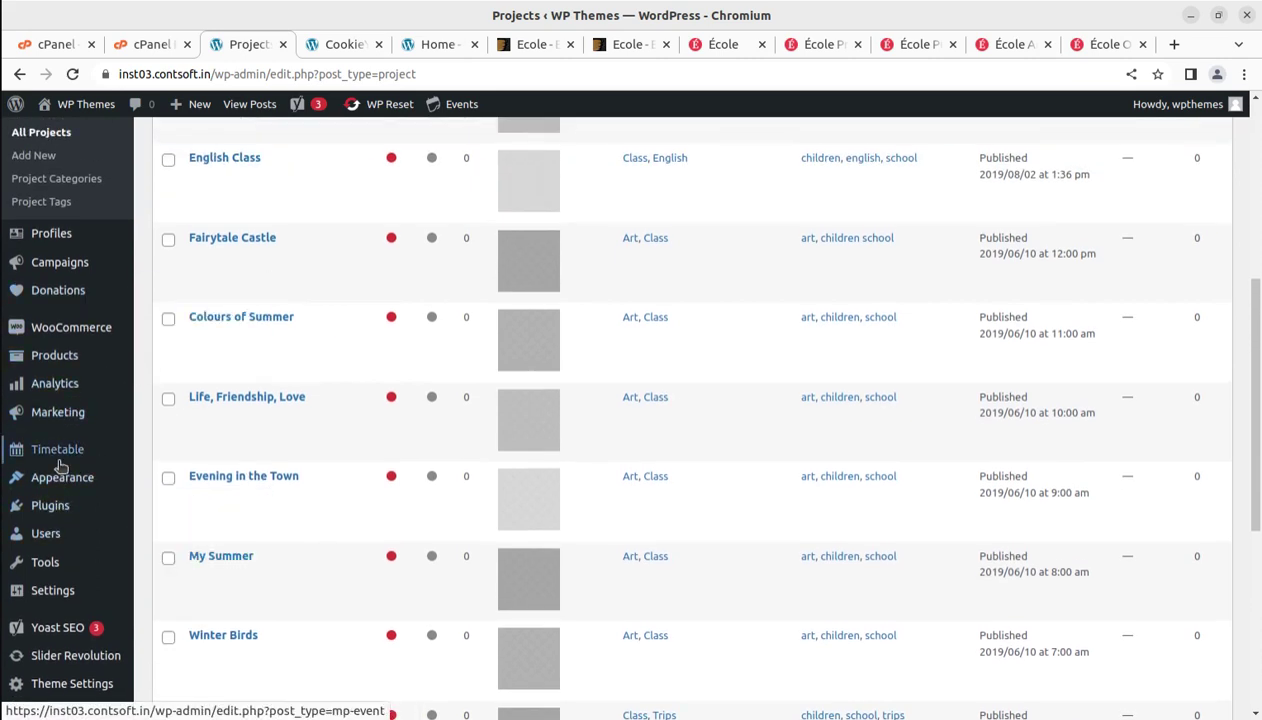
{"action": "mouse_move", "coordinate": [78, 457]}
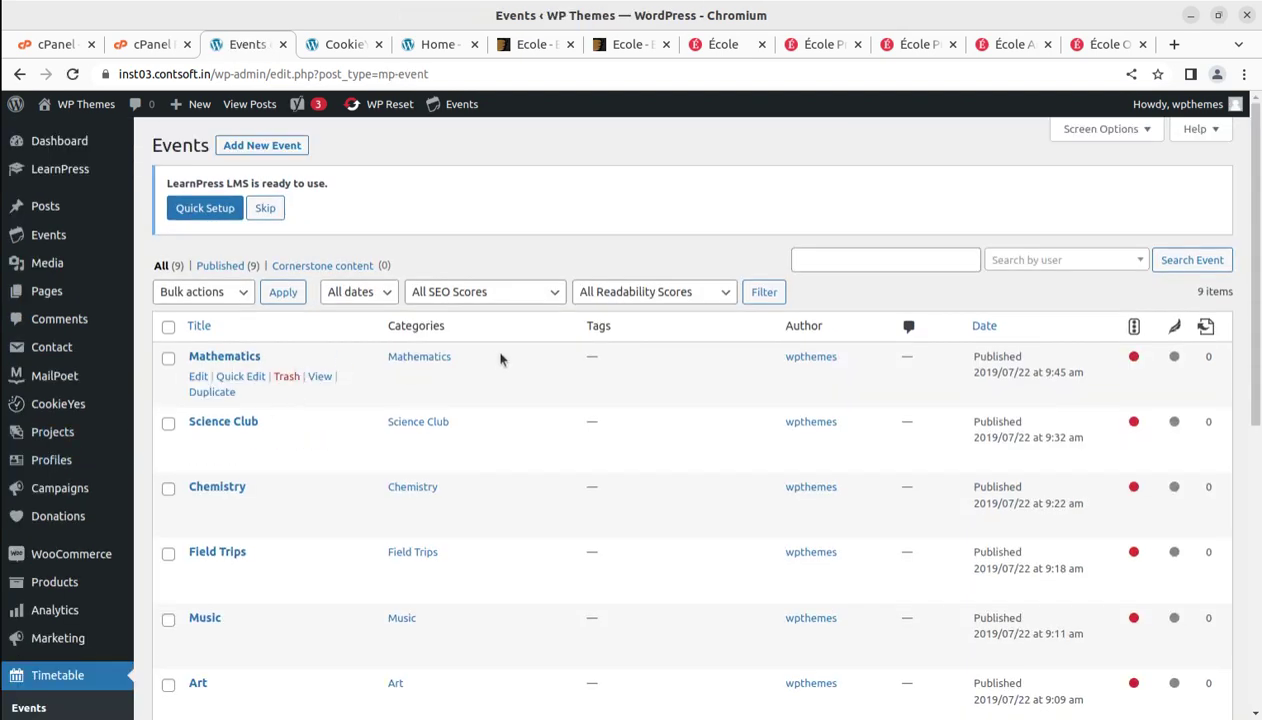
{"action": "left_click", "coordinate": [199, 379]}
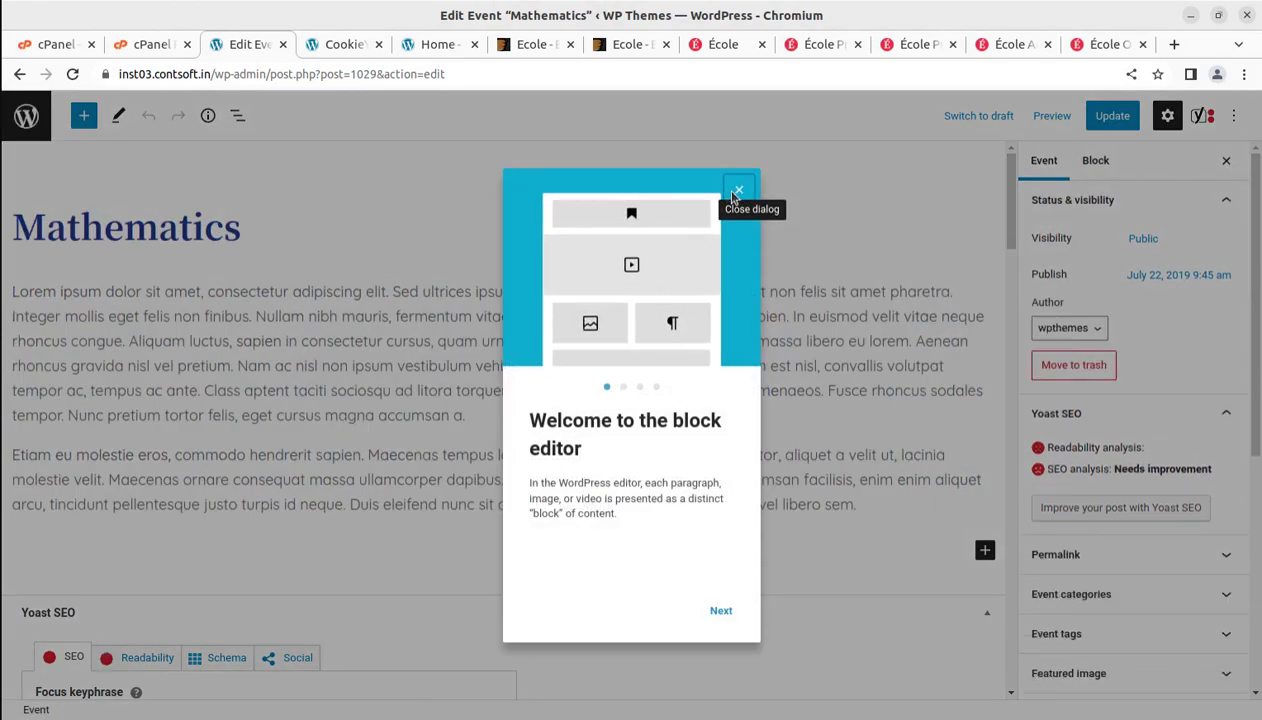
{"action": "left_click", "coordinate": [737, 190]}
- Review the Mathematics event's content, Yoast SEO section, Theme Options layout and Timeslots table
{"action": "scroll", "coordinate": [259, 378], "scroll_direction": "down", "scroll_amount": 5}
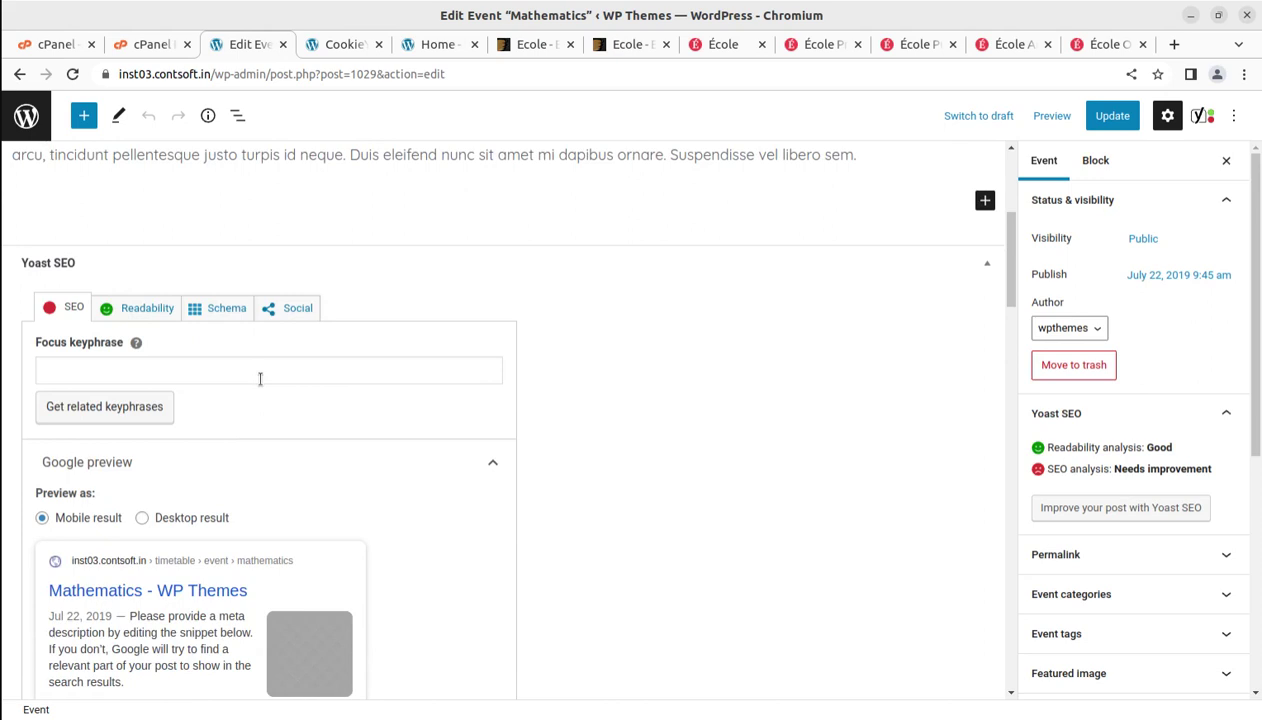
{"action": "scroll", "coordinate": [261, 380], "scroll_direction": "down", "scroll_amount": 6}
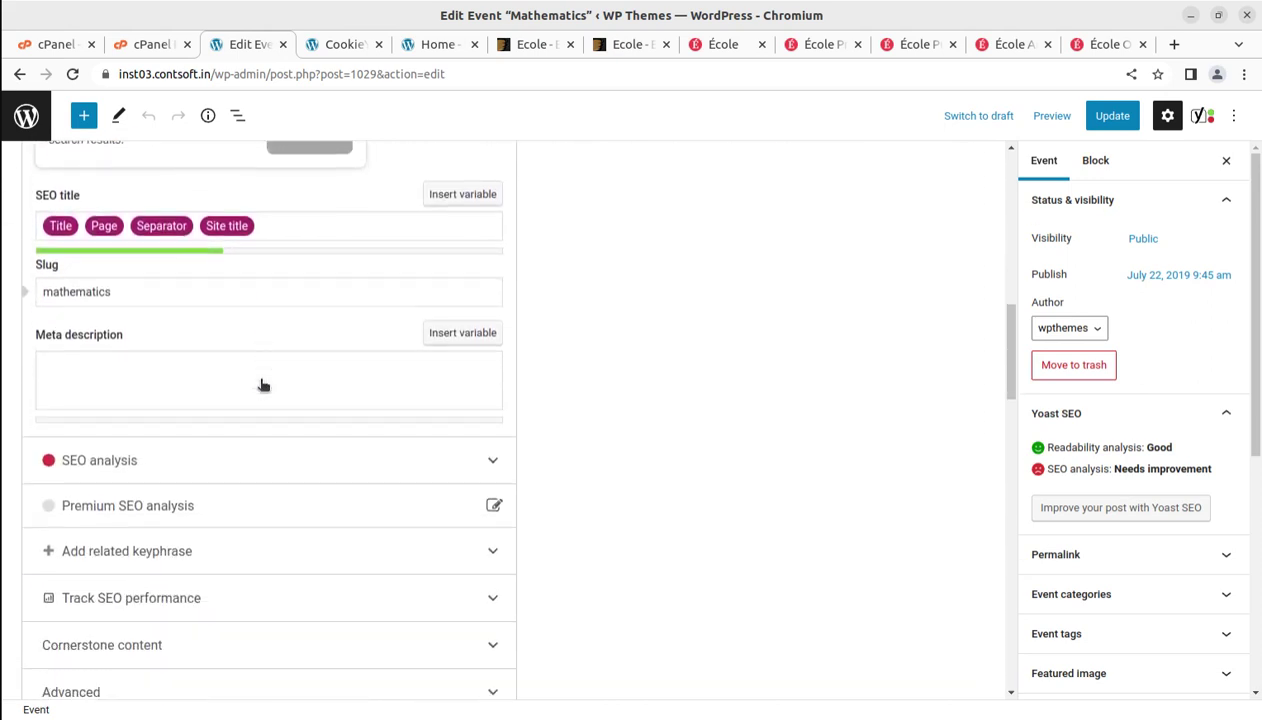
{"action": "scroll", "coordinate": [485, 400], "scroll_direction": "down", "scroll_amount": 6}
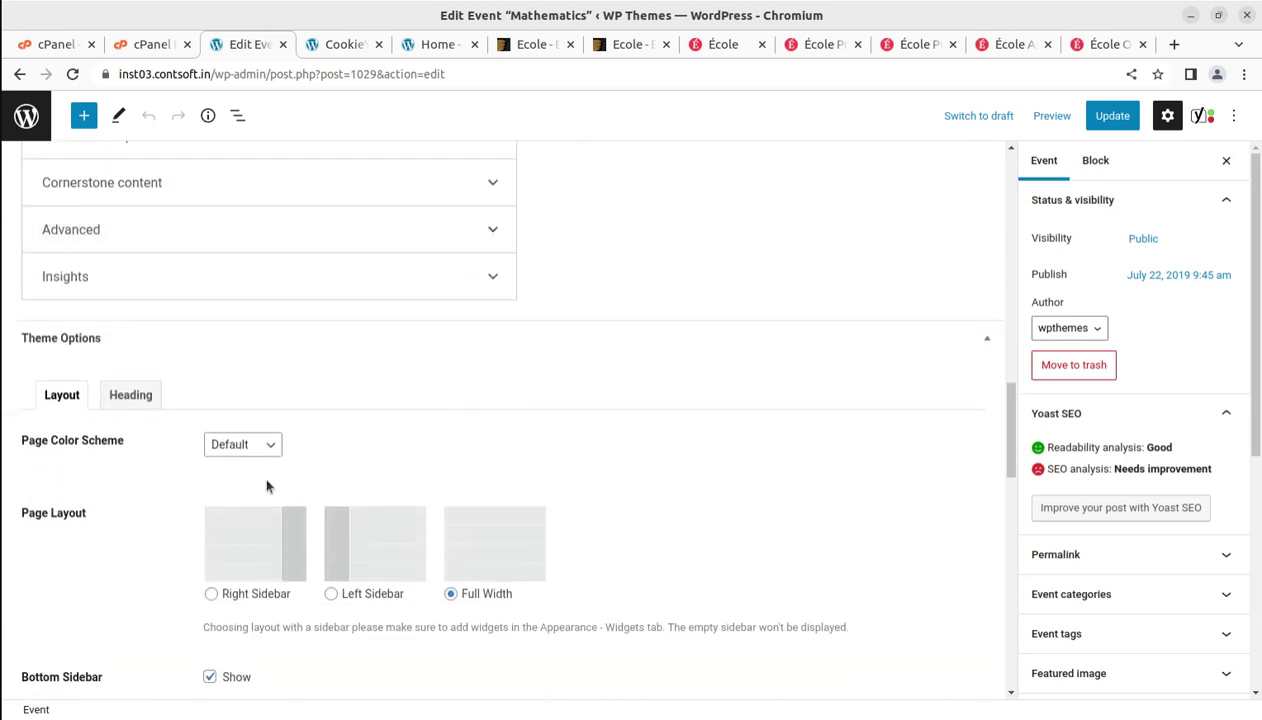
{"action": "scroll", "coordinate": [169, 408], "scroll_direction": "down", "scroll_amount": 5}
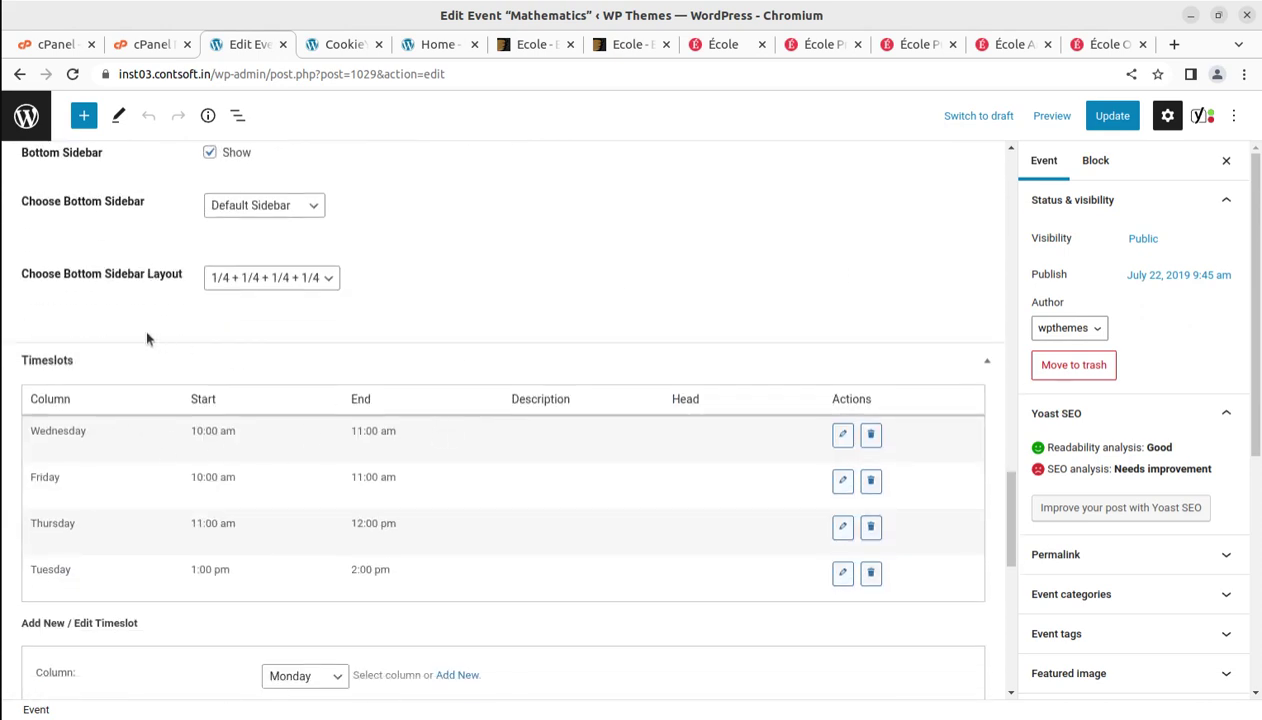
- Load the Wednesday timeslot of the Mathematics event for editing and review its time fields and the event's subtitle, color and link settings
{"action": "left_click", "coordinate": [843, 434]}
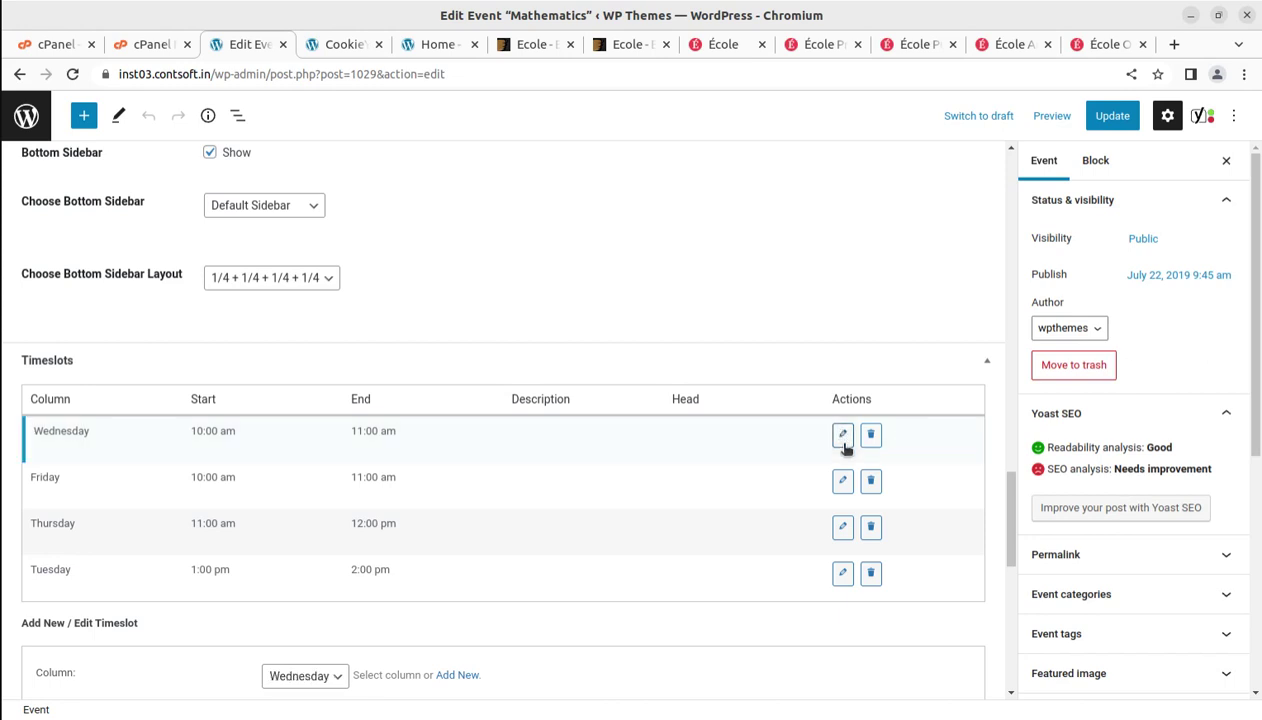
{"action": "scroll", "coordinate": [700, 460], "scroll_direction": "down", "scroll_amount": 3}
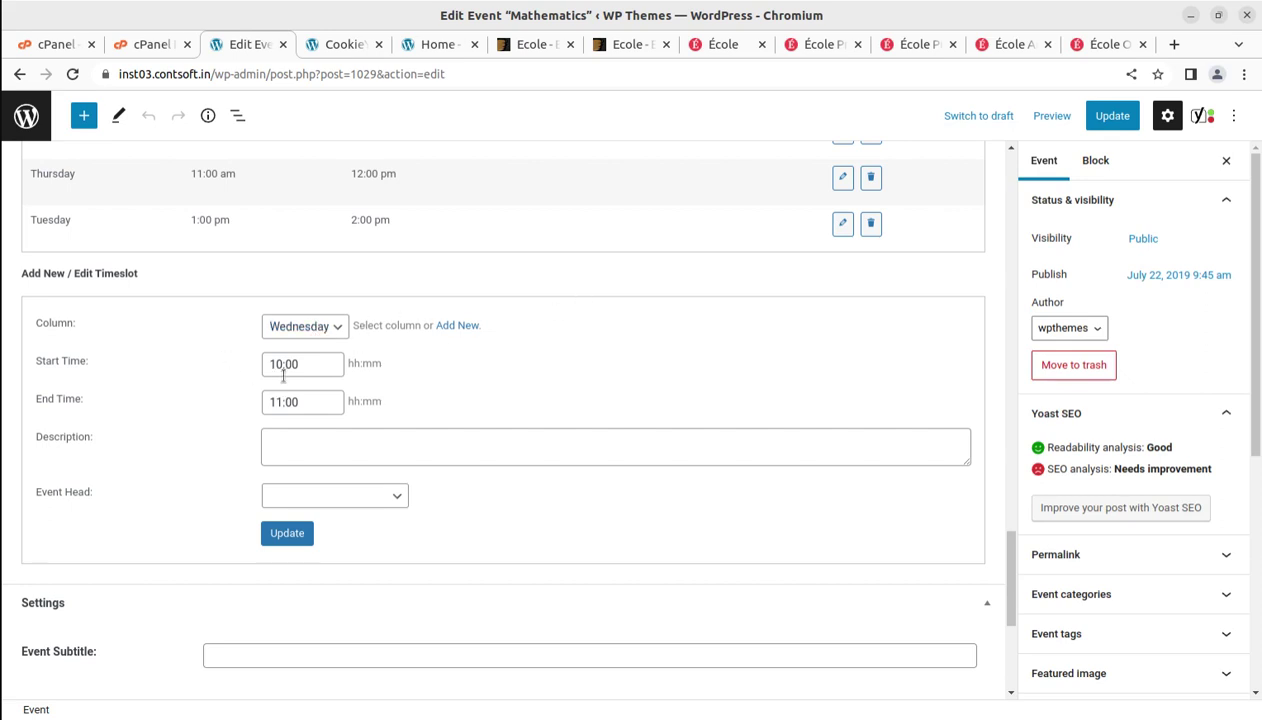
{"action": "scroll", "coordinate": [339, 441], "scroll_direction": "down", "scroll_amount": 3}
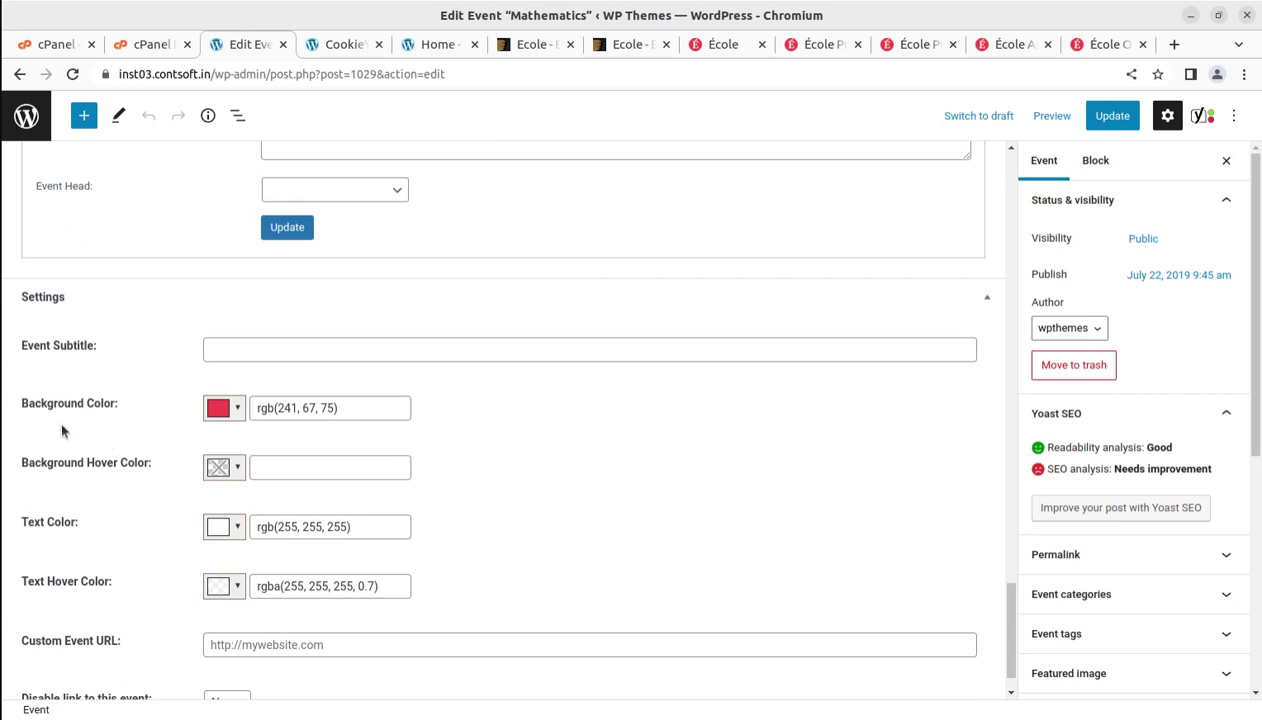
{"action": "scroll", "coordinate": [324, 410], "scroll_direction": "down", "scroll_amount": 1}
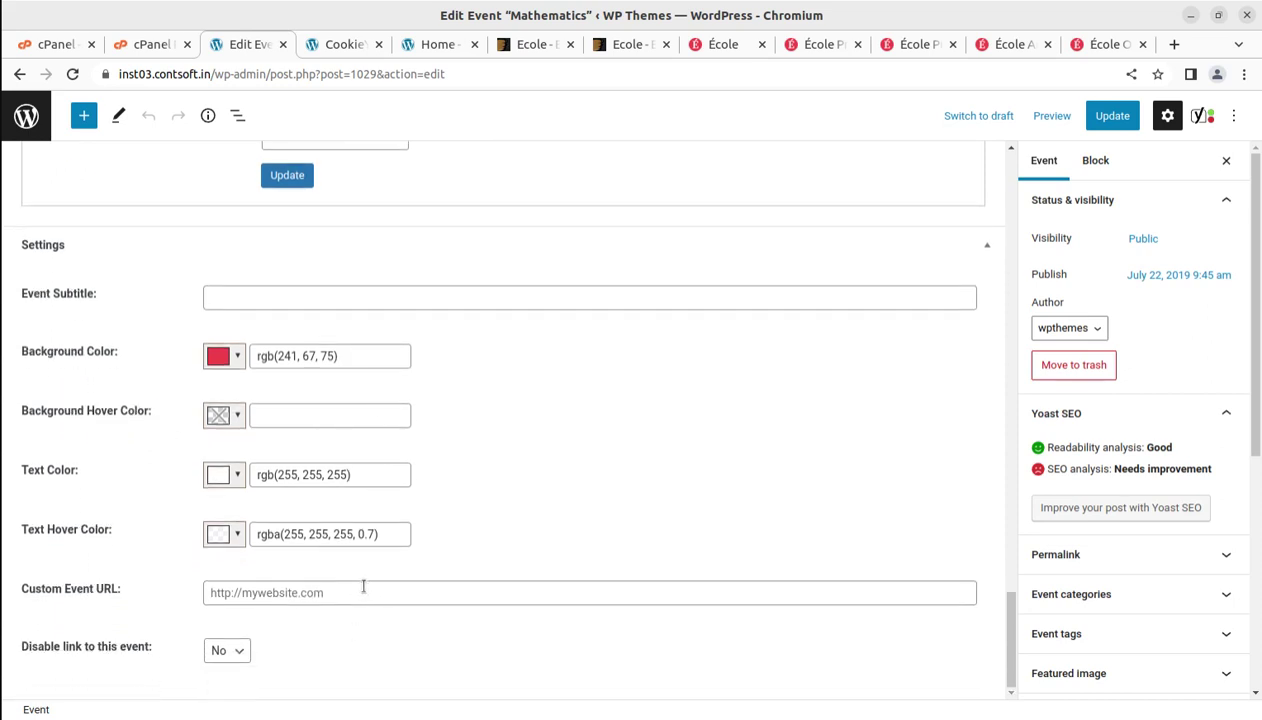
- Return from the Mathematics event to the Timetable events list and review the listed events
{"action": "scroll", "coordinate": [330, 570], "scroll_direction": "up", "scroll_amount": 15}
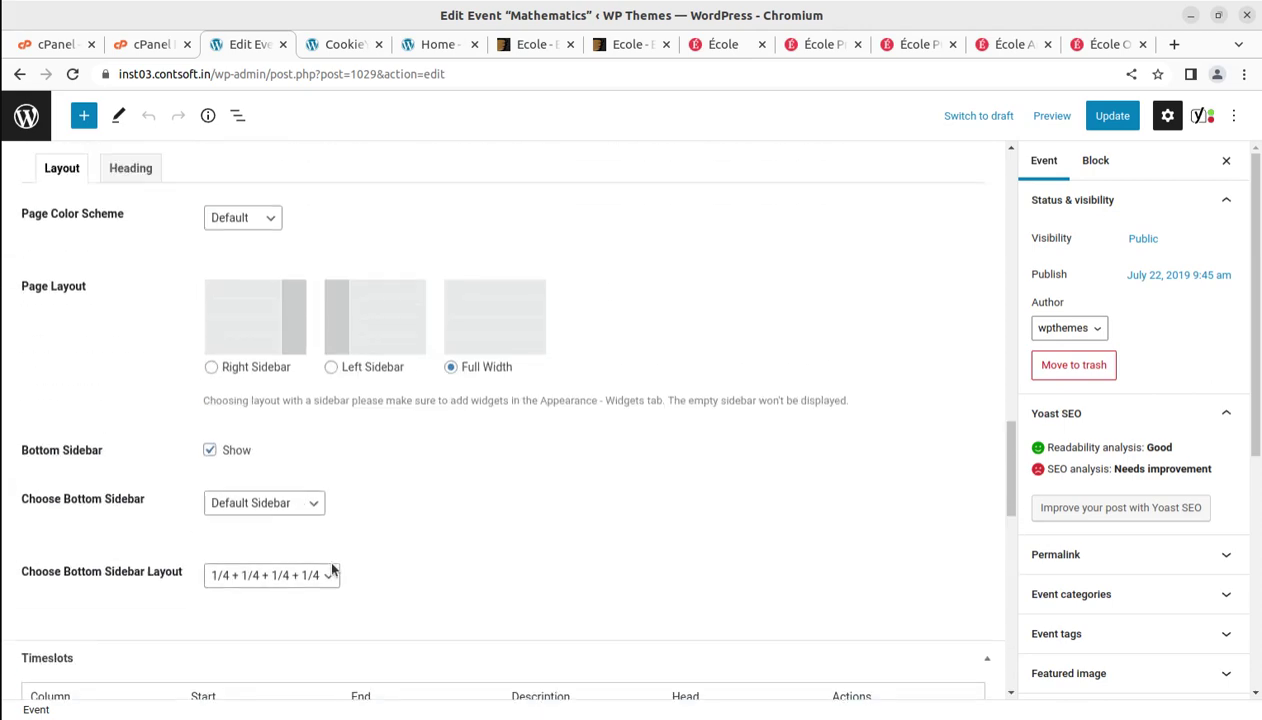
{"action": "scroll", "coordinate": [333, 570], "scroll_direction": "up", "scroll_amount": 15}
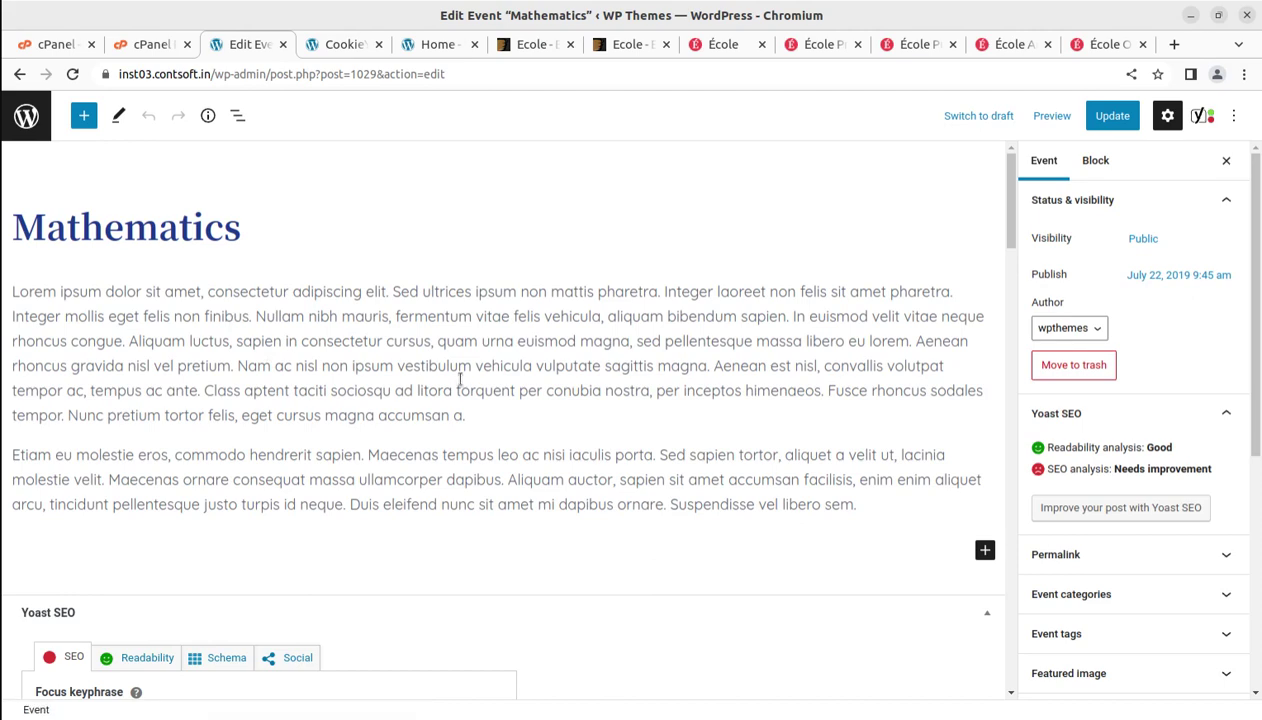
{"action": "left_click", "coordinate": [19, 74]}
{"action": "scroll", "coordinate": [123, 600], "scroll_direction": "down", "scroll_amount": 2}
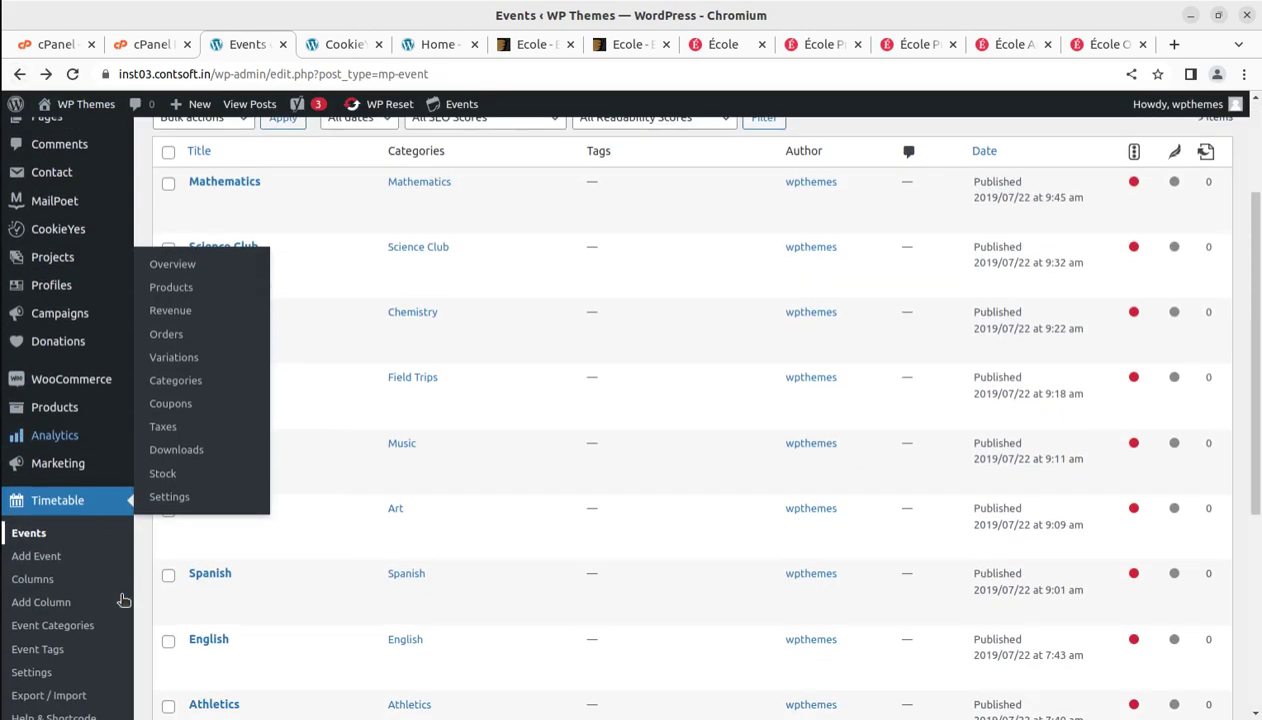
{"action": "scroll", "coordinate": [82, 562], "scroll_direction": "down", "scroll_amount": 3}
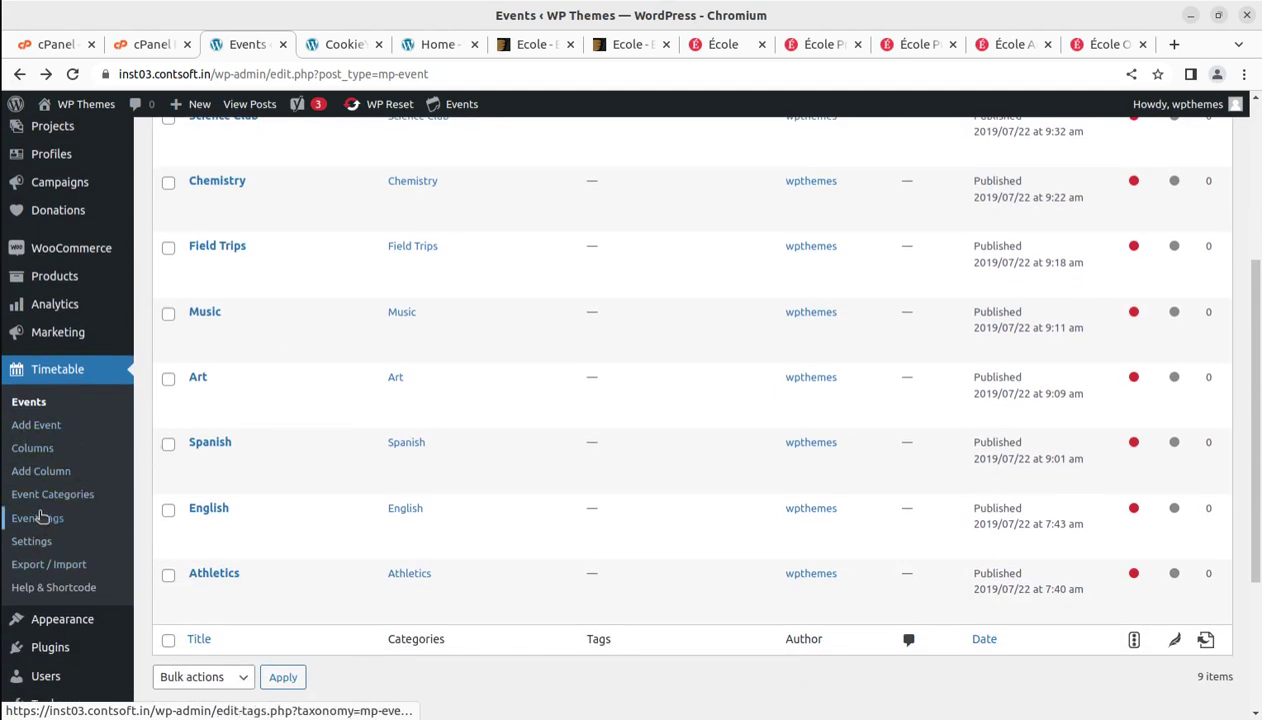
{"action": "left_click", "coordinate": [38, 405]}
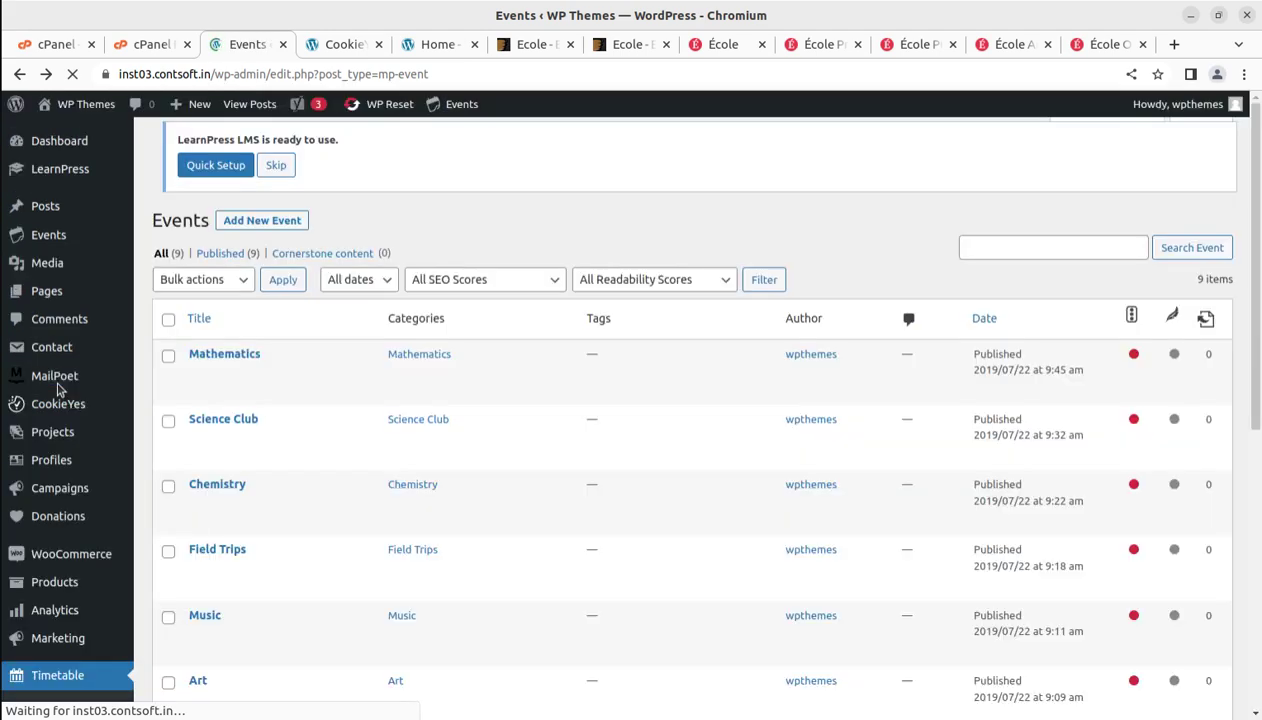
{"action": "scroll", "coordinate": [230, 470], "scroll_direction": "down", "scroll_amount": 2}
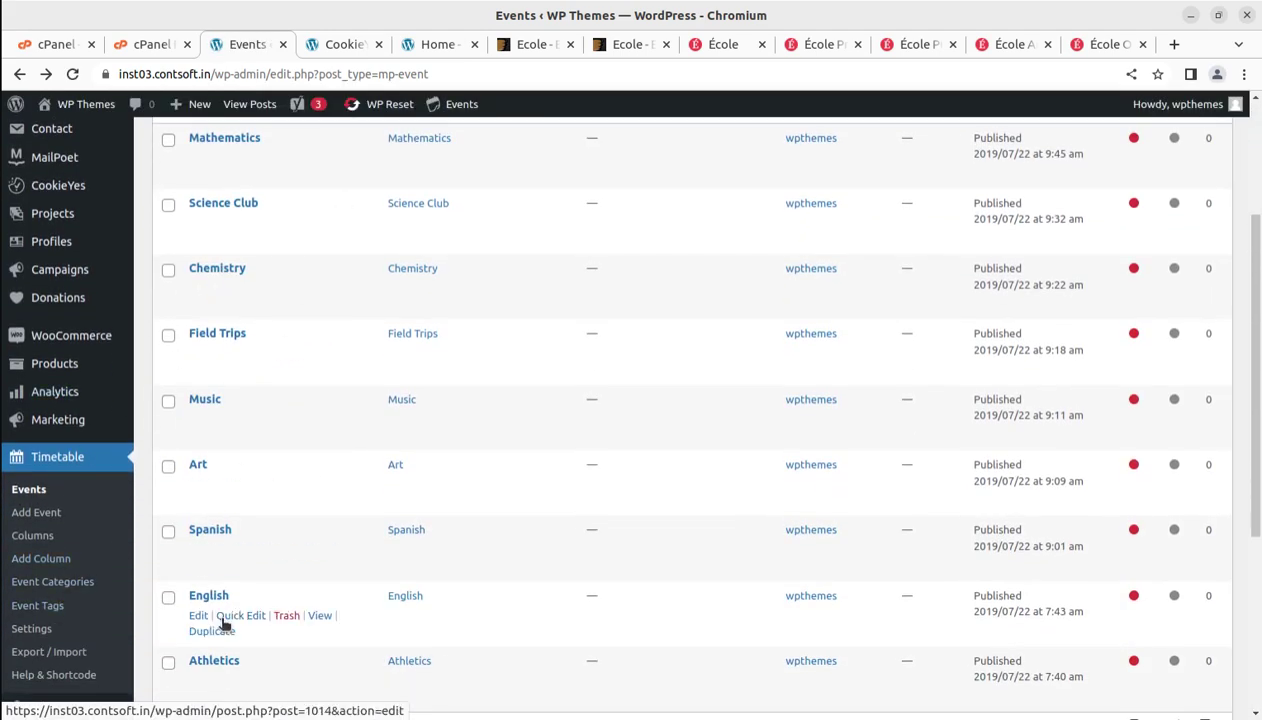
- Open Slider Revolution in a new browser tab, dismiss its welcome window and locate the existing slider module
{"action": "scroll", "coordinate": [225, 625], "scroll_direction": "down", "scroll_amount": 2}
{"action": "scroll", "coordinate": [78, 562], "scroll_direction": "down", "scroll_amount": 2}
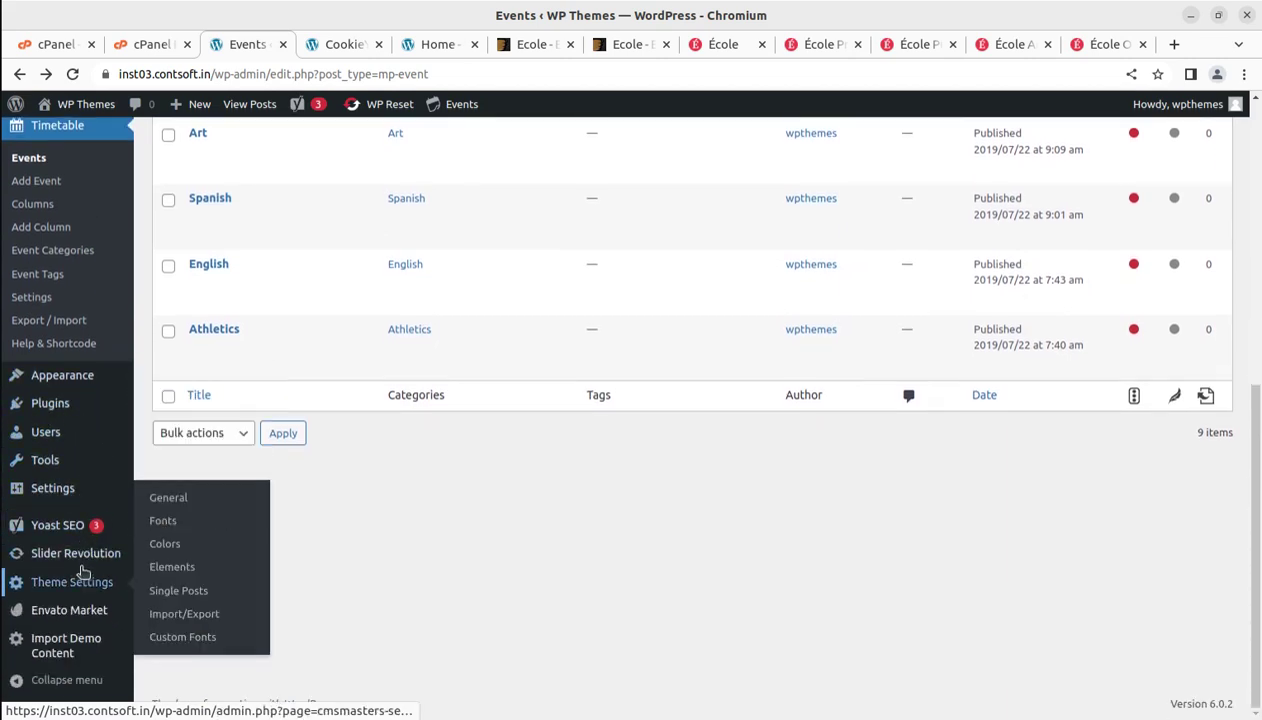
{"action": "mouse_move", "coordinate": [40, 538]}
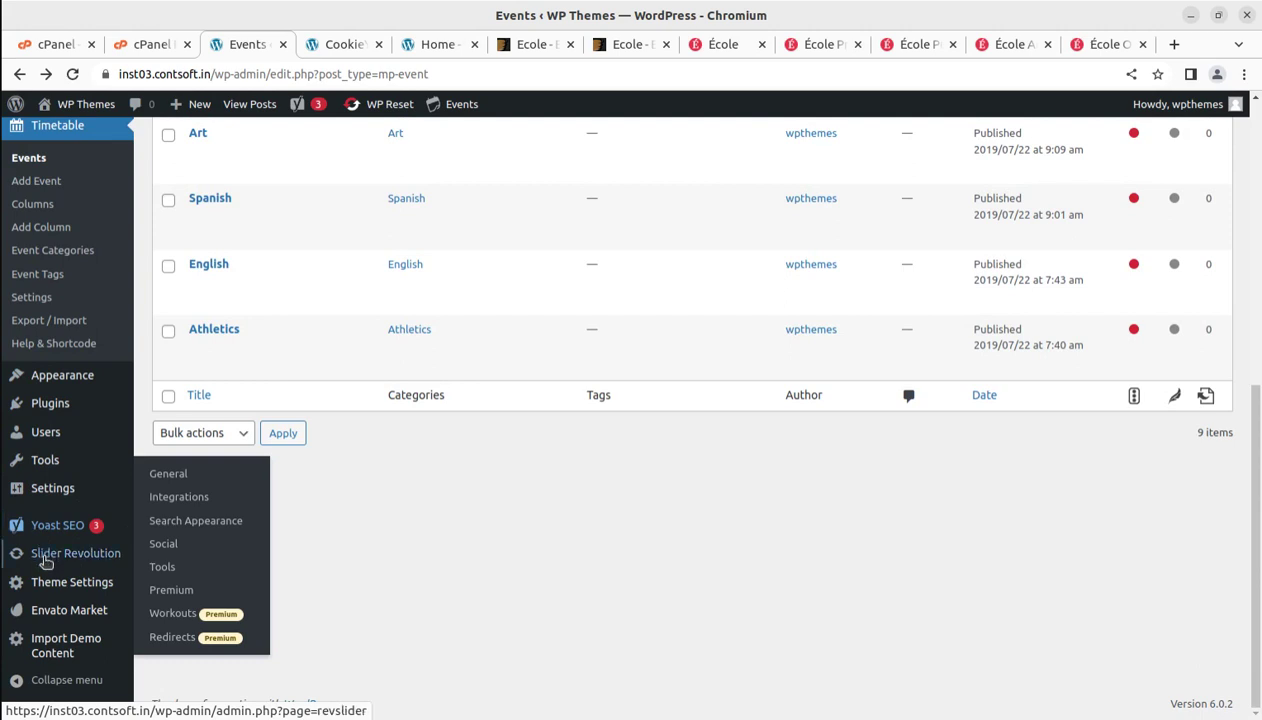
{"action": "mouse_move", "coordinate": [45, 563]}
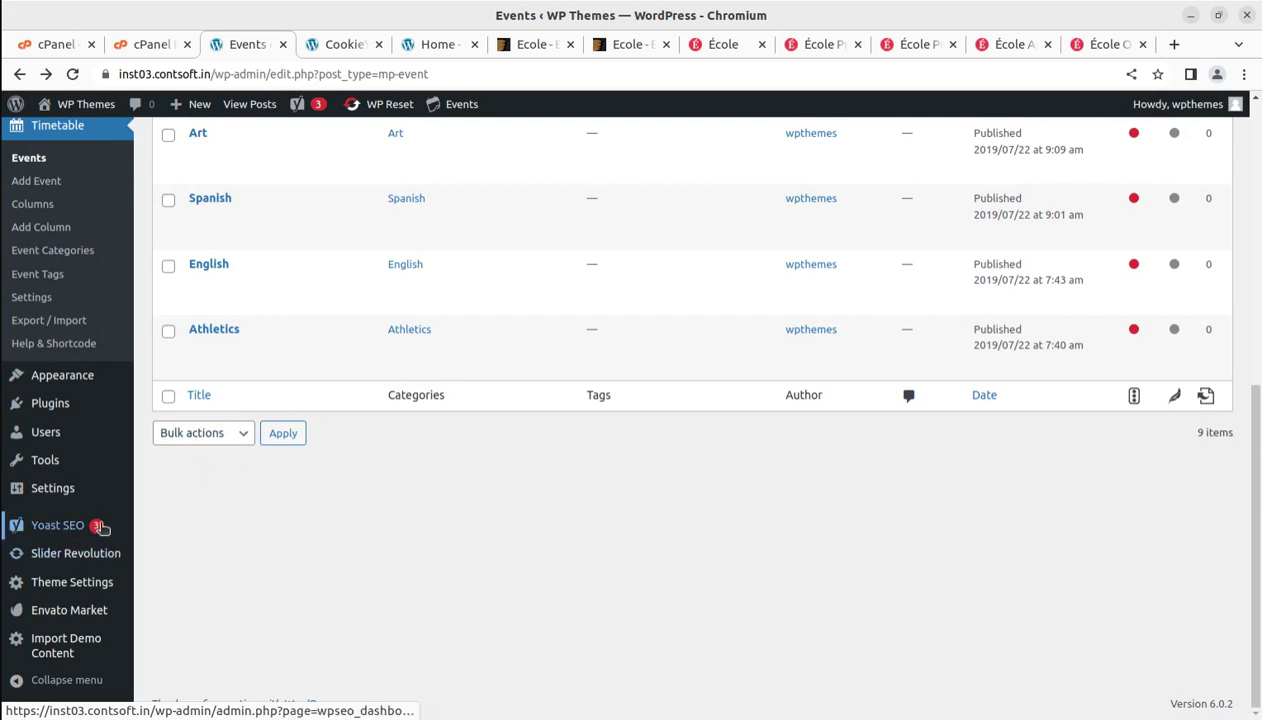
{"action": "middle_click", "coordinate": [50, 562]}
{"action": "left_click", "coordinate": [298, 56]}
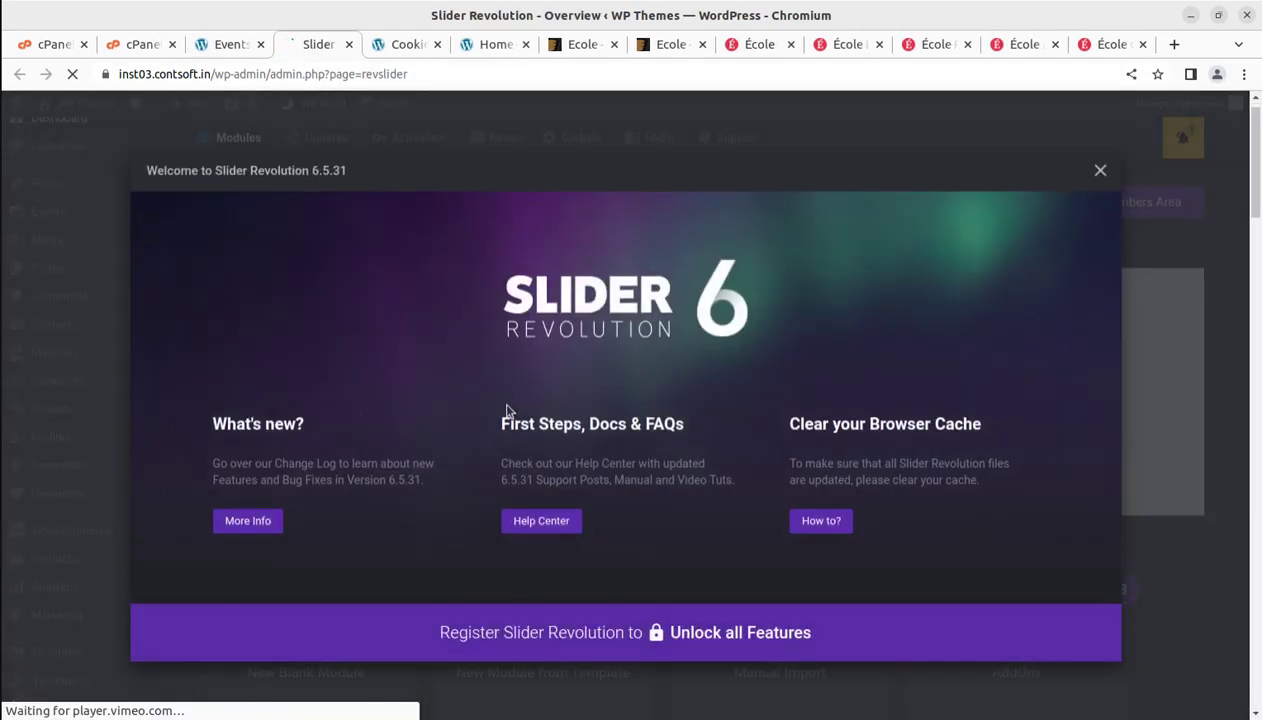
{"action": "left_click", "coordinate": [1100, 170]}
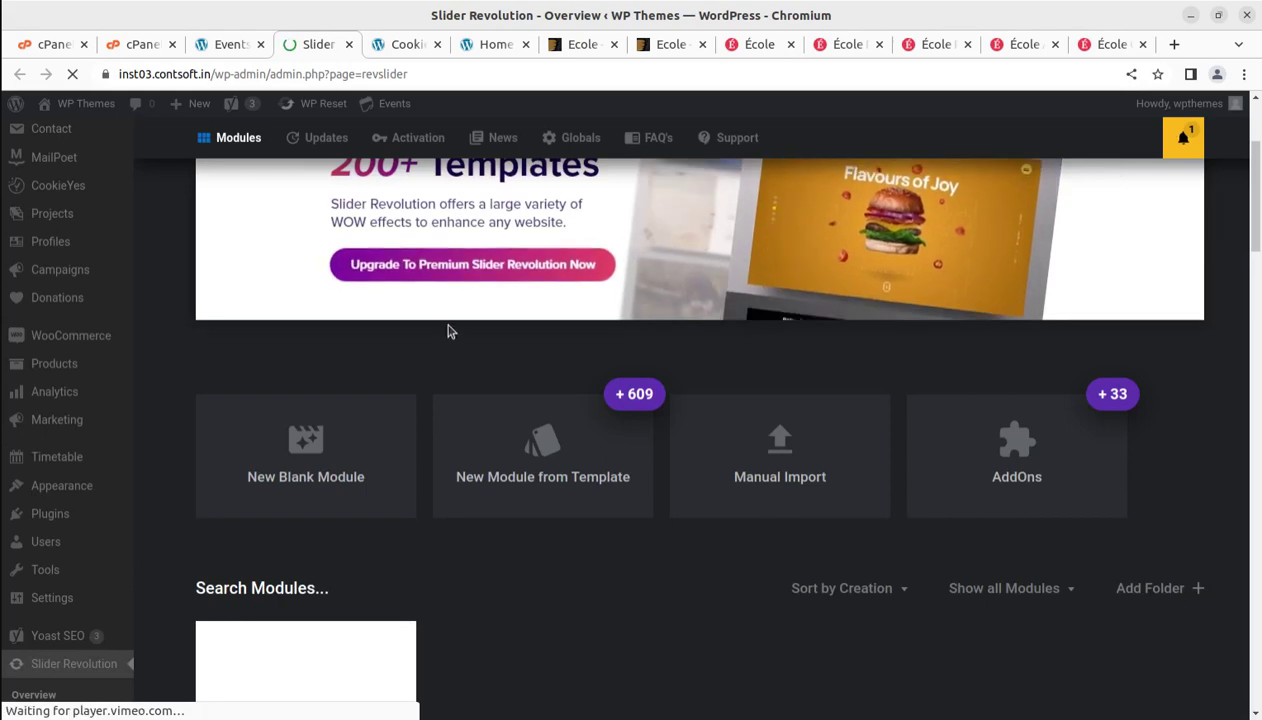
{"action": "scroll", "coordinate": [439, 335], "scroll_direction": "down", "scroll_amount": 3}
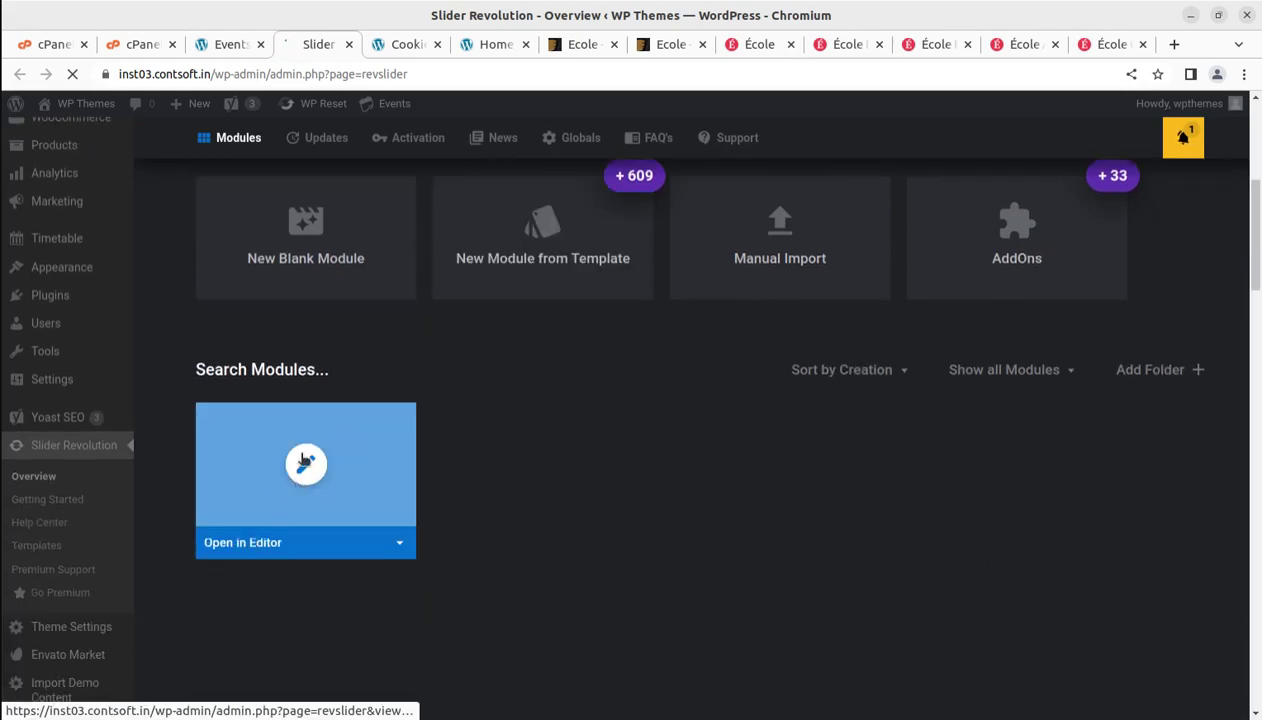
- Load the site's home page in the CookieYes browser tab and check the hero slider's image
{"action": "left_click", "coordinate": [396, 46]}
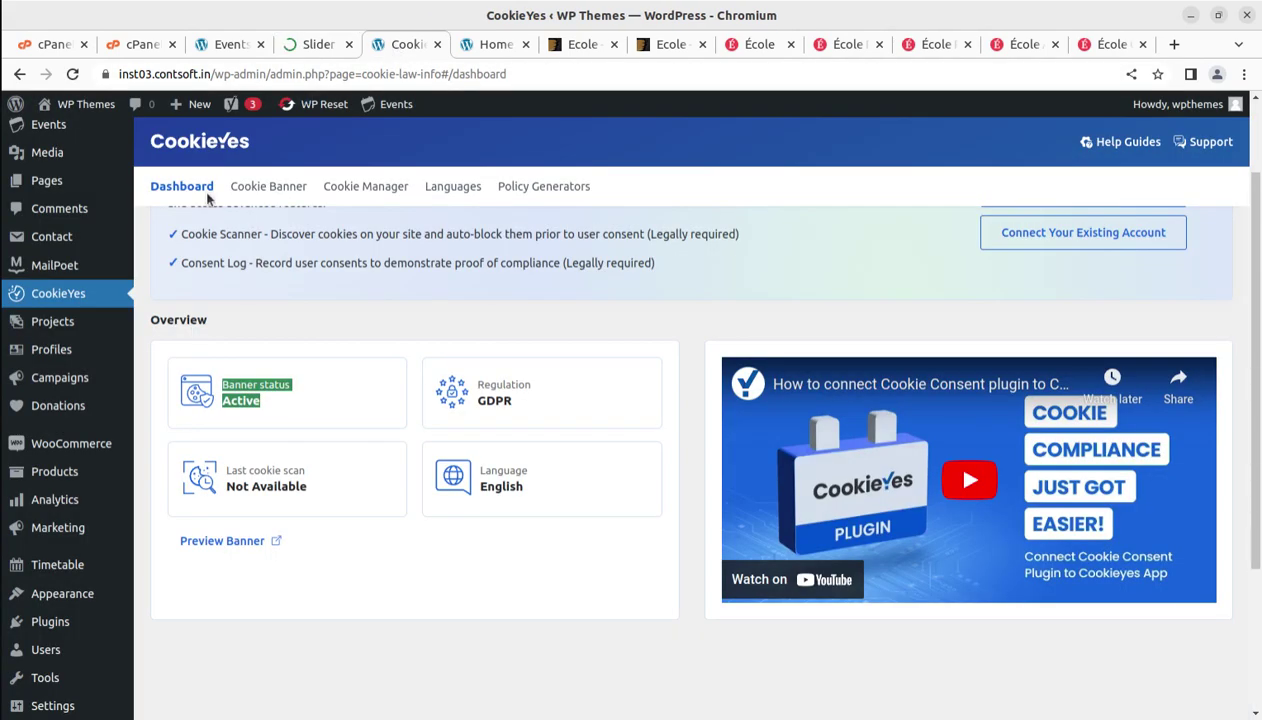
{"action": "left_click", "coordinate": [60, 129]}
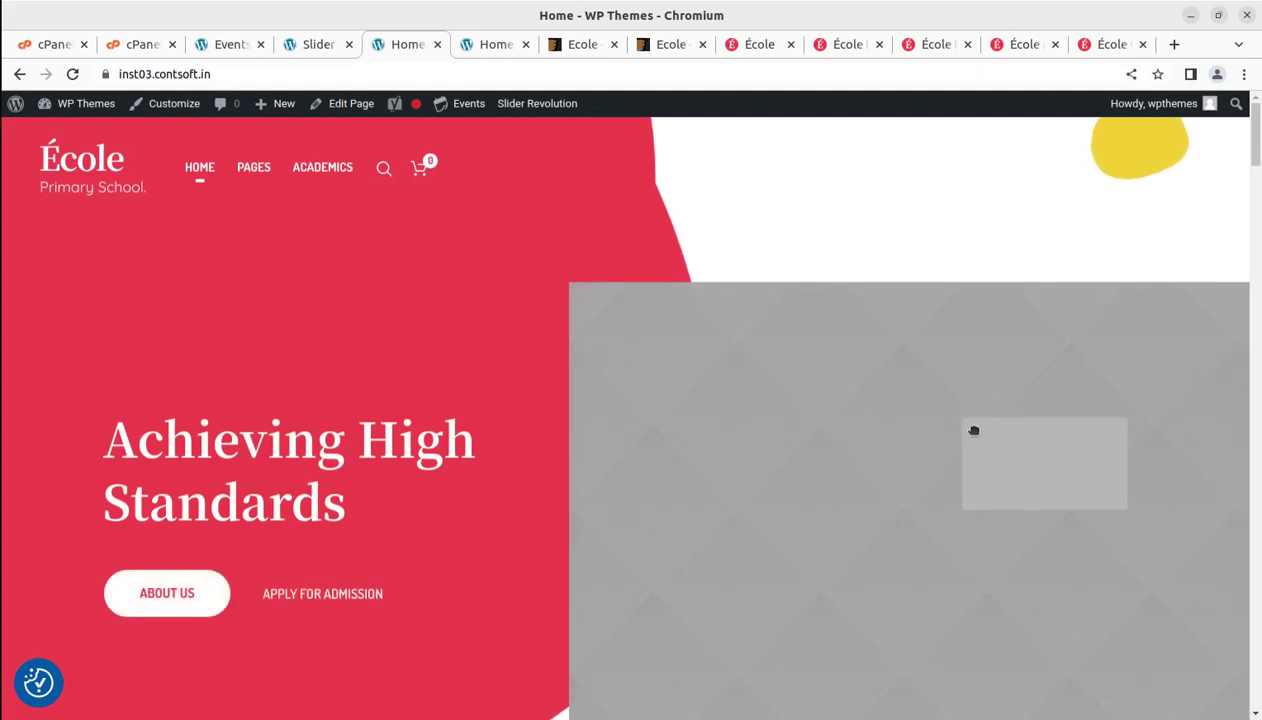
- Open the existing slider module in the Slider Revolution editor and select the grey placeholder image layer, Image 4
{"action": "left_click", "coordinate": [318, 45]}
{"action": "mouse_move", "coordinate": [248, 494]}
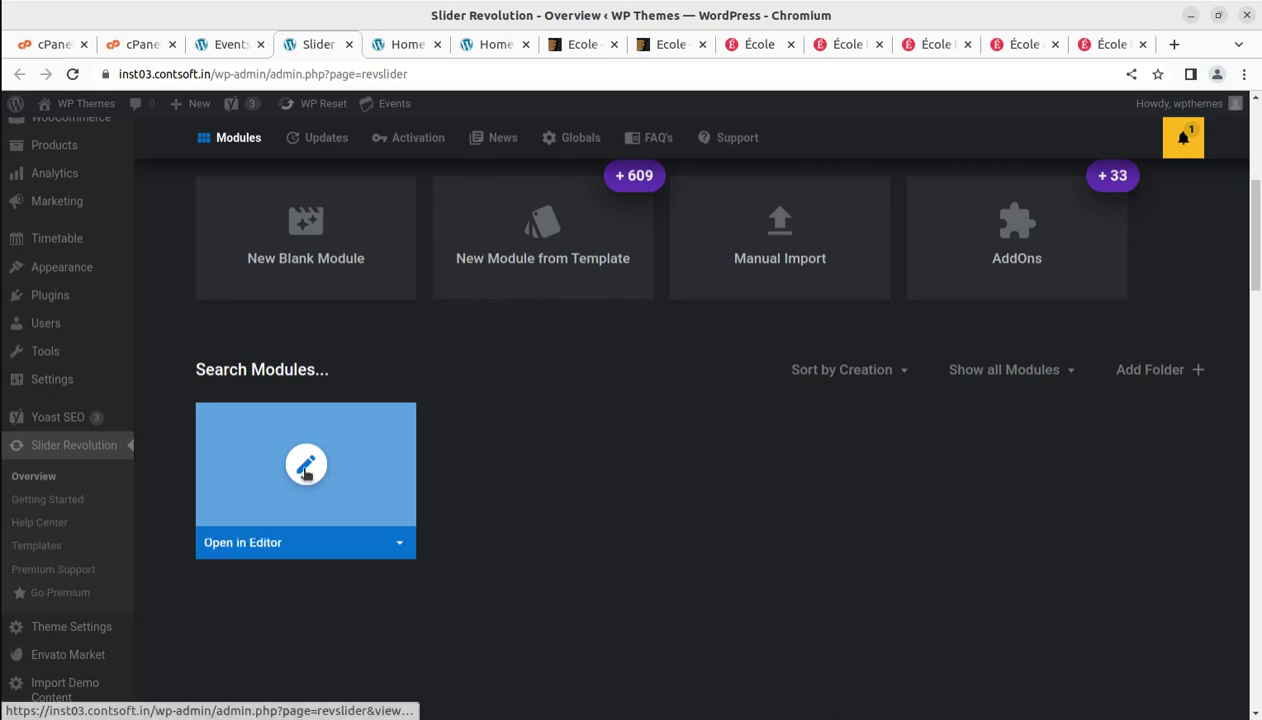
{"action": "left_click", "coordinate": [305, 466]}
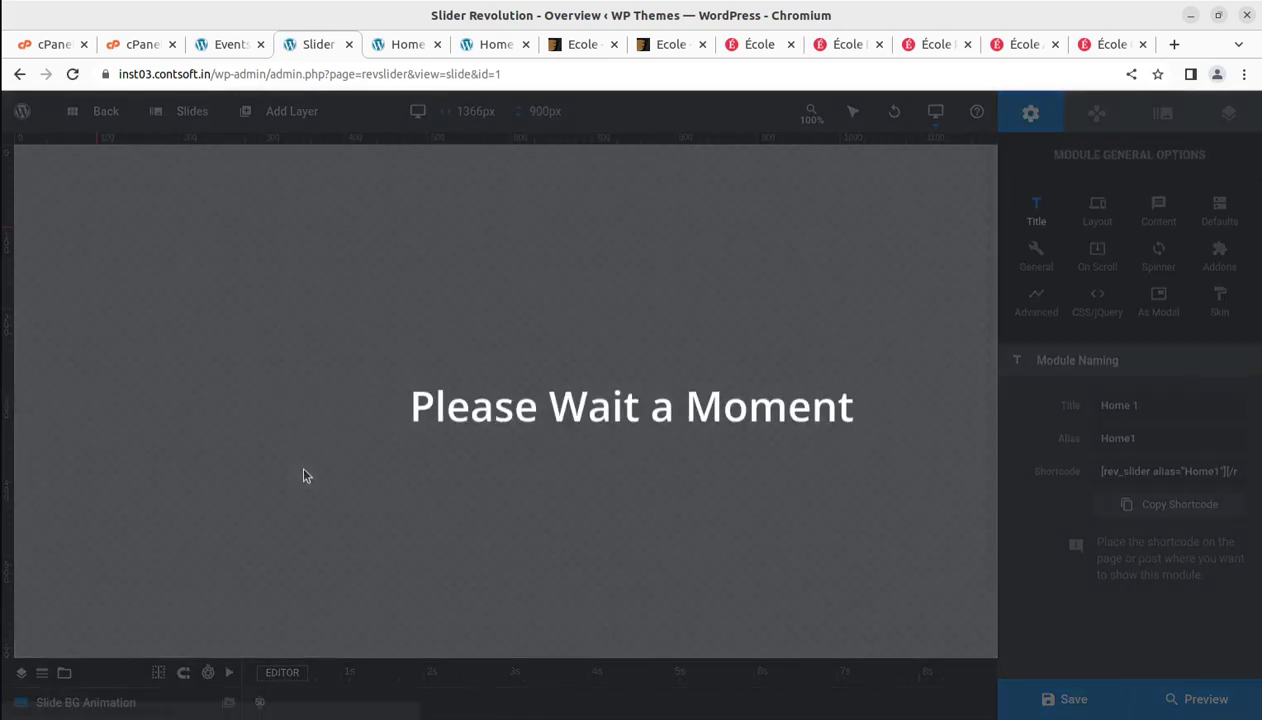
{"action": "scroll", "coordinate": [700, 413], "scroll_direction": "down", "scroll_amount": 2}
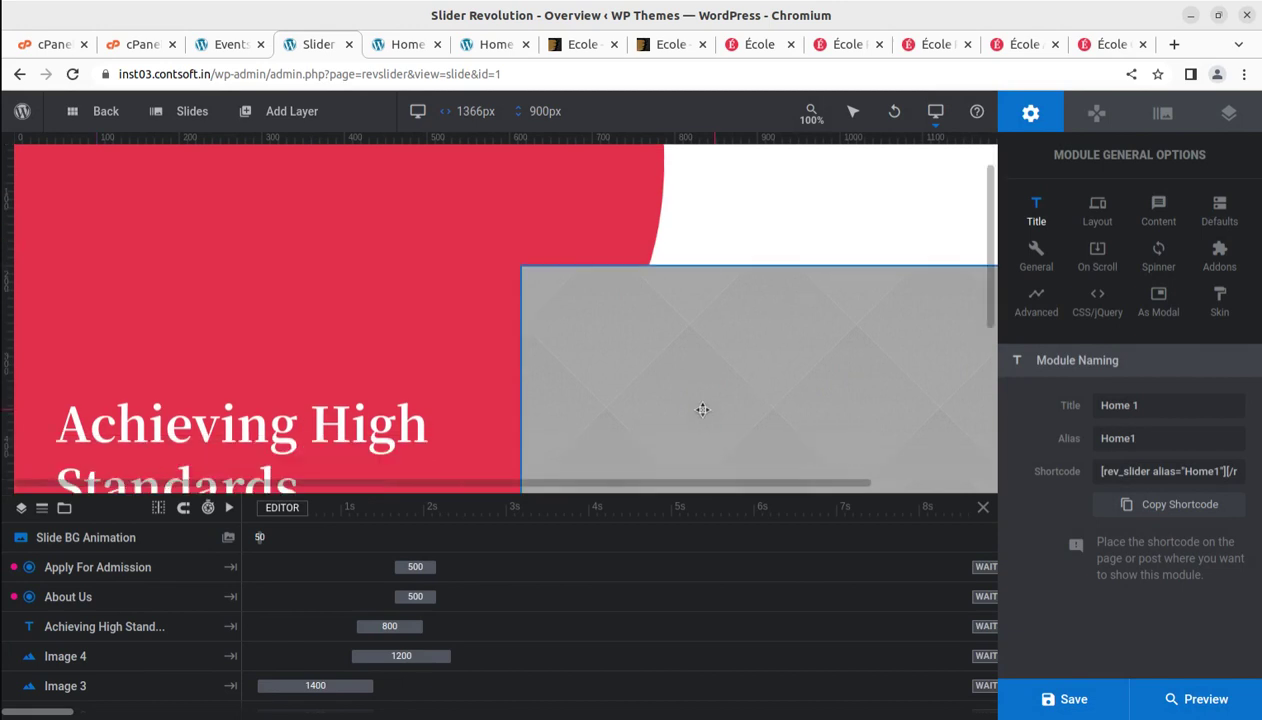
{"action": "left_click", "coordinate": [694, 346]}
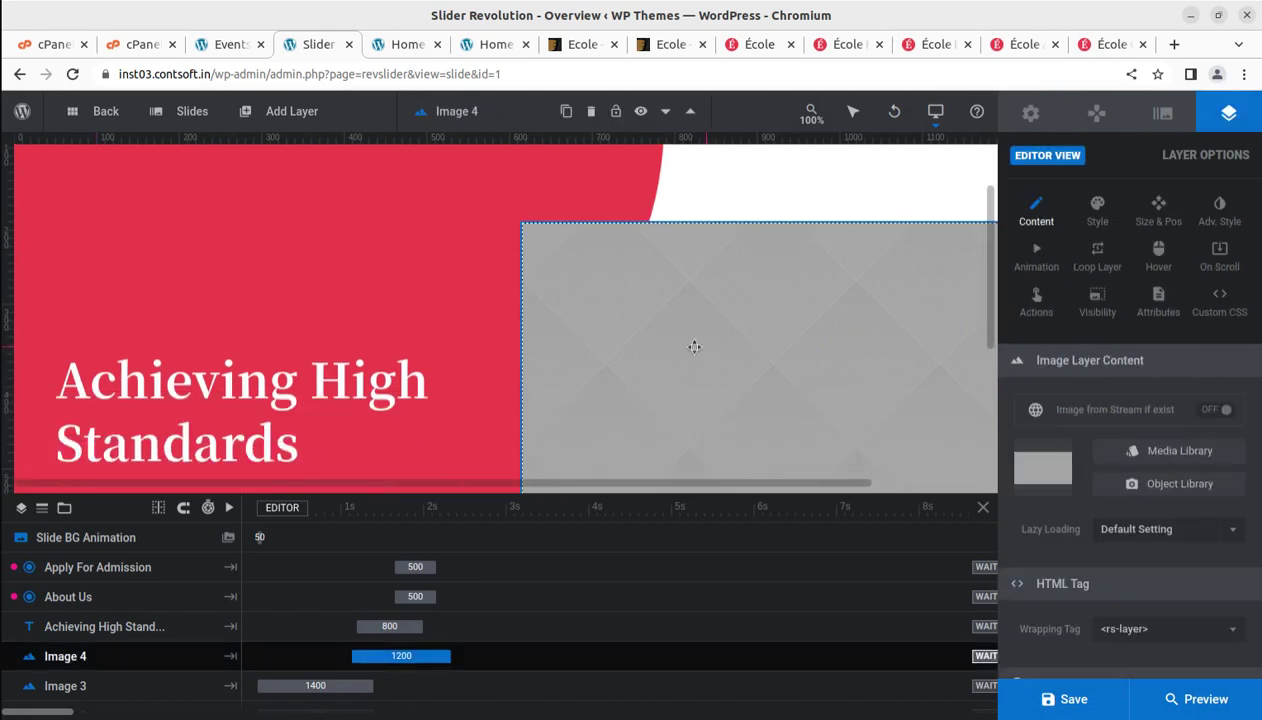
- Save the classroom hero image from the École demo home page to the Downloads folder as école-home-2.jpg
{"action": "left_click", "coordinate": [740, 46]}
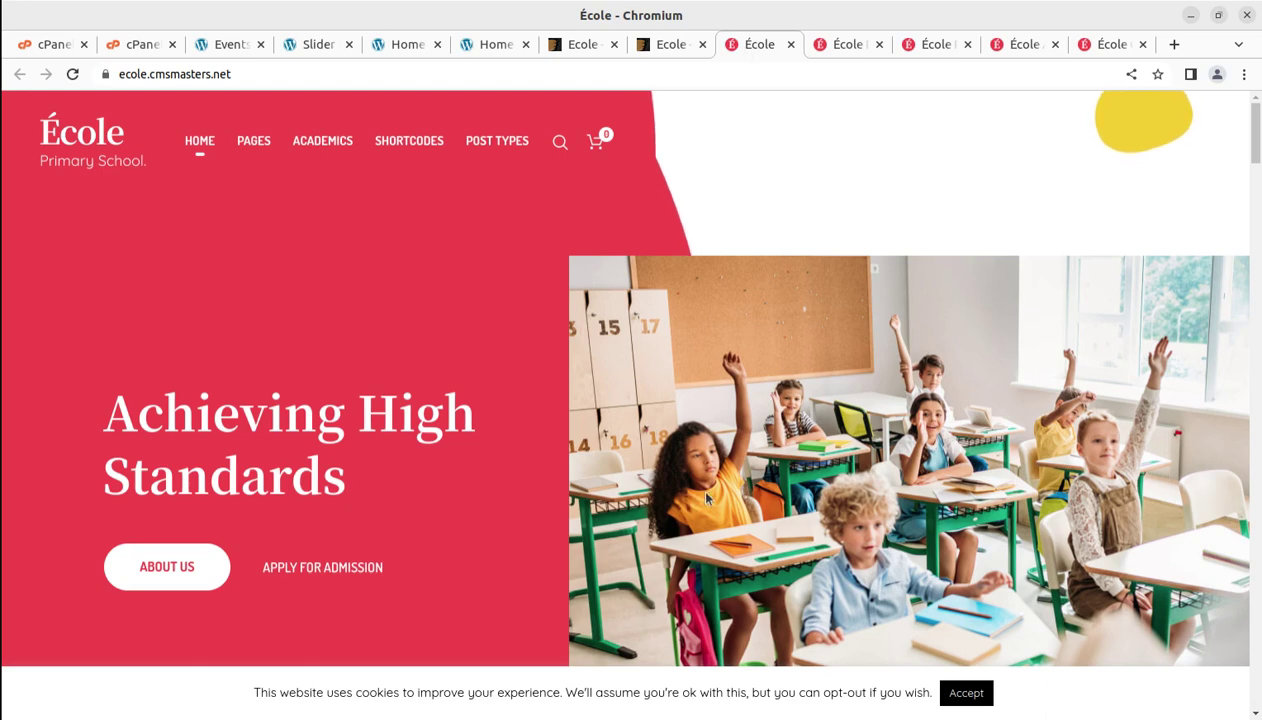
{"action": "scroll", "coordinate": [697, 500], "scroll_direction": "down", "scroll_amount": 5}
{"action": "scroll", "coordinate": [770, 393], "scroll_direction": "up", "scroll_amount": 2}
{"action": "right_click", "coordinate": [770, 393]}
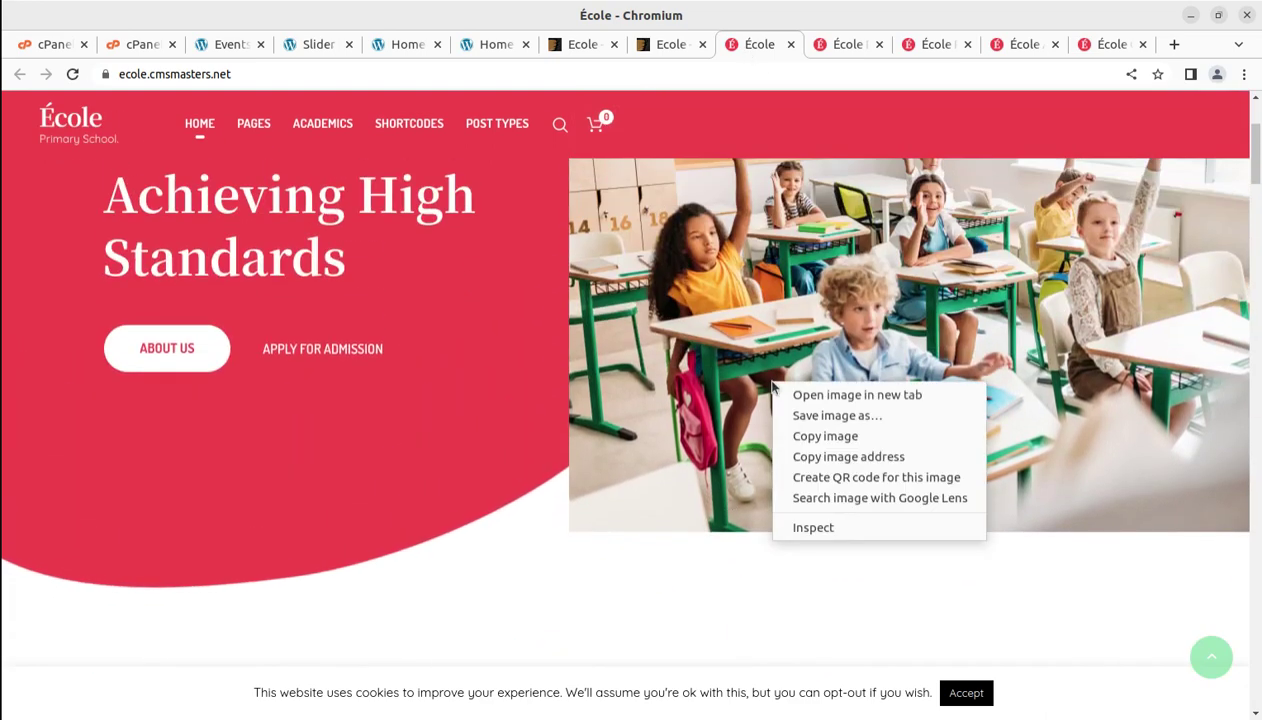
{"action": "left_click", "coordinate": [822, 416]}
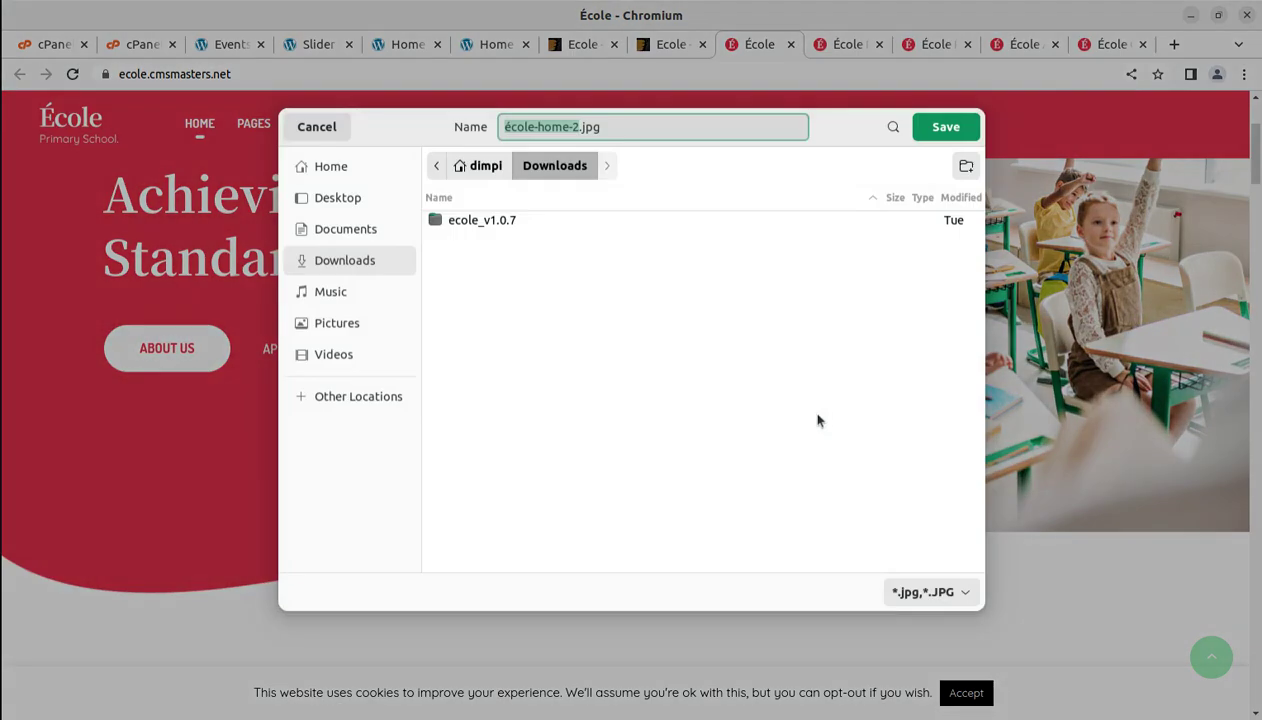
{"action": "left_click", "coordinate": [928, 127]}
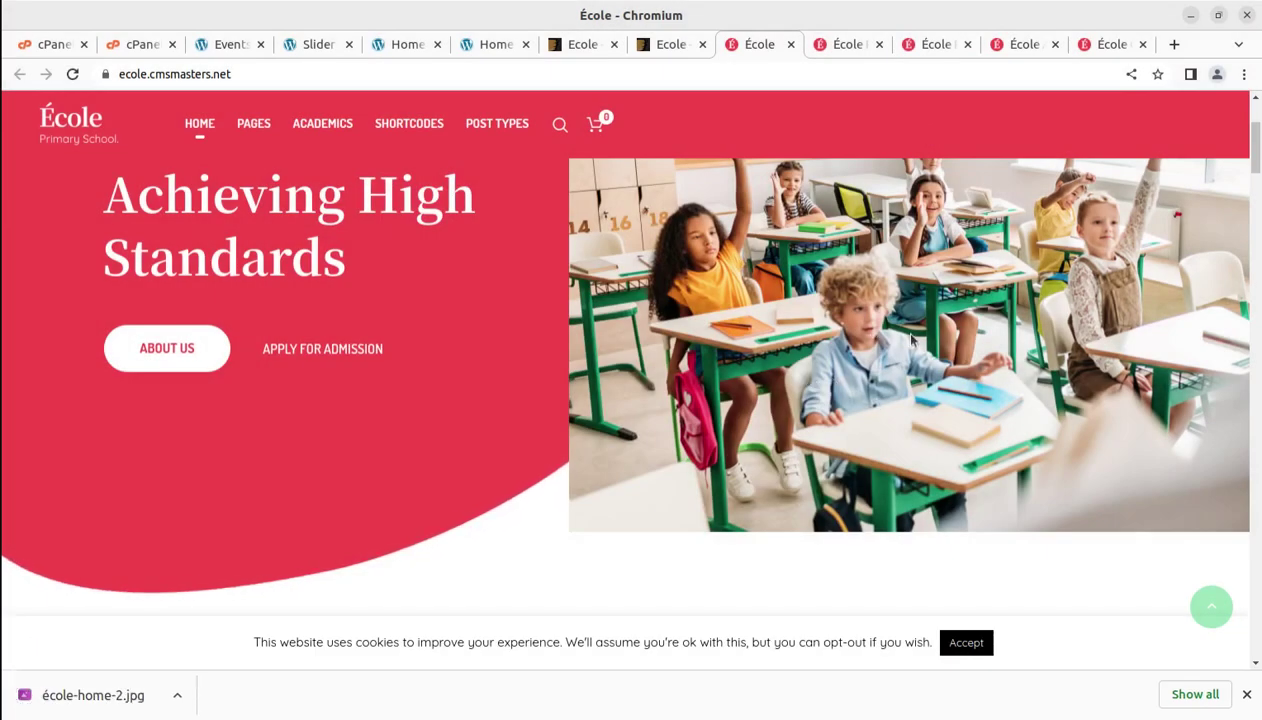
- Upload école-home-2.jpg from Downloads in Slider Revolution and insert it as the Image 4 layer's picture
{"action": "left_click", "coordinate": [315, 44]}
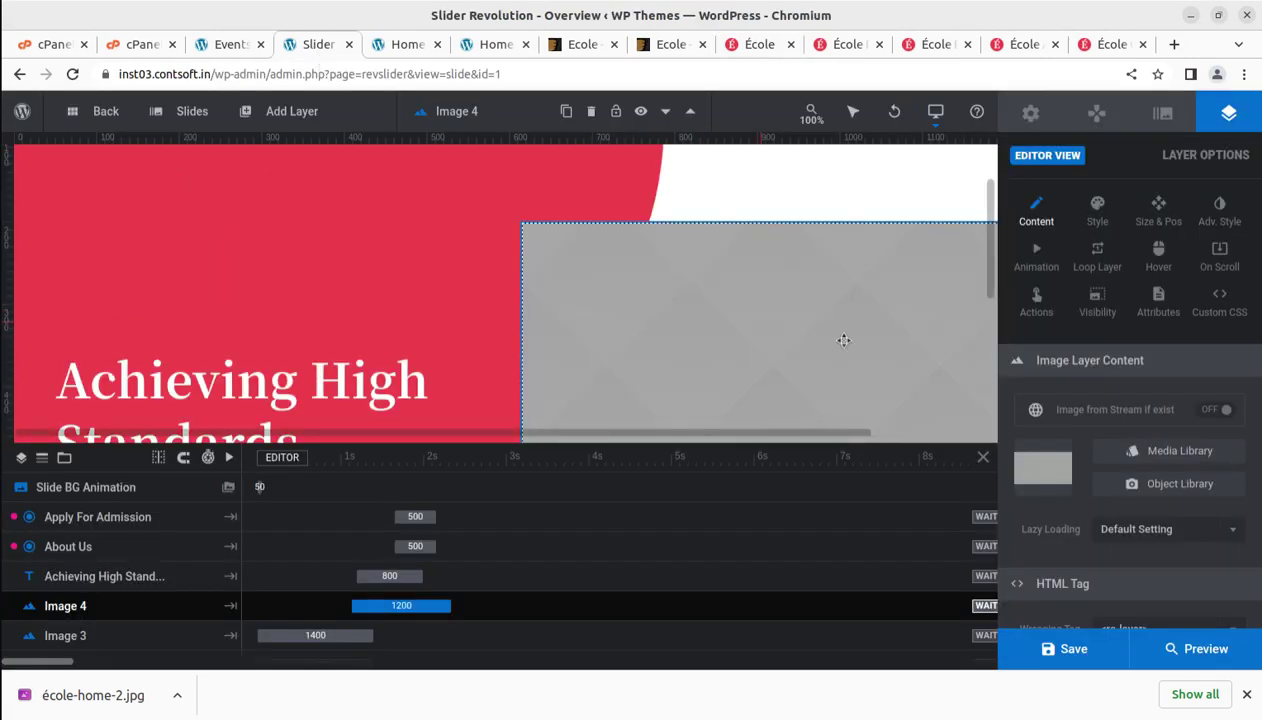
{"action": "left_click", "coordinate": [1136, 452]}
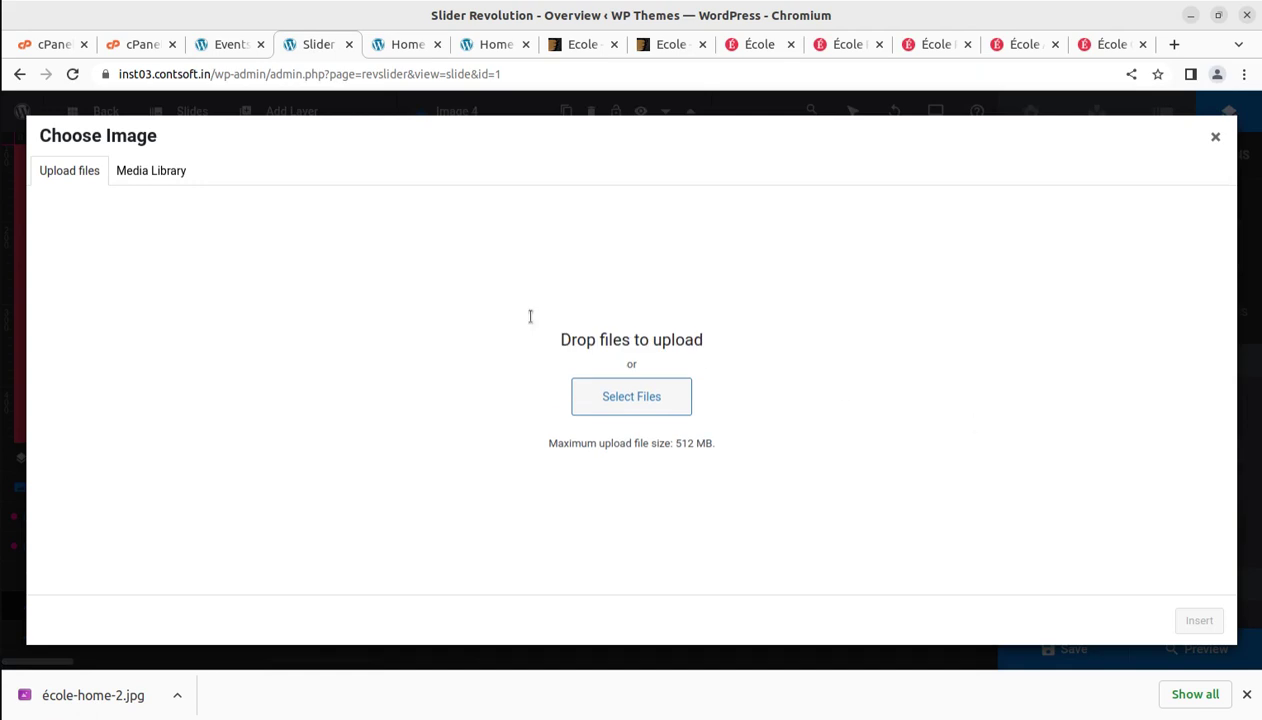
{"action": "left_click", "coordinate": [653, 402]}
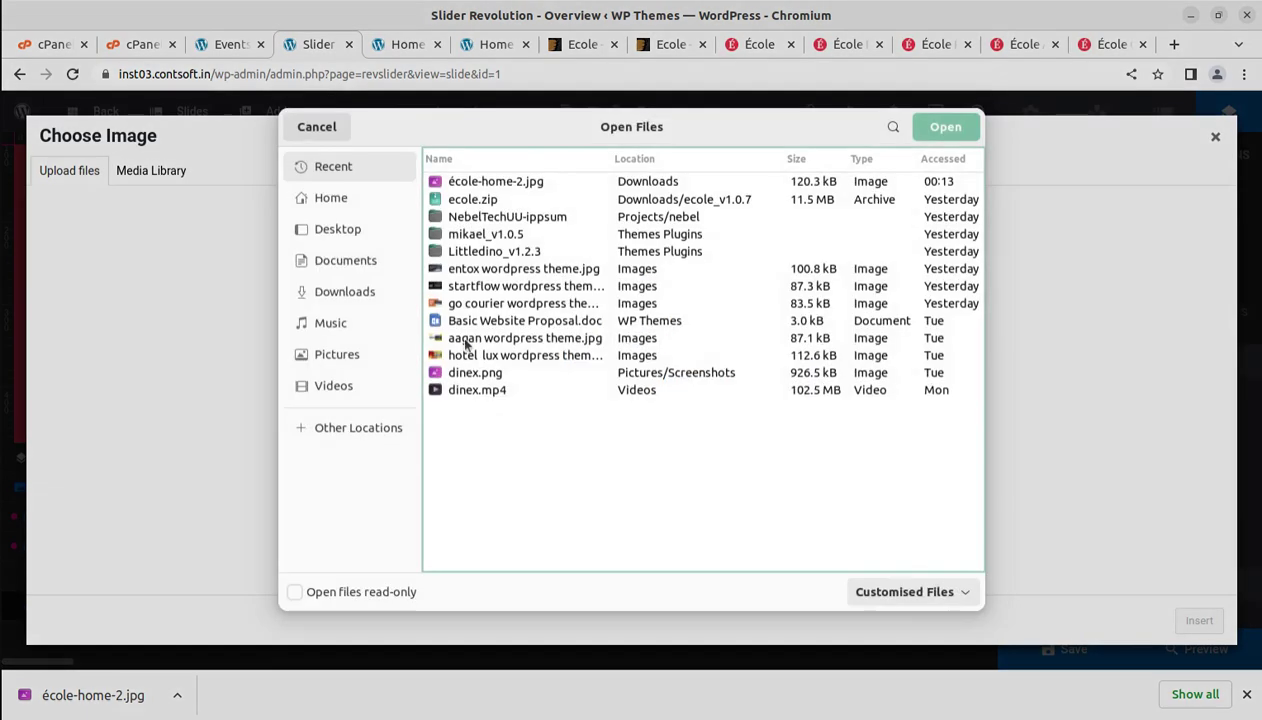
{"action": "left_click", "coordinate": [338, 294]}
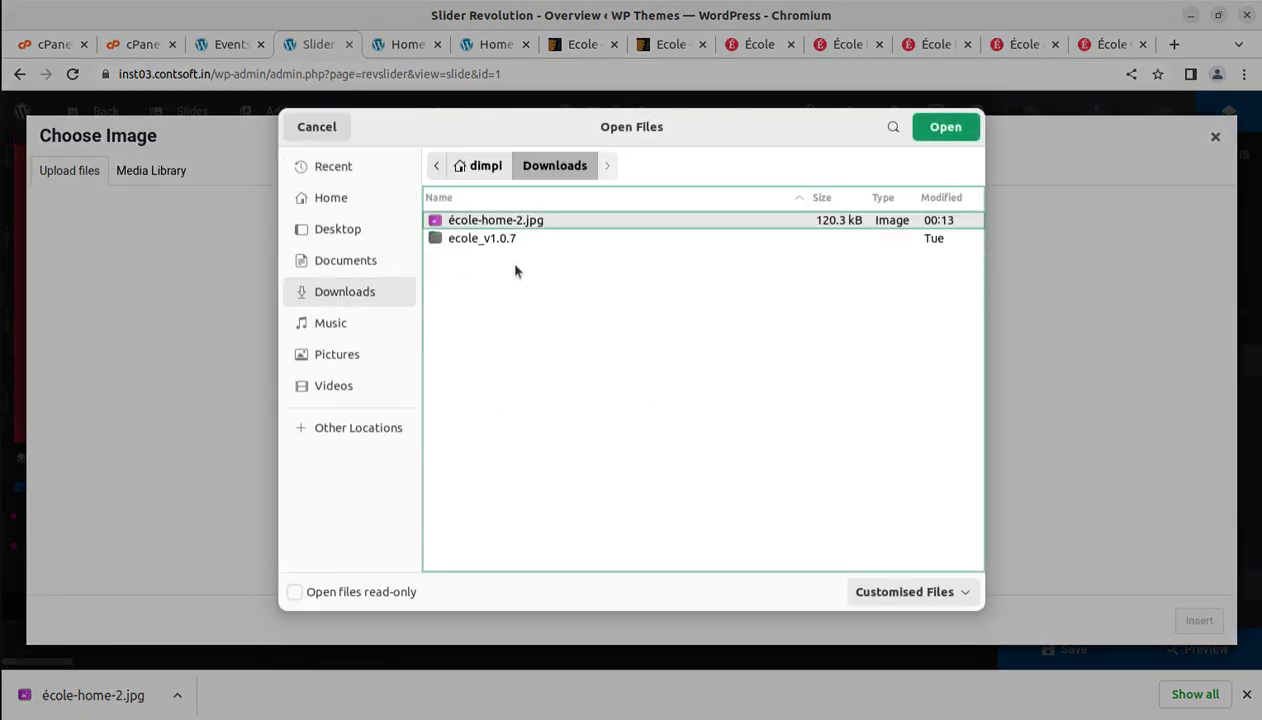
{"action": "left_click", "coordinate": [503, 222]}
{"action": "left_click", "coordinate": [946, 128]}
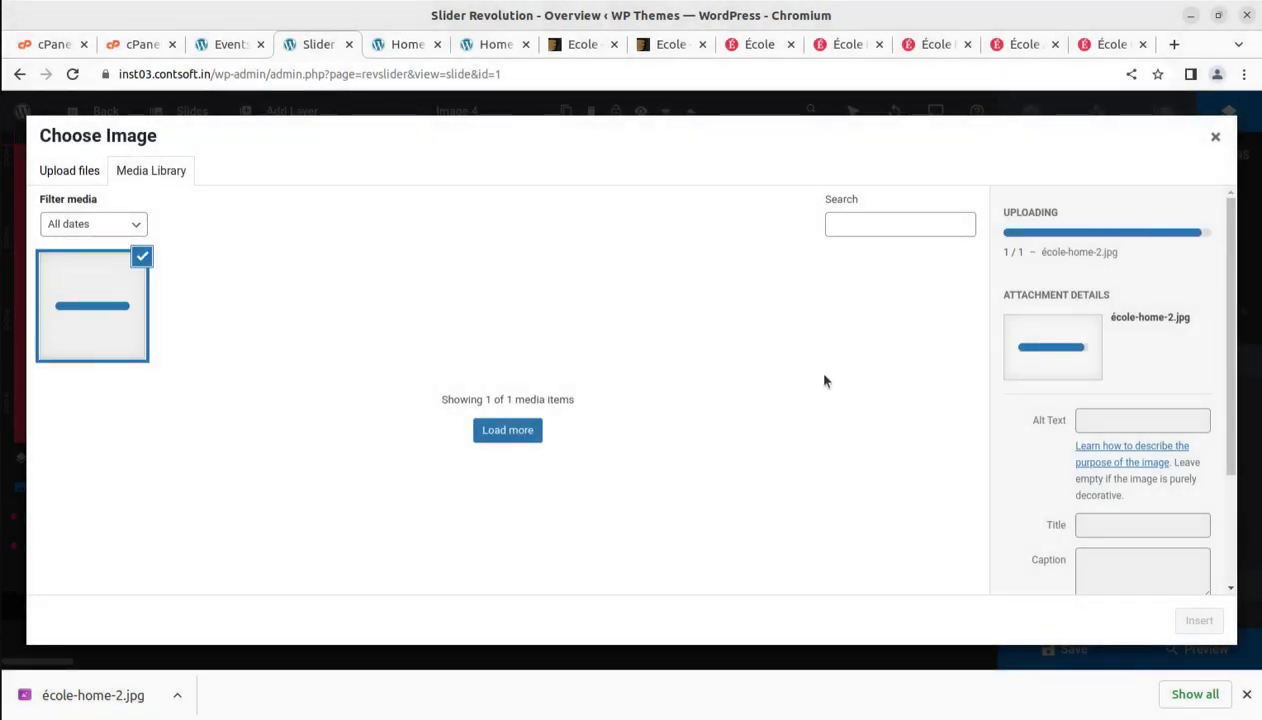
{"action": "left_click", "coordinate": [1246, 694]}
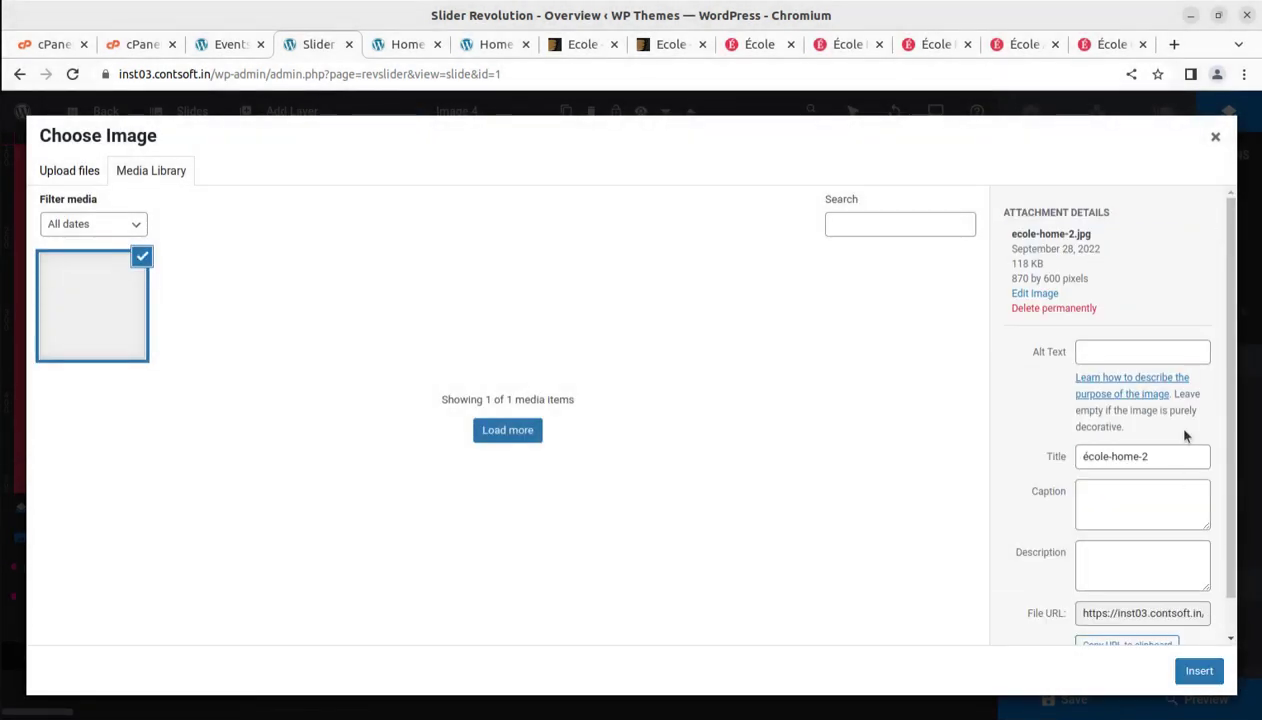
{"action": "left_click", "coordinate": [1200, 671]}
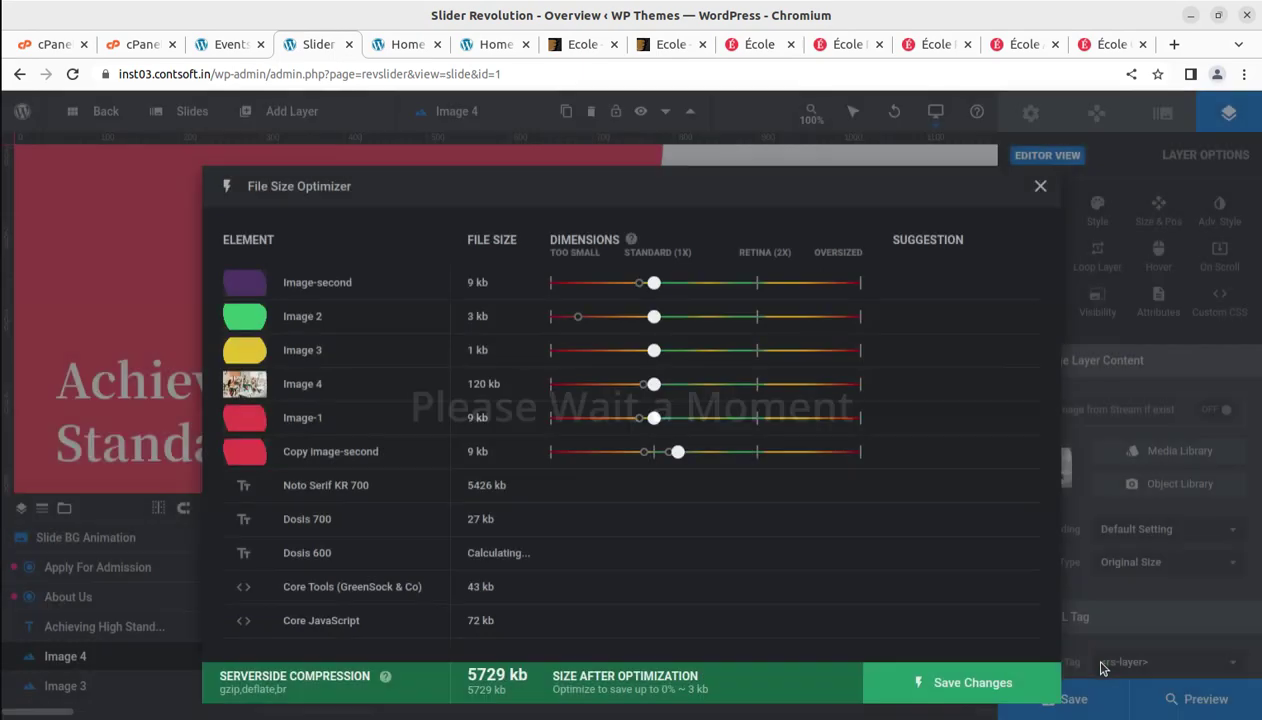
- Save the file size optimizer changes and the slide, and reload the site's home page to check the hero image
{"action": "left_click", "coordinate": [970, 683]}
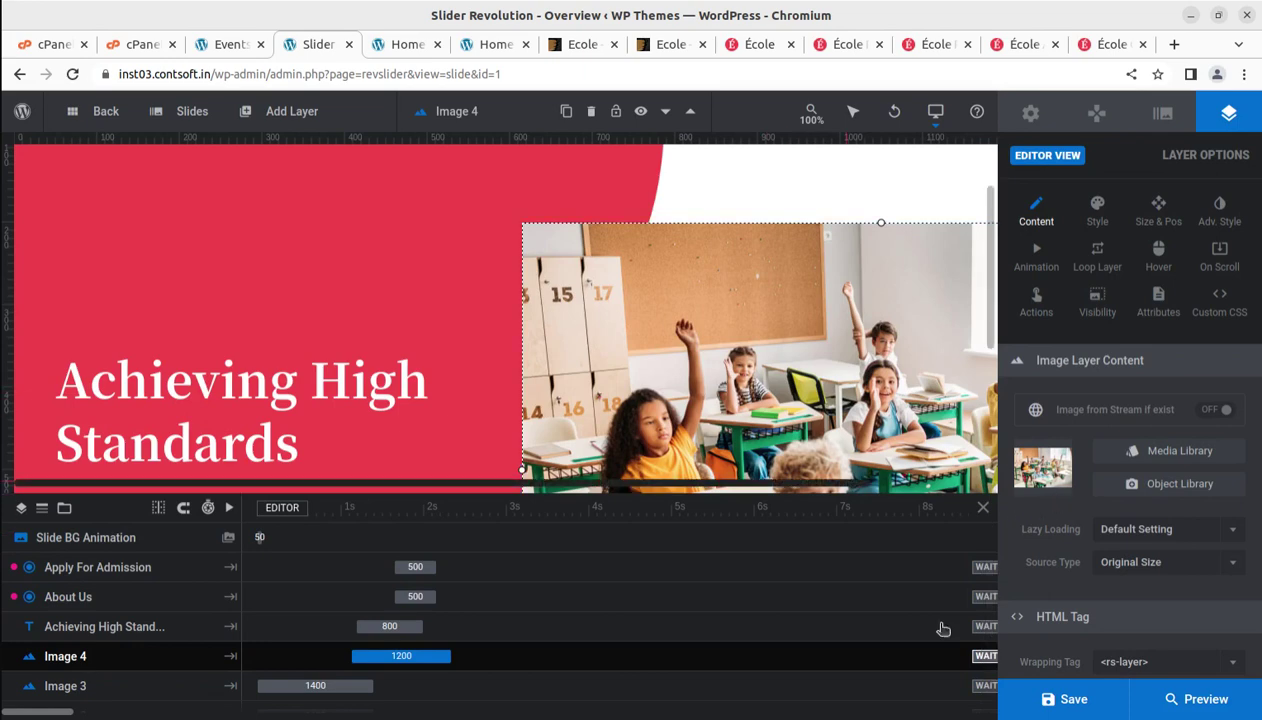
{"action": "left_click", "coordinate": [1062, 705]}
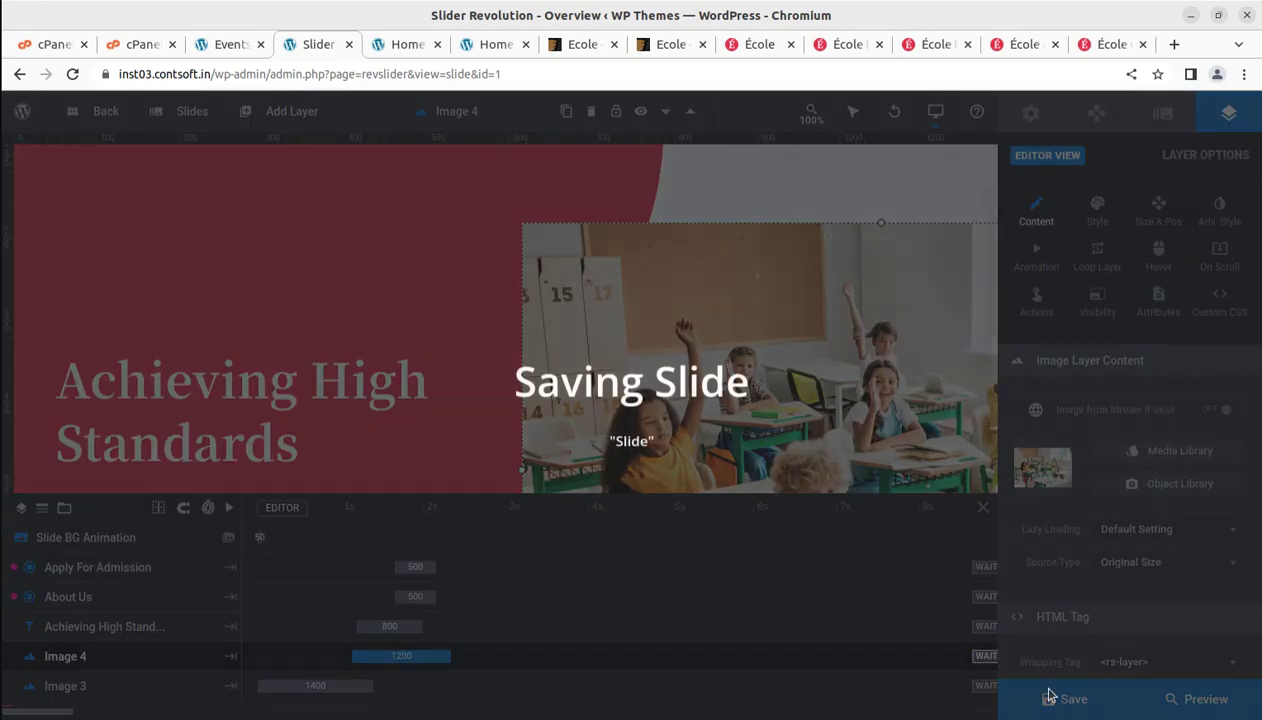
{"action": "left_click", "coordinate": [407, 44]}
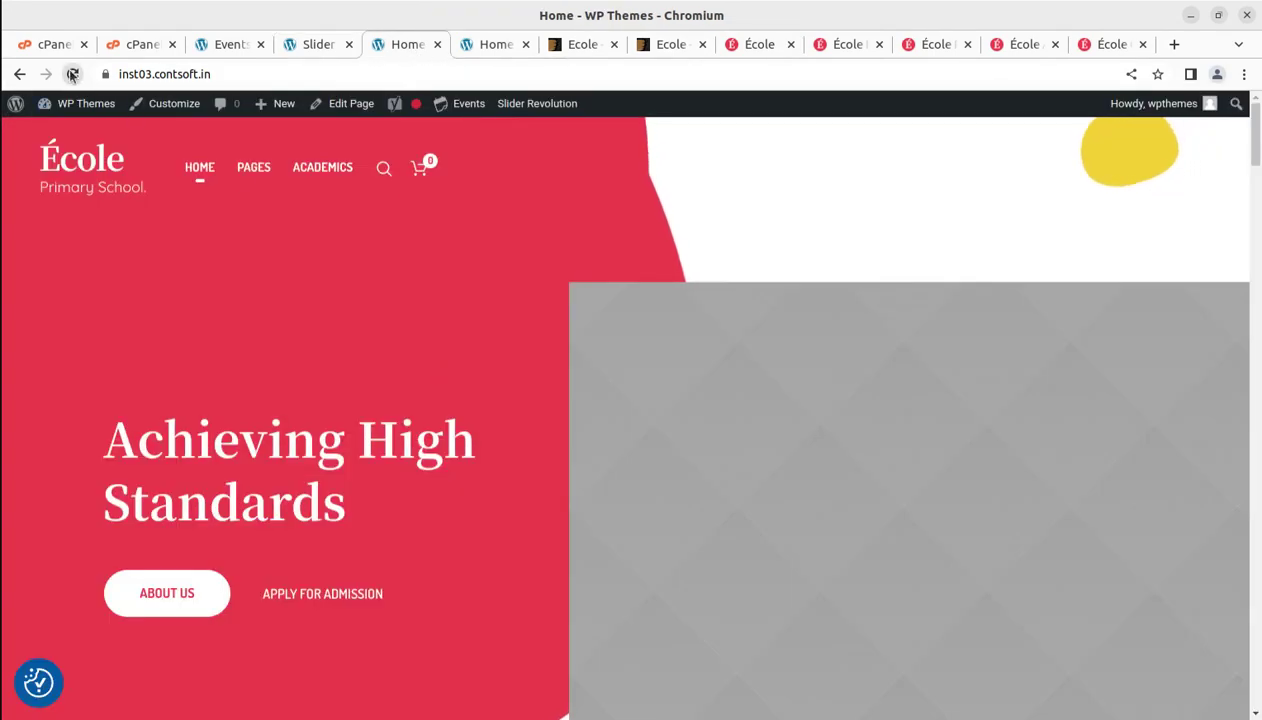
{"action": "left_click", "coordinate": [72, 74]}
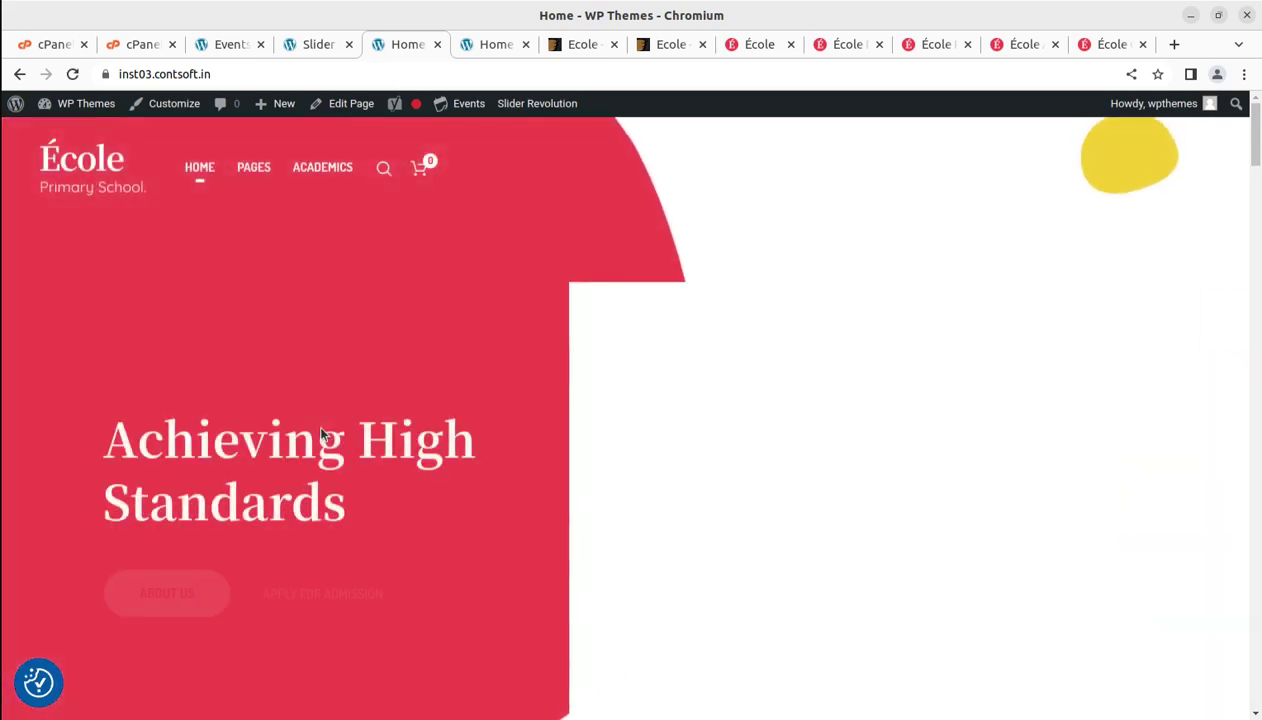
{"action": "scroll", "coordinate": [600, 470], "scroll_direction": "down", "scroll_amount": 2}
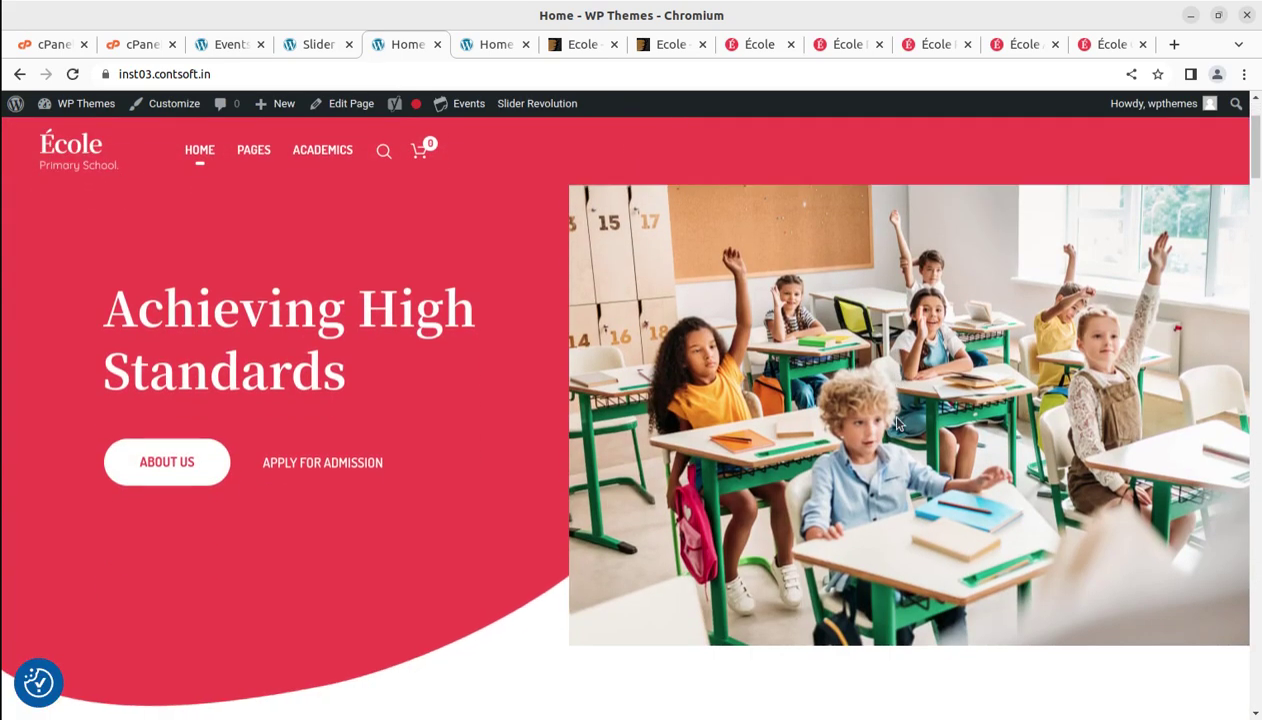
{"action": "scroll", "coordinate": [810, 510], "scroll_direction": "down", "scroll_amount": 1}
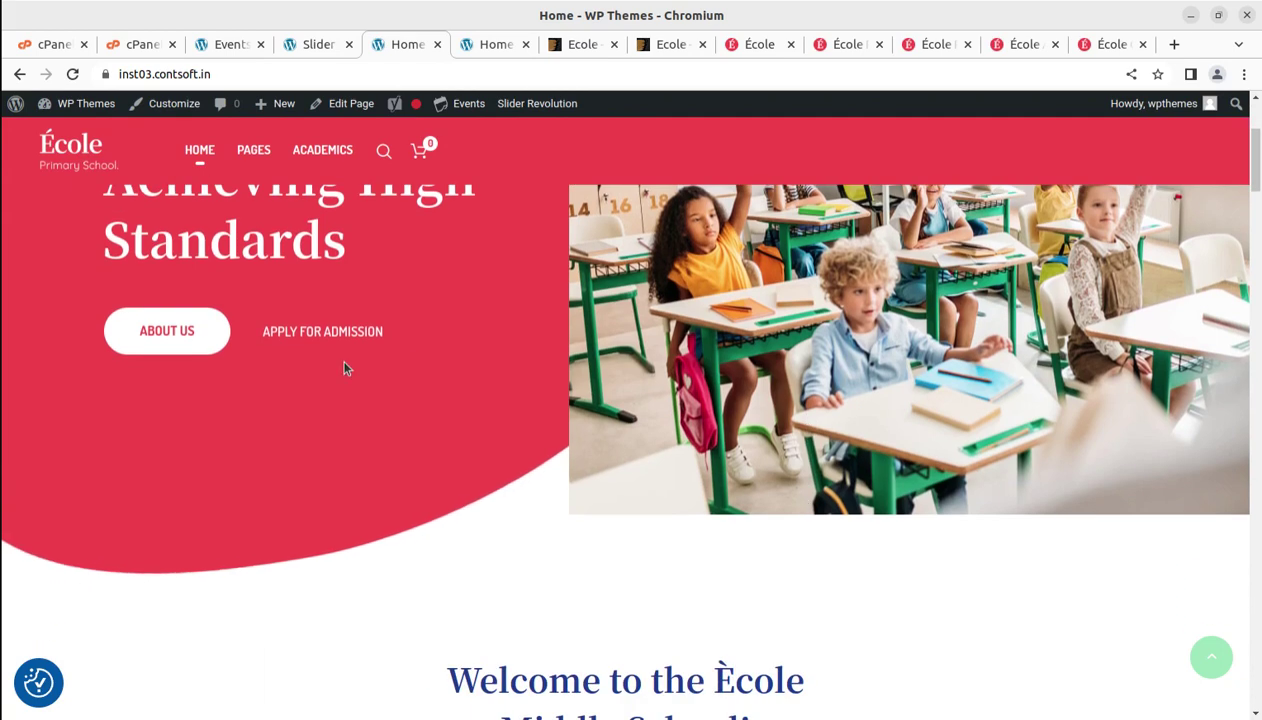
- Finish checking the hero area on the home page and close the Slider Revolution editor's browser tab
{"action": "scroll", "coordinate": [780, 455], "scroll_direction": "down", "scroll_amount": 2}
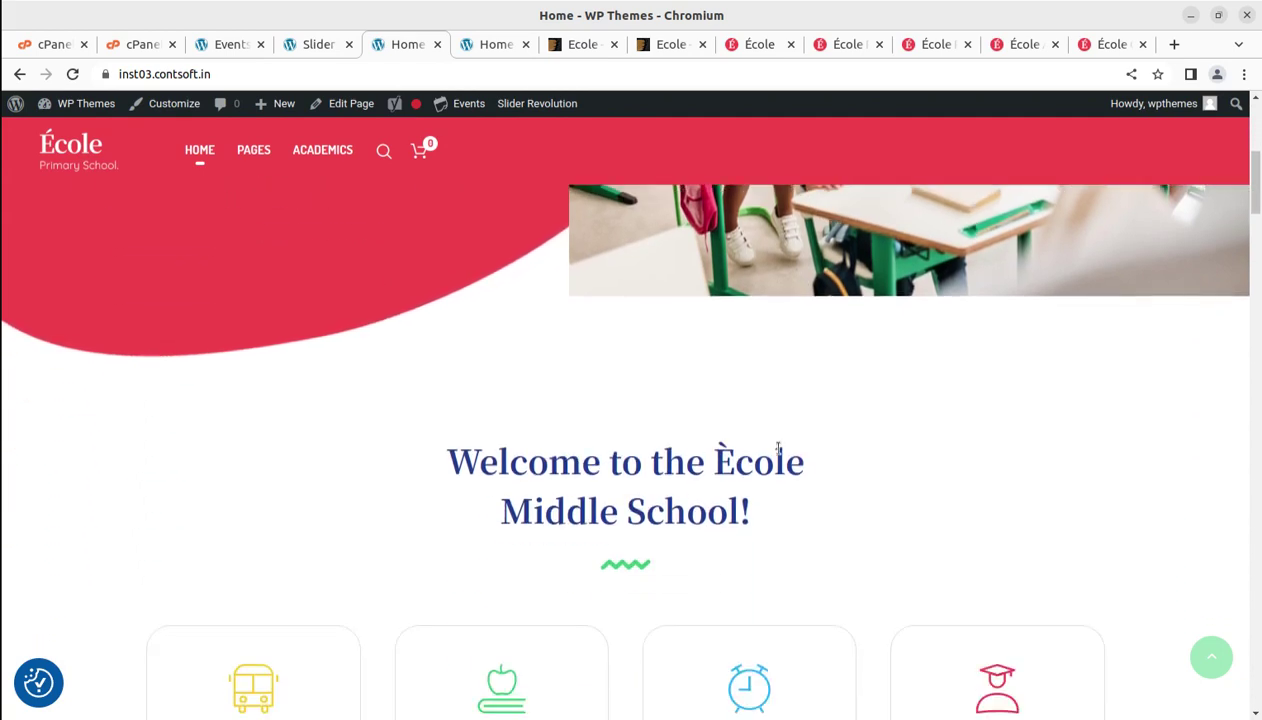
{"action": "left_click", "coordinate": [305, 48]}
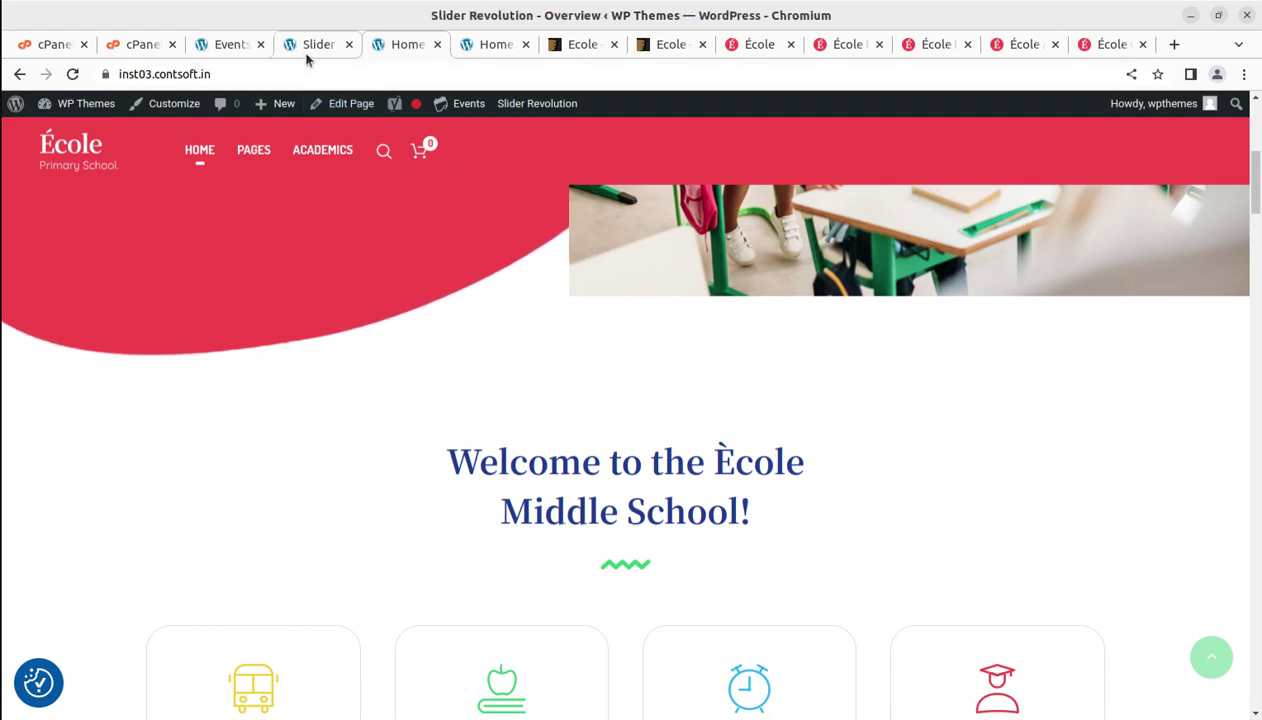
{"action": "left_click", "coordinate": [348, 44]}
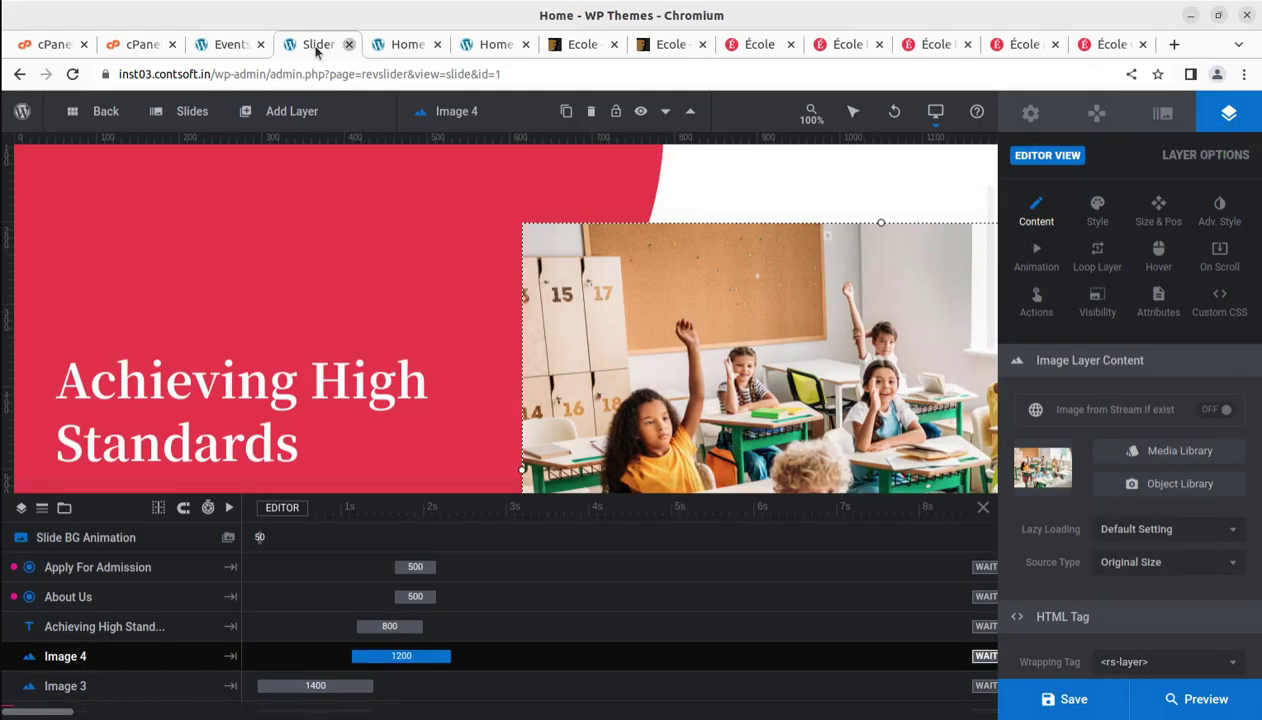
- Open the general theme settings in the WordPress admin and review the General options for layout and logo
{"action": "left_click", "coordinate": [232, 46]}
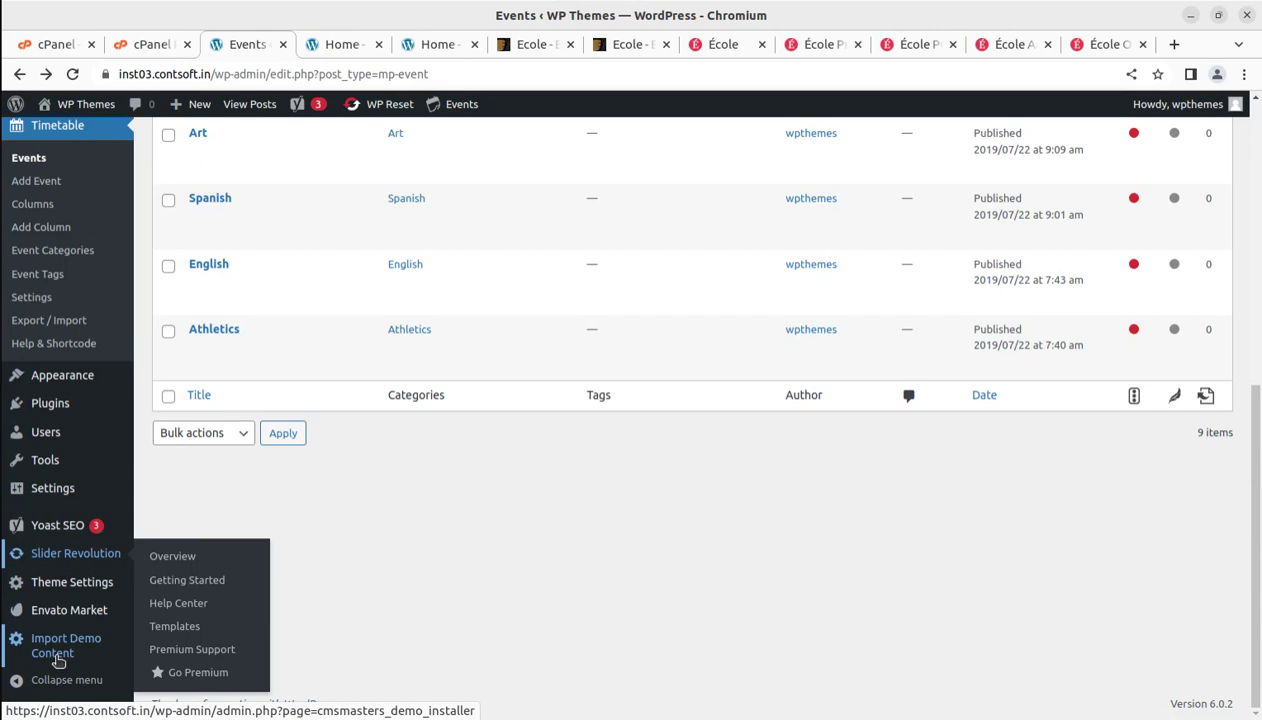
{"action": "left_click", "coordinate": [61, 592]}
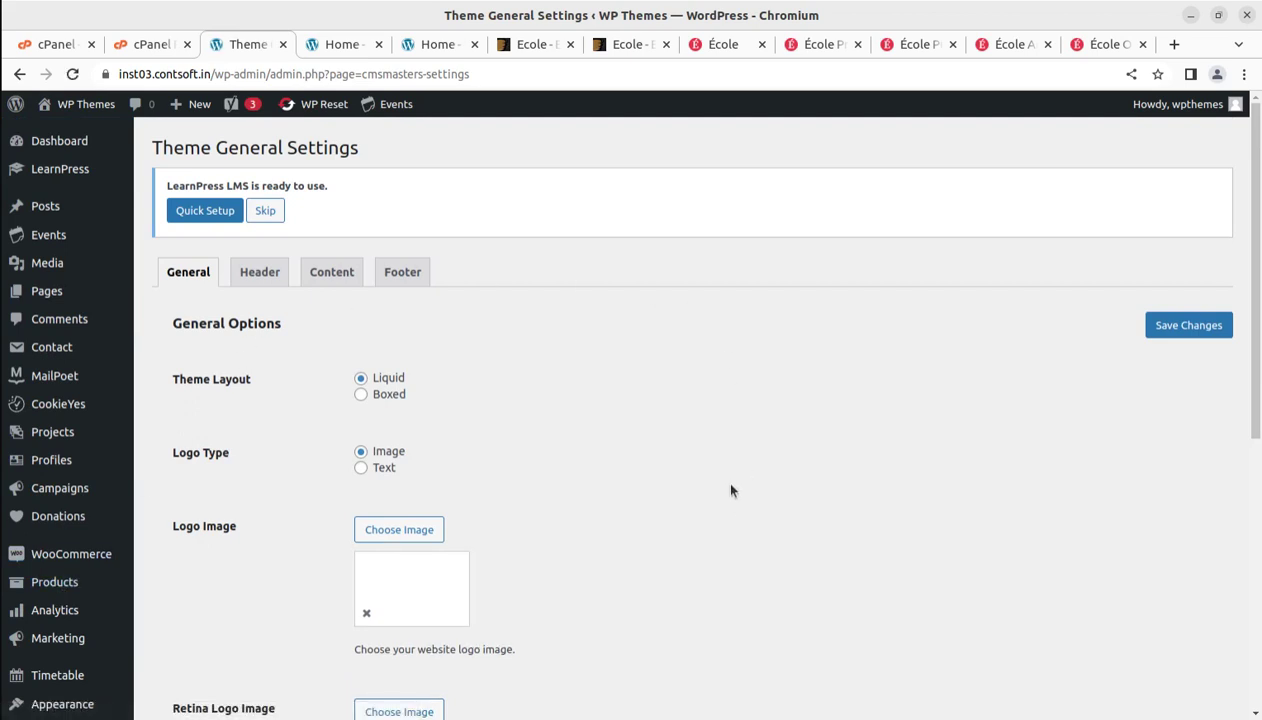
{"action": "scroll", "coordinate": [730, 491], "scroll_direction": "down", "scroll_amount": 2}
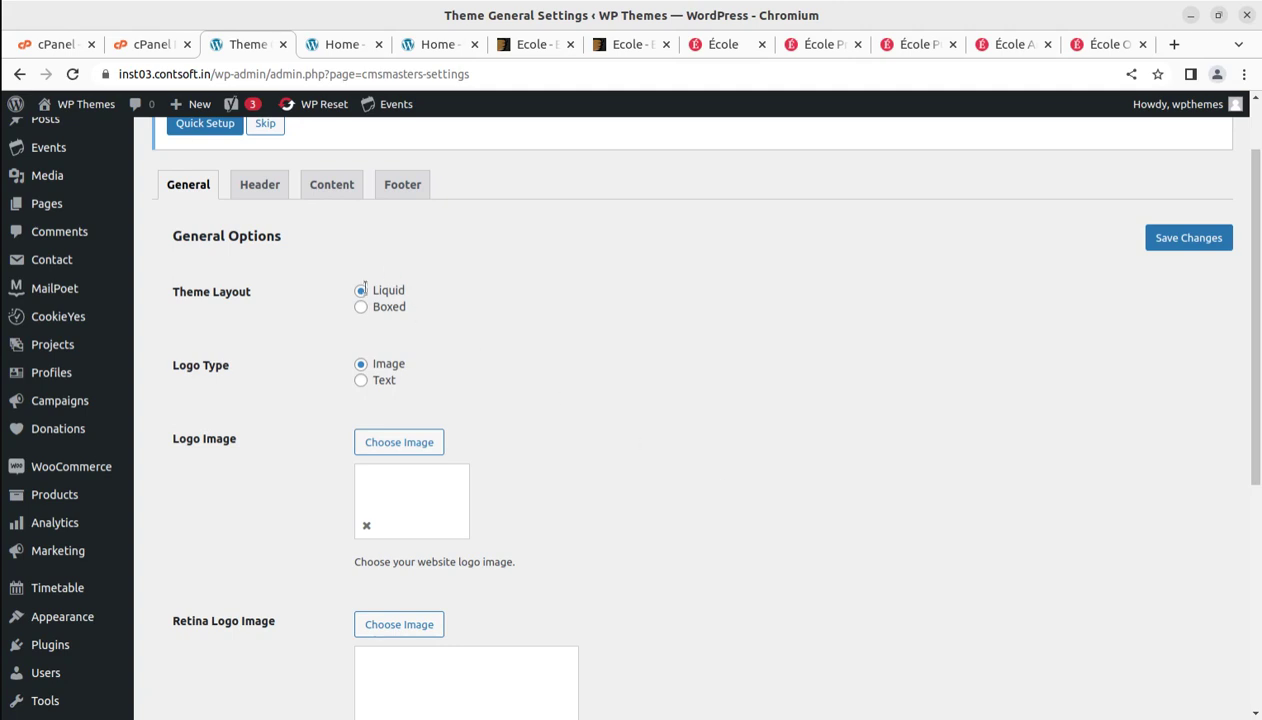
{"action": "scroll", "coordinate": [459, 410], "scroll_direction": "down", "scroll_amount": 4}
{"action": "scroll", "coordinate": [459, 408], "scroll_direction": "up", "scroll_amount": 4}
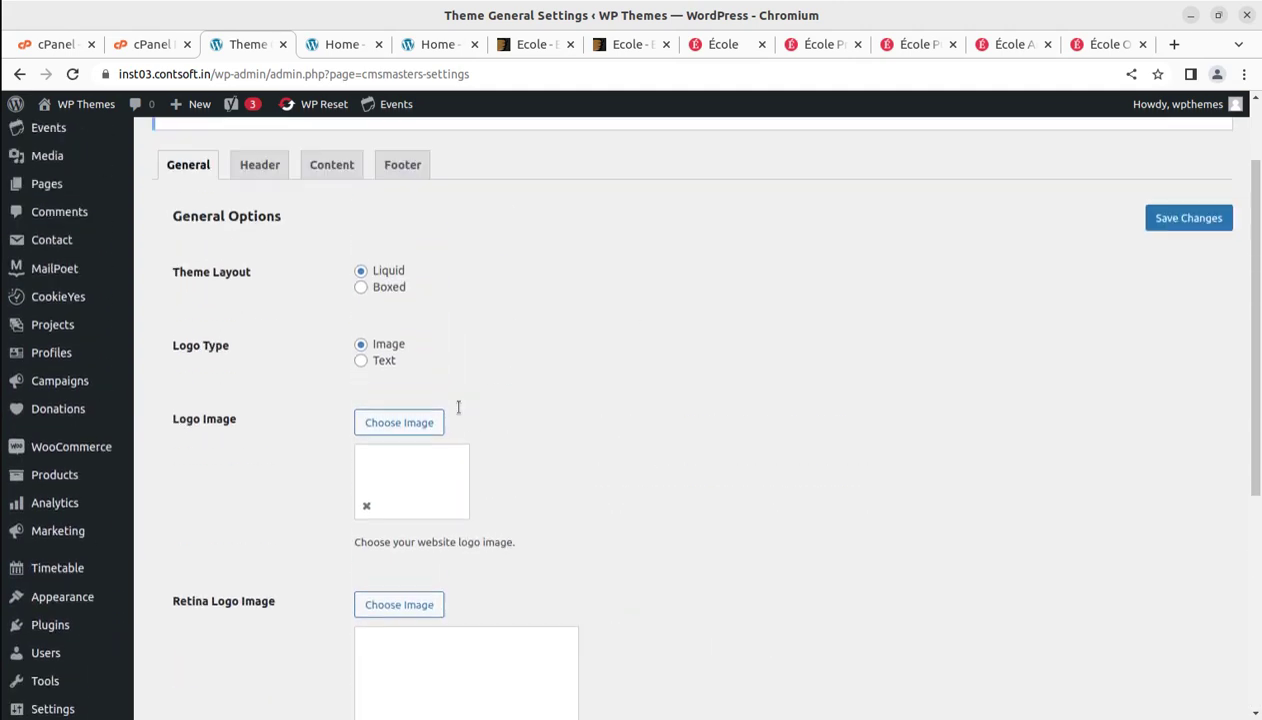
{"action": "scroll", "coordinate": [458, 407], "scroll_direction": "up", "scroll_amount": 1}
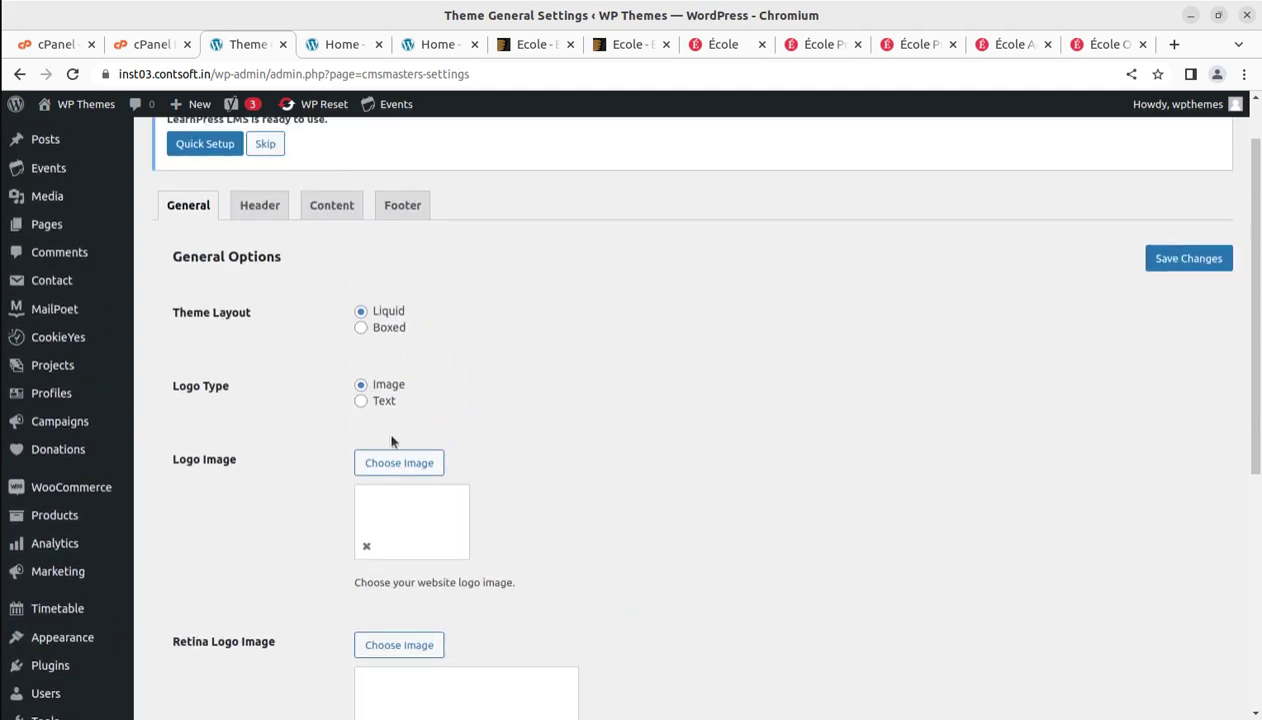
- Review the Header, Content and Footer options in the general theme settings
{"action": "left_click", "coordinate": [259, 210]}
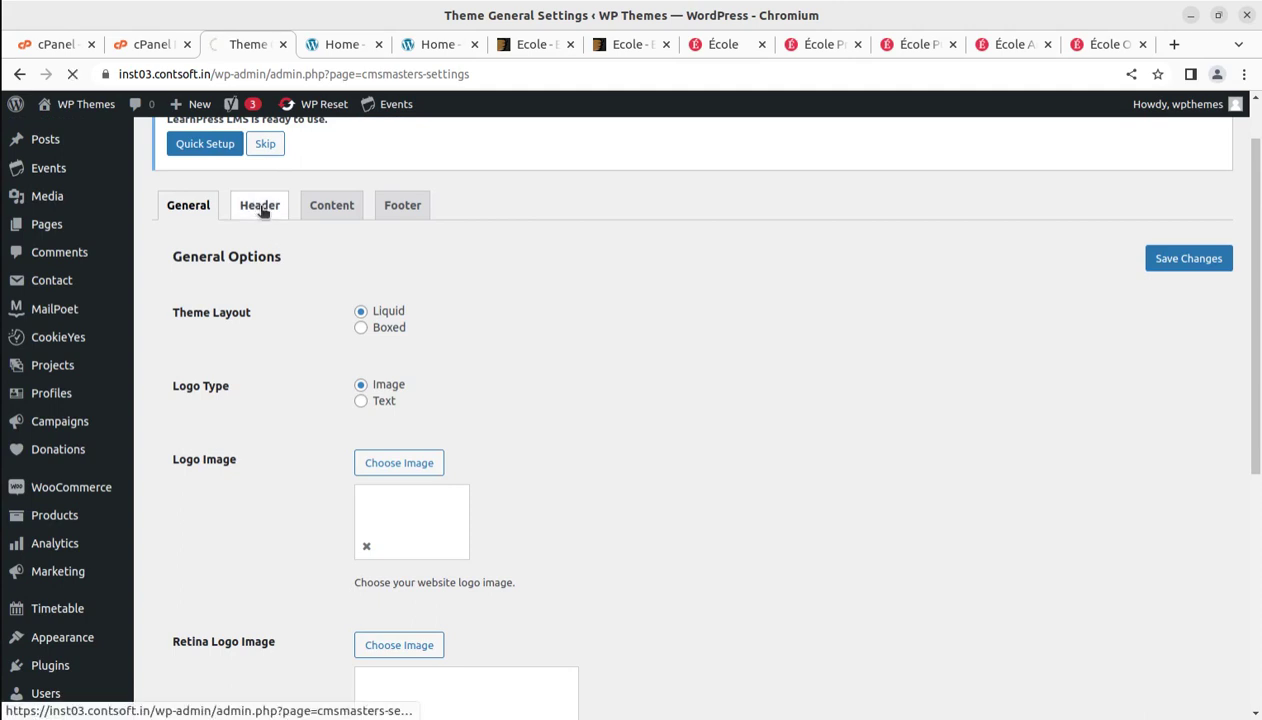
{"action": "scroll", "coordinate": [423, 376], "scroll_direction": "down", "scroll_amount": 1}
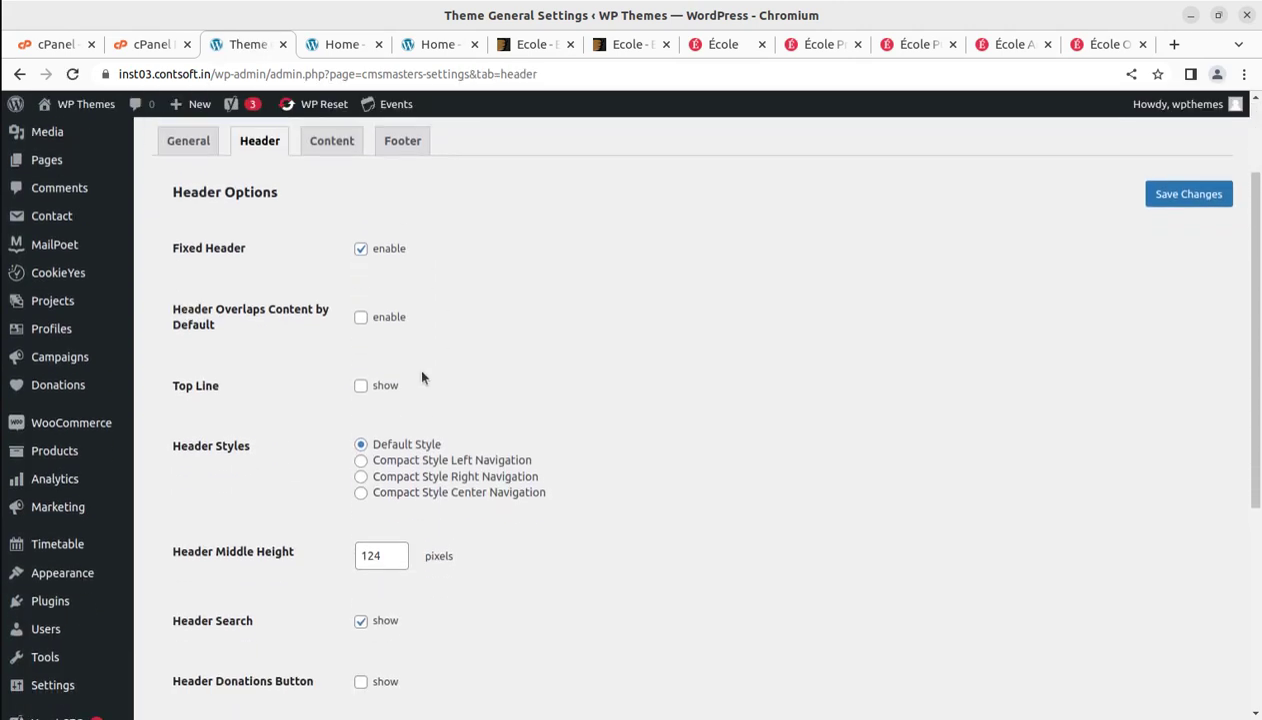
{"action": "scroll", "coordinate": [400, 370], "scroll_direction": "down", "scroll_amount": 3}
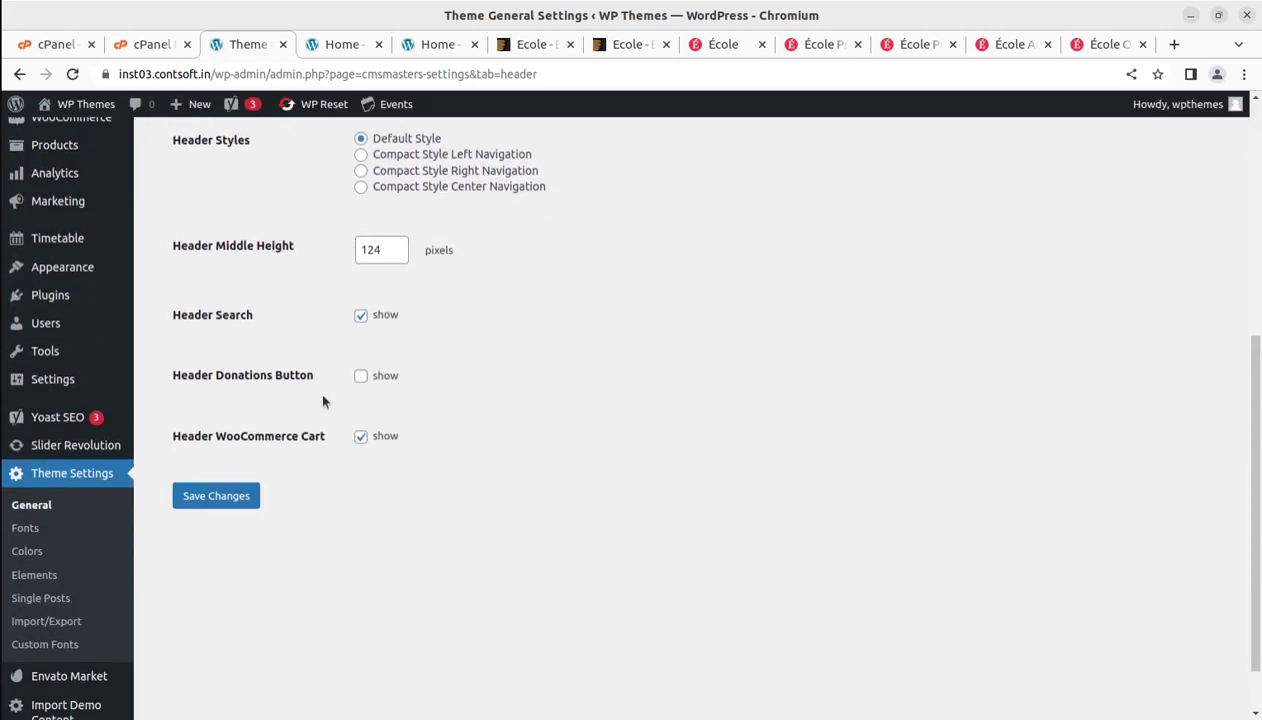
{"action": "scroll", "coordinate": [311, 394], "scroll_direction": "up", "scroll_amount": 4}
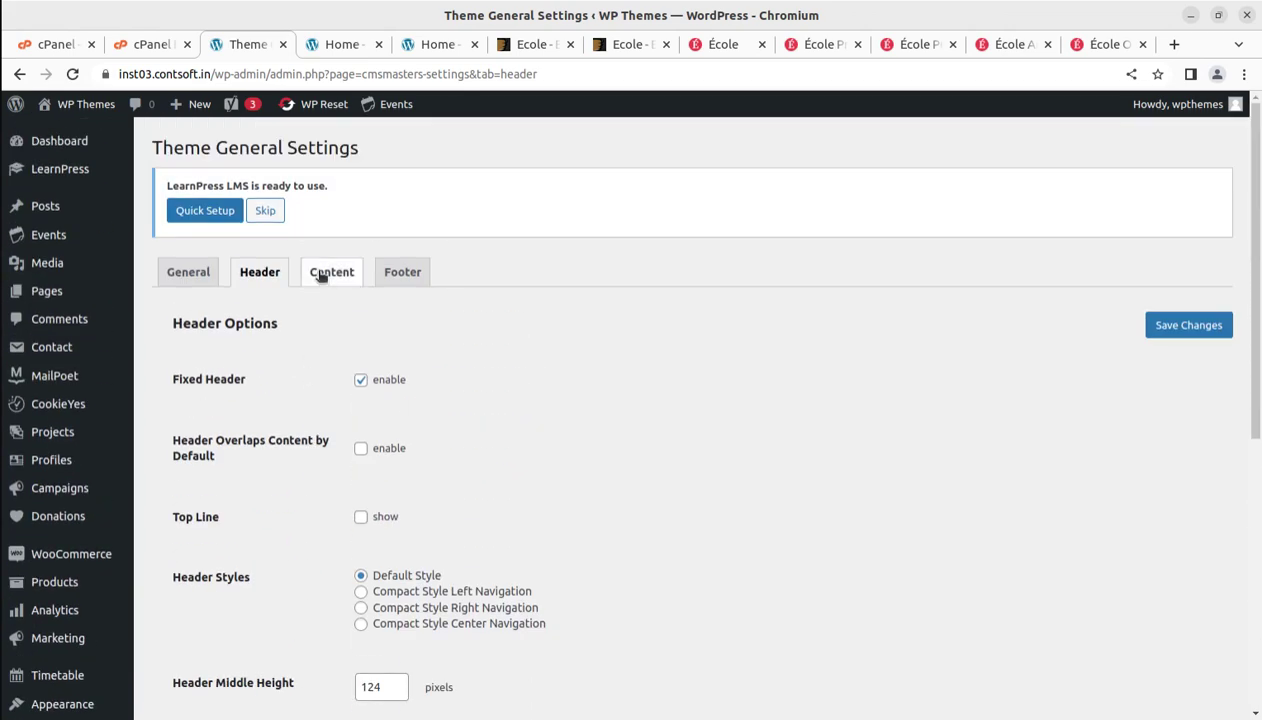
{"action": "left_click", "coordinate": [322, 277]}
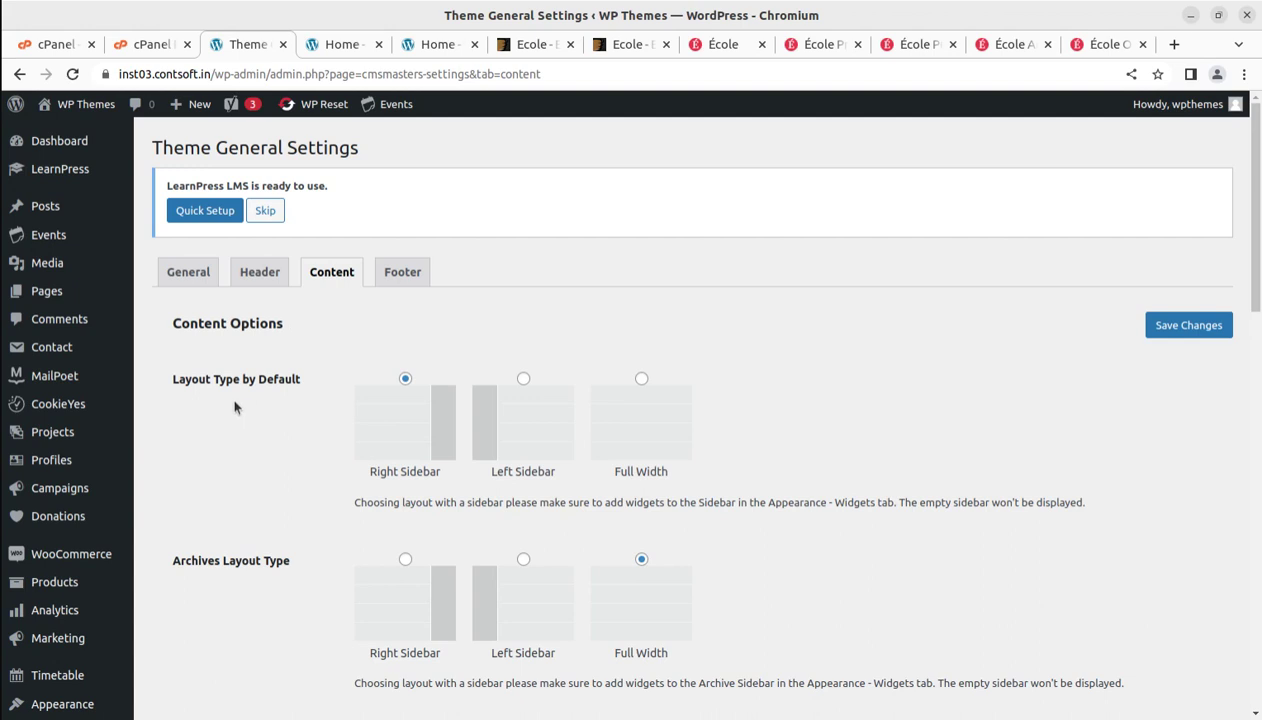
{"action": "left_click", "coordinate": [387, 284]}
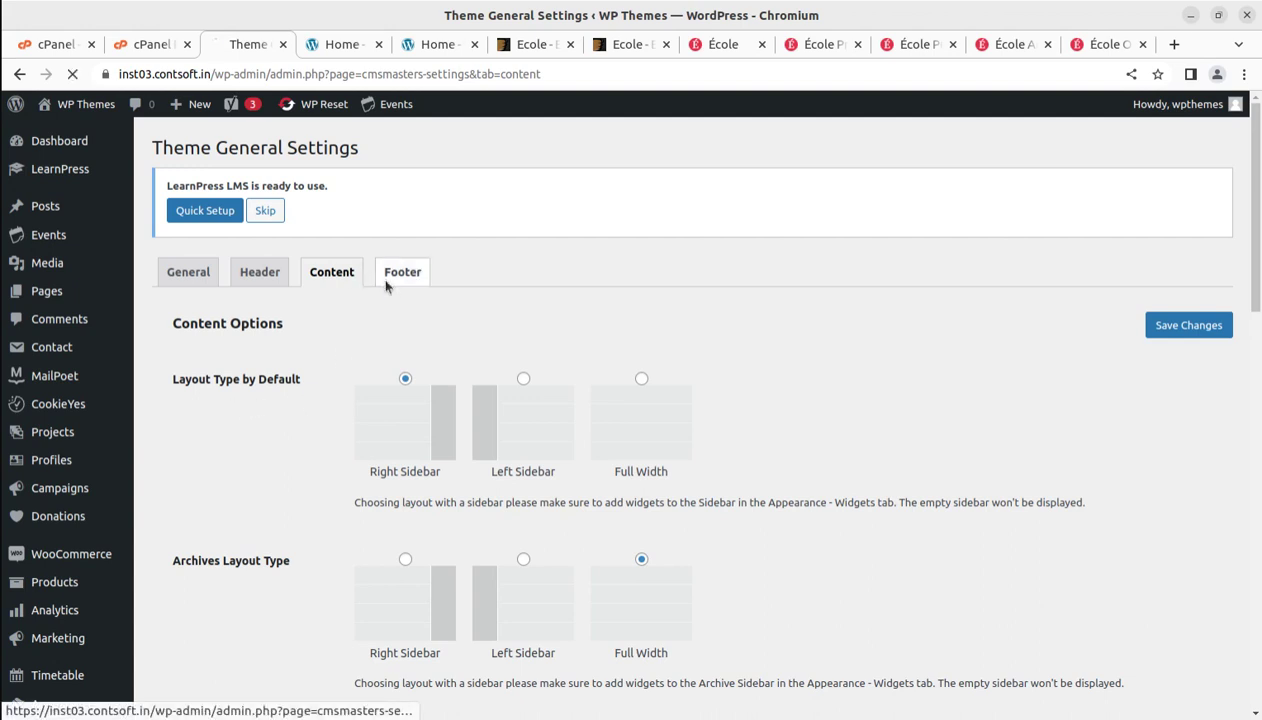
{"action": "scroll", "coordinate": [314, 452], "scroll_direction": "down", "scroll_amount": 4}
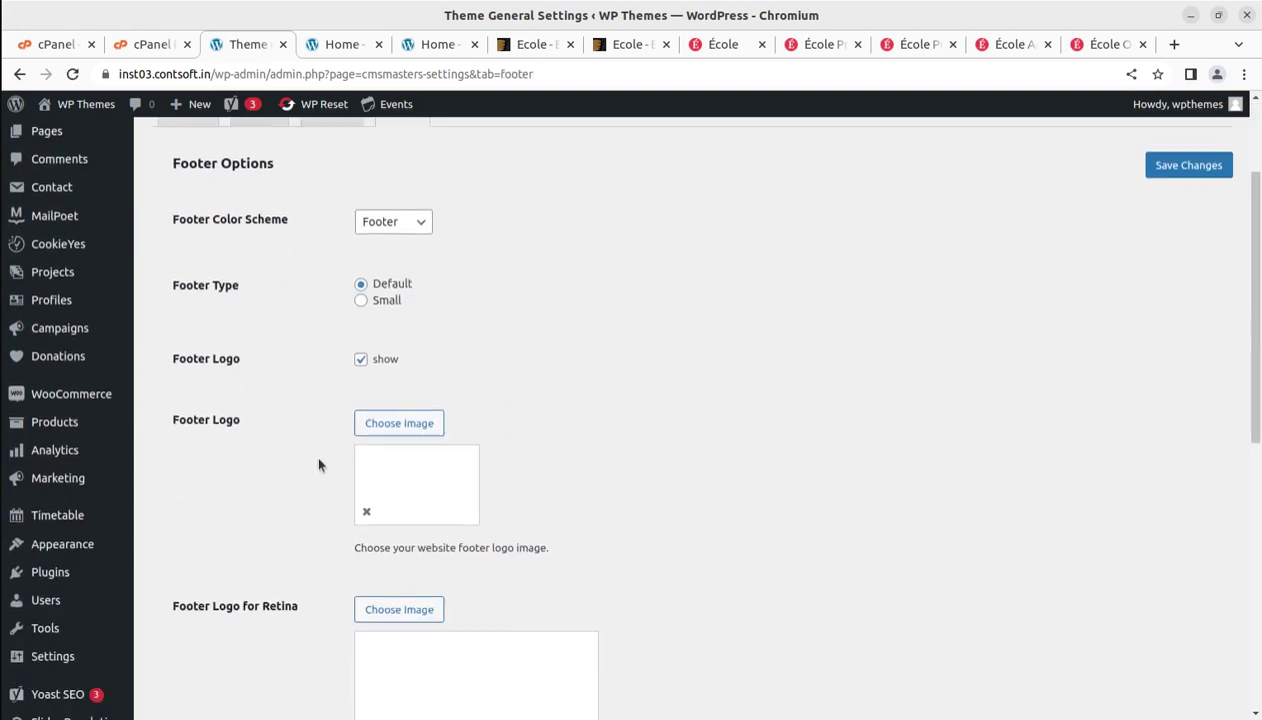
{"action": "scroll", "coordinate": [300, 455], "scroll_direction": "down", "scroll_amount": 2}
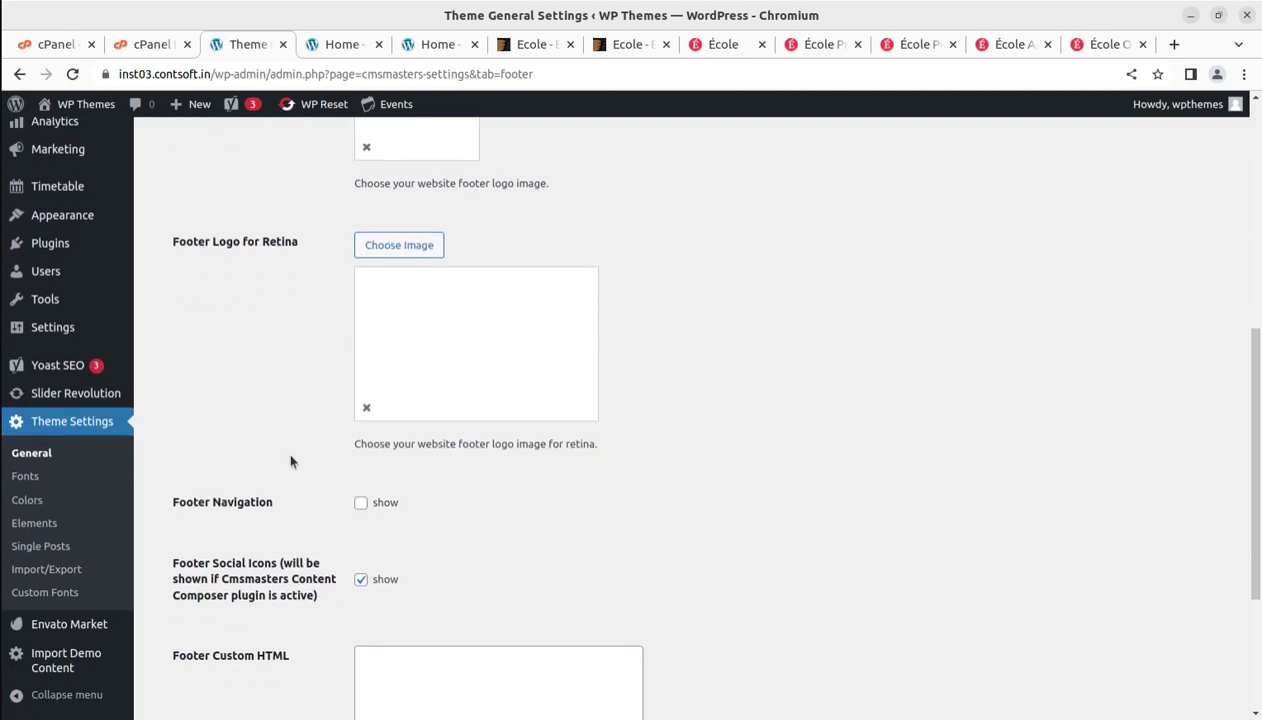
- Review the theme's content font options and its Default and Header color schemes
{"action": "left_click", "coordinate": [26, 478]}
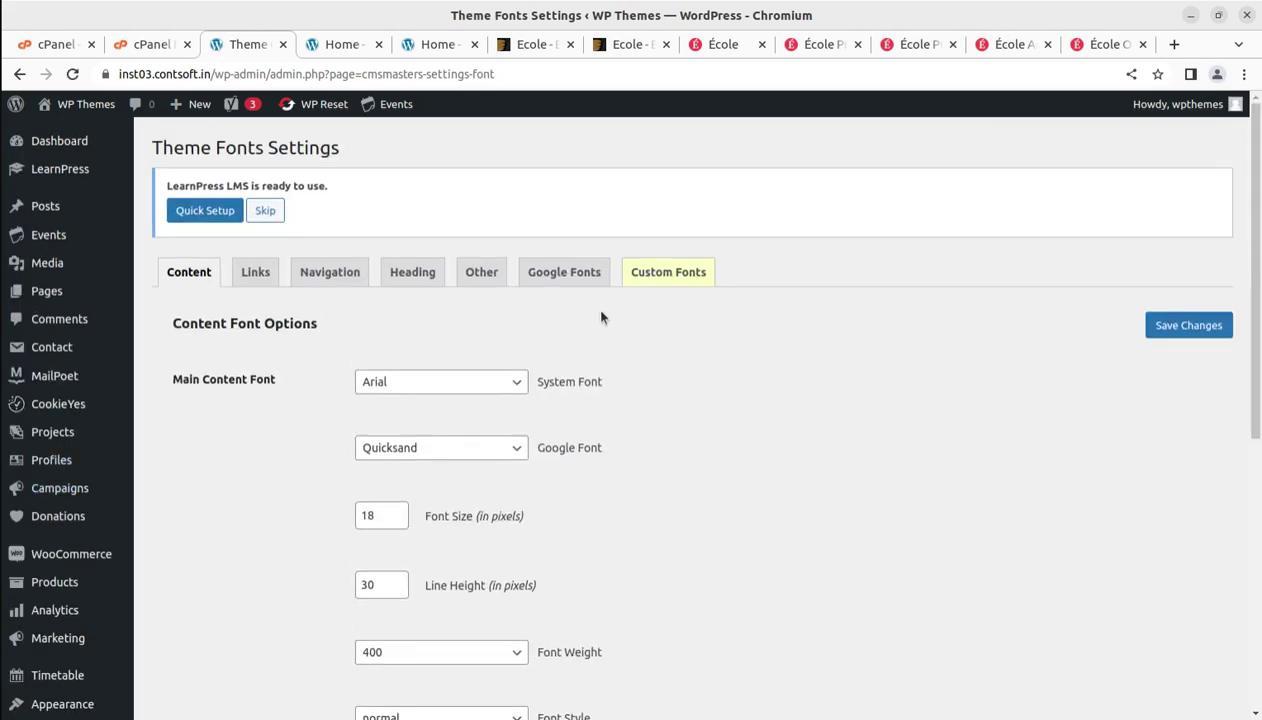
{"action": "scroll", "coordinate": [601, 317], "scroll_direction": "down", "scroll_amount": 2}
{"action": "scroll", "coordinate": [485, 315], "scroll_direction": "down", "scroll_amount": 3}
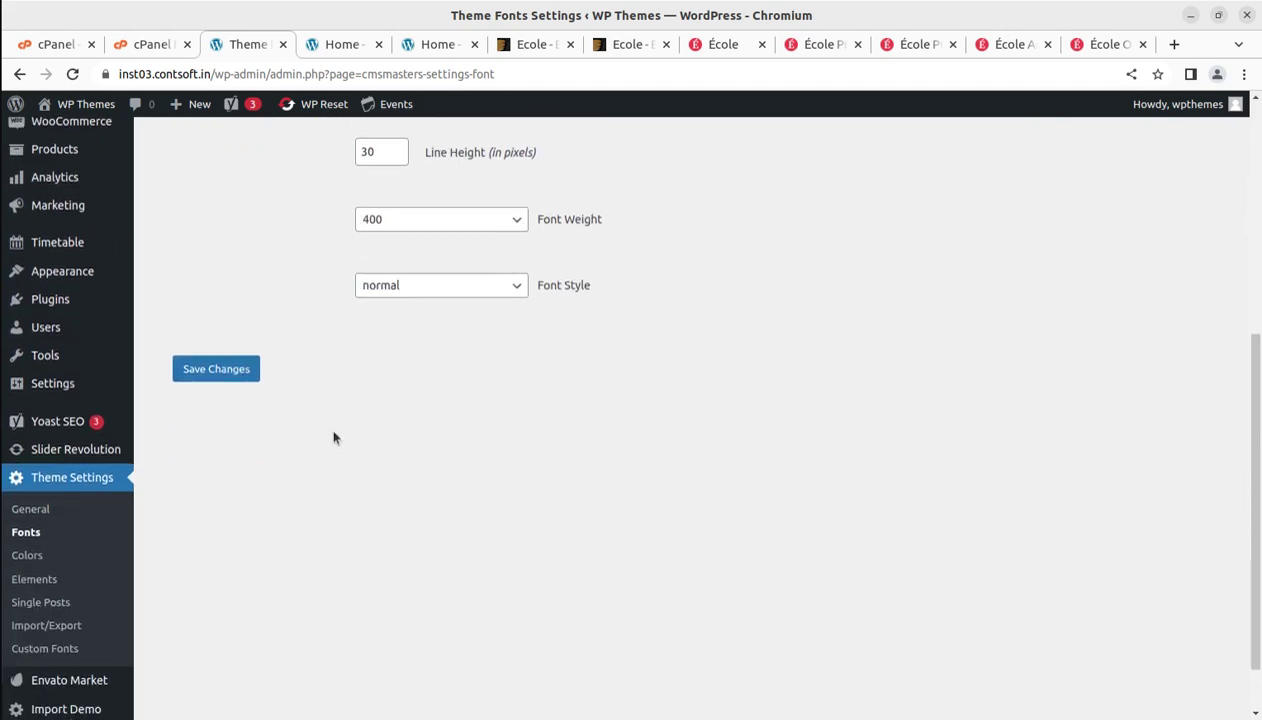
{"action": "left_click", "coordinate": [33, 558]}
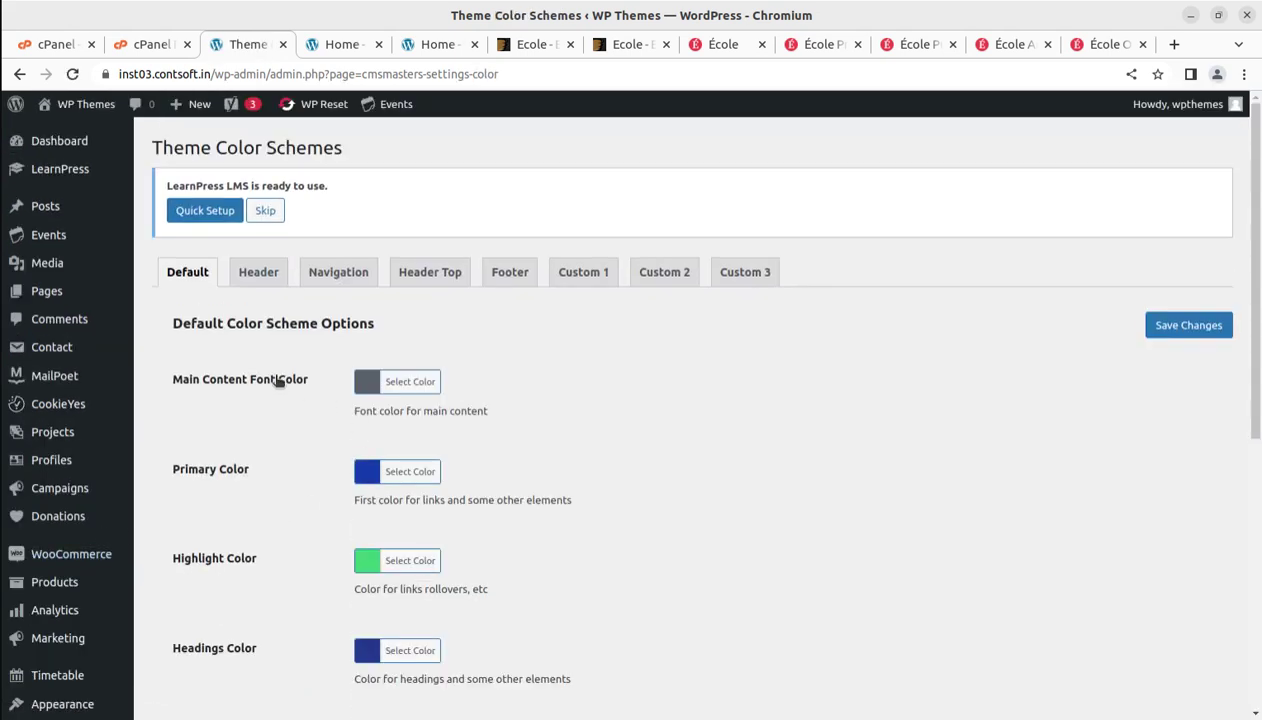
{"action": "left_click", "coordinate": [258, 272]}
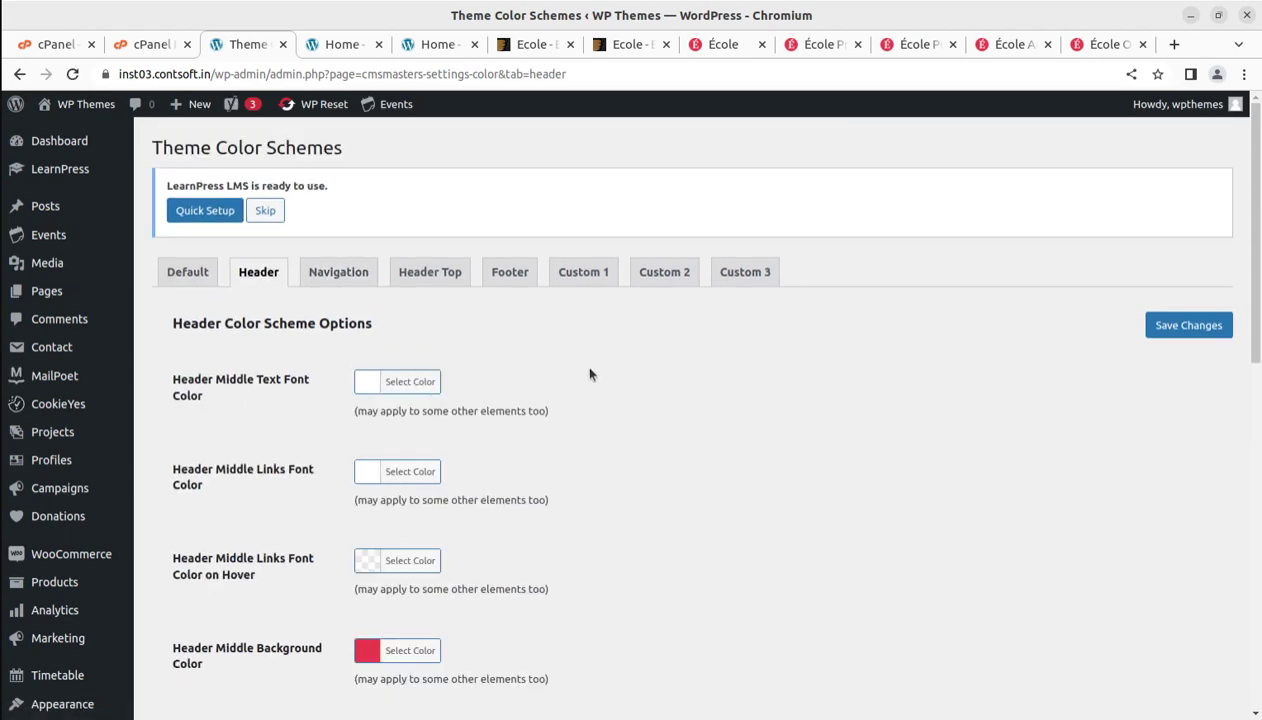
{"action": "scroll", "coordinate": [642, 391], "scroll_direction": "down", "scroll_amount": 6}
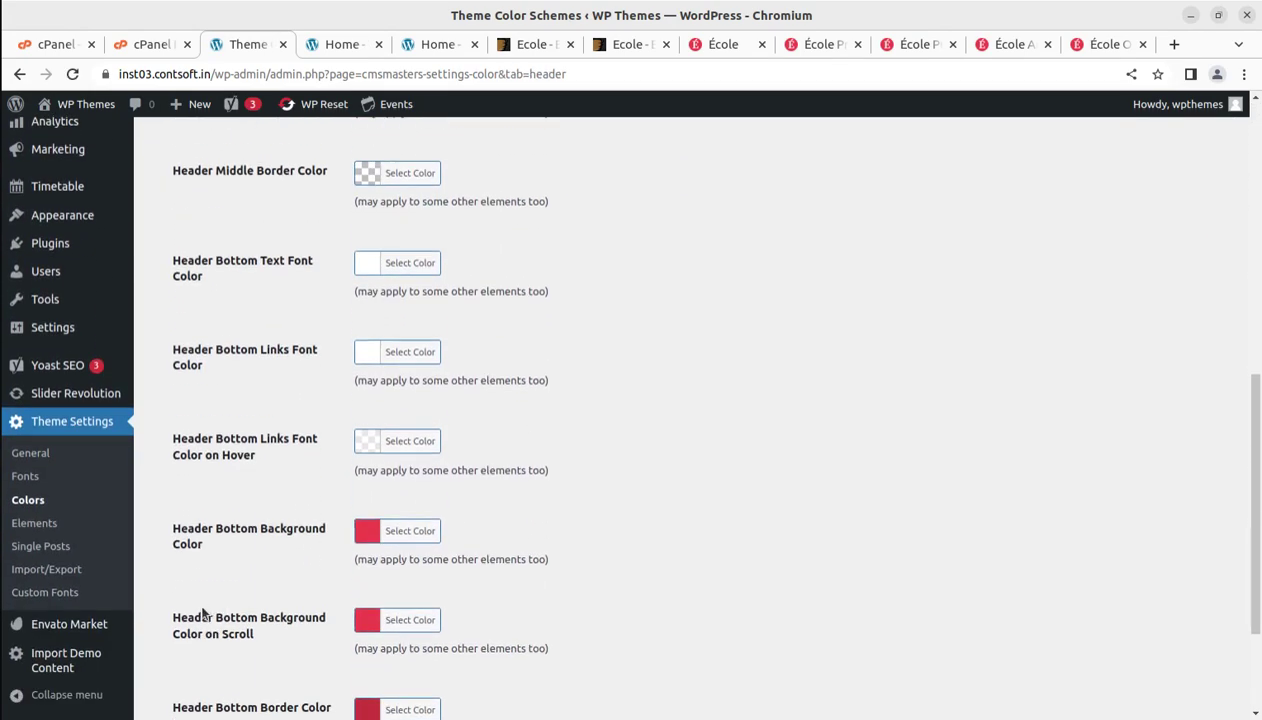
- Review the theme's Elements settings, including the social icons, and the Single Posts blog post options
{"action": "left_click", "coordinate": [40, 531]}
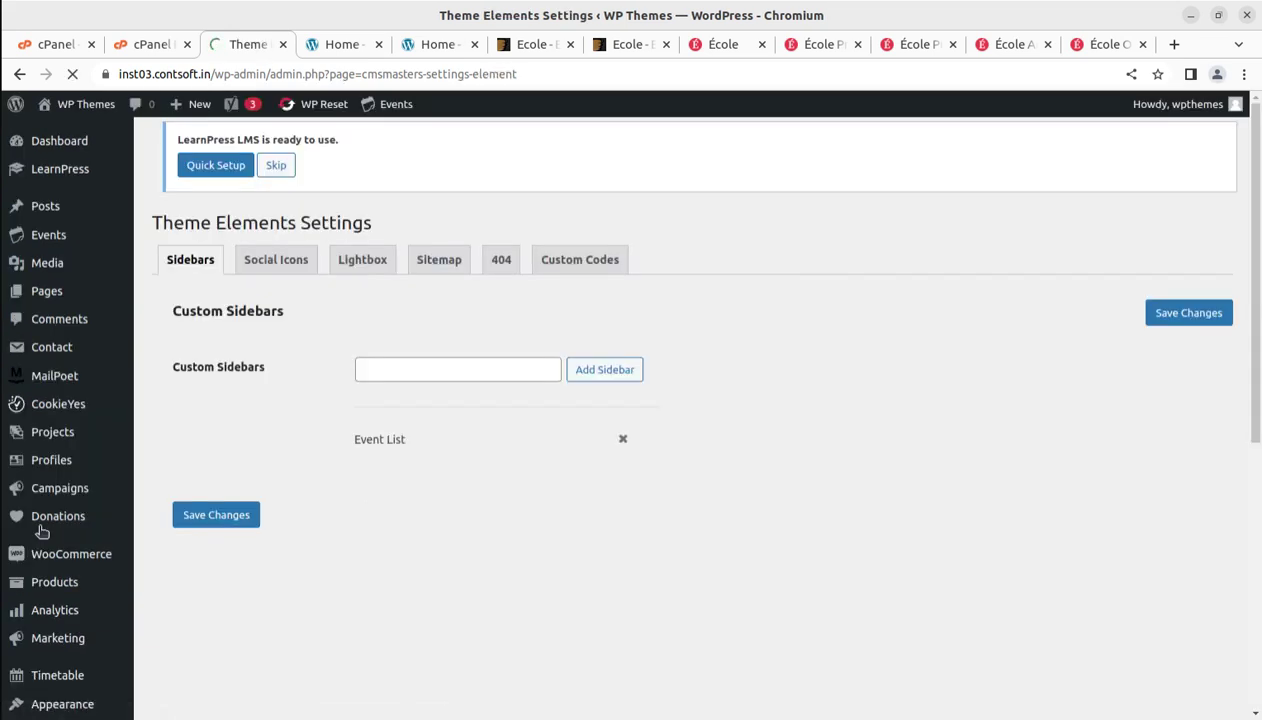
{"action": "left_click", "coordinate": [265, 280]}
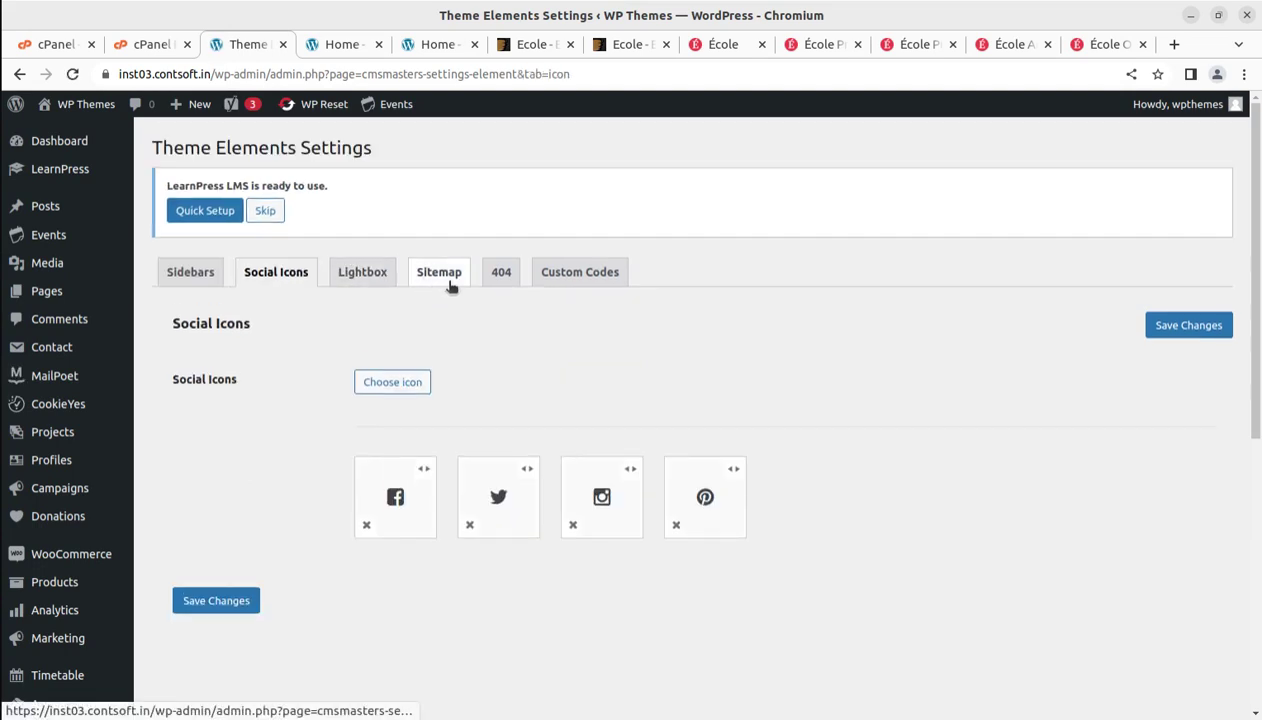
{"action": "scroll", "coordinate": [657, 443], "scroll_direction": "down", "scroll_amount": 5}
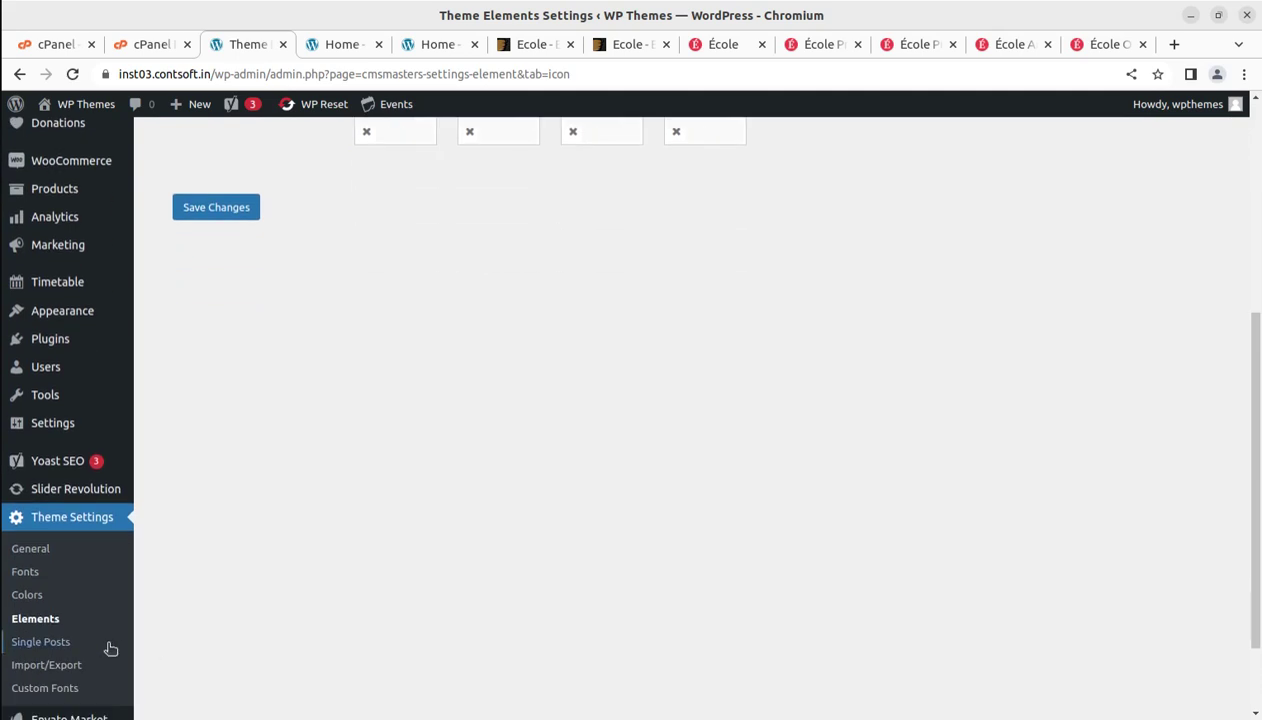
{"action": "left_click", "coordinate": [55, 641]}
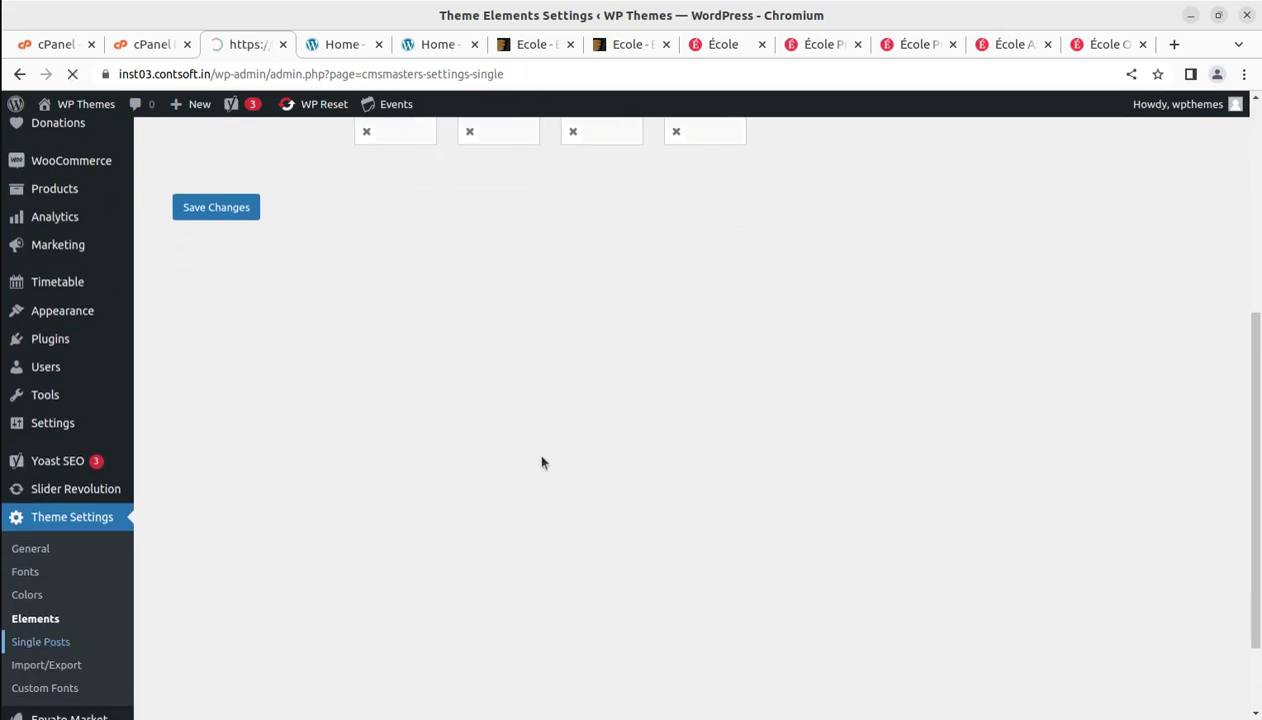
{"action": "scroll", "coordinate": [566, 465], "scroll_direction": "down", "scroll_amount": 1}
{"action": "scroll", "coordinate": [591, 472], "scroll_direction": "down", "scroll_amount": 5}
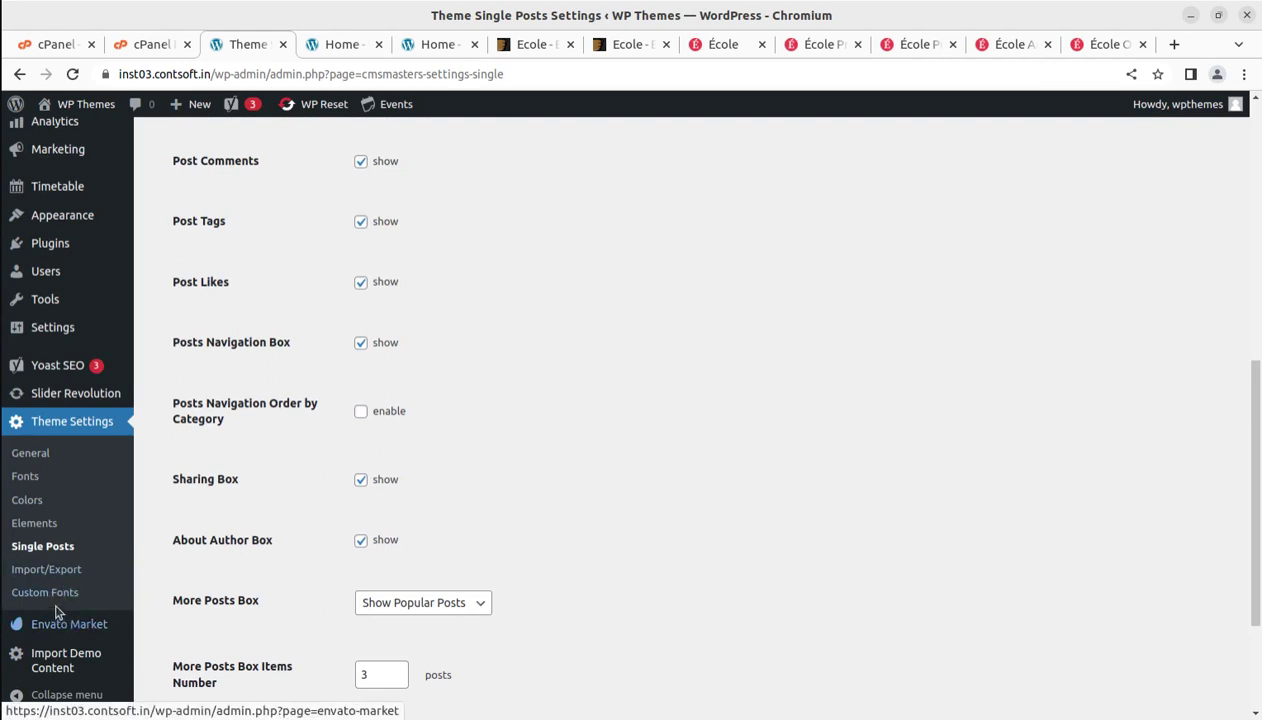
{"action": "scroll", "coordinate": [45, 625], "scroll_direction": "down", "scroll_amount": 2}
{"action": "scroll", "coordinate": [73, 710], "scroll_direction": "up", "scroll_amount": 8}
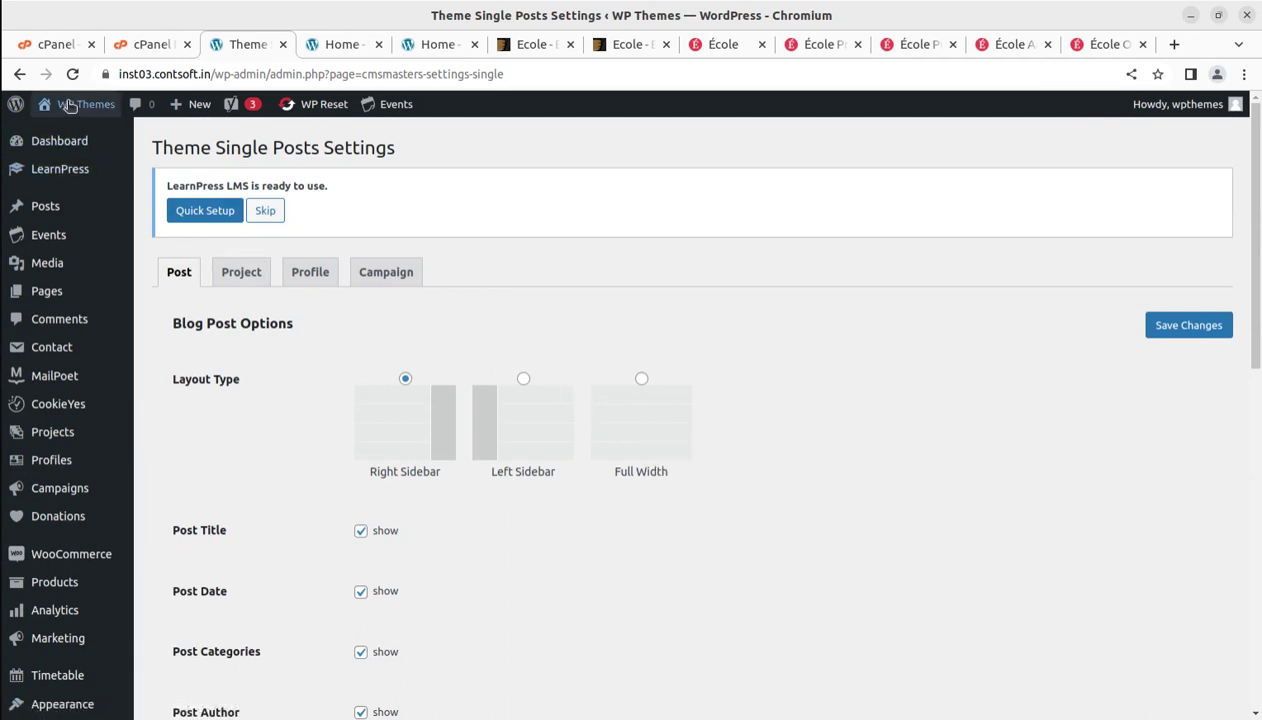
- Load the site's home page in a new browser tab and close one of the older home page tabs
{"action": "mouse_move", "coordinate": [68, 104]}
{"action": "middle_click", "coordinate": [62, 132]}
{"action": "left_click", "coordinate": [310, 45]}
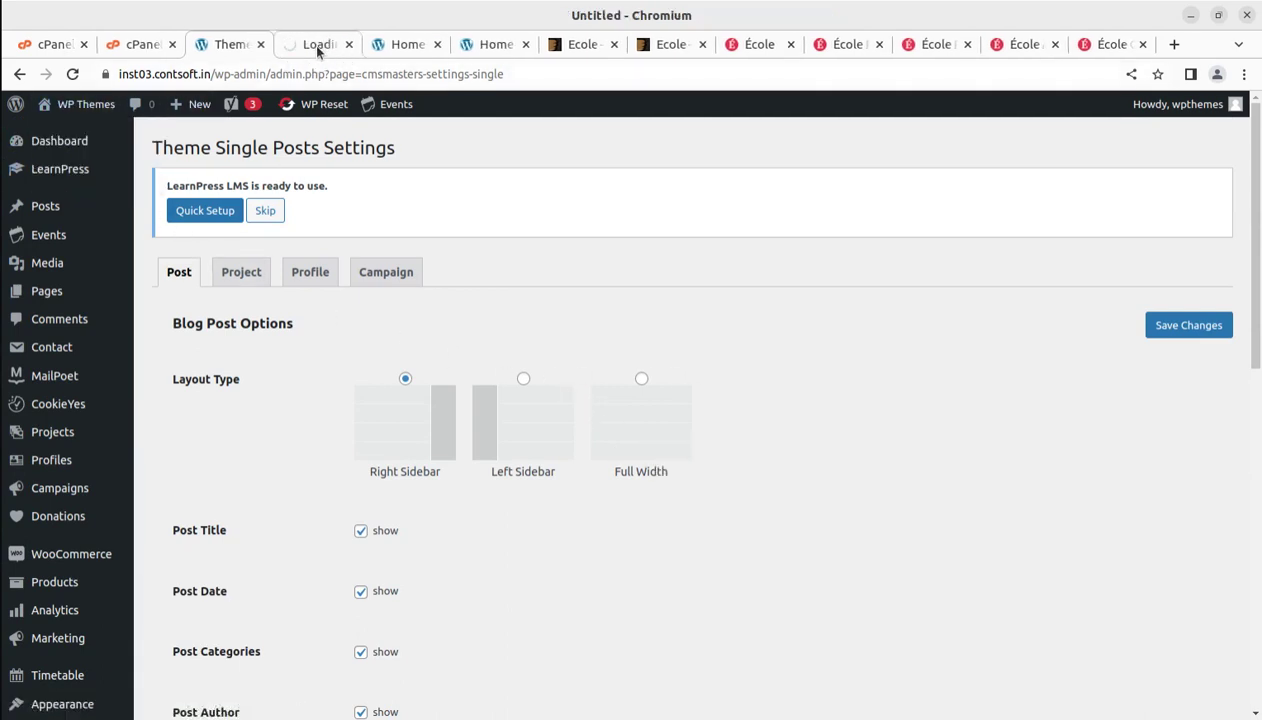
{"action": "left_click", "coordinate": [414, 46]}
{"action": "left_click", "coordinate": [437, 45]}
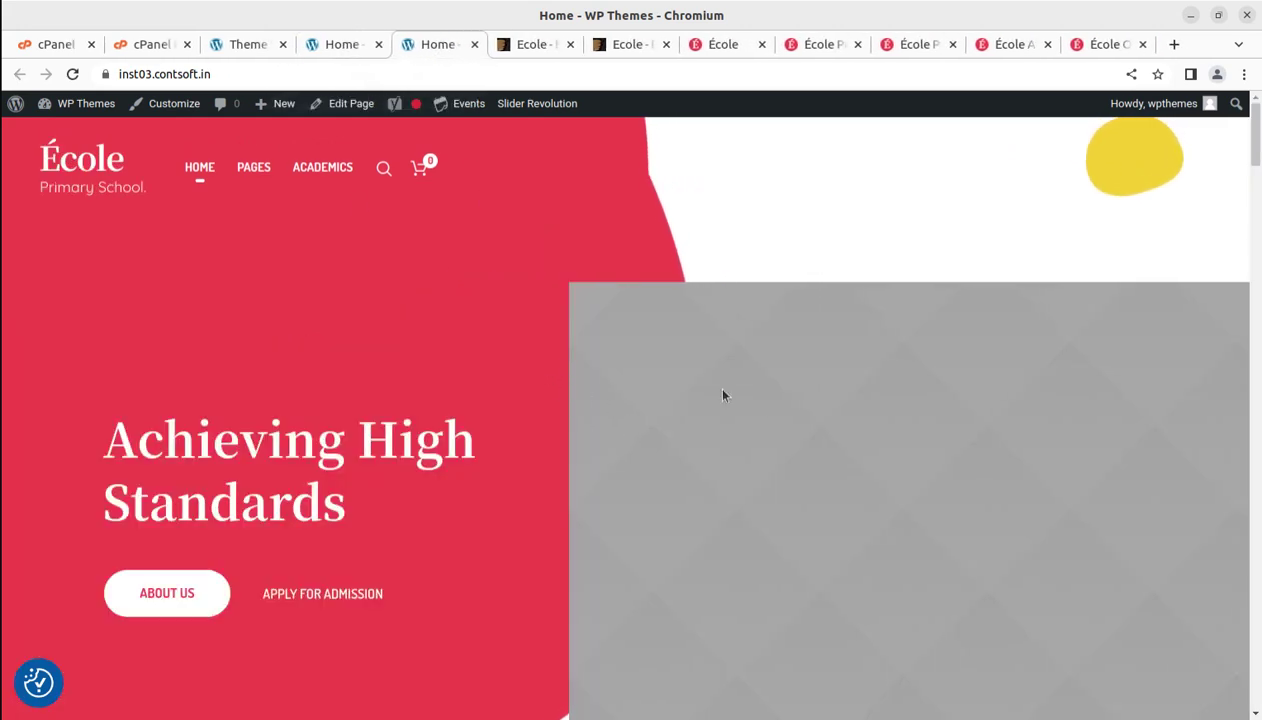
- Open the Home page for editing and examine the Visual Content Composer's elements and the page's sections
{"action": "scroll", "coordinate": [724, 397], "scroll_direction": "down", "scroll_amount": 4}
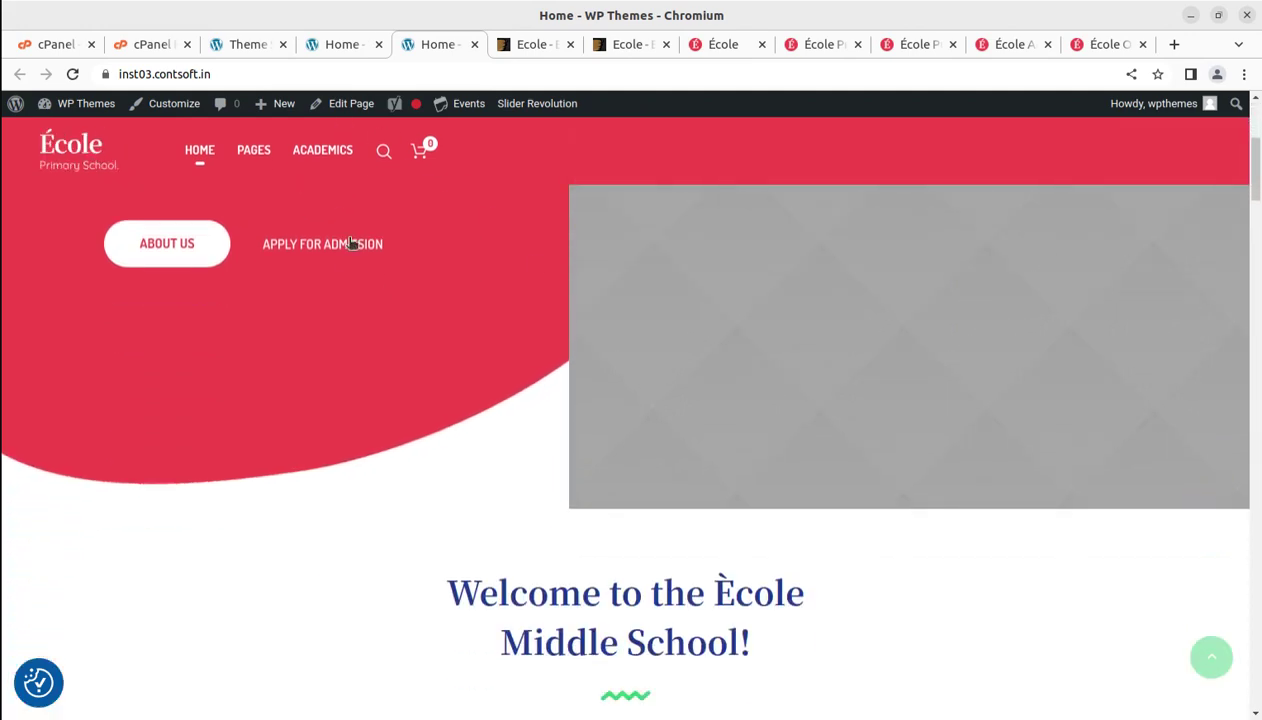
{"action": "left_click", "coordinate": [346, 108]}
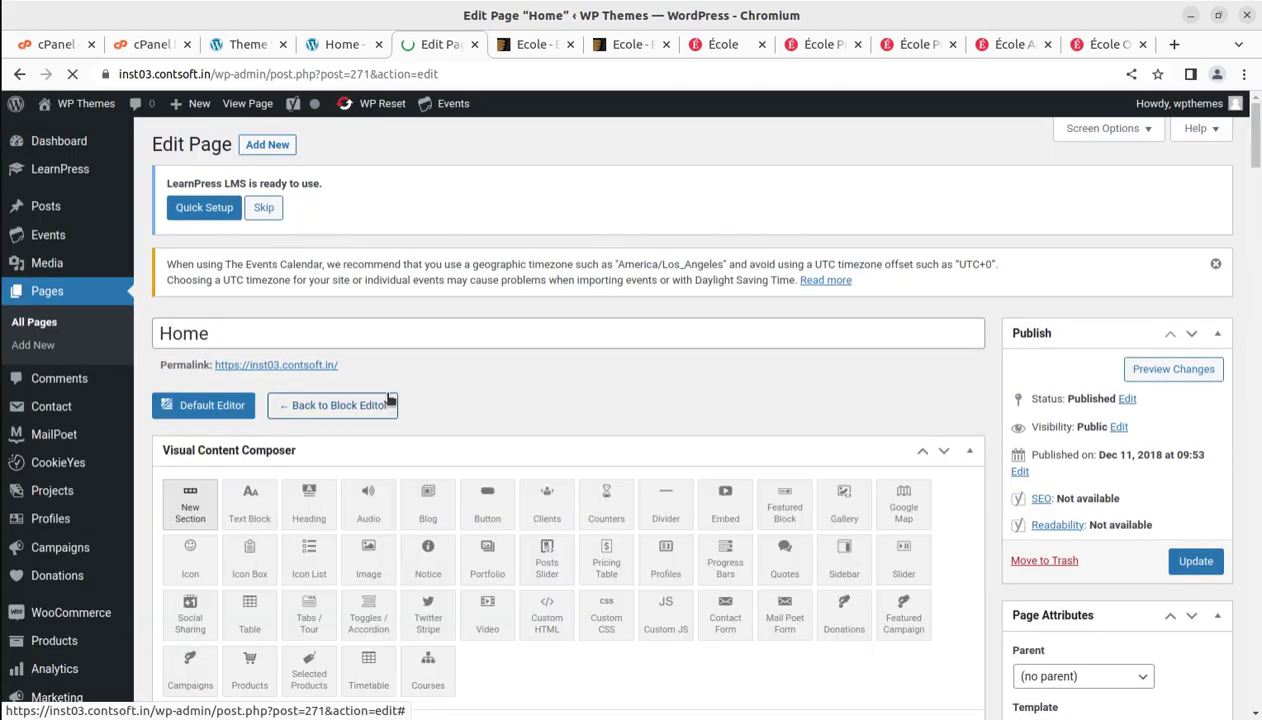
{"action": "scroll", "coordinate": [334, 474], "scroll_direction": "down", "scroll_amount": 2}
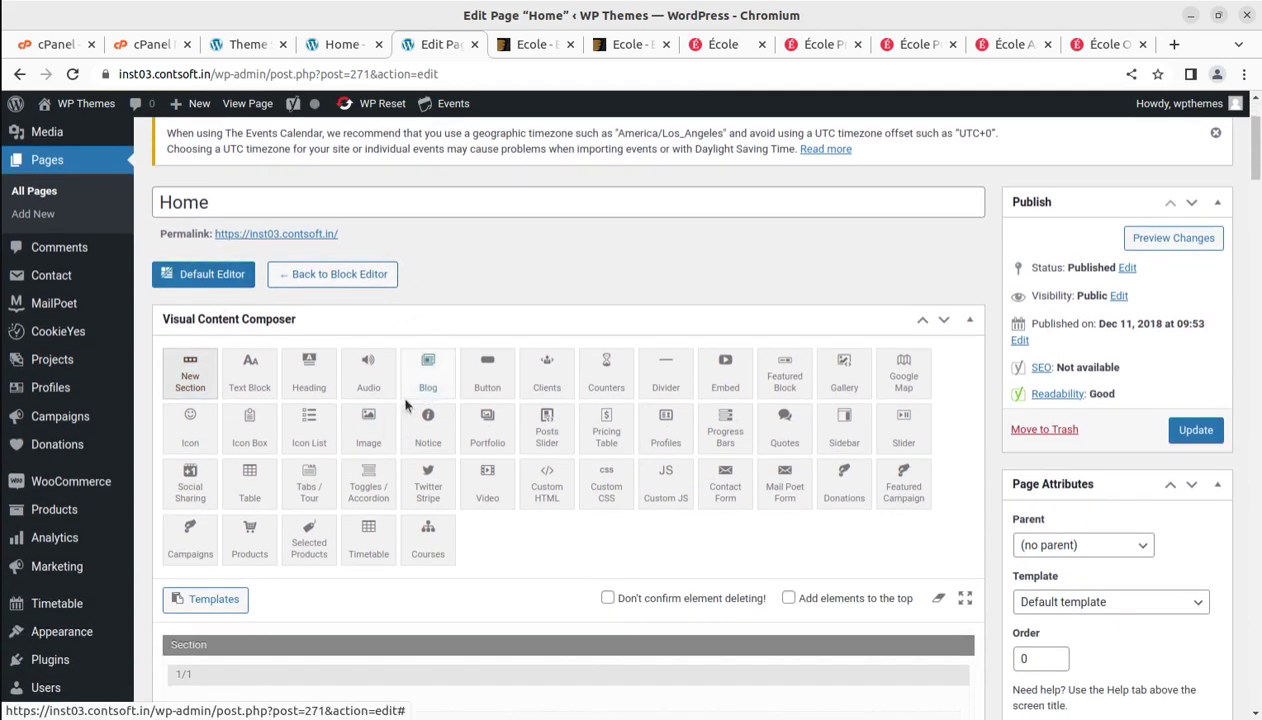
{"action": "scroll", "coordinate": [406, 404], "scroll_direction": "down", "scroll_amount": 4}
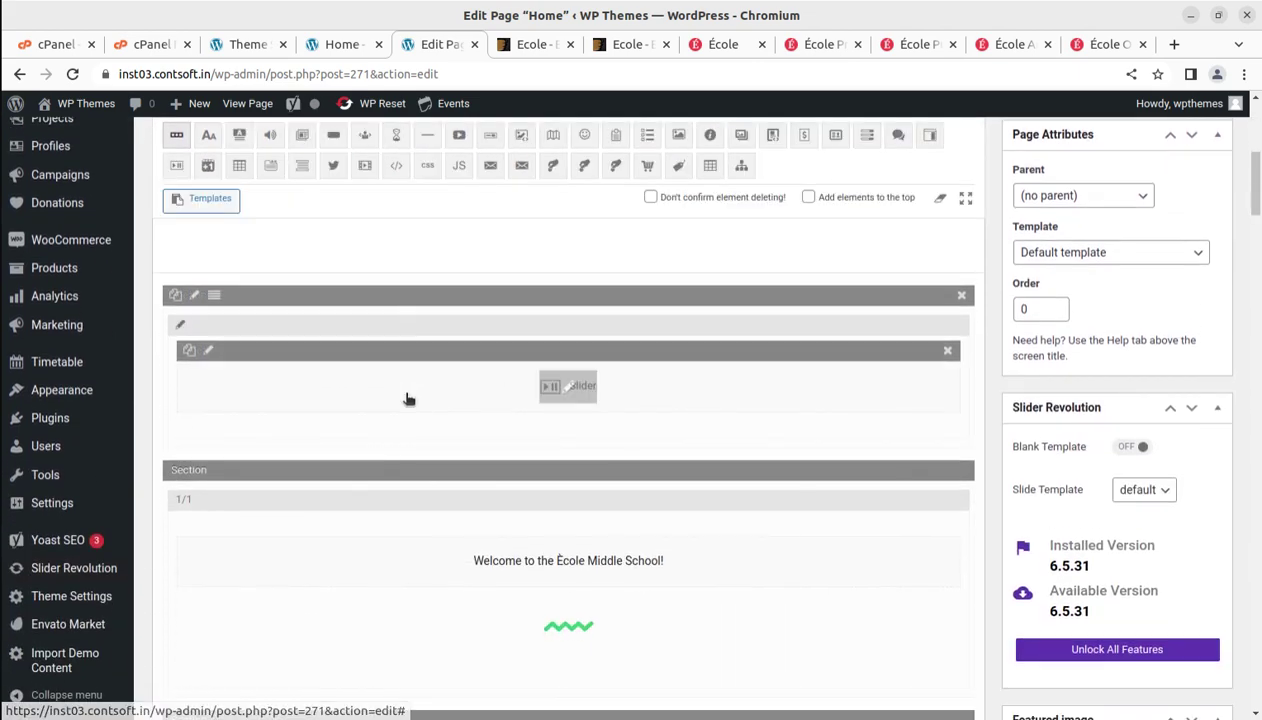
{"action": "scroll", "coordinate": [408, 399], "scroll_direction": "up", "scroll_amount": 8}
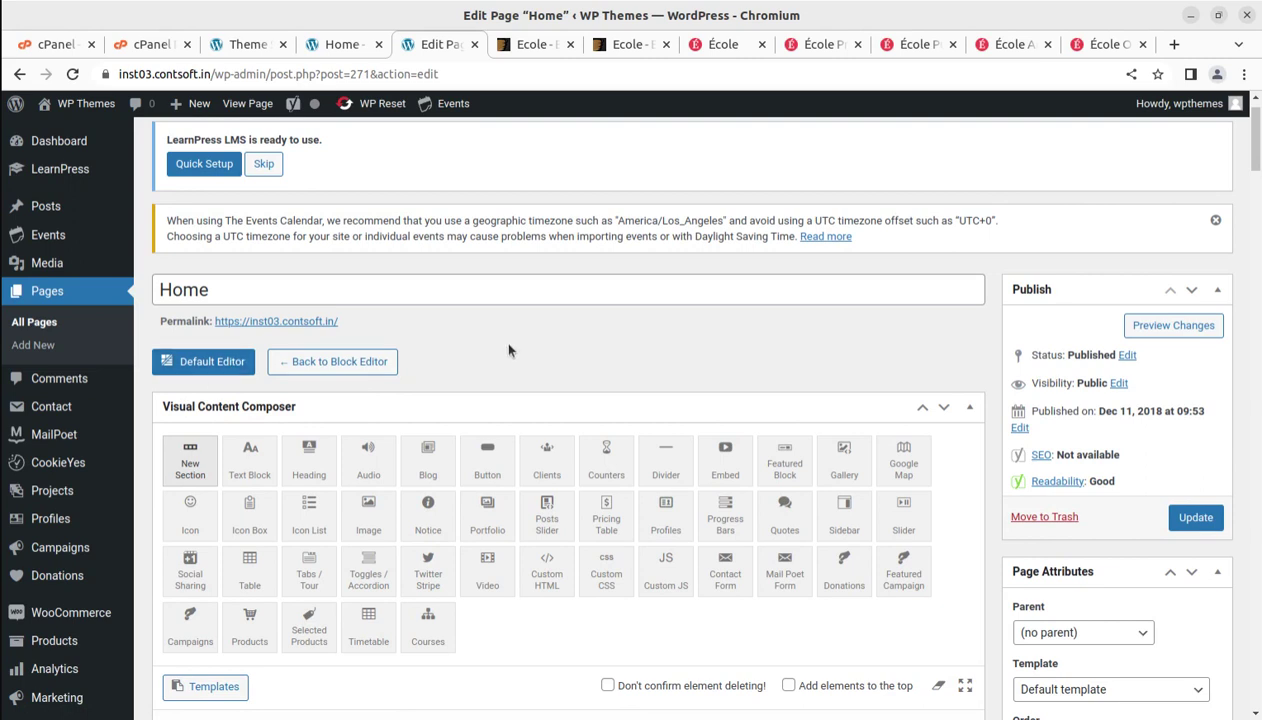
{"action": "scroll", "coordinate": [545, 367], "scroll_direction": "down", "scroll_amount": 4}
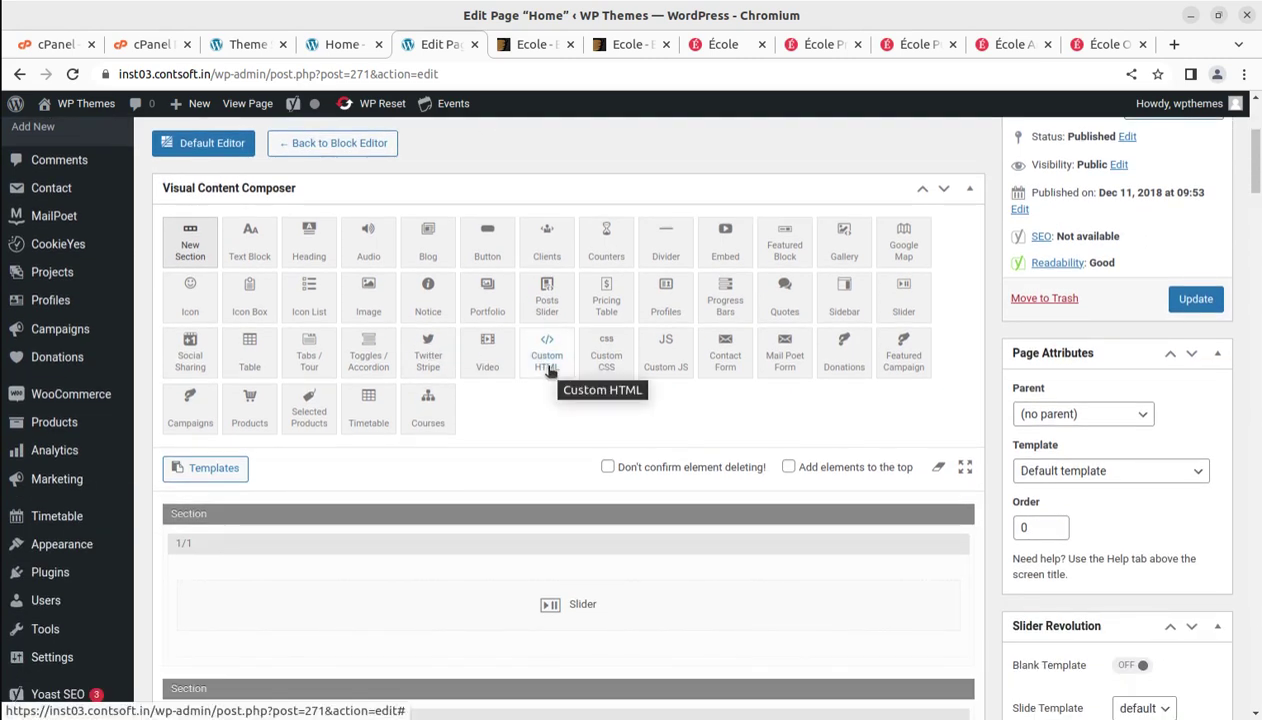
- Inspect the heading text in the settings of the "Welcome to the Ècole Middle School!" heading and close them without updating
{"action": "scroll", "coordinate": [552, 427], "scroll_direction": "down", "scroll_amount": 3}
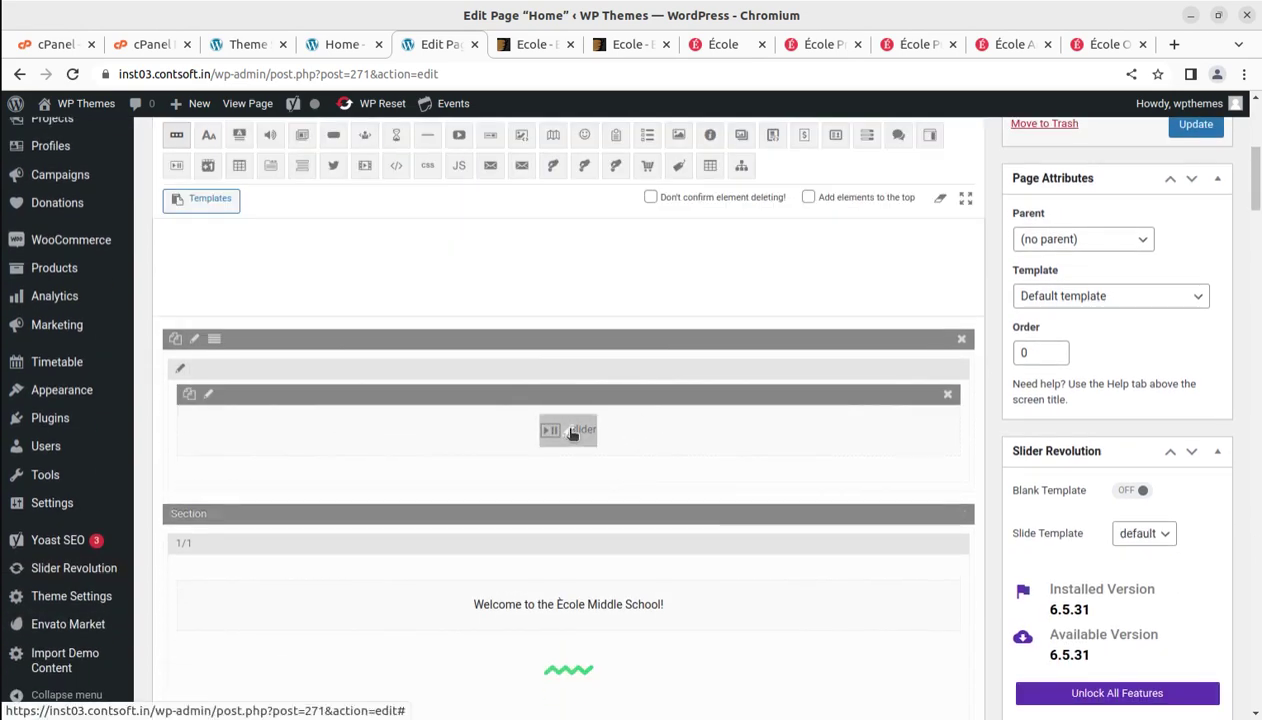
{"action": "scroll", "coordinate": [594, 432], "scroll_direction": "down", "scroll_amount": 5}
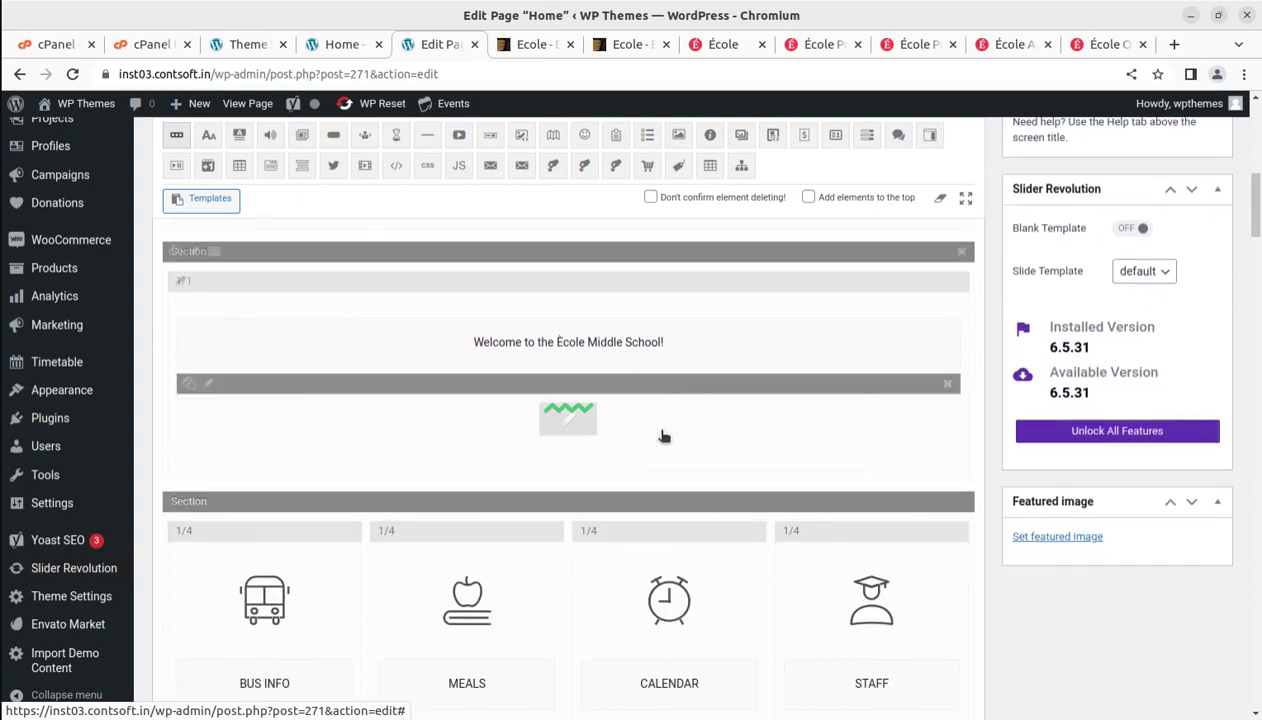
{"action": "left_click", "coordinate": [575, 345]}
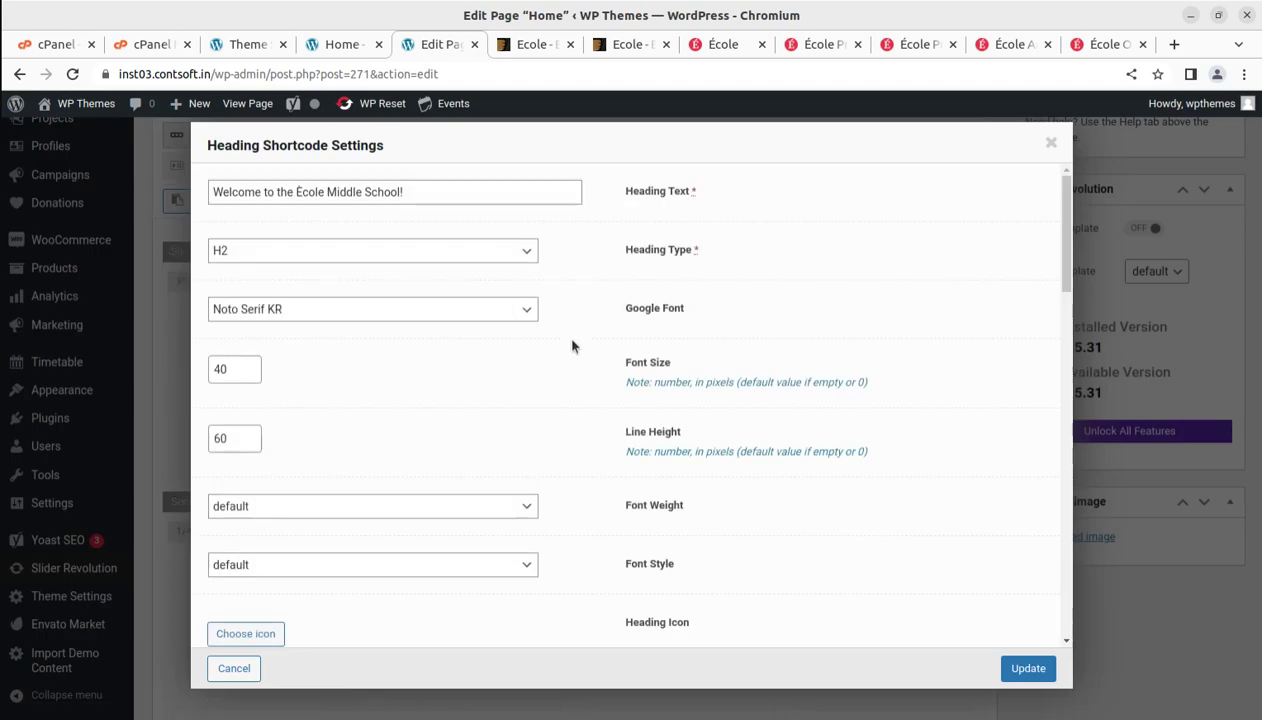
{"action": "left_click_drag", "start_coordinate": [530, 189], "coordinate": [249, 180]}
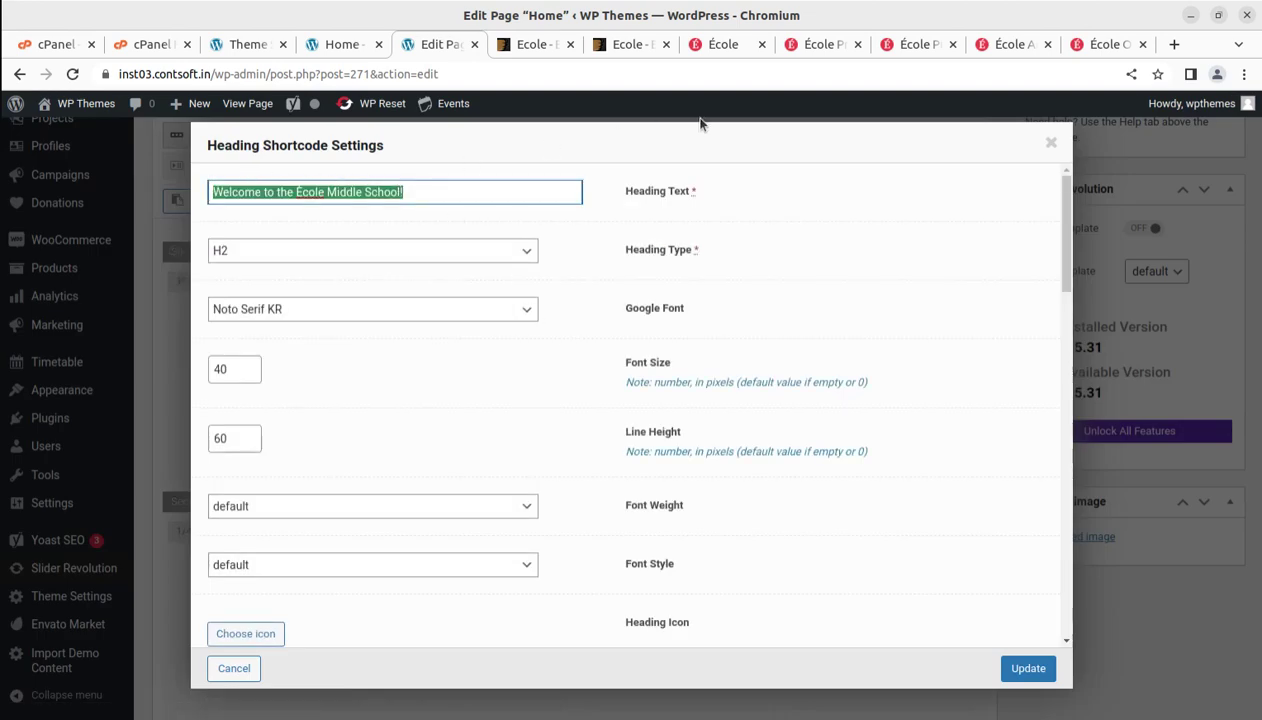
{"action": "left_click", "coordinate": [1052, 143]}
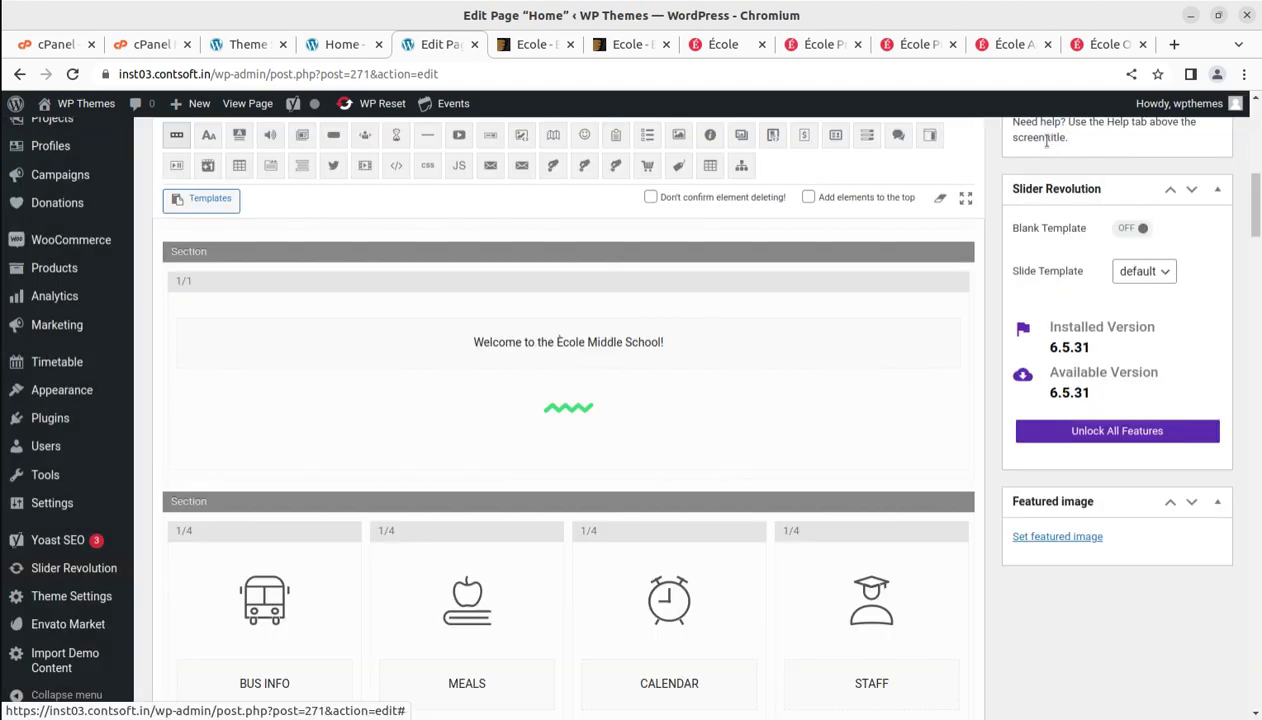
{"action": "left_click_drag", "start_coordinate": [702, 400], "coordinate": [634, 419]}
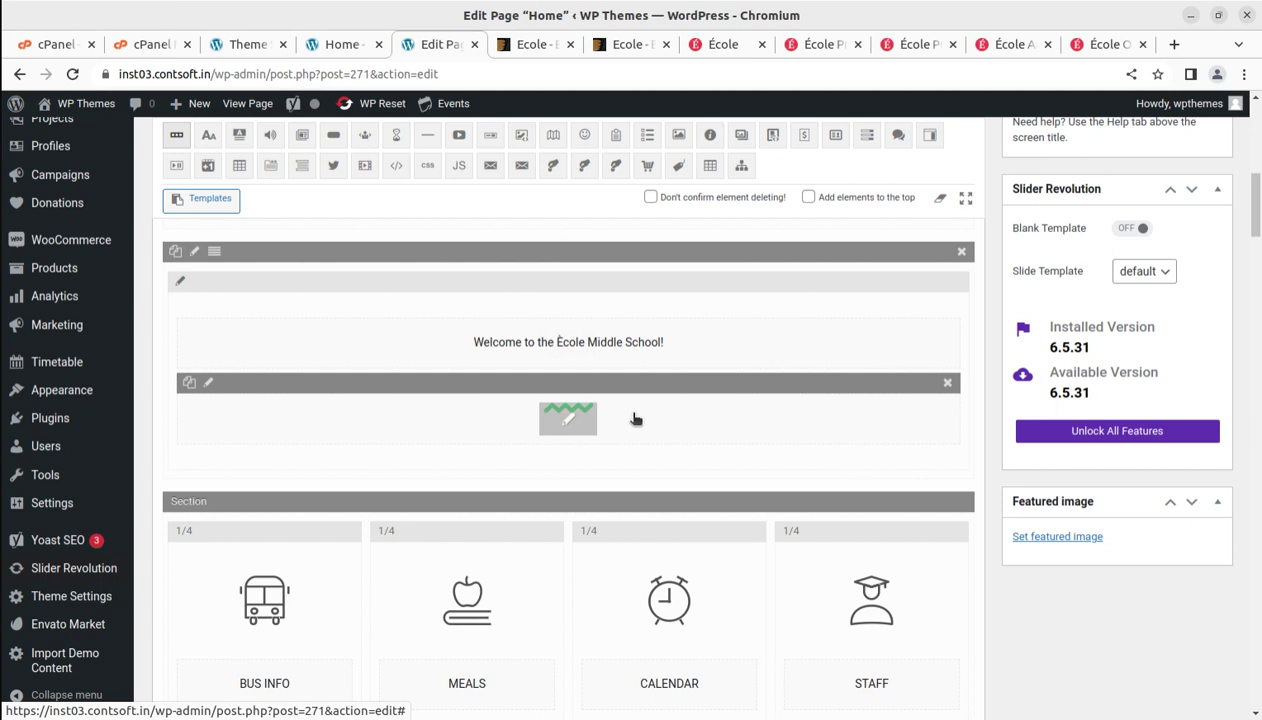
{"action": "left_click_drag", "start_coordinate": [634, 419], "coordinate": [700, 341]}
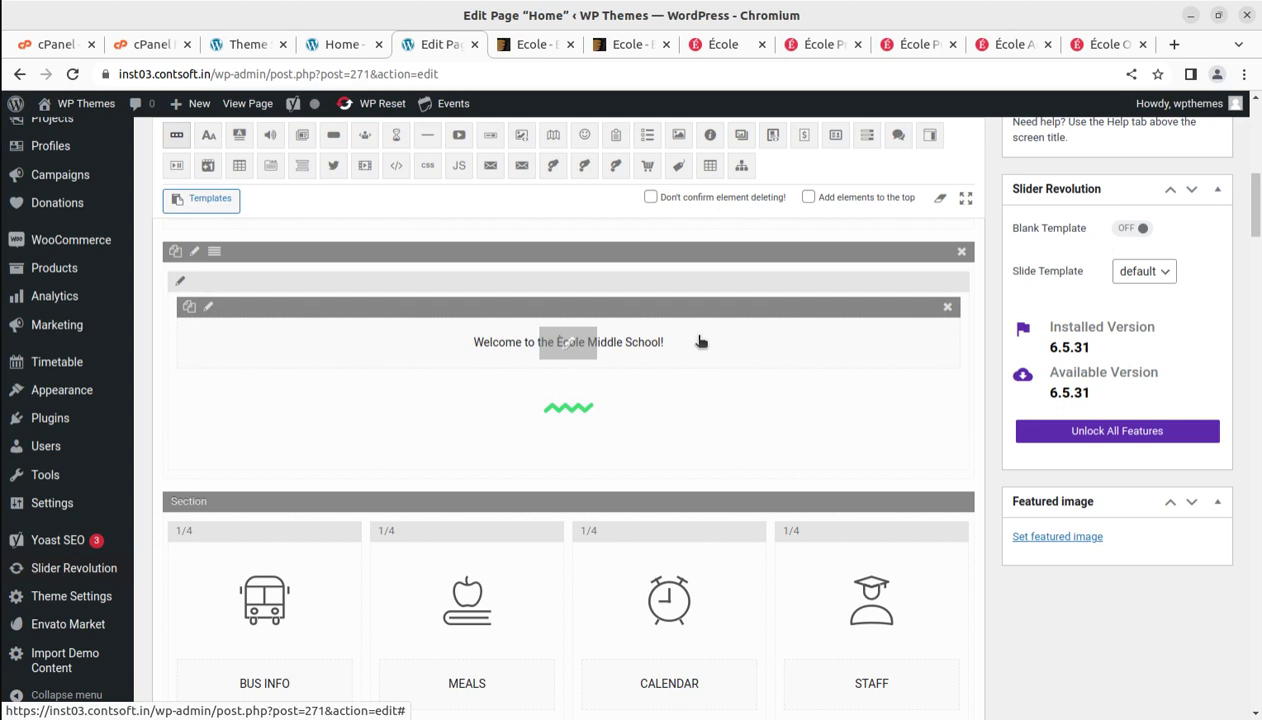
{"action": "left_click_drag", "start_coordinate": [700, 341], "coordinate": [586, 444]}
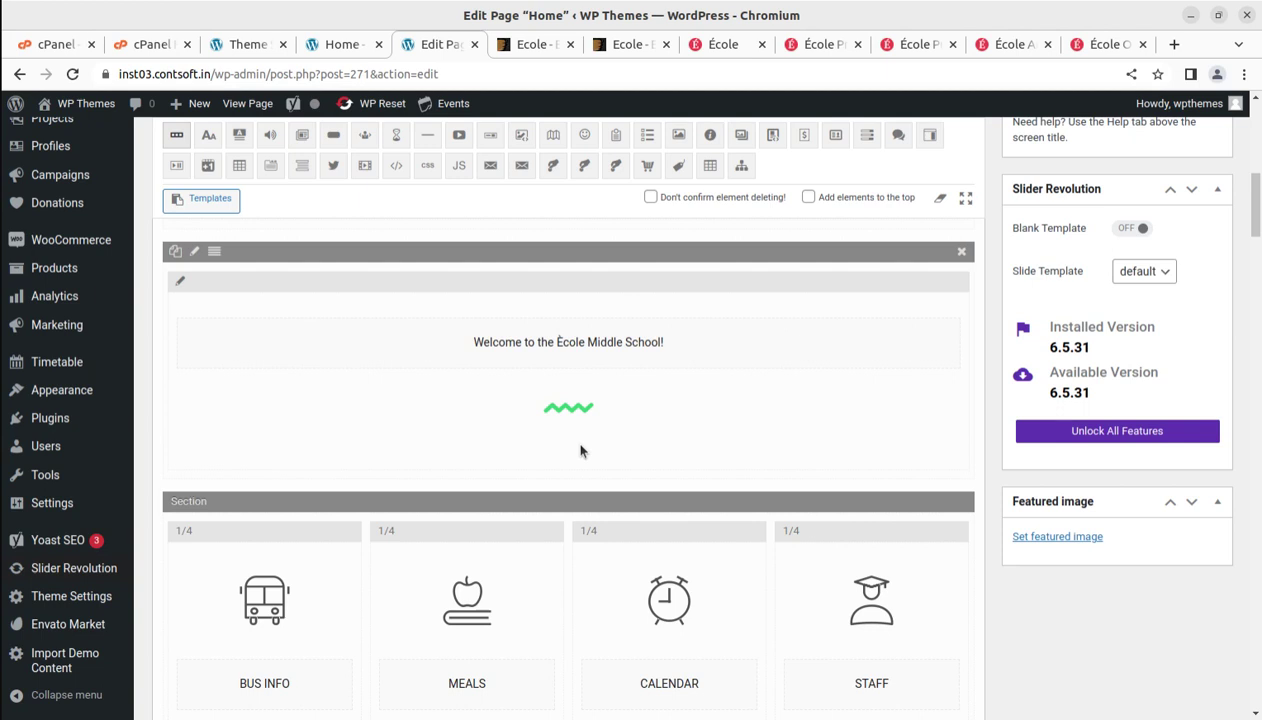
- Inspect the shortcode content of the Featured Block containing "Discover Our School Now" and close its settings without updating
{"action": "scroll", "coordinate": [580, 451], "scroll_direction": "down", "scroll_amount": 5}
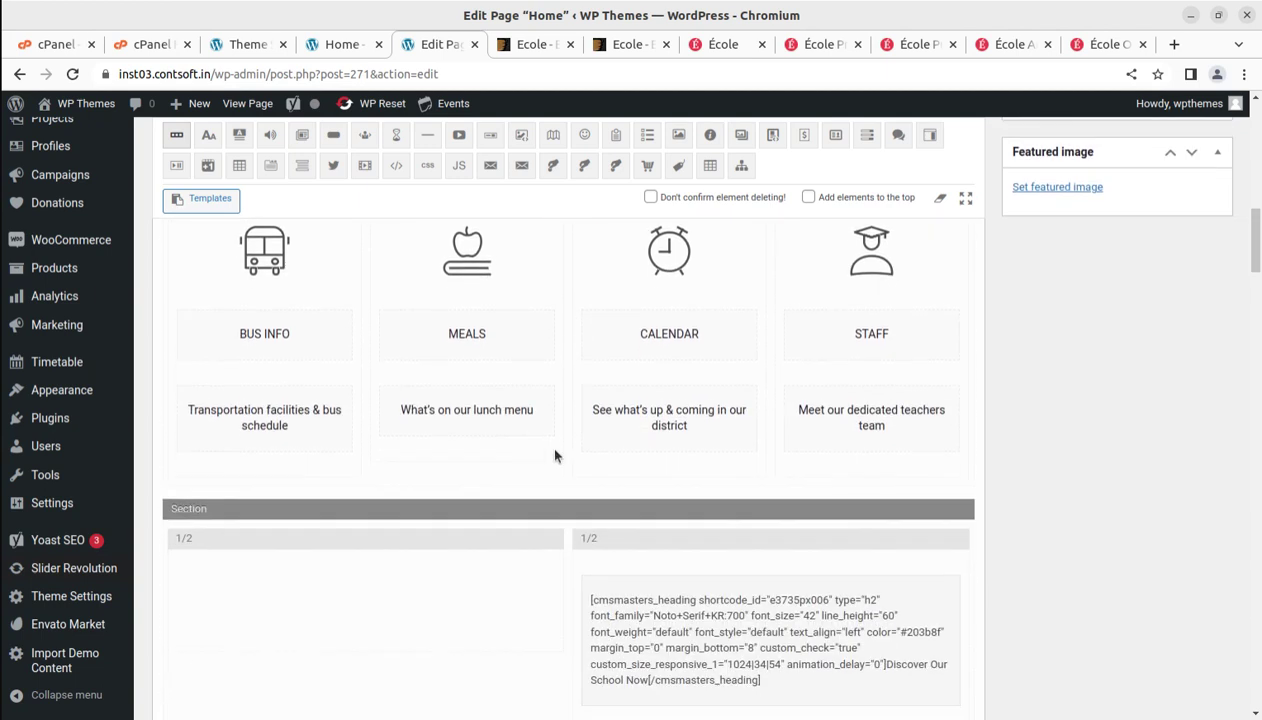
{"action": "scroll", "coordinate": [707, 497], "scroll_direction": "down", "scroll_amount": 3}
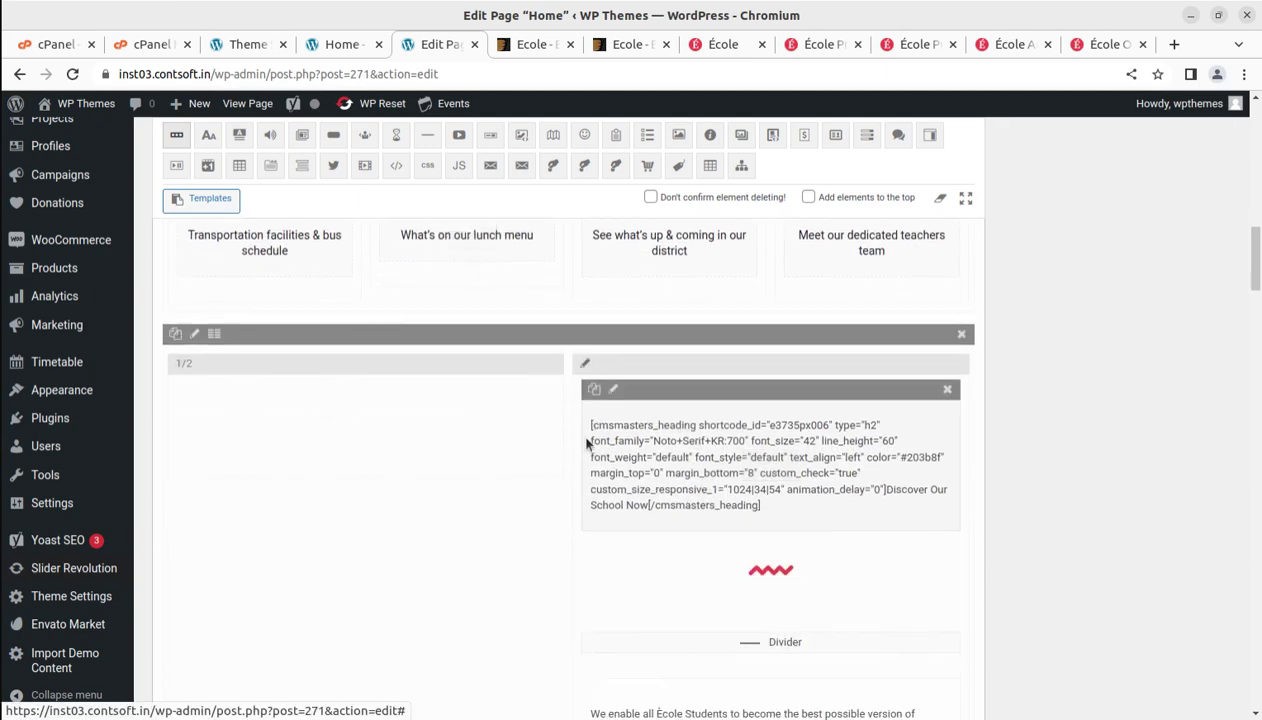
{"action": "left_click_drag", "start_coordinate": [587, 444], "coordinate": [714, 480]}
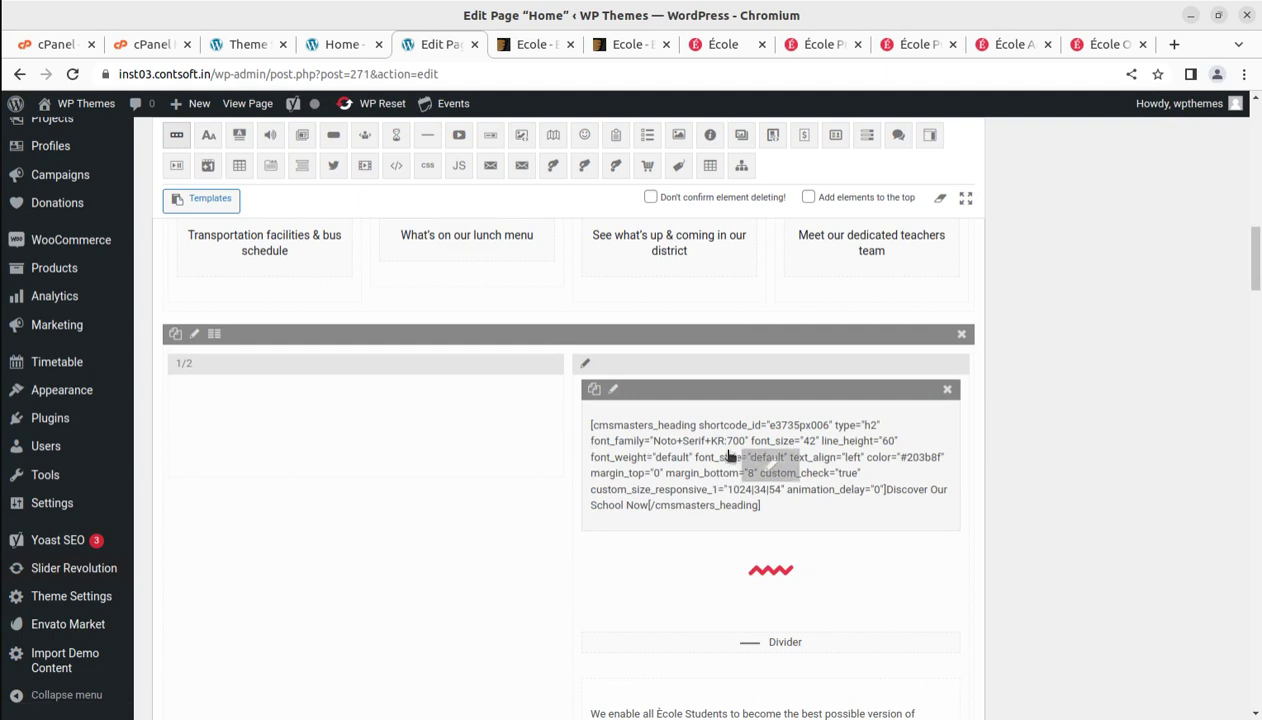
{"action": "left_click_drag", "start_coordinate": [786, 530], "coordinate": [597, 530]}
{"action": "left_click_drag", "start_coordinate": [591, 485], "coordinate": [766, 476]}
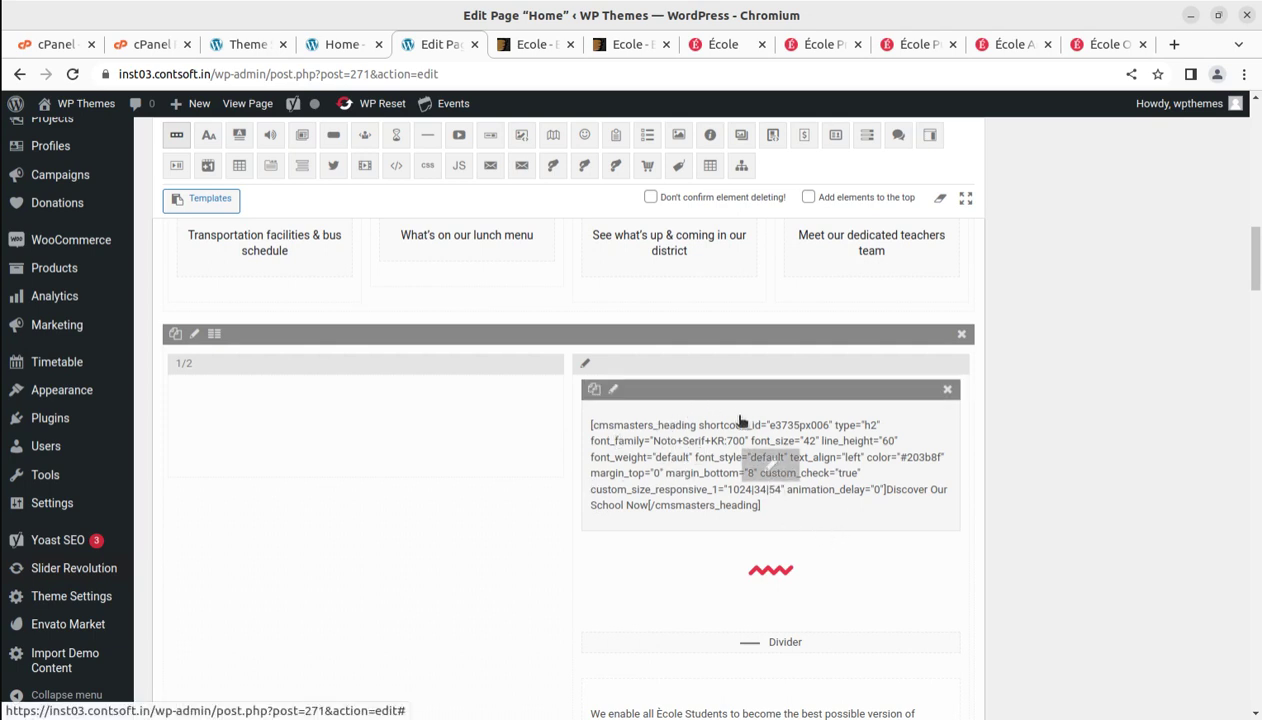
{"action": "double_click", "coordinate": [768, 466]}
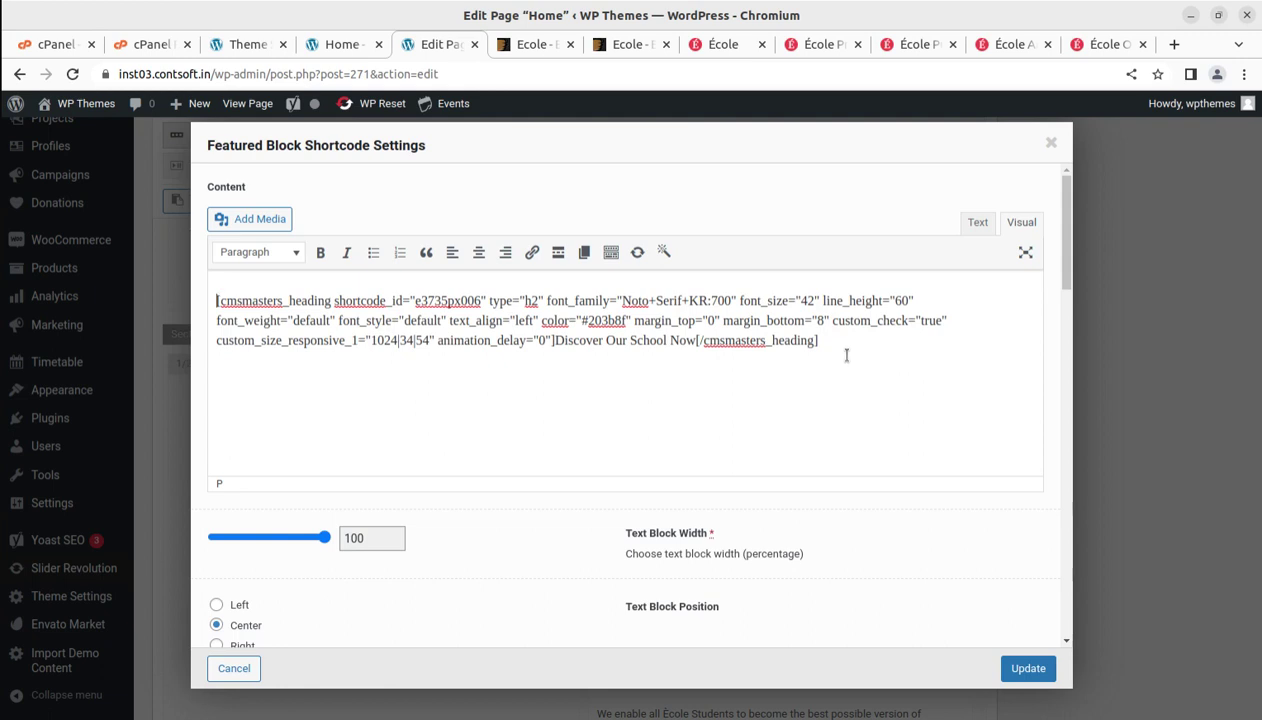
{"action": "left_click_drag", "start_coordinate": [846, 355], "coordinate": [179, 307]}
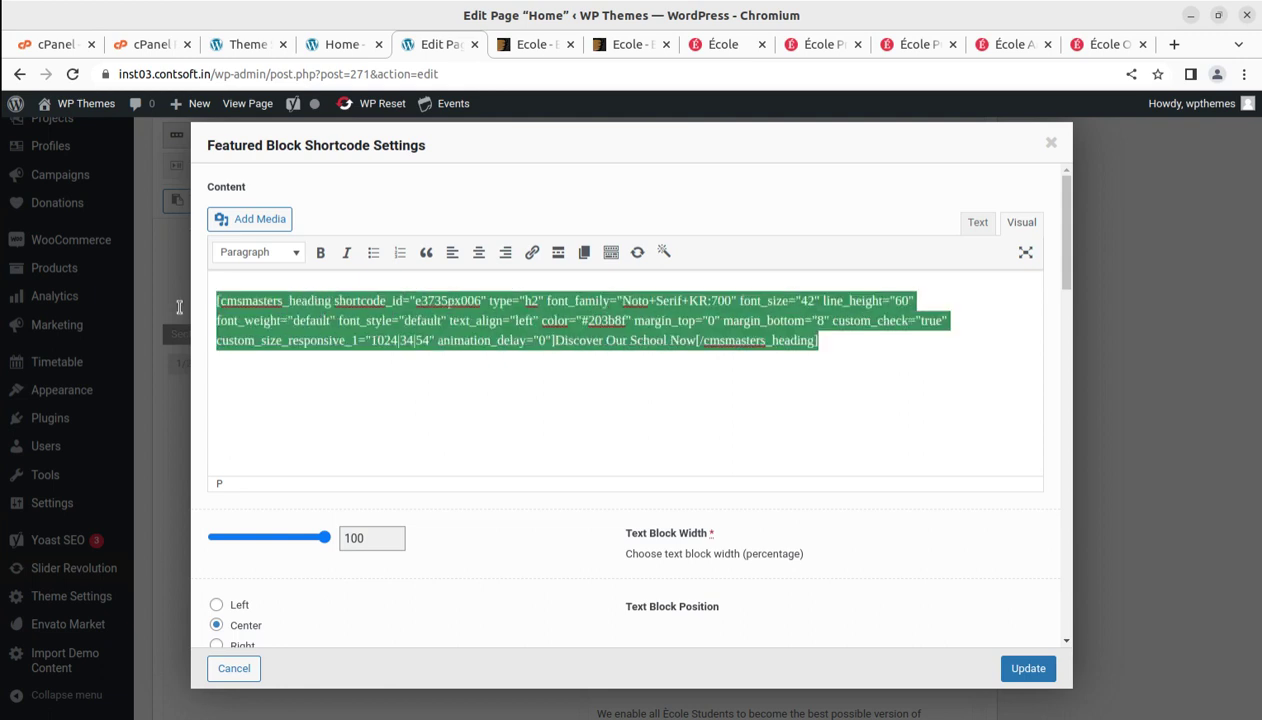
{"action": "left_click", "coordinate": [490, 384]}
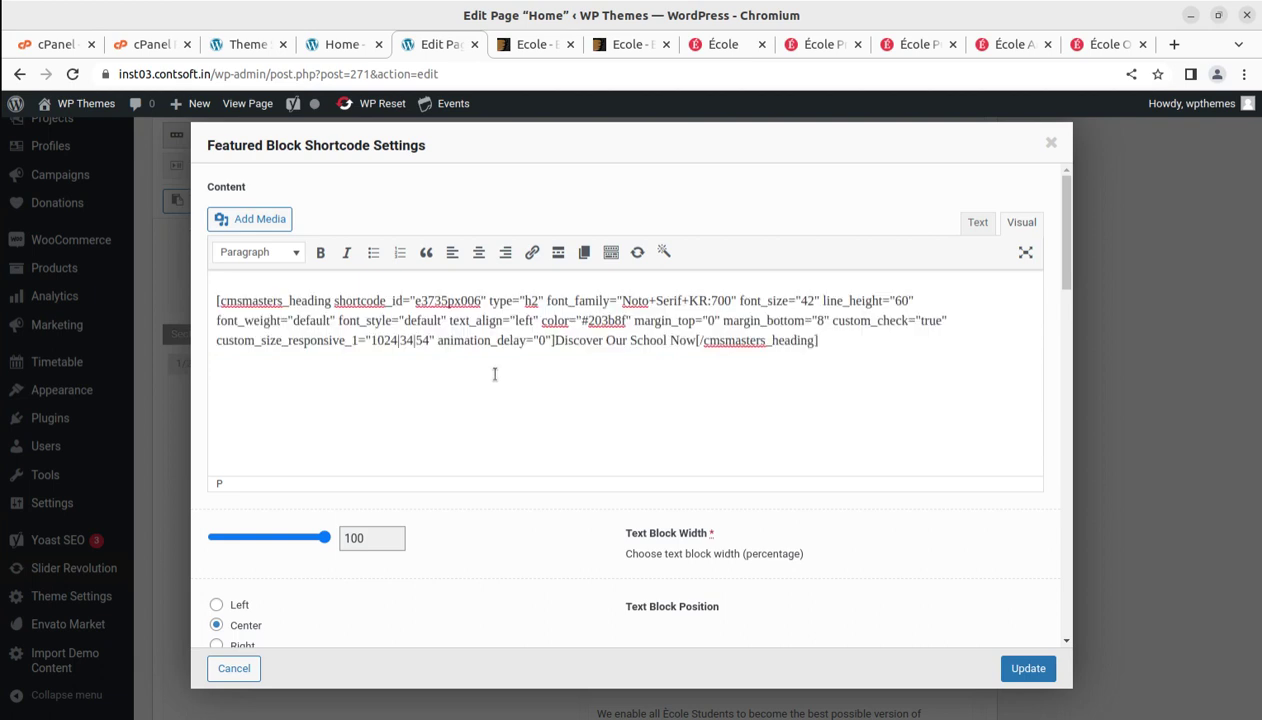
{"action": "left_click", "coordinate": [1051, 143]}
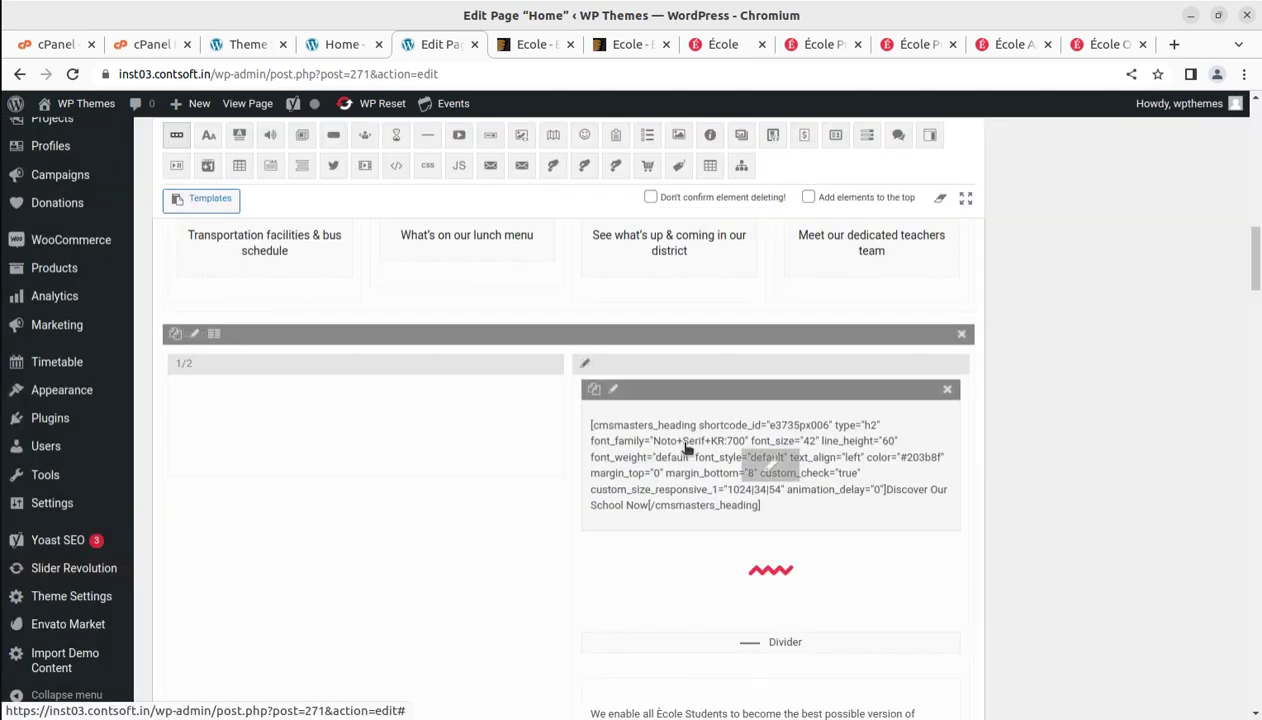
- Examine the Home page's remaining composer sections, from School News through Upcoming Events and Co-Curricular Activities to the Yoast SEO box
{"action": "scroll", "coordinate": [697, 449], "scroll_direction": "down", "scroll_amount": 5}
{"action": "scroll", "coordinate": [381, 431], "scroll_direction": "down", "scroll_amount": 5}
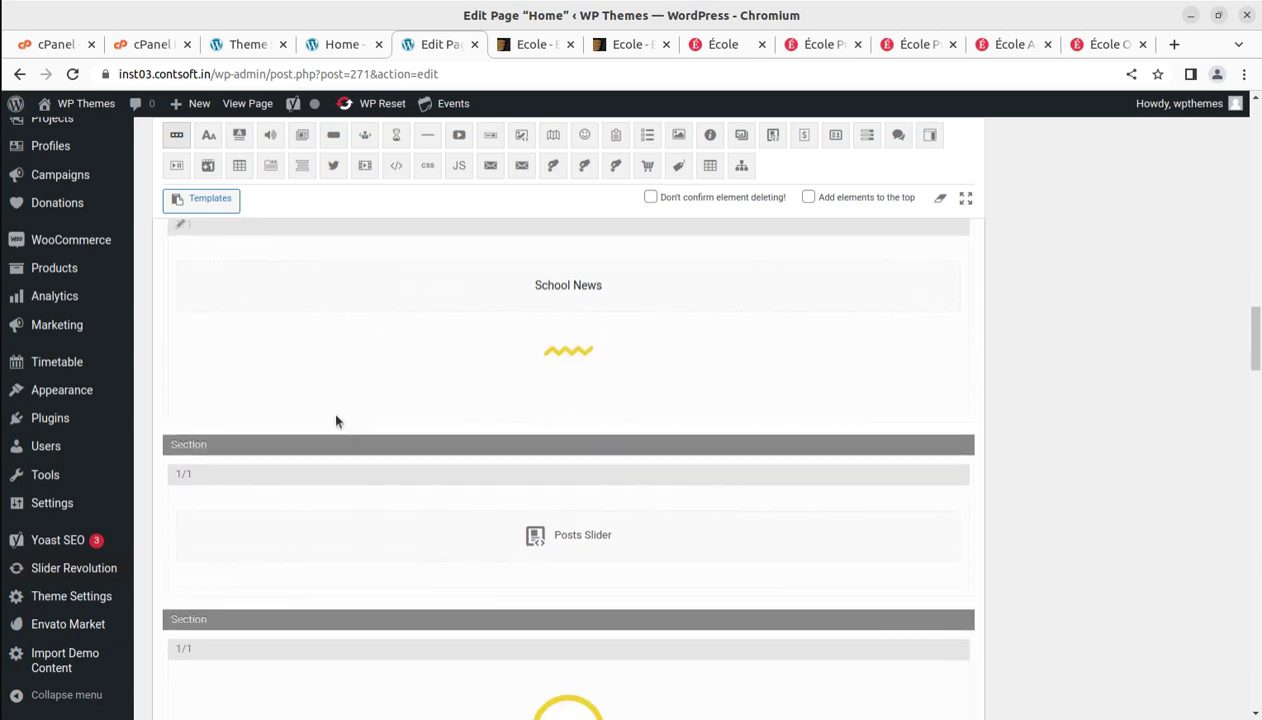
{"action": "scroll", "coordinate": [527, 407], "scroll_direction": "down", "scroll_amount": 8}
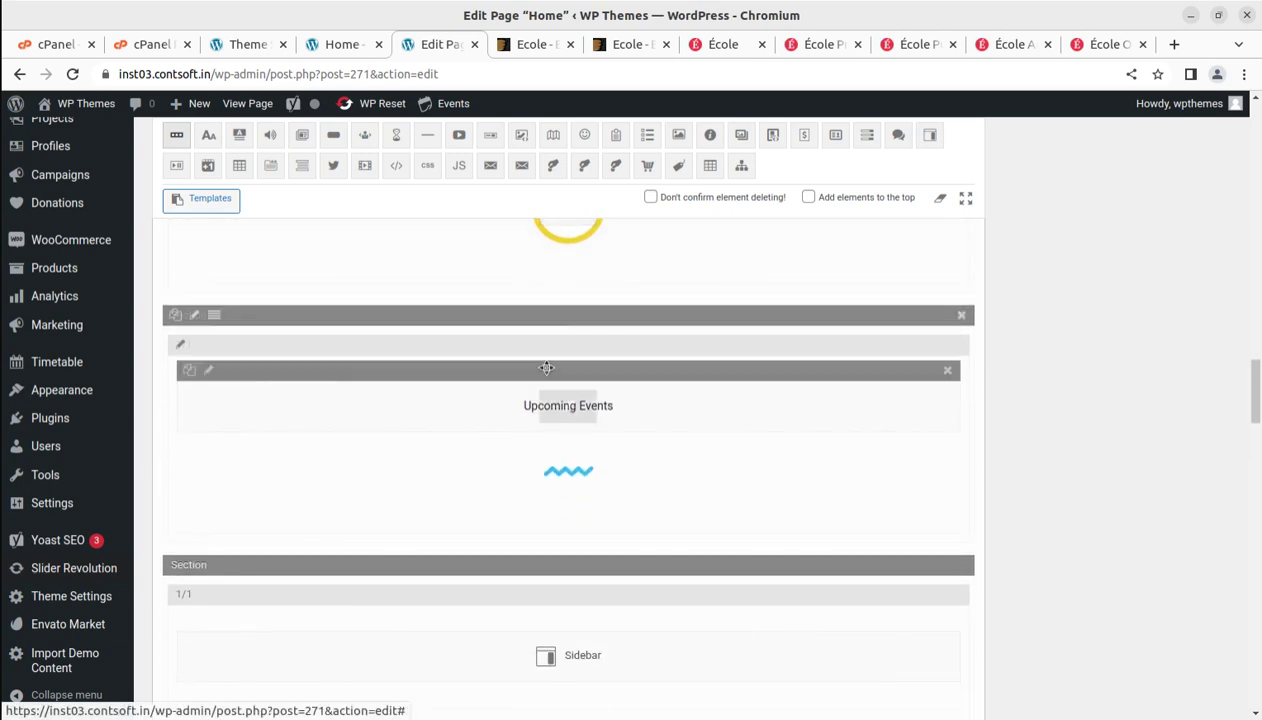
{"action": "scroll", "coordinate": [474, 360], "scroll_direction": "down", "scroll_amount": 5}
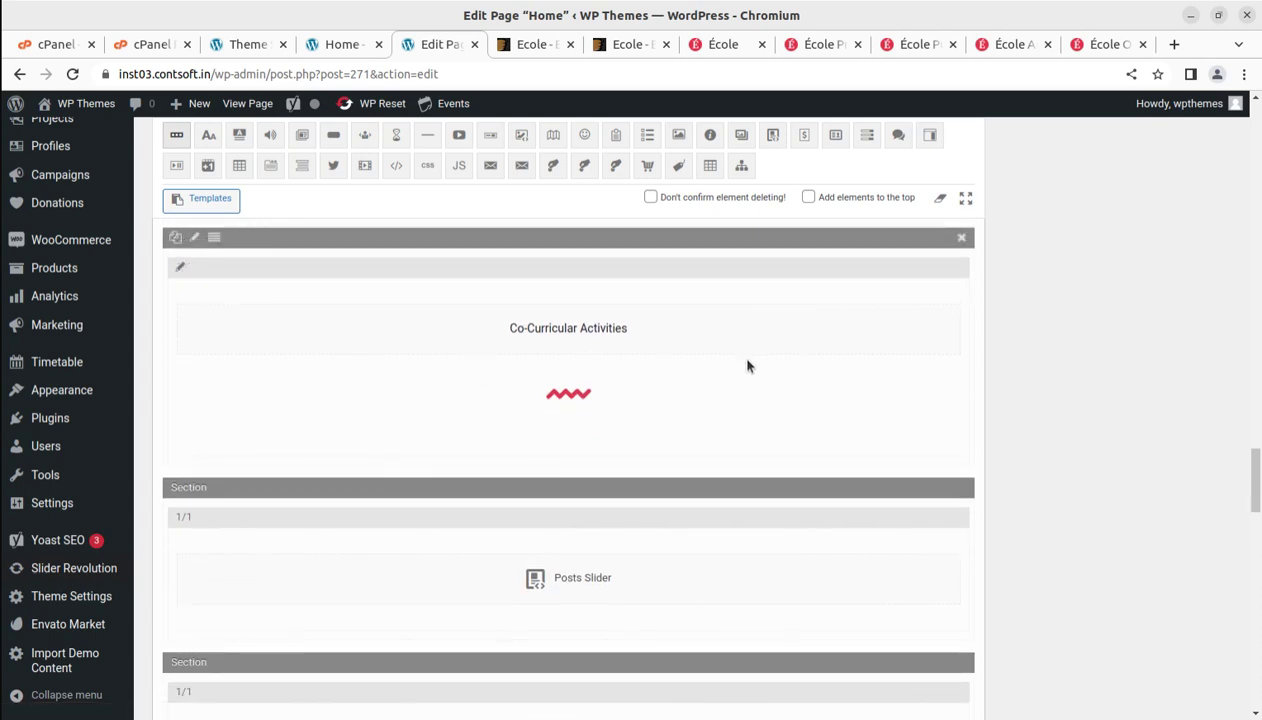
{"action": "mouse_move", "coordinate": [713, 413]}
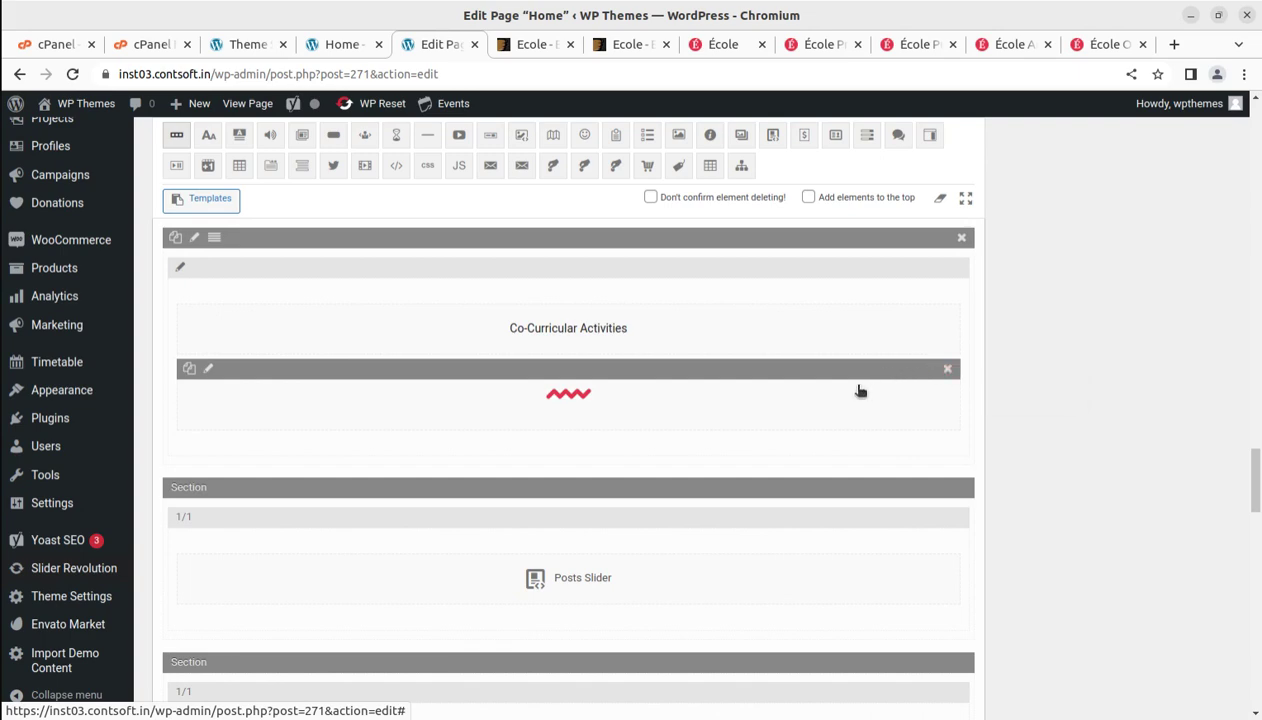
{"action": "scroll", "coordinate": [651, 392], "scroll_direction": "down", "scroll_amount": 7}
{"action": "scroll", "coordinate": [651, 392], "scroll_direction": "up", "scroll_amount": 8}
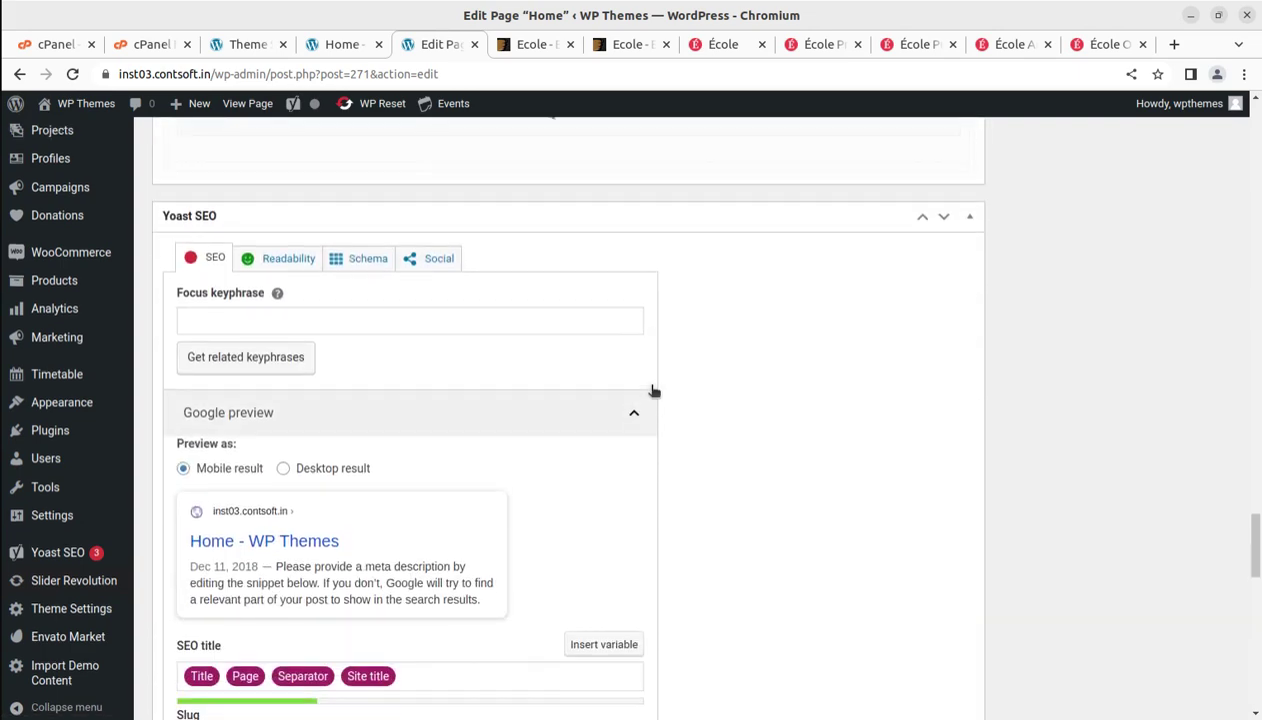
{"action": "scroll", "coordinate": [651, 392], "scroll_direction": "up", "scroll_amount": 6}
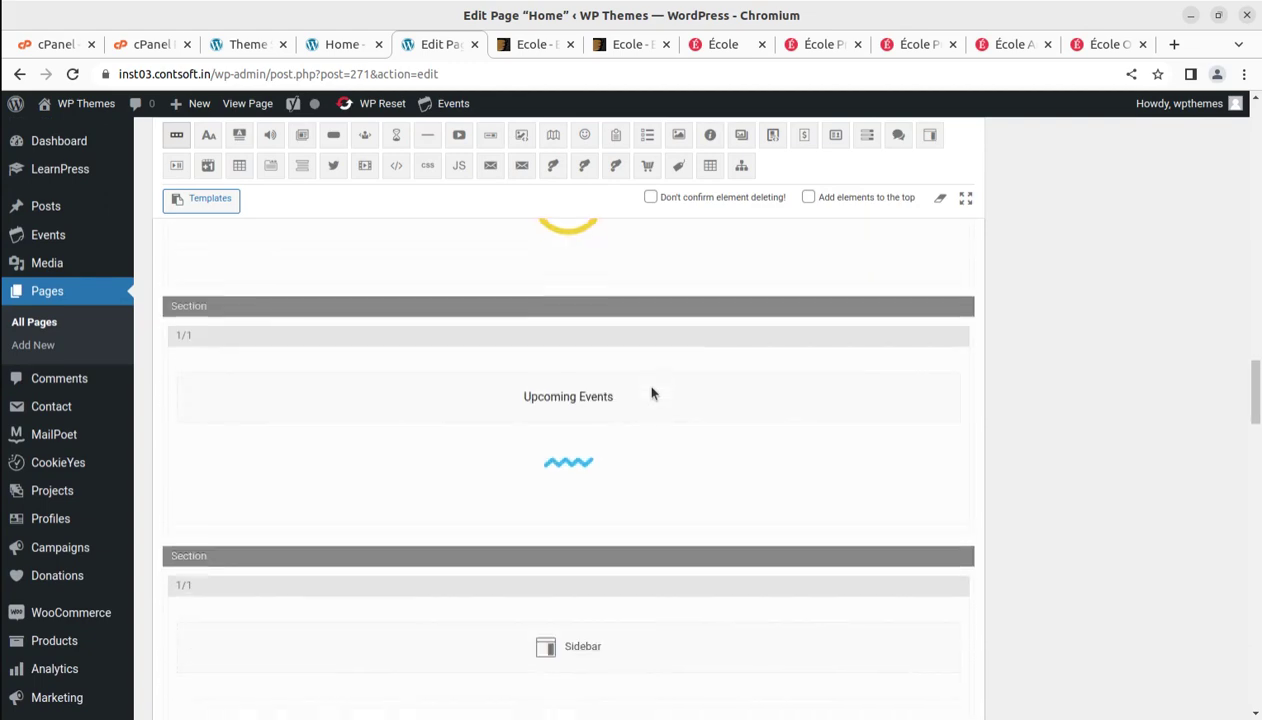
{"action": "scroll", "coordinate": [651, 392], "scroll_direction": "up", "scroll_amount": 8}
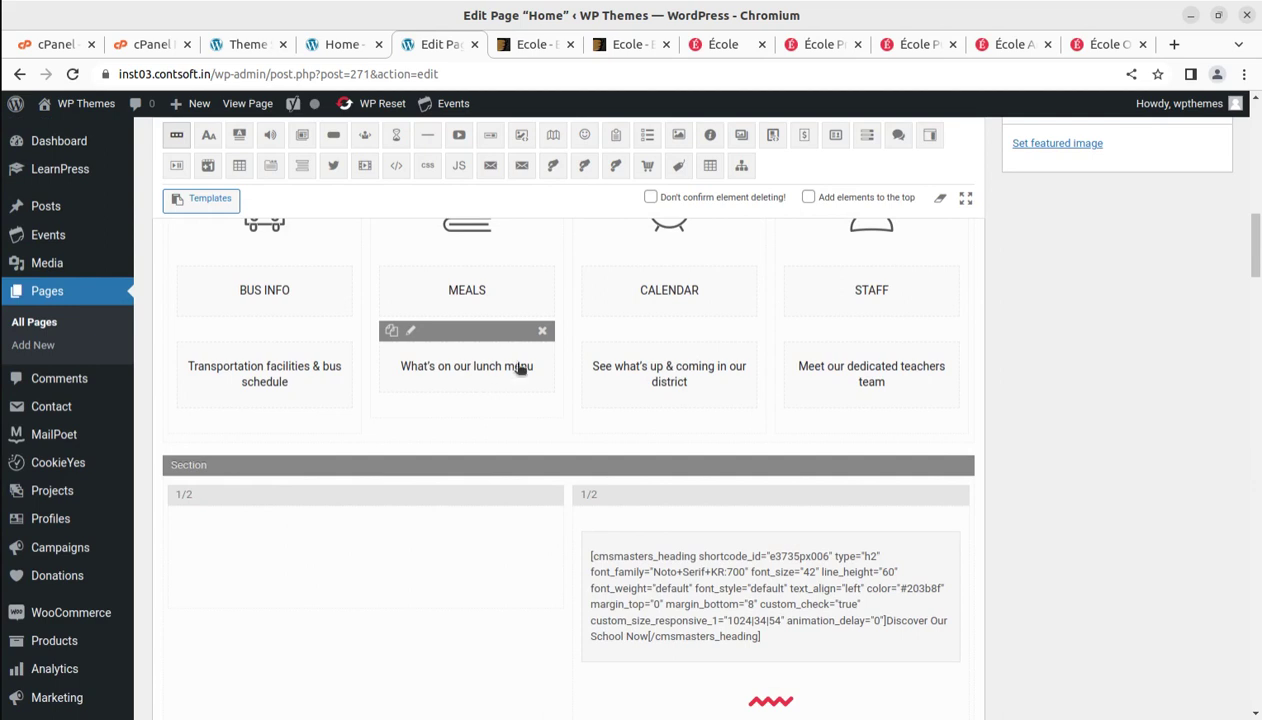
- Visit the live site from the page editor and review the home page's hero slider and welcome section
{"action": "mouse_move", "coordinate": [72, 110]}
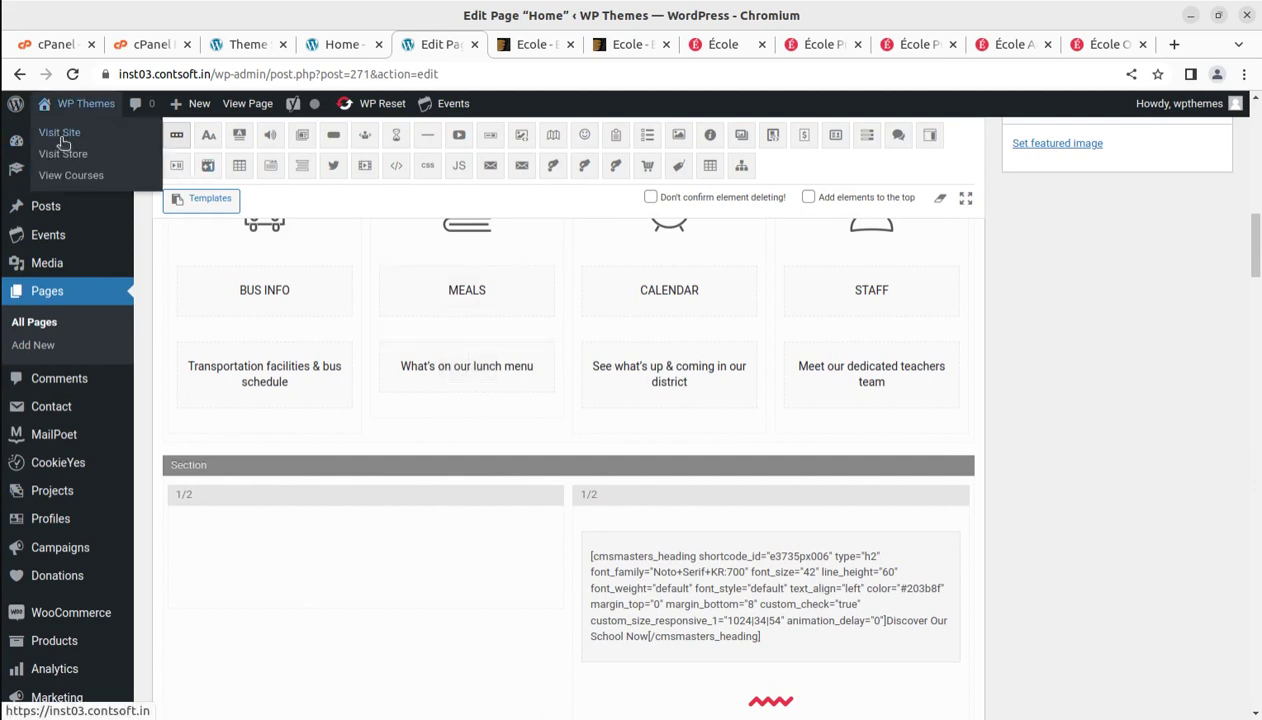
{"action": "left_click", "coordinate": [61, 139]}
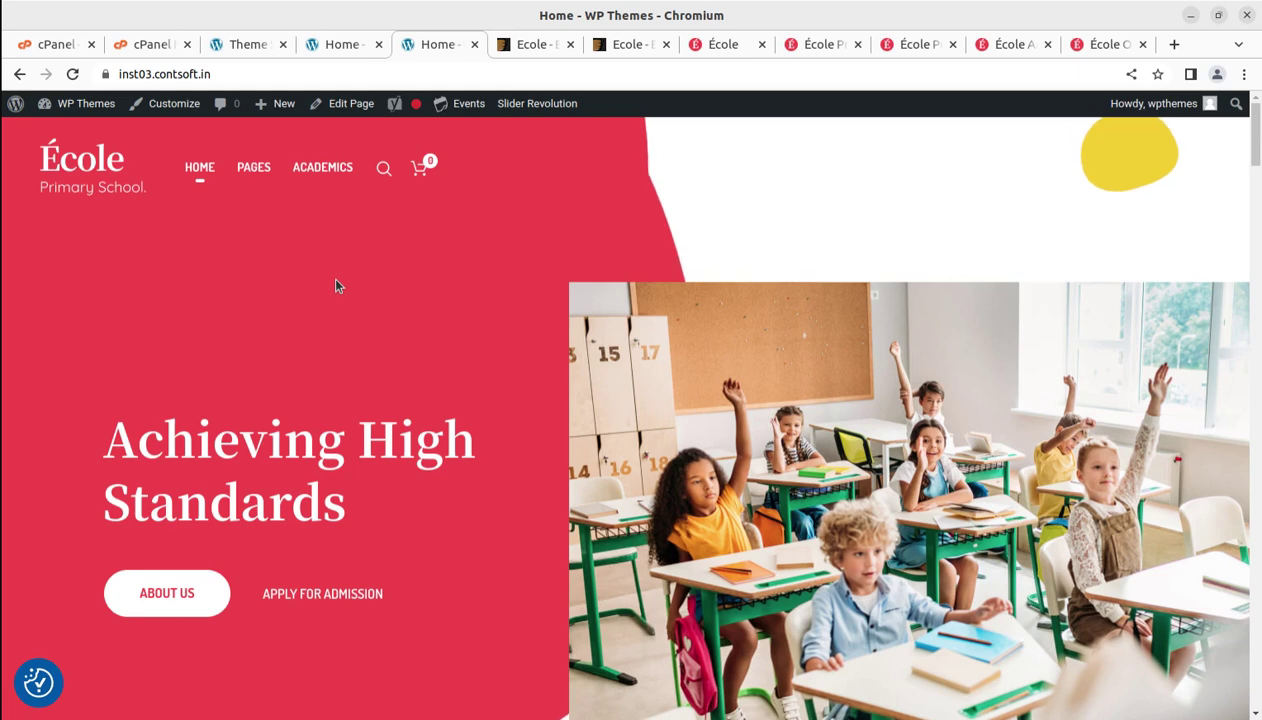
{"action": "scroll", "coordinate": [406, 377], "scroll_direction": "down", "scroll_amount": 3}
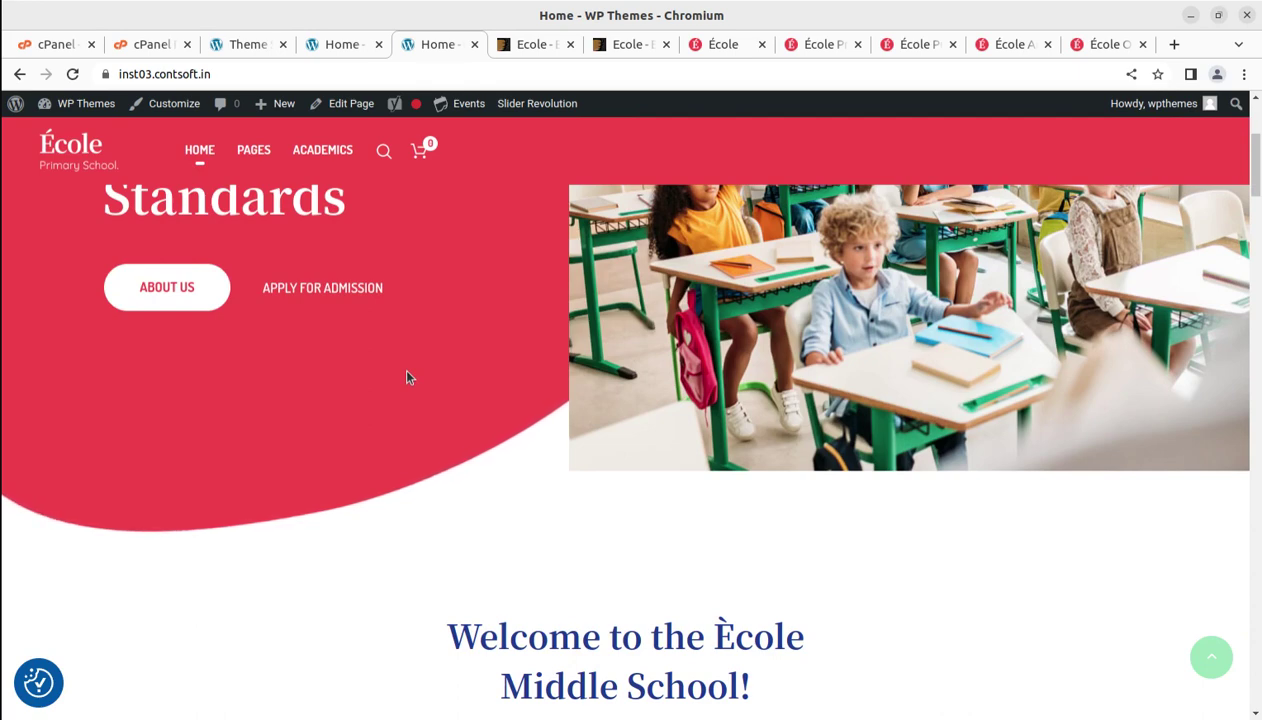
{"action": "scroll", "coordinate": [410, 388], "scroll_direction": "down", "scroll_amount": 2}
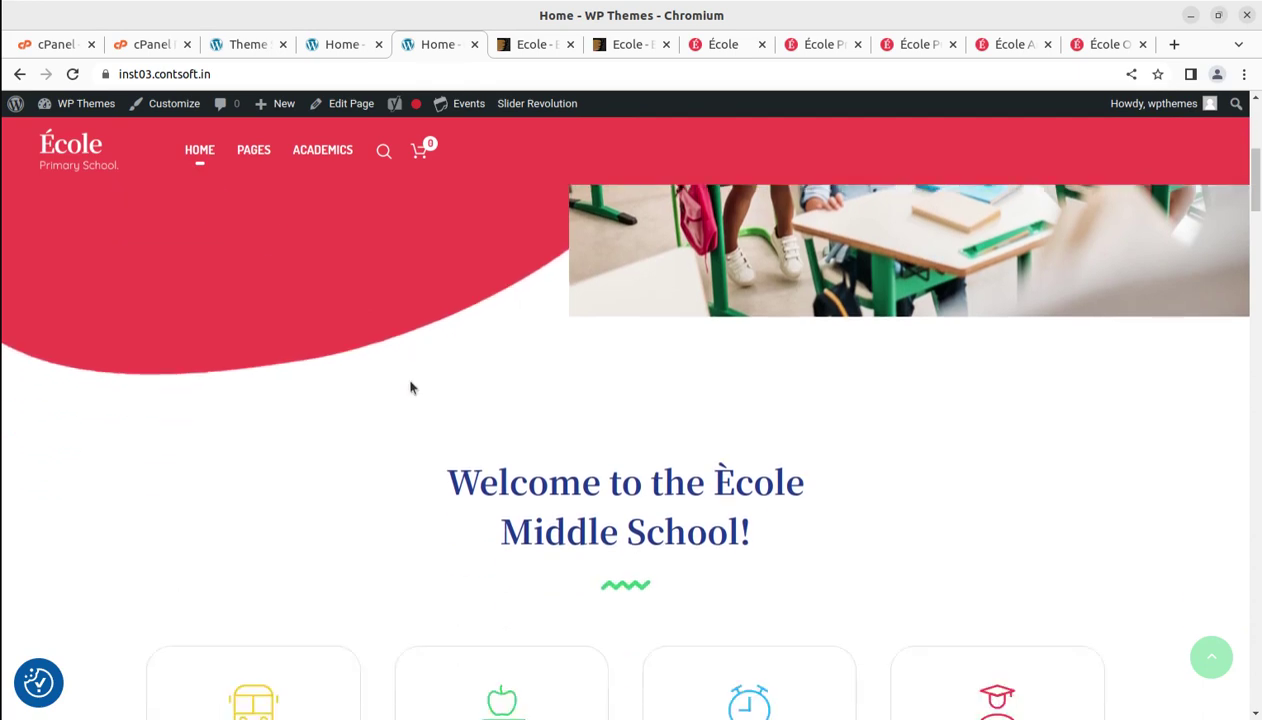
{"action": "scroll", "coordinate": [405, 380], "scroll_direction": "down", "scroll_amount": 1}
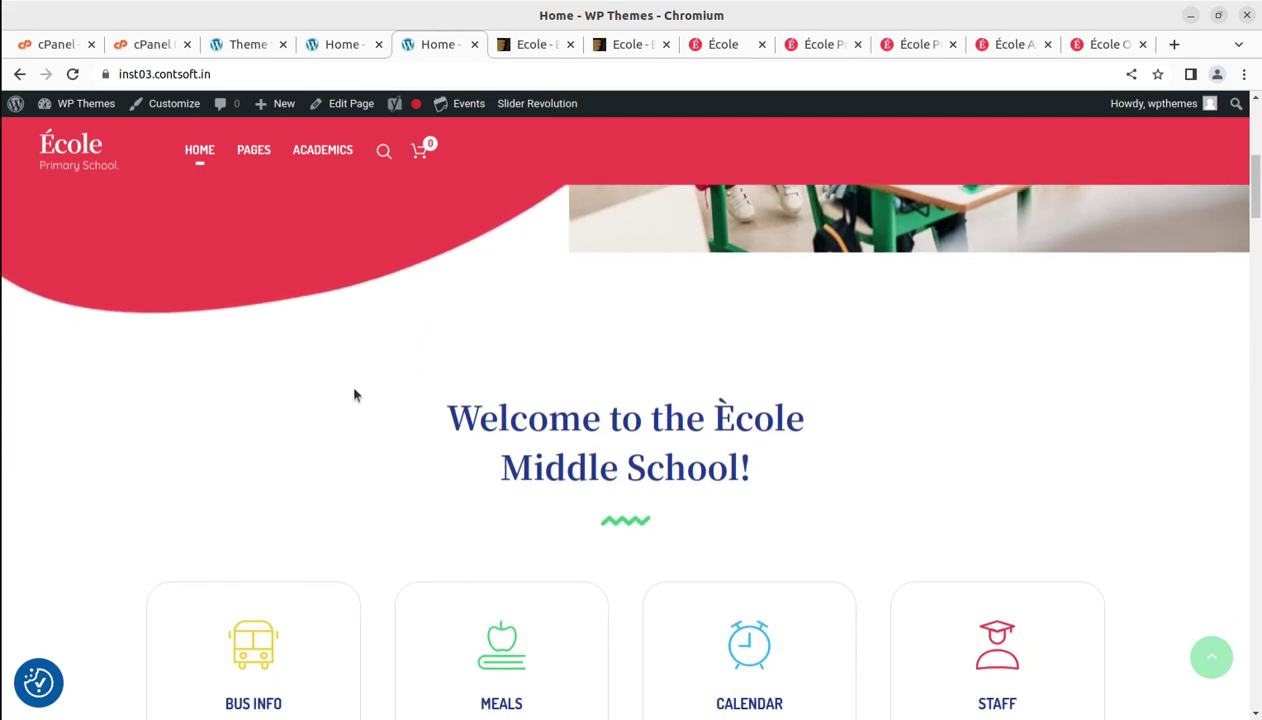
{"action": "scroll", "coordinate": [353, 395], "scroll_direction": "up", "scroll_amount": 2}
{"action": "scroll", "coordinate": [353, 395], "scroll_direction": "up", "scroll_amount": 3}
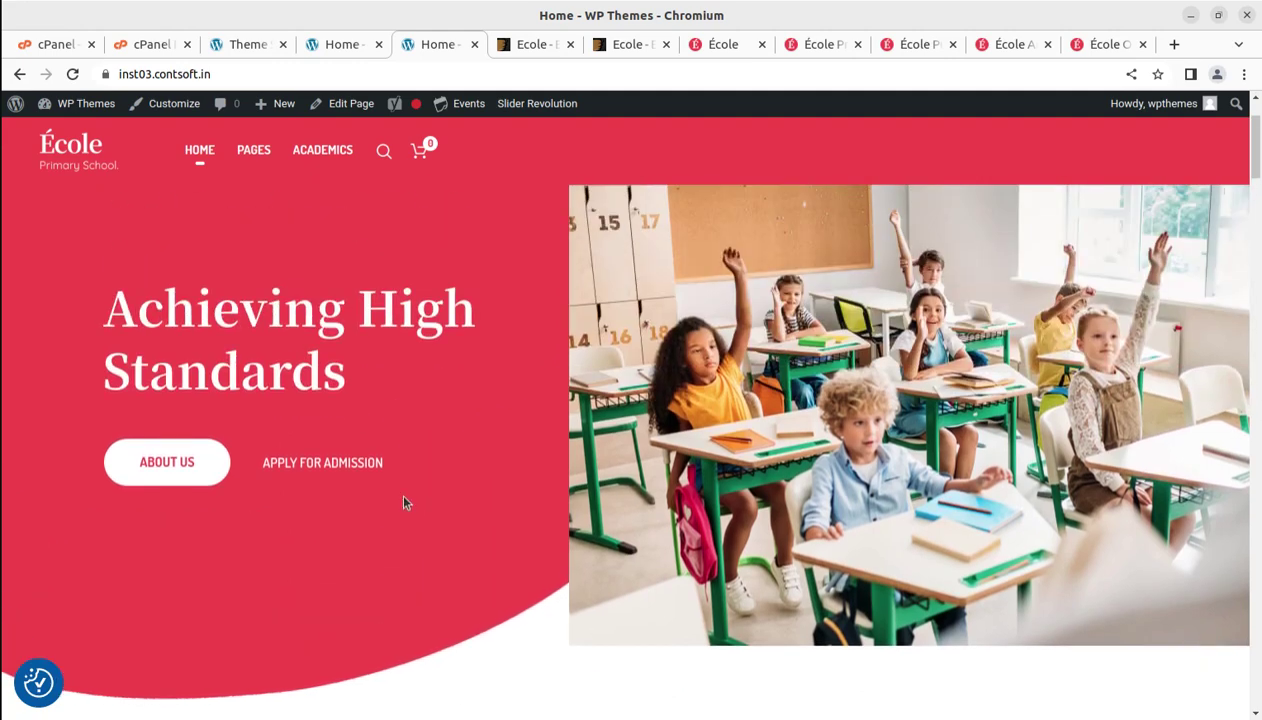
{"action": "scroll", "coordinate": [404, 503], "scroll_direction": "up", "scroll_amount": 1}
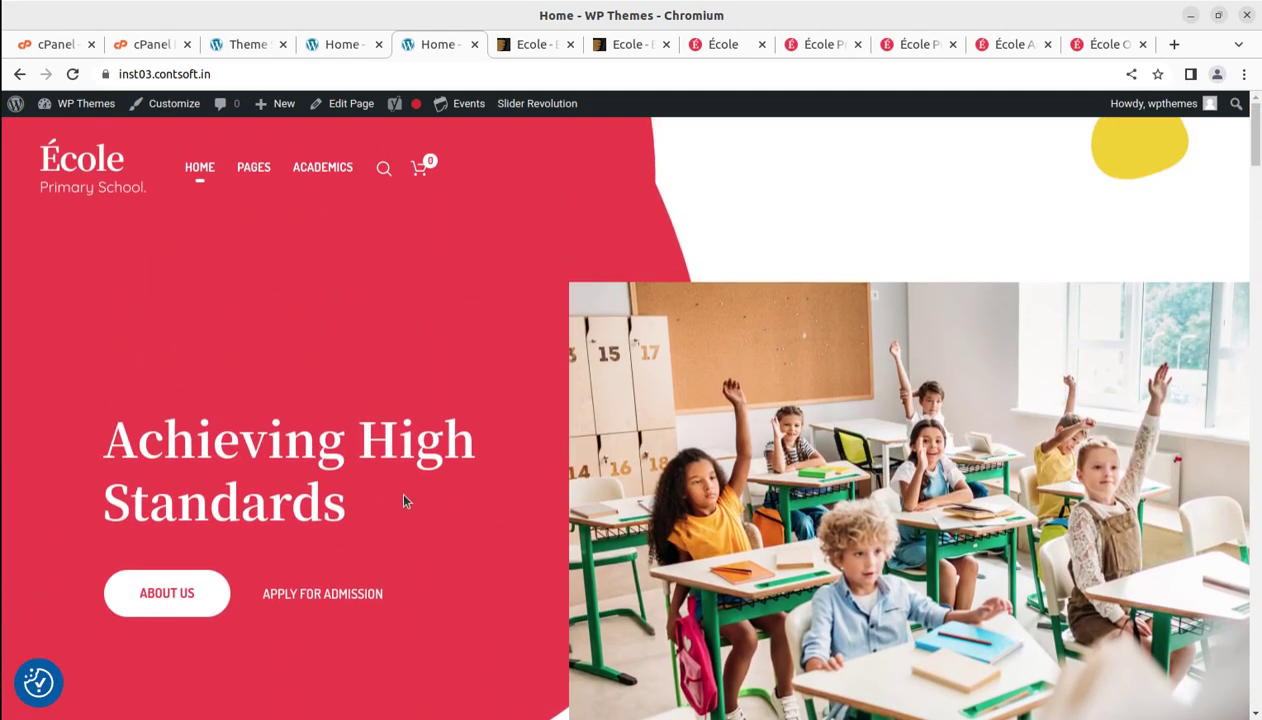